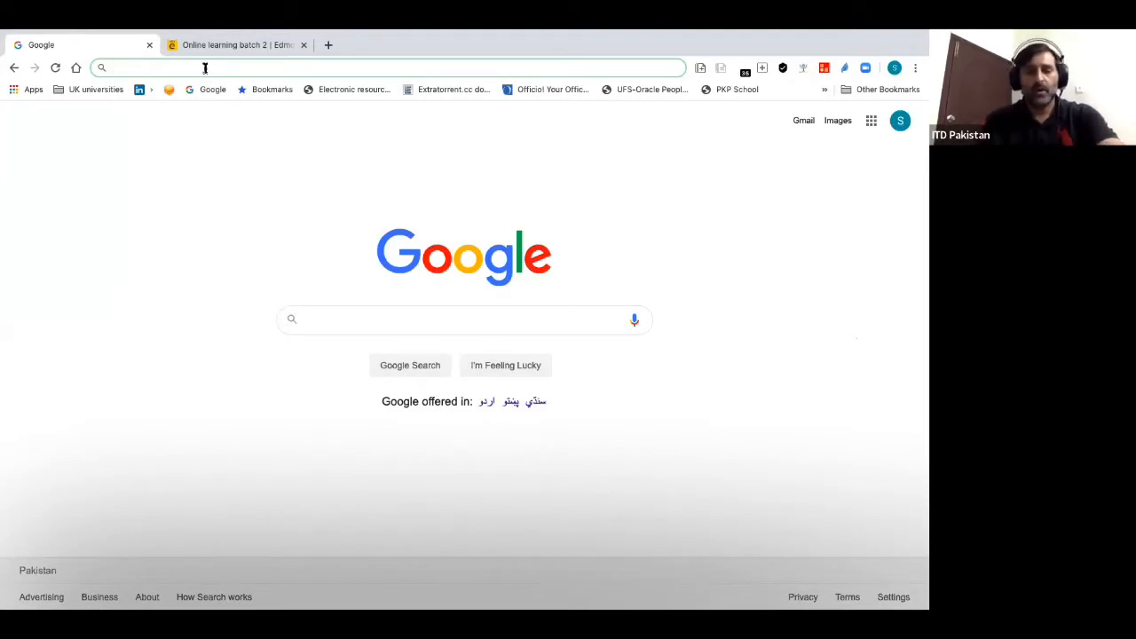
{"action": "type", "text": "www.goog"}
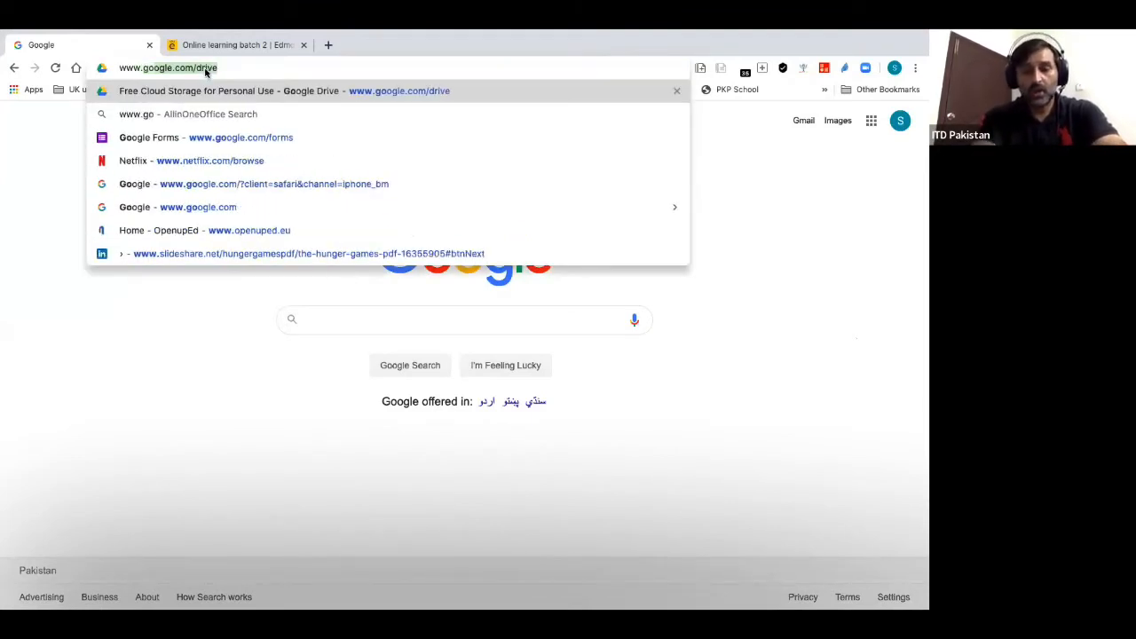
{"action": "type", "text": "le.co"}
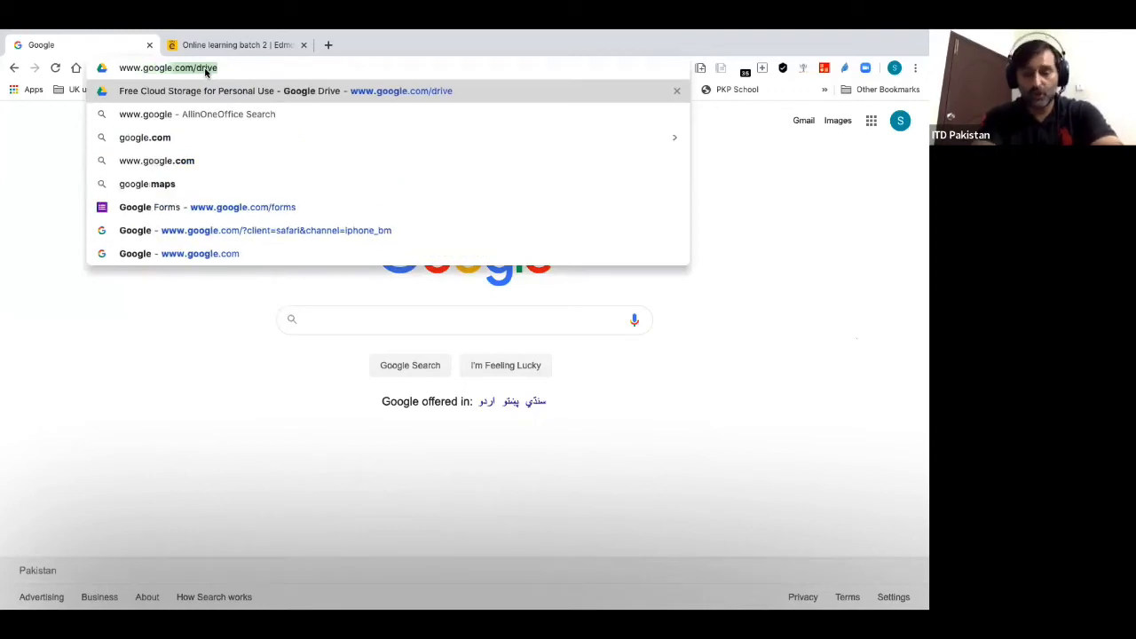
{"action": "type", "text": "m/forms"}
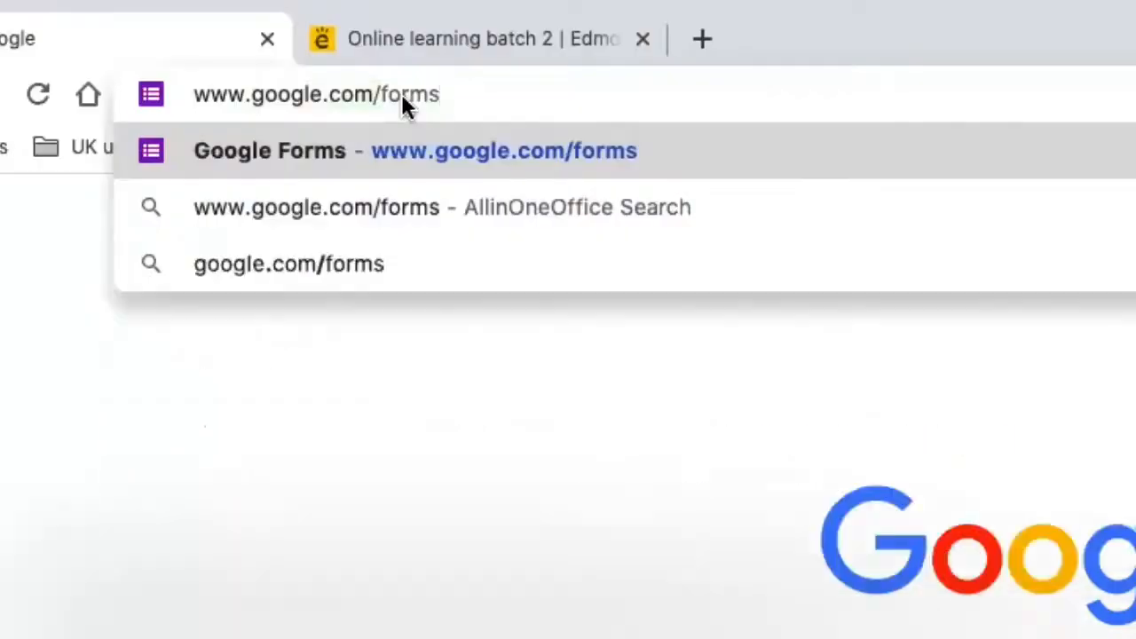
{"action": "key", "text": "Return"}
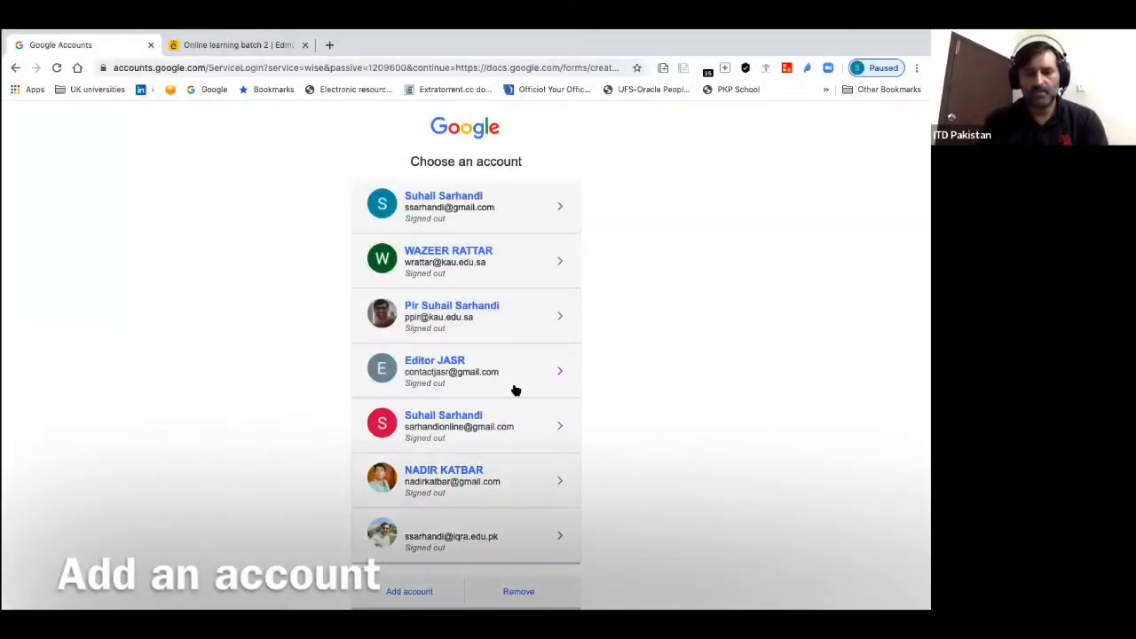
Add another Google account for signing in to Forms, entering the account's e-mail address and continuing
{"action": "scroll", "coordinate": [515, 391], "scroll_direction": "down", "scroll_amount": 1}
{"action": "scroll", "coordinate": [516, 390], "scroll_direction": "down", "scroll_amount": 1}
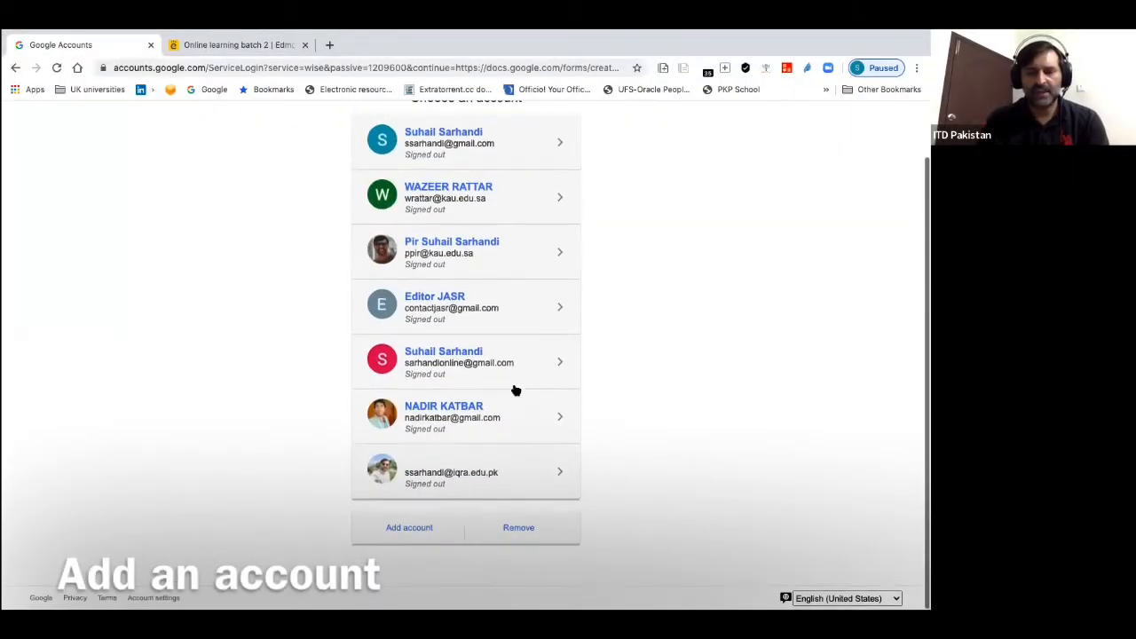
{"action": "left_click", "coordinate": [411, 530]}
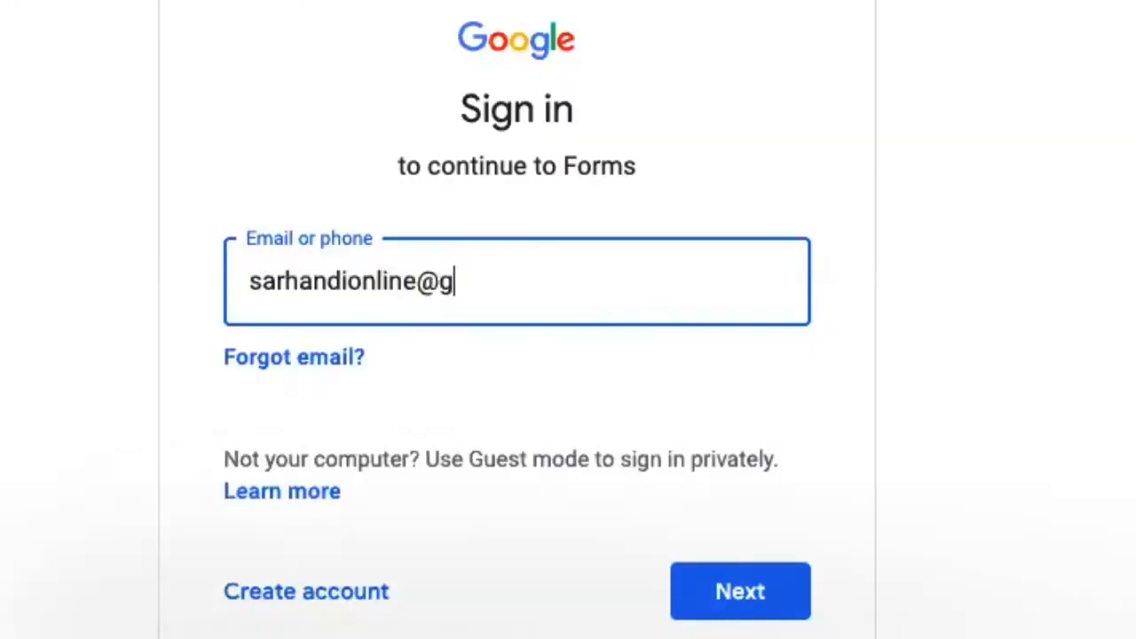
{"action": "type", "text": "mail.com"}
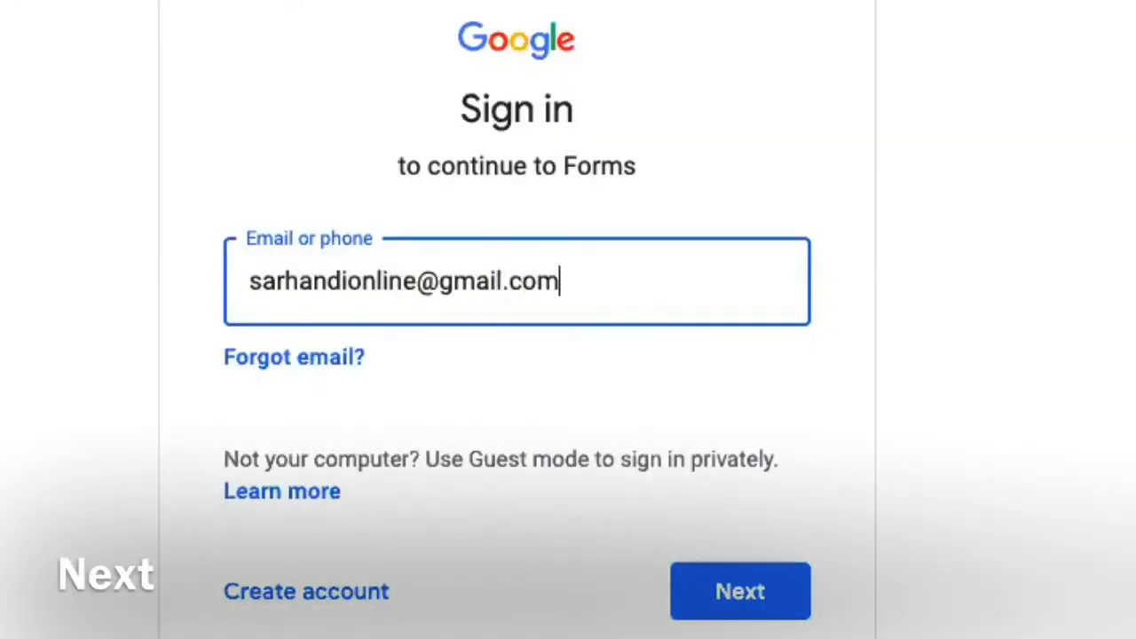
{"action": "left_click", "coordinate": [740, 604]}
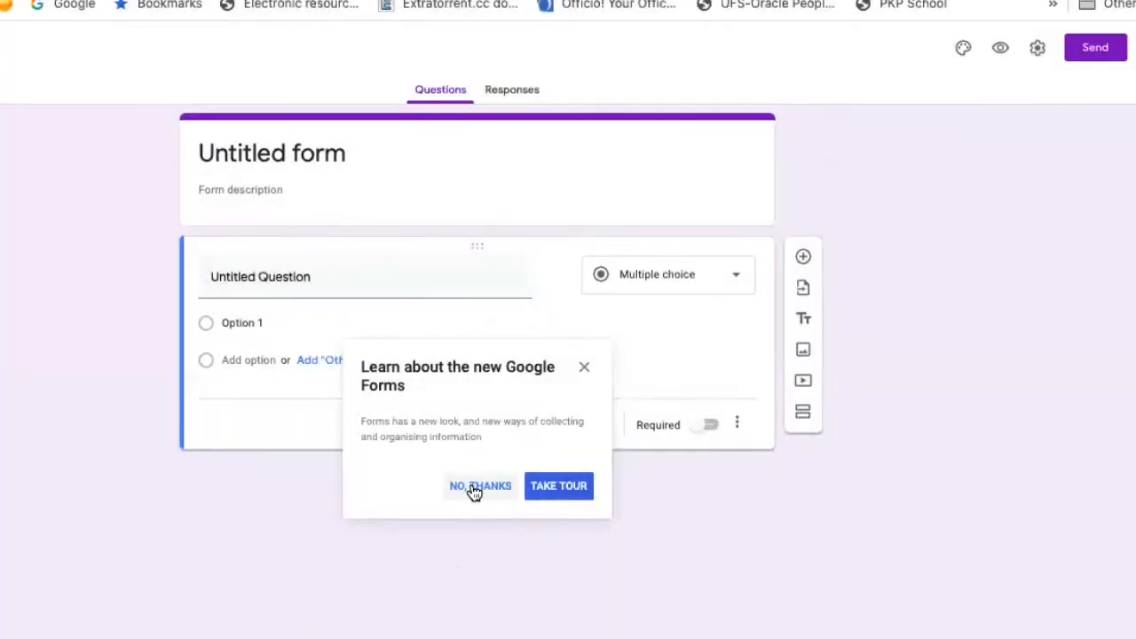
Create a form from the Assessment template in the template gallery's Education section, declining the offered tour
{"action": "left_click", "coordinate": [535, 616]}
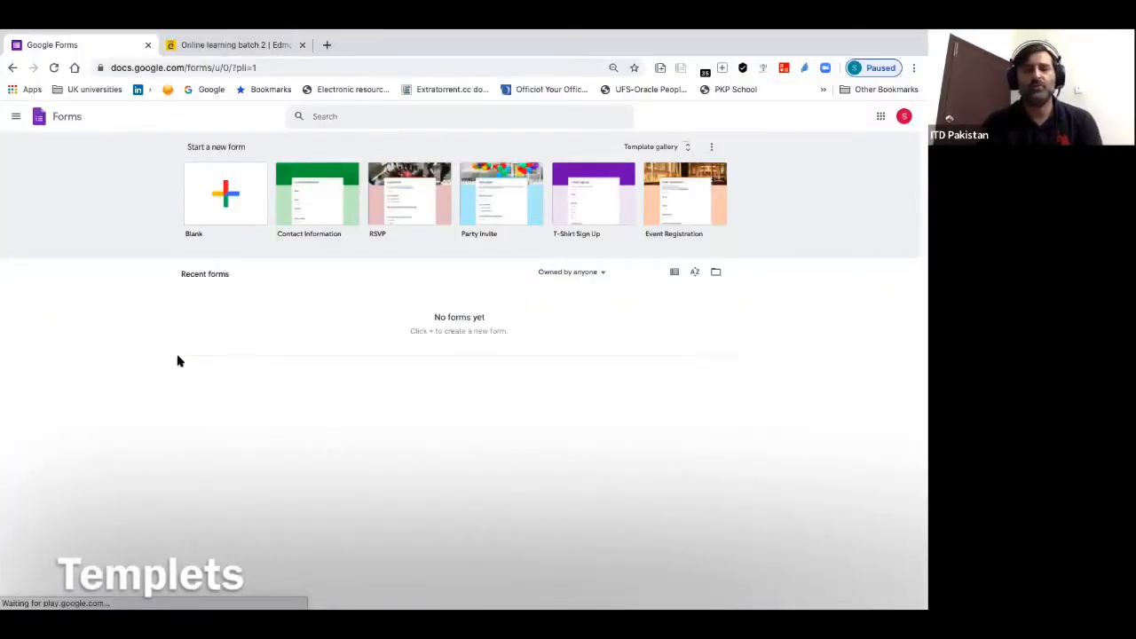
{"action": "left_click", "coordinate": [683, 148]}
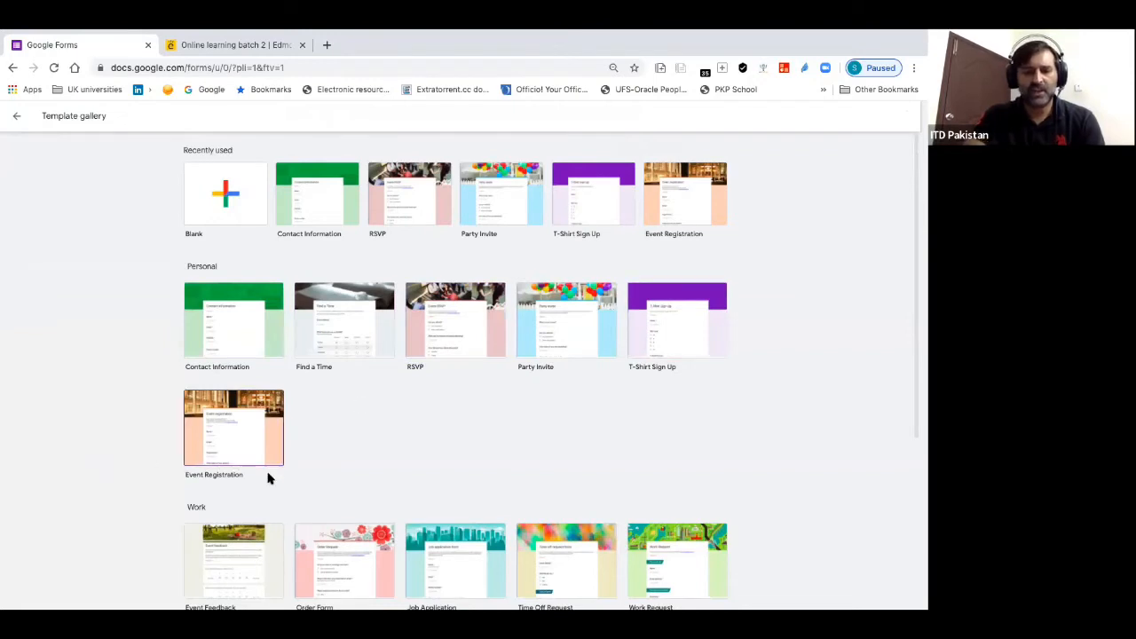
{"action": "scroll", "coordinate": [268, 474], "scroll_direction": "down", "scroll_amount": 3}
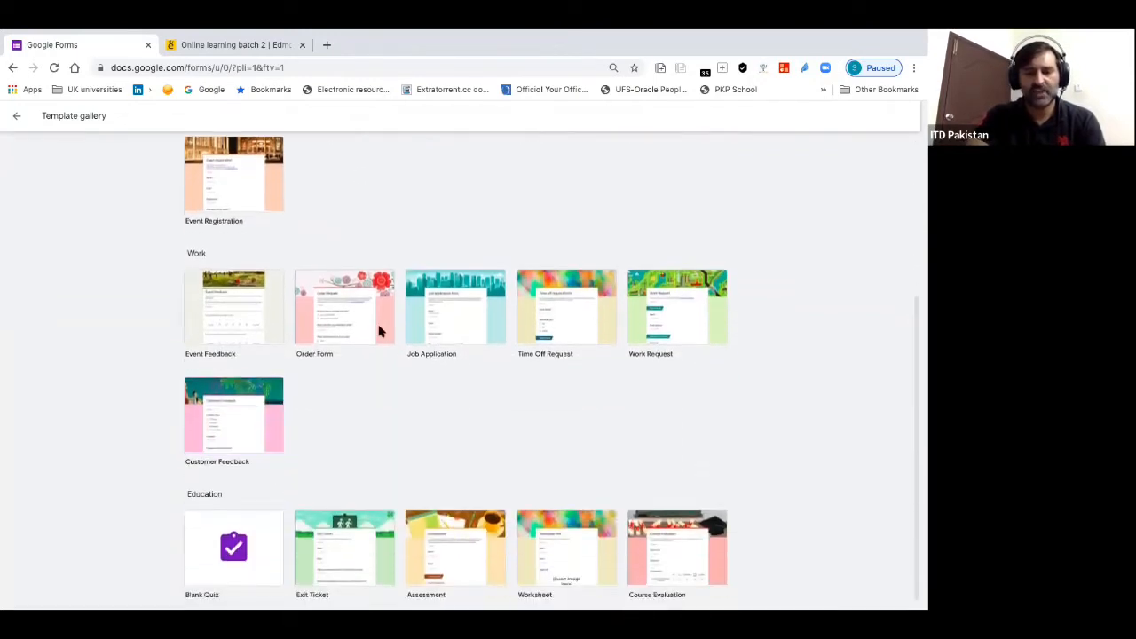
{"action": "scroll", "coordinate": [451, 396], "scroll_direction": "down", "scroll_amount": 1}
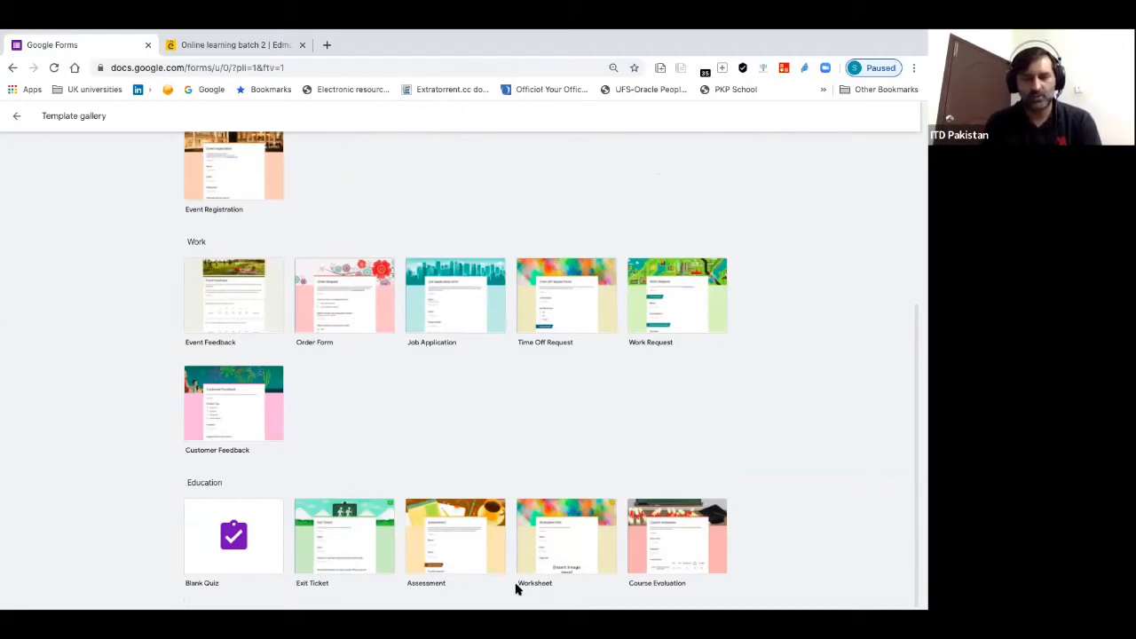
{"action": "left_click", "coordinate": [460, 509]}
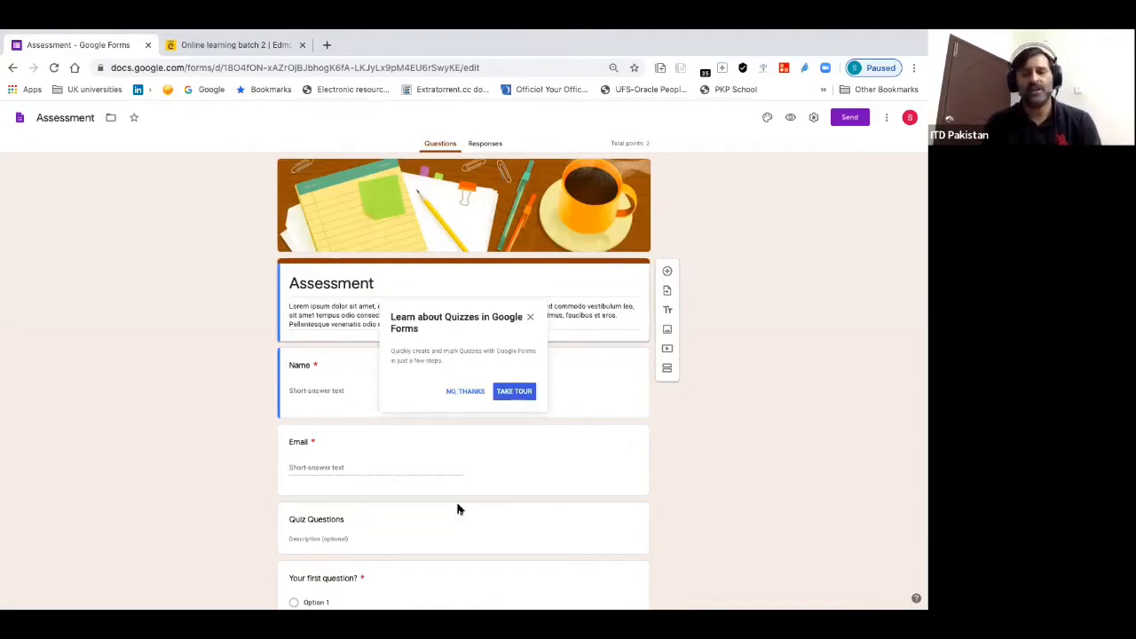
{"action": "left_click", "coordinate": [464, 393]}
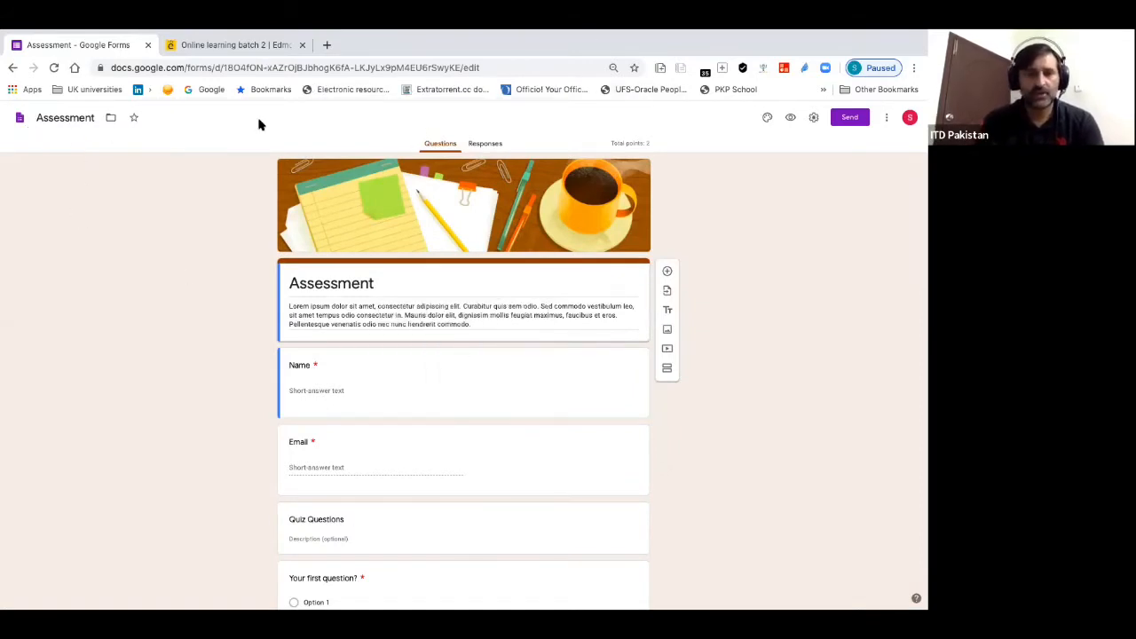
Rename the form file as "Mid term exam for Grade 9 English"
{"action": "left_click", "coordinate": [56, 118]}
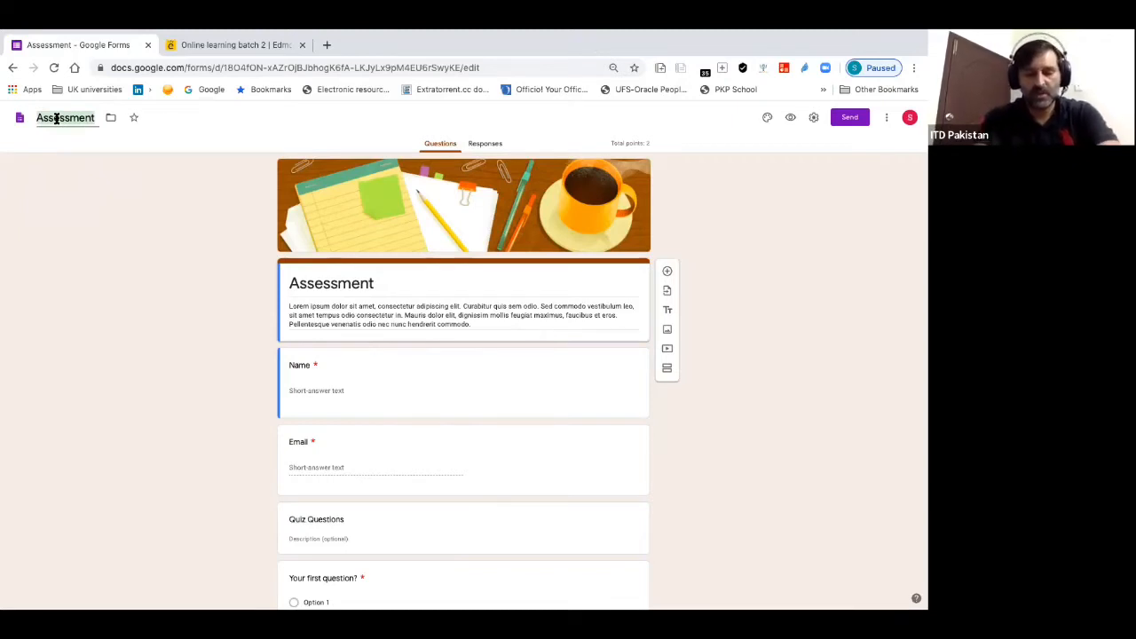
{"action": "type", "text": "Mid te"}
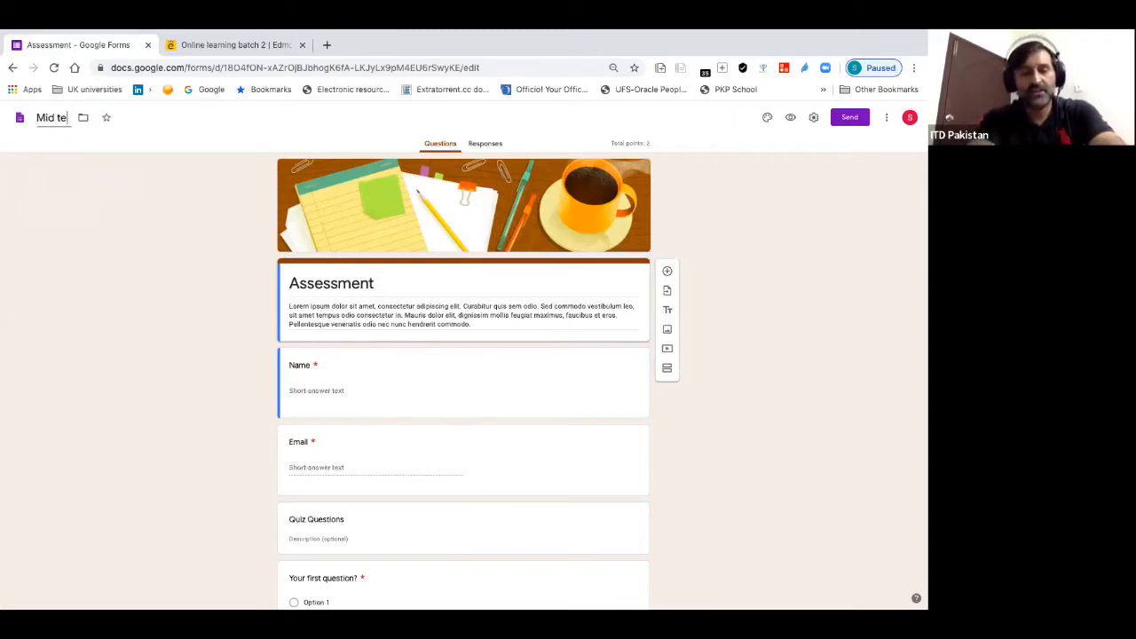
{"action": "type", "text": "rm exam "}
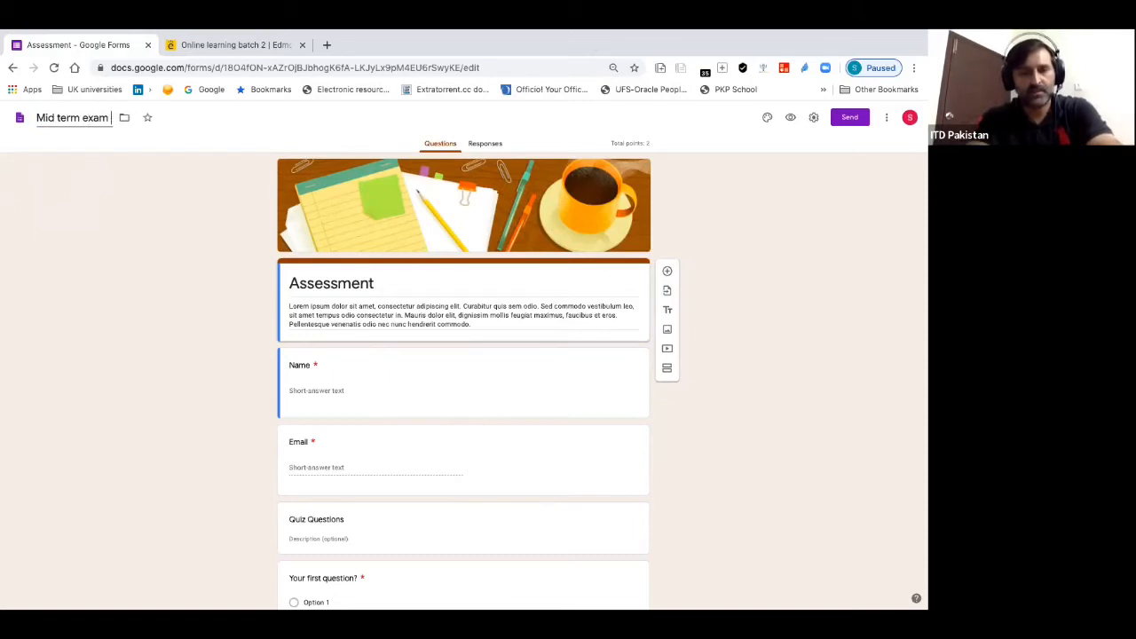
{"action": "type", "text": "for Grade"}
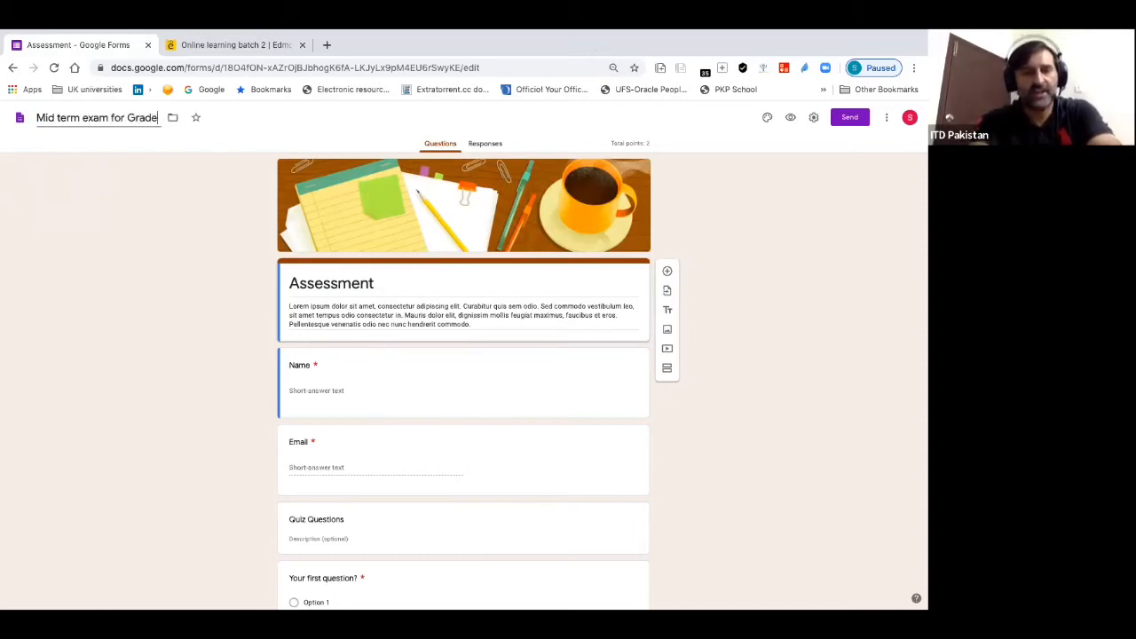
{"action": "type", "text": " 9"}
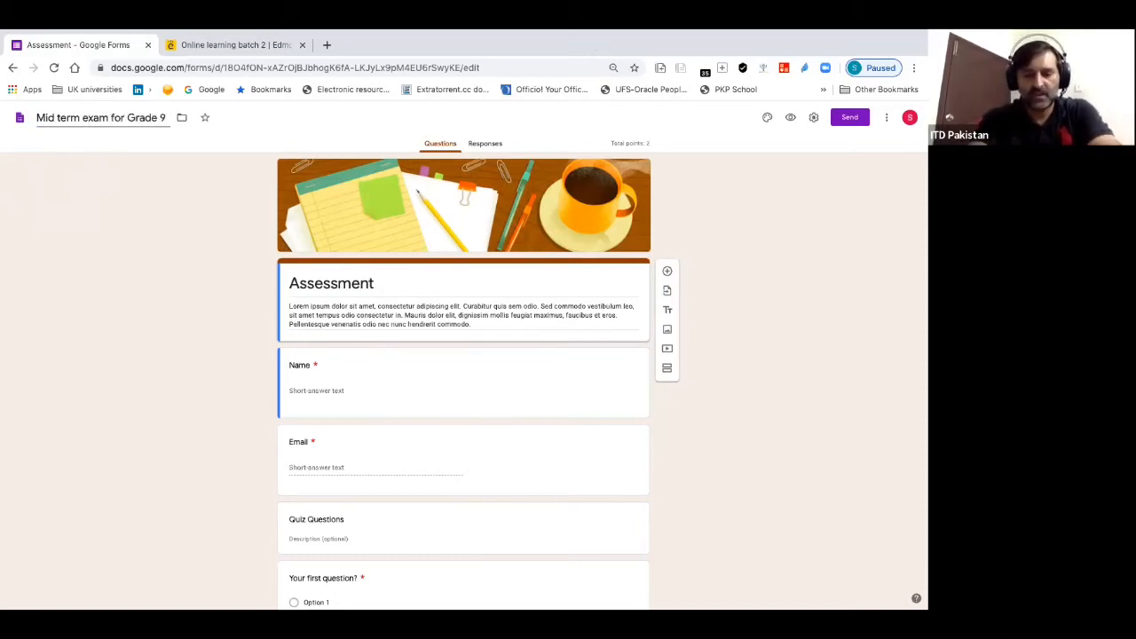
{"action": "type", "text": " English"}
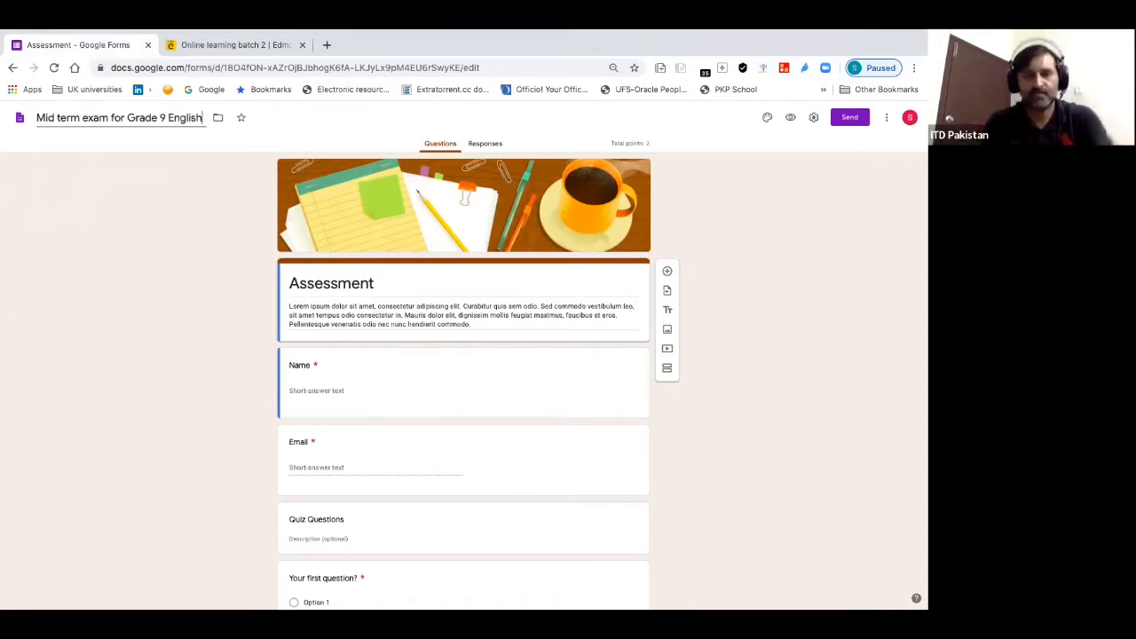
{"action": "left_click", "coordinate": [222, 151]}
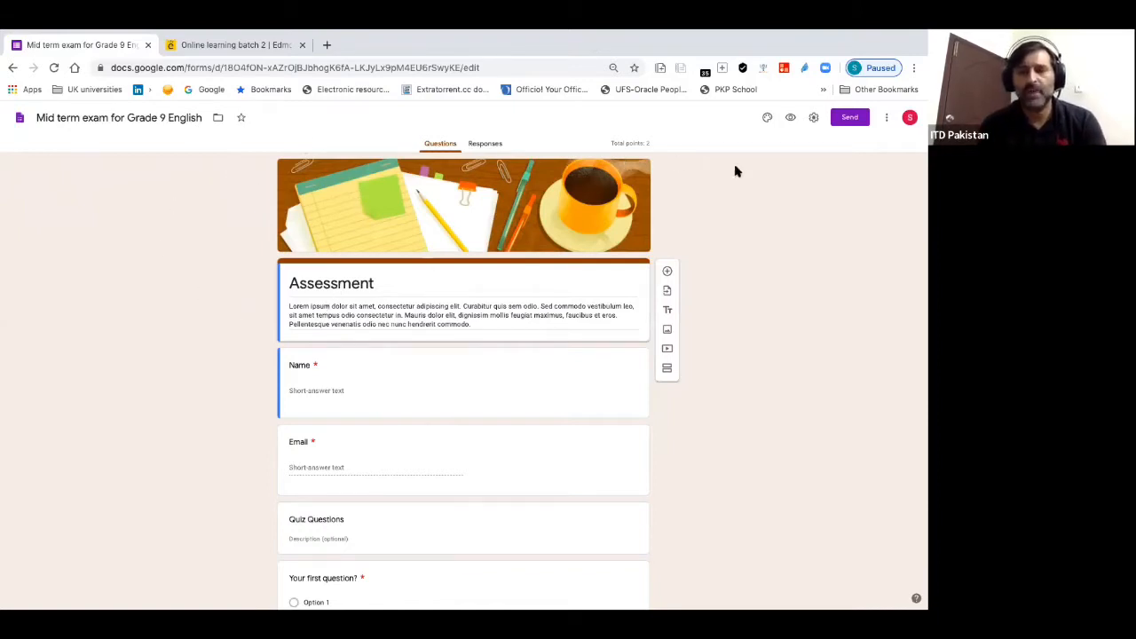
Replace the form's heading "Assessment" with a copy of the file name, "Mid term exam for Grade 9 English"
{"action": "double_click", "coordinate": [373, 284]}
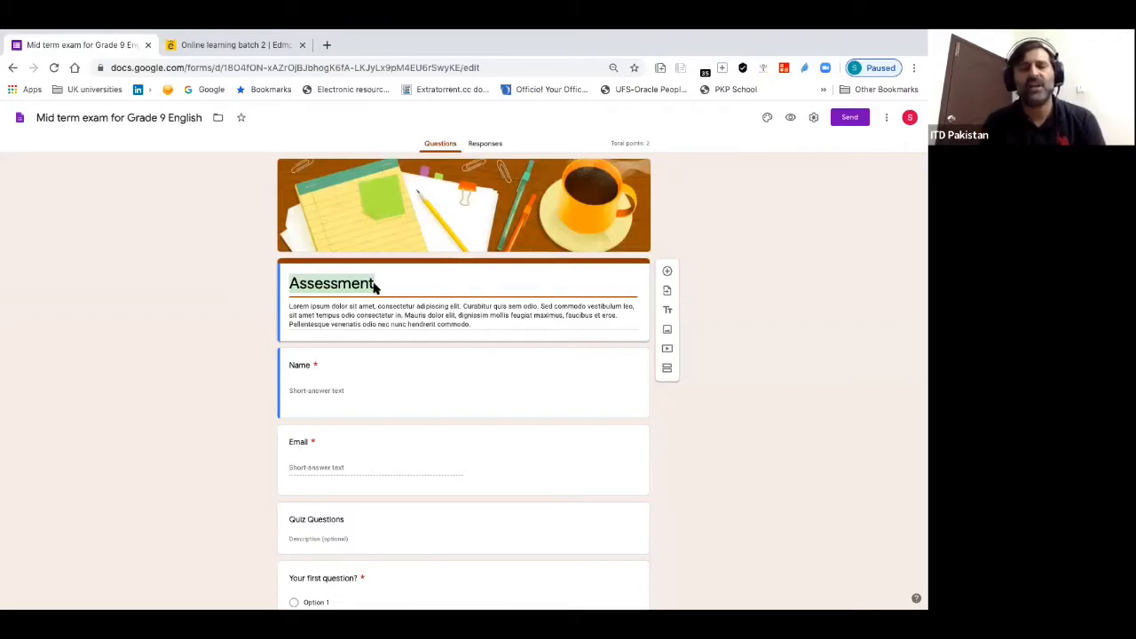
{"action": "left_click", "coordinate": [82, 112]}
{"action": "key", "text": "ctrl+c"}
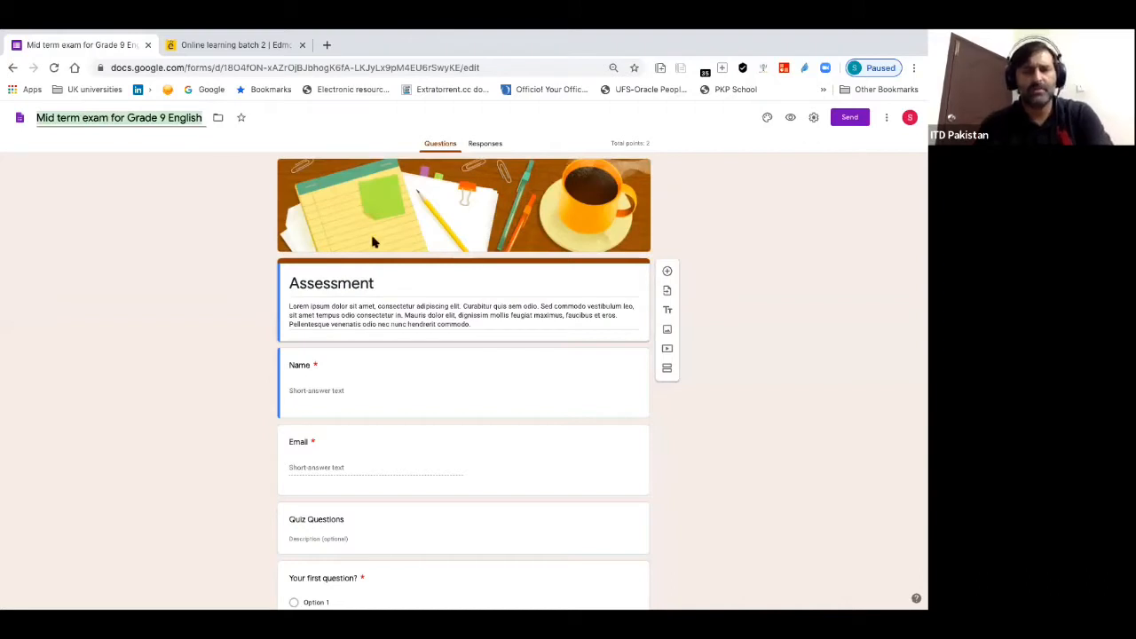
{"action": "double_click", "coordinate": [361, 282]}
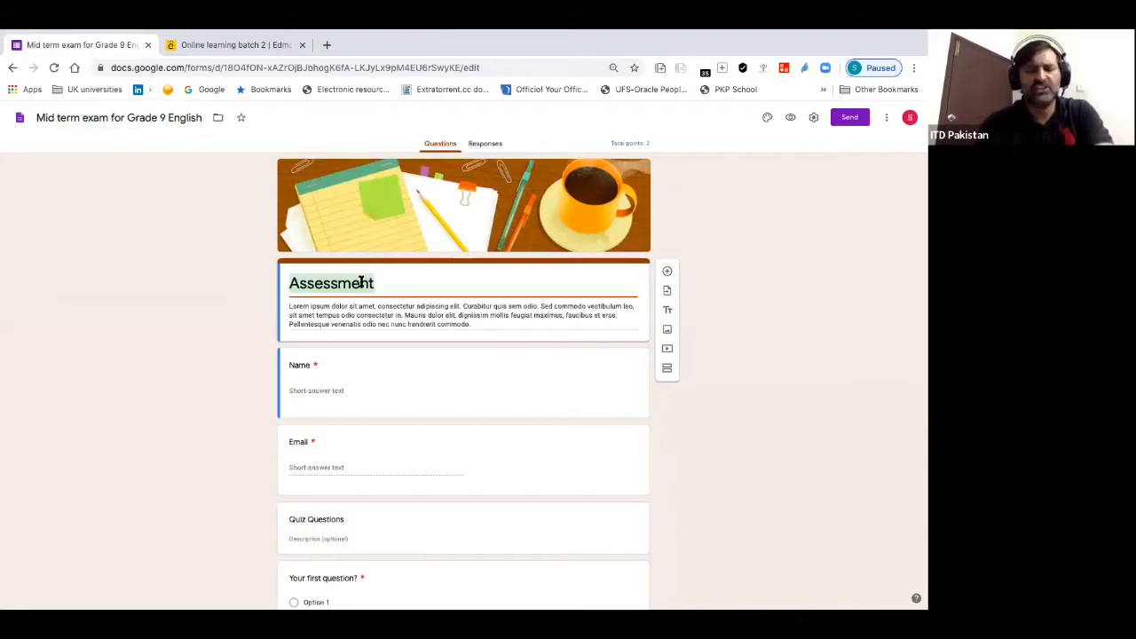
{"action": "key", "text": "ctrl+v"}
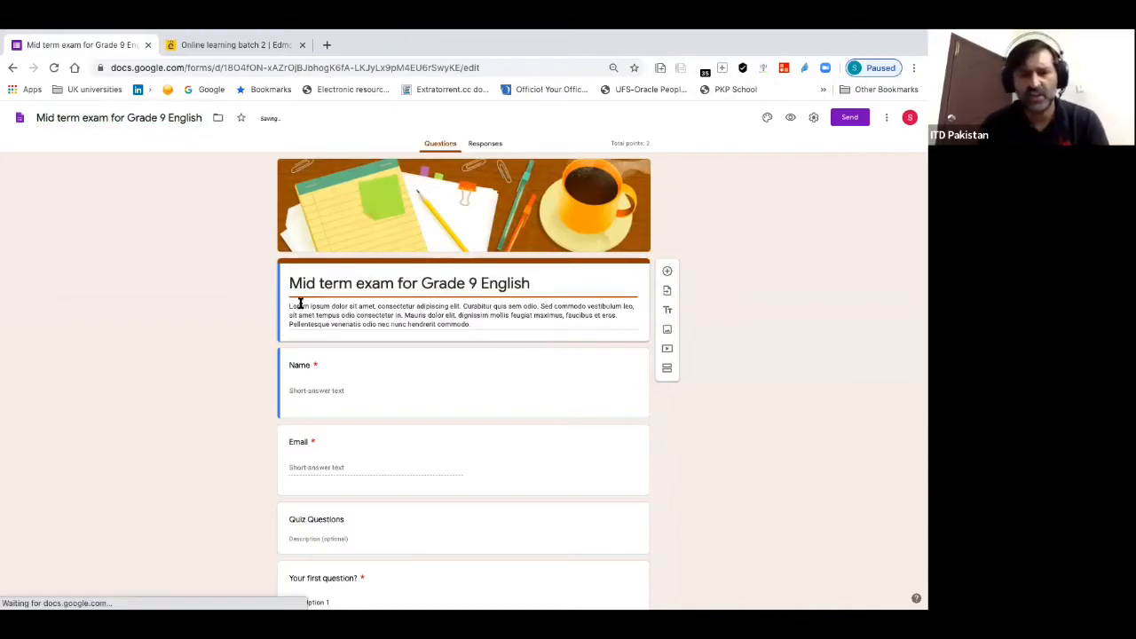
Replace the placeholder form description with "Instructions:" followed by the line "1. Attempt all the questions."
{"action": "triple_click", "coordinate": [306, 306]}
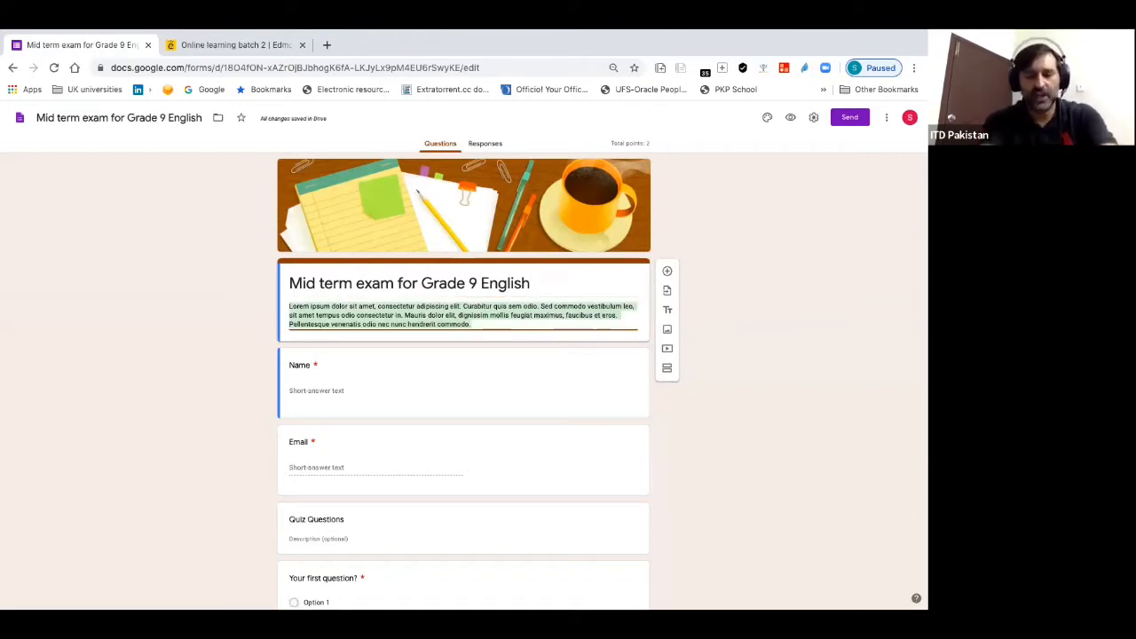
{"action": "type", "text": "Instructions"}
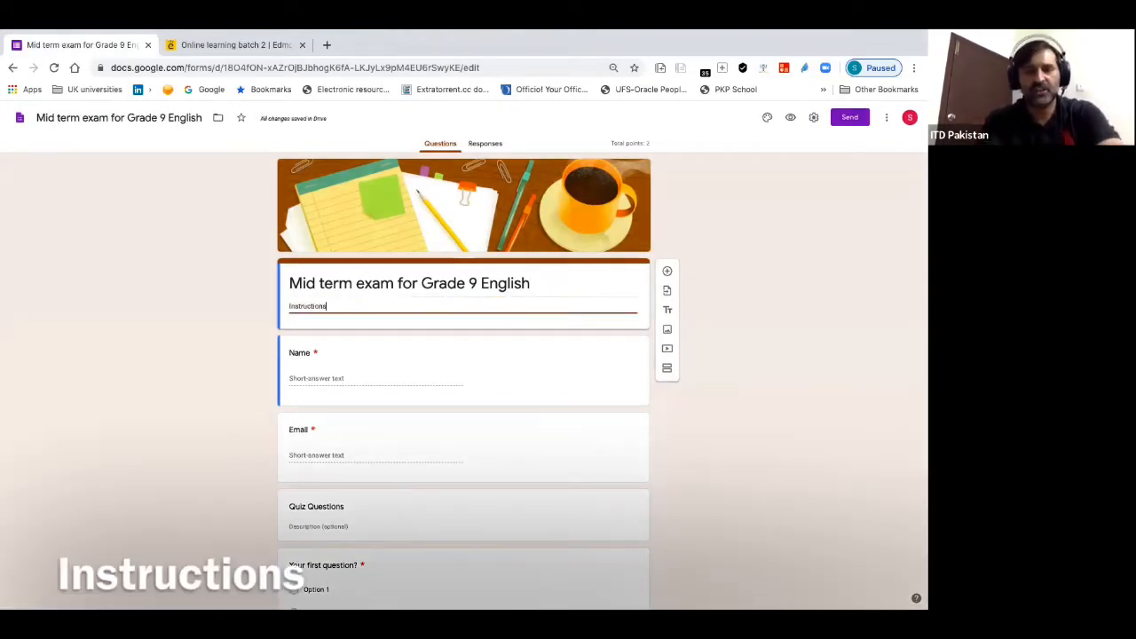
{"action": "type", "text": ":"}
{"action": "key", "text": "Return"}
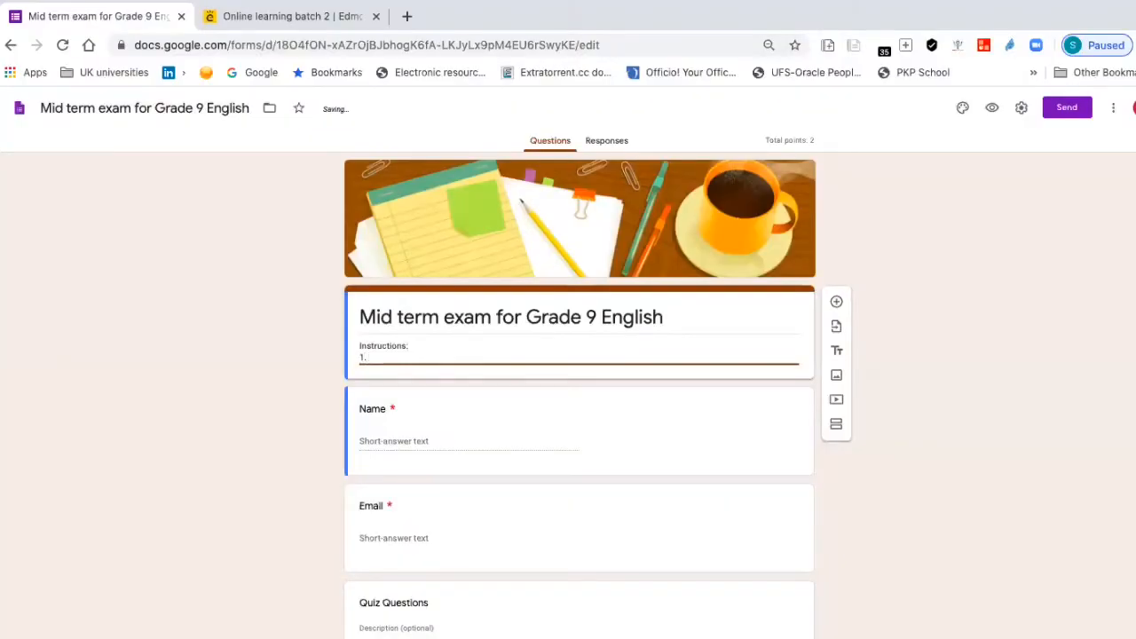
{"action": "type", "text": "1. Attempt all the "}
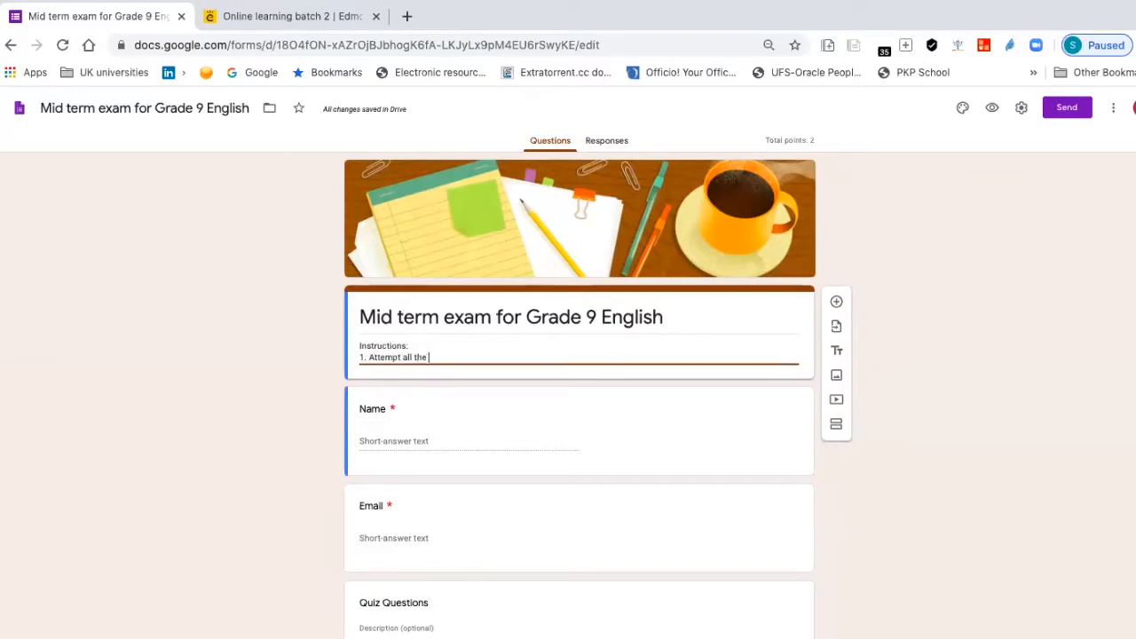
{"action": "type", "text": "questions."}
{"action": "key", "text": "Return"}
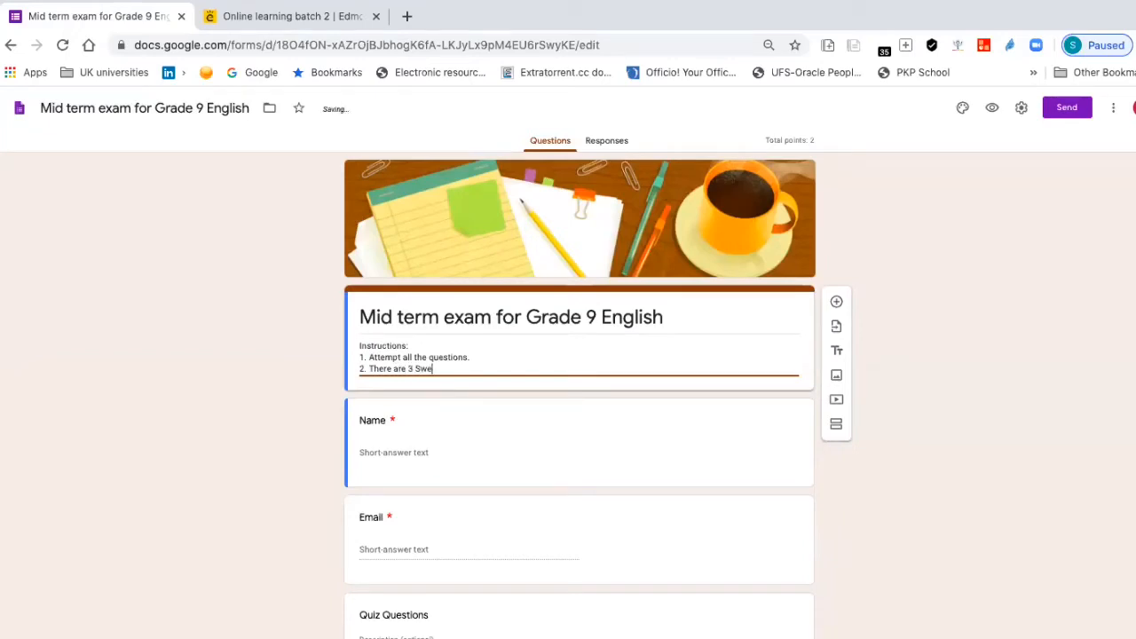
Complete the second instruction line in the form description as "2. There are 3 Sections in your Exam."
{"action": "type", "text": "tion"}
{"action": "key", "text": "BackSpace"}
{"action": "key", "text": "BackSpace"}
{"action": "type", "text": "your Exam."}
{"action": "key", "text": "Return"}
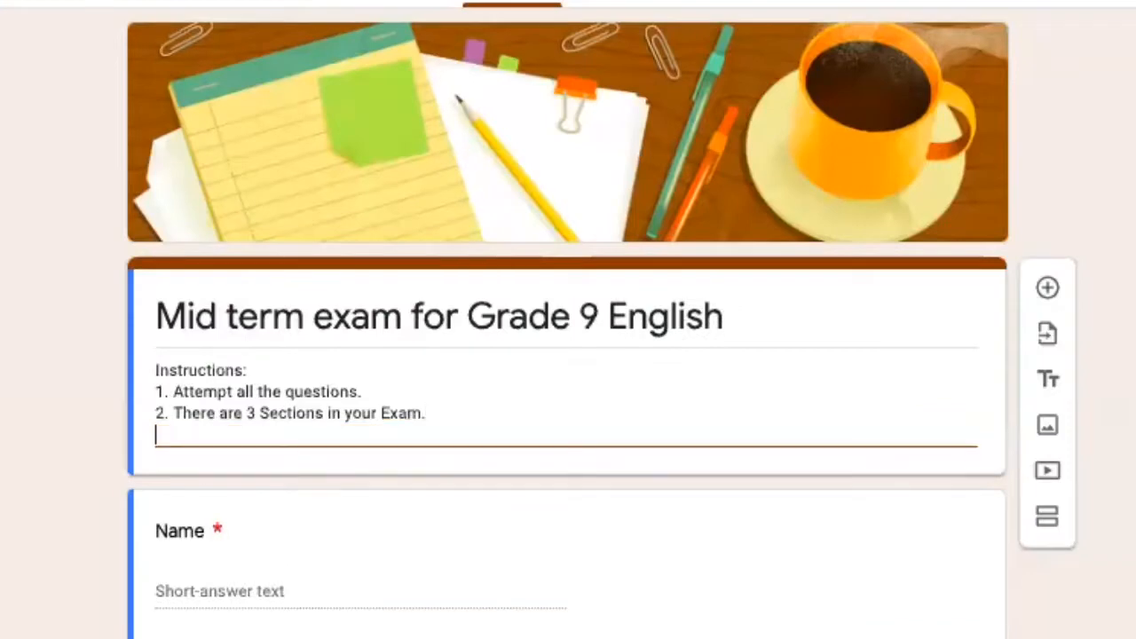
Add the instruction lines "3. Total Marks: 30" and "4. Time limit: 60 Mins" to the form description
{"action": "type", "text": "3."}
{"action": "type", "text": "Total Mar"}
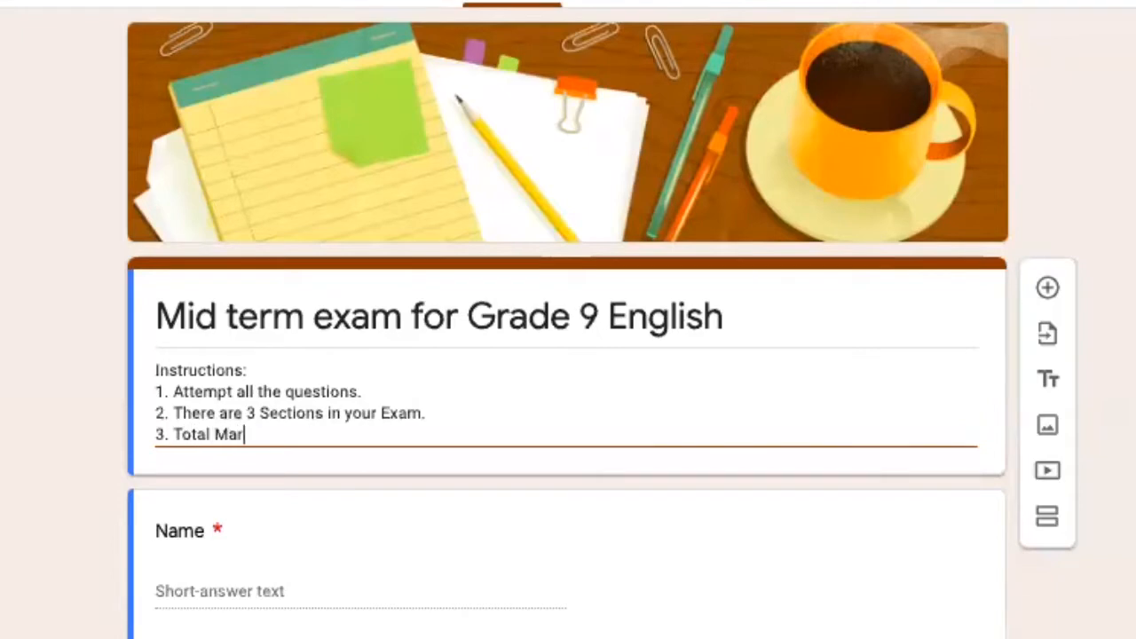
{"action": "type", "text": "ks: 30"}
{"action": "key", "text": "Return"}
{"action": "type", "text": "4."}
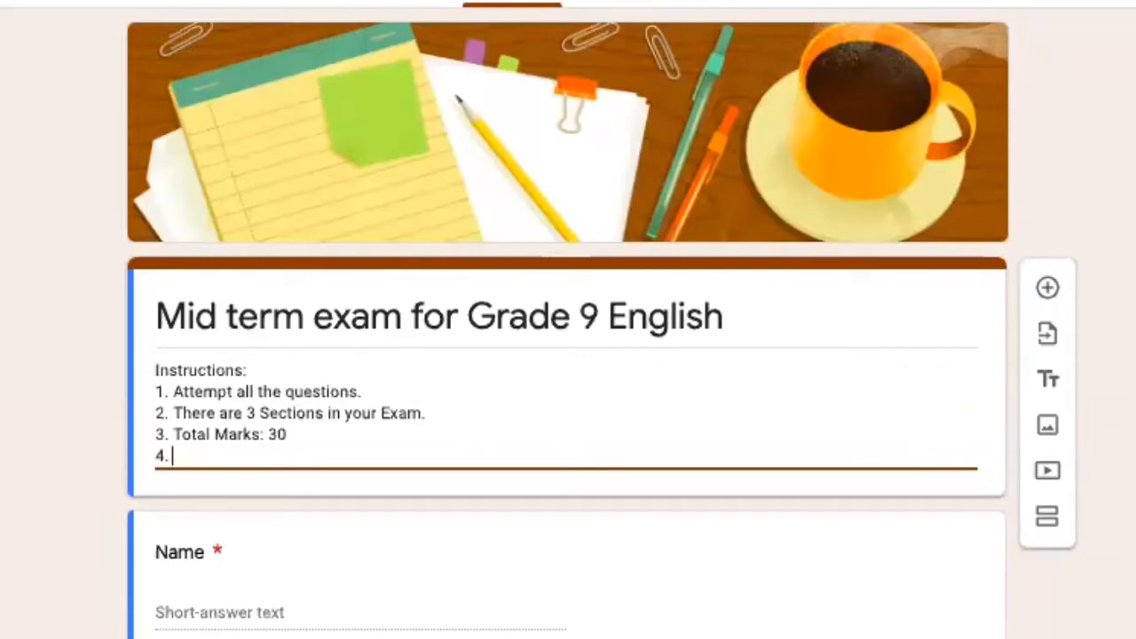
{"action": "type", "text": " Time limit: "}
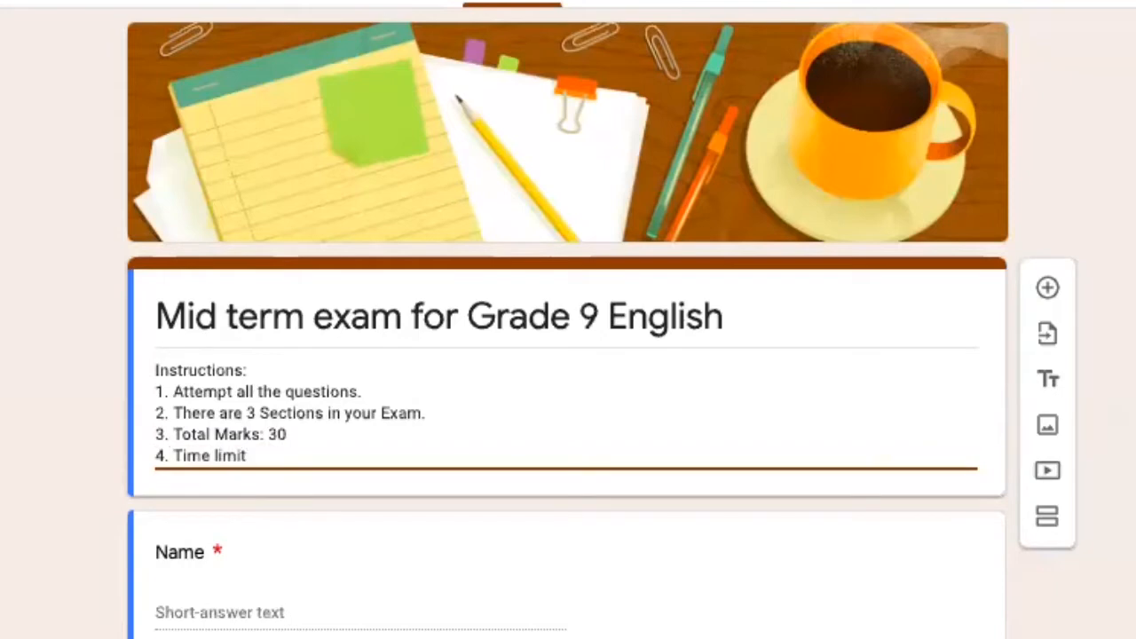
{"action": "type", "text": "60 Mins"}
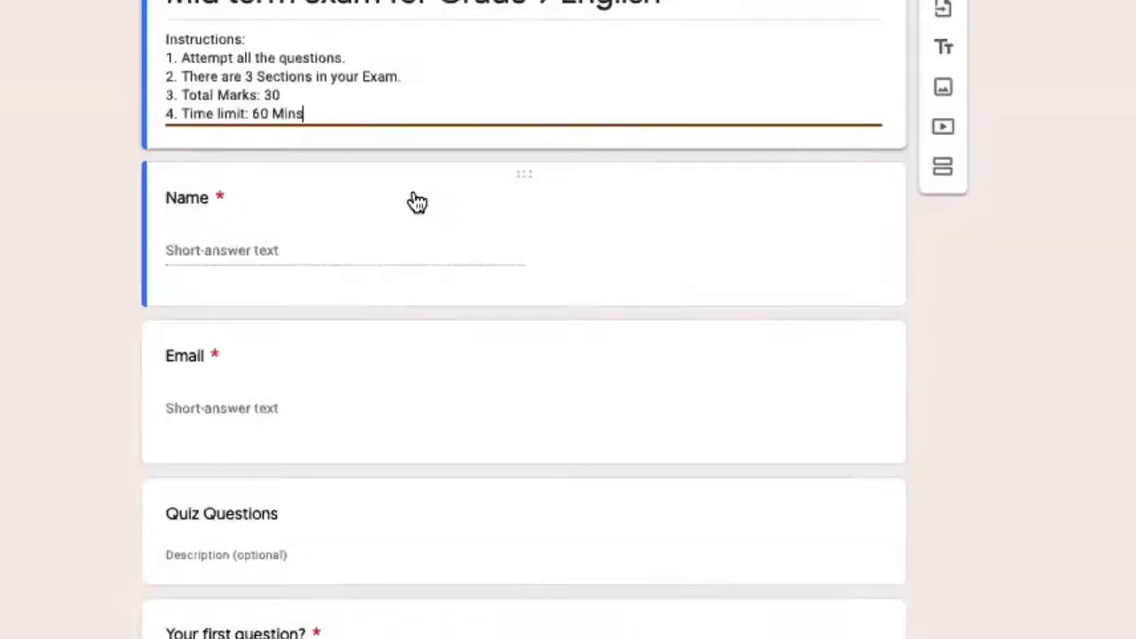
Retitle the Name question as "Full Name" and remove the response validation added to it
{"action": "left_click", "coordinate": [417, 202]}
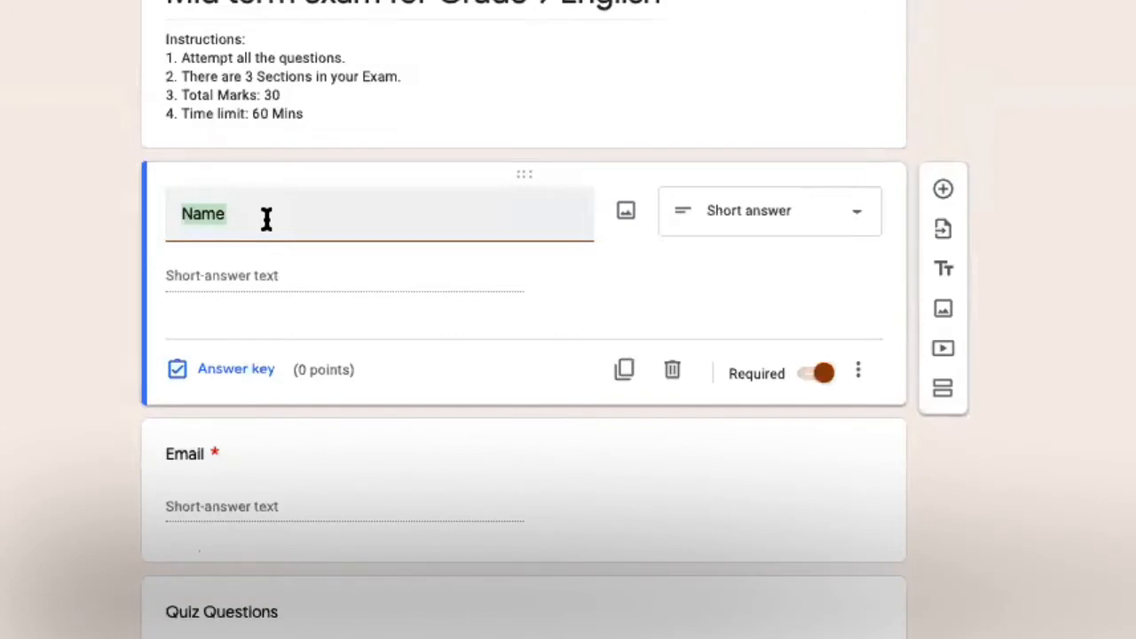
{"action": "type", "text": "Ful"}
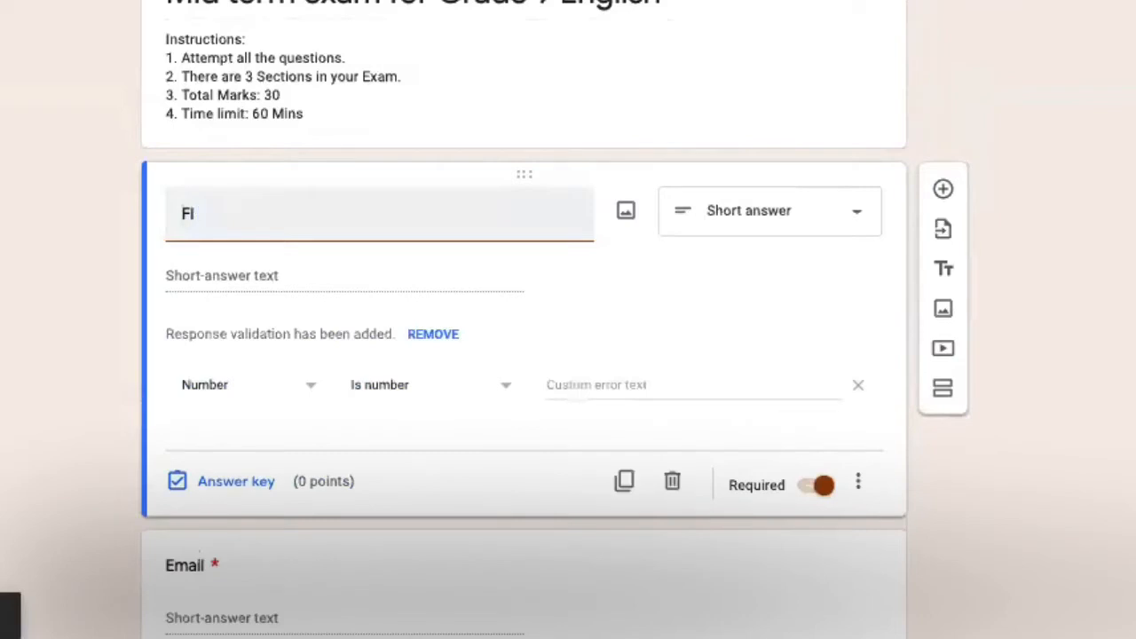
{"action": "key", "text": "BackSpace"}
{"action": "type", "text": "ull Name"}
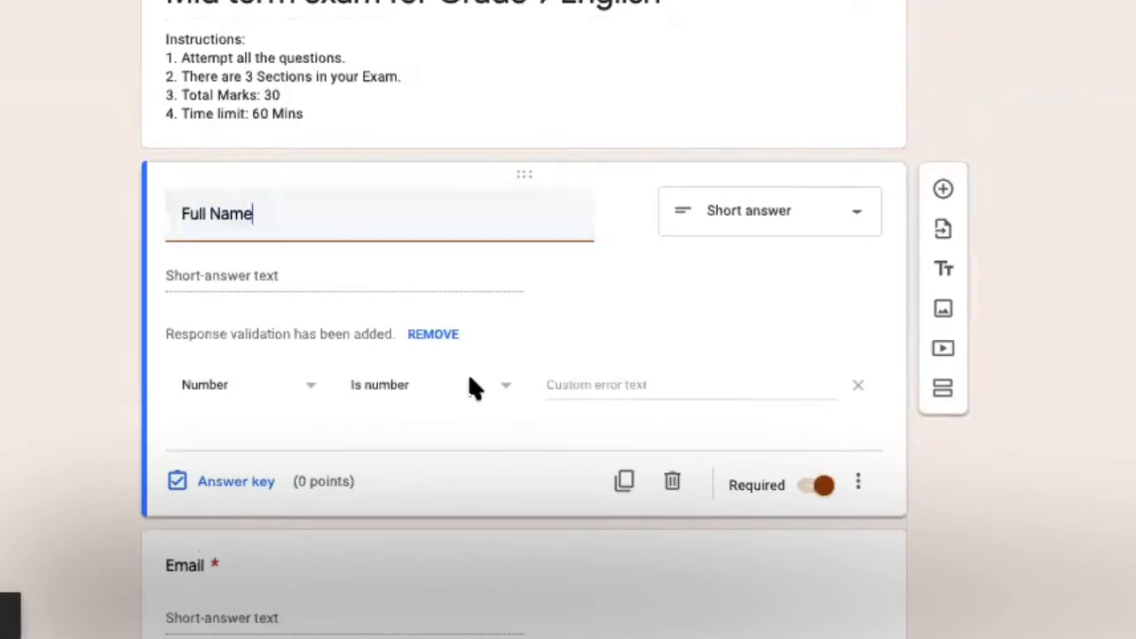
{"action": "left_click", "coordinate": [433, 335]}
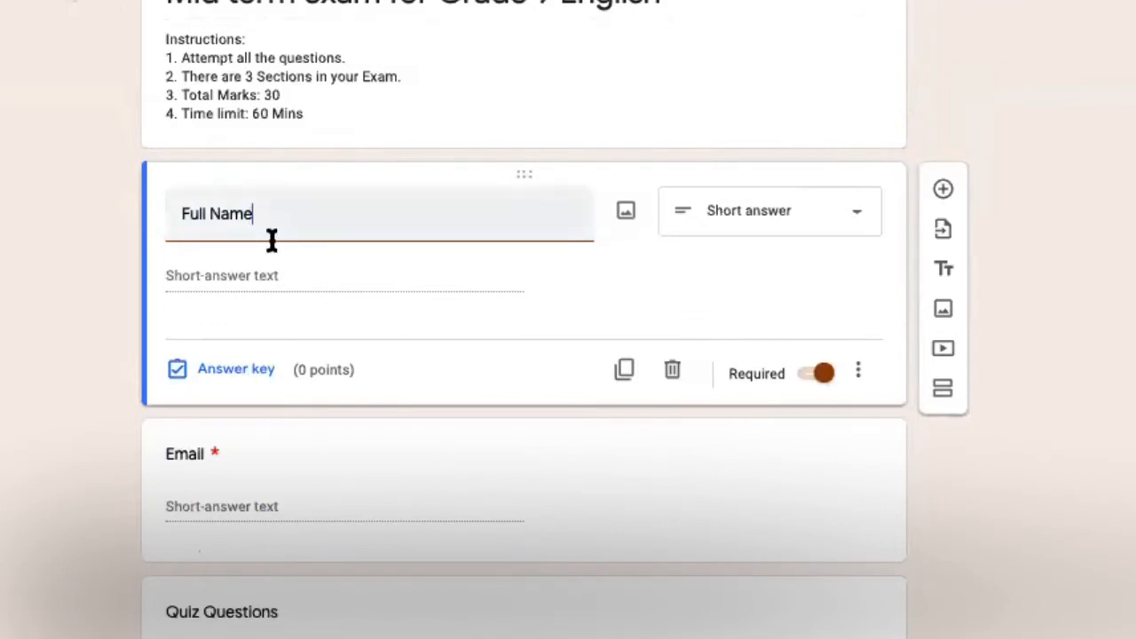
Keep Short answer as the Full Name question's type and toggle its Required setting off and back on
{"action": "left_click", "coordinate": [854, 222]}
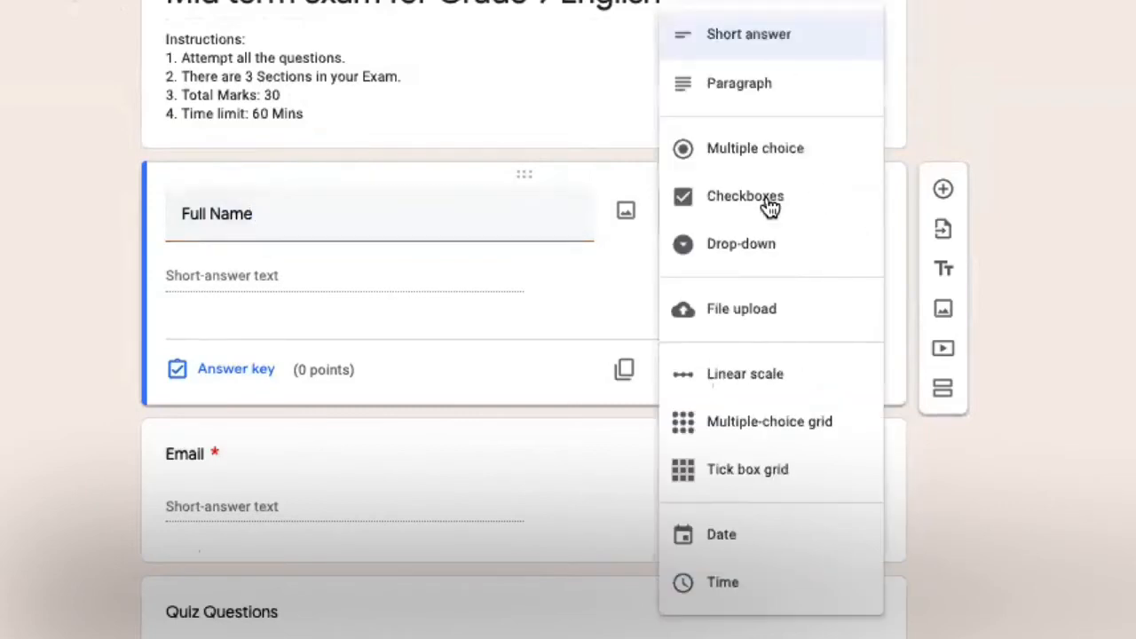
{"action": "left_click", "coordinate": [753, 42]}
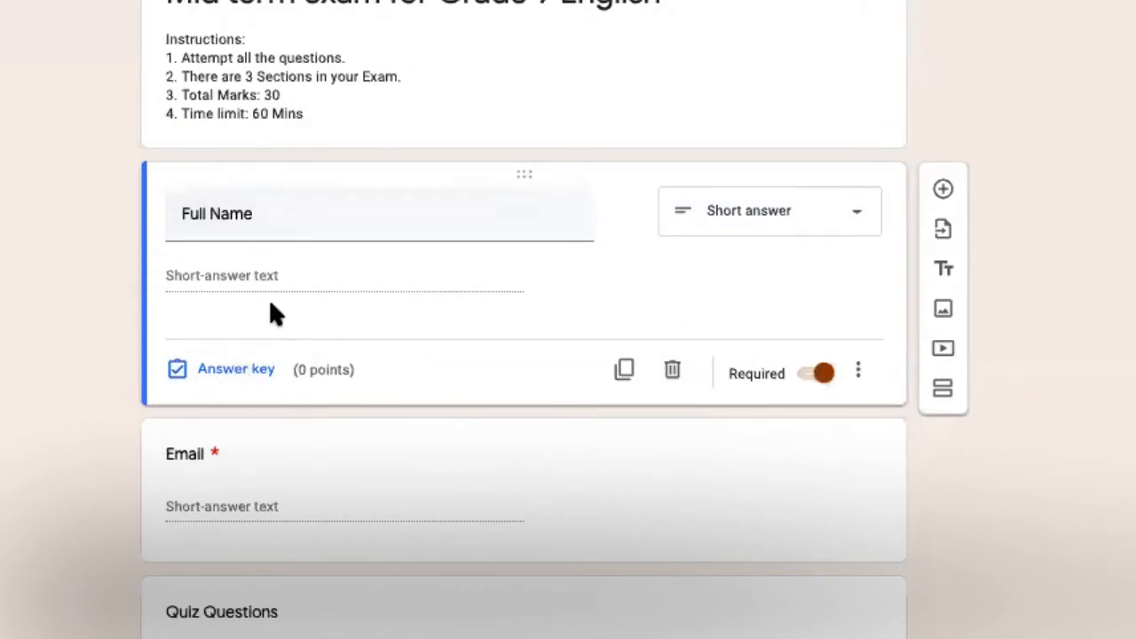
{"action": "left_click", "coordinate": [818, 376]}
{"action": "left_click", "coordinate": [823, 377]}
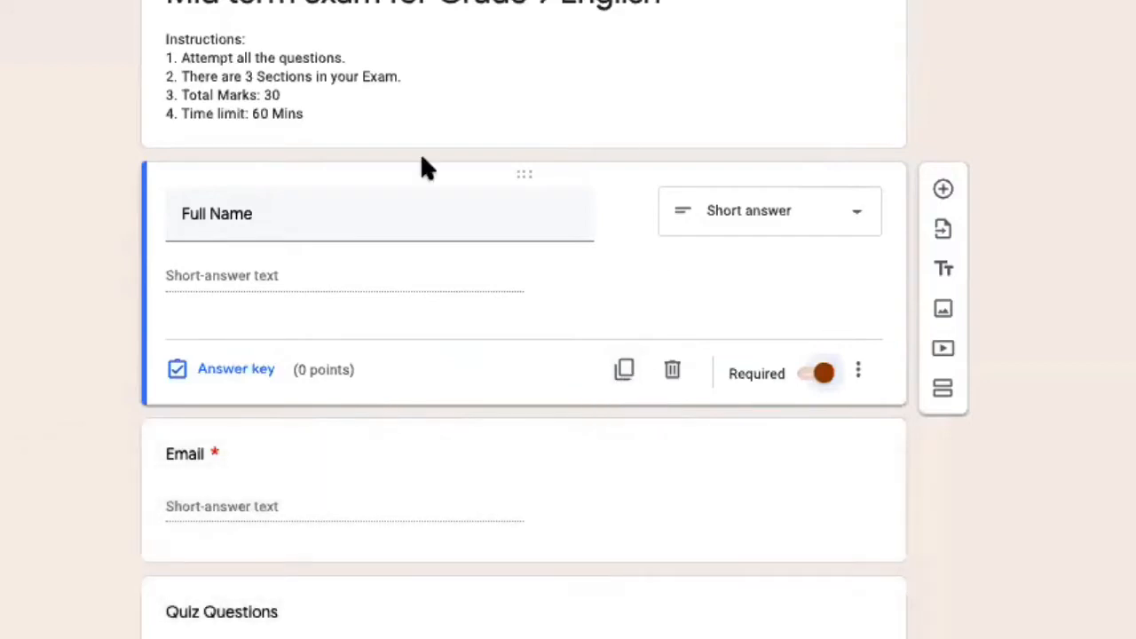
Duplicate the Full Name question and title the copy "Father's name"
{"action": "left_click", "coordinate": [624, 370]}
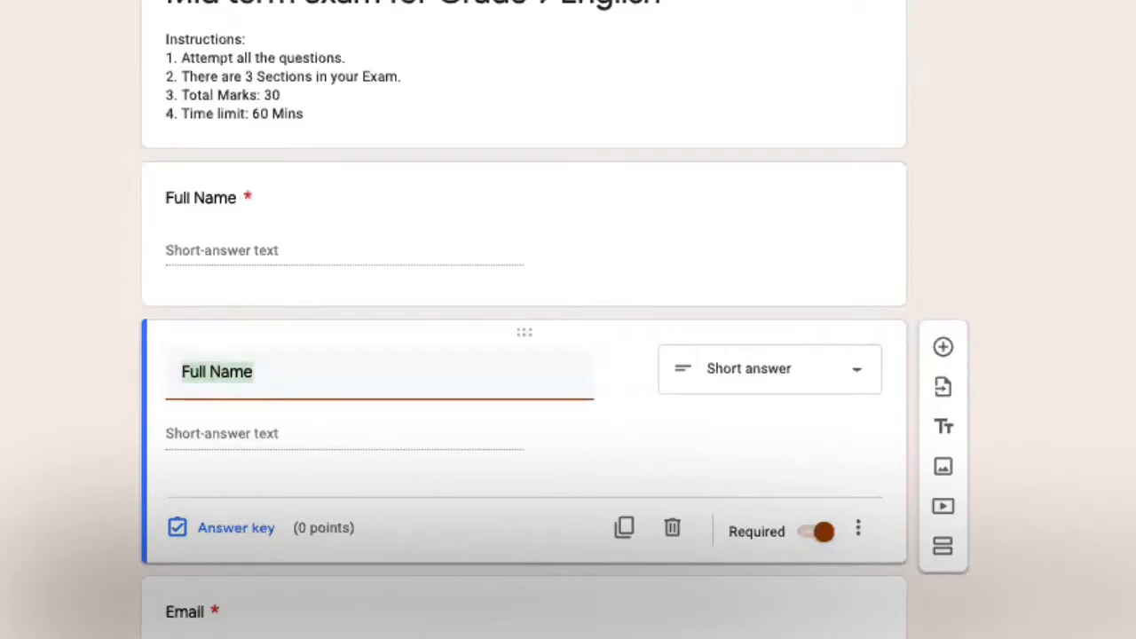
{"action": "type", "text": "Father's"}
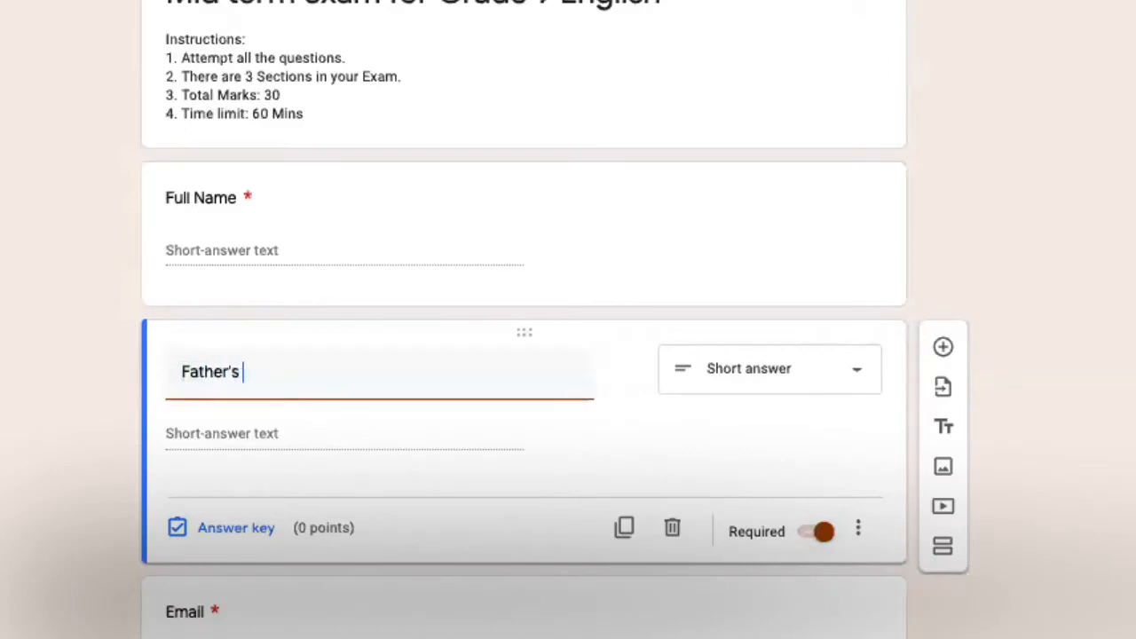
{"action": "type", "text": " n"}
{"action": "key", "text": "BackSpace"}
{"action": "key", "text": "BackSpace"}
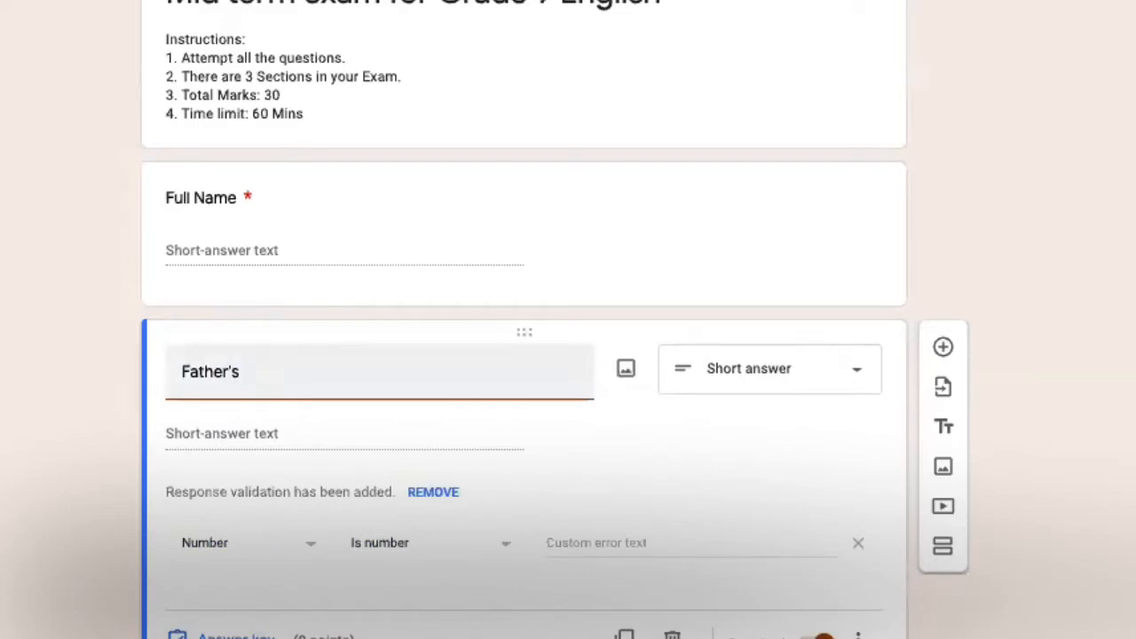
{"action": "type", "text": "name"}
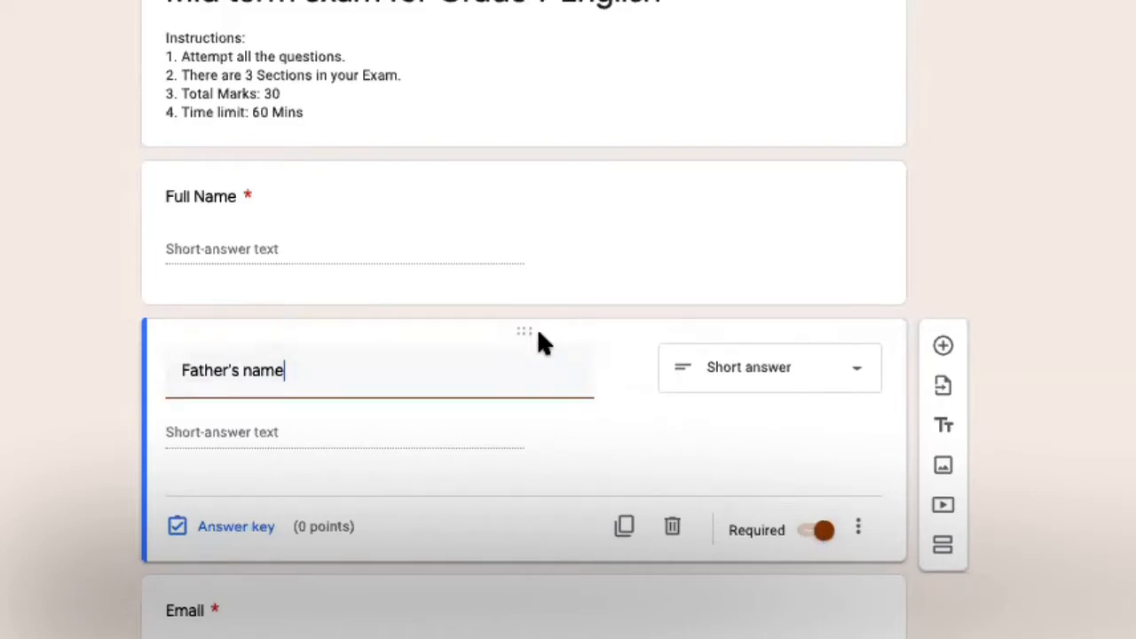
Duplicate the Father's name question, title the copy "Roll Number" and remove its response validation
{"action": "scroll", "coordinate": [537, 338], "scroll_direction": "down", "scroll_amount": 3}
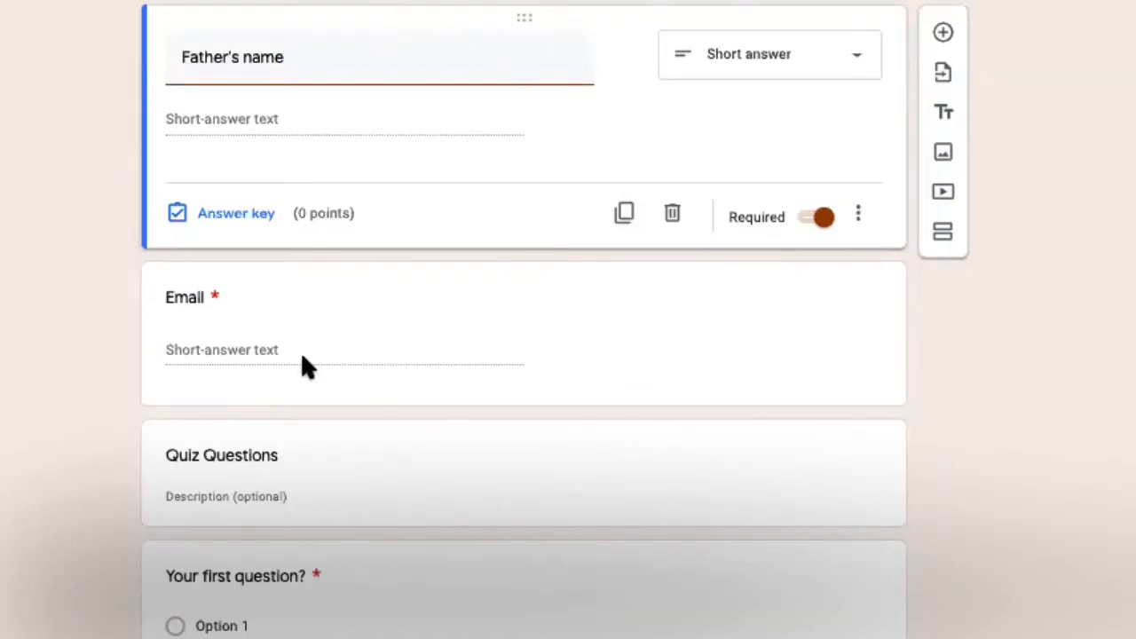
{"action": "left_click", "coordinate": [624, 221]}
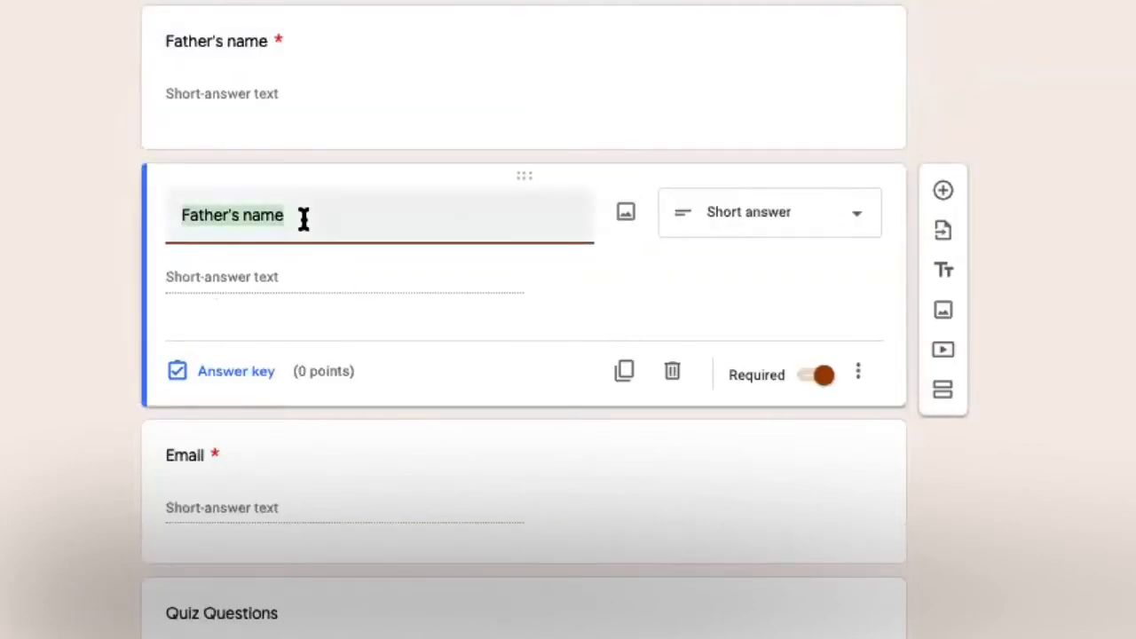
{"action": "type", "text": "R"}
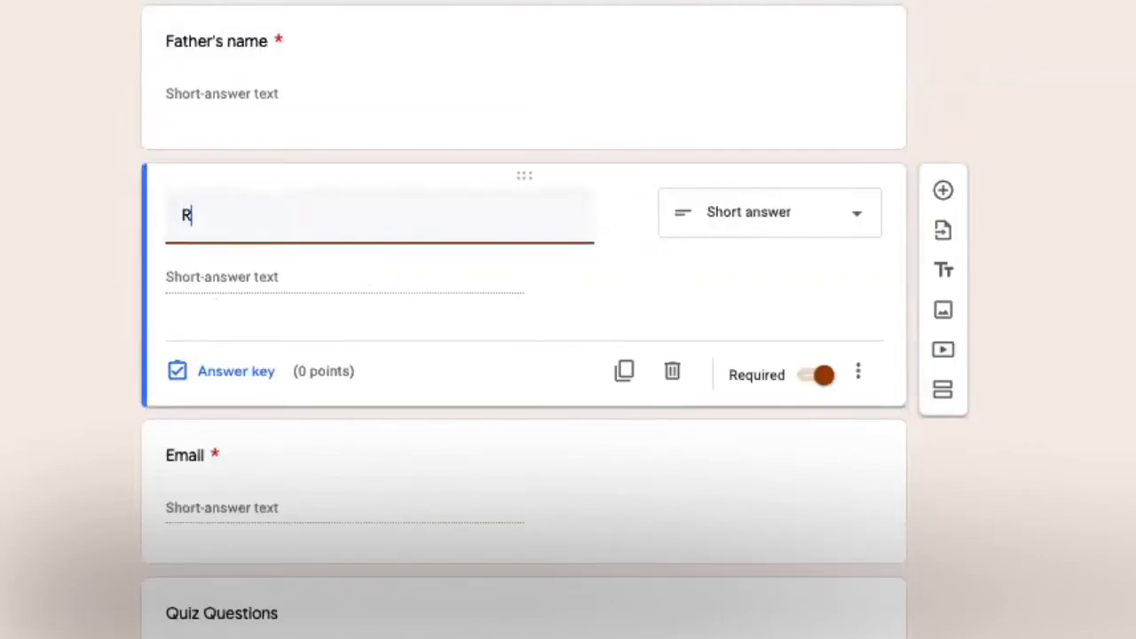
{"action": "type", "text": "oo"}
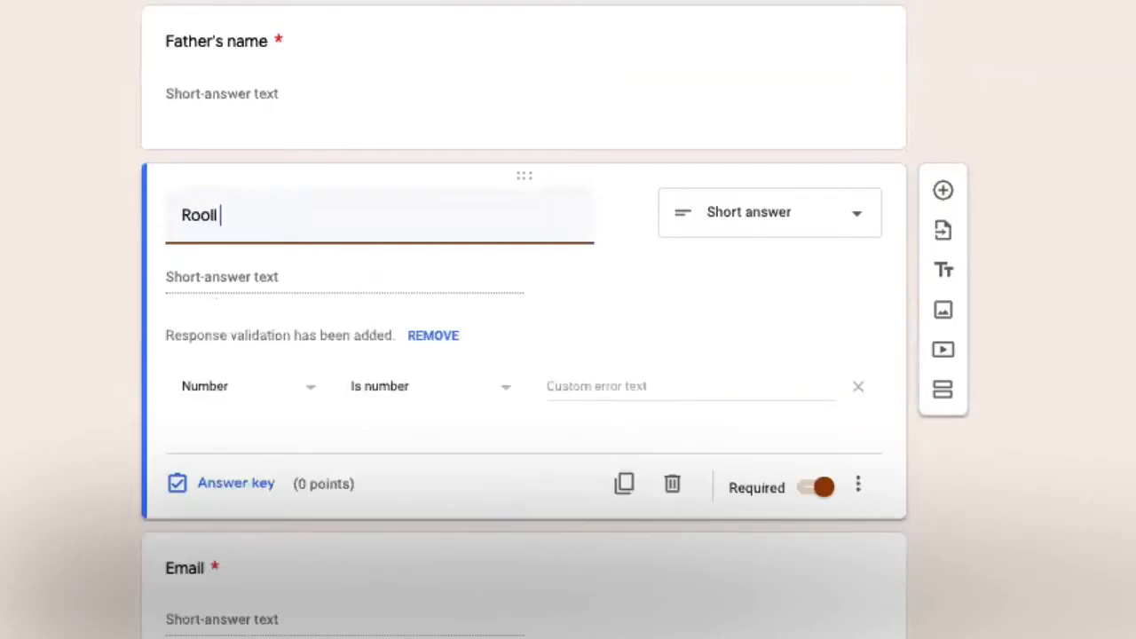
{"action": "key", "text": "BackSpace"}
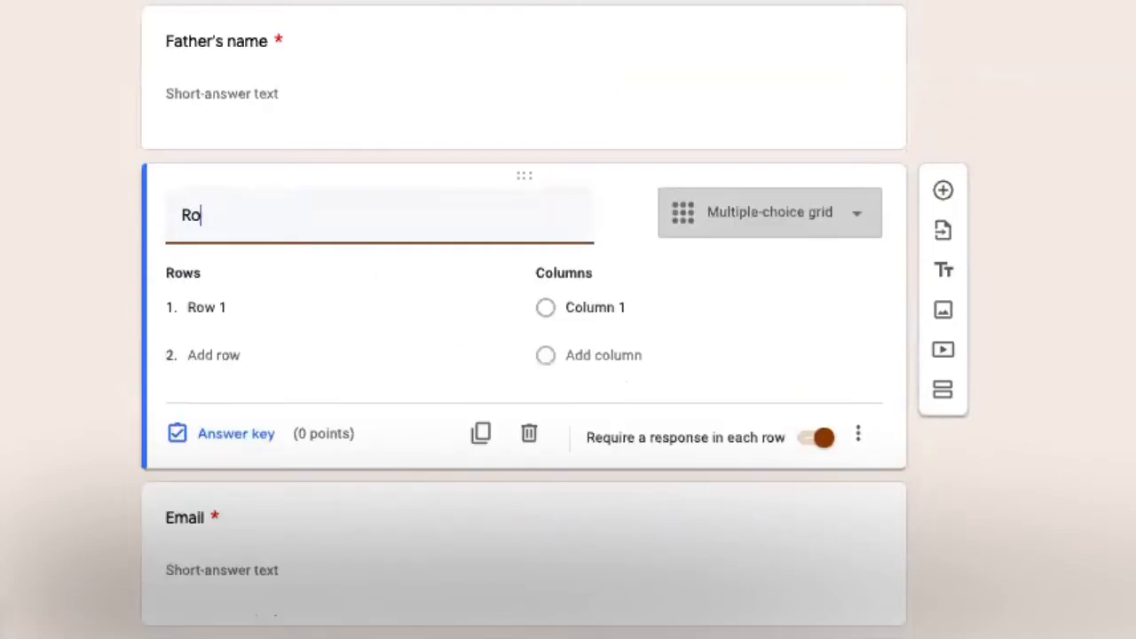
{"action": "type", "text": "ll"}
{"action": "type", "text": " Nu"}
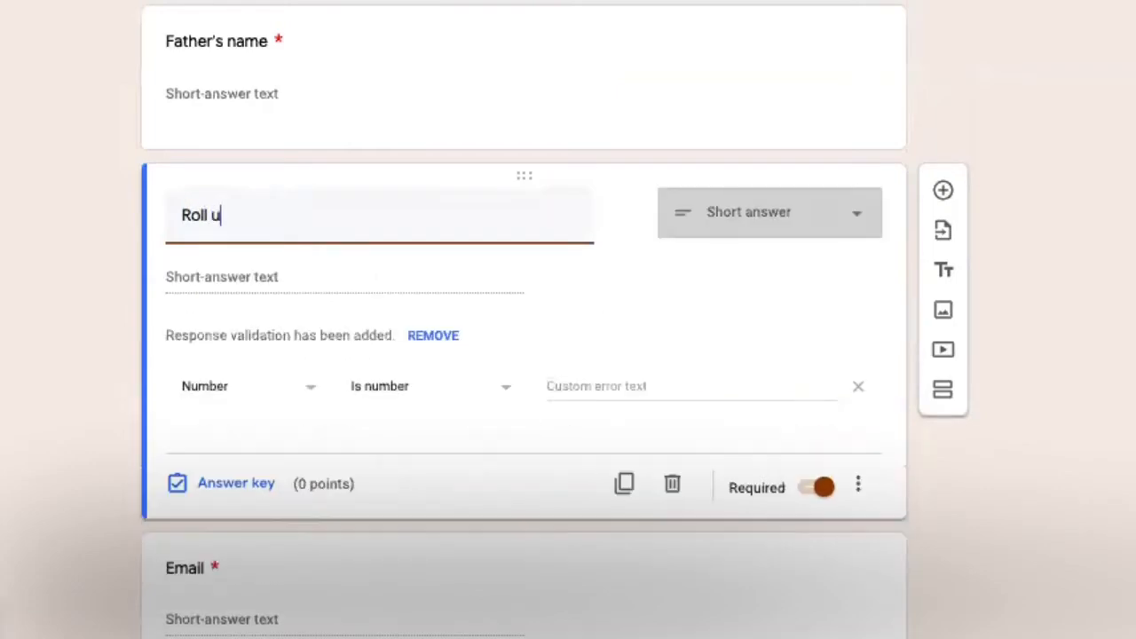
{"action": "key", "text": "BackSpace"}
{"action": "key", "text": "BackSpace"}
{"action": "type", "text": "Number"}
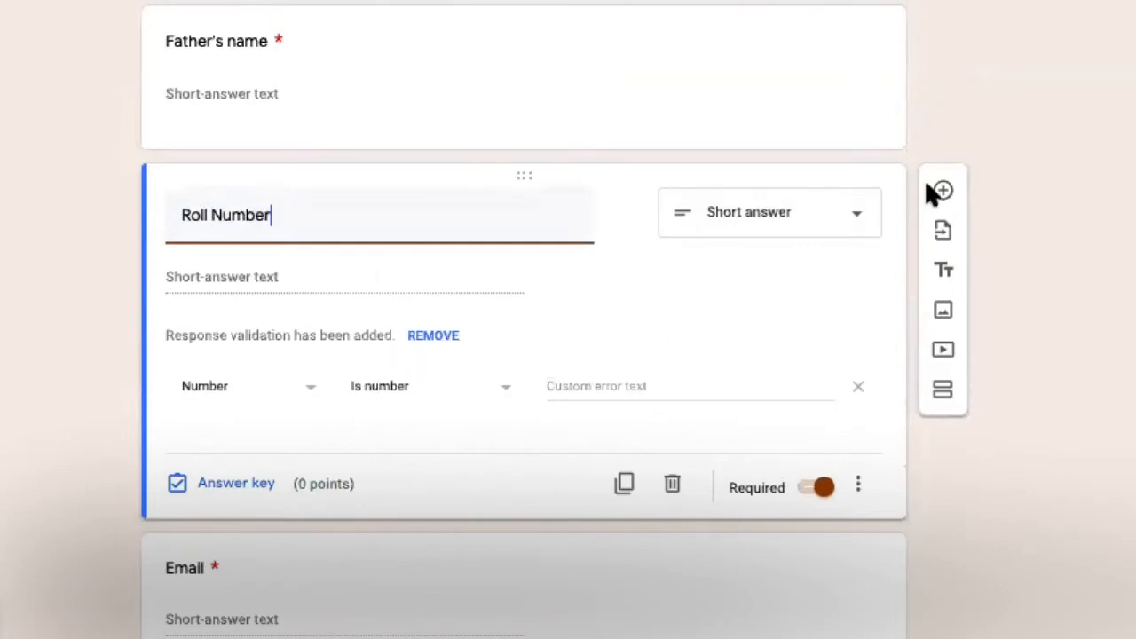
{"action": "left_click", "coordinate": [451, 336]}
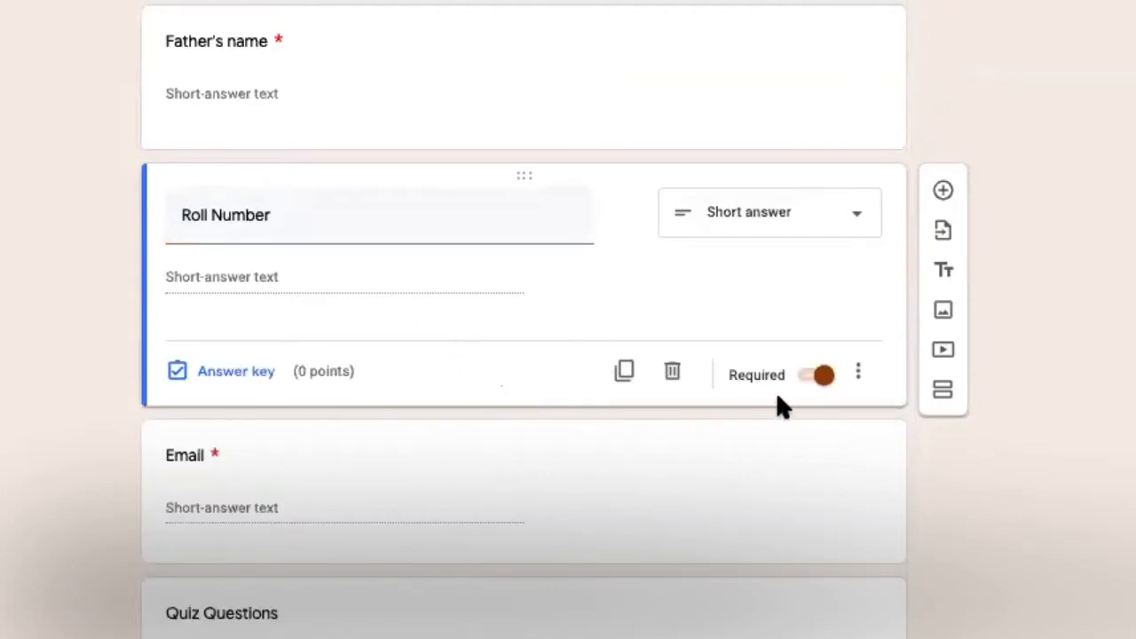
Duplicate the Roll Number question and title the copy "Section"
{"action": "left_click", "coordinate": [625, 372]}
{"action": "type", "text": "Section"}
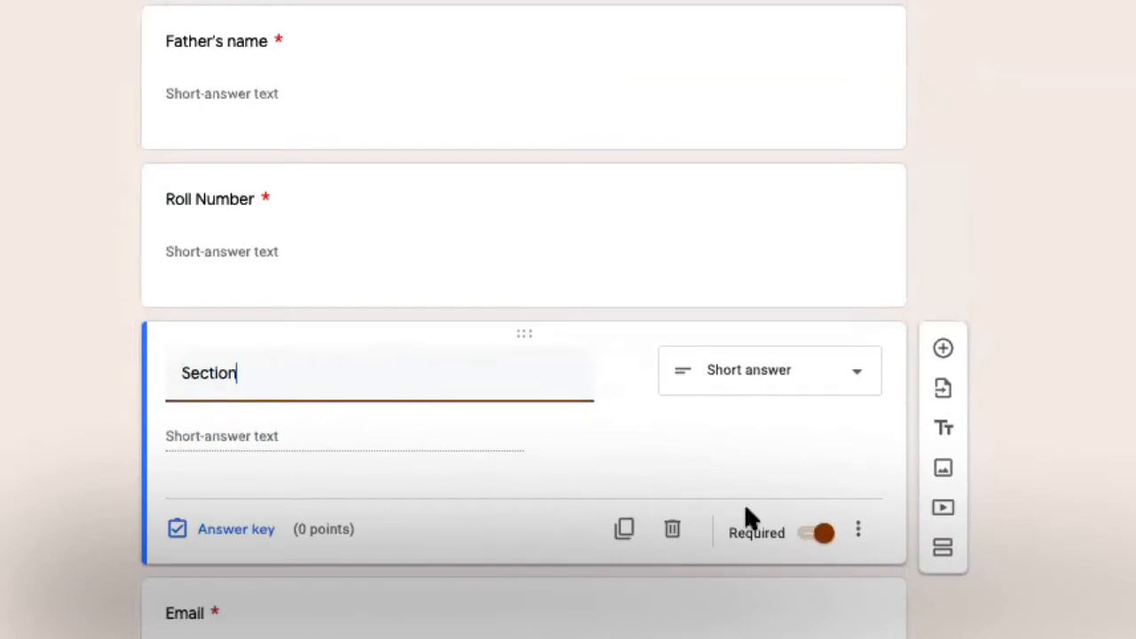
{"action": "left_click", "coordinate": [71, 397]}
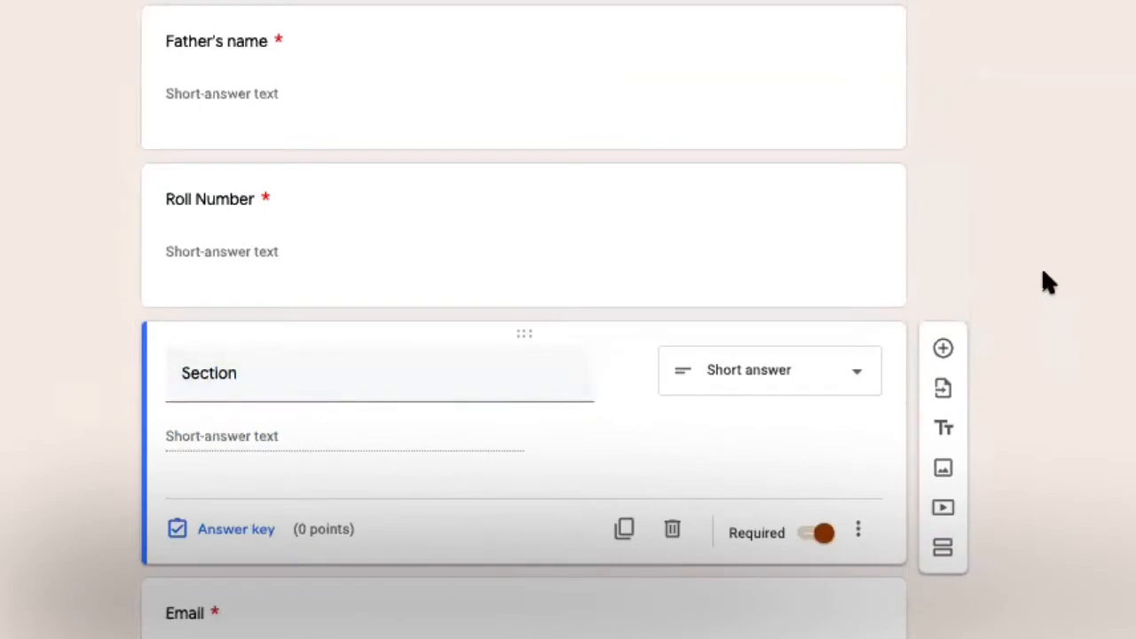
Duplicate the Section question and title the copy "GR number"
{"action": "left_click", "coordinate": [624, 533]}
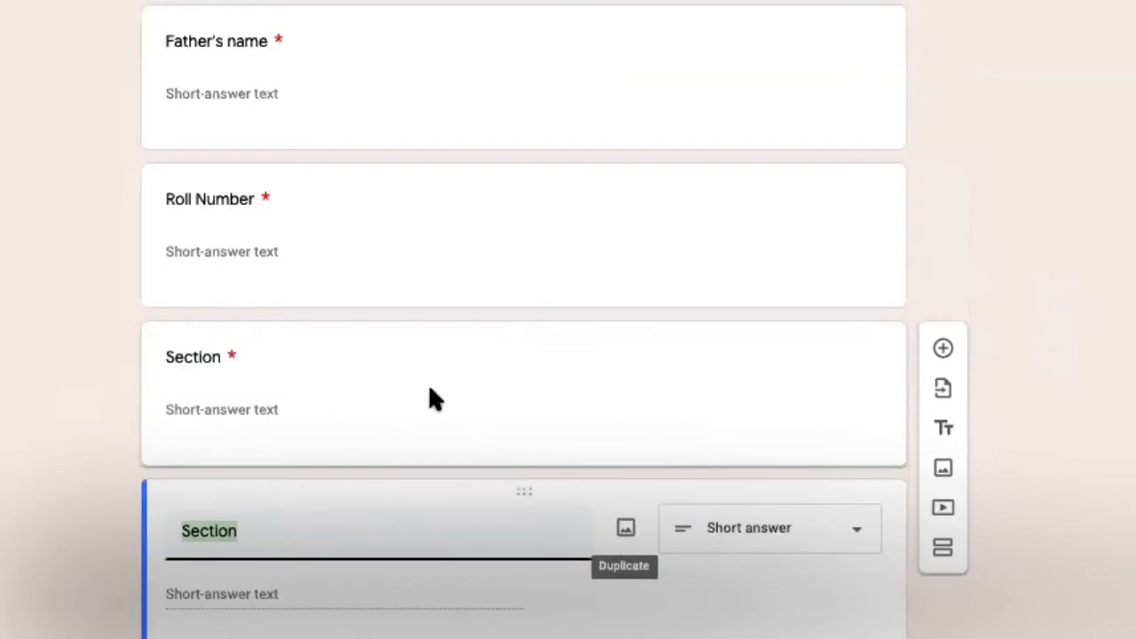
{"action": "type", "text": "GR Nam"}
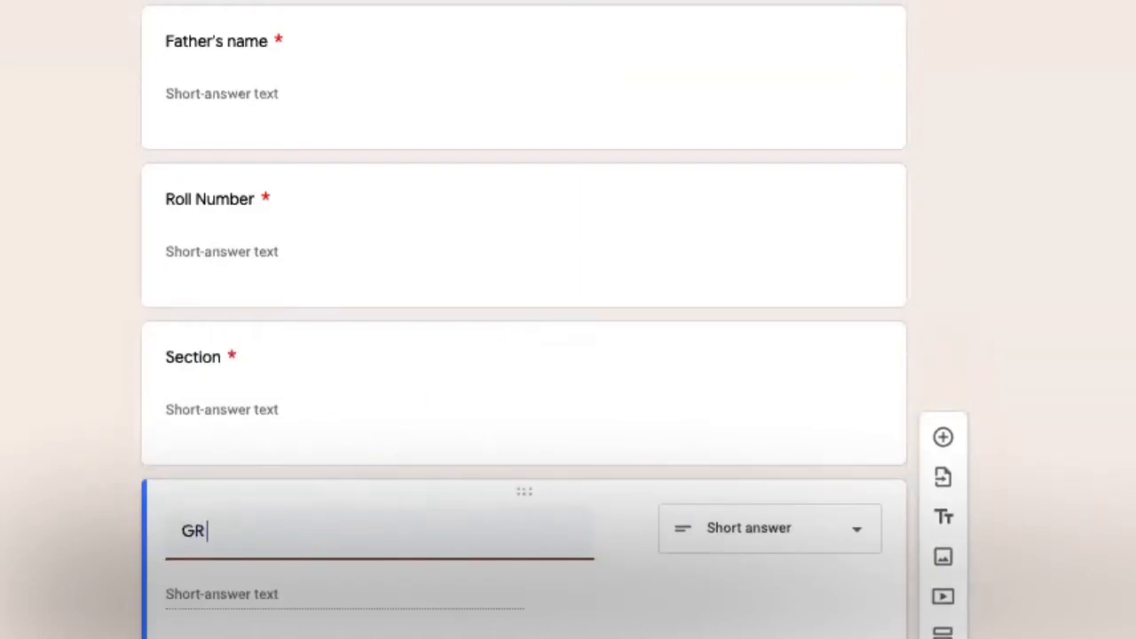
{"action": "key", "text": "BackSpace"}
{"action": "key", "text": "BackSpace"}
{"action": "key", "text": "BackSpace"}
{"action": "type", "text": "e"}
{"action": "key", "text": "BackSpace"}
{"action": "type", "text": "number"}
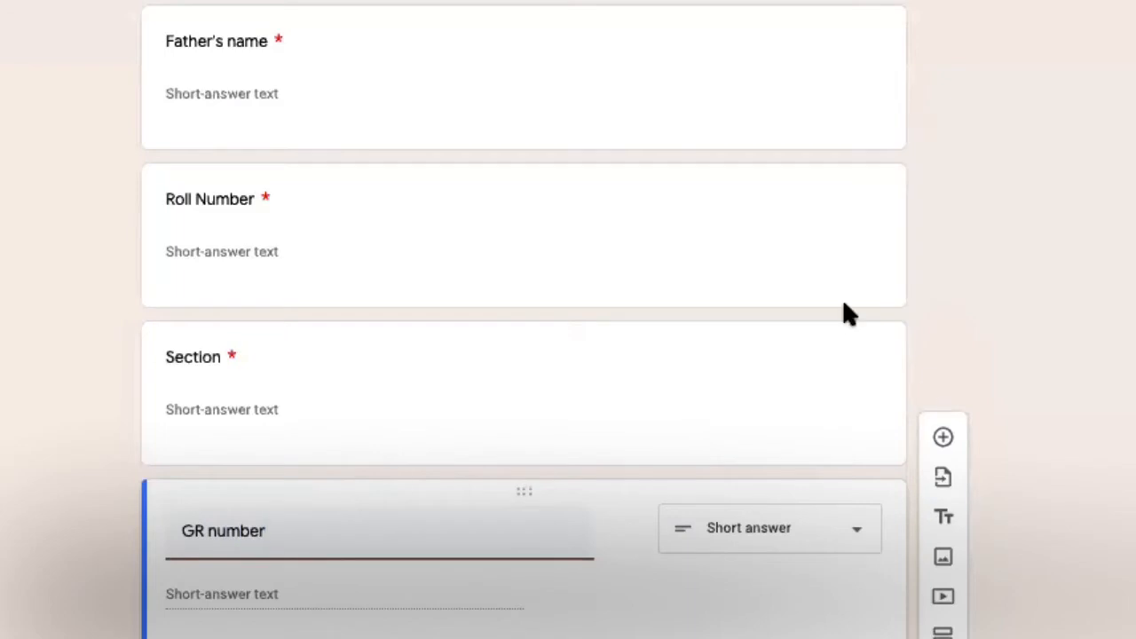
Delete the template's Email question and the Quiz Questions title block below the GR number question
{"action": "scroll", "coordinate": [842, 307], "scroll_direction": "down", "scroll_amount": 10}
{"action": "scroll", "coordinate": [612, 125], "scroll_direction": "up", "scroll_amount": 4}
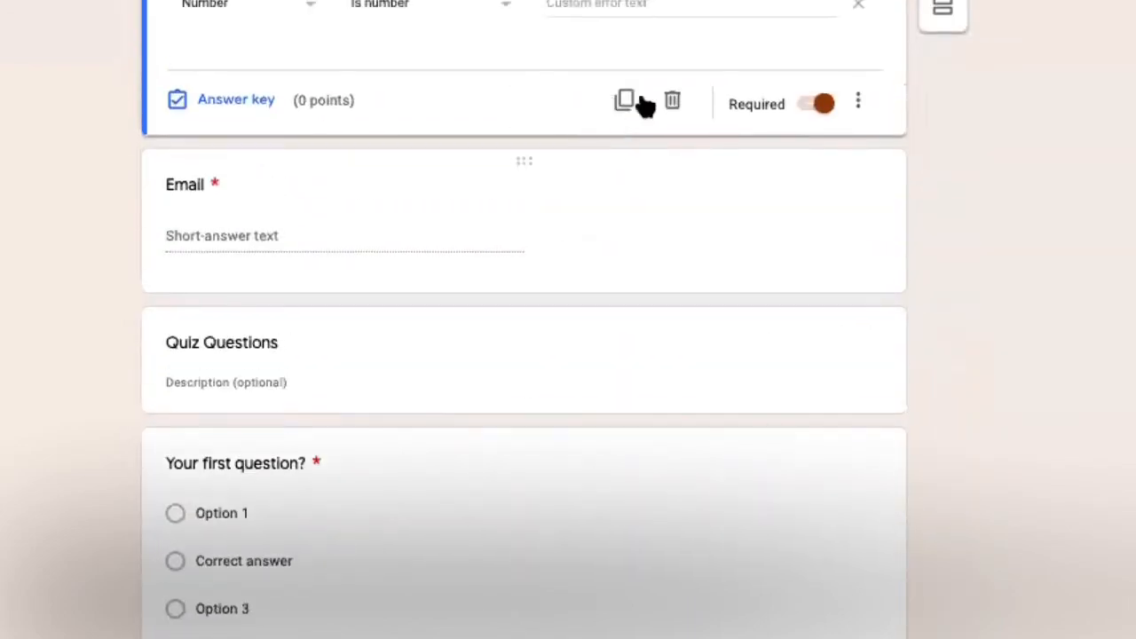
{"action": "left_click", "coordinate": [518, 169]}
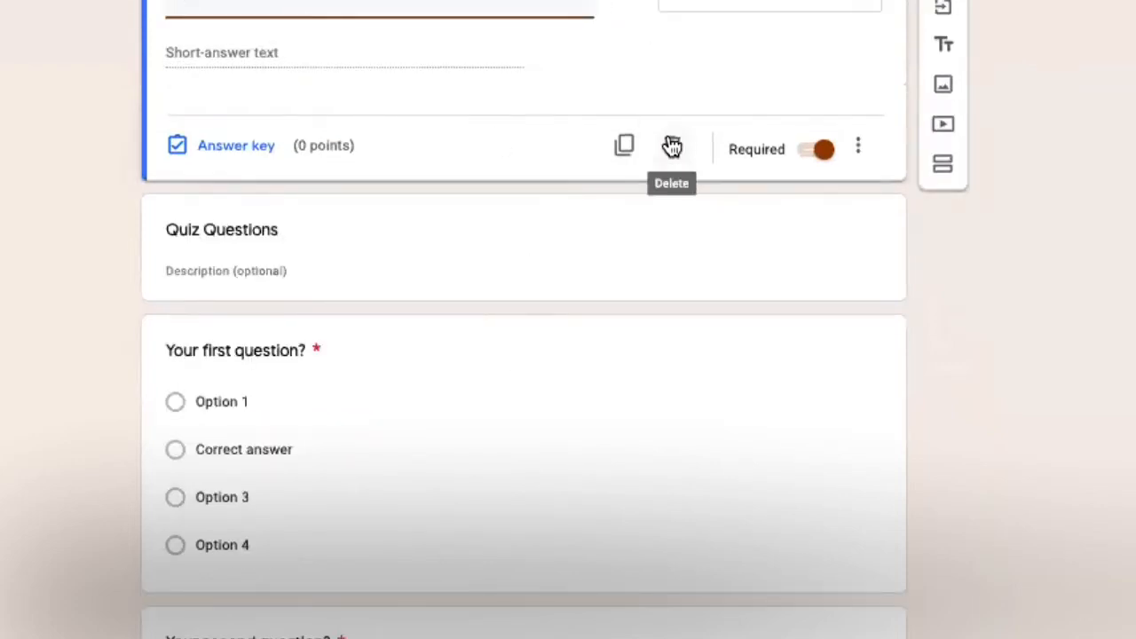
{"action": "left_click", "coordinate": [524, 160]}
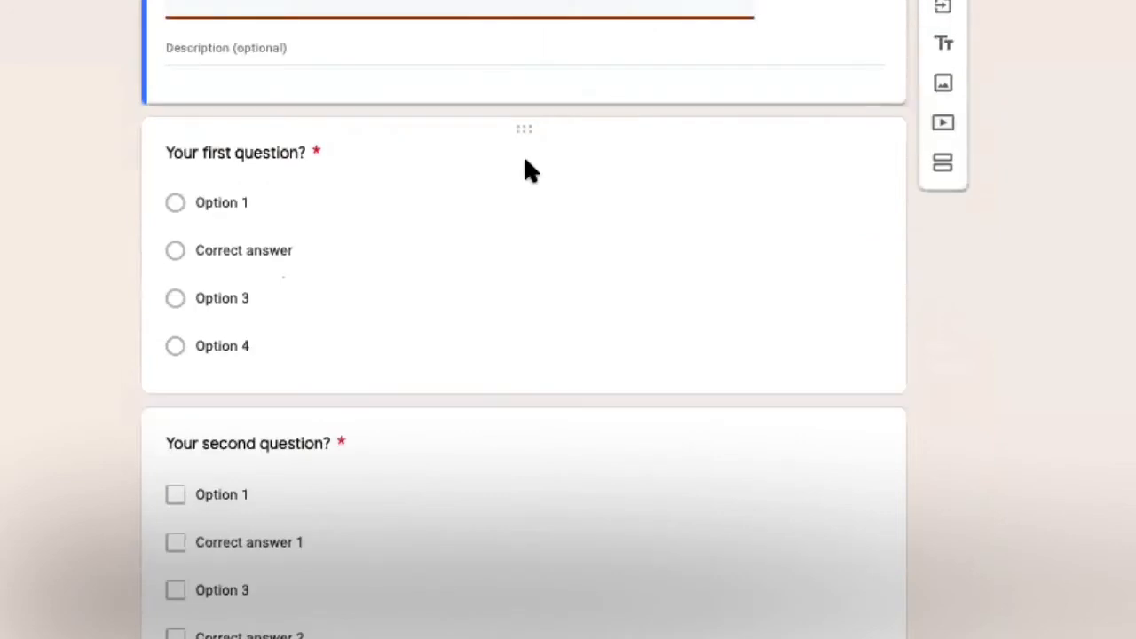
{"action": "left_click", "coordinate": [845, 5]}
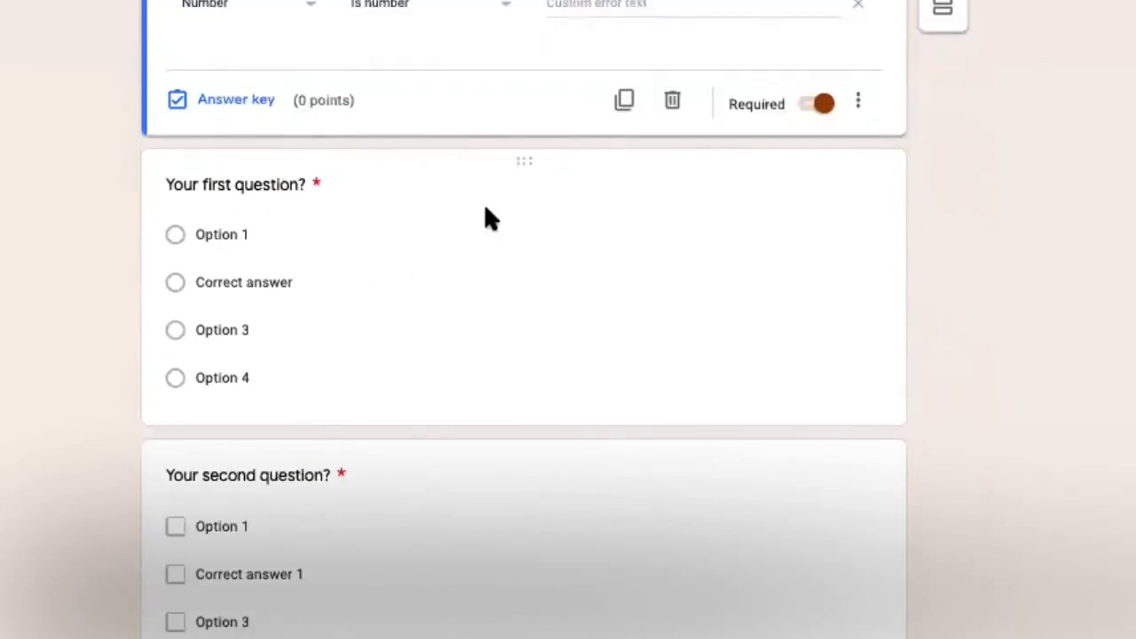
Delete the template's placeholder questions "Your first question?" and "Your second question?"
{"action": "left_click", "coordinate": [517, 157]}
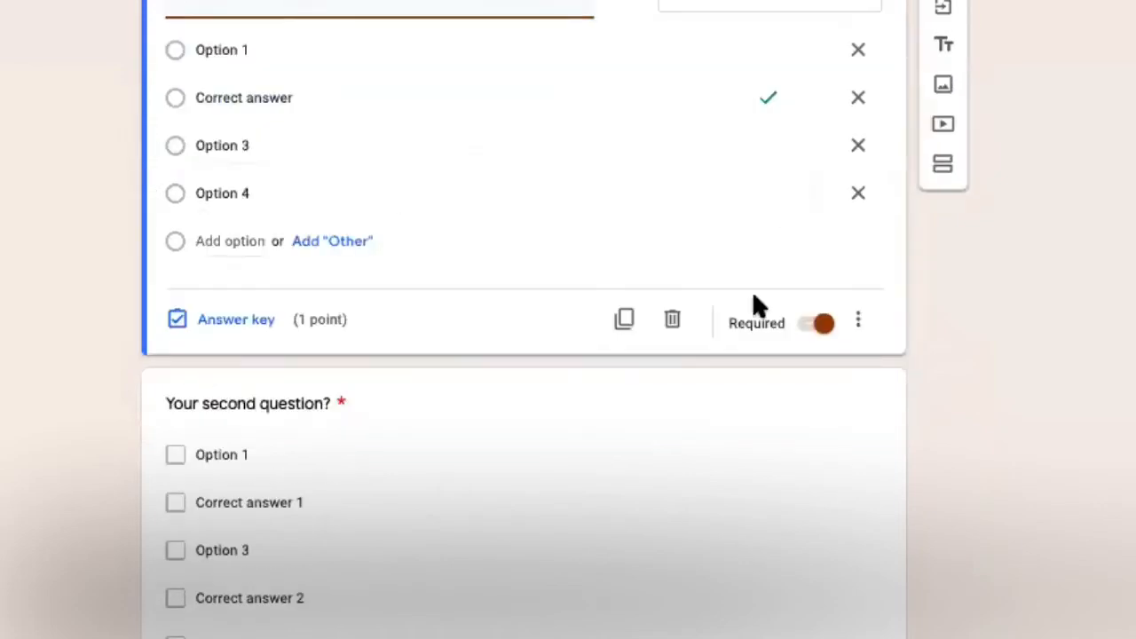
{"action": "left_click", "coordinate": [676, 306]}
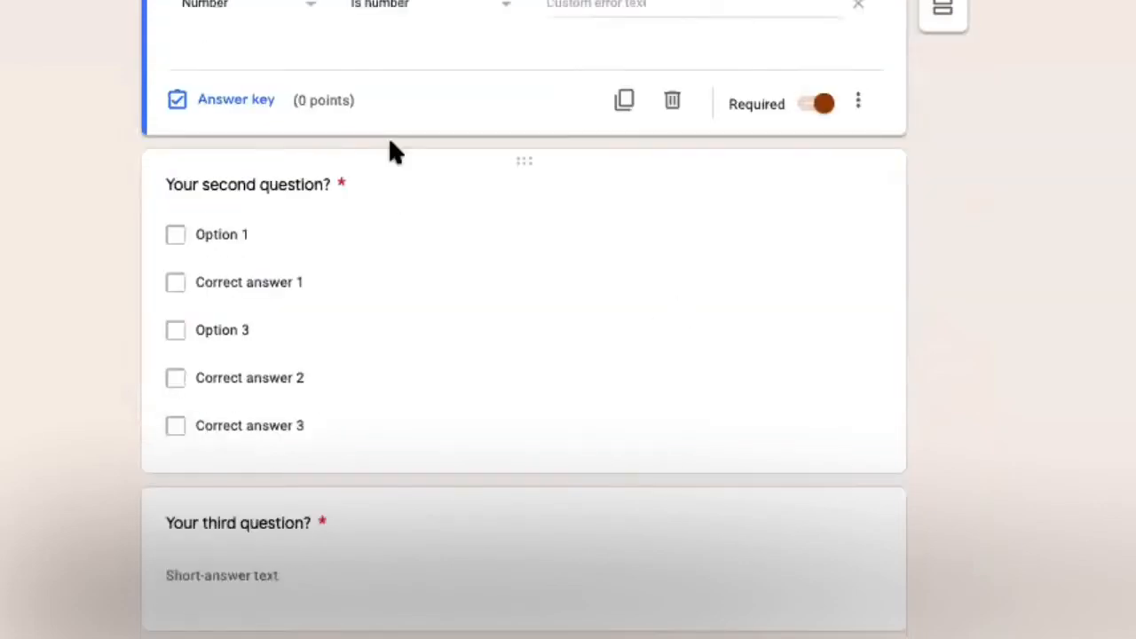
{"action": "left_click", "coordinate": [522, 168]}
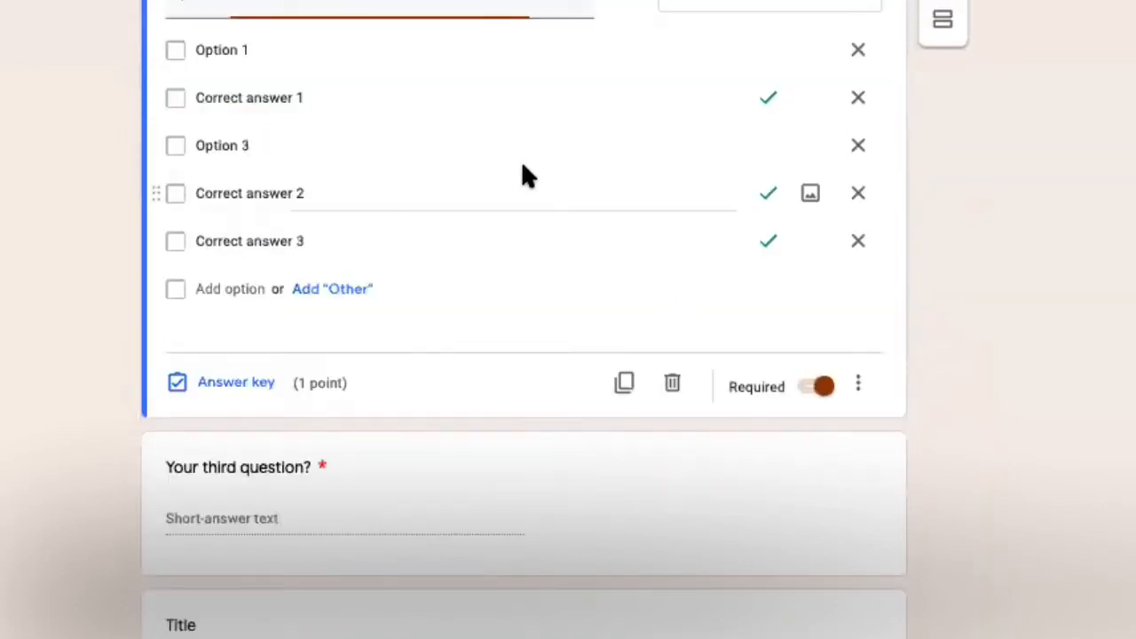
{"action": "left_click", "coordinate": [673, 384]}
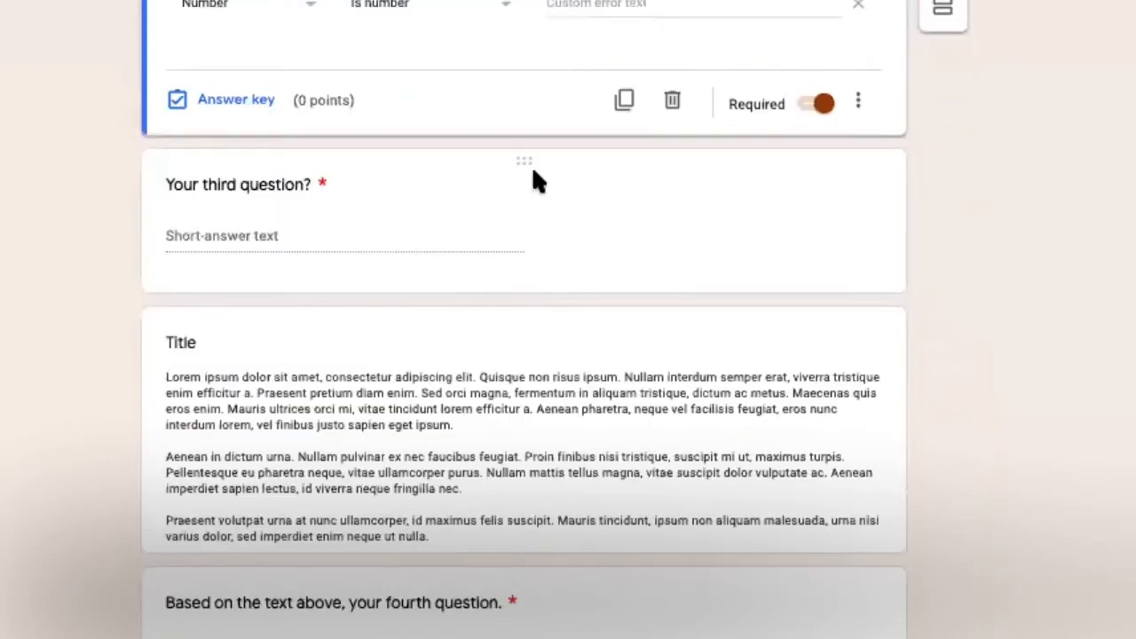
Delete the remaining template items: the third question, the lorem ipsum title block and the fourth question
{"action": "left_click", "coordinate": [533, 171]}
{"action": "left_click", "coordinate": [673, 149]}
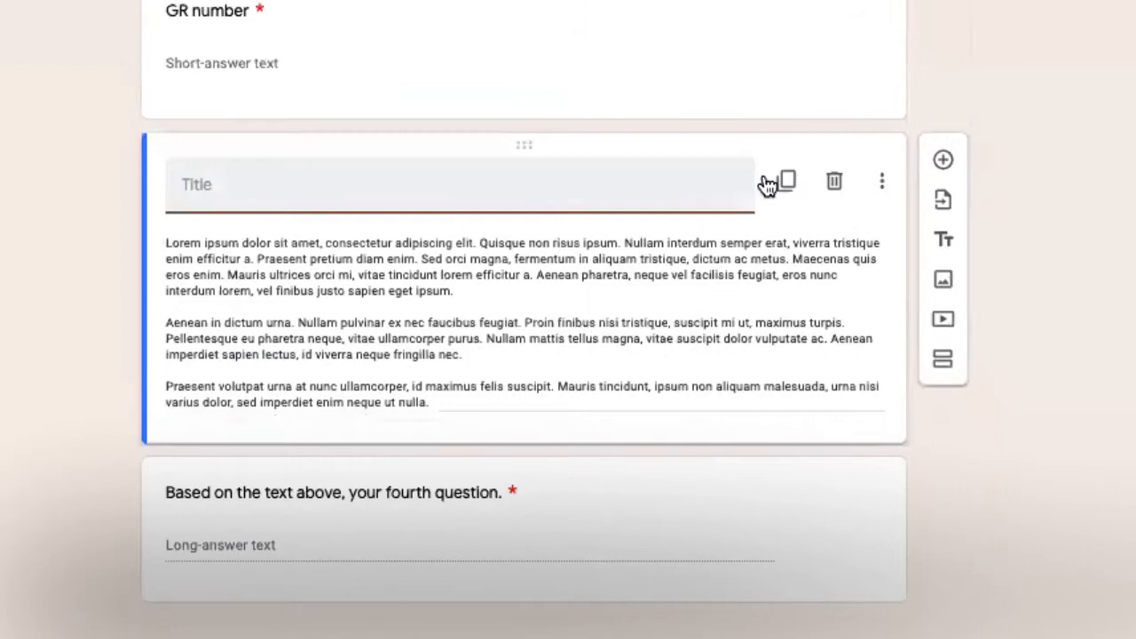
{"action": "left_click", "coordinate": [834, 181]}
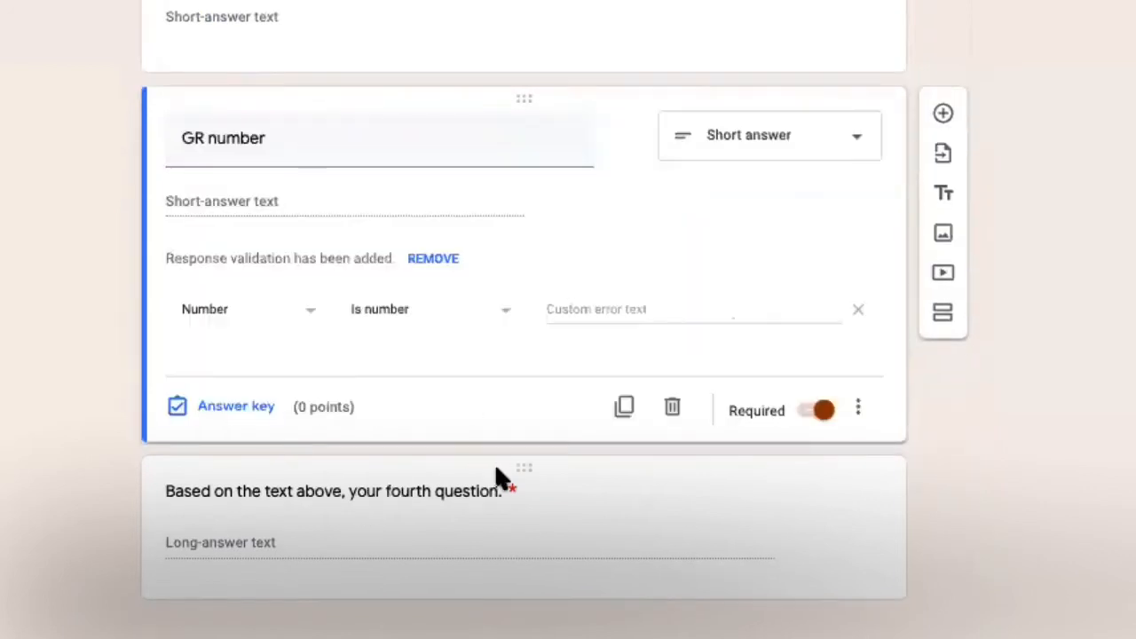
{"action": "left_click", "coordinate": [494, 467]}
{"action": "left_click", "coordinate": [674, 568]}
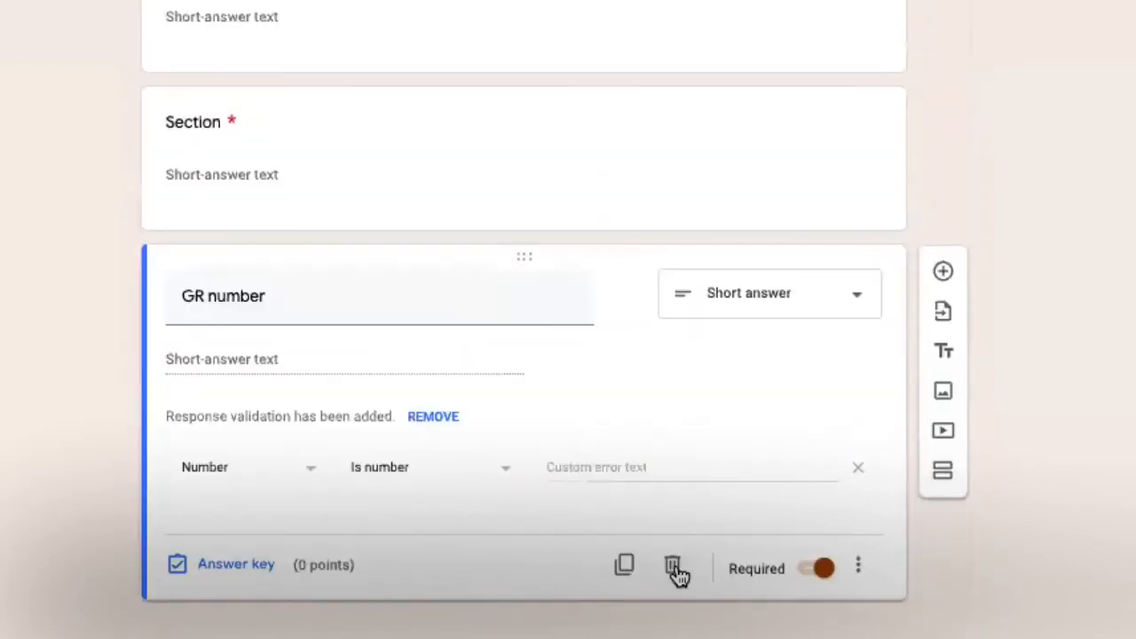
Preview the exam form and check the required-answer behaviour of the Full Name and Father's name fields
{"action": "scroll", "coordinate": [524, 320], "scroll_direction": "up", "scroll_amount": 6}
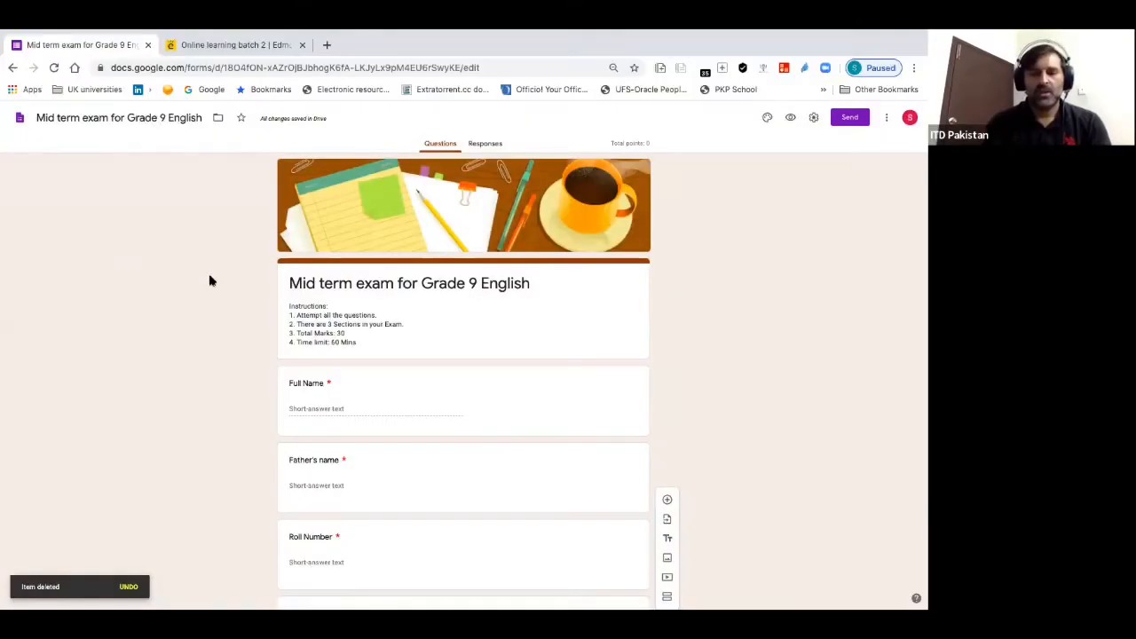
{"action": "left_click", "coordinate": [436, 385]}
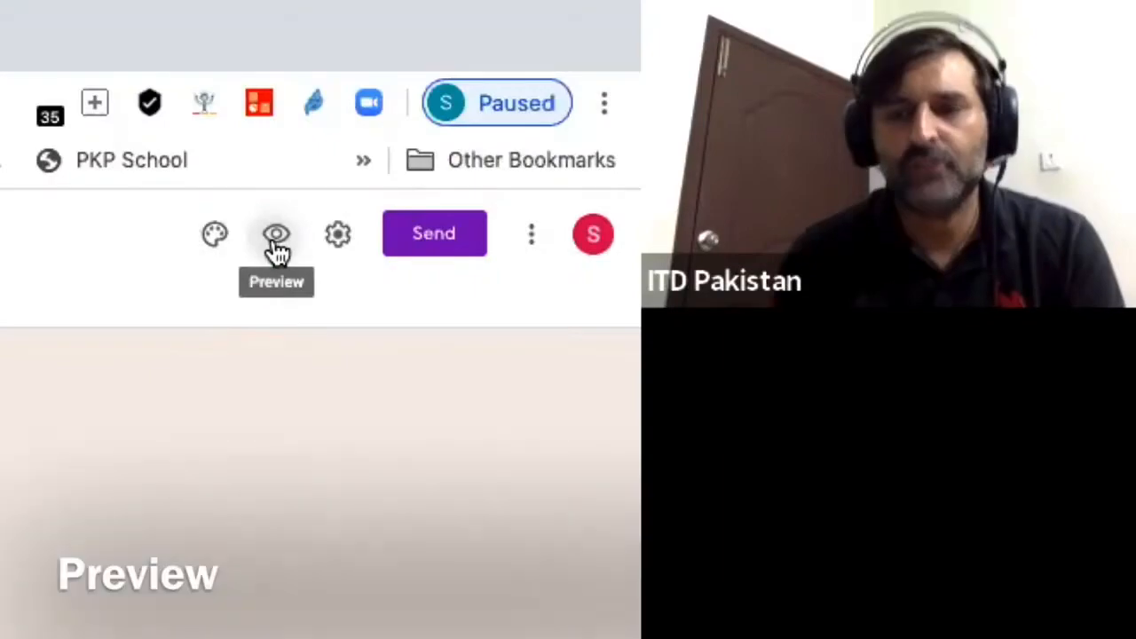
{"action": "left_click", "coordinate": [789, 119]}
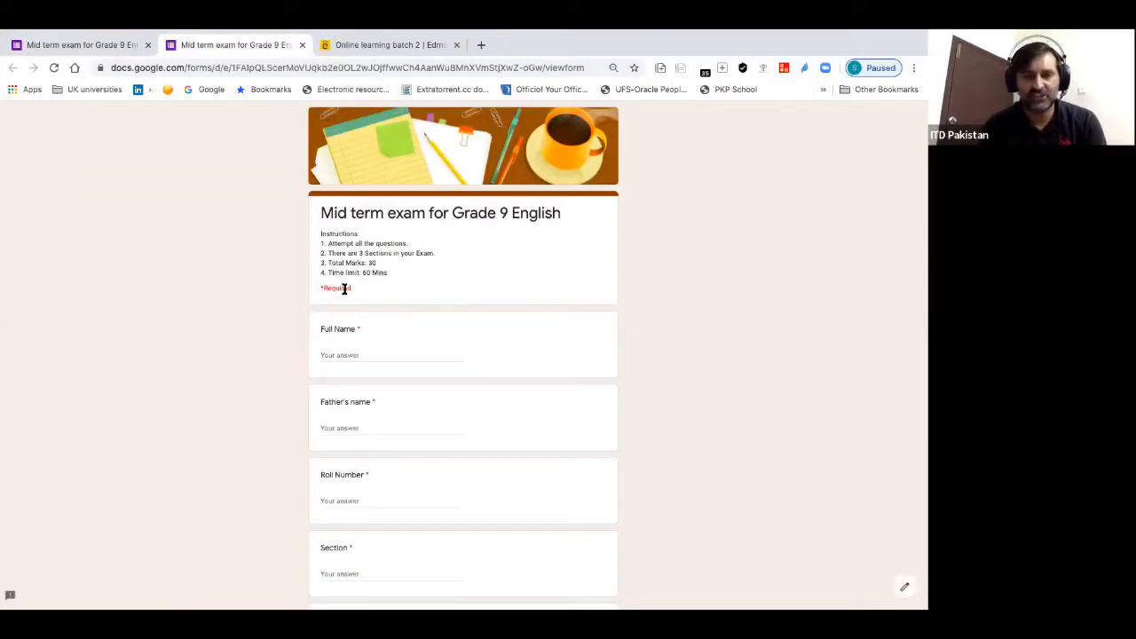
{"action": "left_click", "coordinate": [333, 355]}
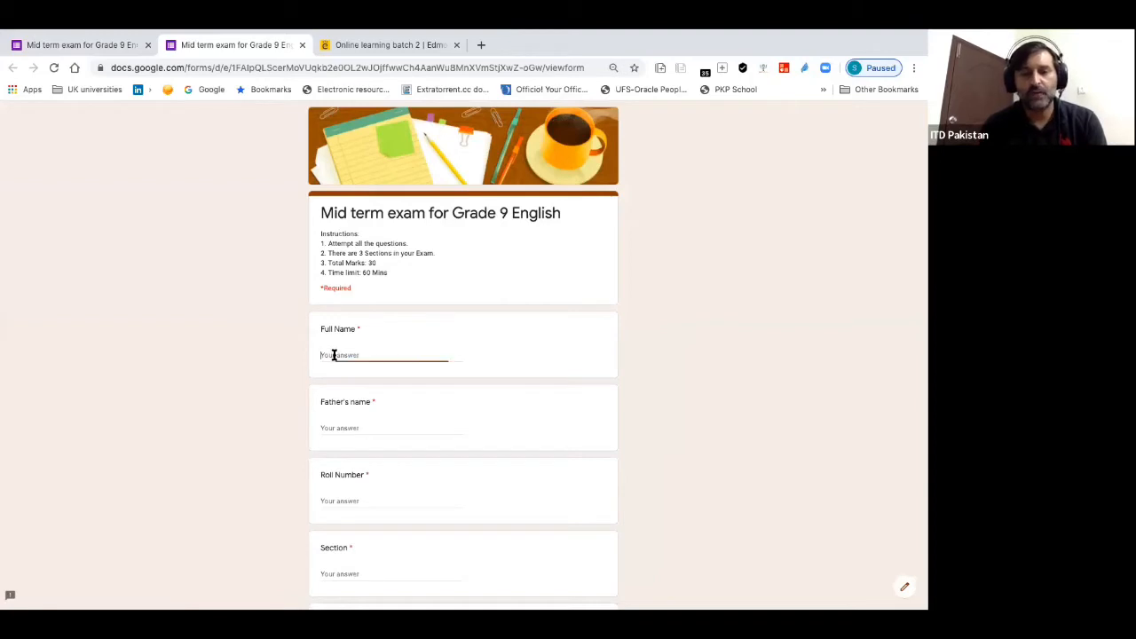
{"action": "left_click", "coordinate": [338, 426]}
{"action": "scroll", "coordinate": [337, 415], "scroll_direction": "down", "scroll_amount": 1}
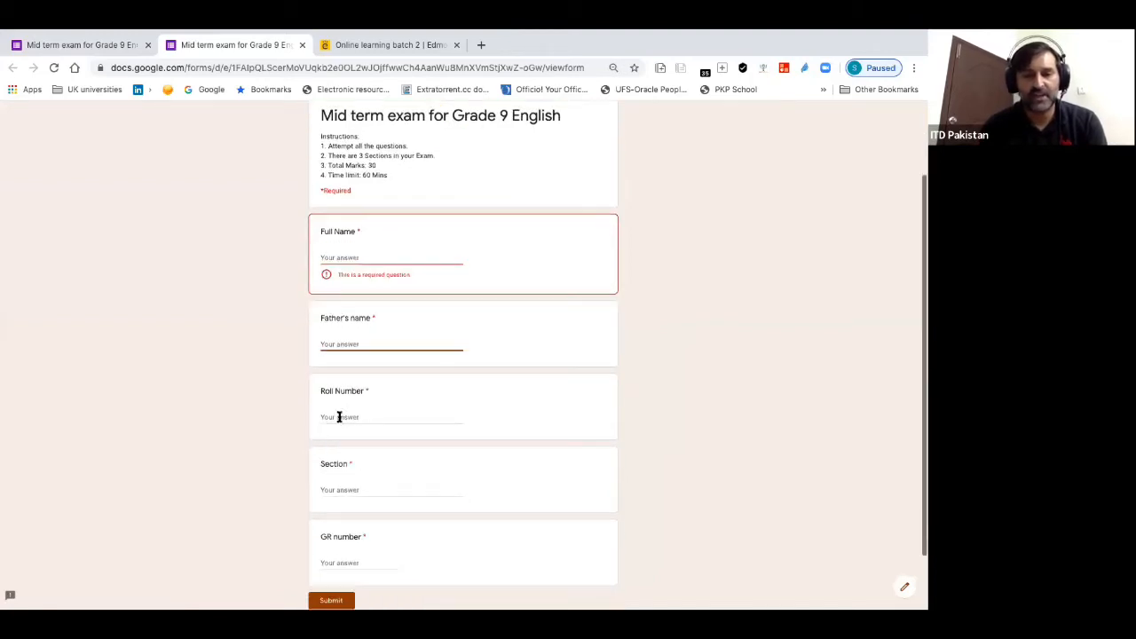
Fill in a test response with the student's name, father's name, a roll number and section G
{"action": "left_click", "coordinate": [352, 257]}
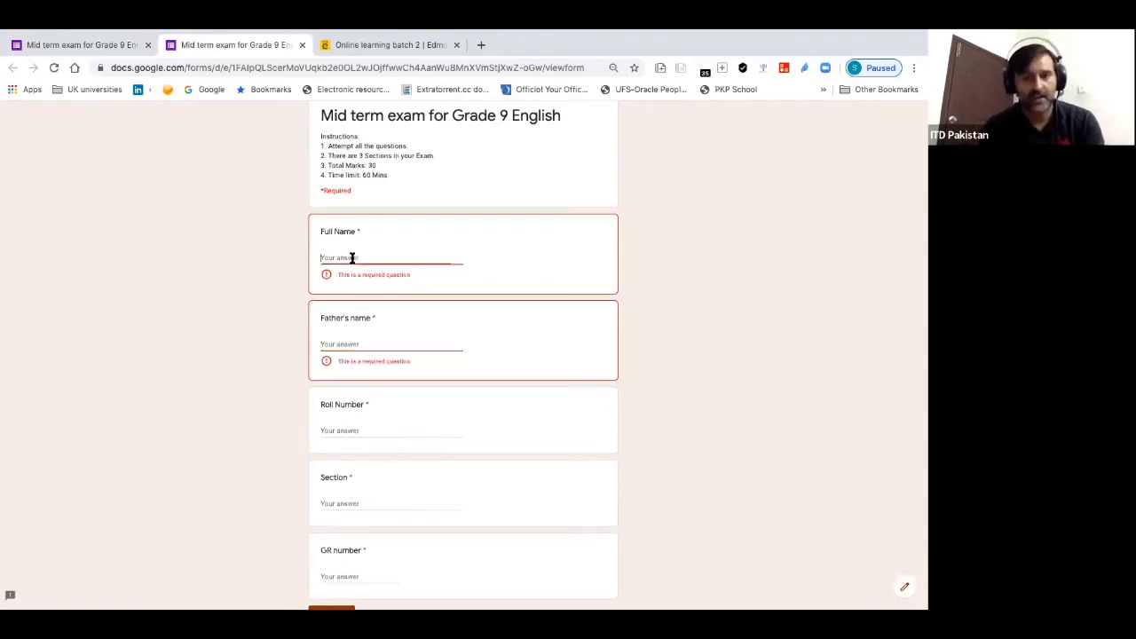
{"action": "type", "text": "Suhail"}
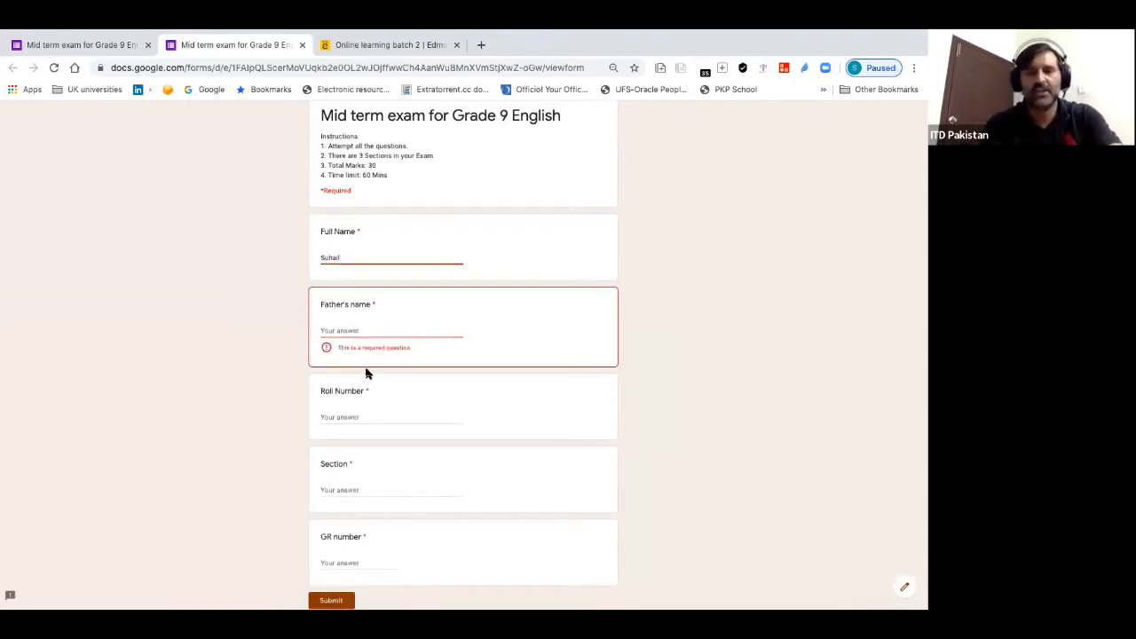
{"action": "left_click", "coordinate": [355, 330]}
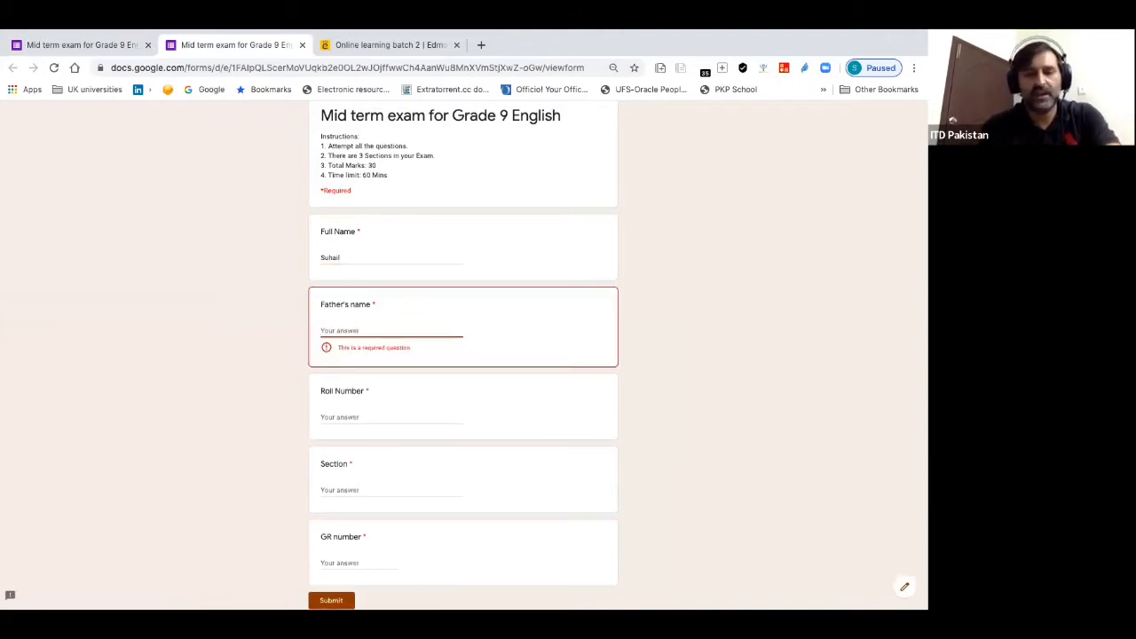
{"action": "type", "text": "Khalil"}
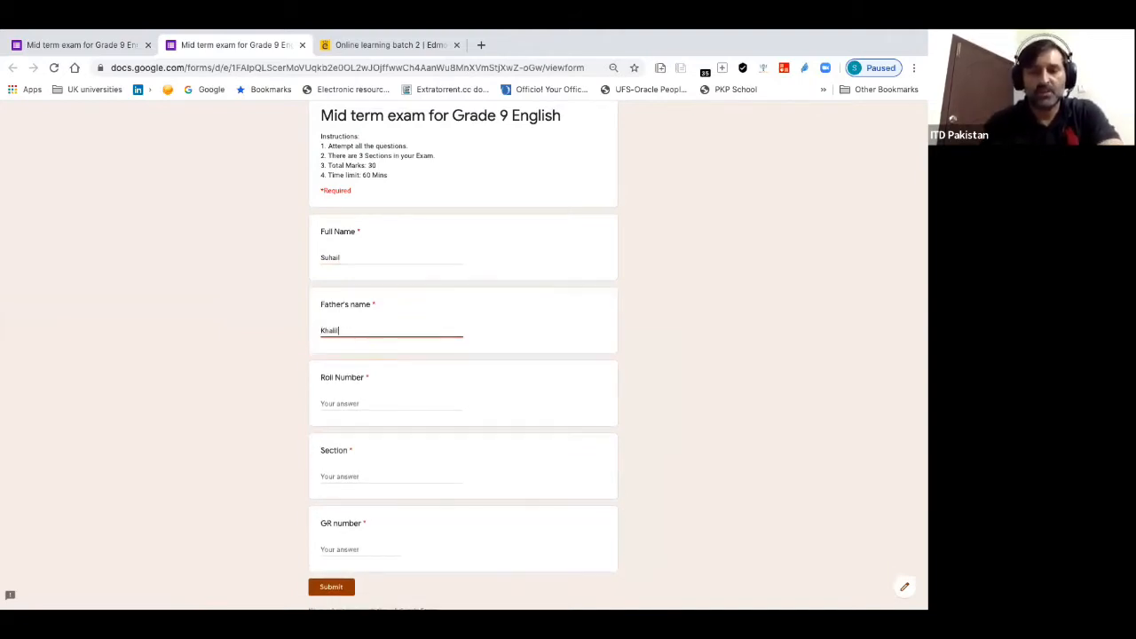
{"action": "left_click", "coordinate": [366, 400]}
{"action": "type", "text": "1234"}
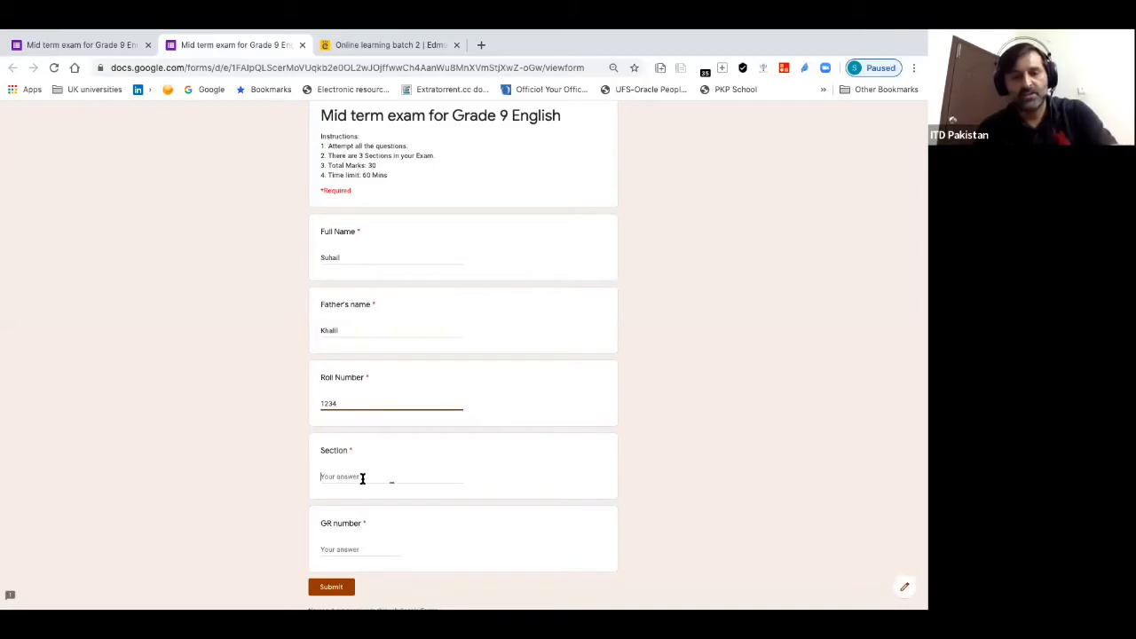
{"action": "left_click", "coordinate": [362, 477]}
{"action": "type", "text": "G"}
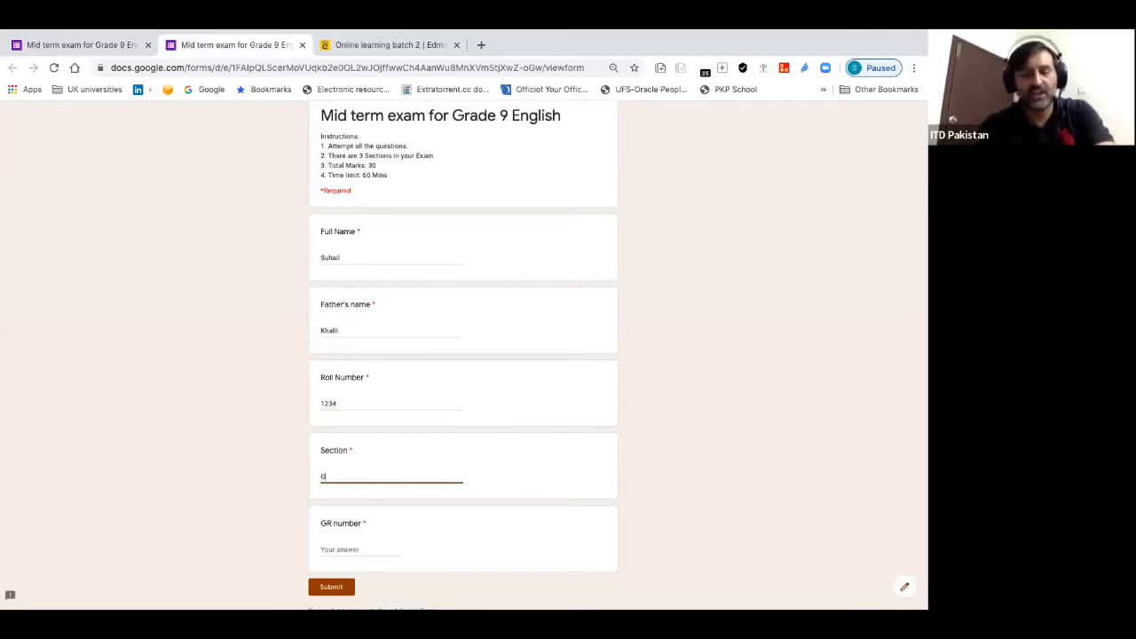
Test the GR number field with a letter-prefixed value, remove the letter, and close the preview without submitting
{"action": "left_click", "coordinate": [366, 545]}
{"action": "type", "text": "B564895"}
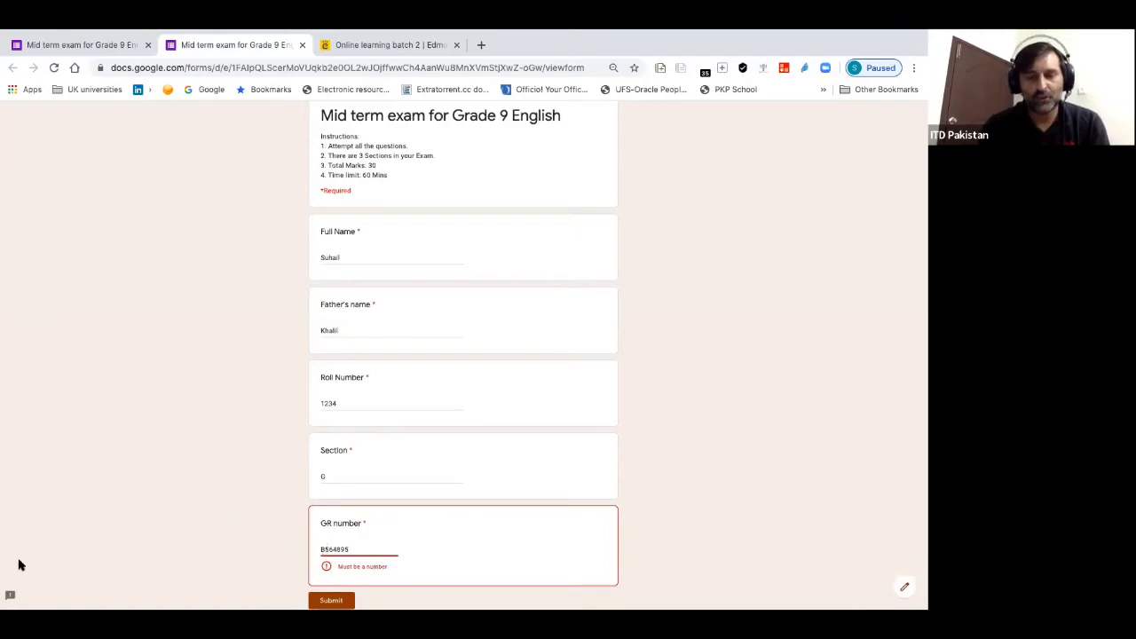
{"action": "key", "text": "BackSpace"}
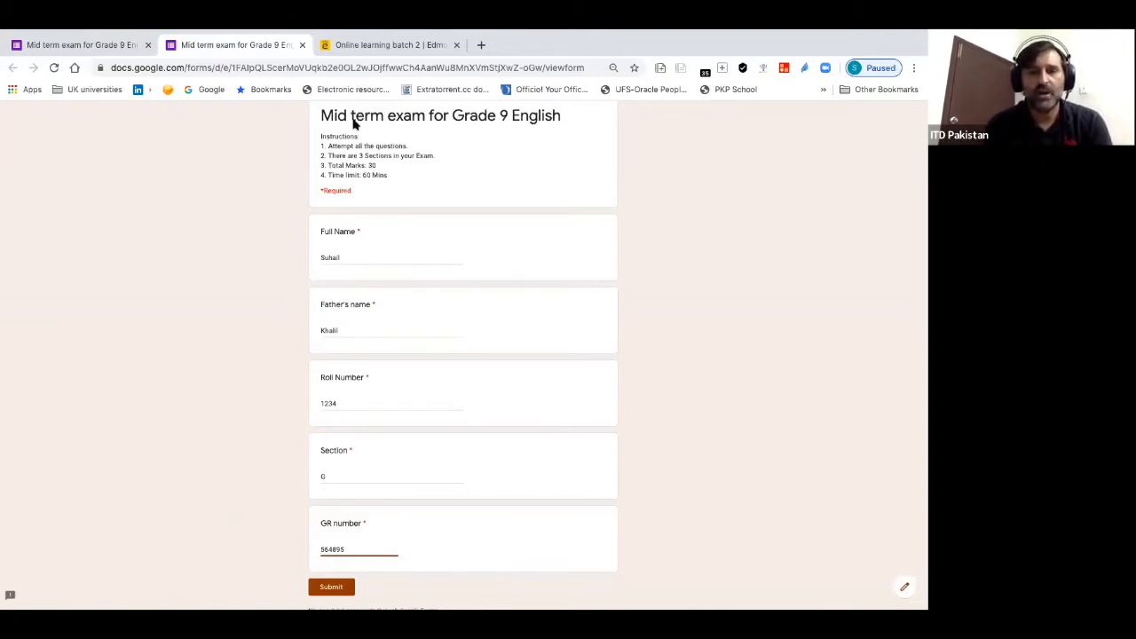
{"action": "left_click", "coordinate": [302, 46]}
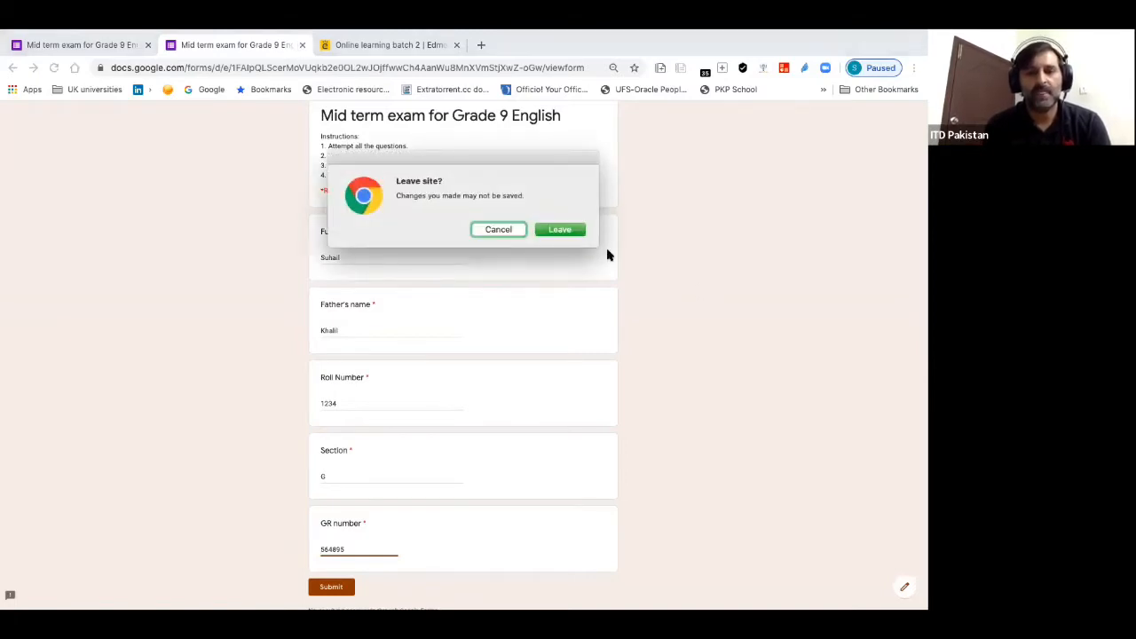
{"action": "left_click", "coordinate": [561, 230]}
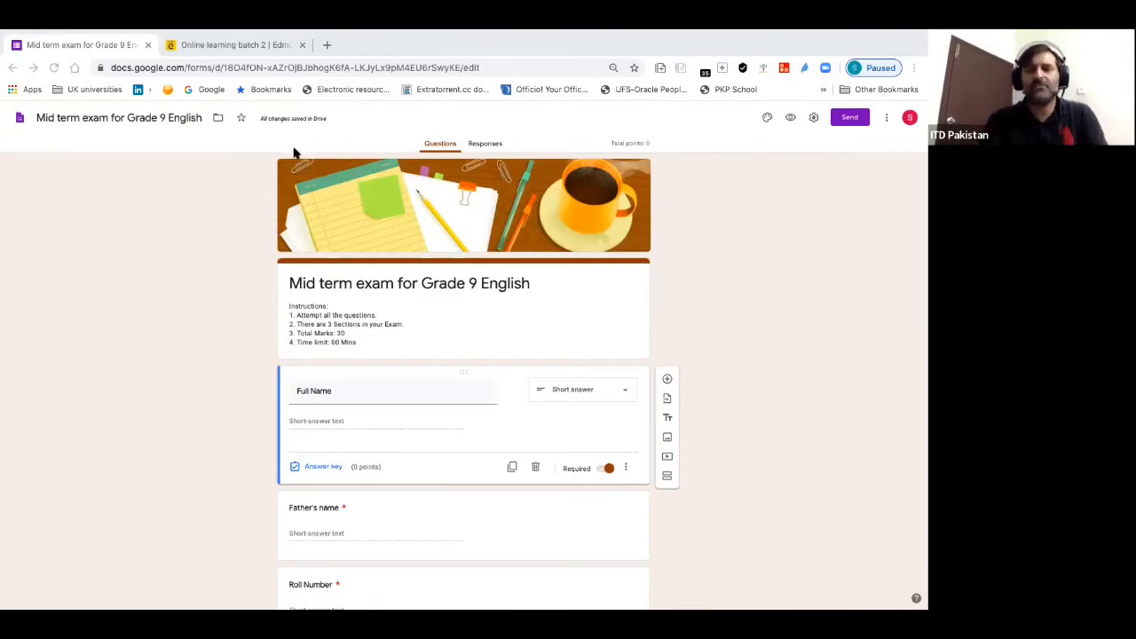
Add a required Date question below GR number and a copy of it titled "Time" with the Time answer type
{"action": "left_click", "coordinate": [717, 43]}
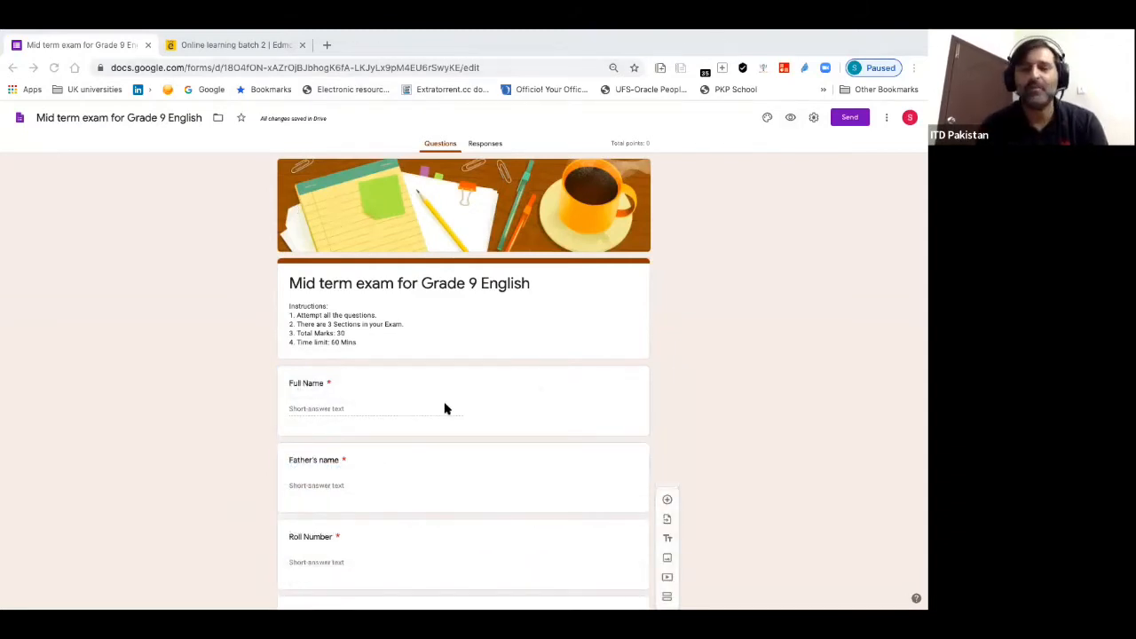
{"action": "scroll", "coordinate": [446, 408], "scroll_direction": "down", "scroll_amount": 3}
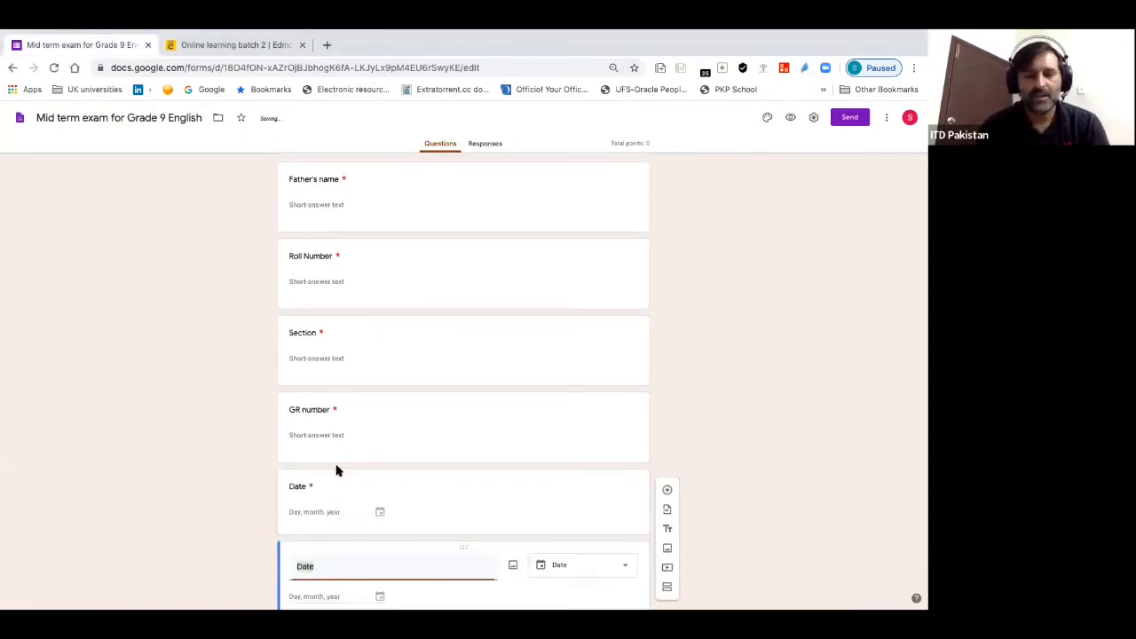
{"action": "scroll", "coordinate": [337, 470], "scroll_direction": "down", "scroll_amount": 1}
{"action": "type", "text": "Time"}
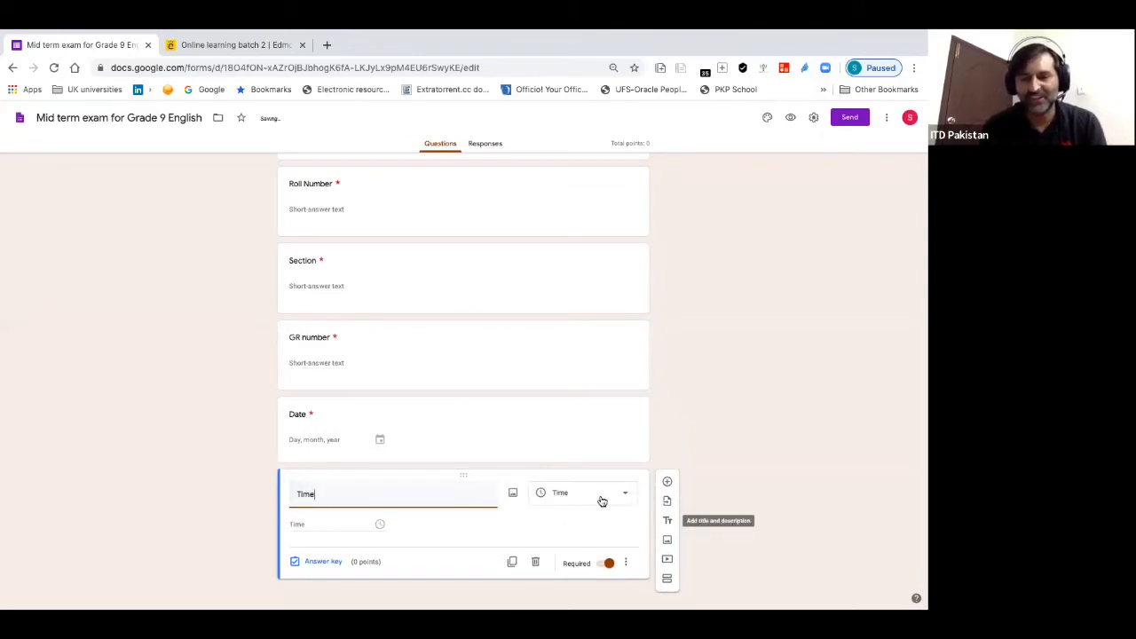
{"action": "left_click", "coordinate": [345, 527]}
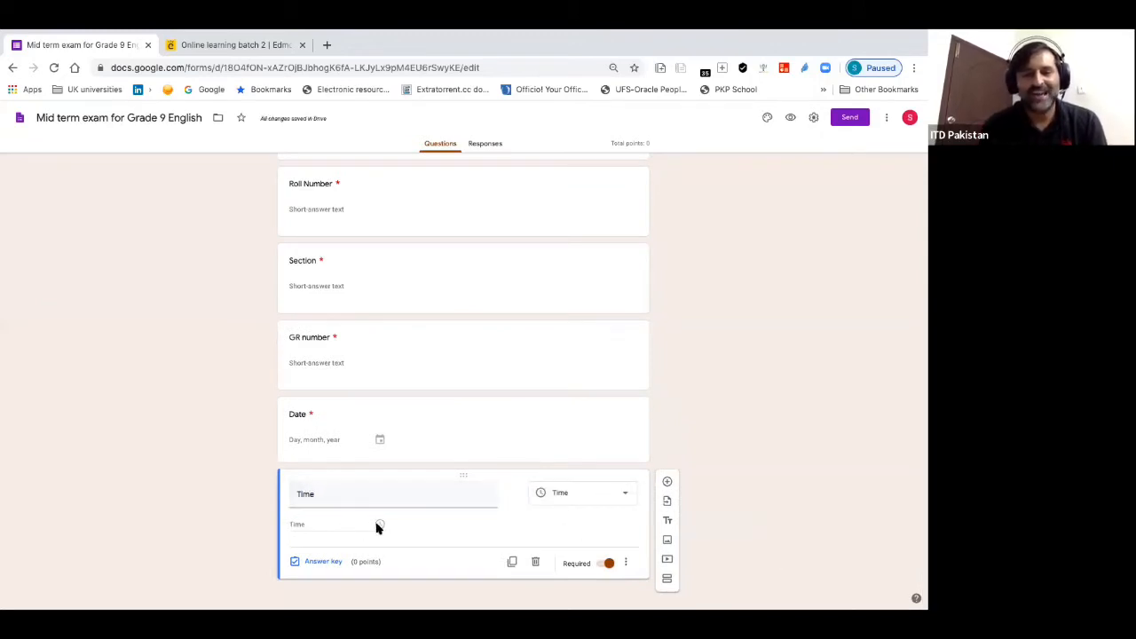
Preview the form and examine how the Date and Time questions appear to students
{"action": "scroll", "coordinate": [542, 474], "scroll_direction": "up", "scroll_amount": 5}
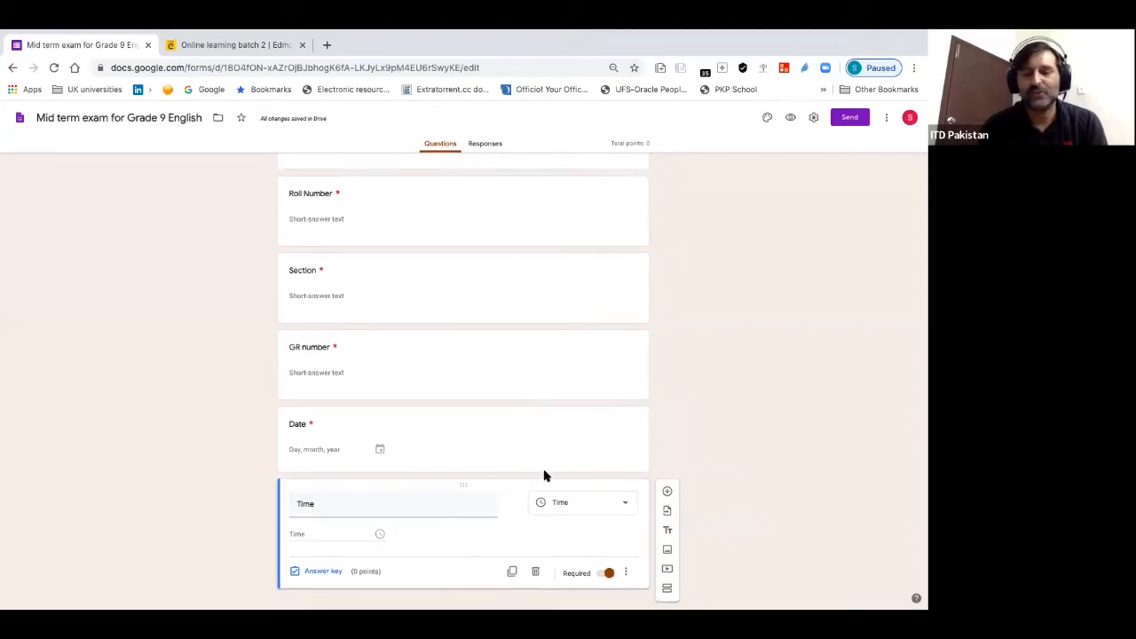
{"action": "left_click", "coordinate": [791, 119]}
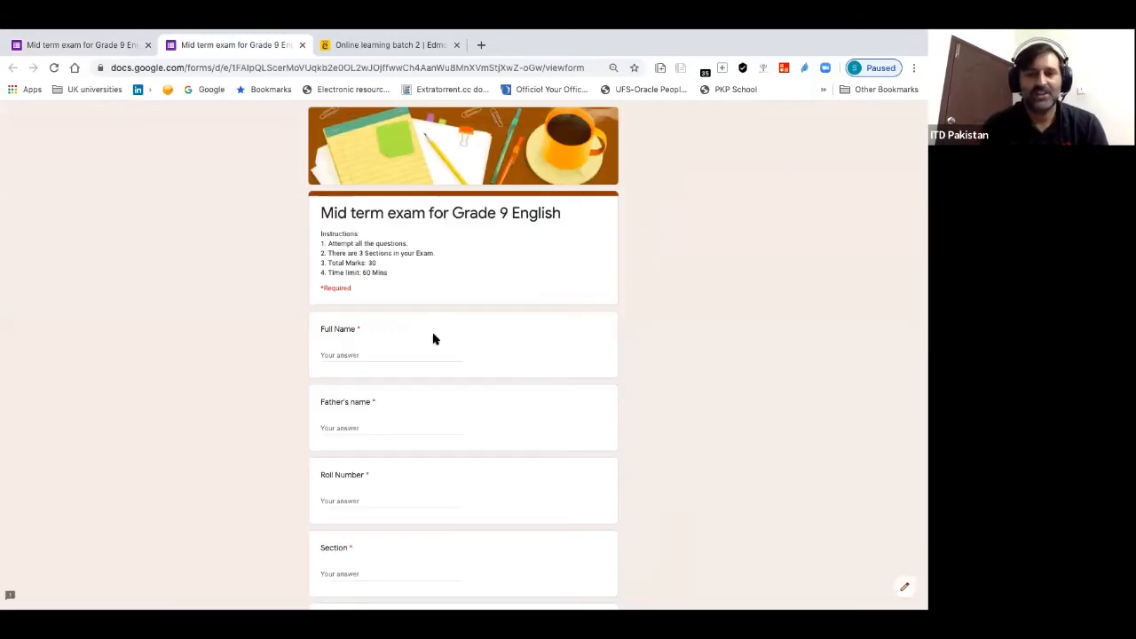
{"action": "scroll", "coordinate": [446, 418], "scroll_direction": "down", "scroll_amount": 4}
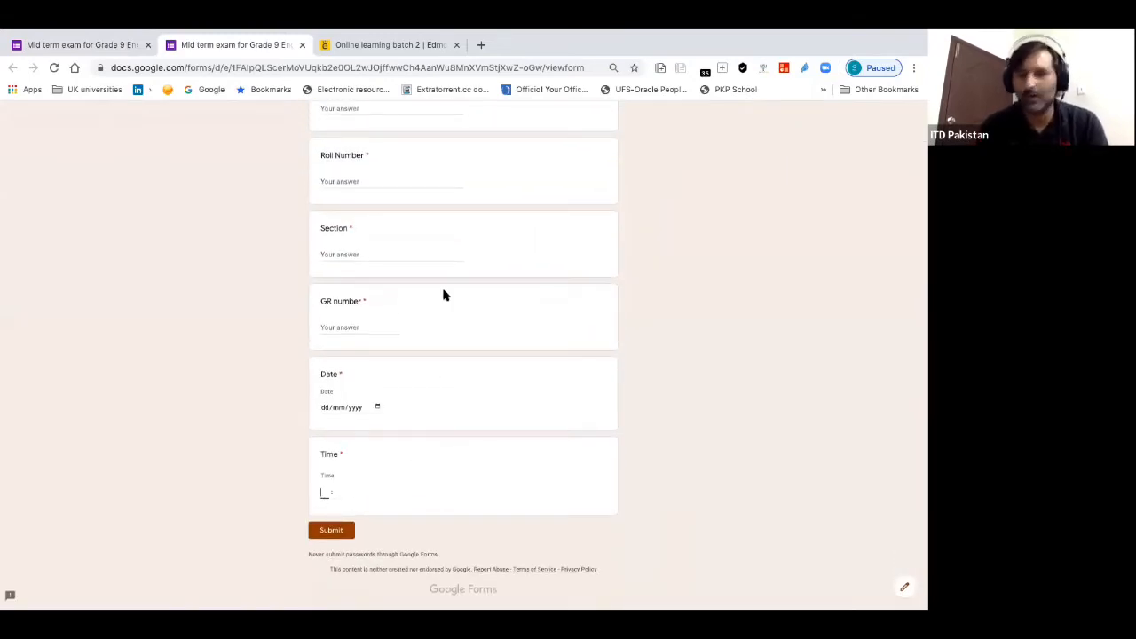
{"action": "scroll", "coordinate": [444, 293], "scroll_direction": "up", "scroll_amount": 5}
{"action": "scroll", "coordinate": [444, 294], "scroll_direction": "down", "scroll_amount": 5}
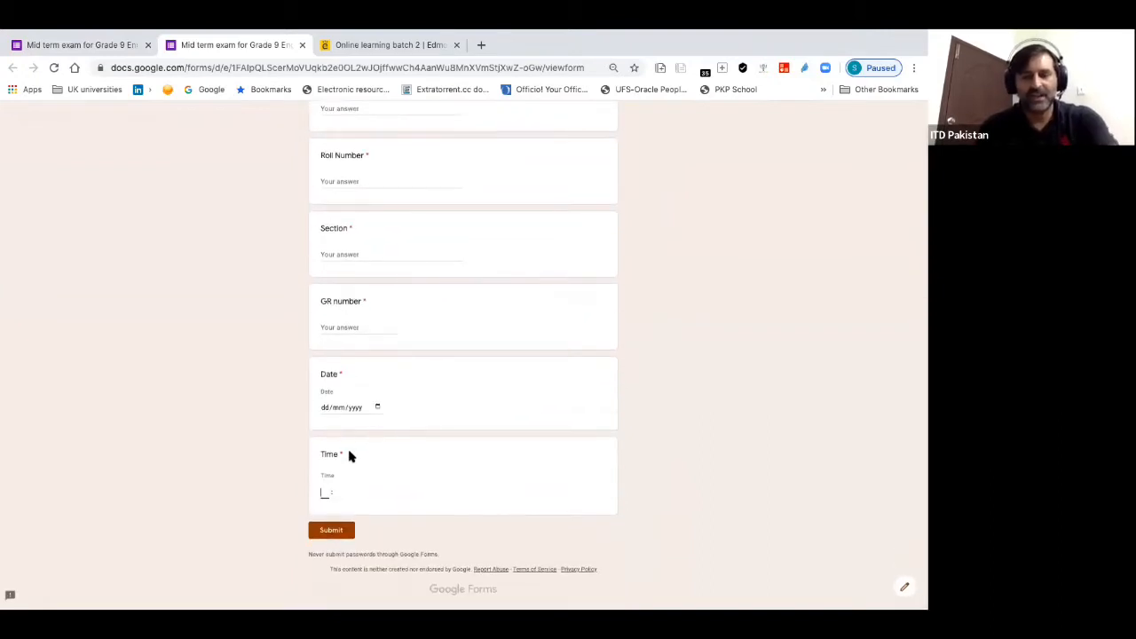
Enter 16:30 as a test answer to the Time question and close the preview without submitting
{"action": "left_click", "coordinate": [325, 492]}
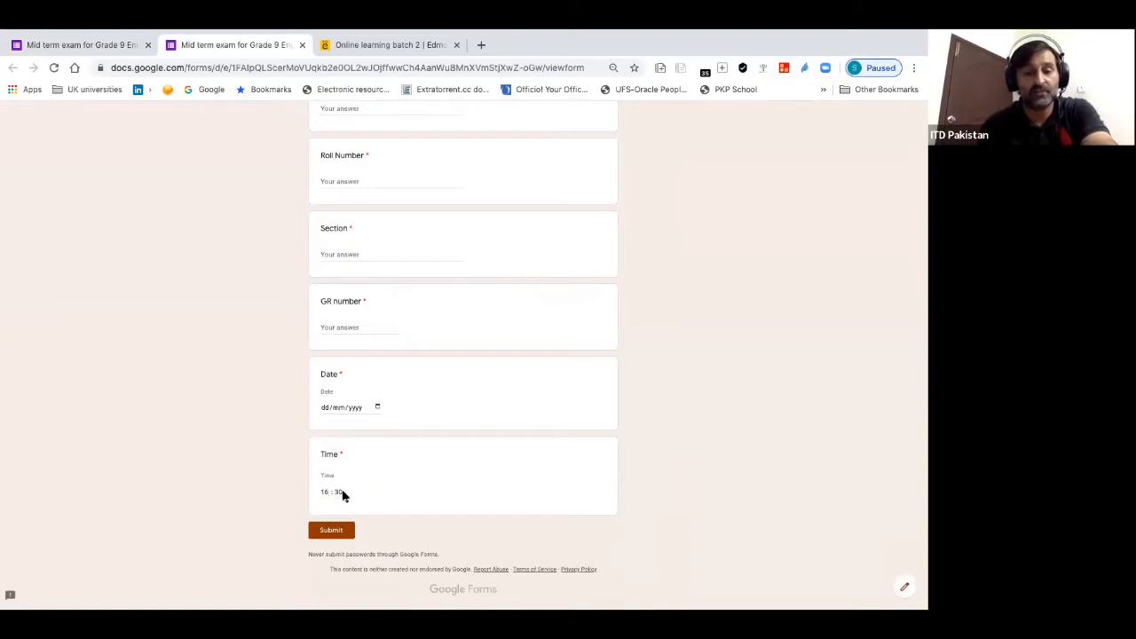
{"action": "scroll", "coordinate": [310, 406], "scroll_direction": "up", "scroll_amount": 4}
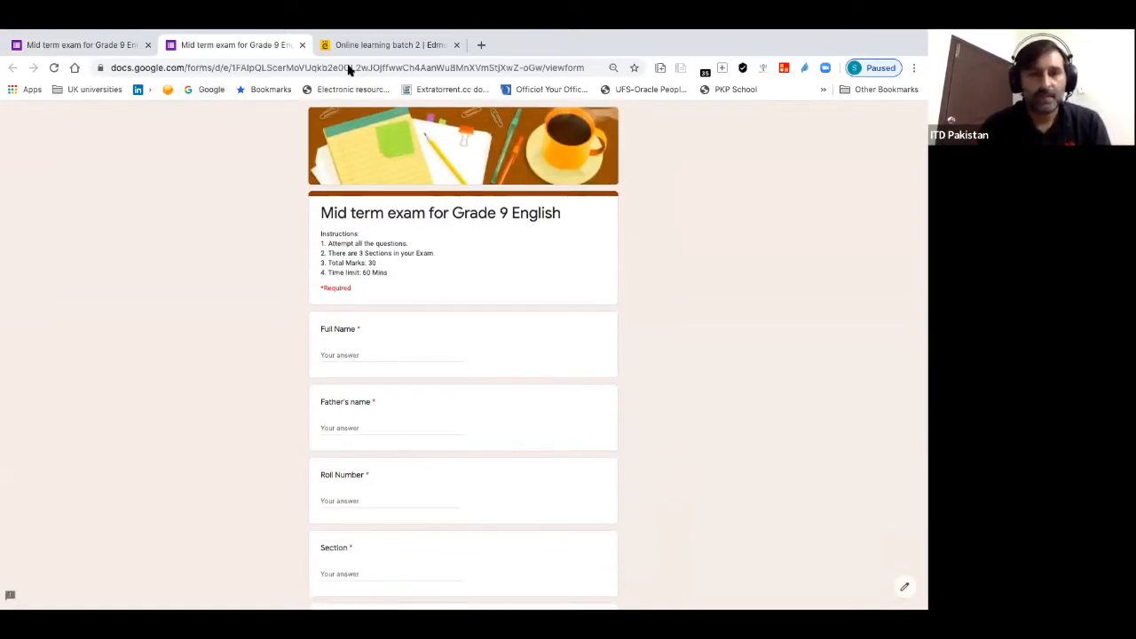
{"action": "left_click", "coordinate": [299, 44]}
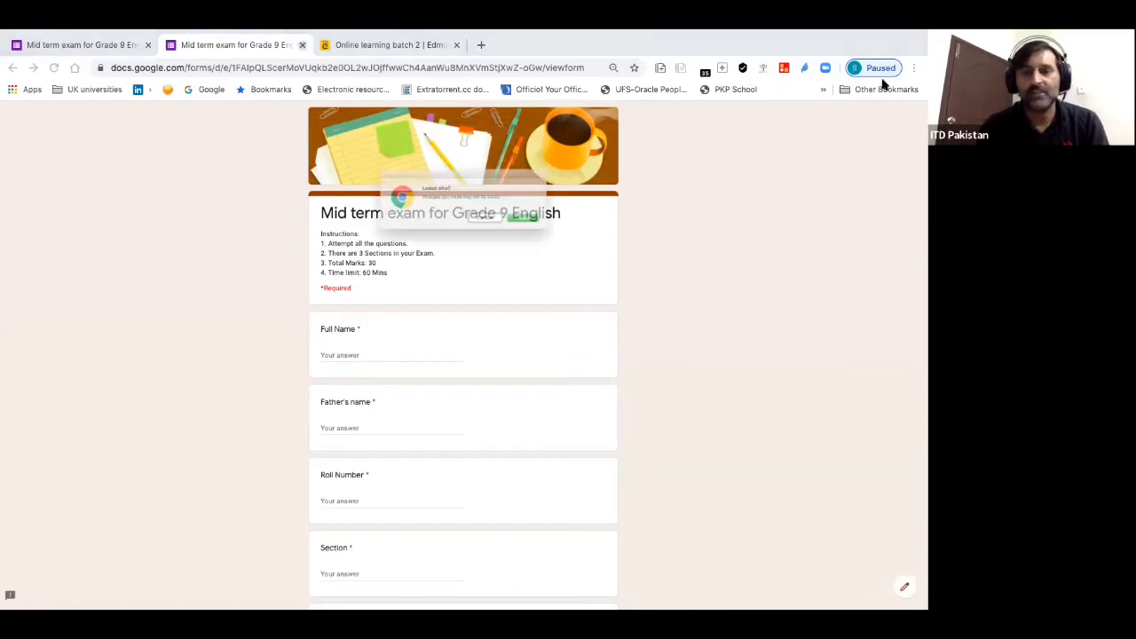
{"action": "left_click", "coordinate": [568, 229]}
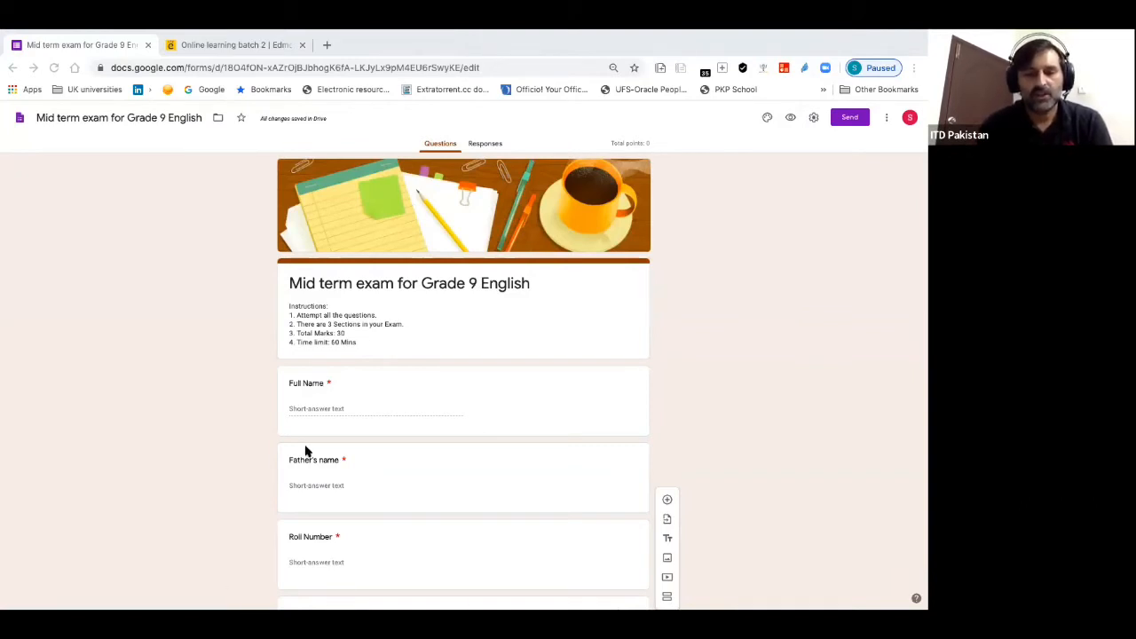
Remove the number response validation from the GR number question
{"action": "scroll", "coordinate": [304, 451], "scroll_direction": "down", "scroll_amount": 4}
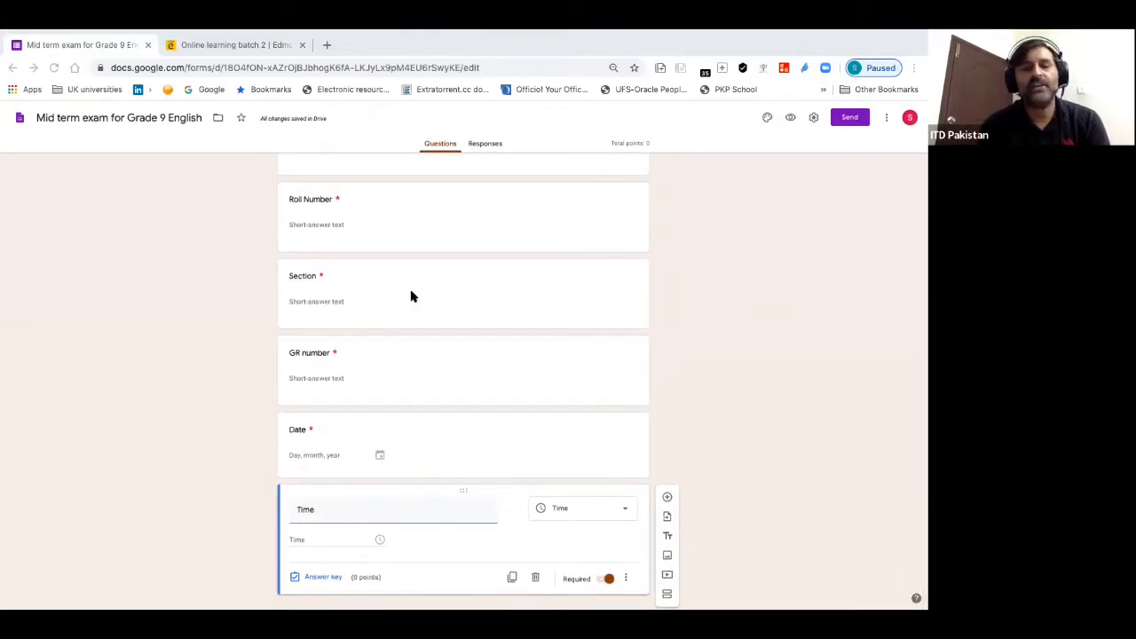
{"action": "left_click", "coordinate": [387, 281]}
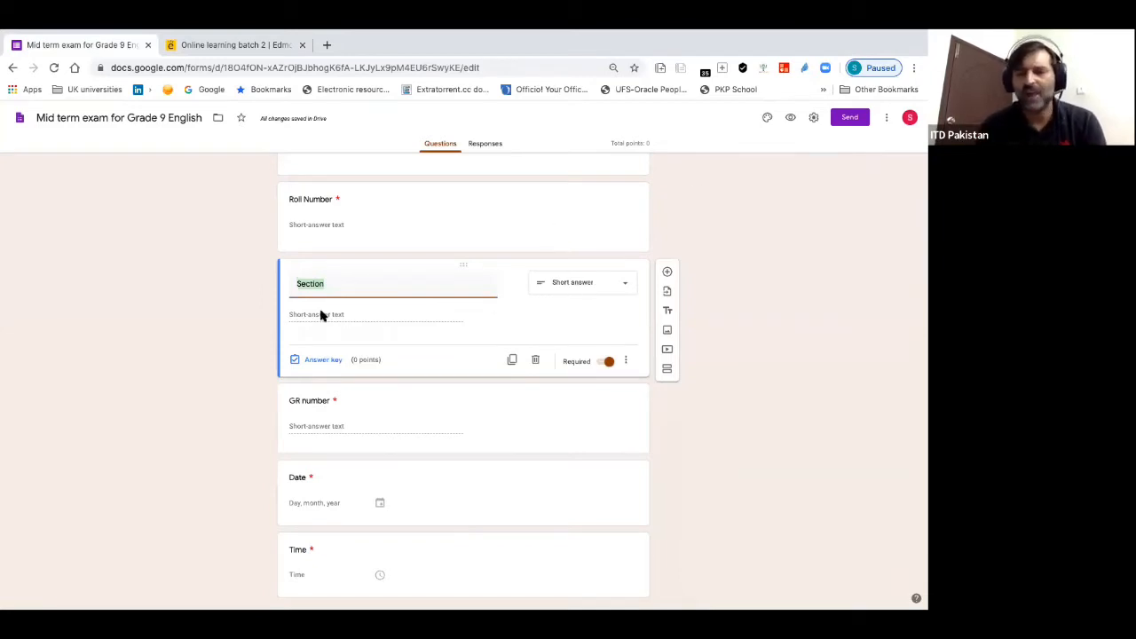
{"action": "left_click", "coordinate": [368, 433]}
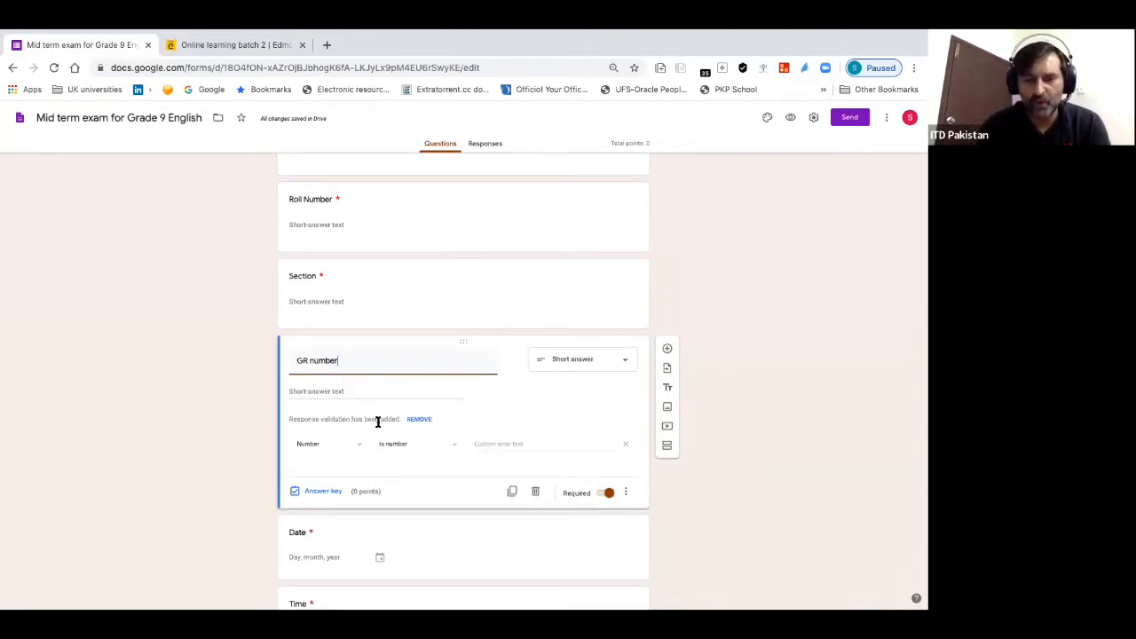
{"action": "left_click", "coordinate": [418, 419]}
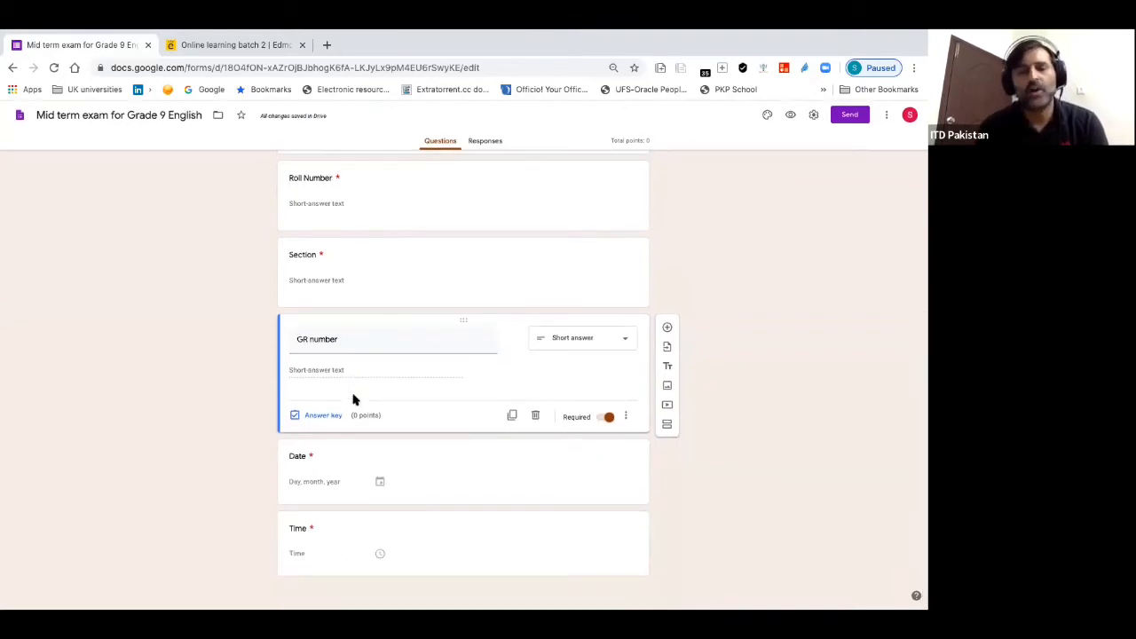
Preview the form and fill in sample answers for Full Name, Father's name and an alphanumeric Roll Number
{"action": "scroll", "coordinate": [346, 381], "scroll_direction": "up", "scroll_amount": 5}
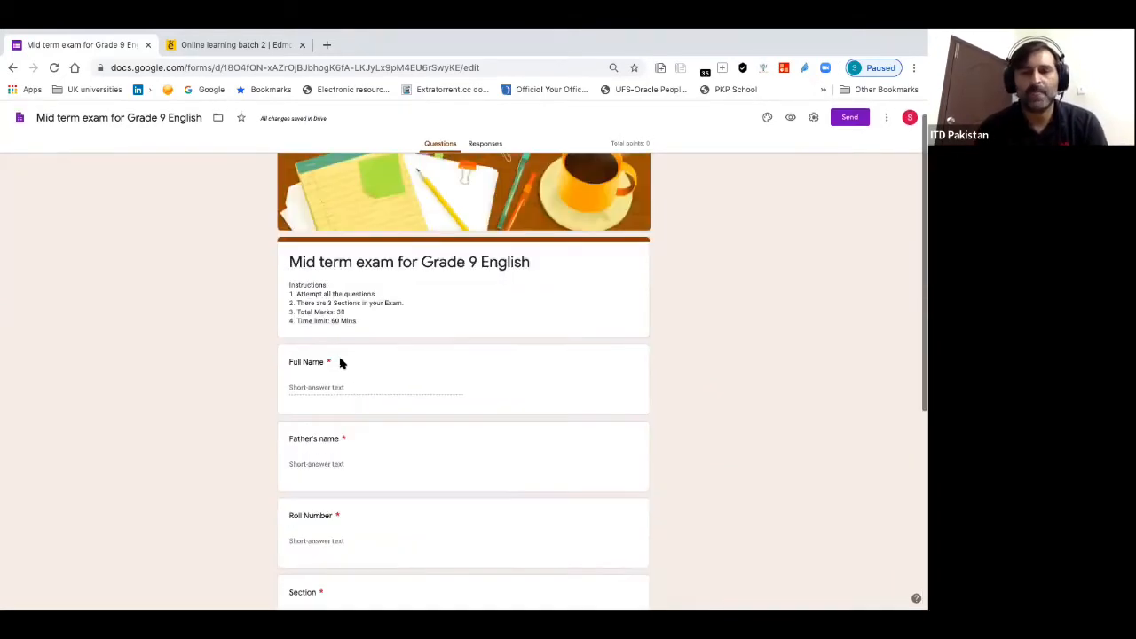
{"action": "left_click", "coordinate": [785, 117]}
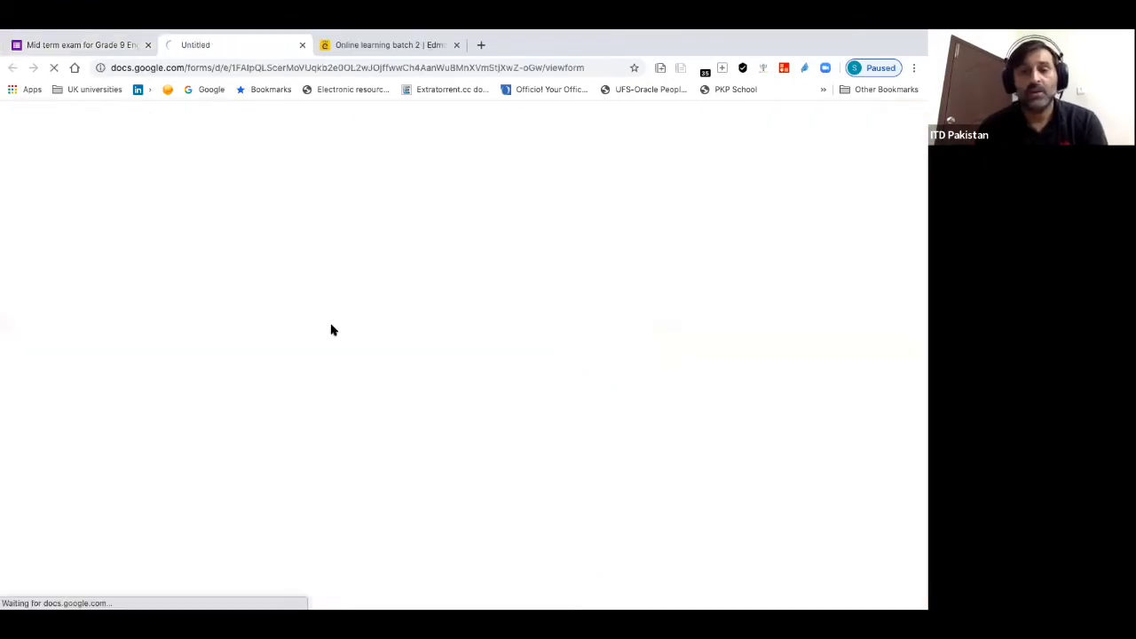
{"action": "scroll", "coordinate": [349, 519], "scroll_direction": "down", "scroll_amount": 2}
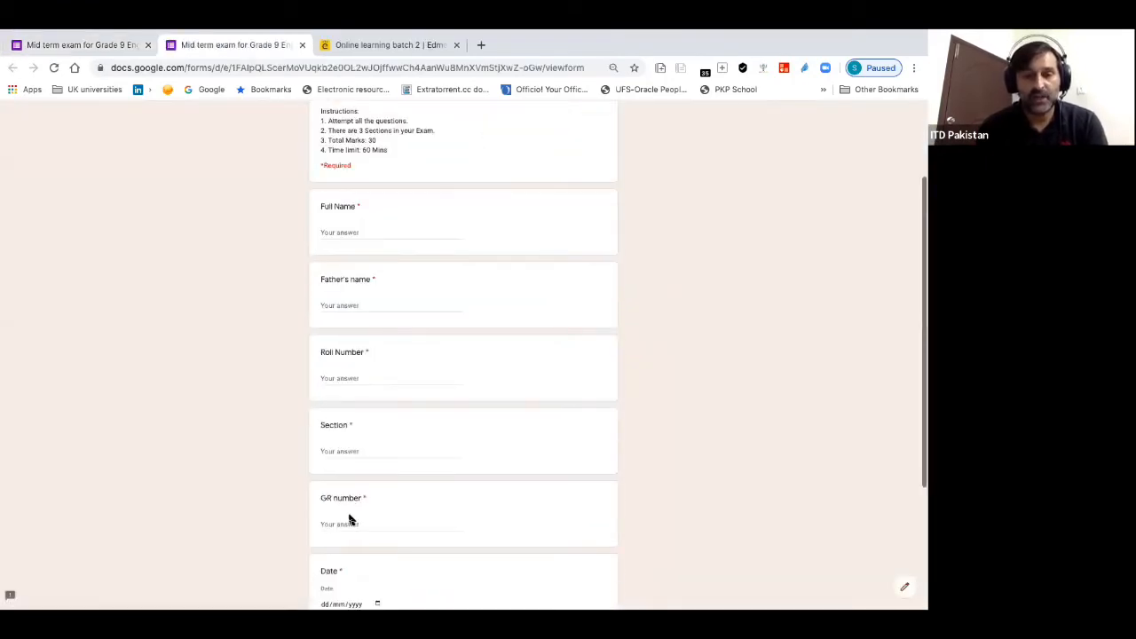
{"action": "scroll", "coordinate": [348, 520], "scroll_direction": "up", "scroll_amount": 1}
{"action": "left_click", "coordinate": [345, 300]}
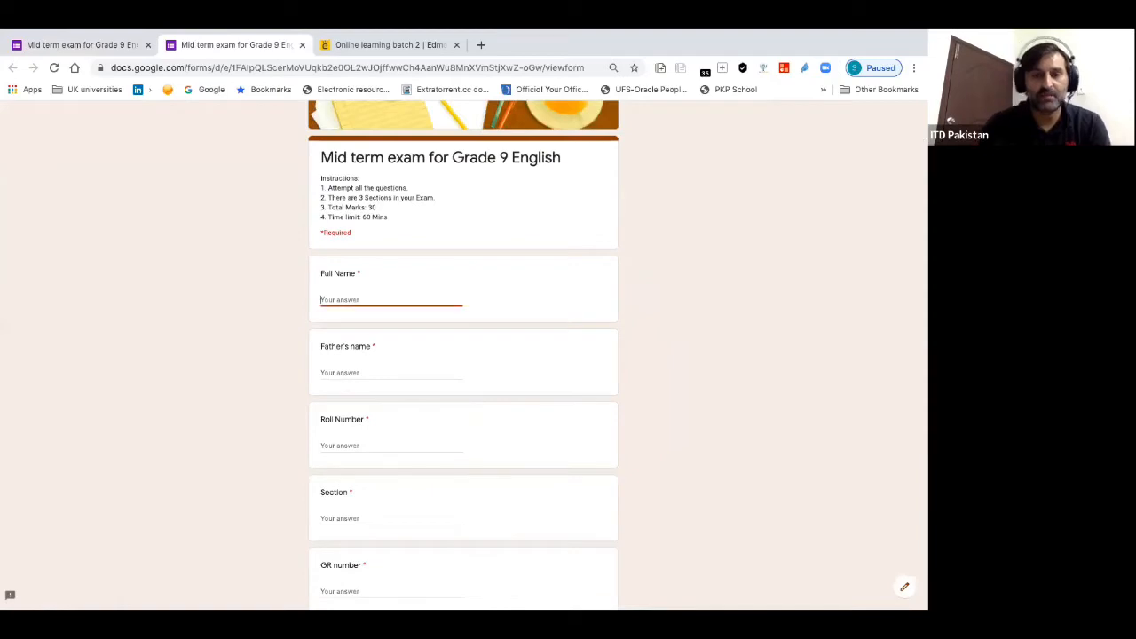
{"action": "type", "text": "hjfhjgjg"}
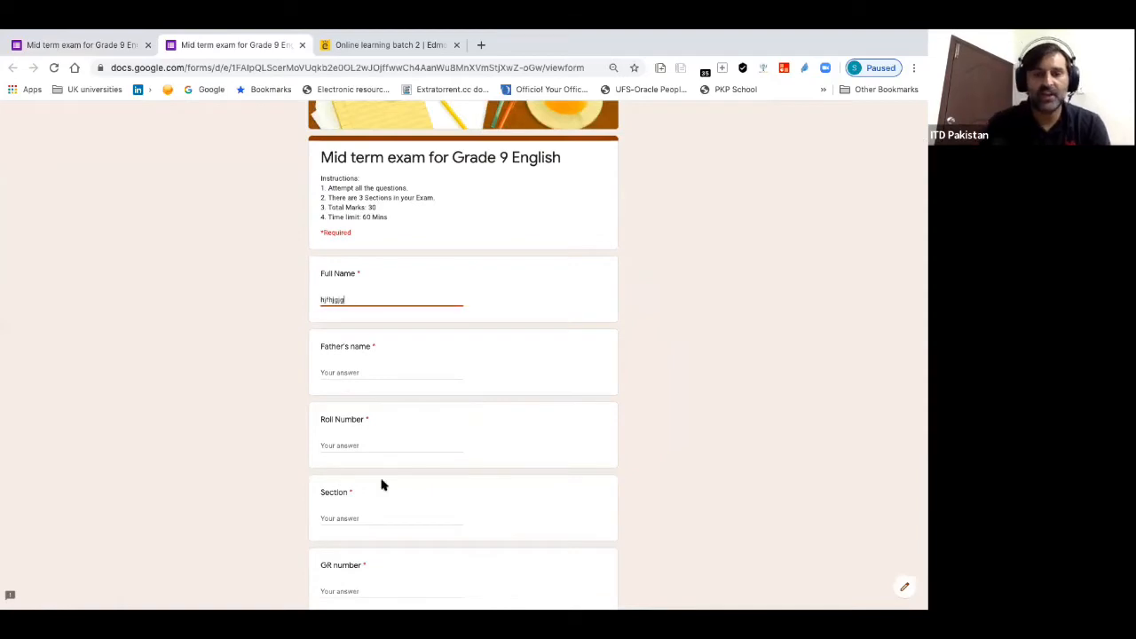
{"action": "left_click", "coordinate": [358, 373]}
{"action": "type", "text": "jgjhg"}
{"action": "left_click", "coordinate": [345, 444]}
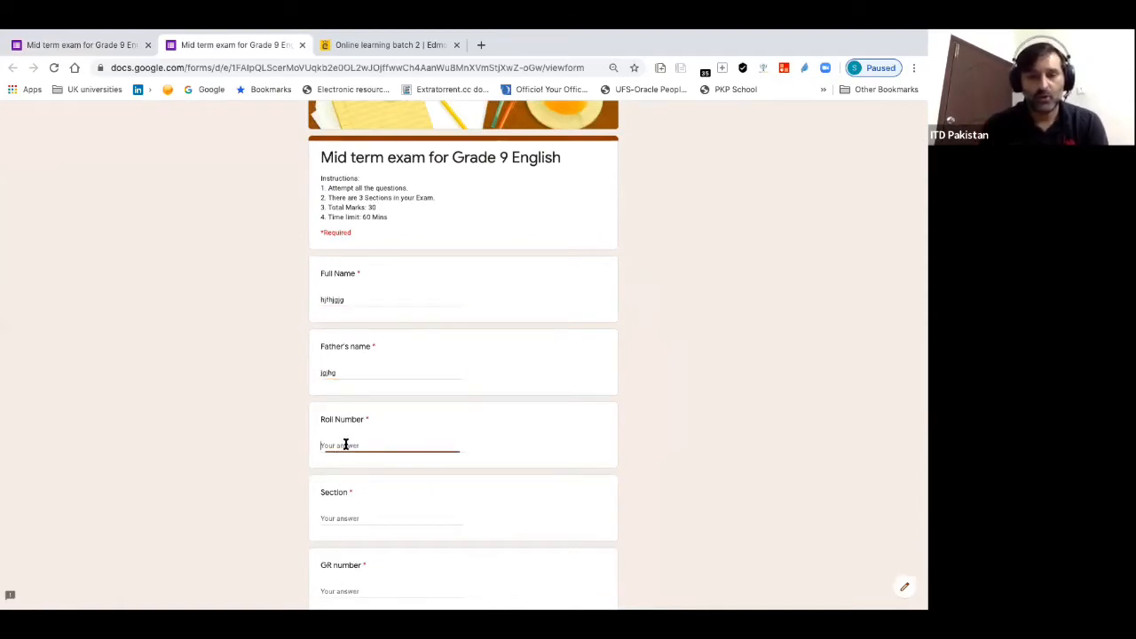
{"action": "type", "text": "5657757"}
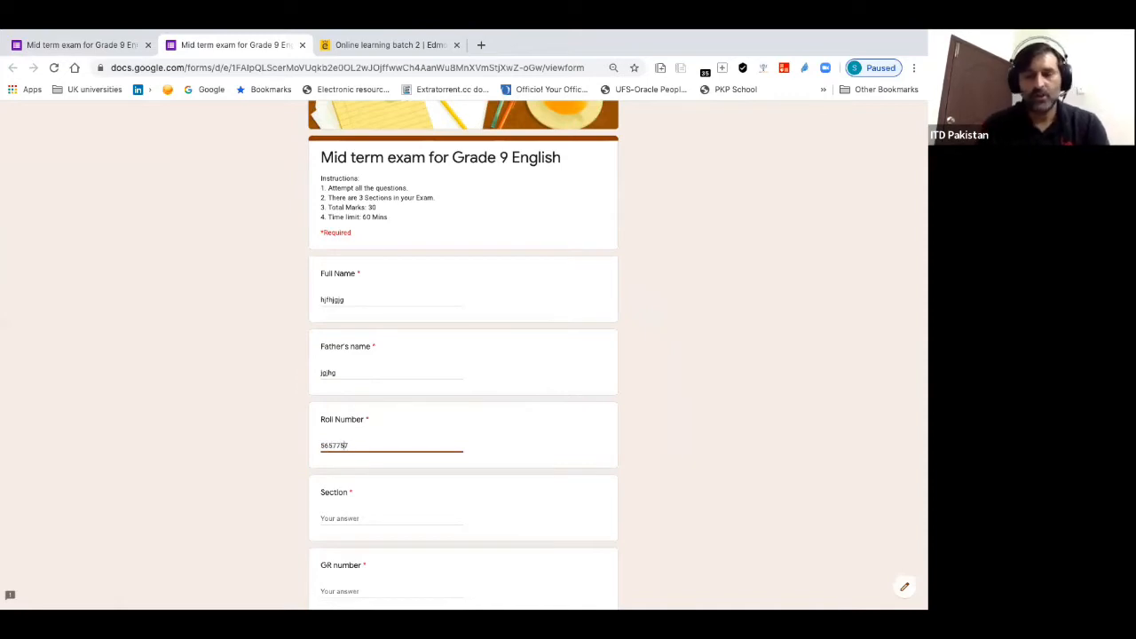
{"action": "type", "text": "A"}
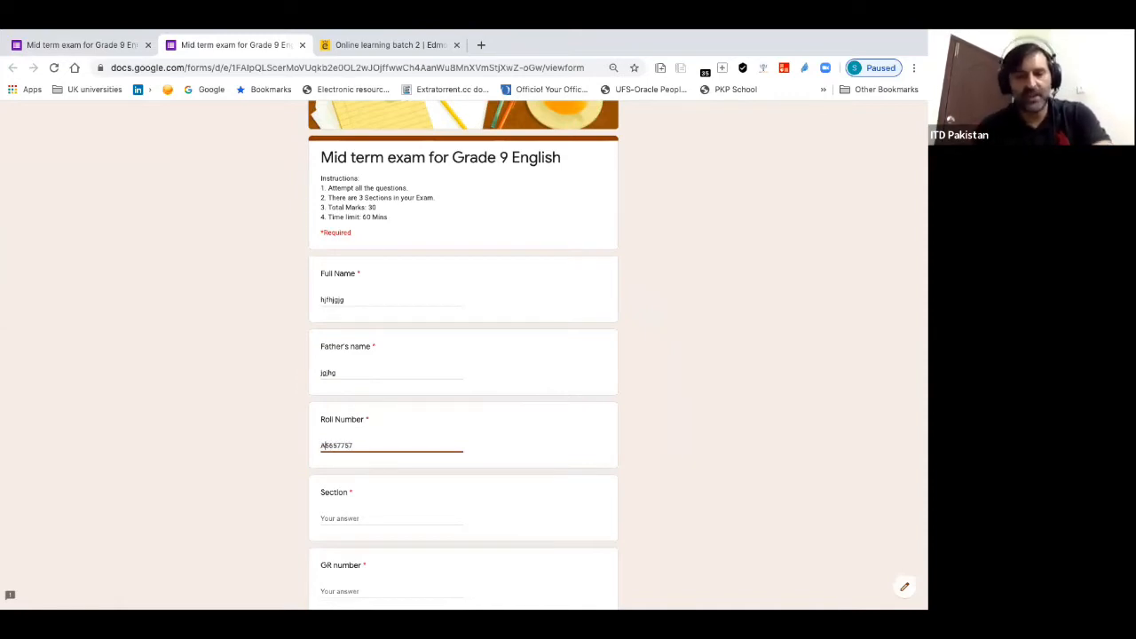
Answer the Section question with "G 7" and enter a sample alphanumeric GR number
{"action": "left_click", "coordinate": [352, 520]}
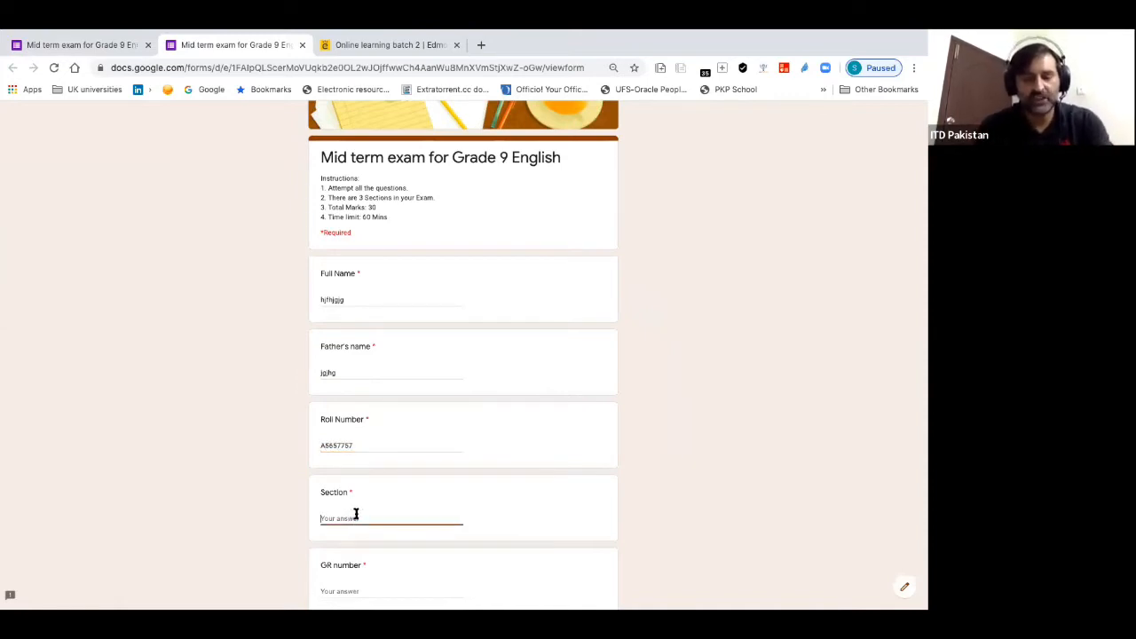
{"action": "type", "text": "G 7"}
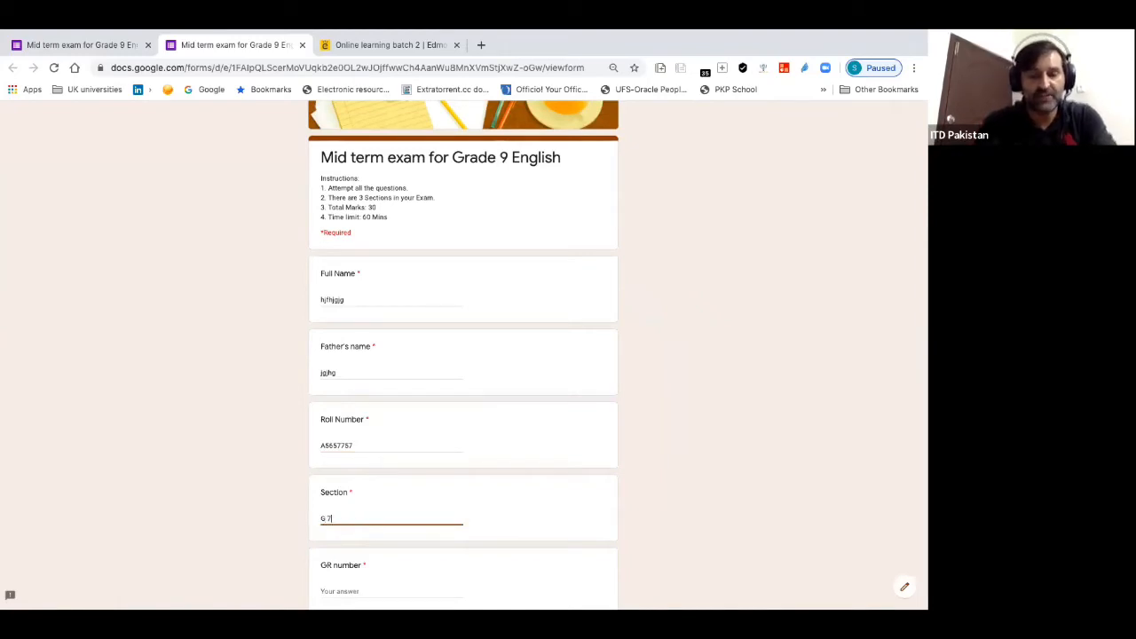
{"action": "scroll", "coordinate": [388, 553], "scroll_direction": "down", "scroll_amount": 2}
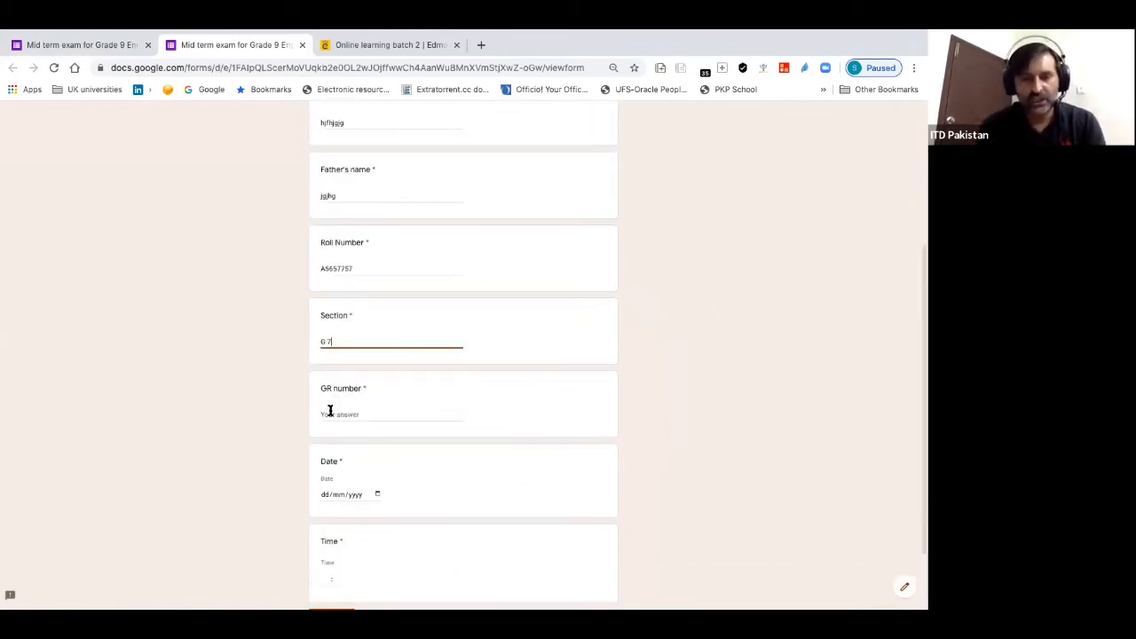
{"action": "left_click", "coordinate": [329, 411]}
{"action": "type", "text": "894749"}
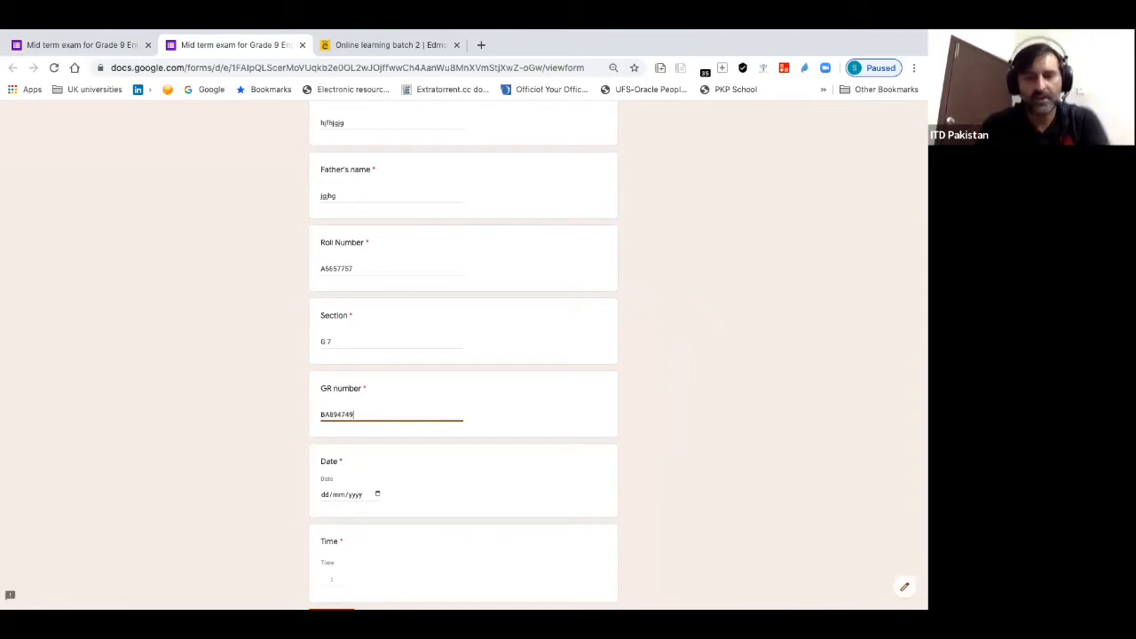
Answer Date with 08/06/2020 and Time with 14:55, submit the test response and close the preview
{"action": "left_click", "coordinate": [319, 493]}
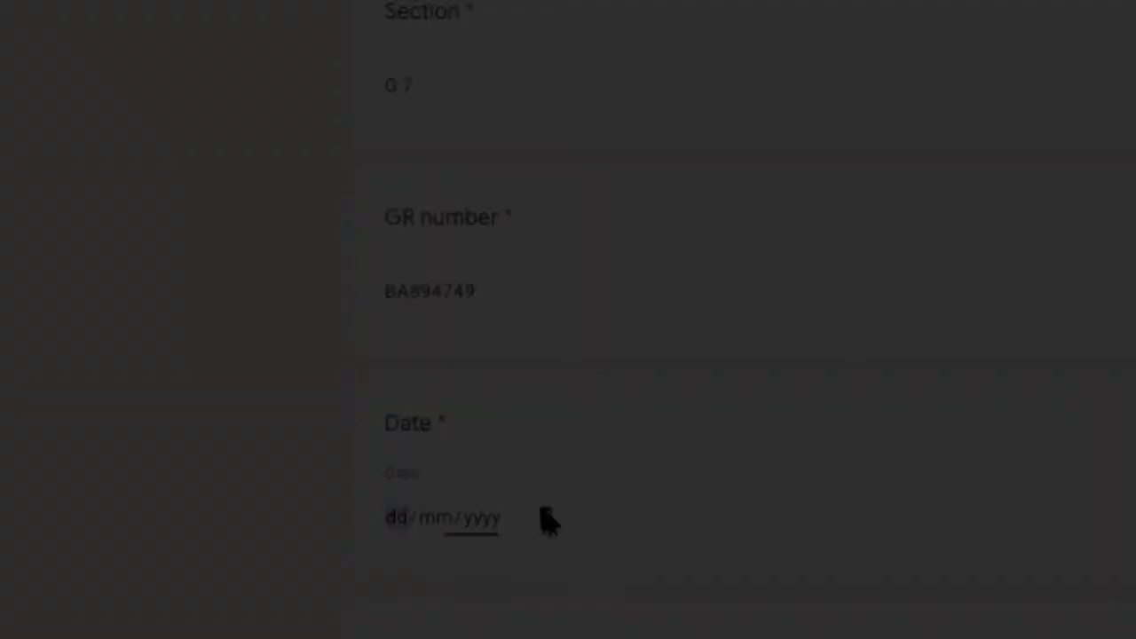
{"action": "left_click", "coordinate": [378, 494]}
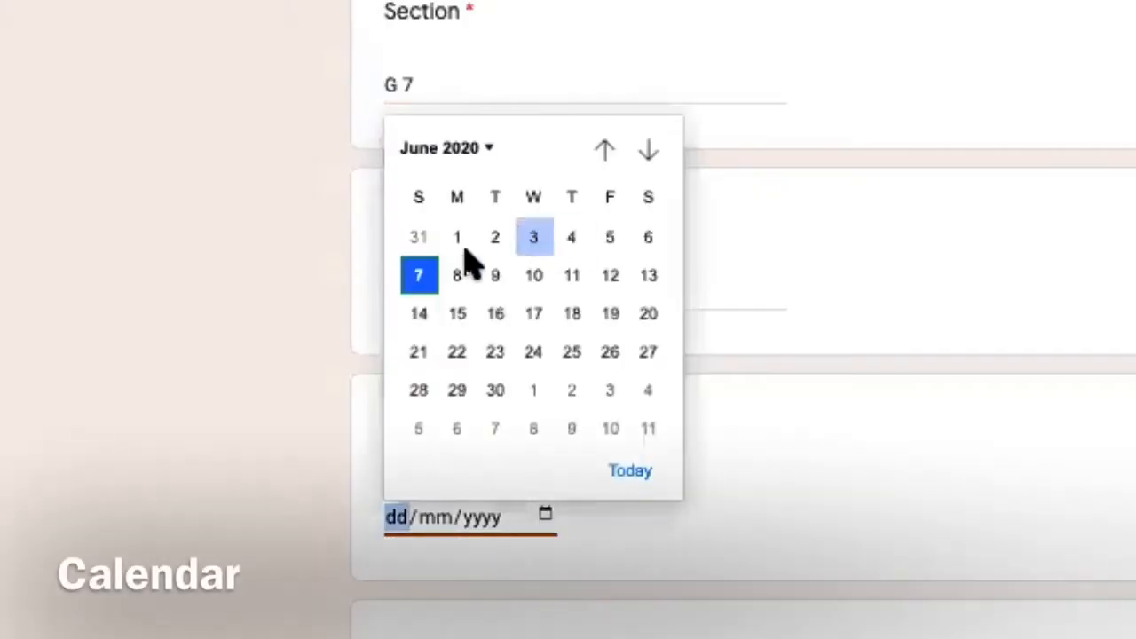
{"action": "left_click", "coordinate": [457, 277]}
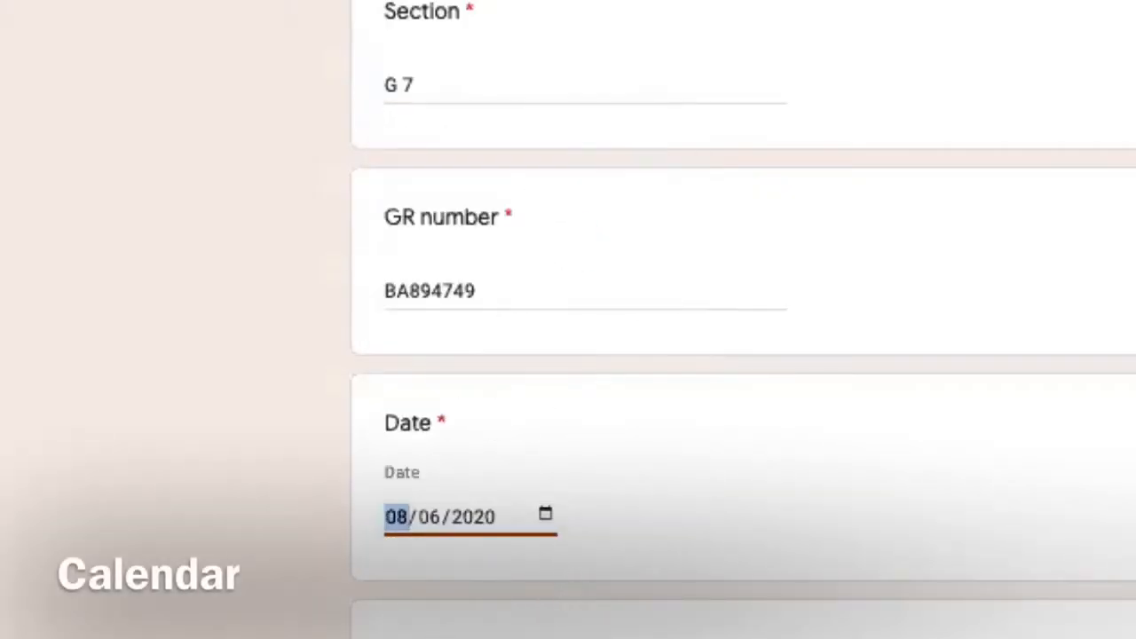
{"action": "scroll", "coordinate": [568, 356], "scroll_direction": "down", "scroll_amount": 3}
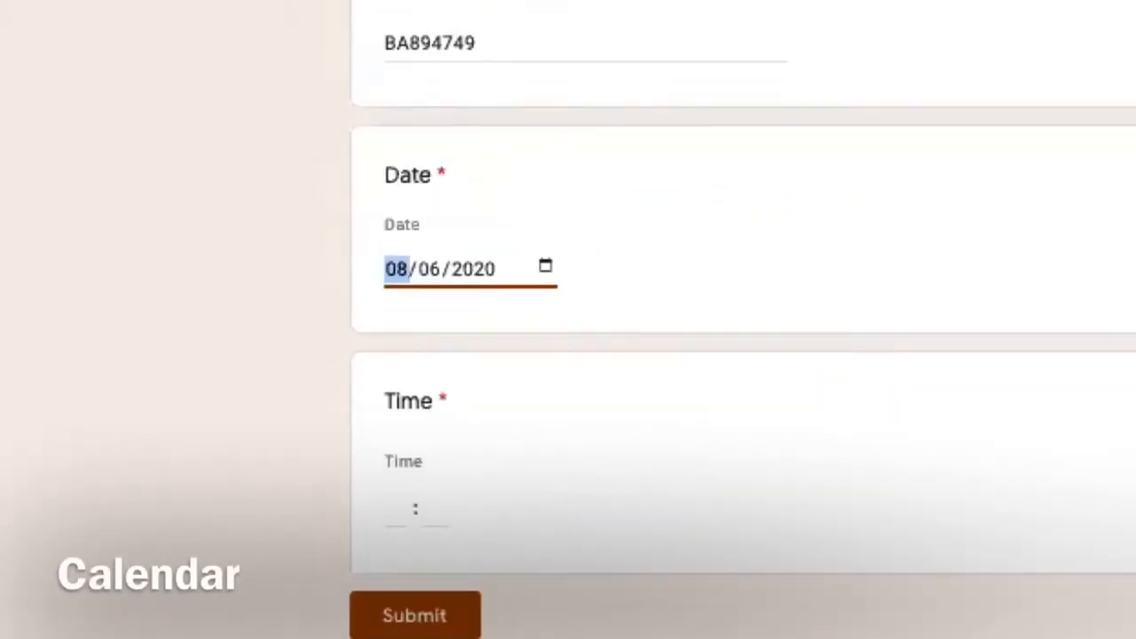
{"action": "left_click", "coordinate": [397, 514]}
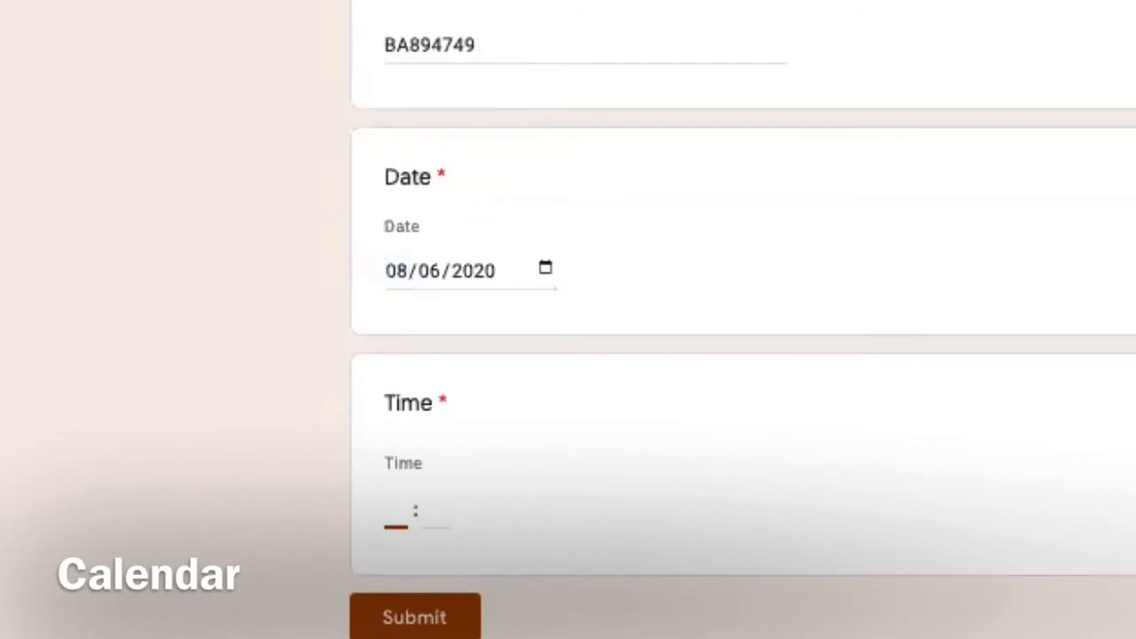
{"action": "type", "text": "14"}
{"action": "left_click", "coordinate": [444, 515]}
{"action": "type", "text": "55"}
{"action": "left_click", "coordinate": [415, 619]}
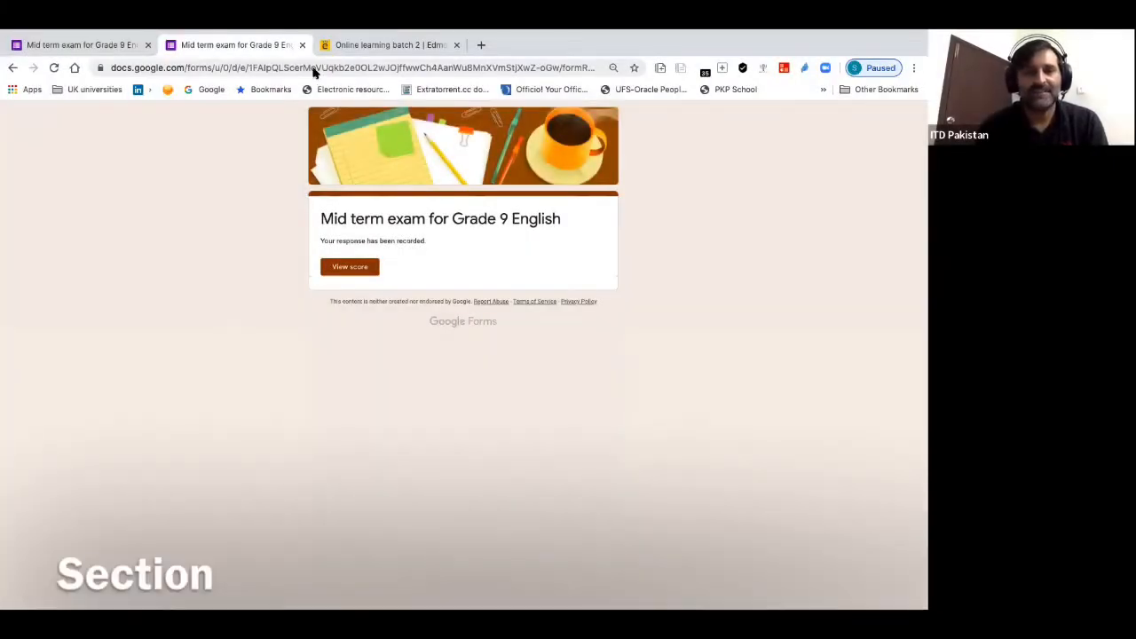
{"action": "left_click", "coordinate": [303, 44]}
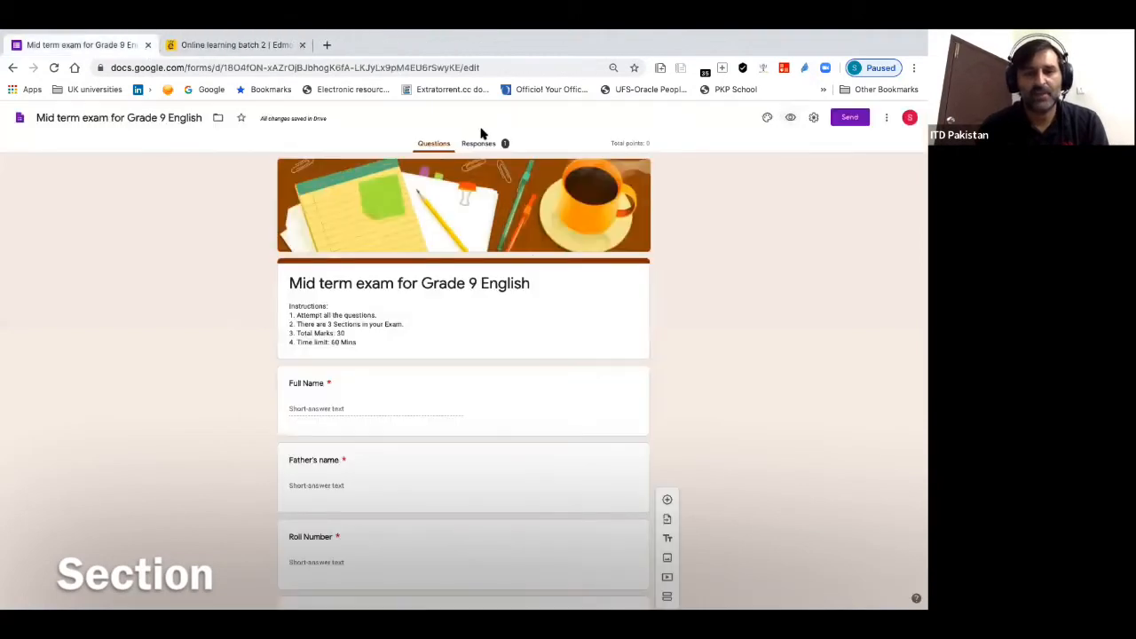
Open the form's collected responses and delete all of them
{"action": "left_click", "coordinate": [480, 143]}
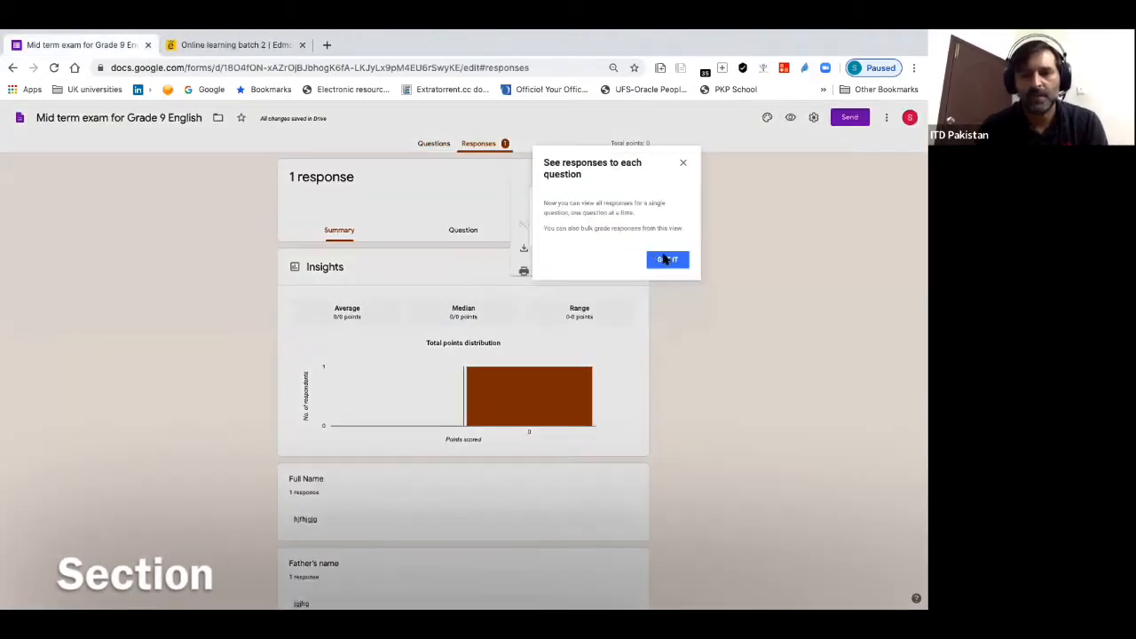
{"action": "left_click", "coordinate": [665, 258]}
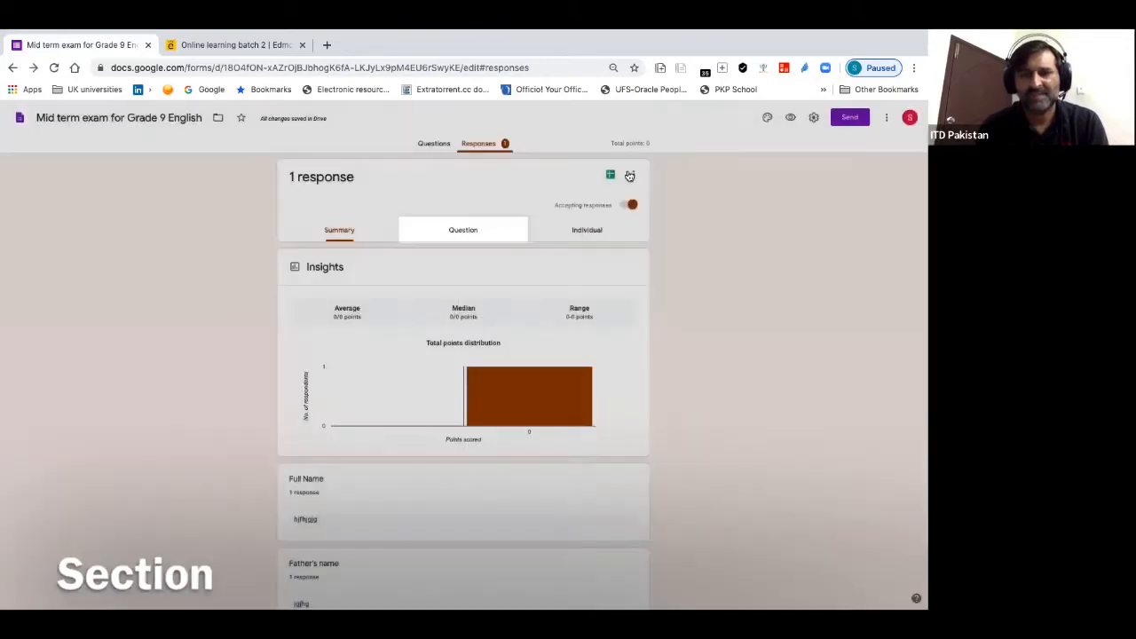
{"action": "left_click", "coordinate": [629, 175]}
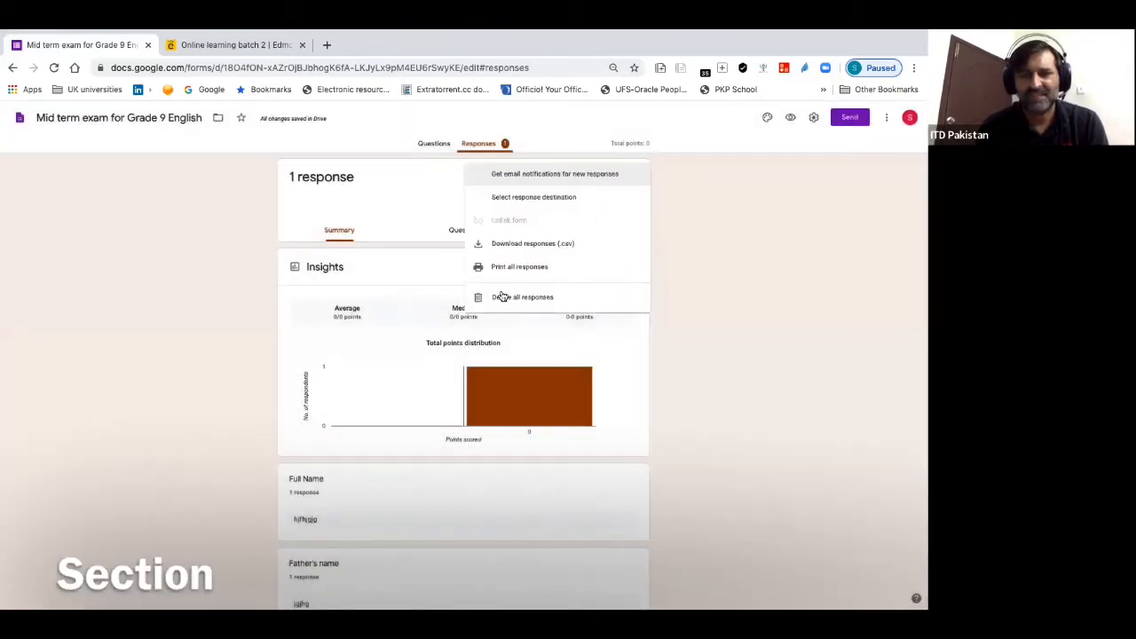
{"action": "left_click", "coordinate": [523, 302]}
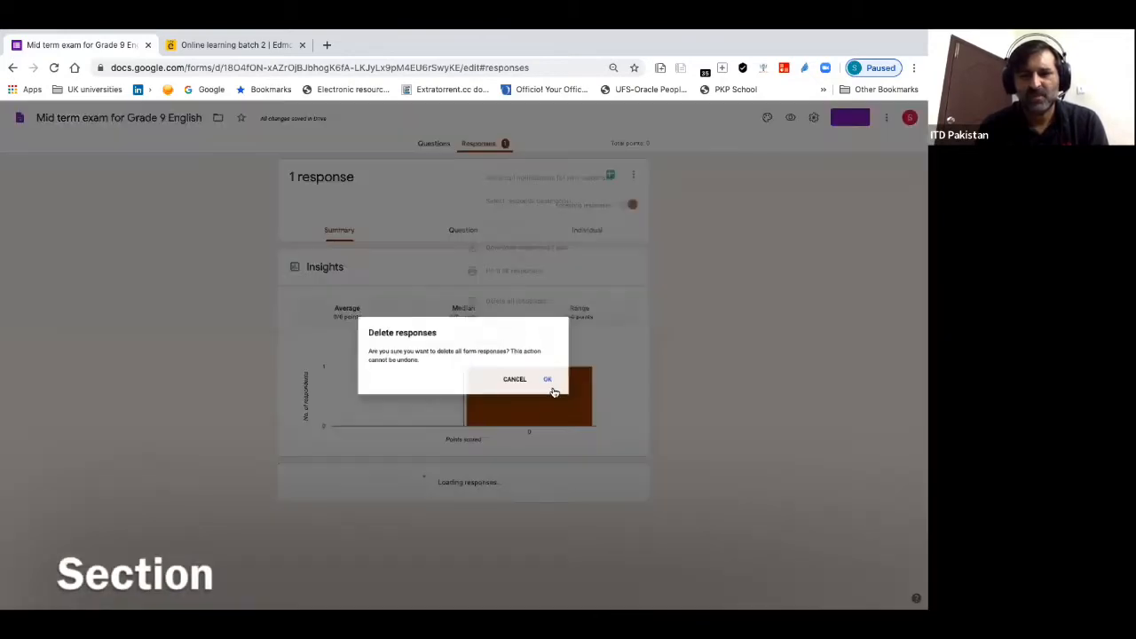
{"action": "left_click", "coordinate": [550, 381]}
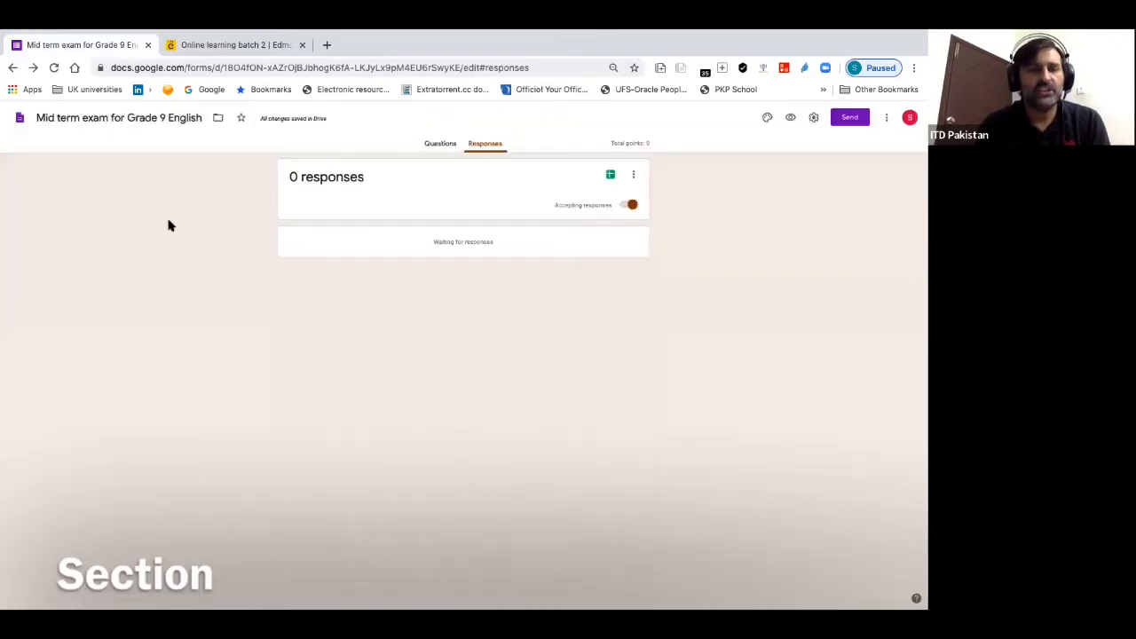
Add a new section below the Time question and title it "Section A- Objective Questions"
{"action": "left_click", "coordinate": [440, 144]}
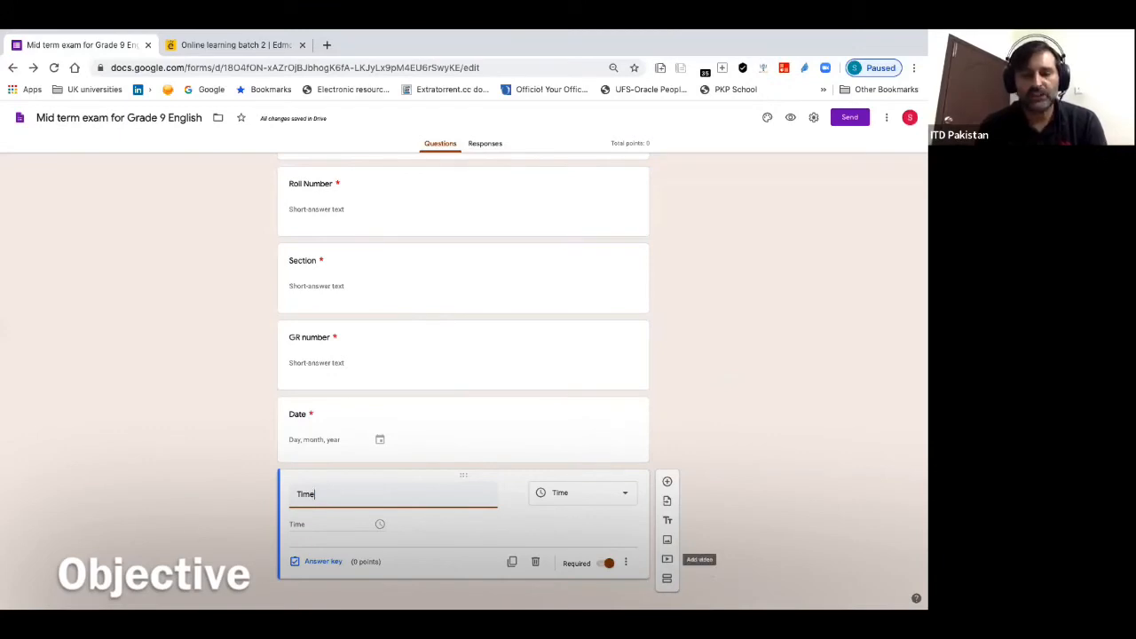
{"action": "left_click", "coordinate": [666, 580]}
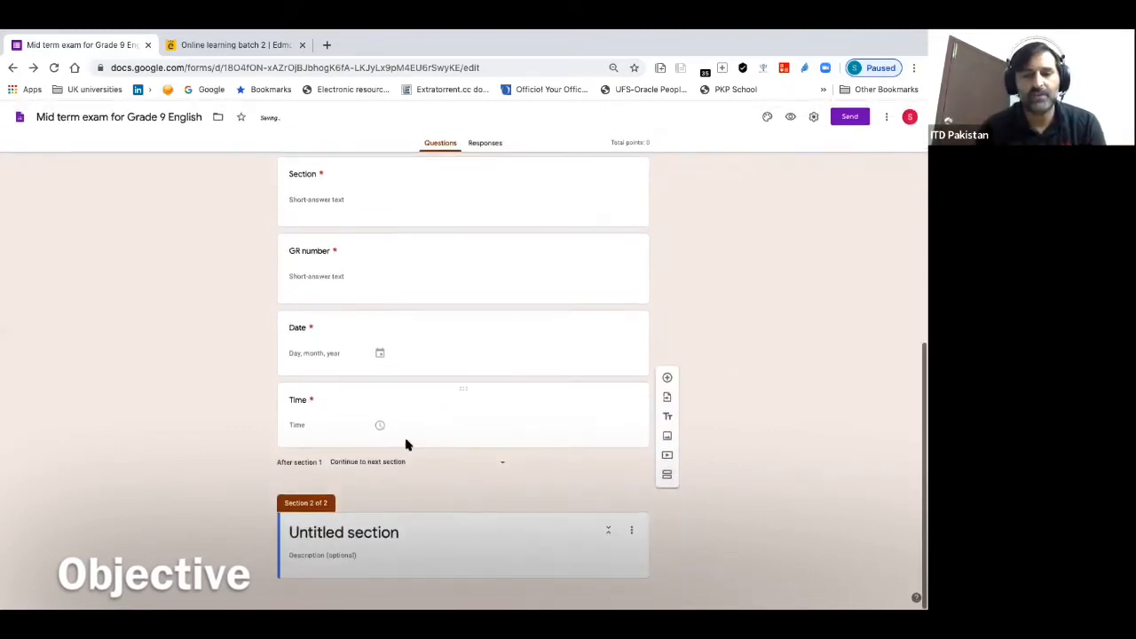
{"action": "left_click", "coordinate": [289, 533]}
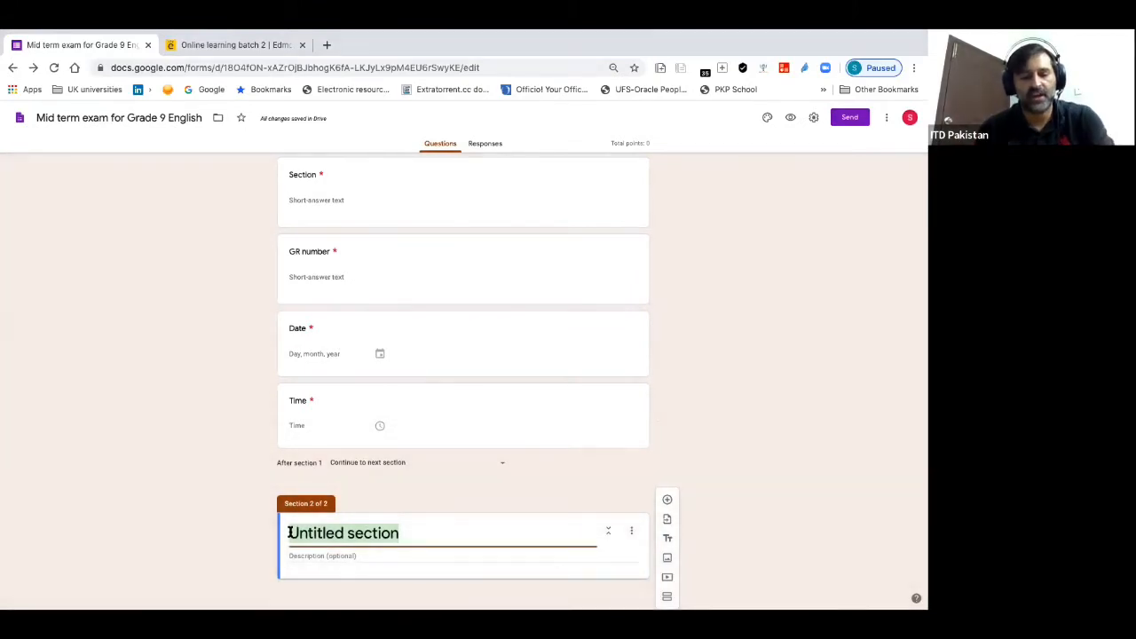
{"action": "type", "text": "Section "}
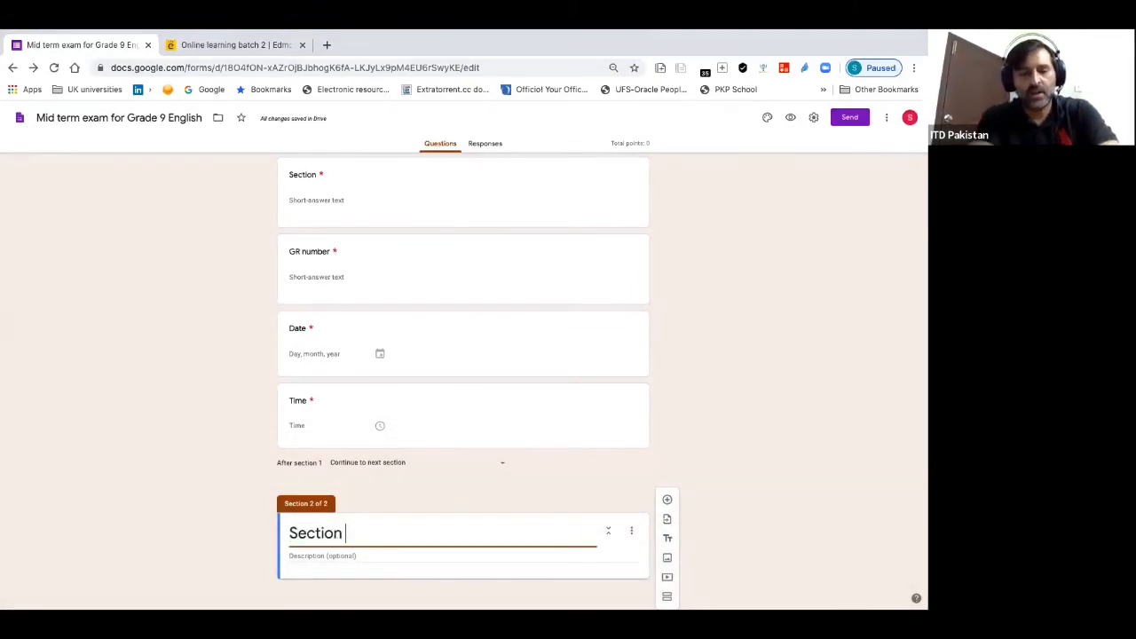
{"action": "type", "text": "A"}
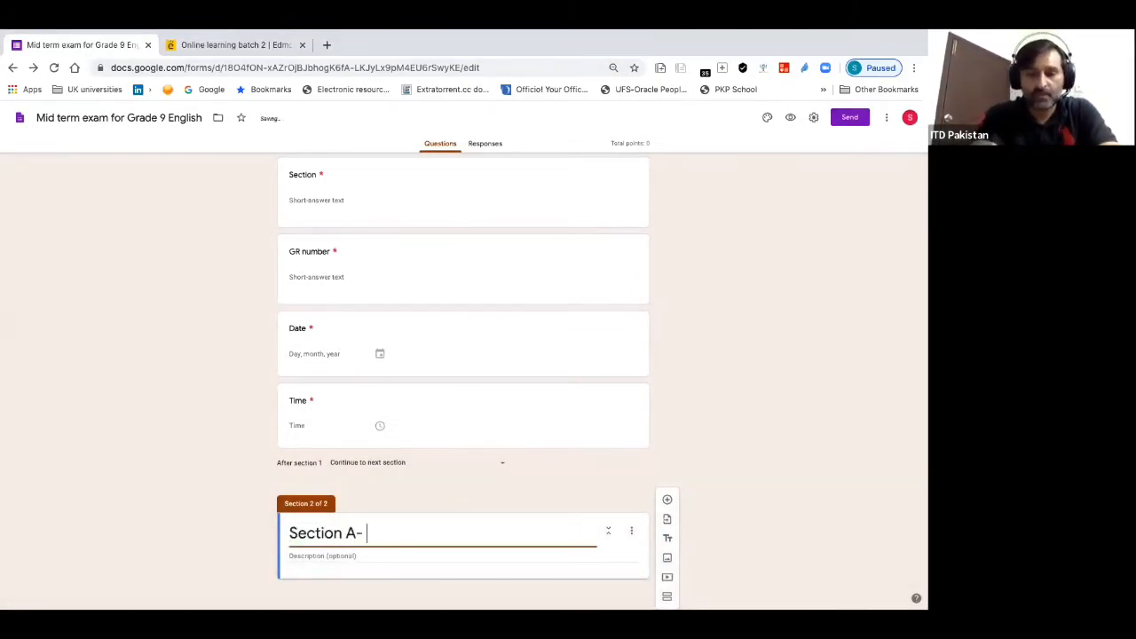
{"action": "type", "text": "- Objec"}
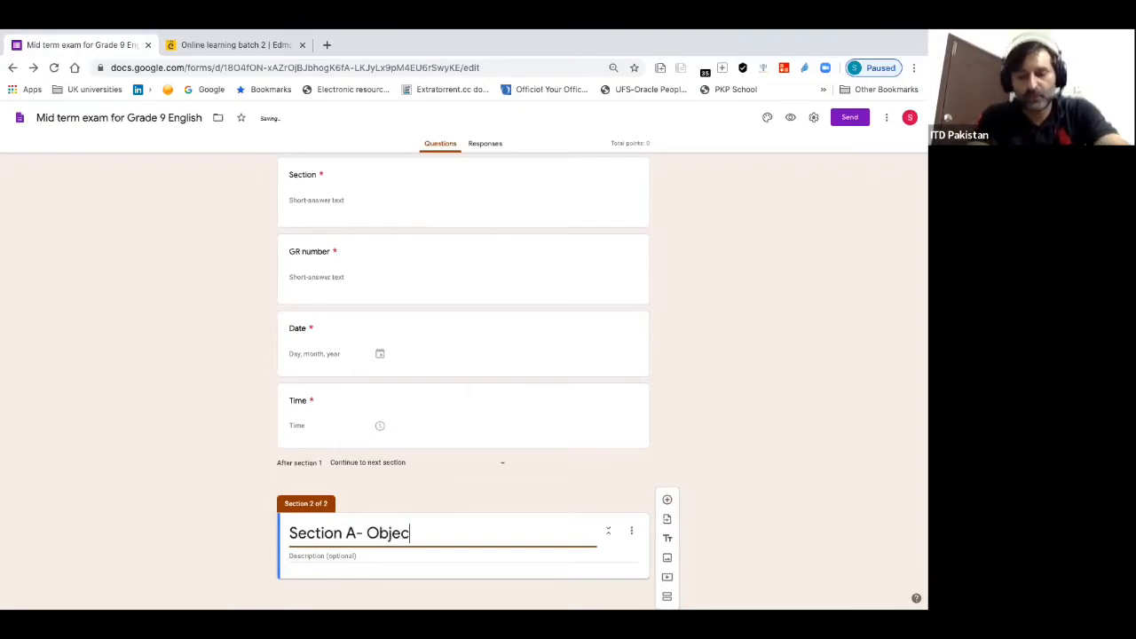
{"action": "type", "text": "tive Ques"}
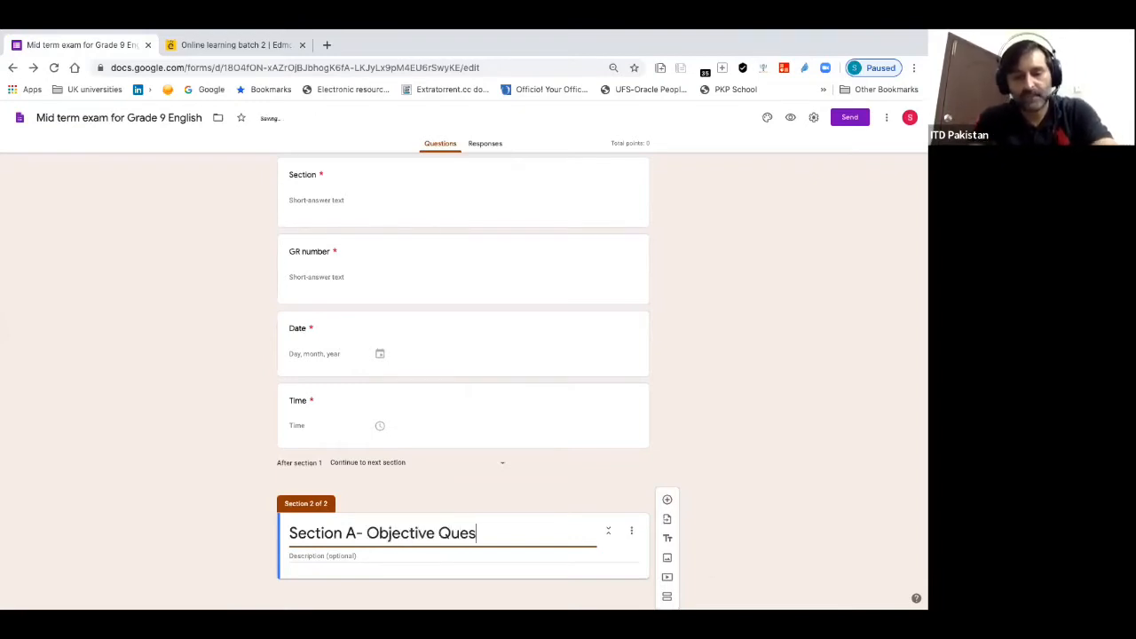
{"action": "type", "text": "tions"}
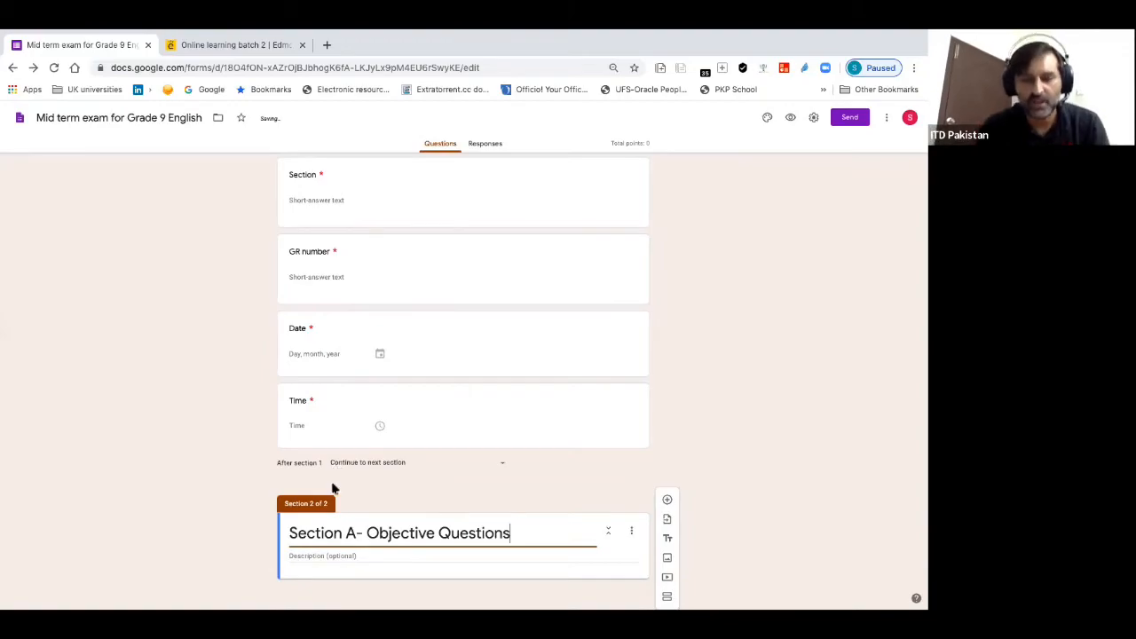
Enter the Section A description "Attempt all the questions. ( Marks 10)"
{"action": "left_click", "coordinate": [330, 556]}
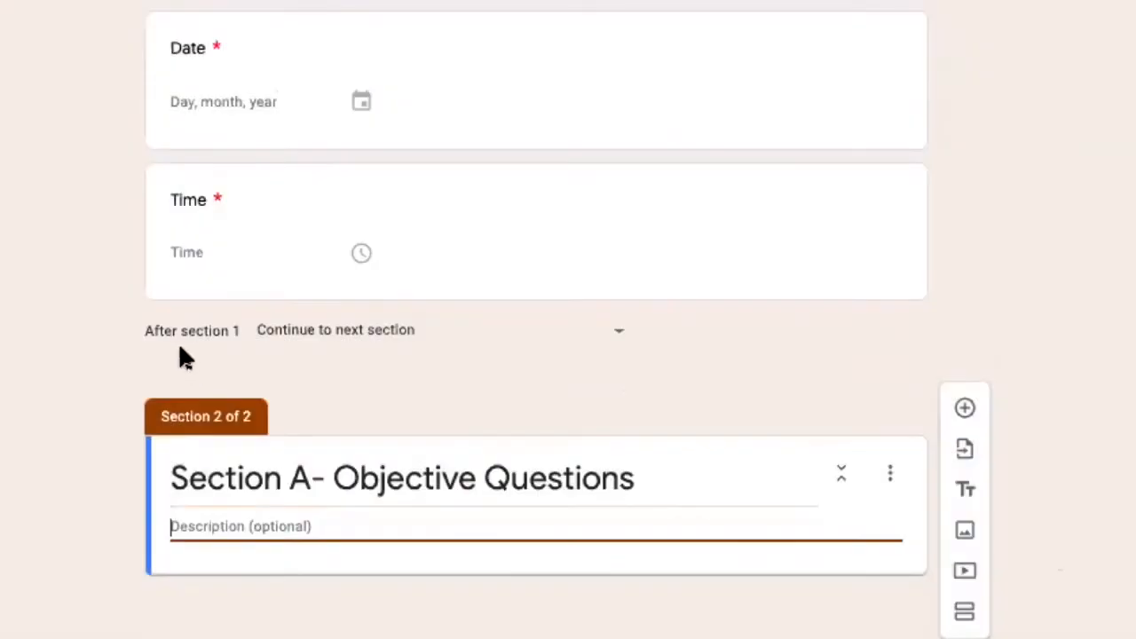
{"action": "type", "text": "Attempt a"}
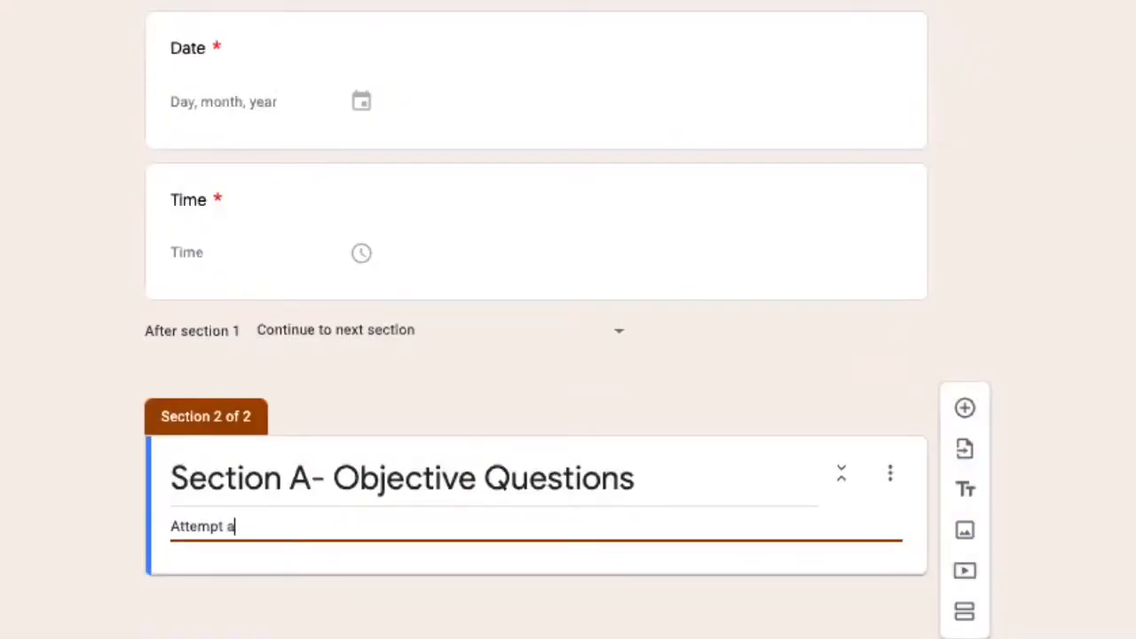
{"action": "type", "text": "ll the "}
{"action": "type", "text": "answer"}
{"action": "key", "text": "BackSpace"}
{"action": "key", "text": "BackSpace"}
{"action": "key", "text": "BackSpace"}
{"action": "key", "text": "BackSpace"}
{"action": "key", "text": "BackSpace"}
{"action": "key", "text": "BackSpace"}
{"action": "type", "text": "questions. ("}
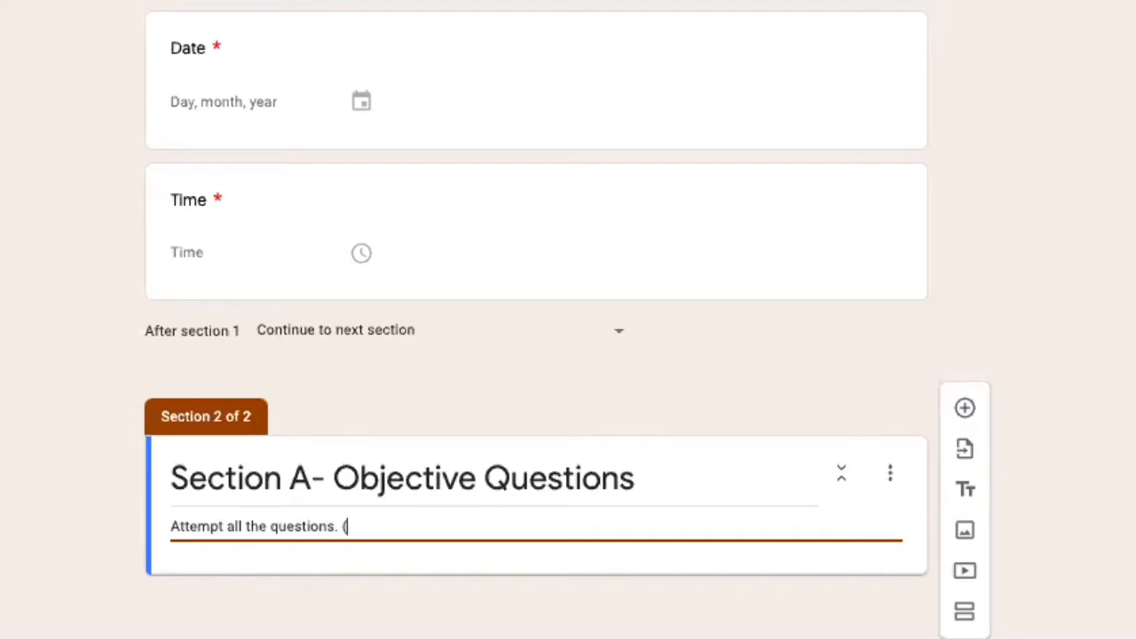
{"action": "type", "text": " Marks 10"}
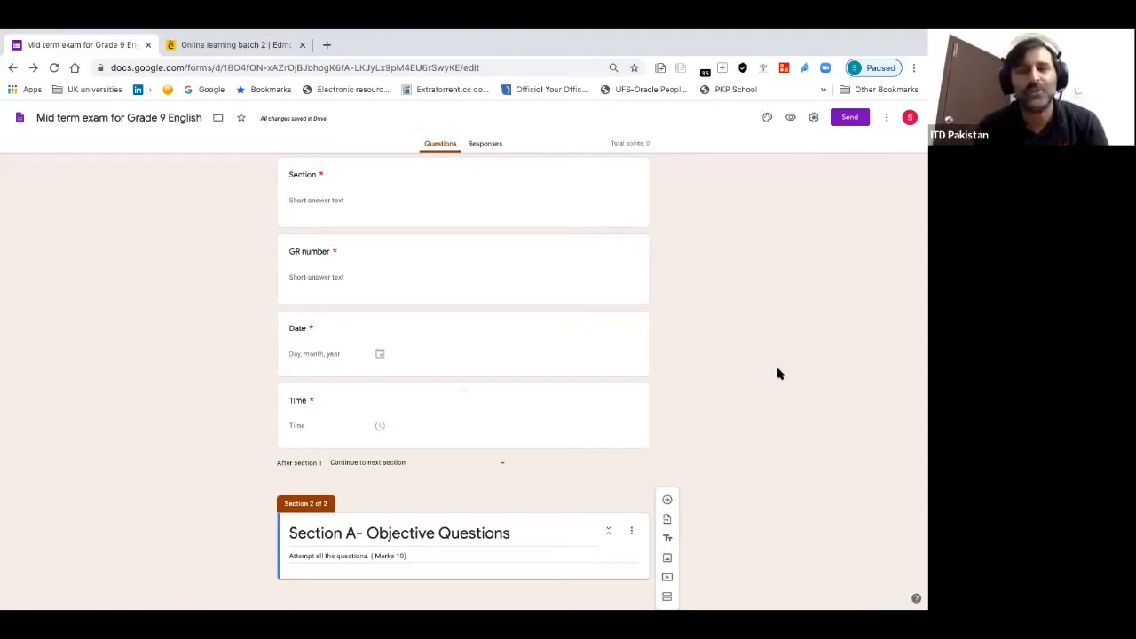
Preview the form and fill Full Name, Father's name, Roll Number and Section with random placeholder text
{"action": "left_click", "coordinate": [791, 119]}
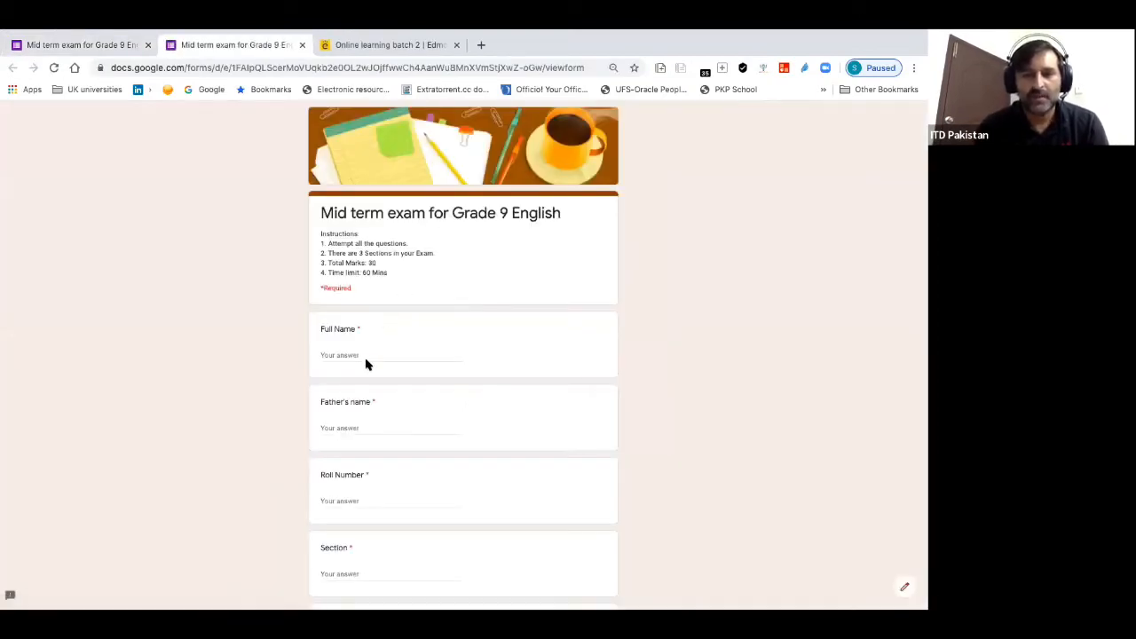
{"action": "left_click", "coordinate": [365, 357]}
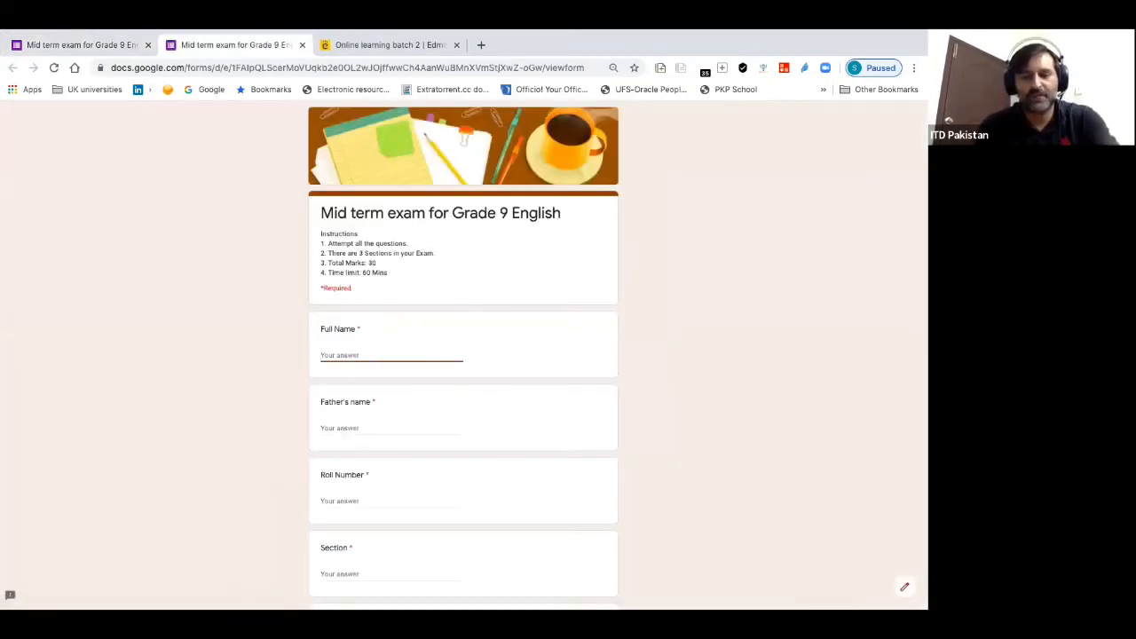
{"action": "type", "text": "gasdjags"}
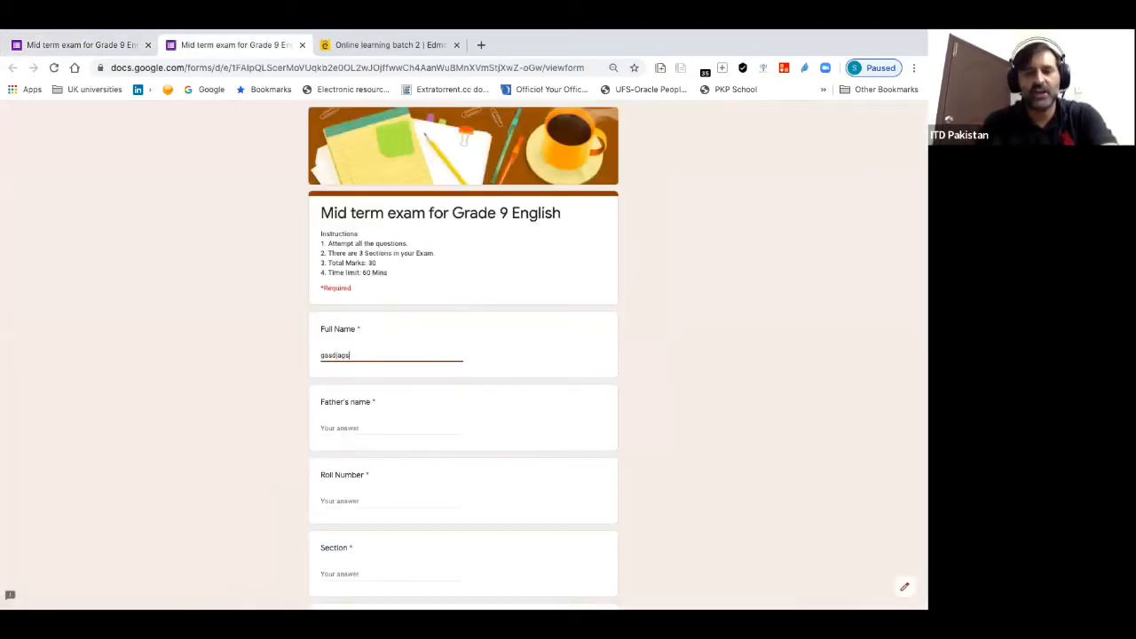
{"action": "left_click", "coordinate": [359, 429]}
{"action": "type", "text": "asdasdas"}
{"action": "left_click", "coordinate": [347, 513]}
{"action": "type", "text": "dasasds"}
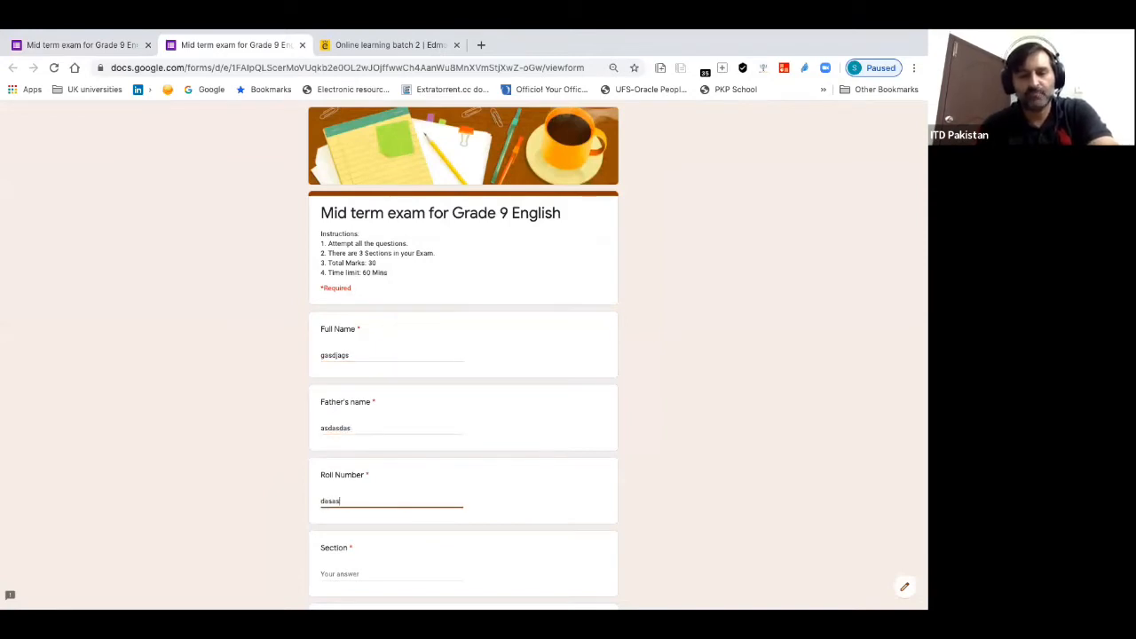
{"action": "left_click", "coordinate": [353, 572]}
{"action": "type", "text": "adsas"}
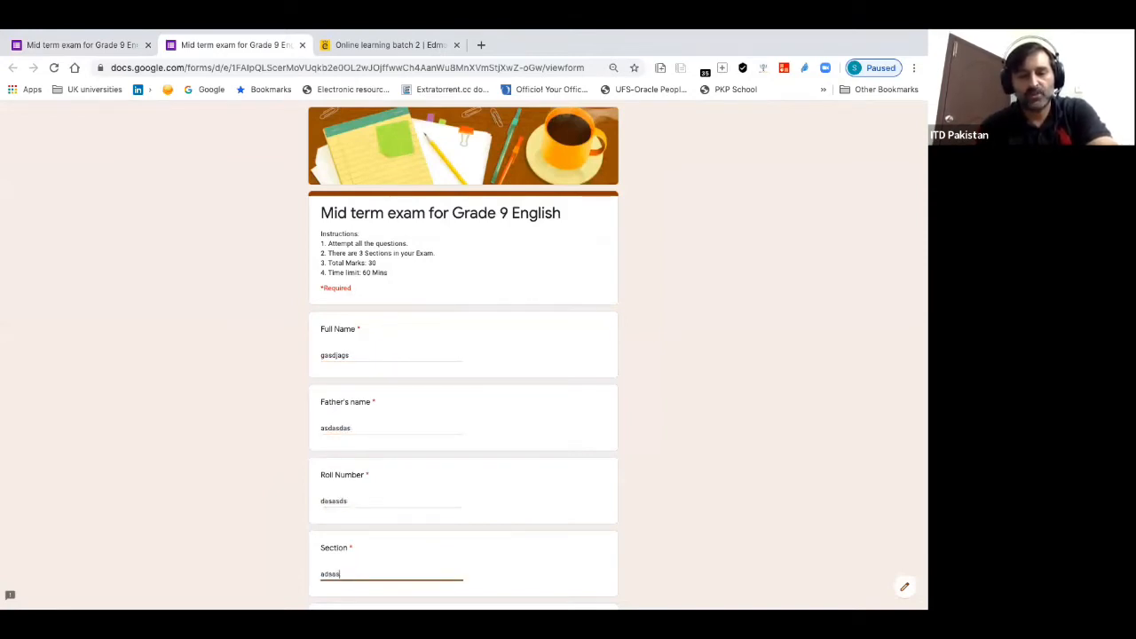
Fill GR number with placeholder text, Date 07/06/2020 and Time 06:16, view the next section, and close the preview without submitting
{"action": "scroll", "coordinate": [350, 467], "scroll_direction": "down", "scroll_amount": 4}
{"action": "scroll", "coordinate": [345, 378], "scroll_direction": "up", "scroll_amount": 1}
{"action": "left_click", "coordinate": [347, 327]}
{"action": "type", "text": "ads"}
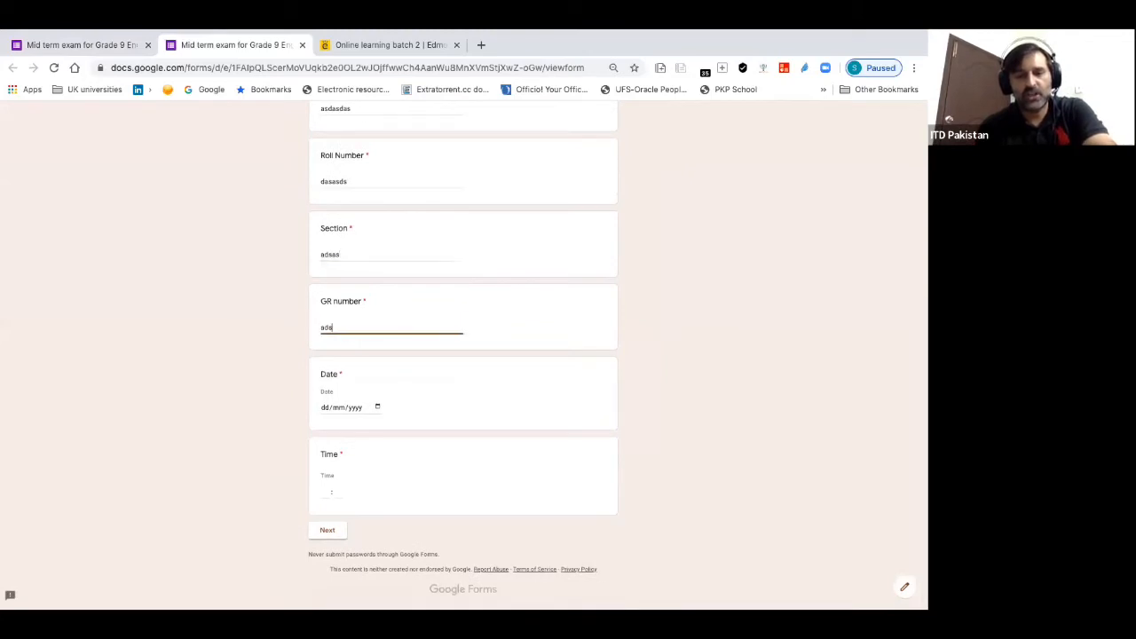
{"action": "type", "text": "asdas"}
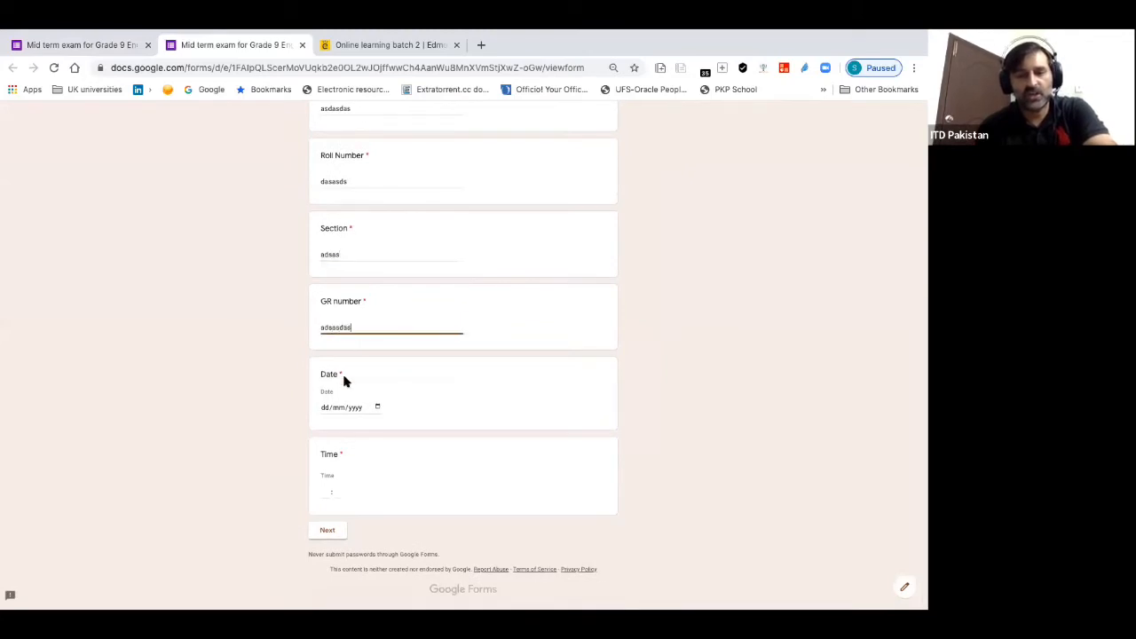
{"action": "left_click", "coordinate": [376, 407]}
{"action": "left_click", "coordinate": [332, 471]}
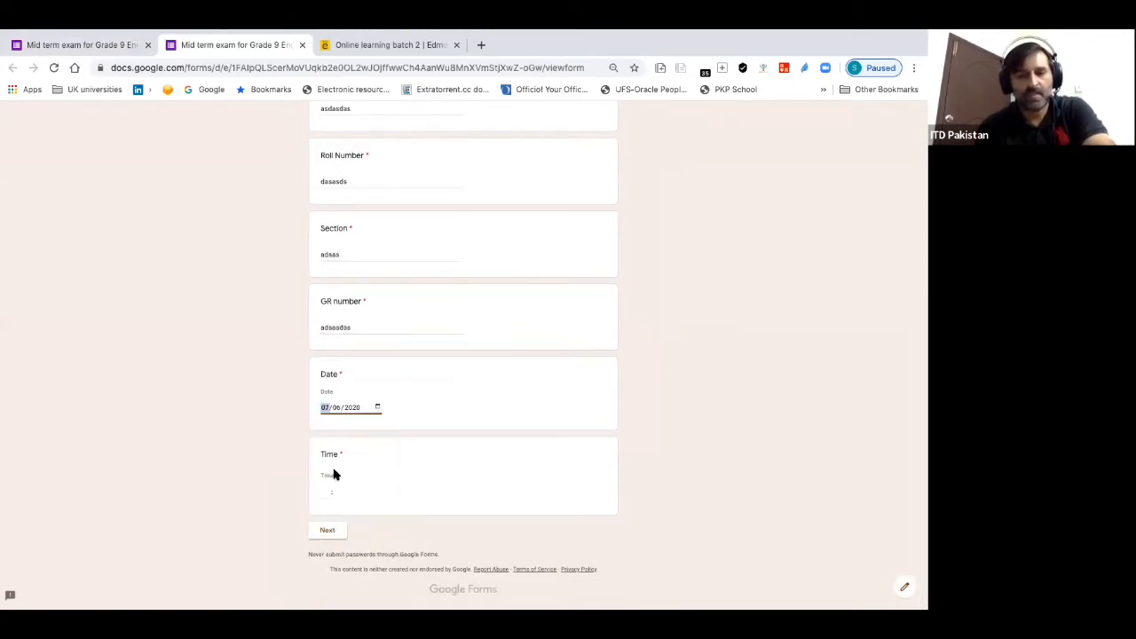
{"action": "left_click", "coordinate": [325, 493]}
{"action": "type", "text": "6 : 16"}
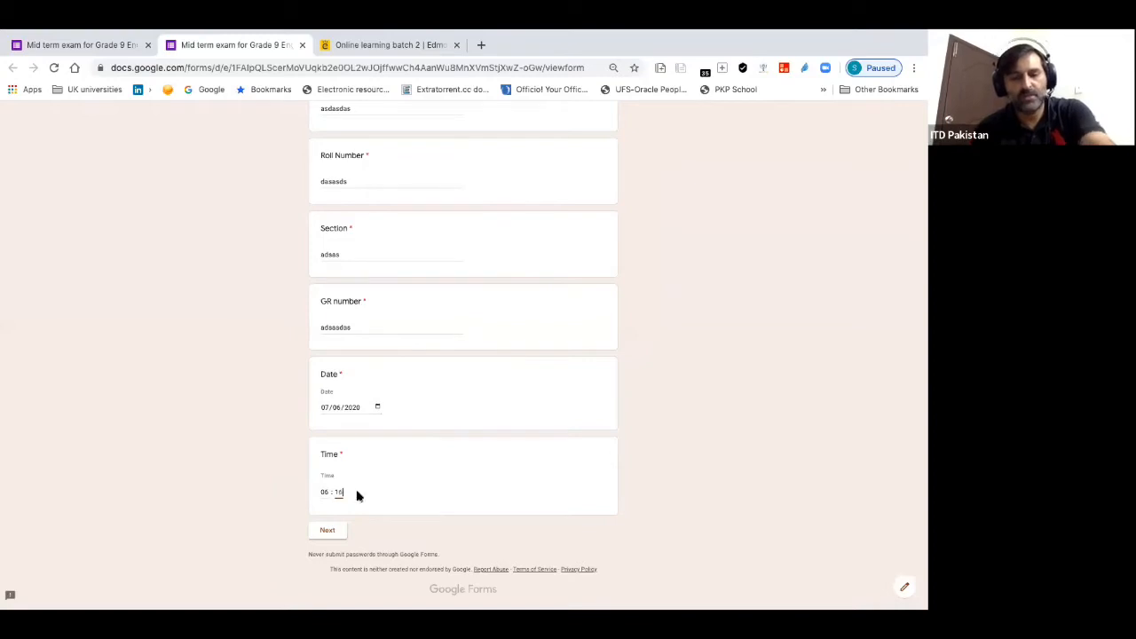
{"action": "left_click", "coordinate": [335, 533]}
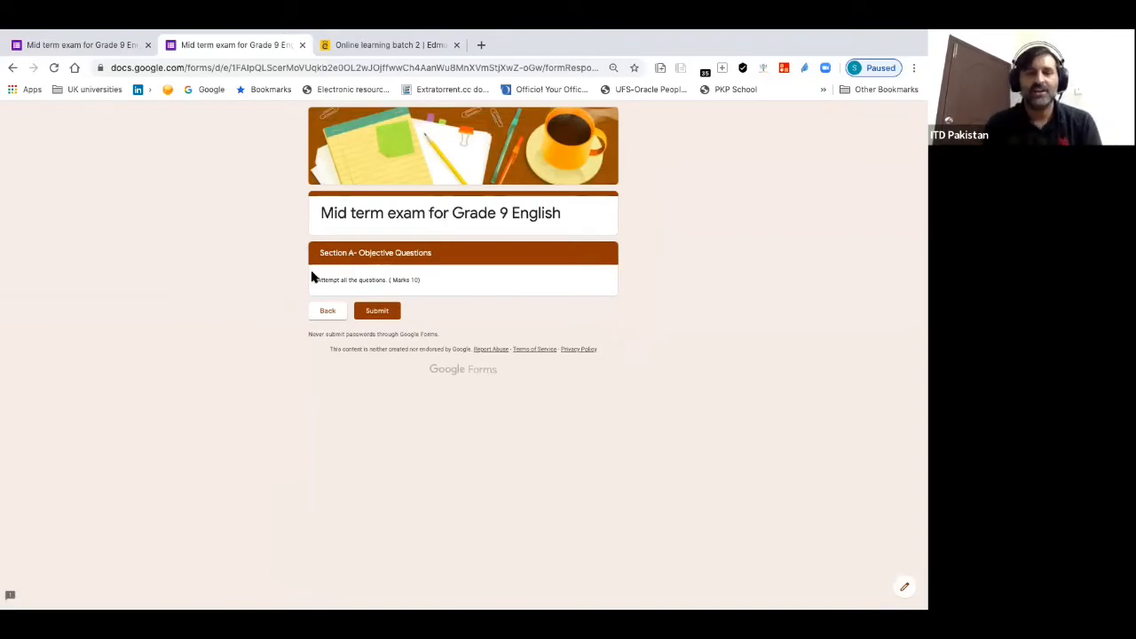
{"action": "left_click", "coordinate": [301, 45]}
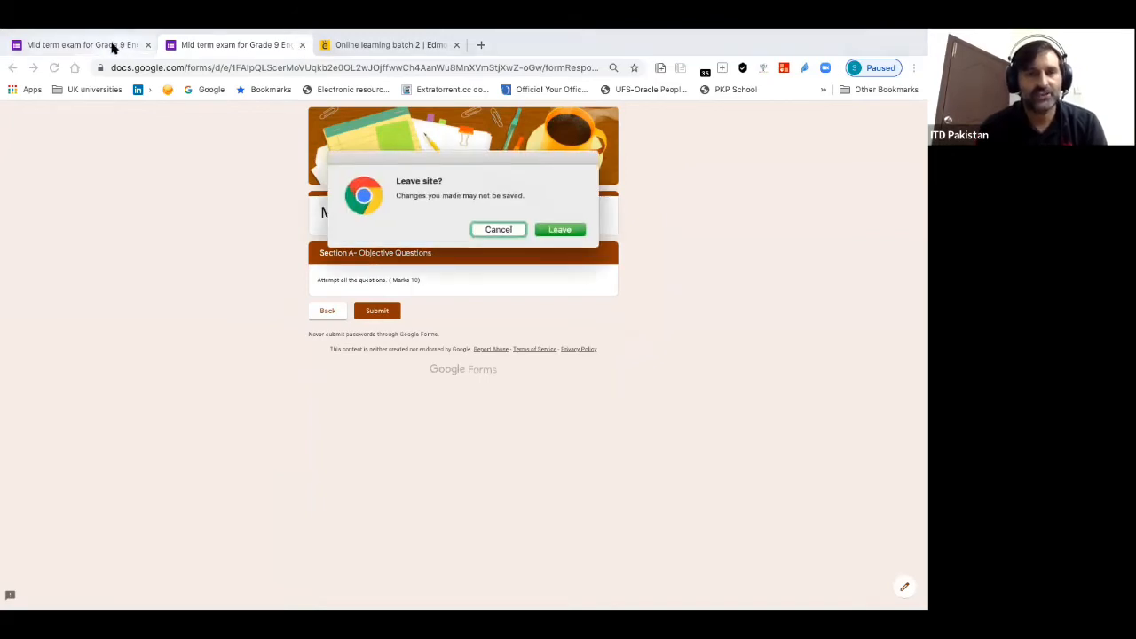
{"action": "left_click", "coordinate": [573, 229]}
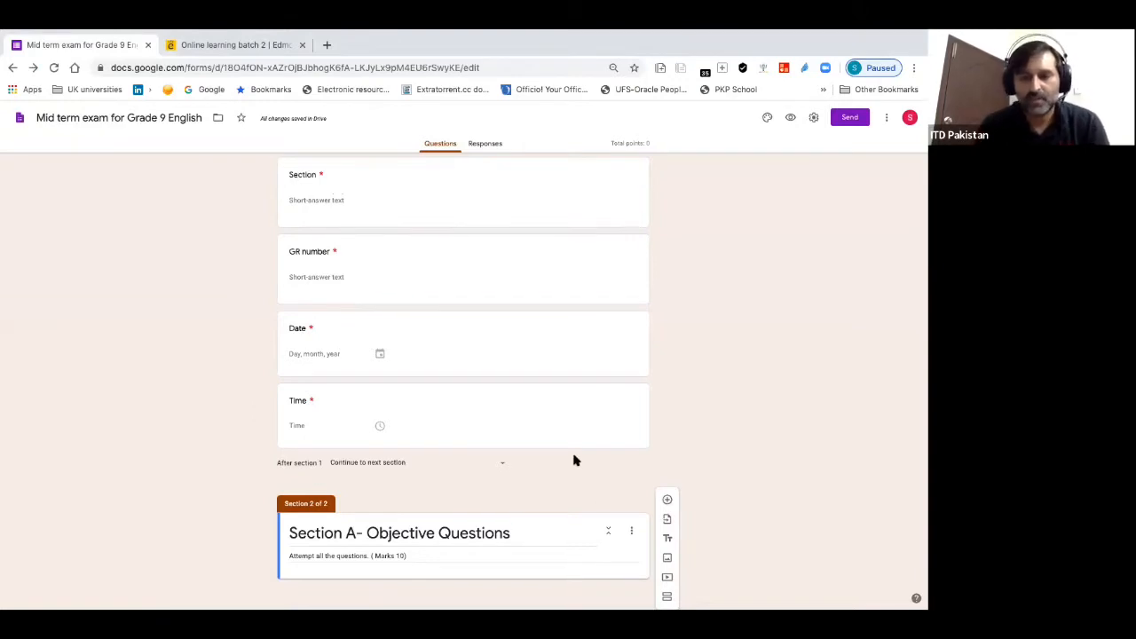
Add a multiple choice question to Section A reading "A noun is a ____________ word."
{"action": "left_click", "coordinate": [667, 503]}
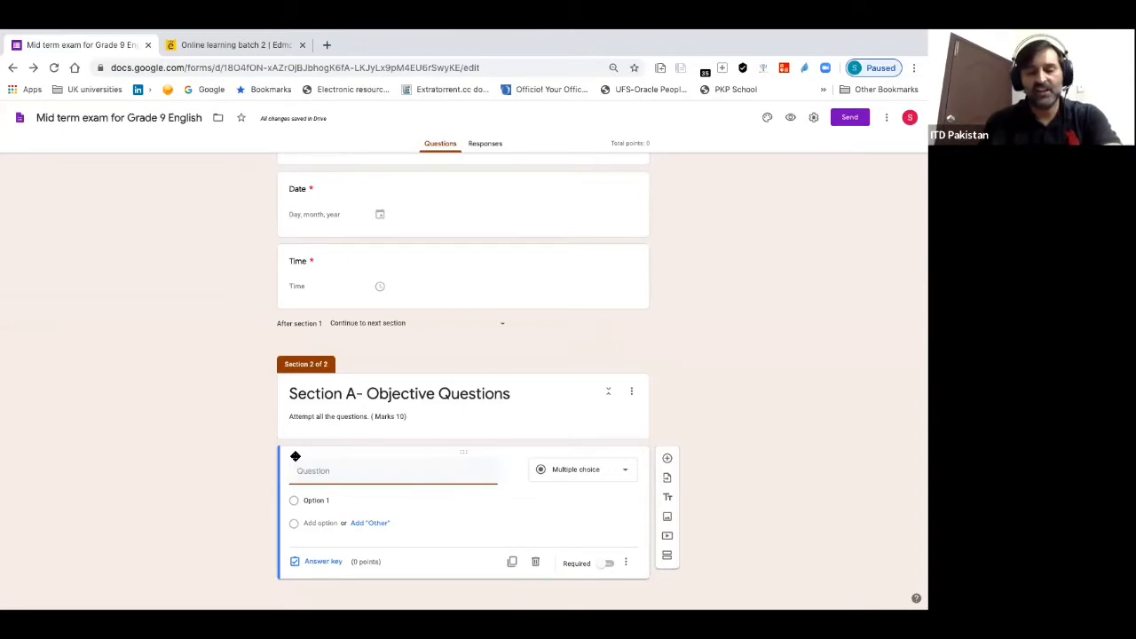
{"action": "type", "text": "A no"}
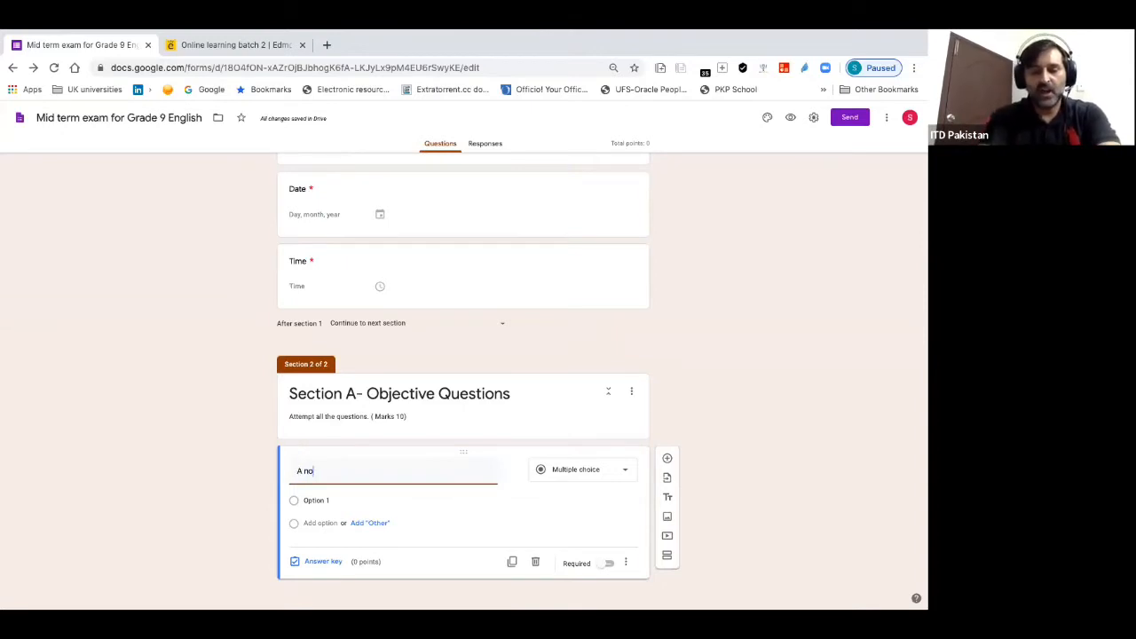
{"action": "type", "text": "u"}
{"action": "type", "text": "s a _"}
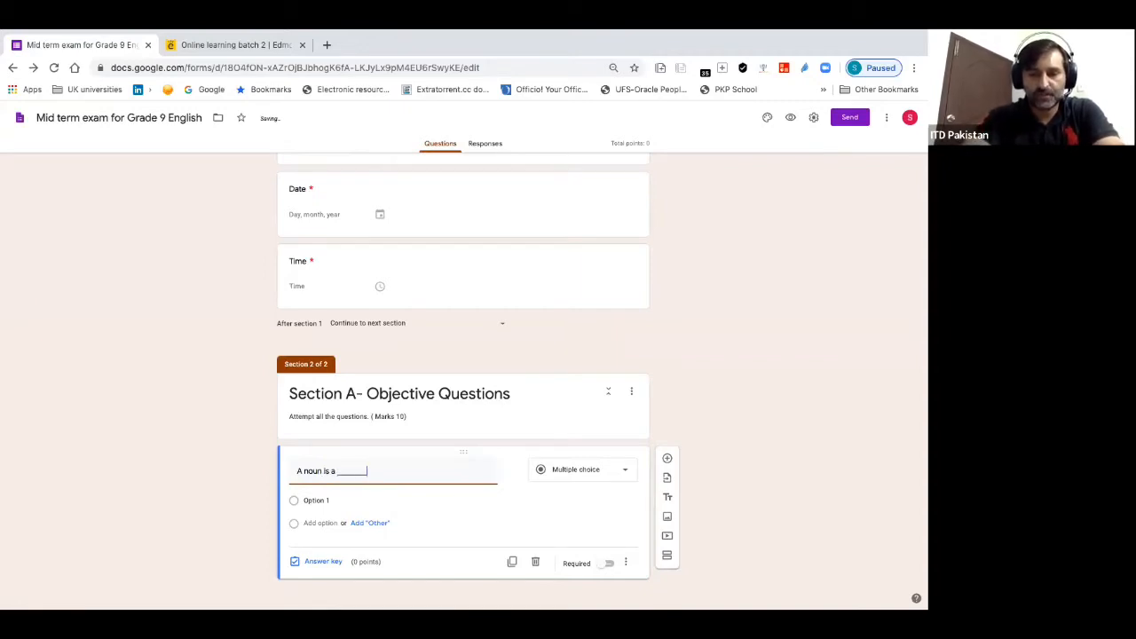
{"action": "type", "text": "_____ word."}
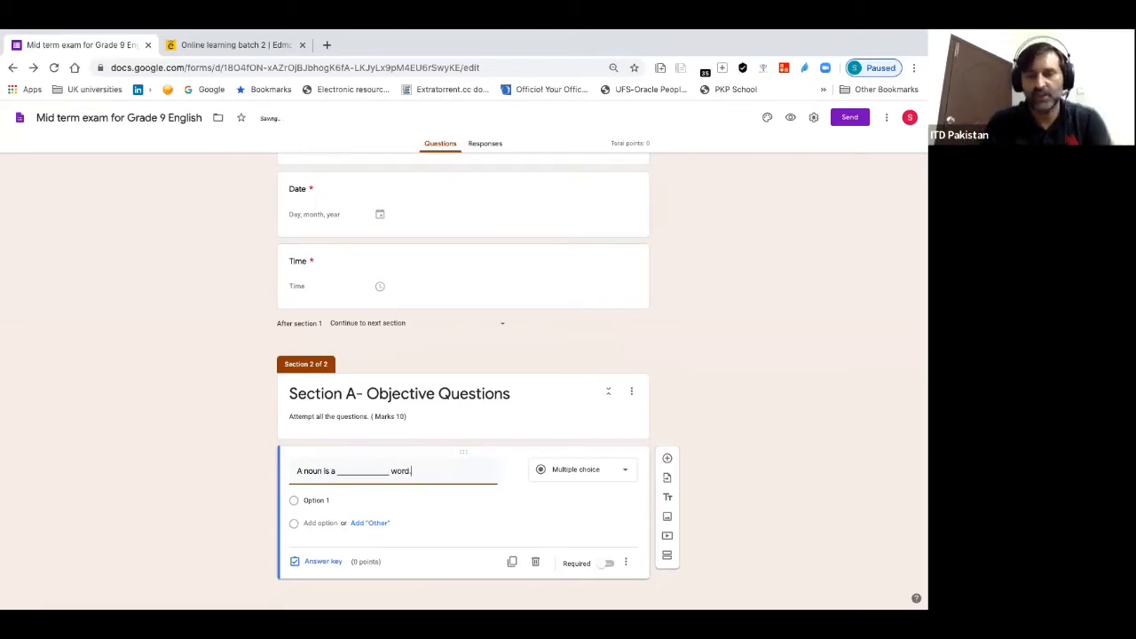
Give the noun question four answer options: "naming", "defining", "appreciating" and "directing"
{"action": "left_click", "coordinate": [337, 500]}
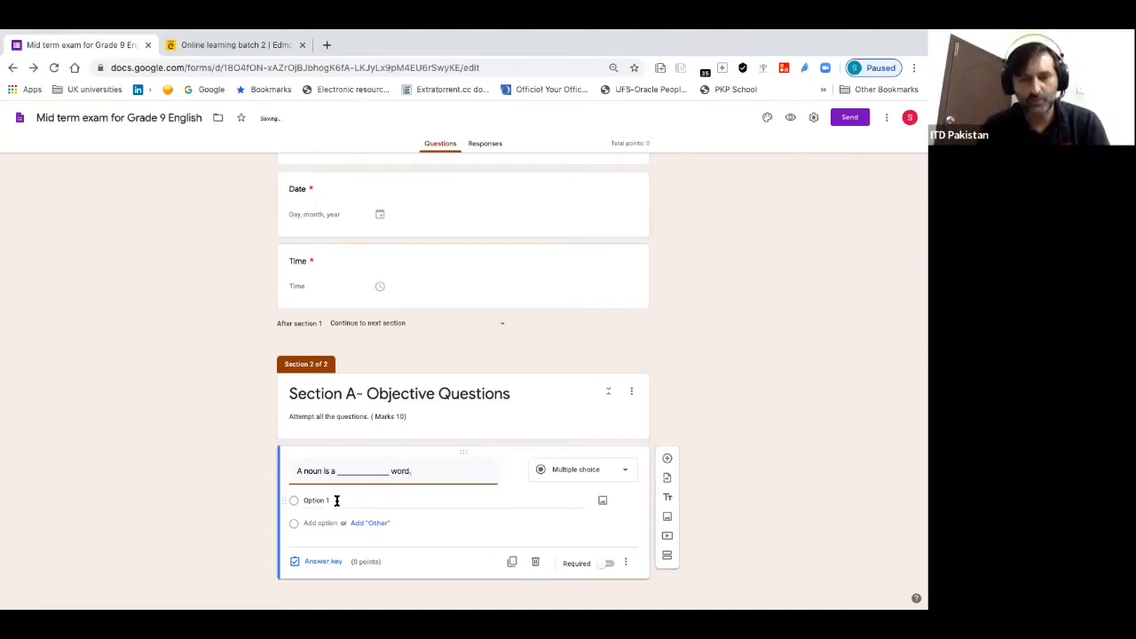
{"action": "type", "text": "naming"}
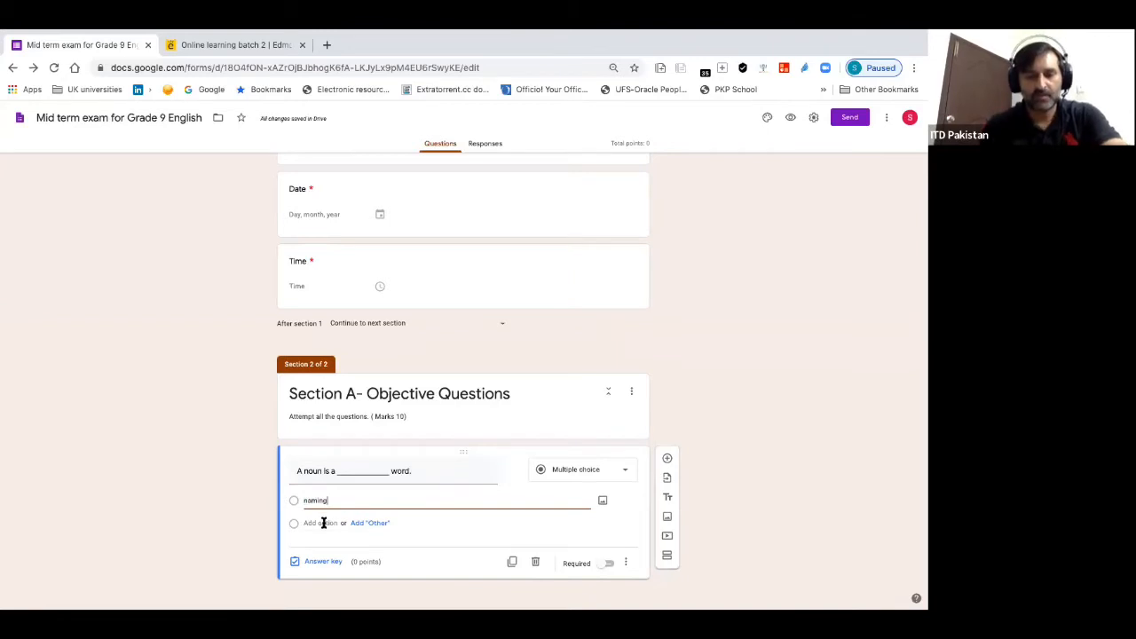
{"action": "left_click", "coordinate": [323, 523]}
{"action": "type", "text": "de"}
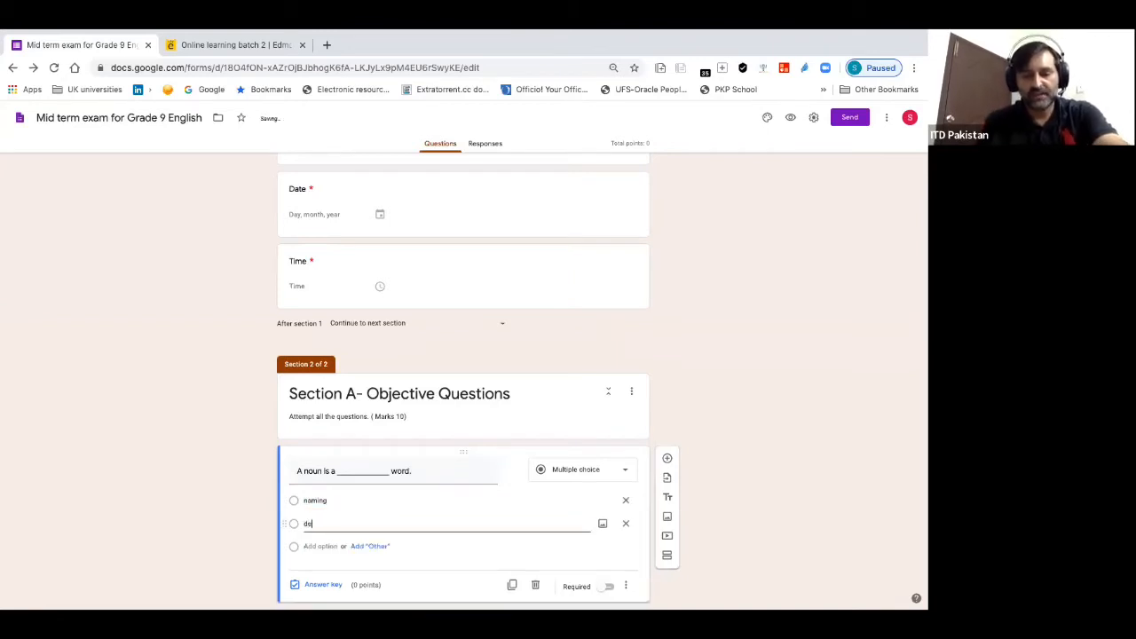
{"action": "type", "text": "fining"}
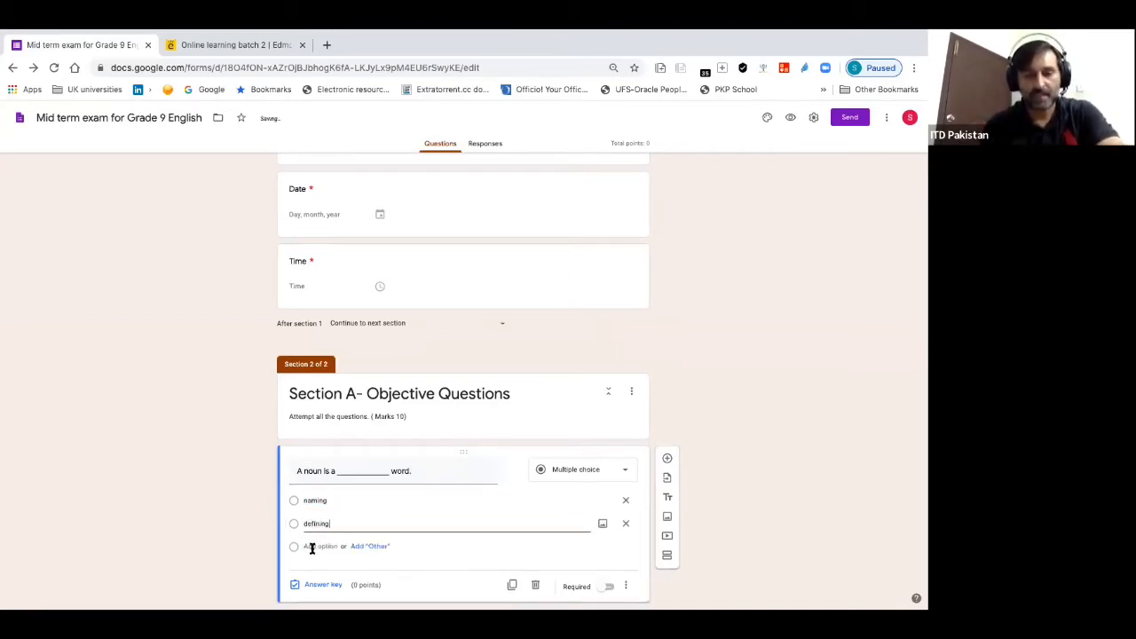
{"action": "left_click", "coordinate": [312, 547]}
{"action": "type", "text": "apprecia"}
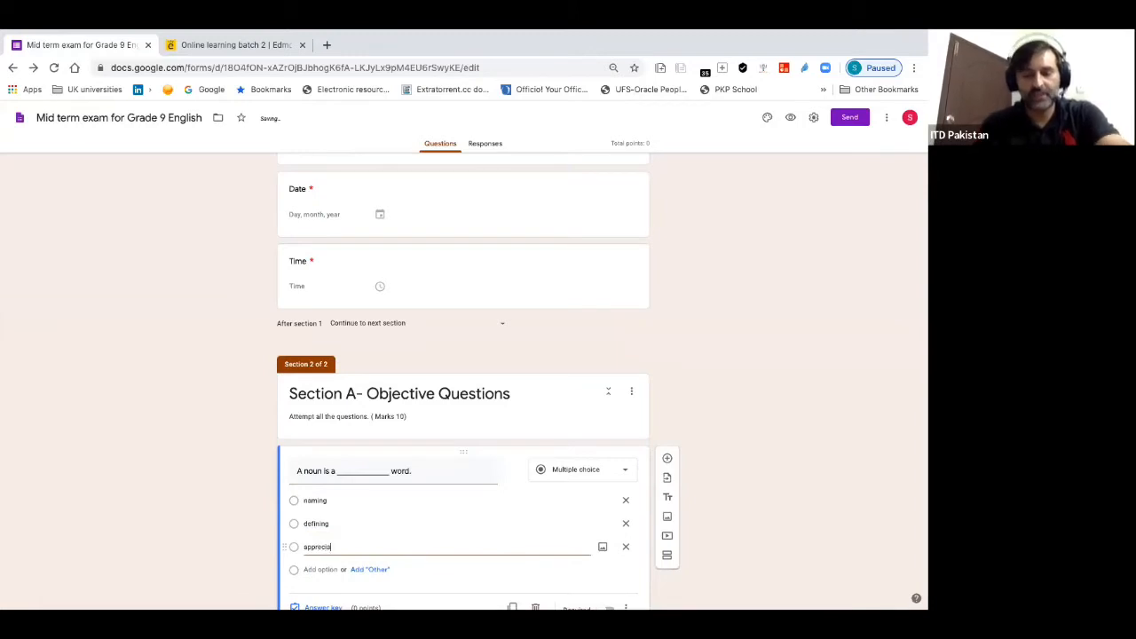
{"action": "type", "text": "ting"}
{"action": "left_click", "coordinate": [315, 570]}
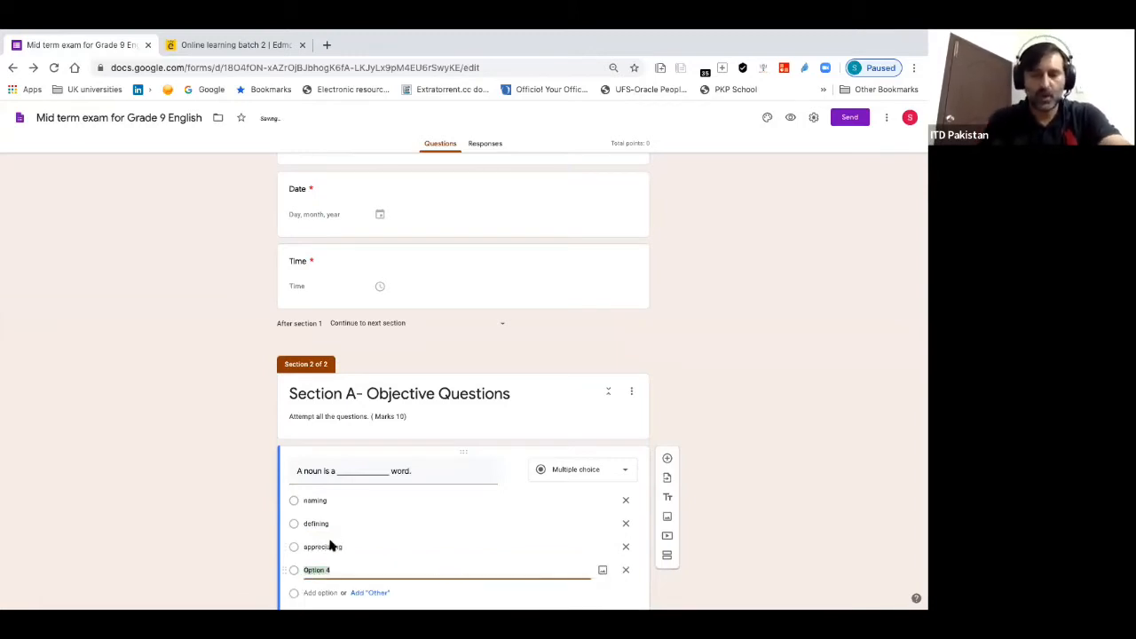
{"action": "type", "text": "directing"}
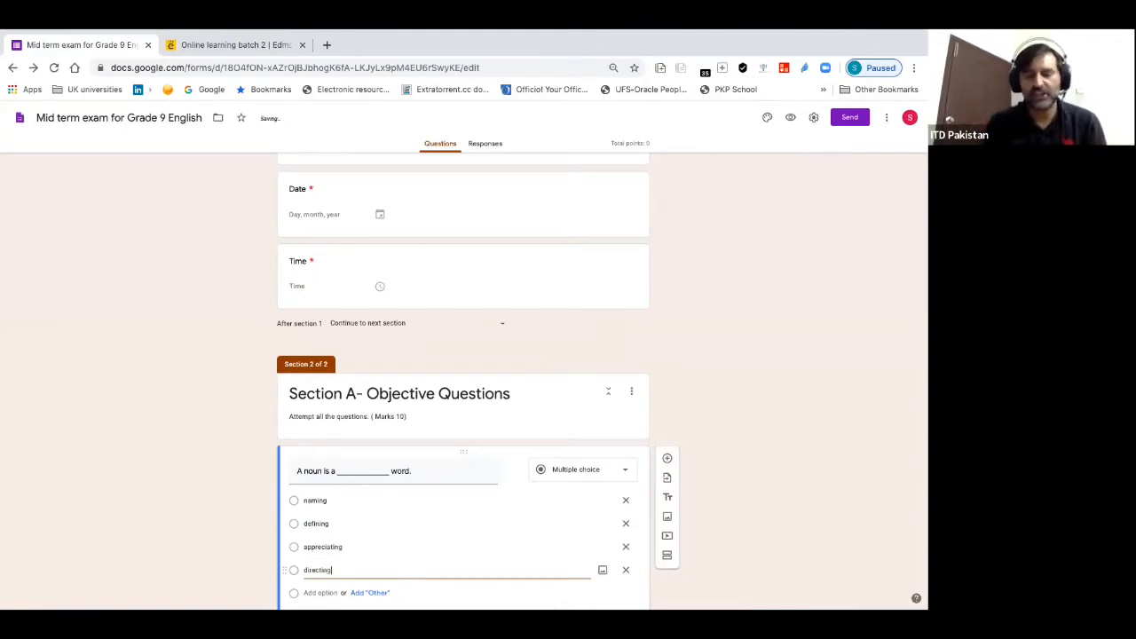
Set the noun question's answer key to 1 point with "naming" as the only correct answer
{"action": "scroll", "coordinate": [518, 479], "scroll_direction": "down", "scroll_amount": 1}
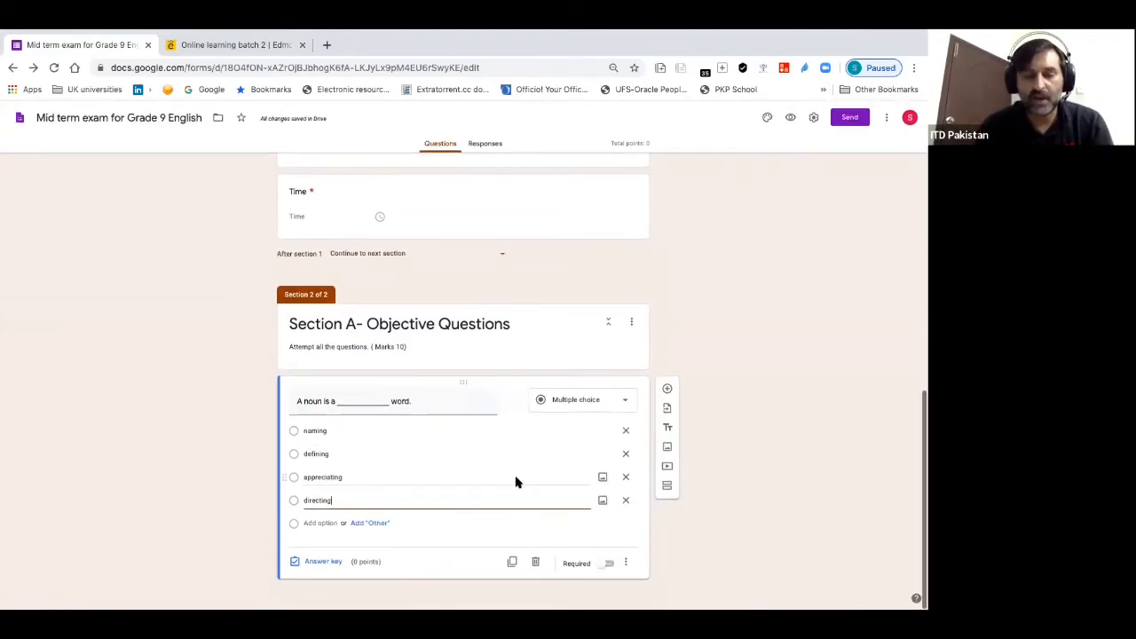
{"action": "scroll", "coordinate": [516, 478], "scroll_direction": "up", "scroll_amount": 5}
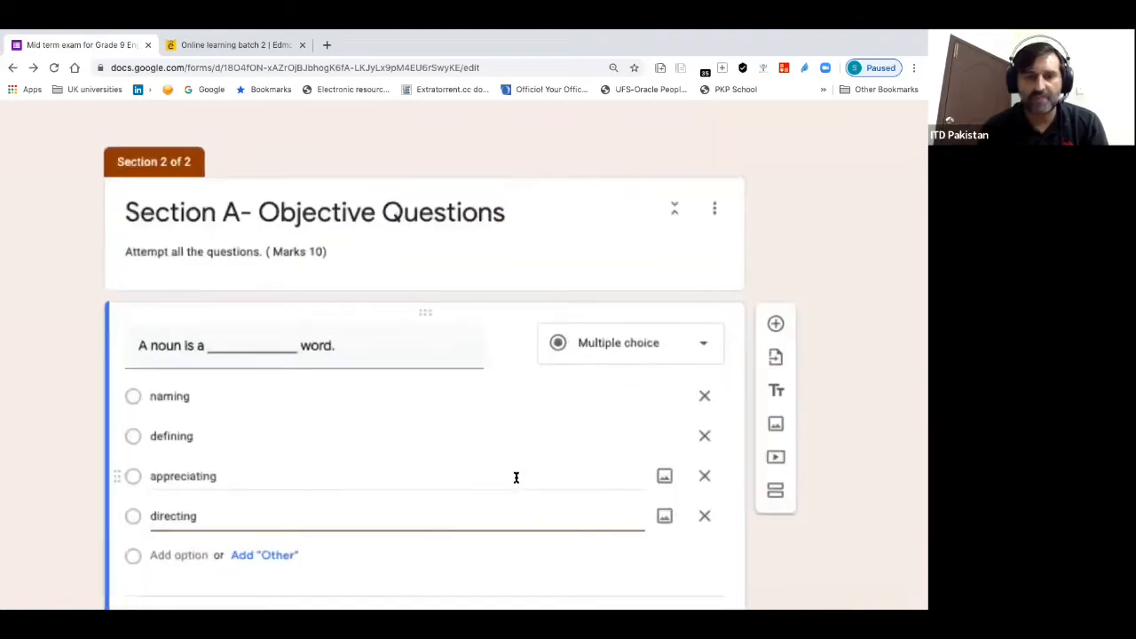
{"action": "scroll", "coordinate": [517, 479], "scroll_direction": "down", "scroll_amount": 1}
{"action": "left_click", "coordinate": [516, 479]}
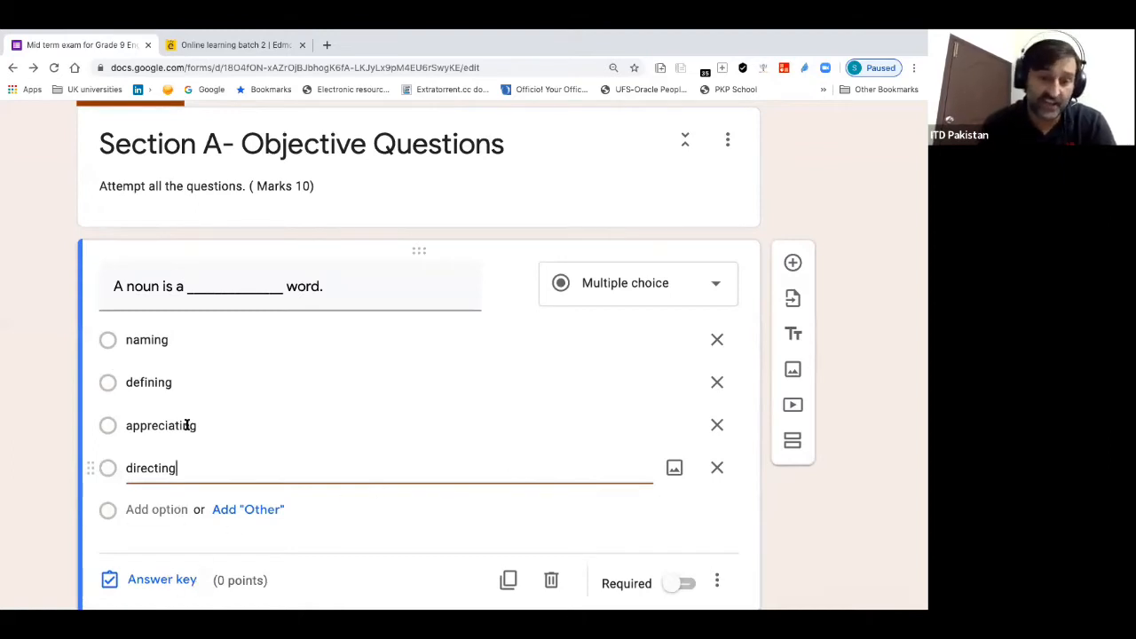
{"action": "left_click", "coordinate": [163, 579]}
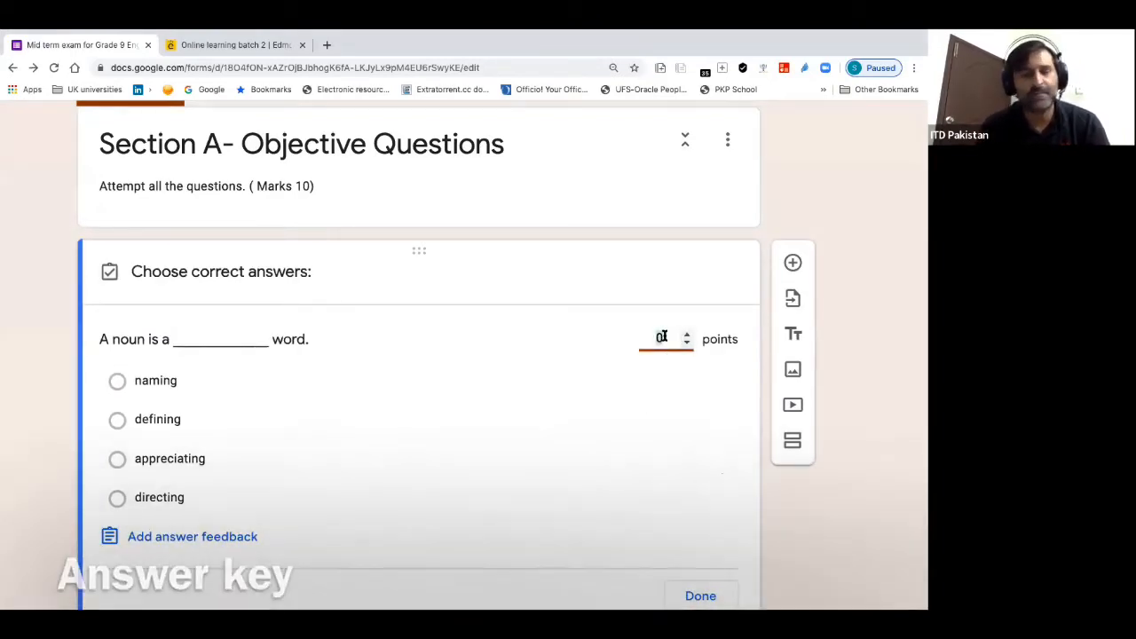
{"action": "type", "text": "1"}
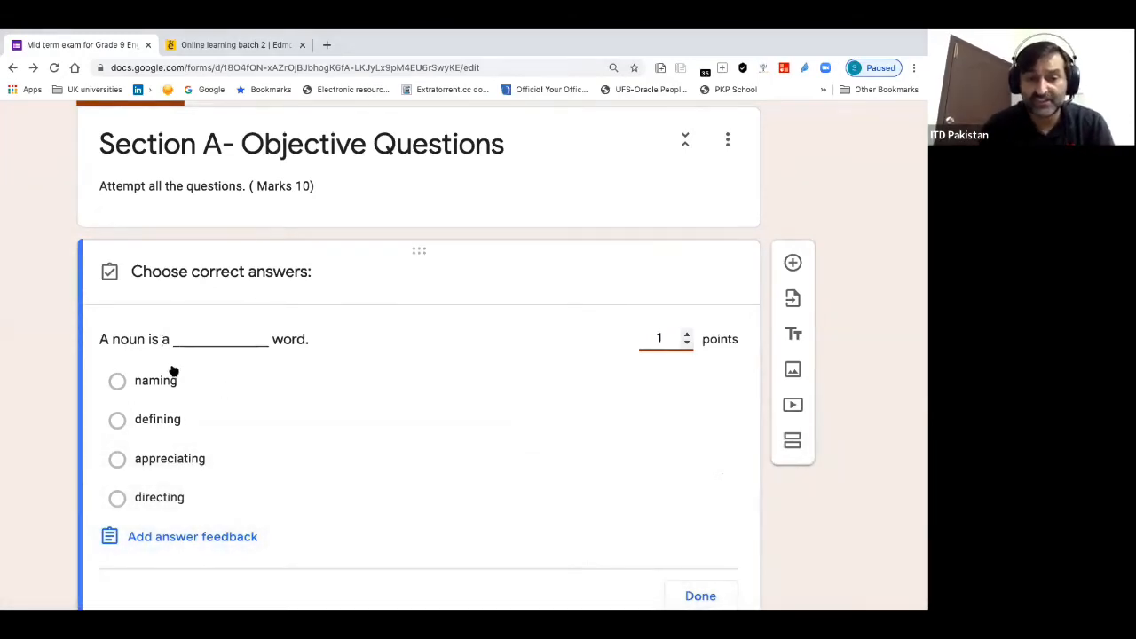
{"action": "left_click", "coordinate": [119, 382]}
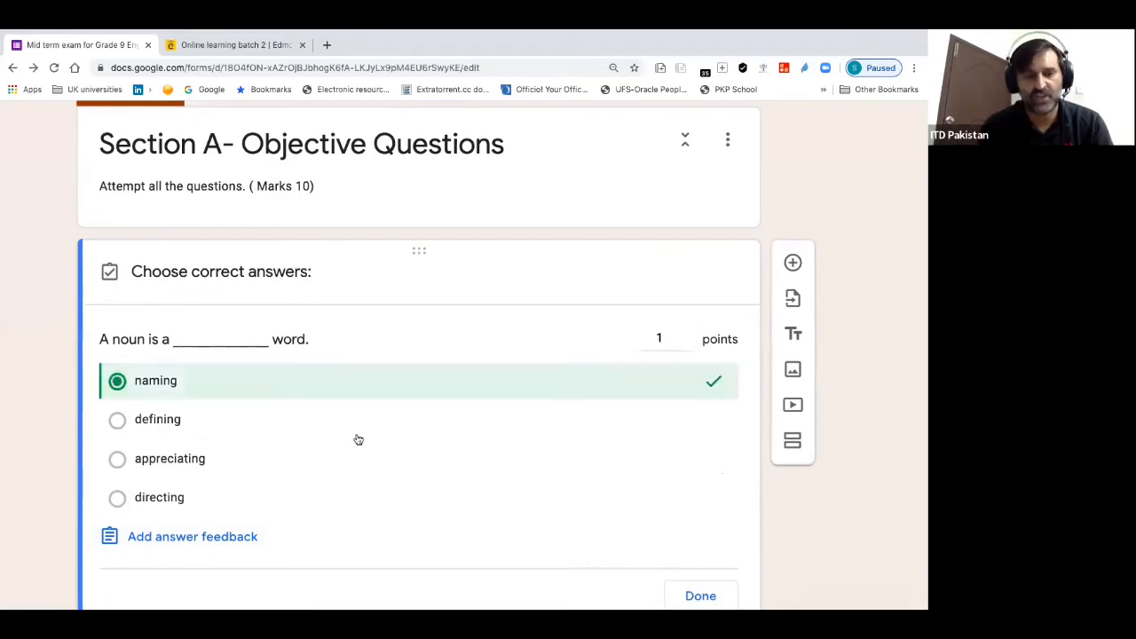
{"action": "scroll", "coordinate": [566, 474], "scroll_direction": "down", "scroll_amount": 1}
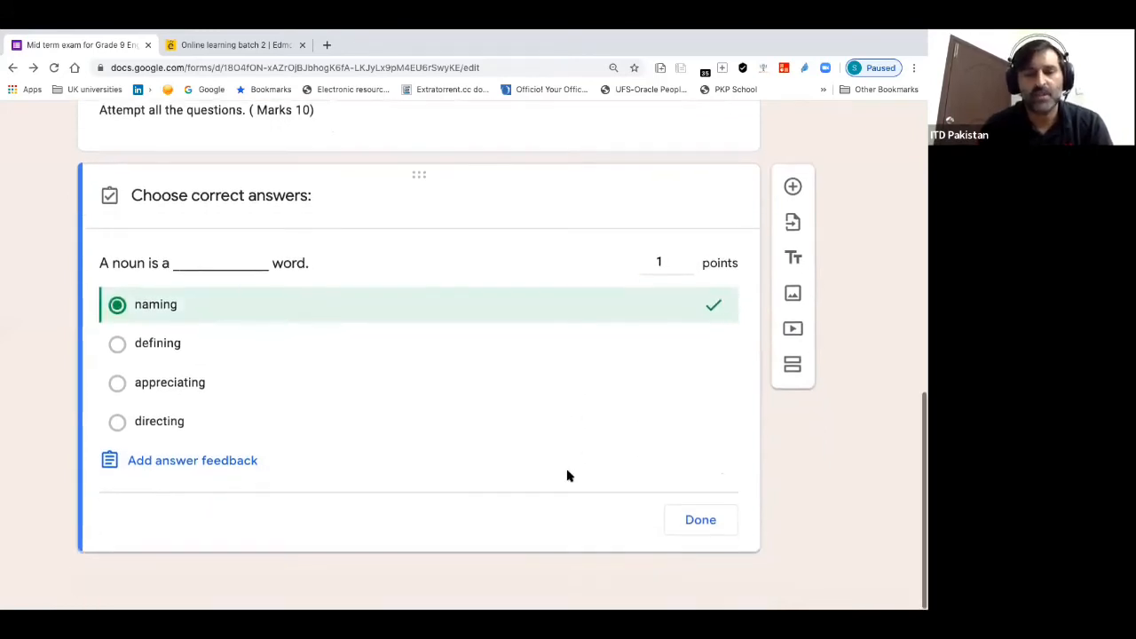
{"action": "left_click", "coordinate": [152, 396]}
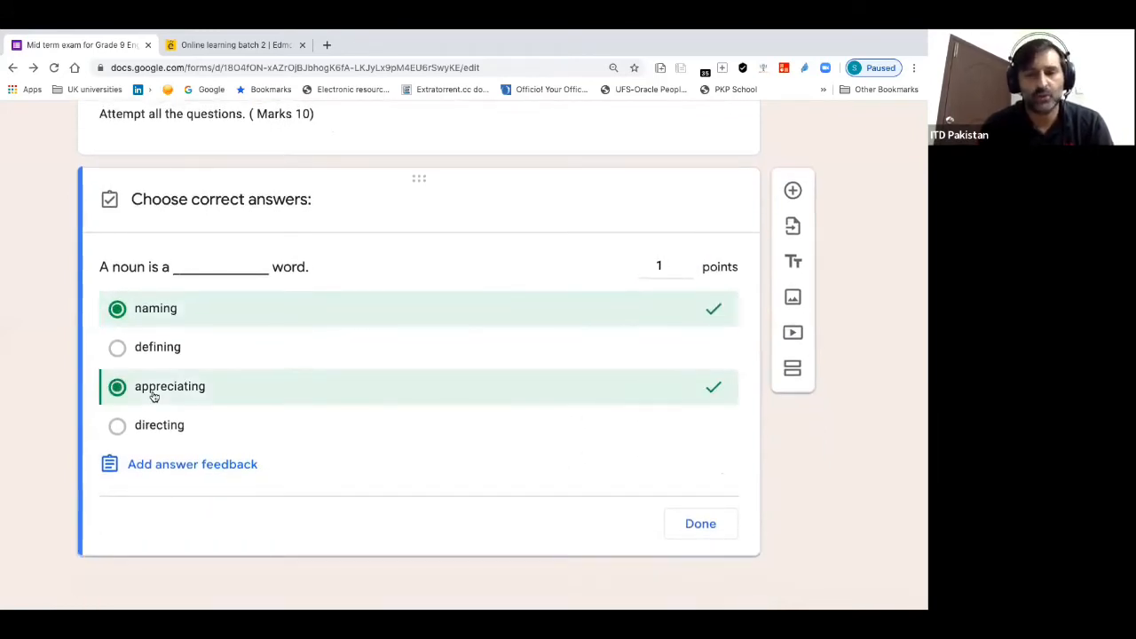
{"action": "left_click", "coordinate": [153, 396]}
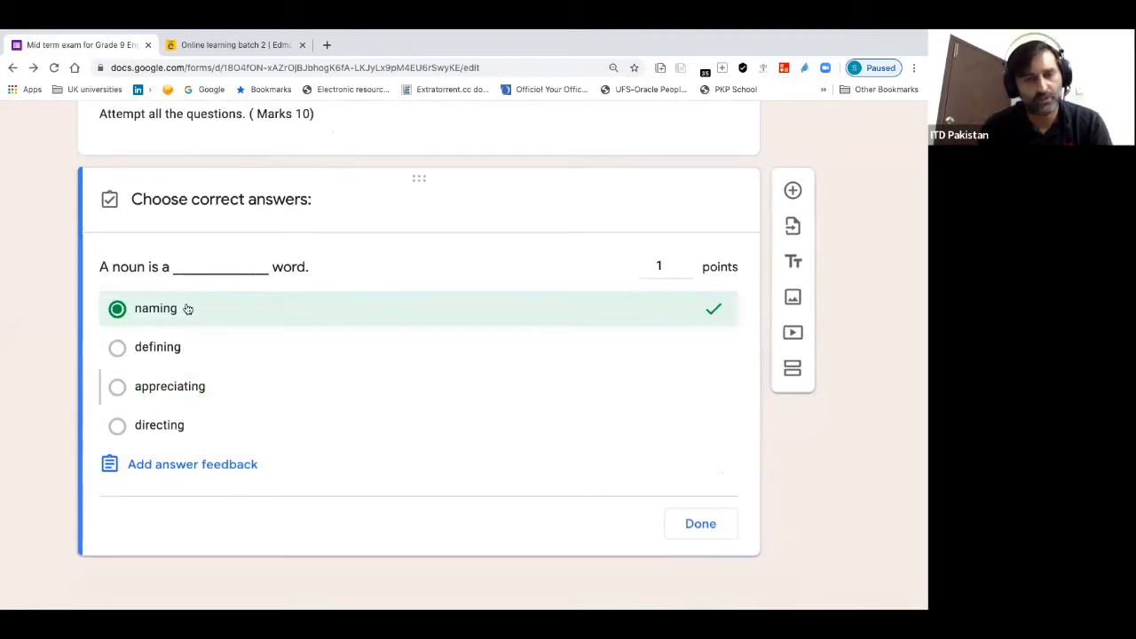
{"action": "left_click", "coordinate": [715, 528]}
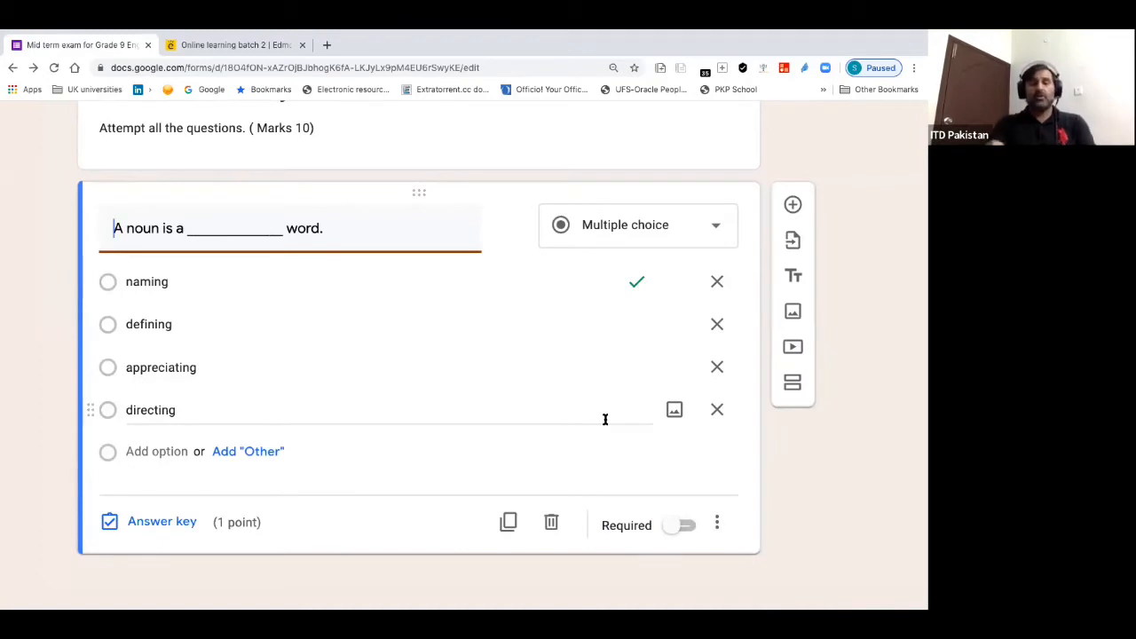
Switch the noun question's required setting on and back off twice
{"action": "left_click", "coordinate": [685, 527]}
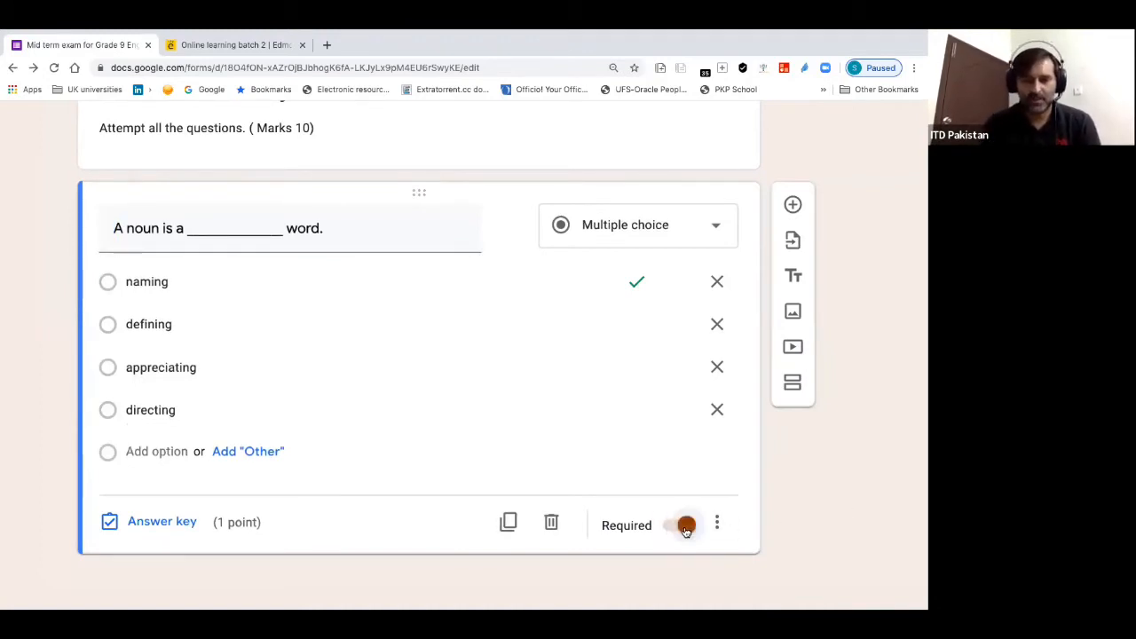
{"action": "left_click", "coordinate": [685, 527]}
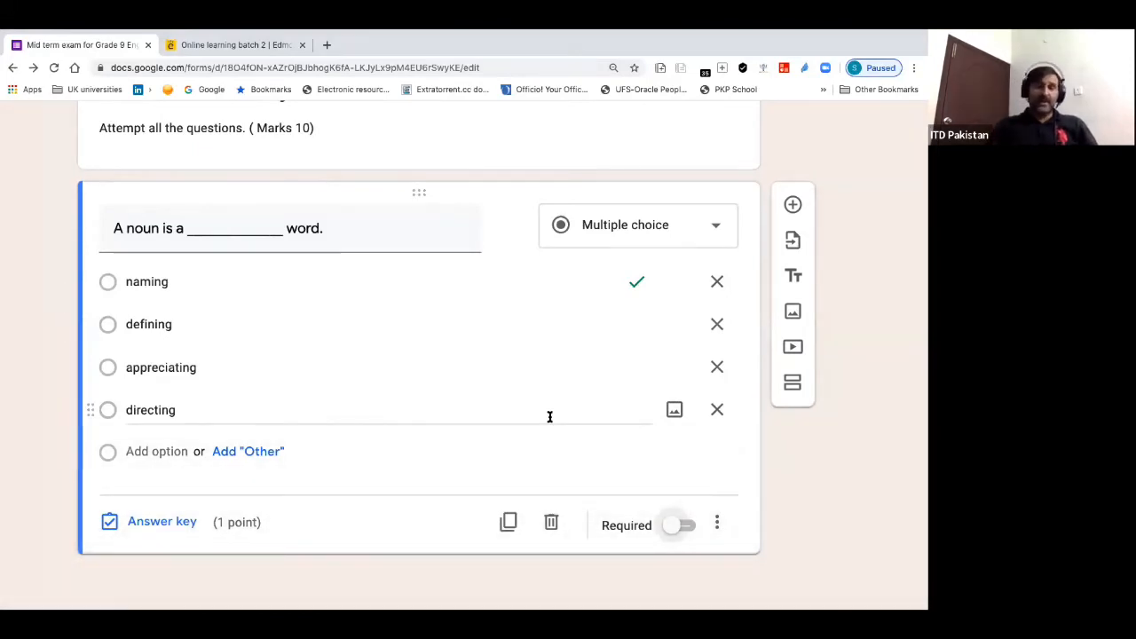
{"action": "left_click", "coordinate": [684, 526]}
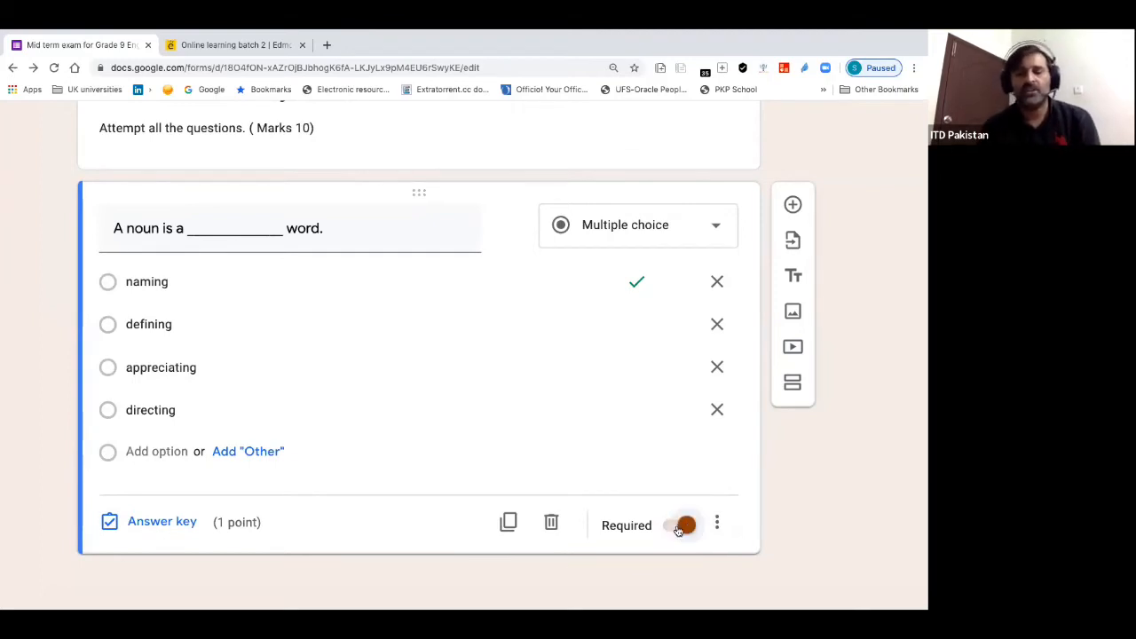
{"action": "left_click", "coordinate": [679, 527]}
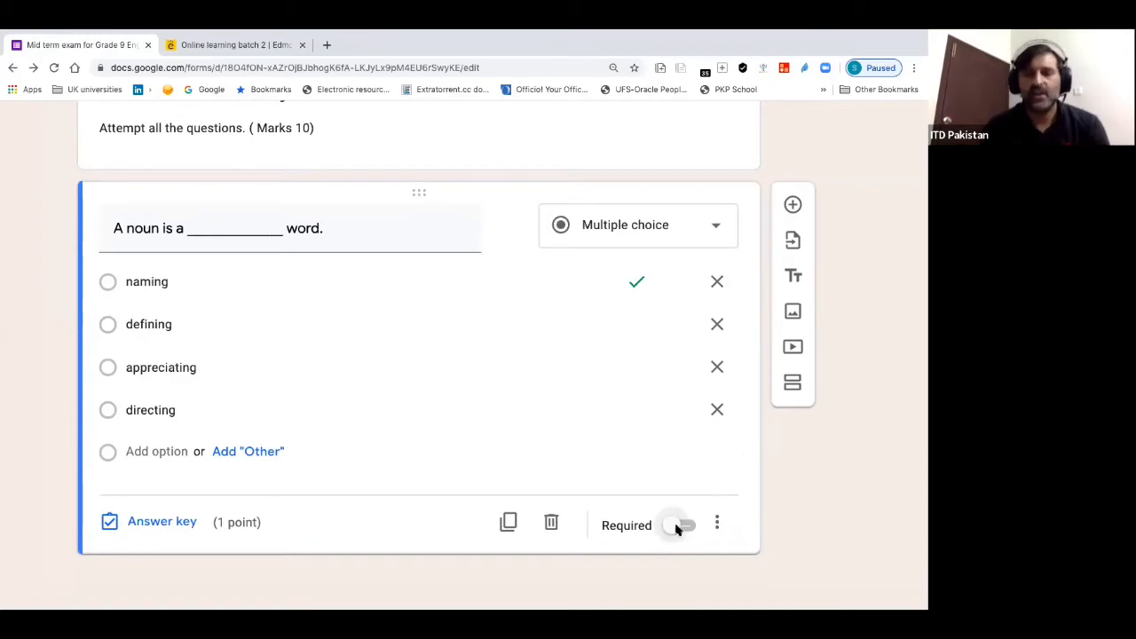
Add a new question below the noun question and set its type to Checkboxes
{"action": "left_click", "coordinate": [793, 205]}
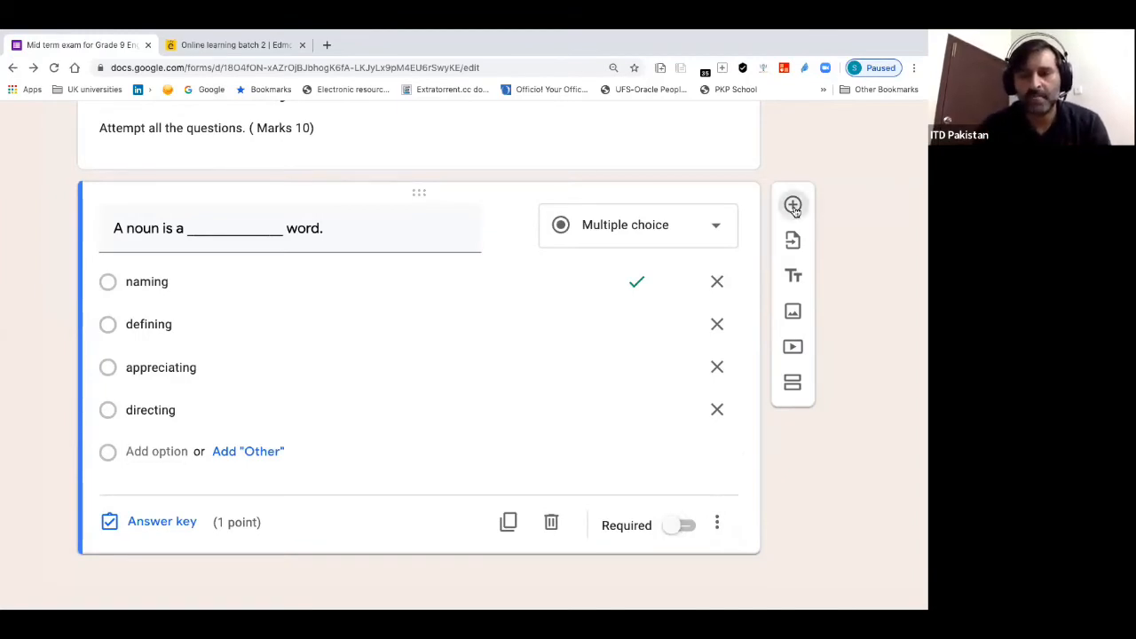
{"action": "scroll", "coordinate": [364, 442], "scroll_direction": "down", "scroll_amount": 2}
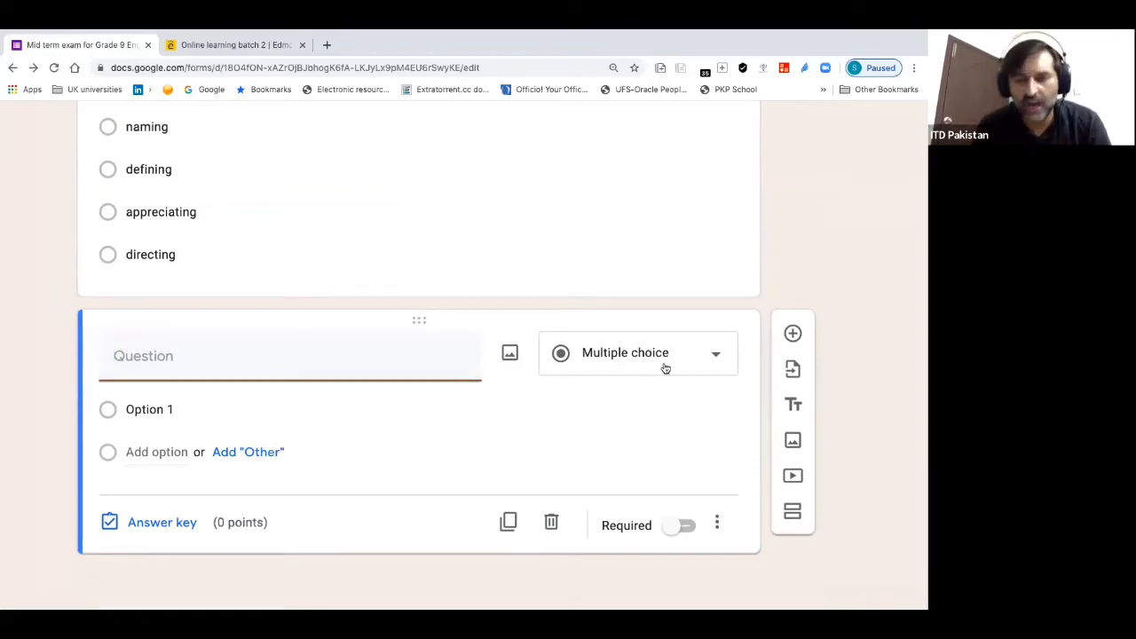
{"action": "left_click", "coordinate": [712, 360]}
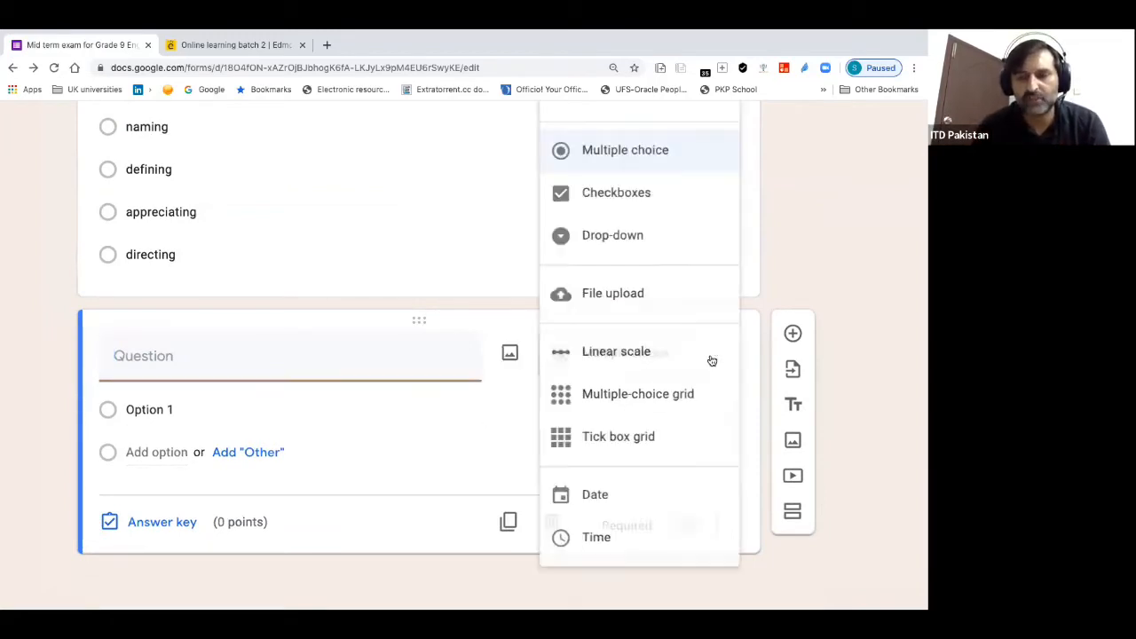
{"action": "left_click", "coordinate": [648, 196]}
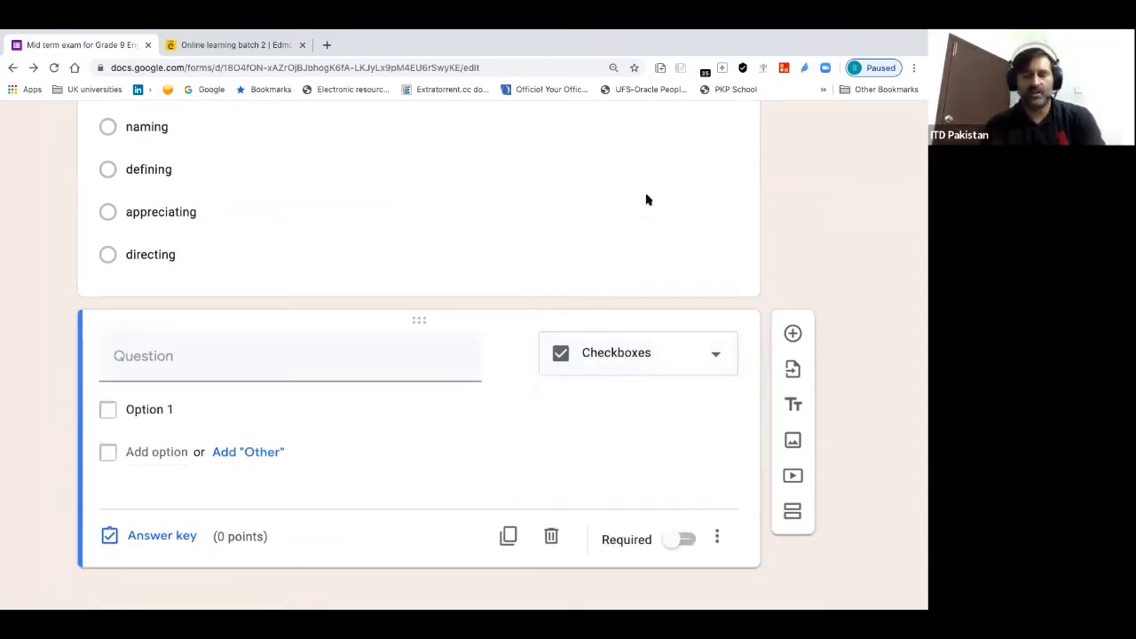
Enter "Choose the best possible answers from the following question." as the checkbox question's text
{"action": "left_click", "coordinate": [197, 368]}
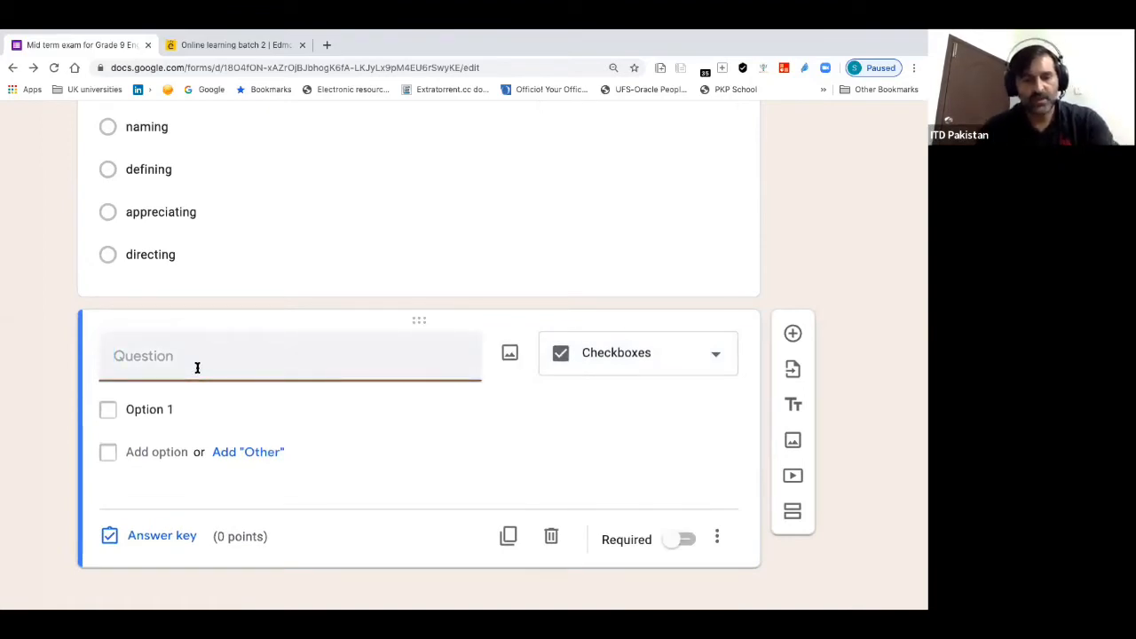
{"action": "type", "text": "Choose the "}
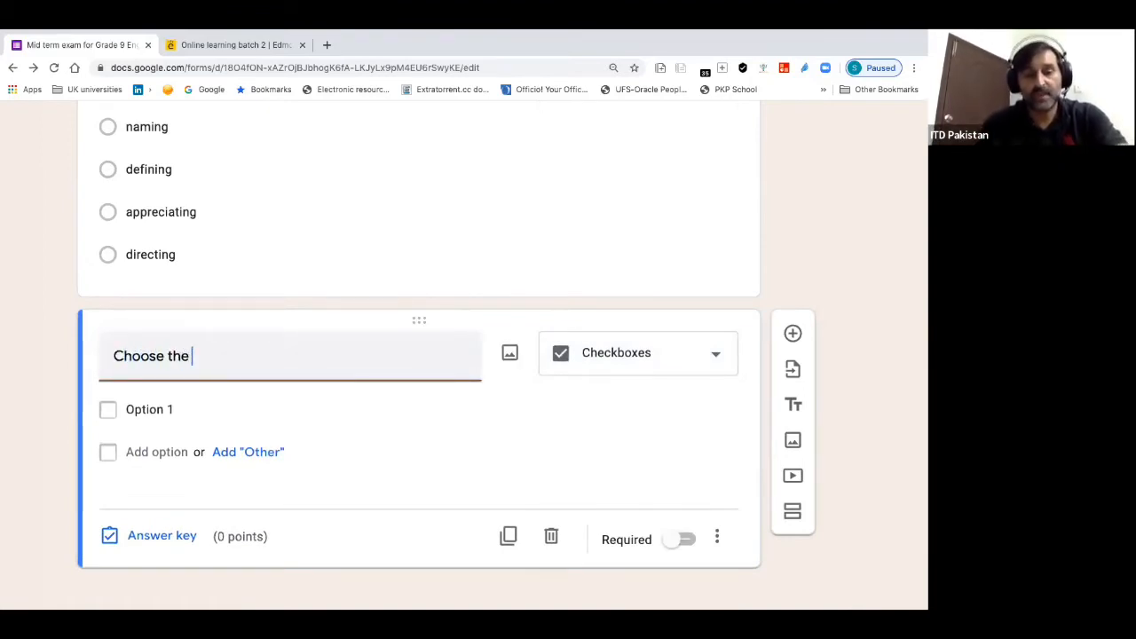
{"action": "type", "text": "best an"}
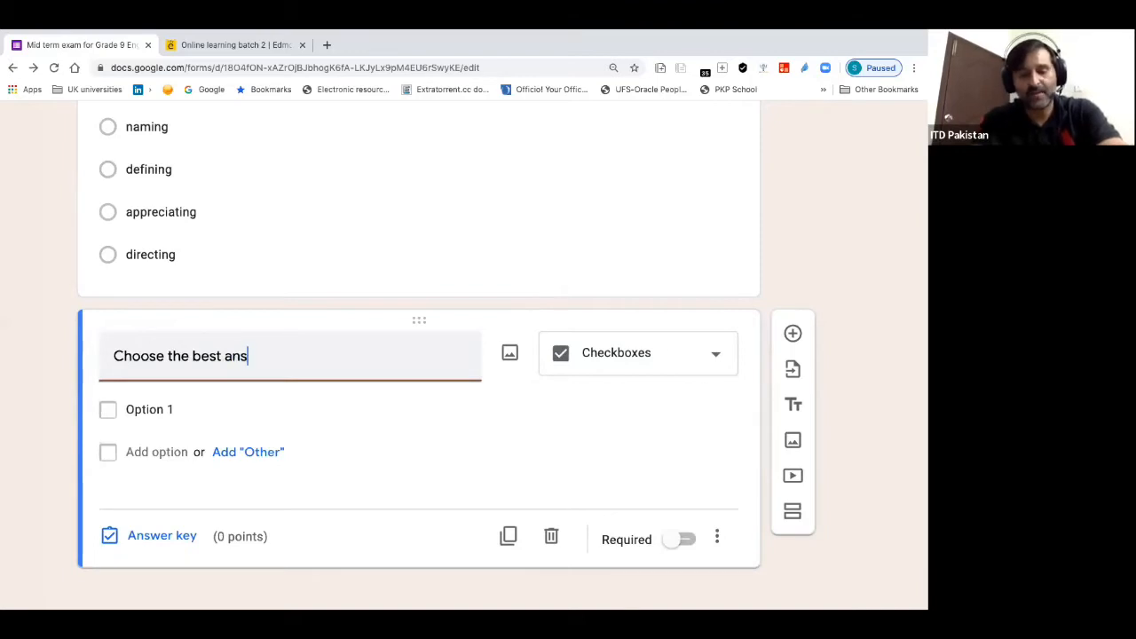
{"action": "type", "text": "s"}
{"action": "key", "text": "BackSpace"}
{"action": "key", "text": "BackSpace"}
{"action": "key", "text": "BackSpace"}
{"action": "type", "text": "possib"}
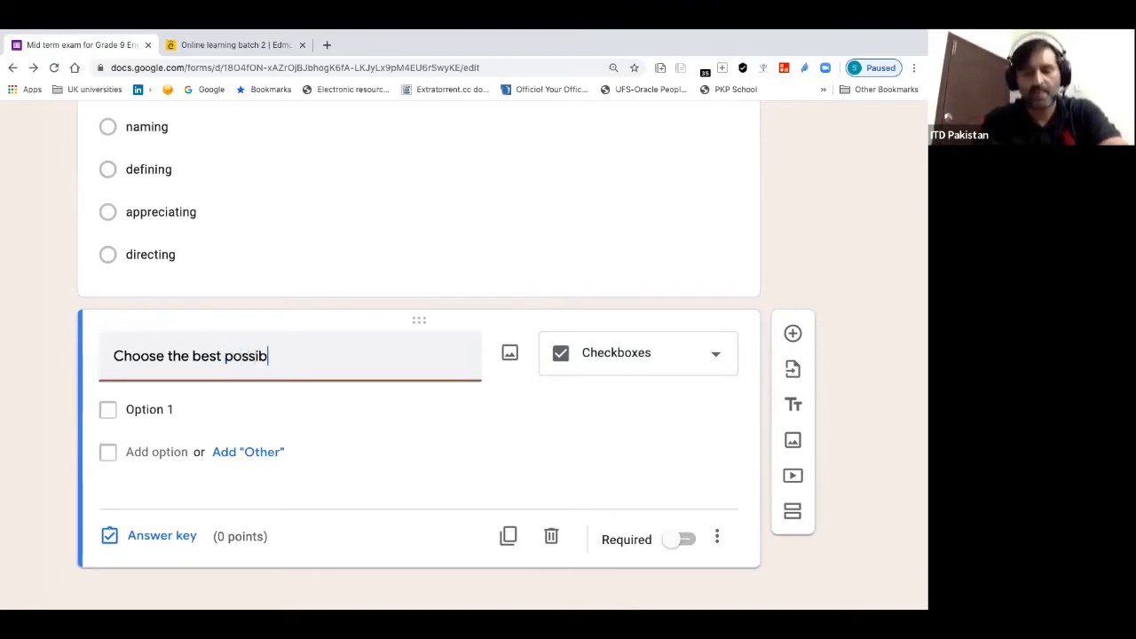
{"action": "type", "text": "le answers"}
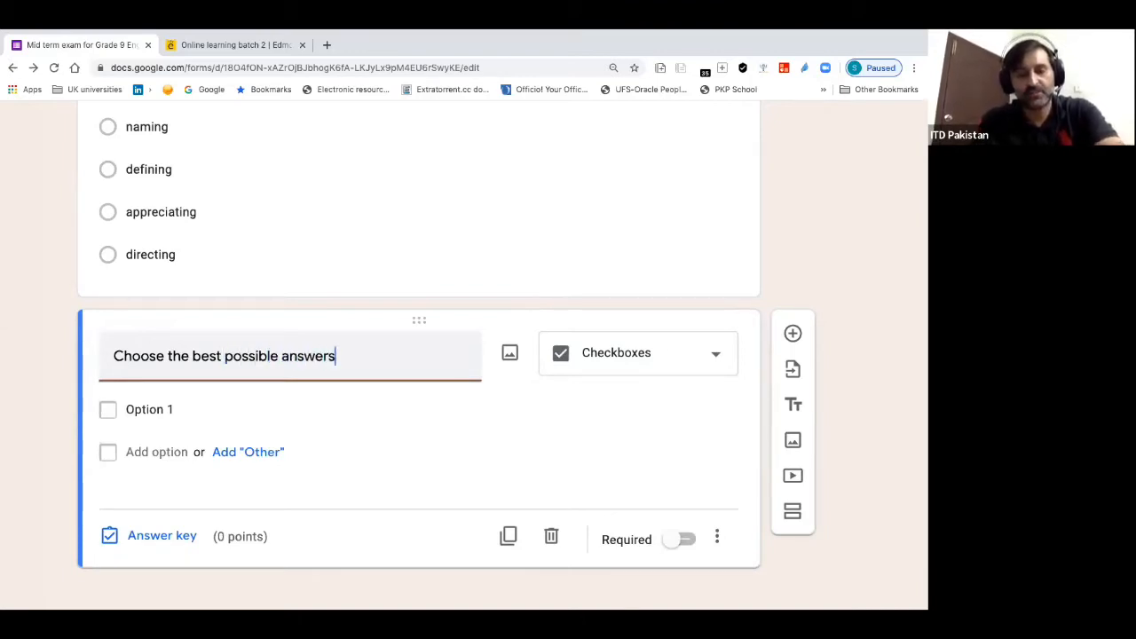
{"action": "type", "text": " from the "}
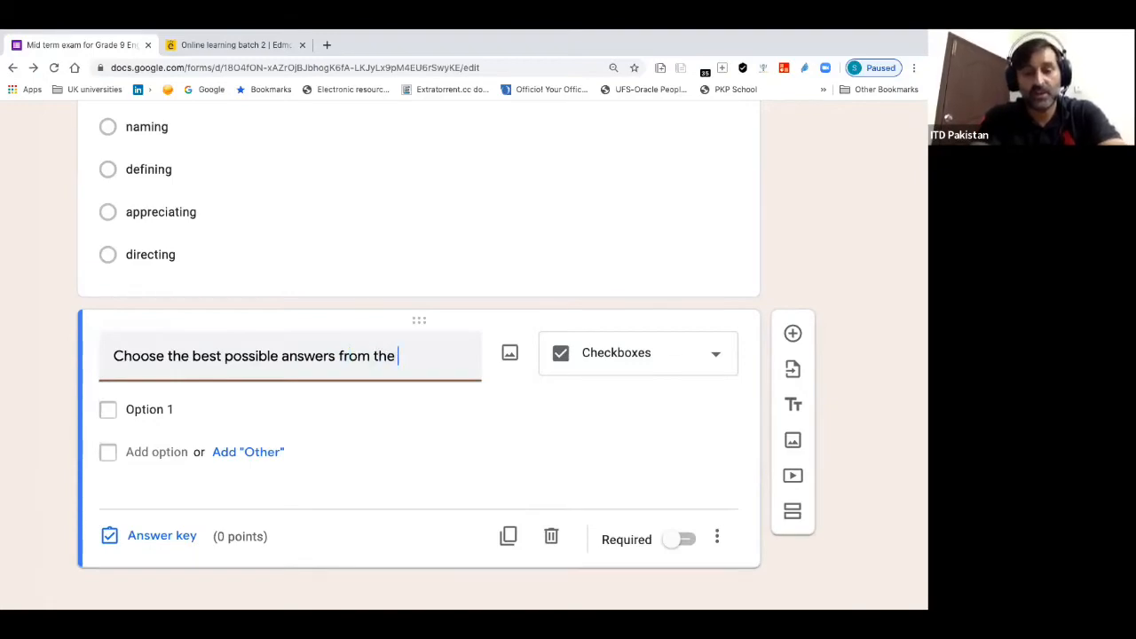
{"action": "type", "text": "follwo"}
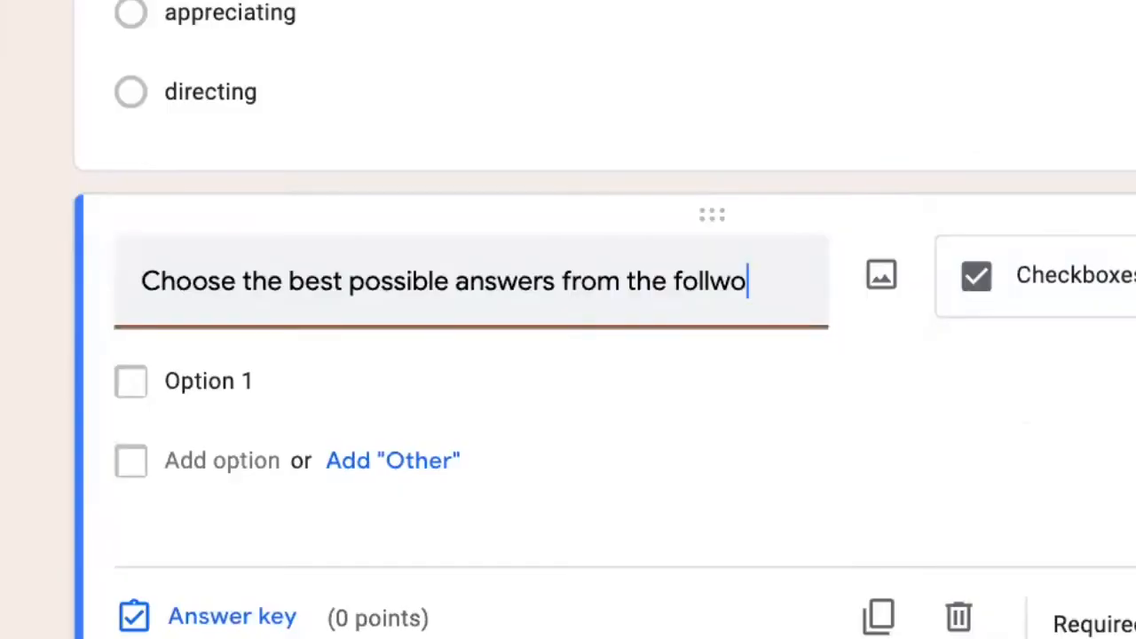
{"action": "key", "text": "BackSpace"}
{"action": "key", "text": "BackSpace"}
{"action": "type", "text": "owing "}
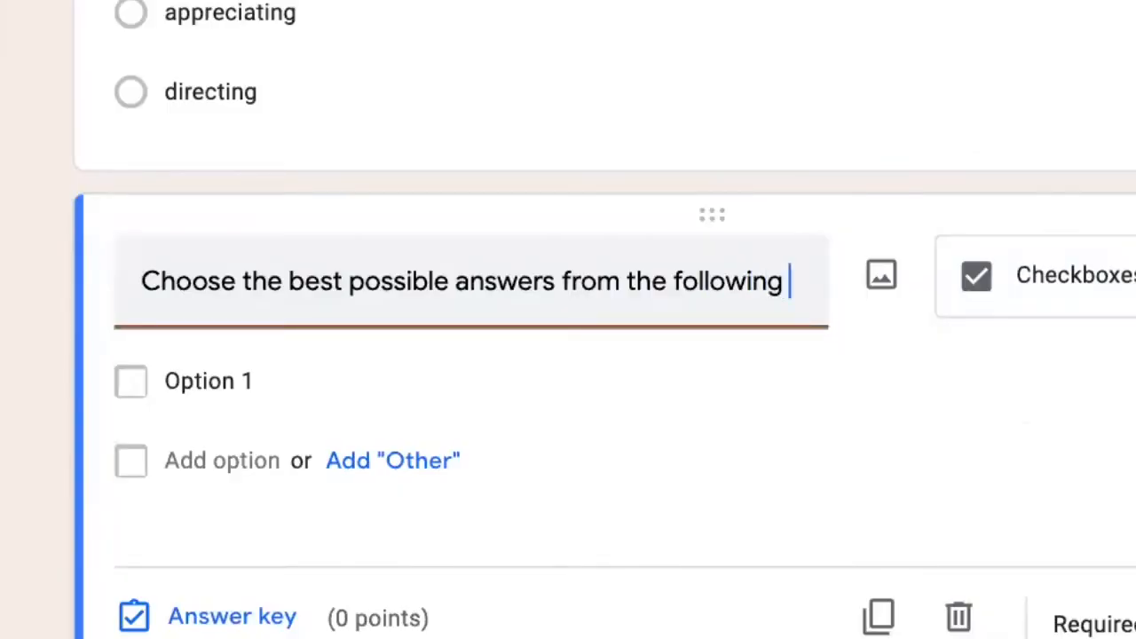
{"action": "type", "text": "question."}
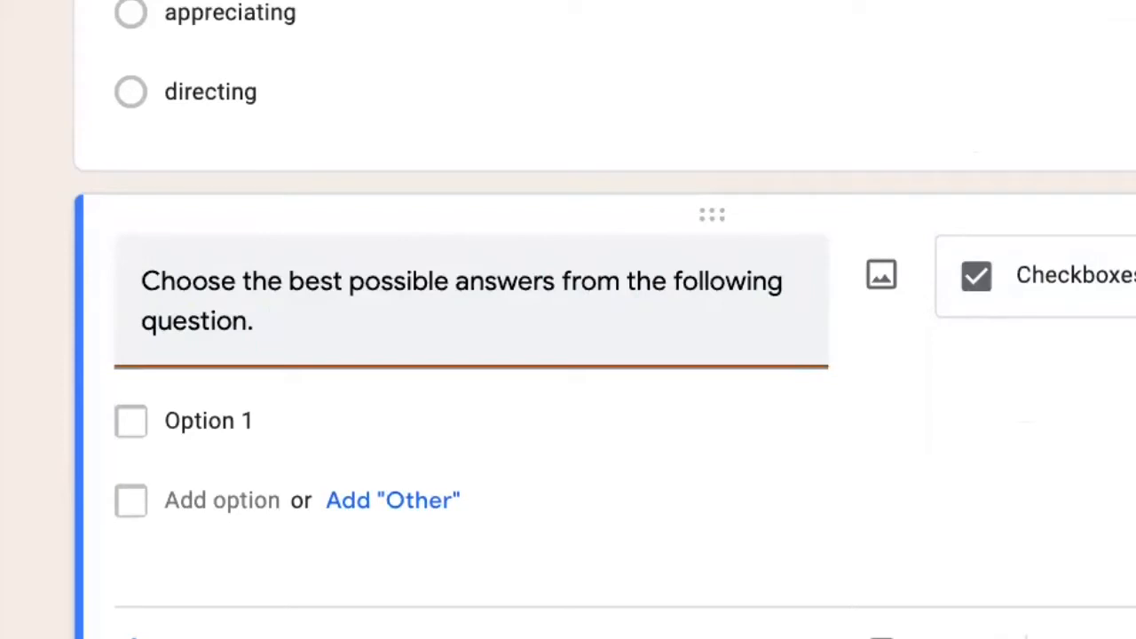
Append "Q. These are the examples of an adjective." to the checkbox question's text
{"action": "type", "text": "  Q."}
{"action": "type", "text": "Thes"}
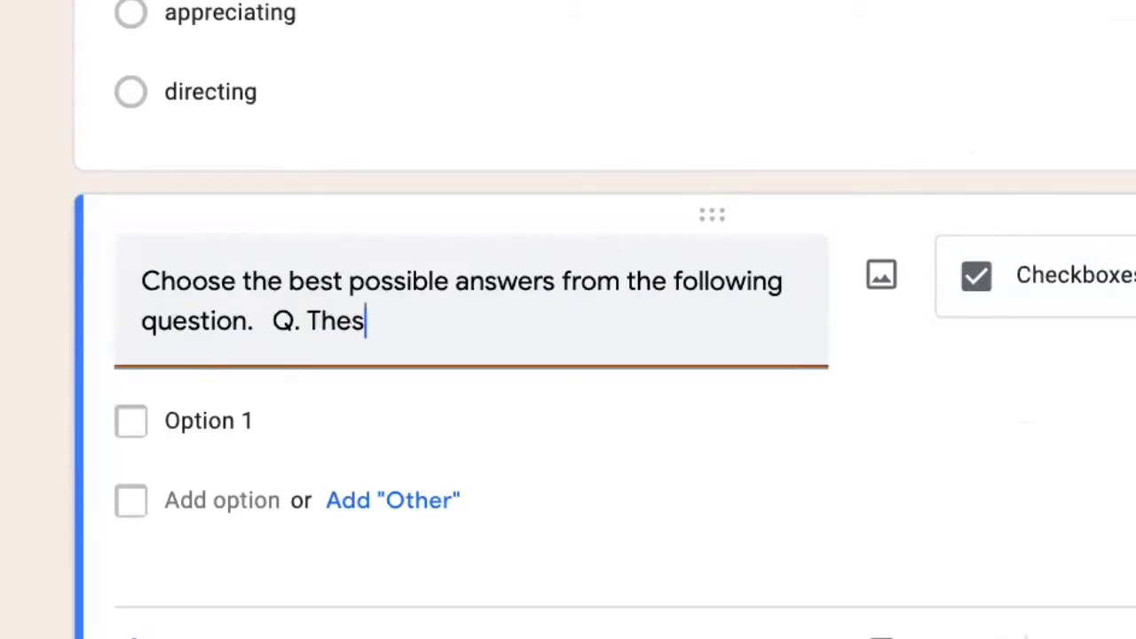
{"action": "type", "text": "e are the ex"}
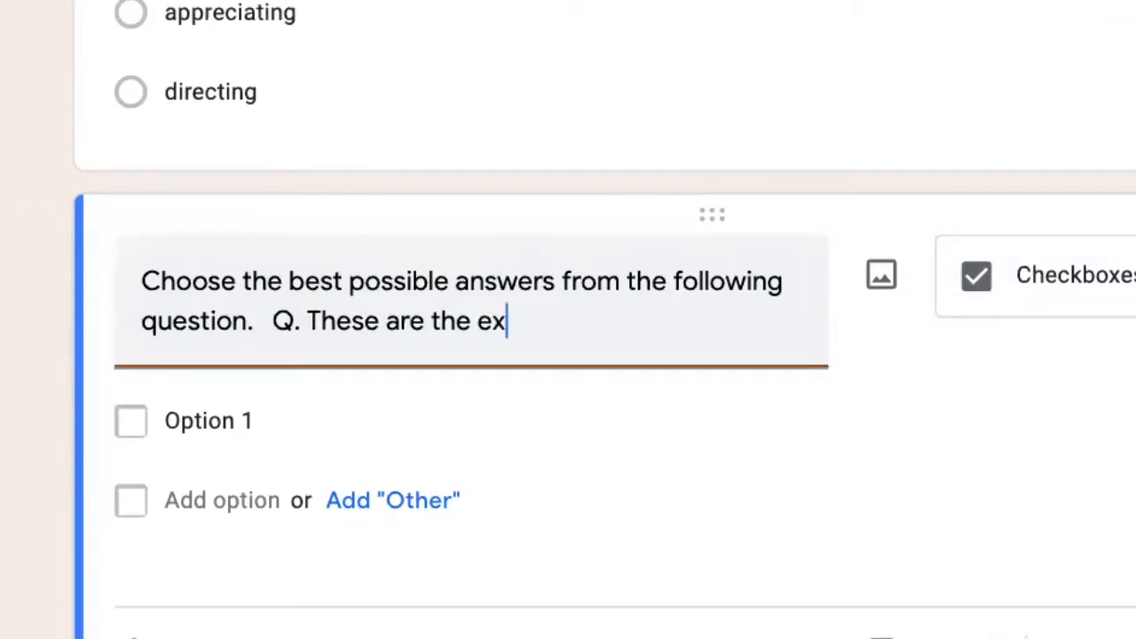
{"action": "type", "text": "amples of "}
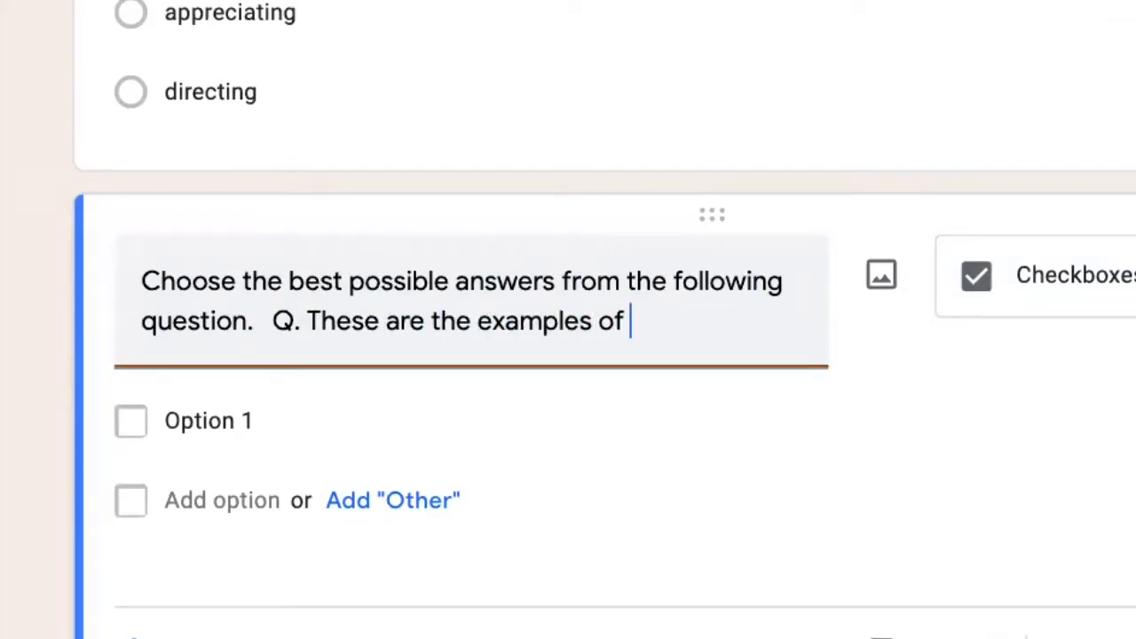
{"action": "type", "text": "adjec"}
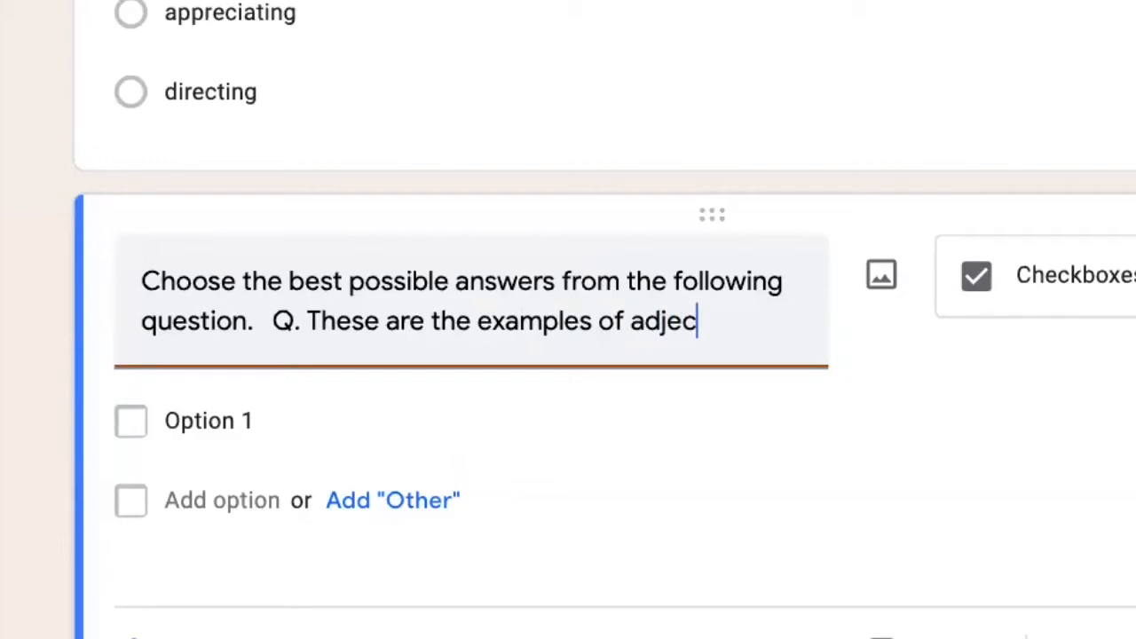
{"action": "type", "text": "tiove"}
{"action": "key", "text": "BackSpace"}
{"action": "key", "text": "BackSpace"}
{"action": "key", "text": "BackSpace"}
{"action": "type", "text": "ve"}
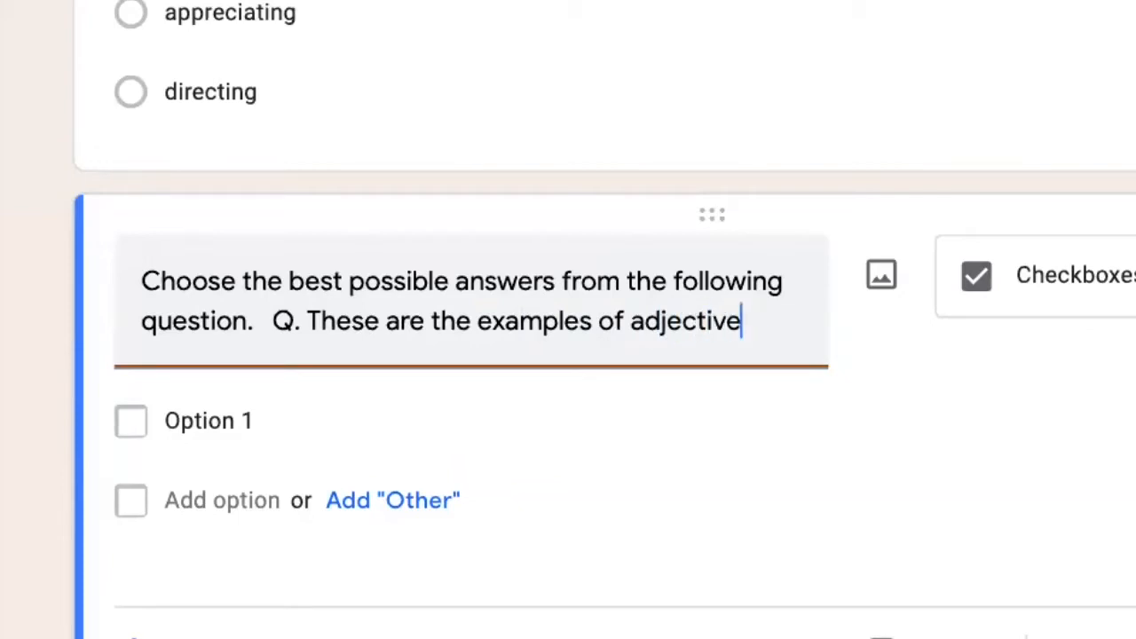
{"action": "left_click", "coordinate": [631, 320]}
{"action": "type", "text": "an"}
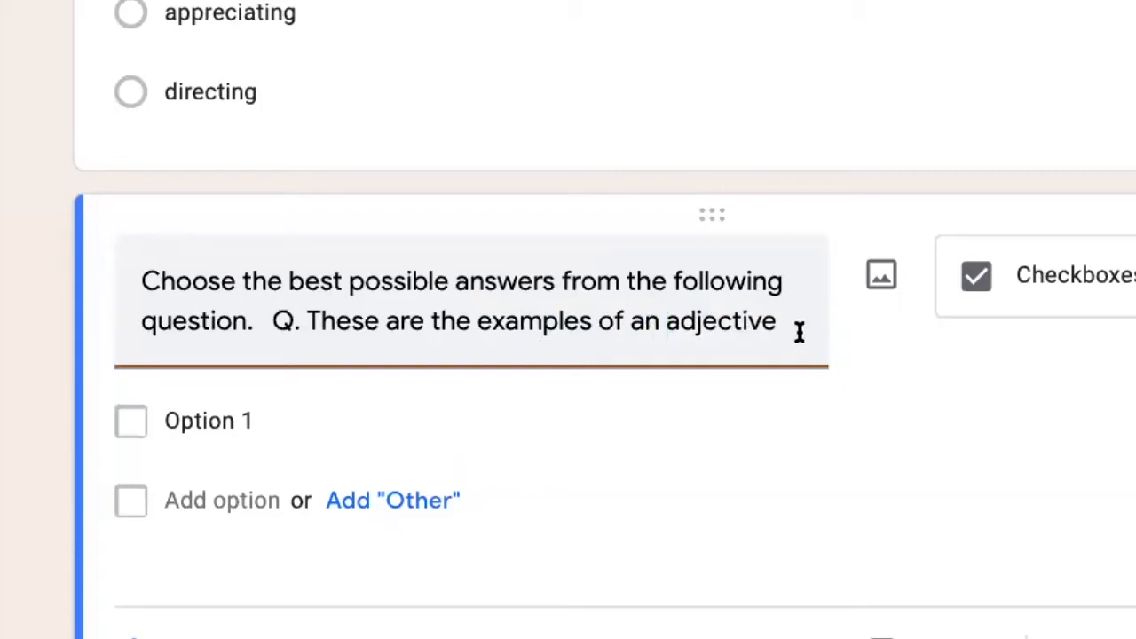
{"action": "left_click", "coordinate": [775, 353]}
{"action": "type", "text": "."}
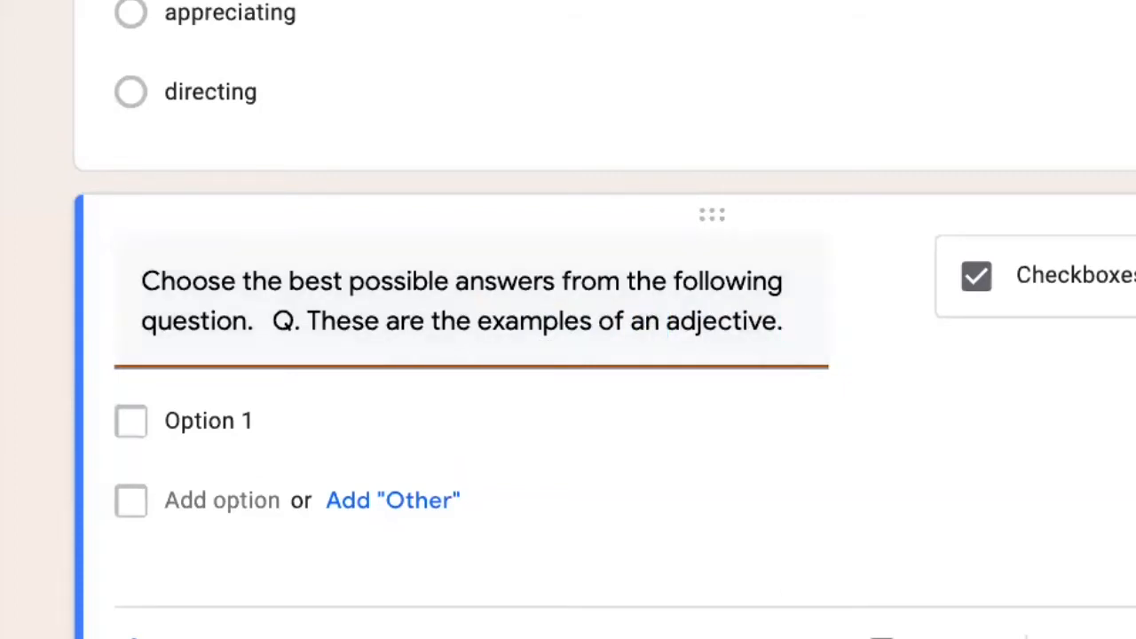
Enter "beautiful", "happy" and "go" as the first three options of the adjective checkbox question
{"action": "left_click", "coordinate": [389, 418]}
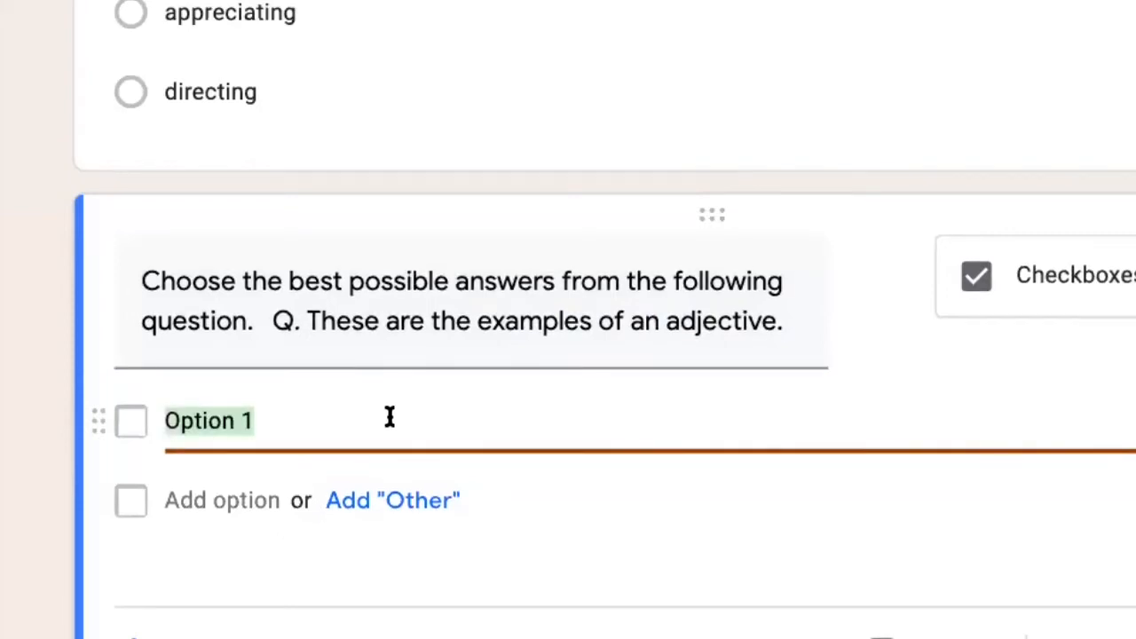
{"action": "type", "text": "beautiful"}
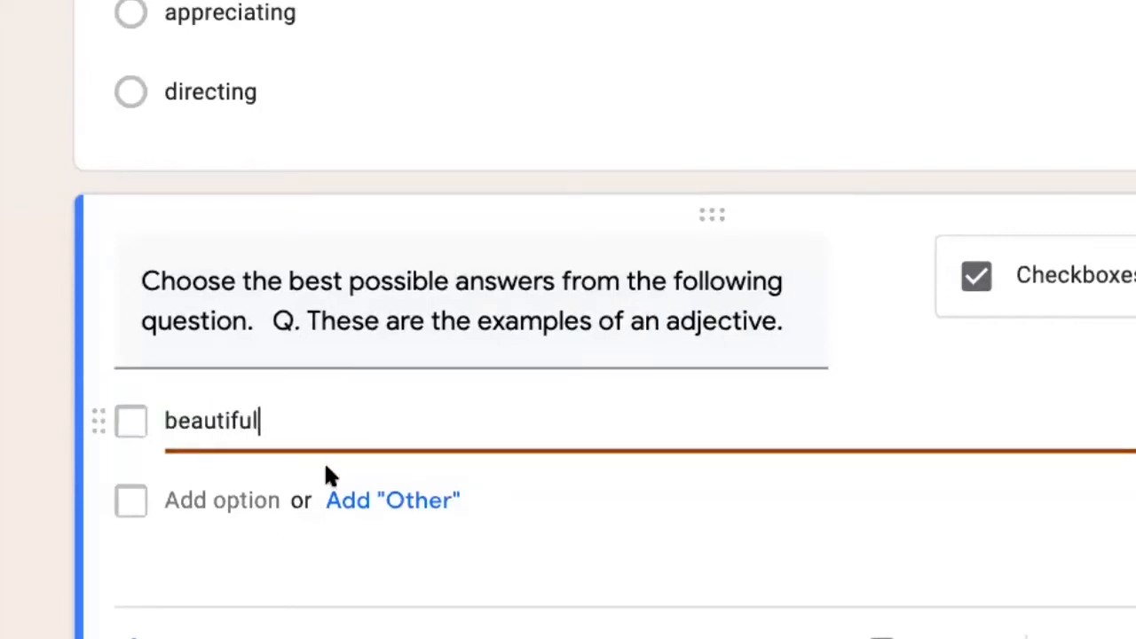
{"action": "left_click", "coordinate": [236, 501]}
{"action": "type", "text": "ha"}
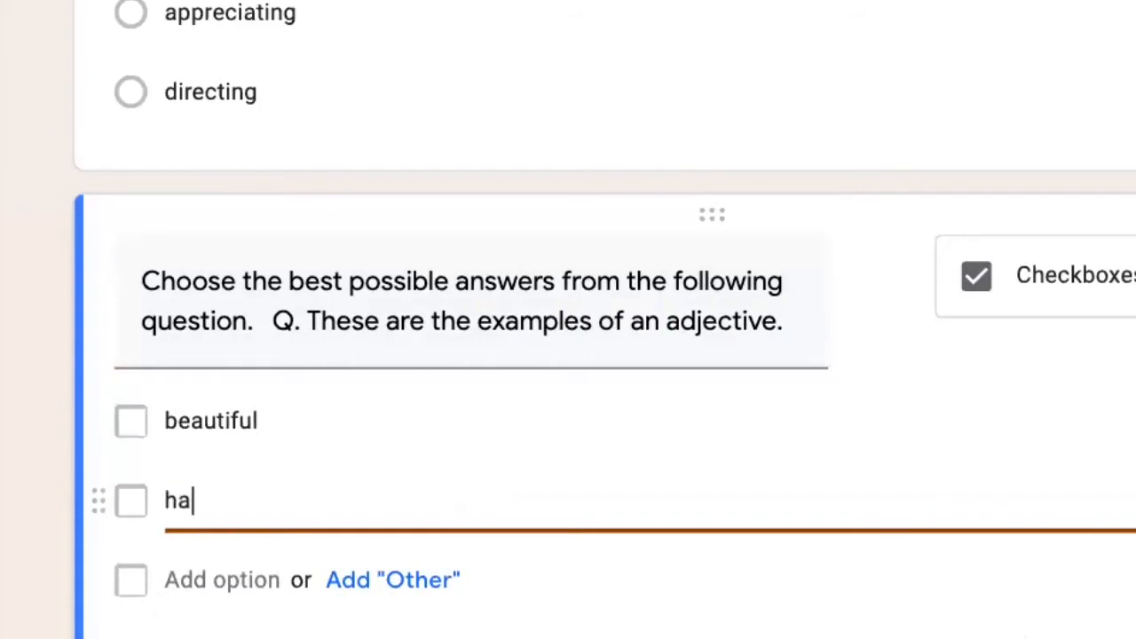
{"action": "type", "text": "ppy"}
{"action": "left_click", "coordinate": [218, 581]}
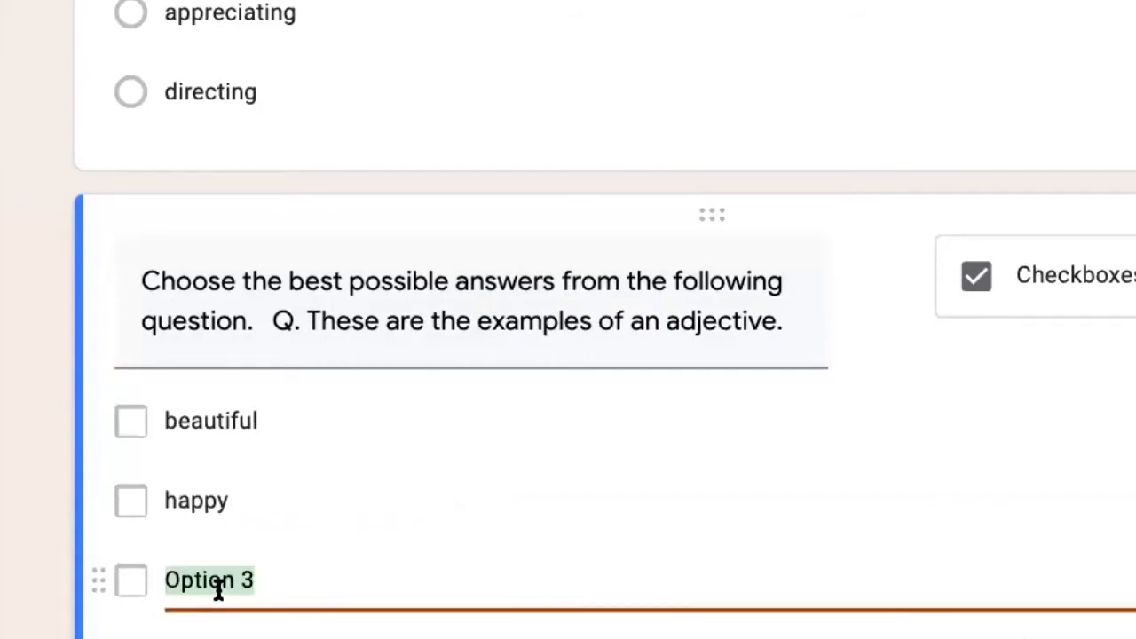
{"action": "type", "text": "go"}
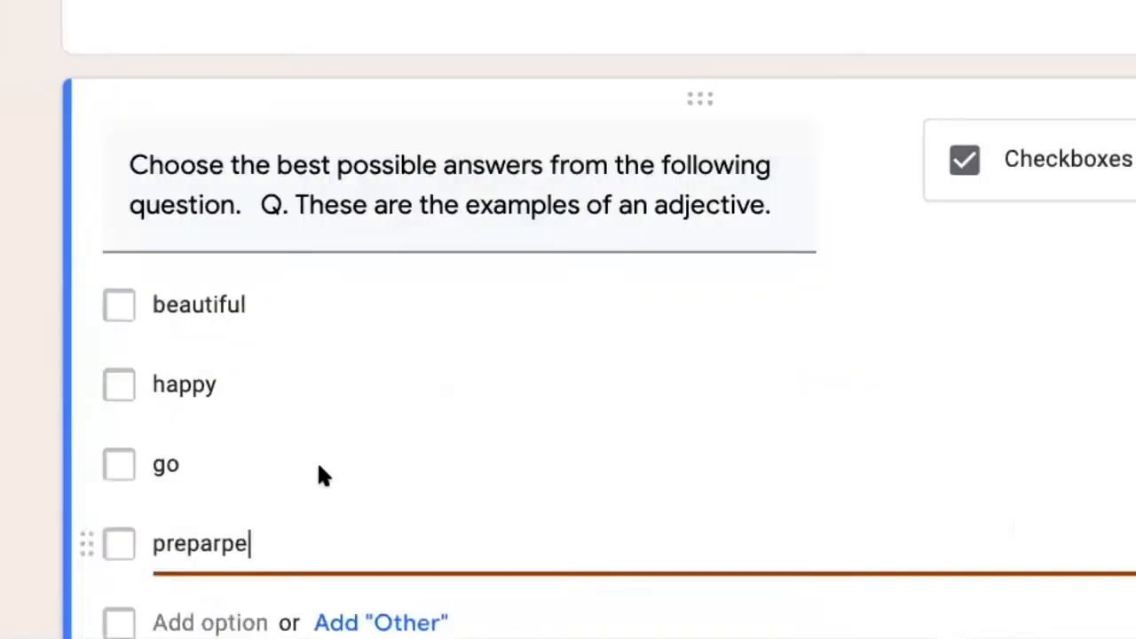
Correct the fourth option's spelling to "prepare" and add "nice" and "ugly" as further options of the adjective question
{"action": "scroll", "coordinate": [322, 457], "scroll_direction": "down", "scroll_amount": 3}
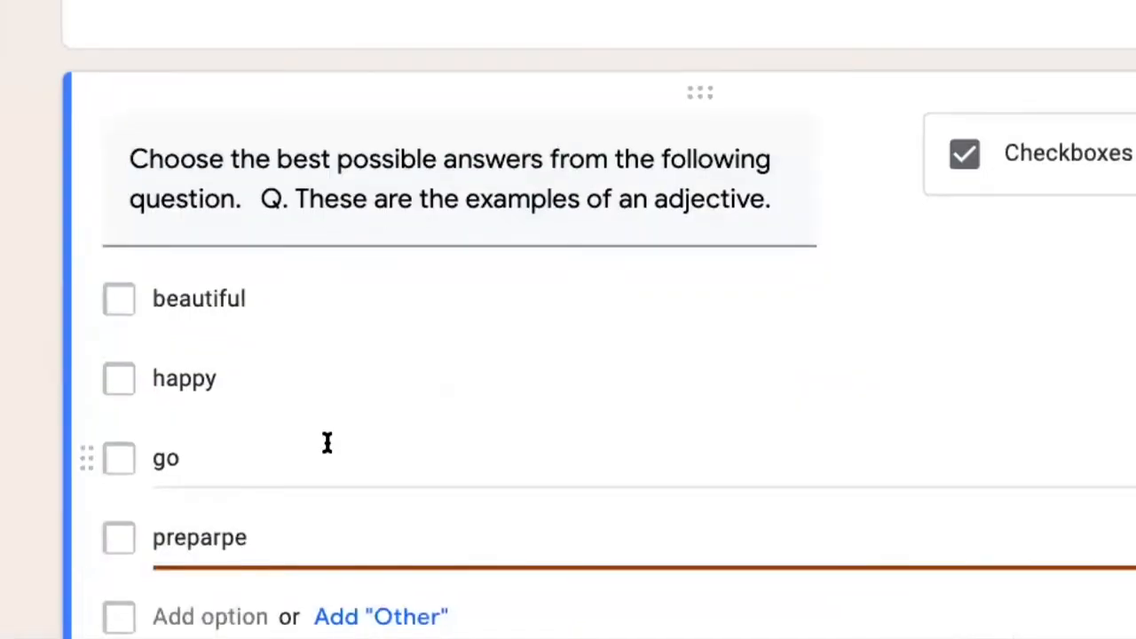
{"action": "left_click", "coordinate": [326, 453]}
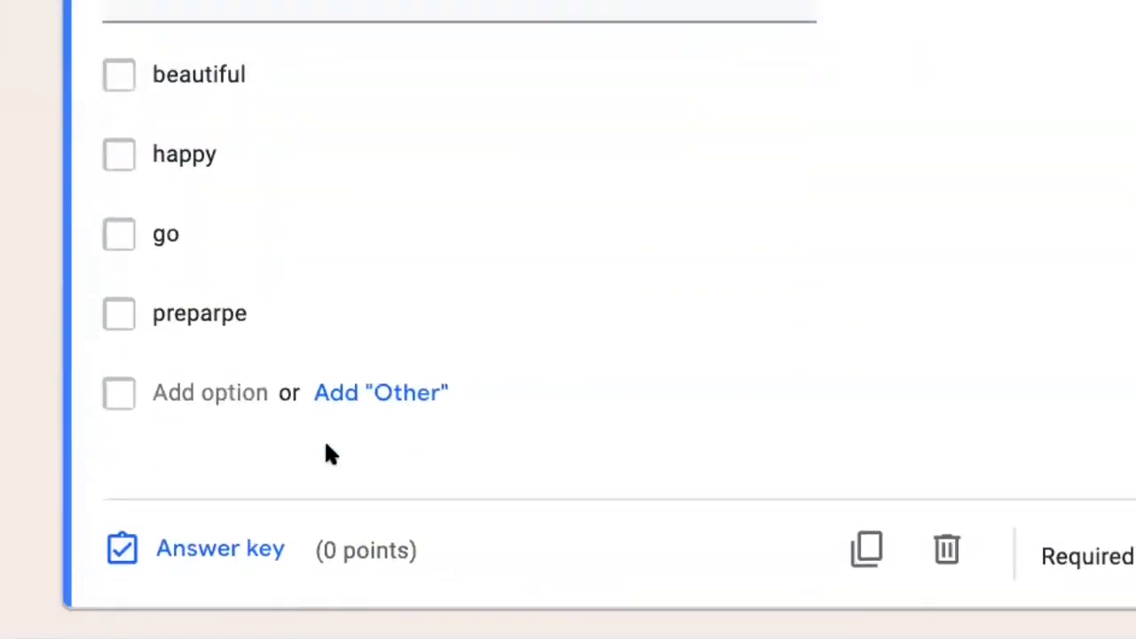
{"action": "double_click", "coordinate": [241, 310]}
{"action": "type", "text": "prepare"}
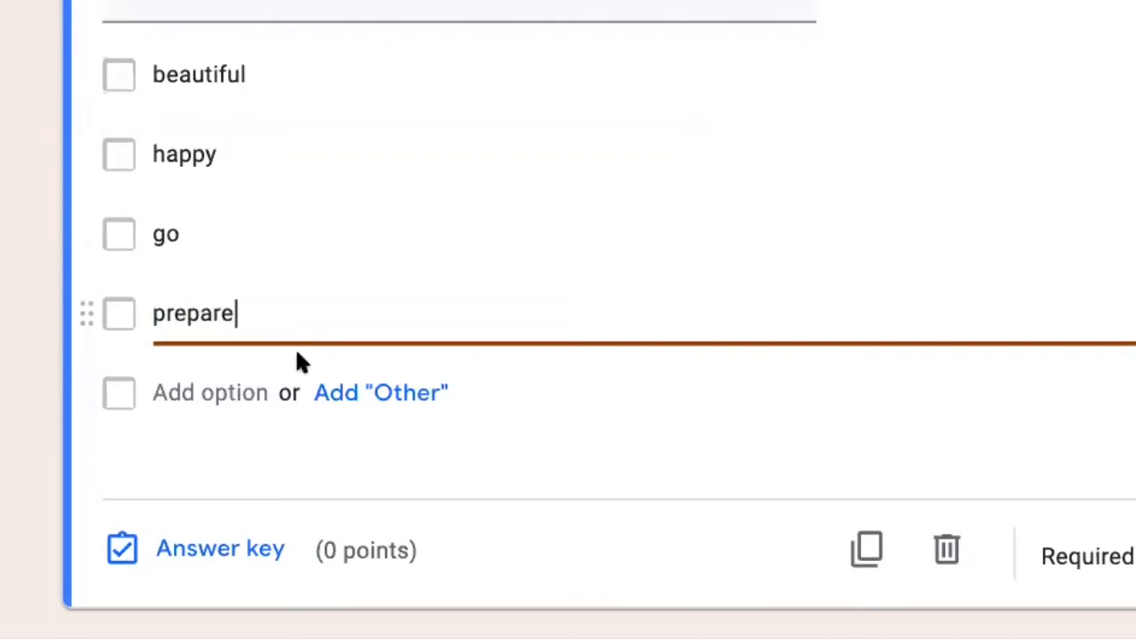
{"action": "left_click", "coordinate": [234, 391]}
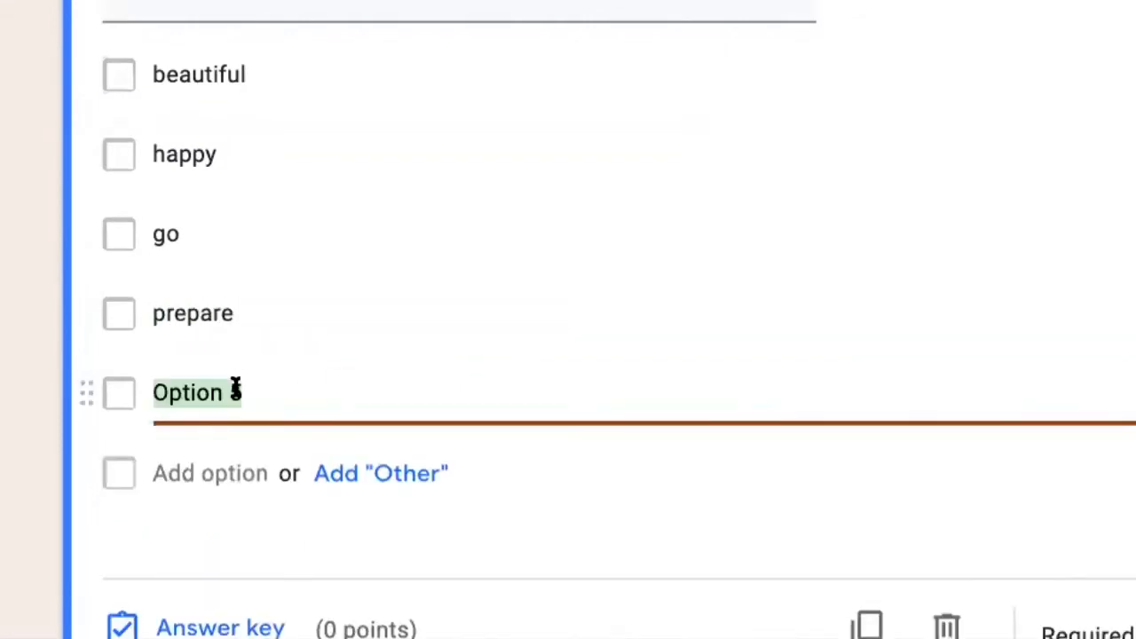
{"action": "type", "text": "nice"}
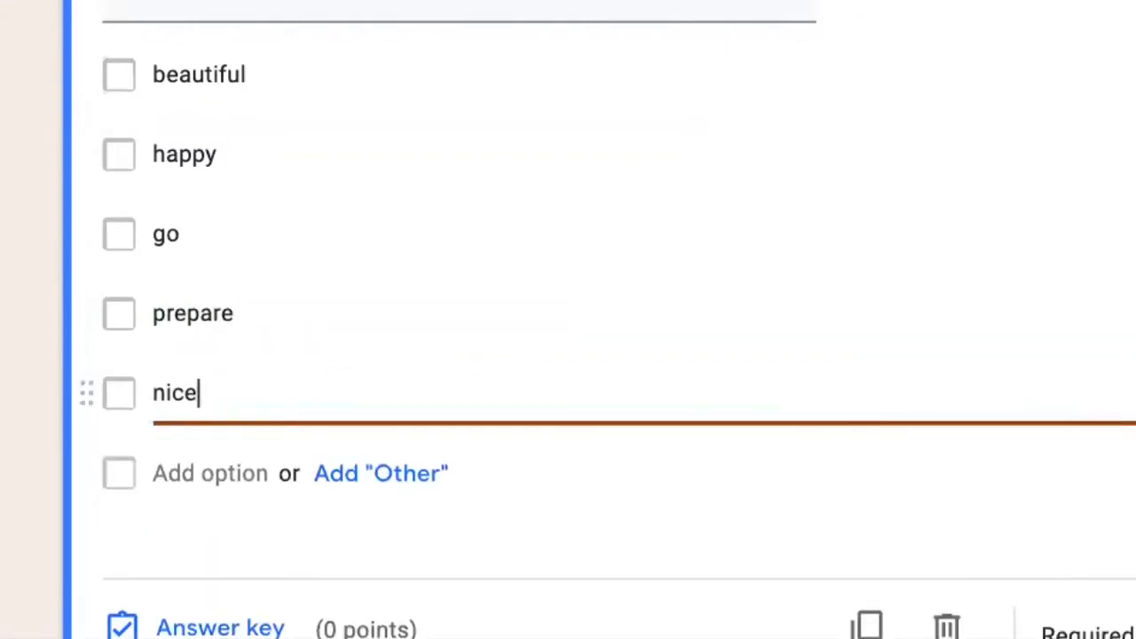
{"action": "left_click", "coordinate": [213, 470]}
{"action": "type", "text": "ugly"}
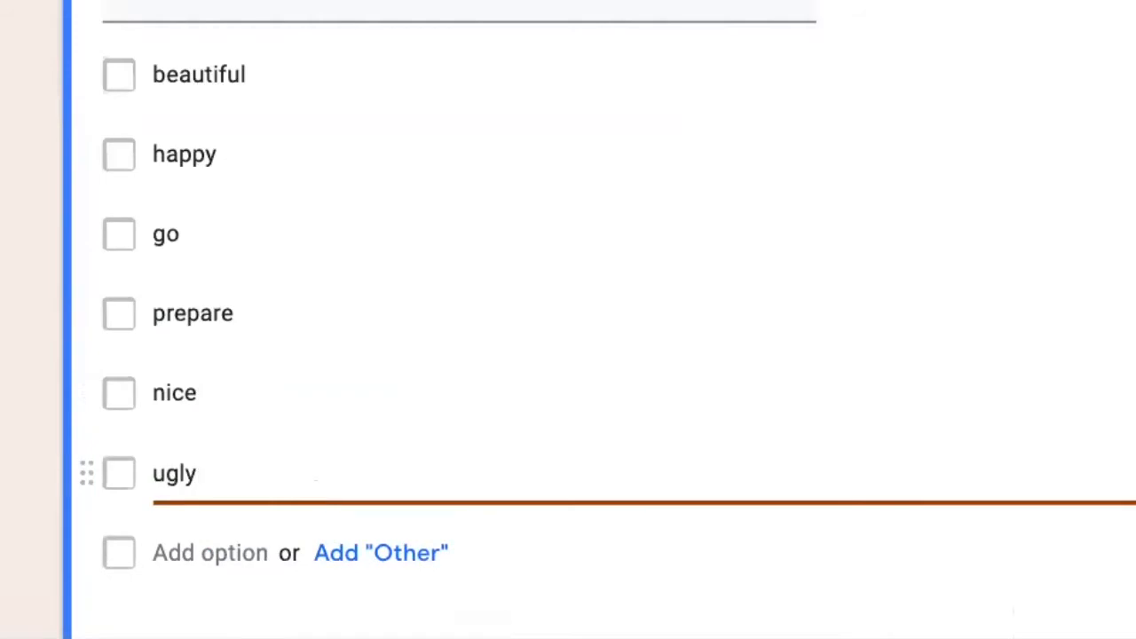
Set the adjective question's answer key to 3 points with beautiful, happy, nice and ugly as correct answers
{"action": "scroll", "coordinate": [731, 364], "scroll_direction": "down", "scroll_amount": 3}
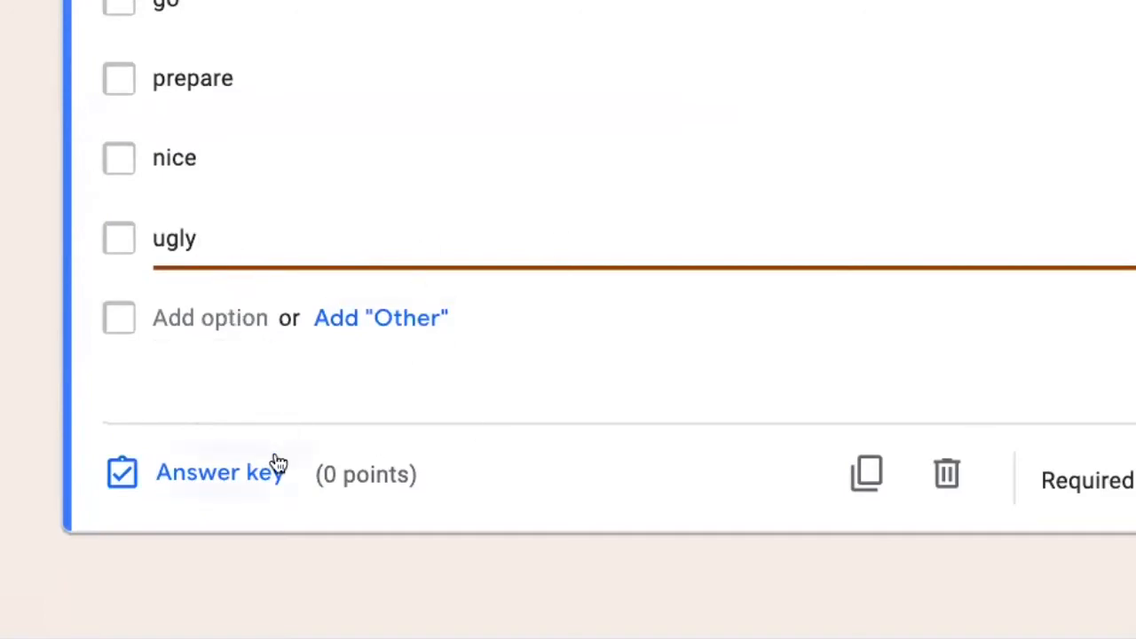
{"action": "left_click", "coordinate": [234, 479]}
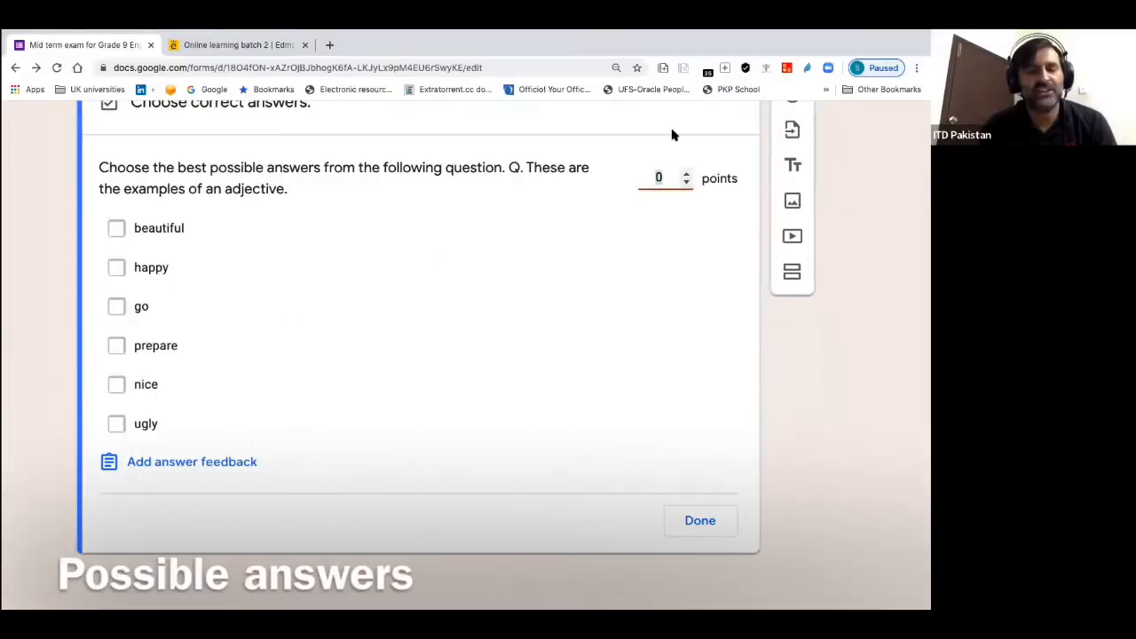
{"action": "left_click", "coordinate": [661, 177]}
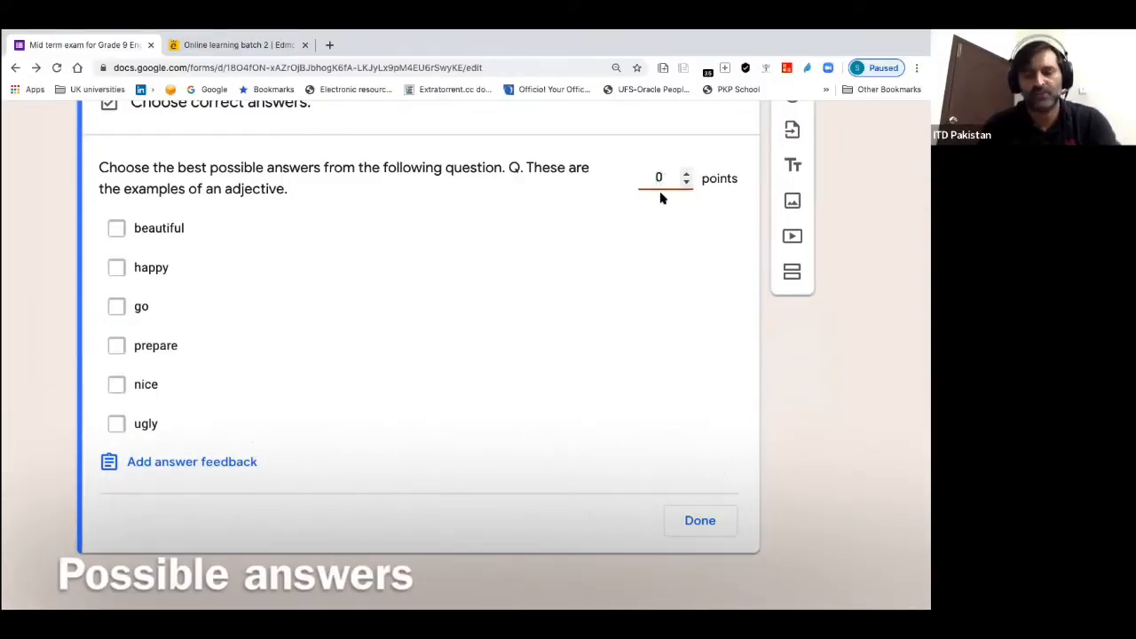
{"action": "type", "text": "3"}
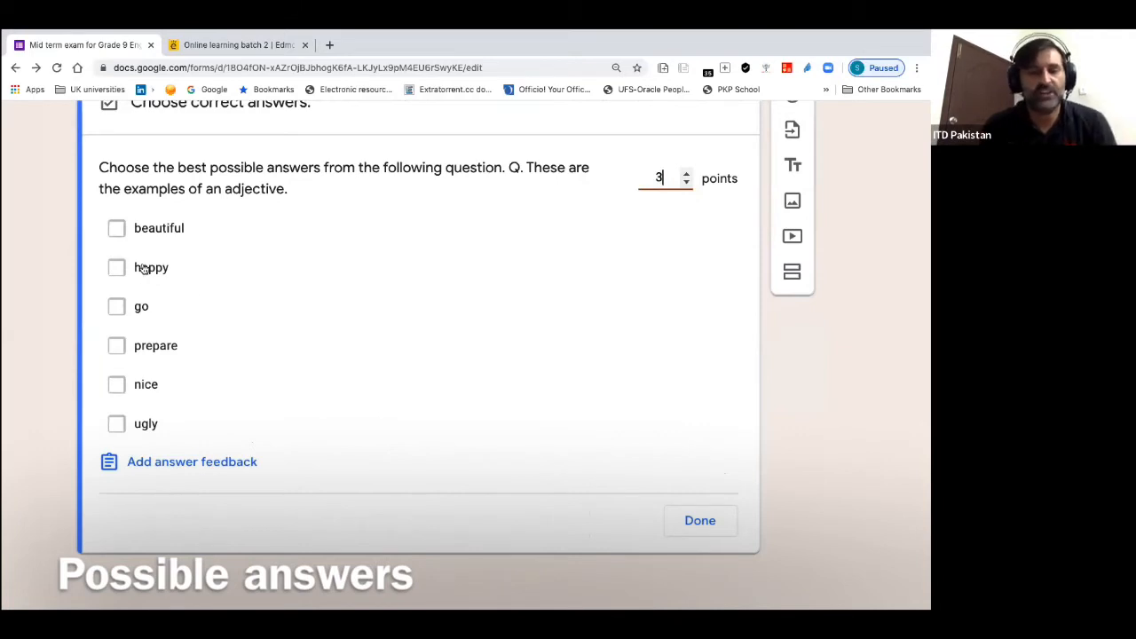
{"action": "left_click", "coordinate": [119, 231]}
{"action": "left_click", "coordinate": [119, 269]}
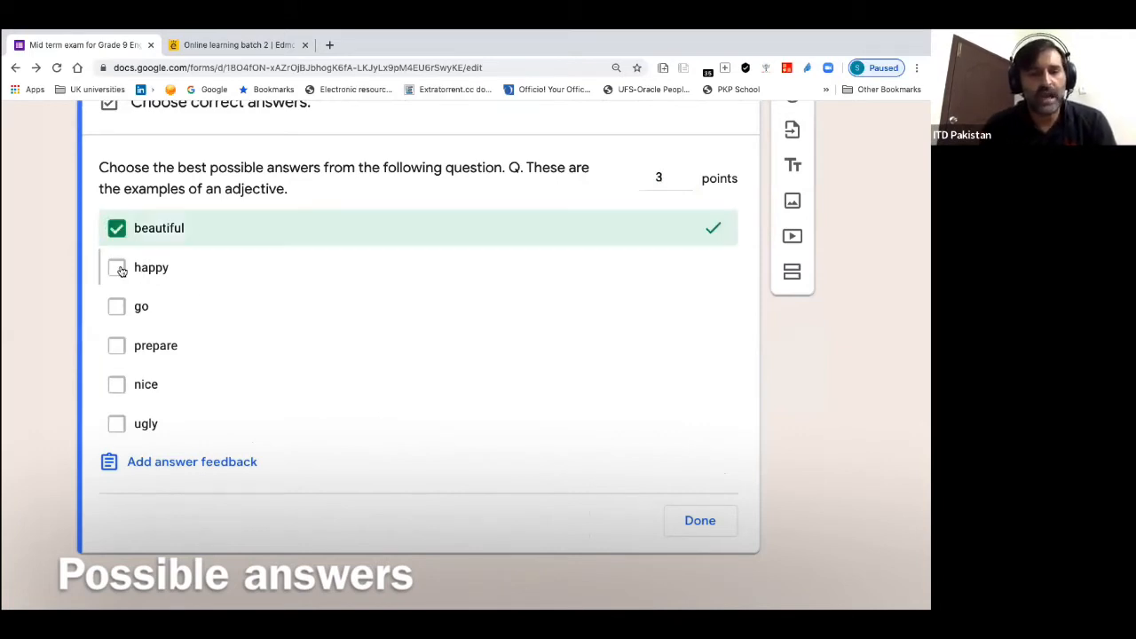
{"action": "left_click", "coordinate": [118, 387]}
{"action": "left_click", "coordinate": [116, 424]}
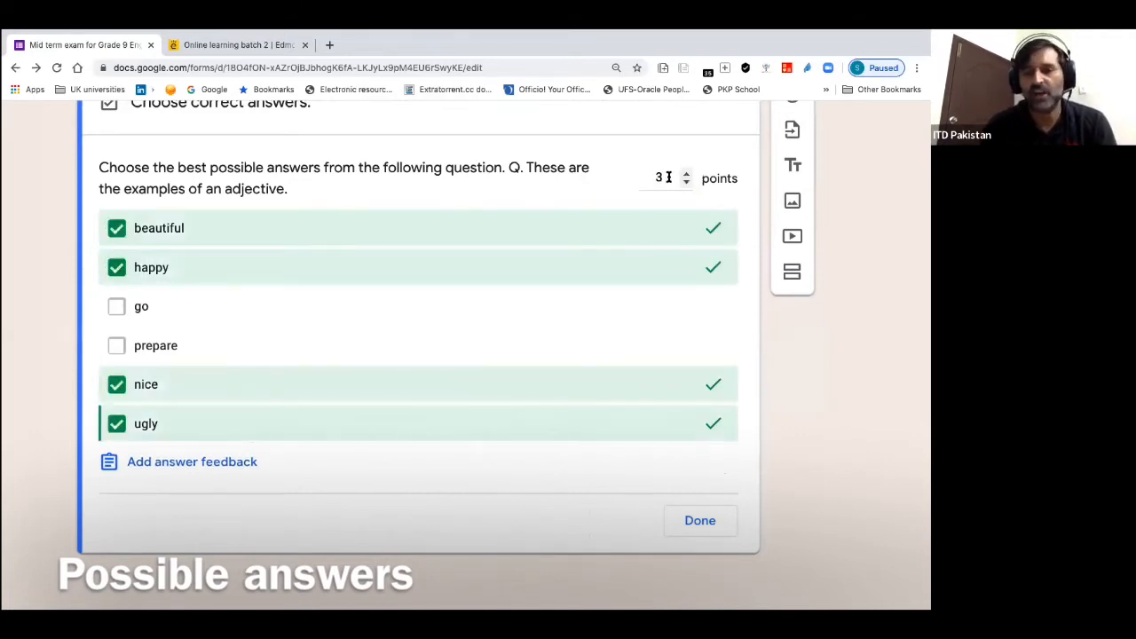
Set the adjective question's value to 4 points, finish its answer key and make the question required
{"action": "left_click", "coordinate": [670, 182]}
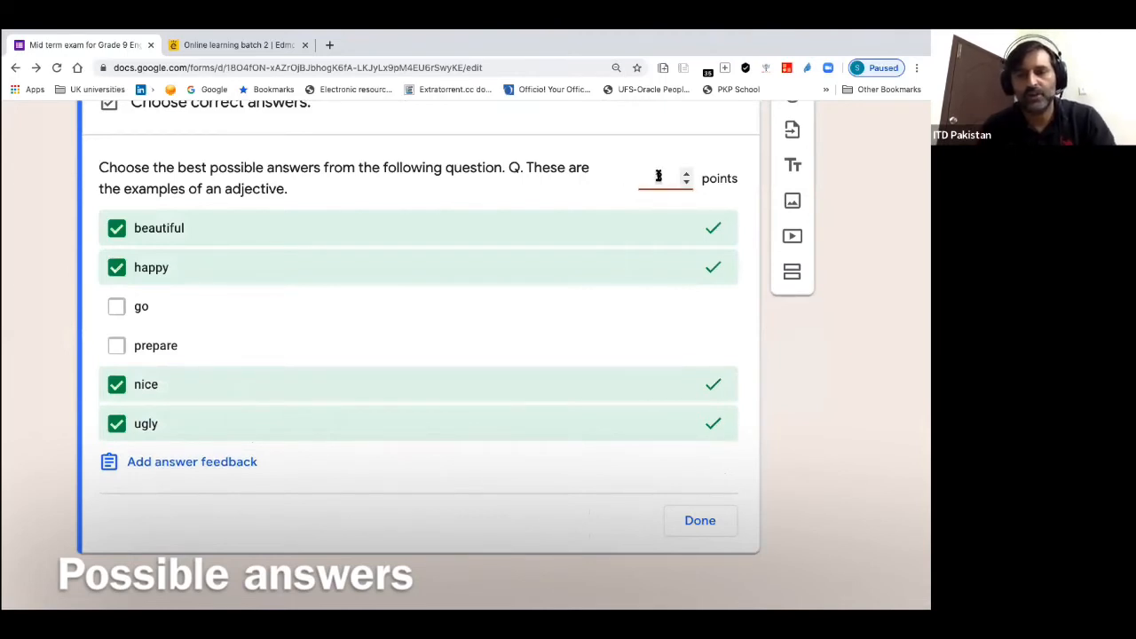
{"action": "left_click", "coordinate": [703, 523]}
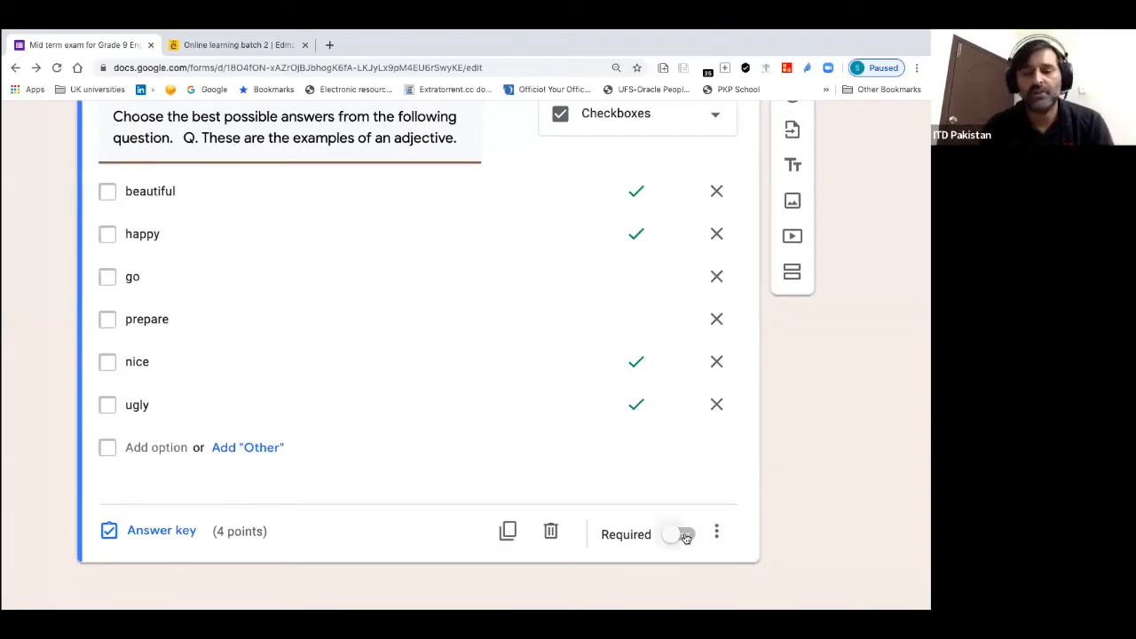
{"action": "left_click", "coordinate": [686, 535]}
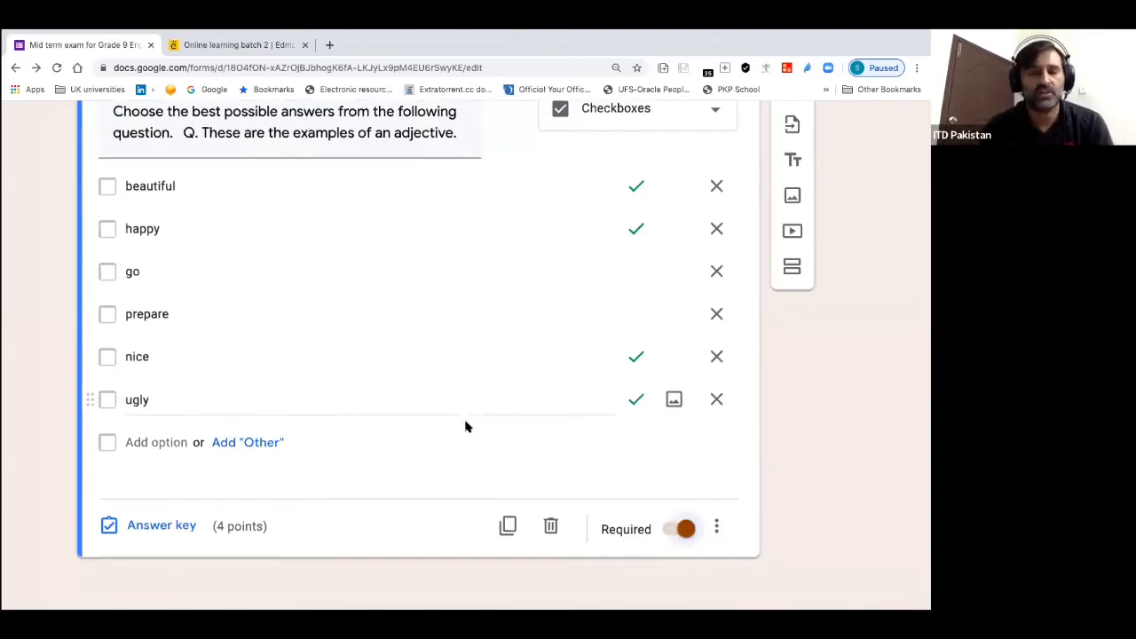
Review the section heading, the noun question and the adjective question in Section A
{"action": "scroll", "coordinate": [465, 427], "scroll_direction": "down", "scroll_amount": 1}
{"action": "scroll", "coordinate": [466, 427], "scroll_direction": "up", "scroll_amount": 3}
{"action": "scroll", "coordinate": [466, 427], "scroll_direction": "down", "scroll_amount": 3}
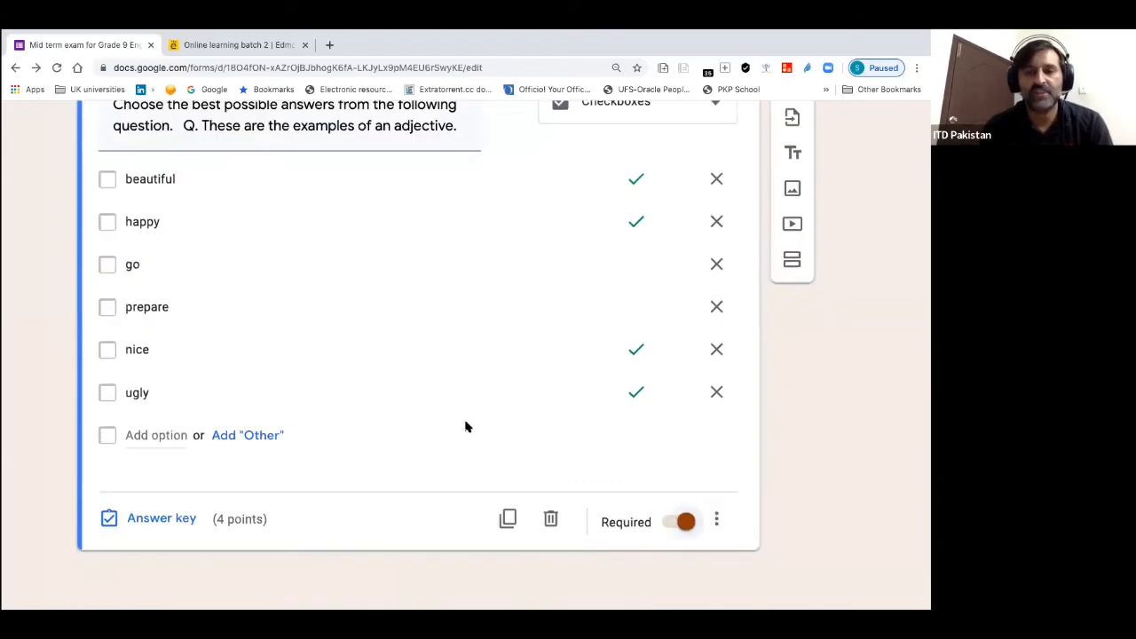
{"action": "scroll", "coordinate": [465, 424], "scroll_direction": "up", "scroll_amount": 2}
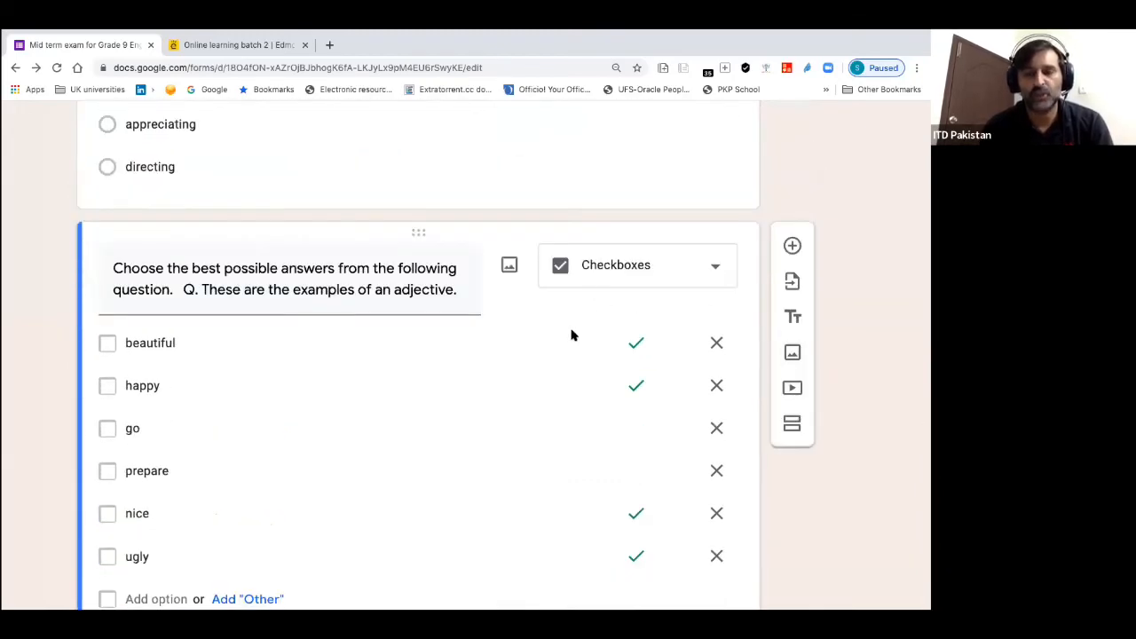
{"action": "scroll", "coordinate": [571, 334], "scroll_direction": "up", "scroll_amount": 2}
{"action": "scroll", "coordinate": [571, 334], "scroll_direction": "up", "scroll_amount": 3}
{"action": "scroll", "coordinate": [571, 332], "scroll_direction": "down", "scroll_amount": 3}
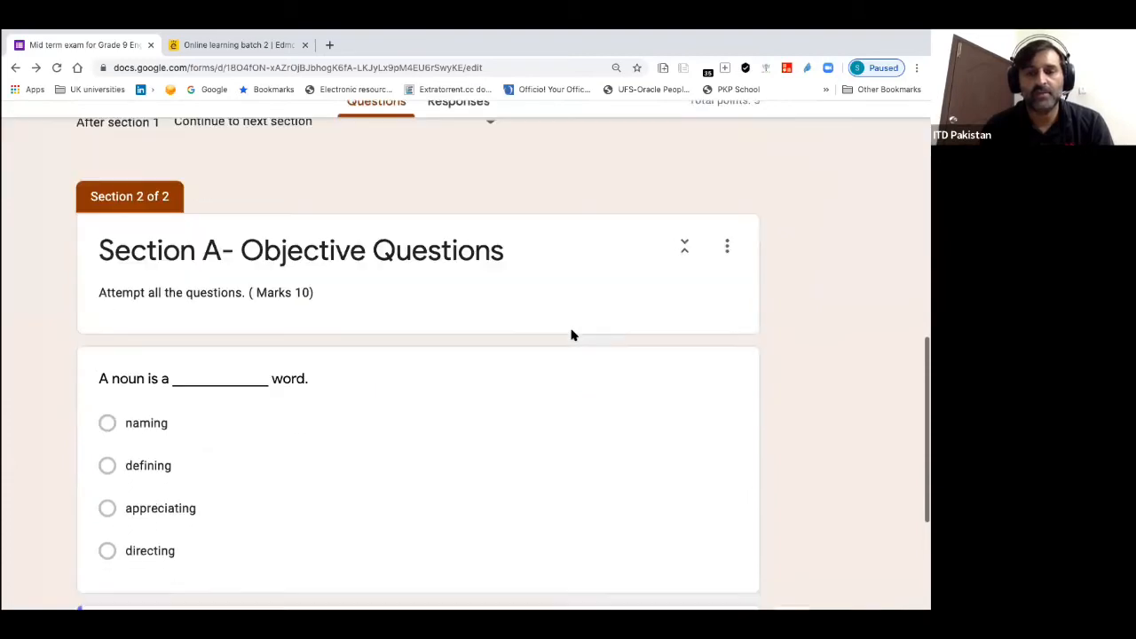
{"action": "scroll", "coordinate": [572, 330], "scroll_direction": "down", "scroll_amount": 5}
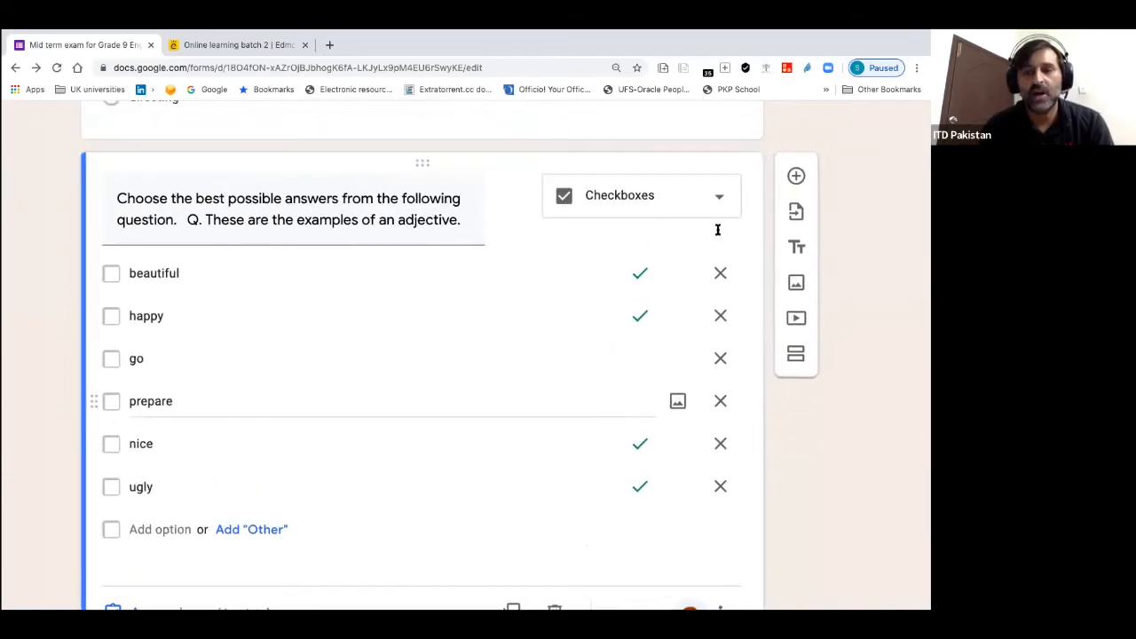
Add a multiple choice question reading 'The word " Alas!" is an example of interjection.' with the options True and False
{"action": "left_click", "coordinate": [797, 176]}
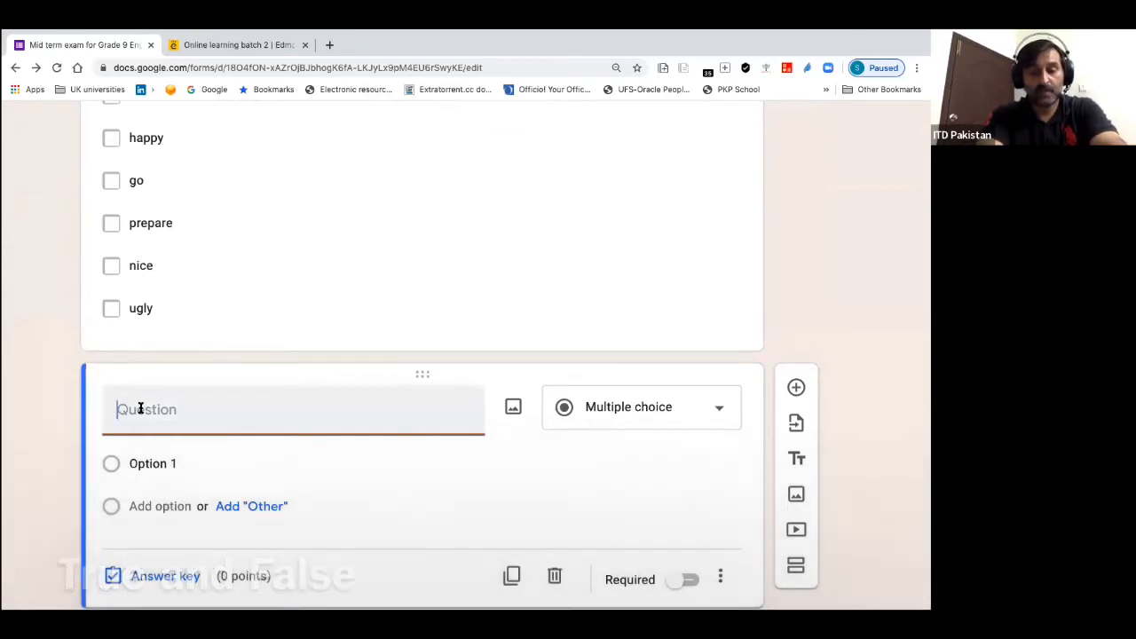
{"action": "type", "text": "The word"}
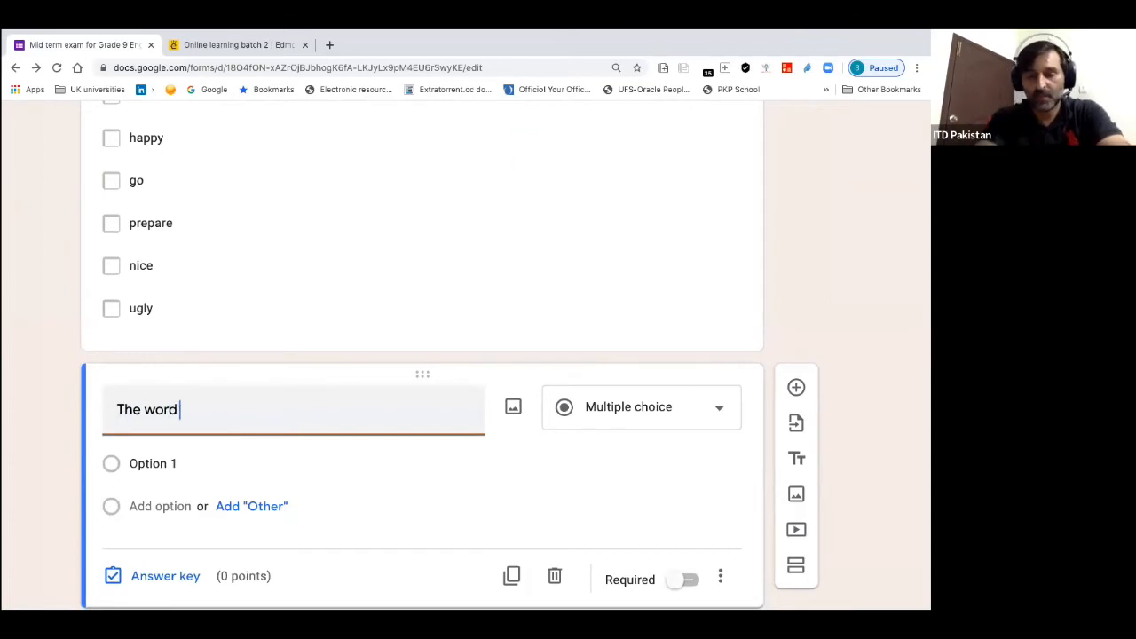
{"action": "type", "text": " \" Ala"}
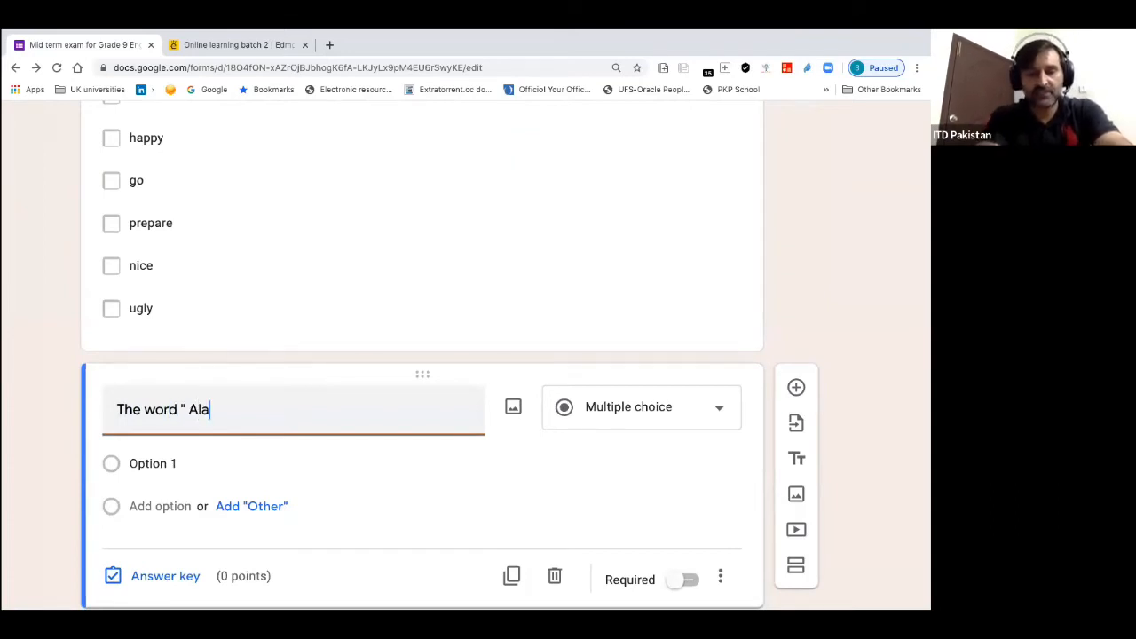
{"action": "type", "text": "s!"}
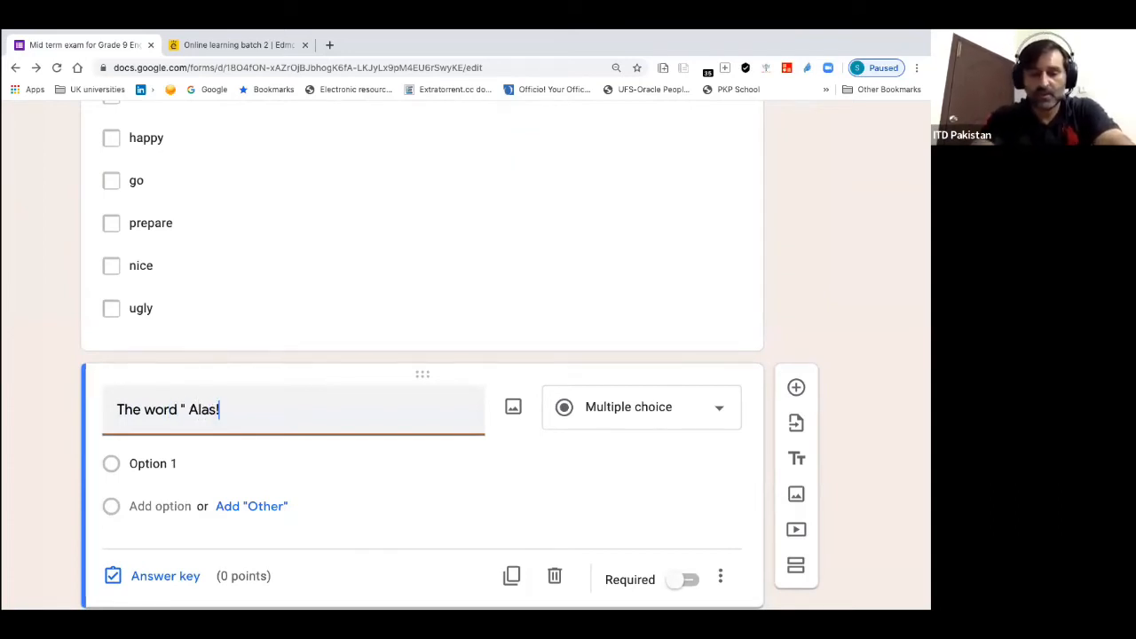
{"action": "type", "text": "\" is"}
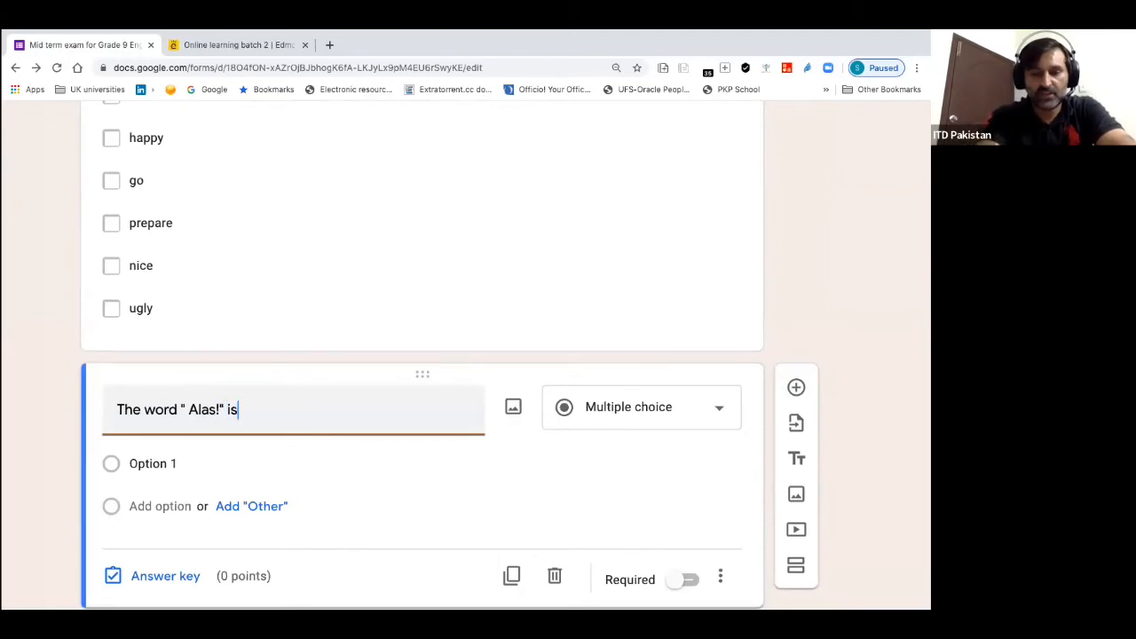
{"action": "type", "text": " an examp"}
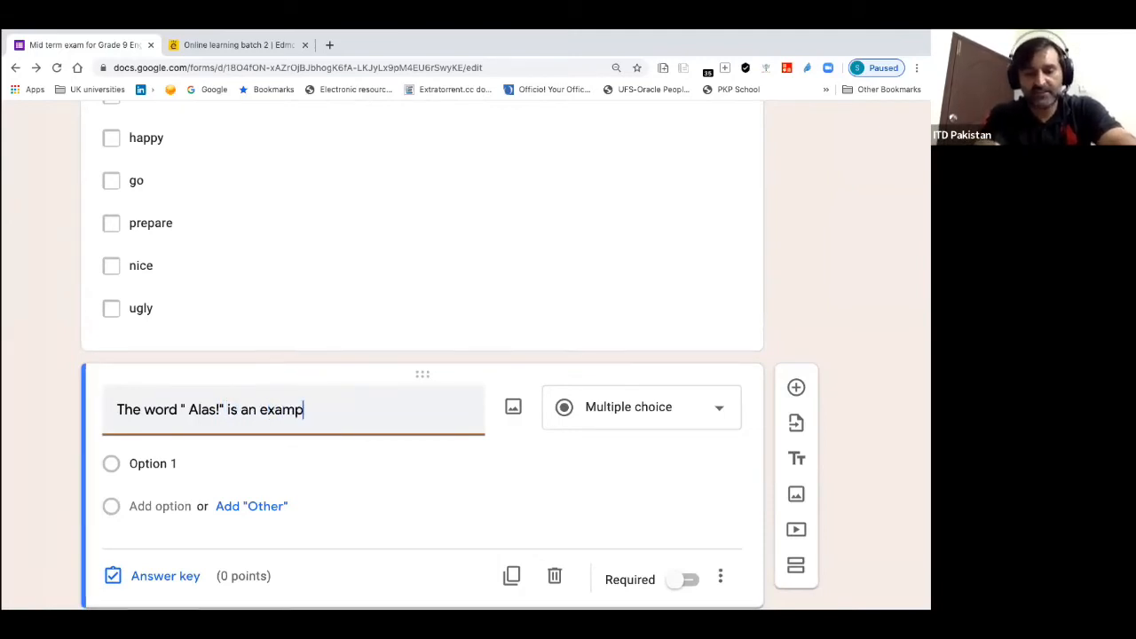
{"action": "type", "text": "le pof"}
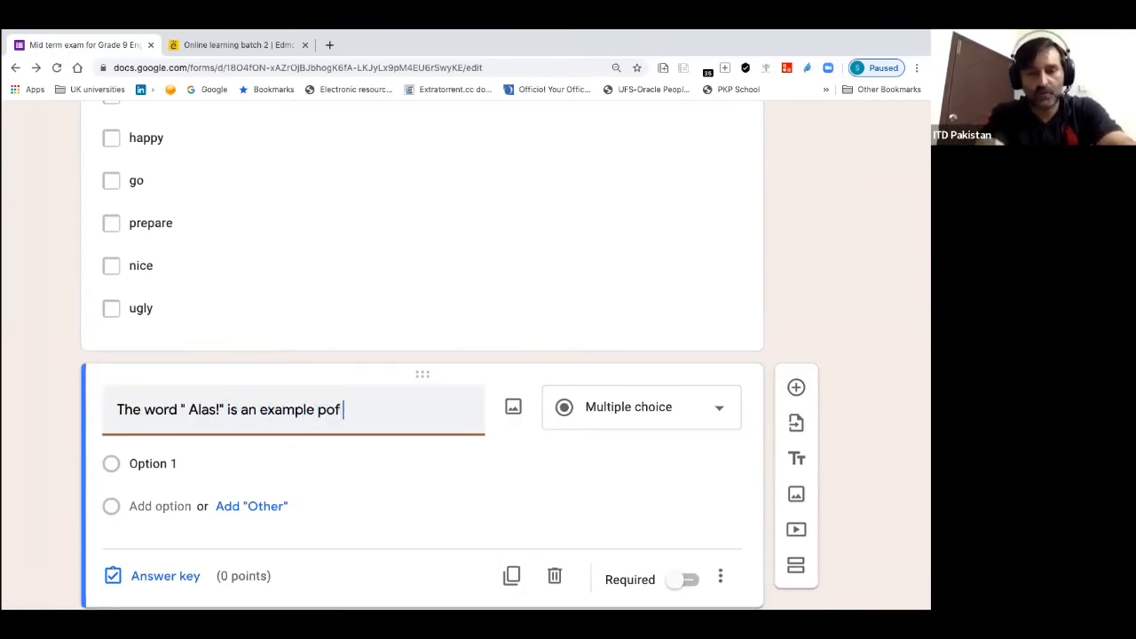
{"action": "key", "text": "BackSpace"}
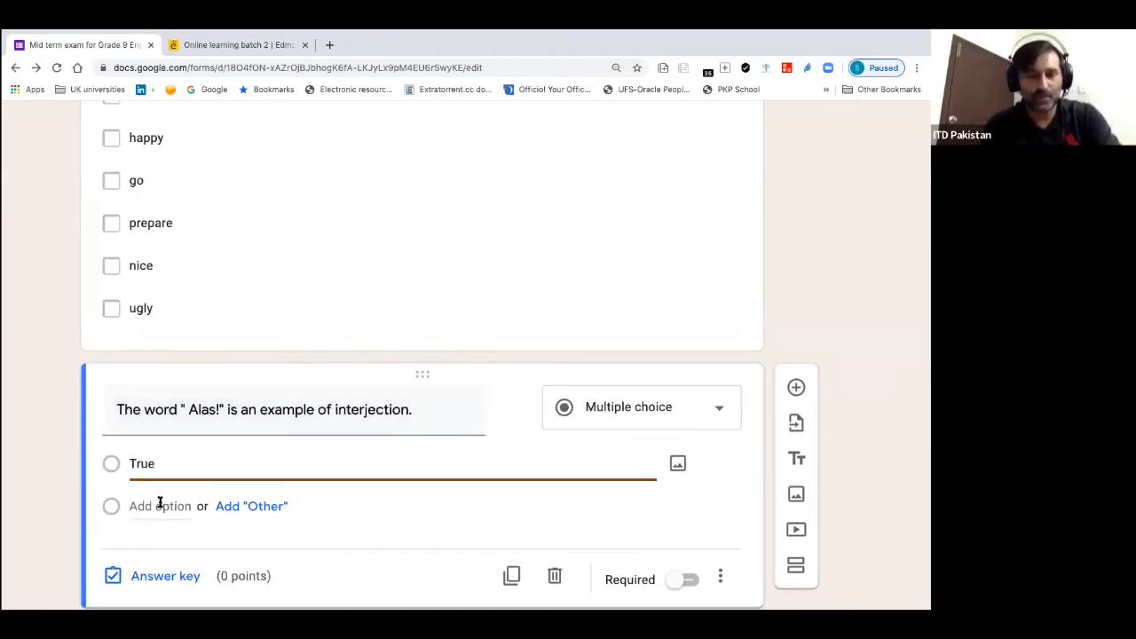
{"action": "left_click", "coordinate": [158, 505]}
{"action": "type", "text": "False"}
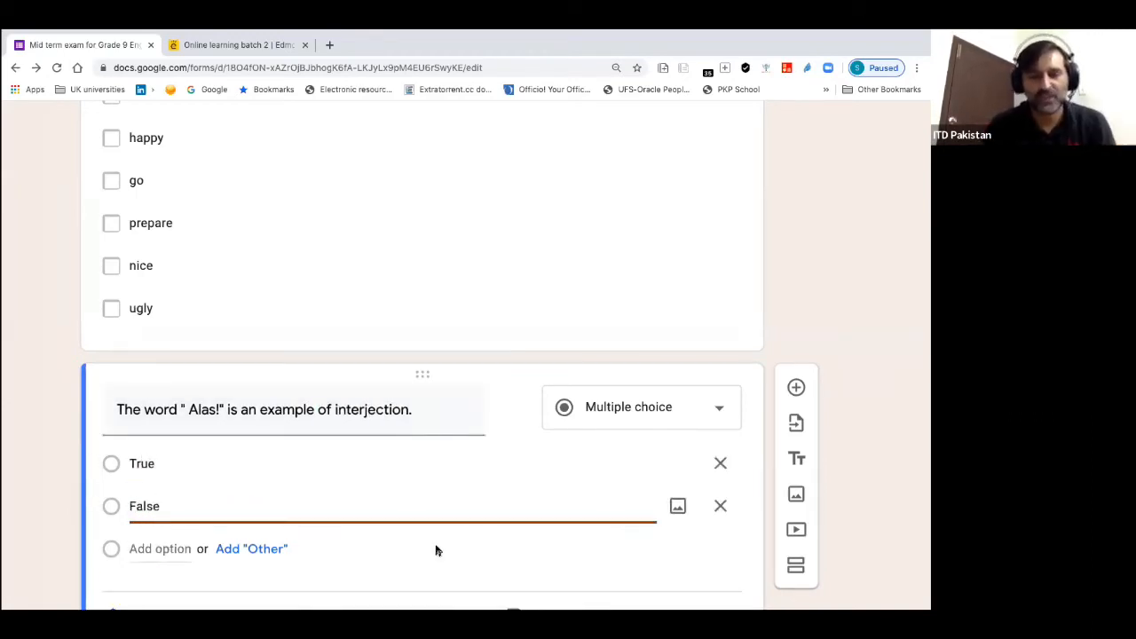
Set the interjection question's answer key to True with 1 point and finish the key
{"action": "scroll", "coordinate": [373, 439], "scroll_direction": "down", "scroll_amount": 1}
{"action": "left_click", "coordinate": [160, 527]}
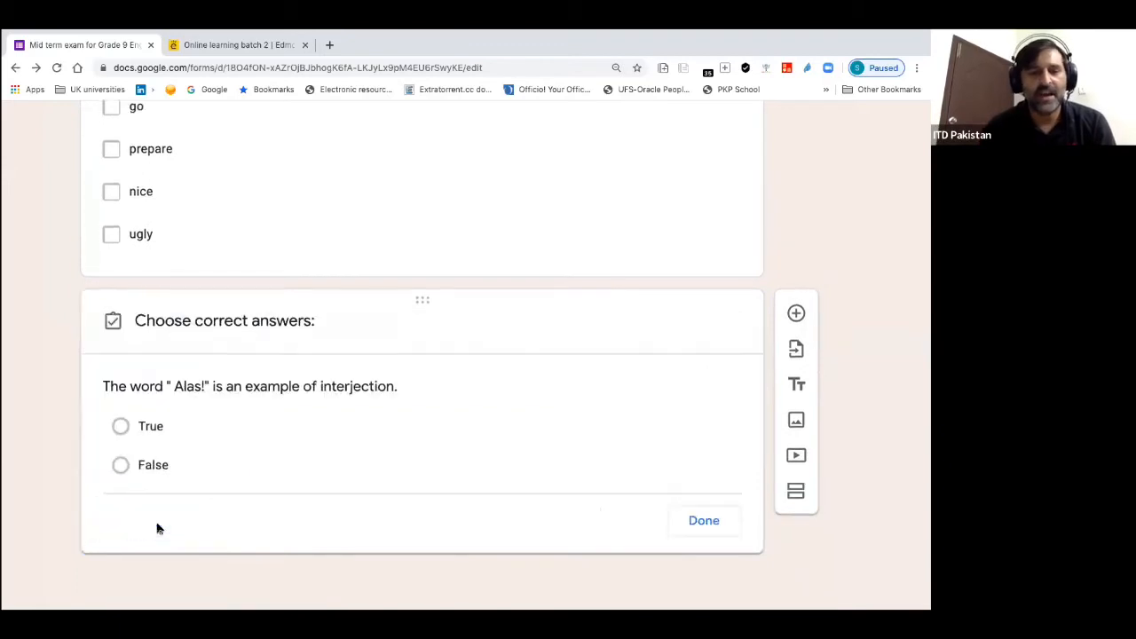
{"action": "left_click", "coordinate": [120, 409]}
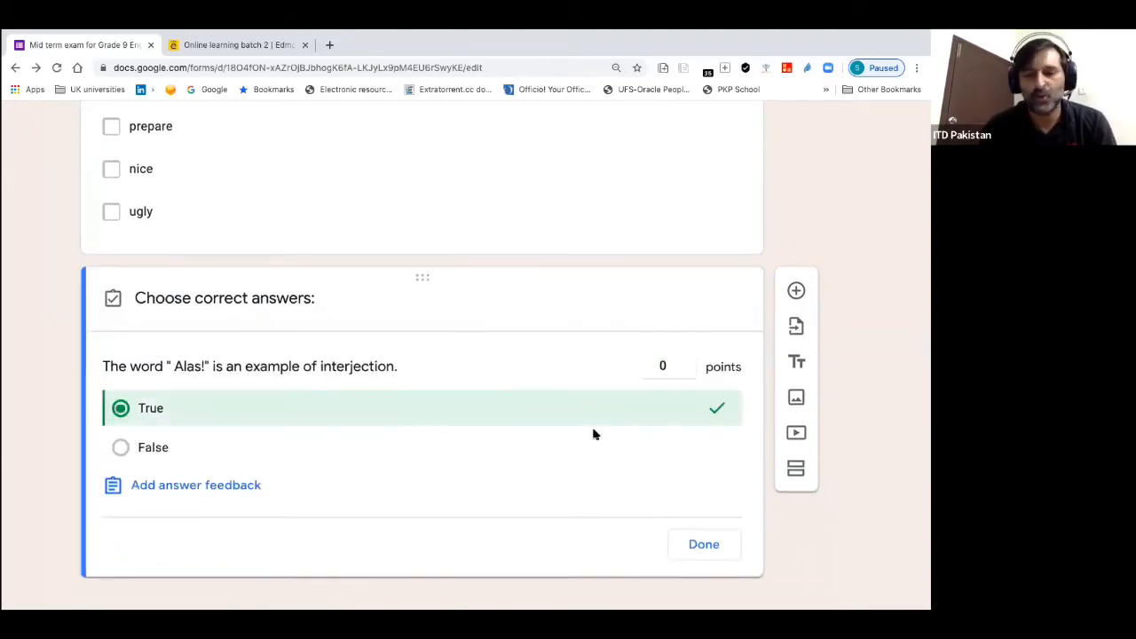
{"action": "left_click", "coordinate": [662, 366]}
{"action": "type", "text": "1"}
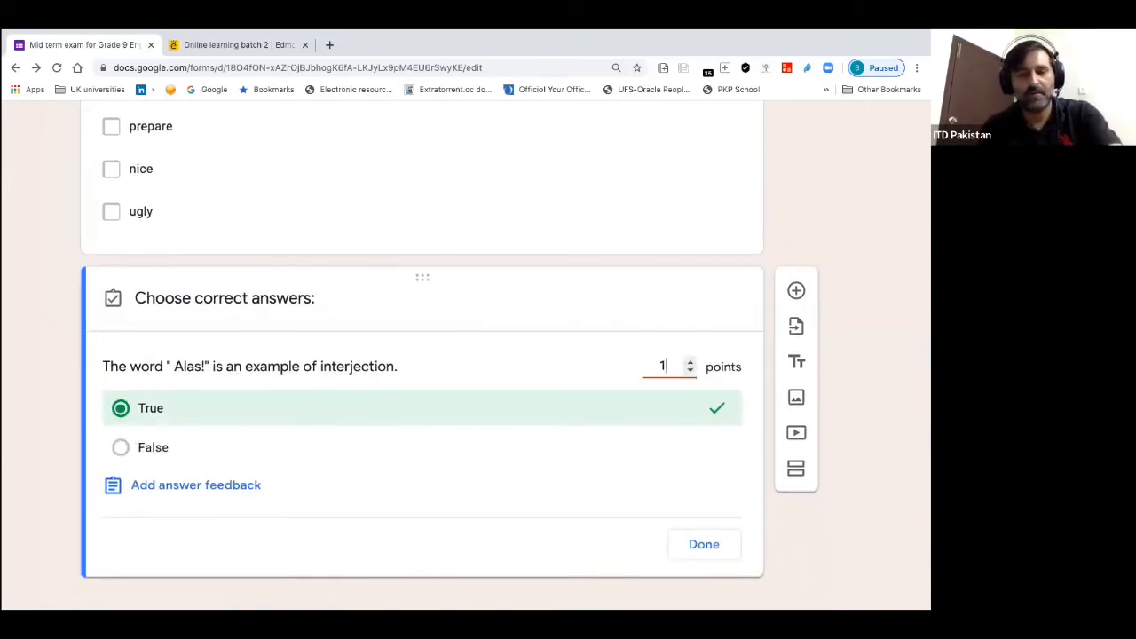
{"action": "left_click", "coordinate": [702, 545]}
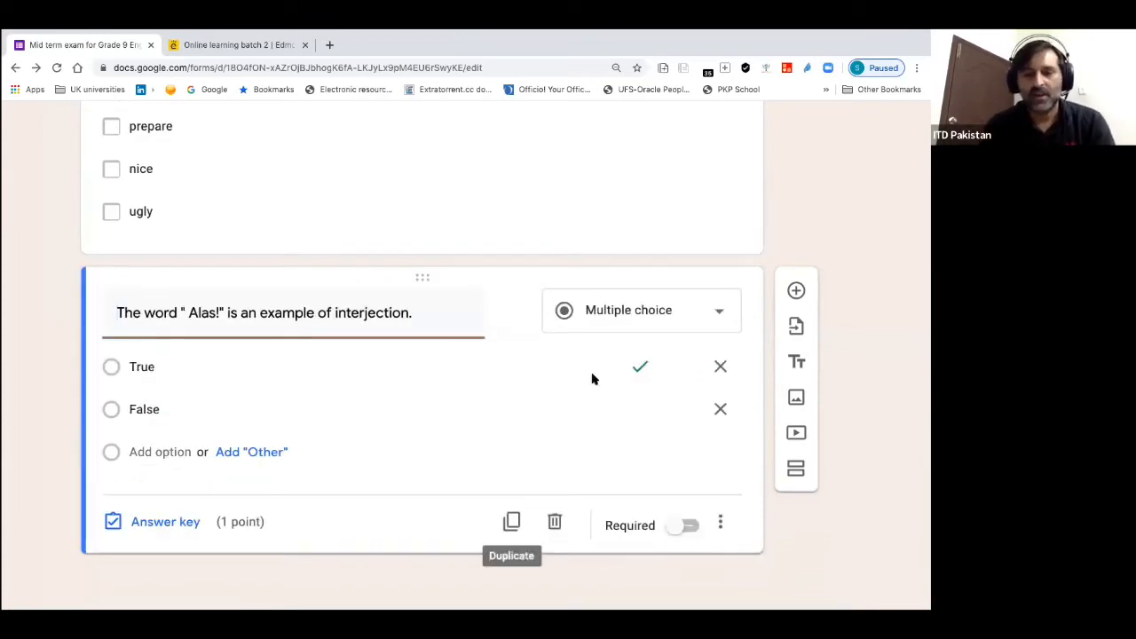
{"action": "scroll", "coordinate": [654, 275], "scroll_direction": "up", "scroll_amount": 6}
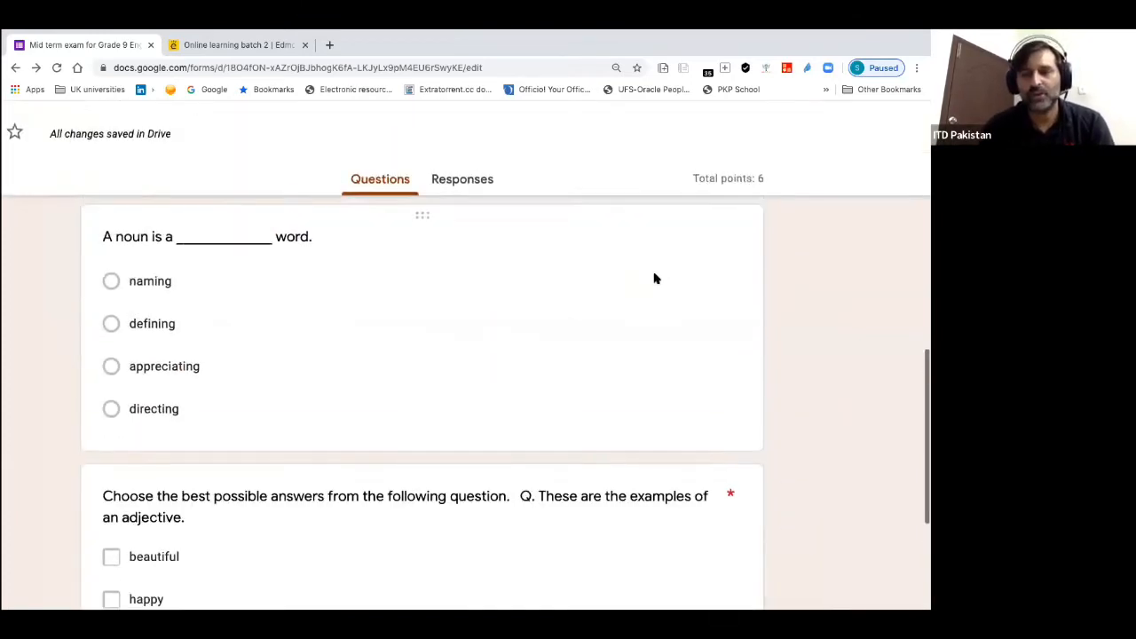
{"action": "scroll", "coordinate": [654, 279], "scroll_direction": "down", "scroll_amount": 2}
{"action": "scroll", "coordinate": [654, 275], "scroll_direction": "up", "scroll_amount": 5}
{"action": "scroll", "coordinate": [654, 275], "scroll_direction": "down", "scroll_amount": 10}
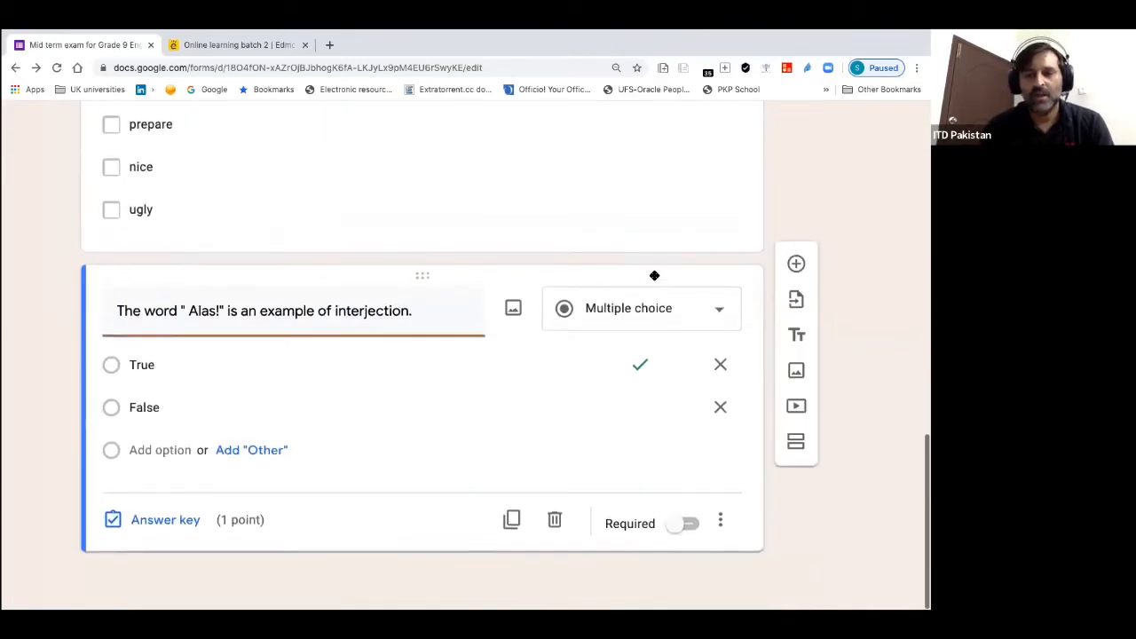
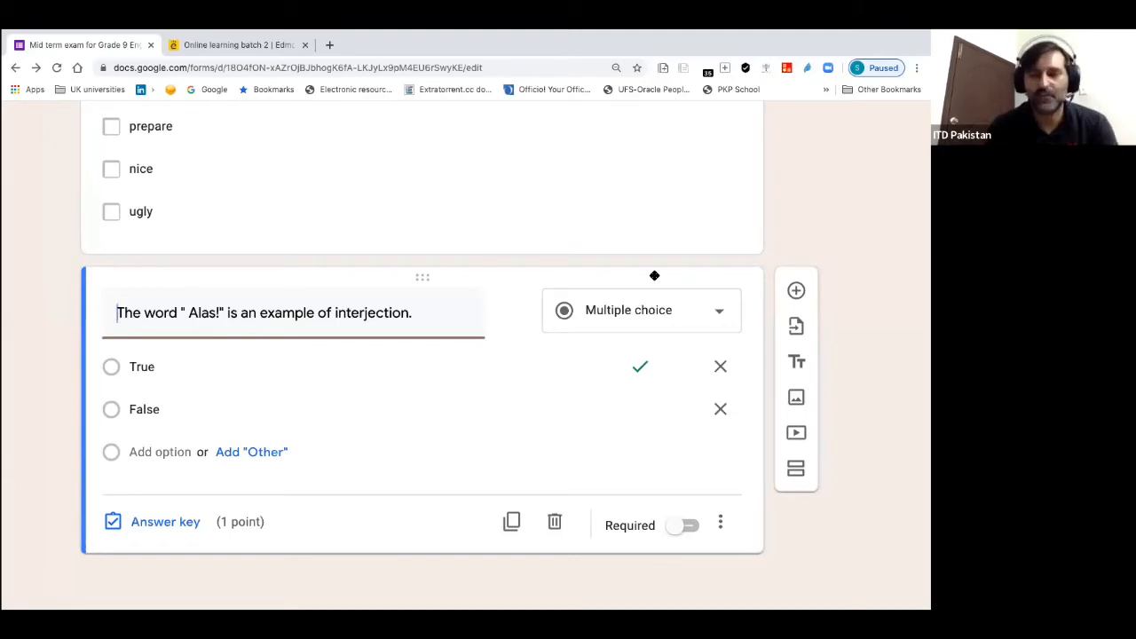
{"action": "left_click", "coordinate": [795, 325]}
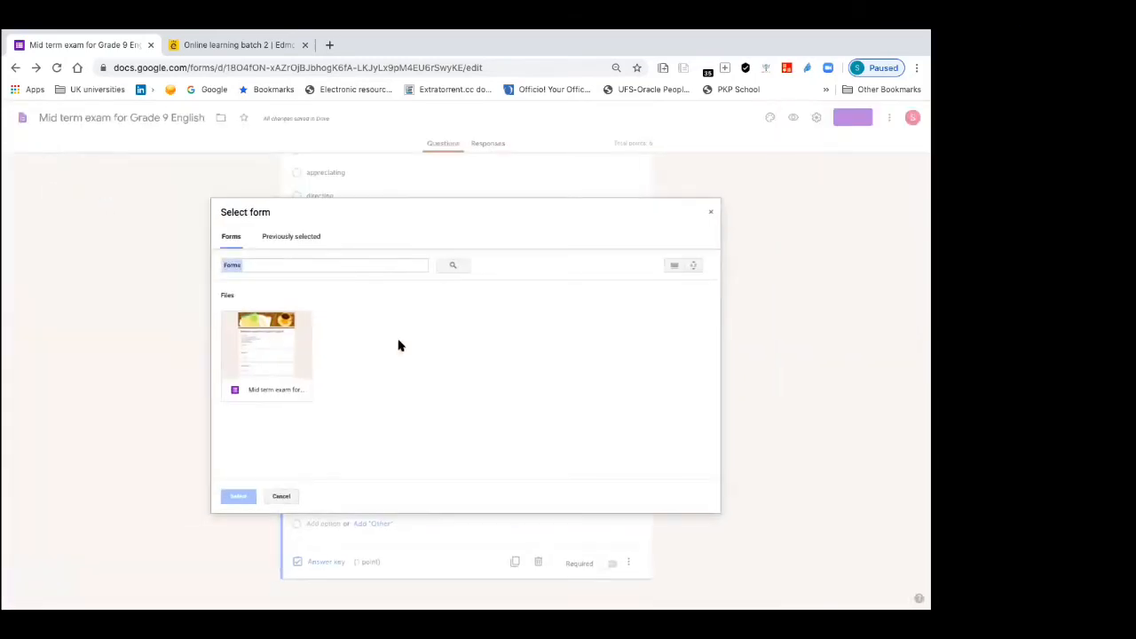
{"action": "left_click", "coordinate": [281, 498]}
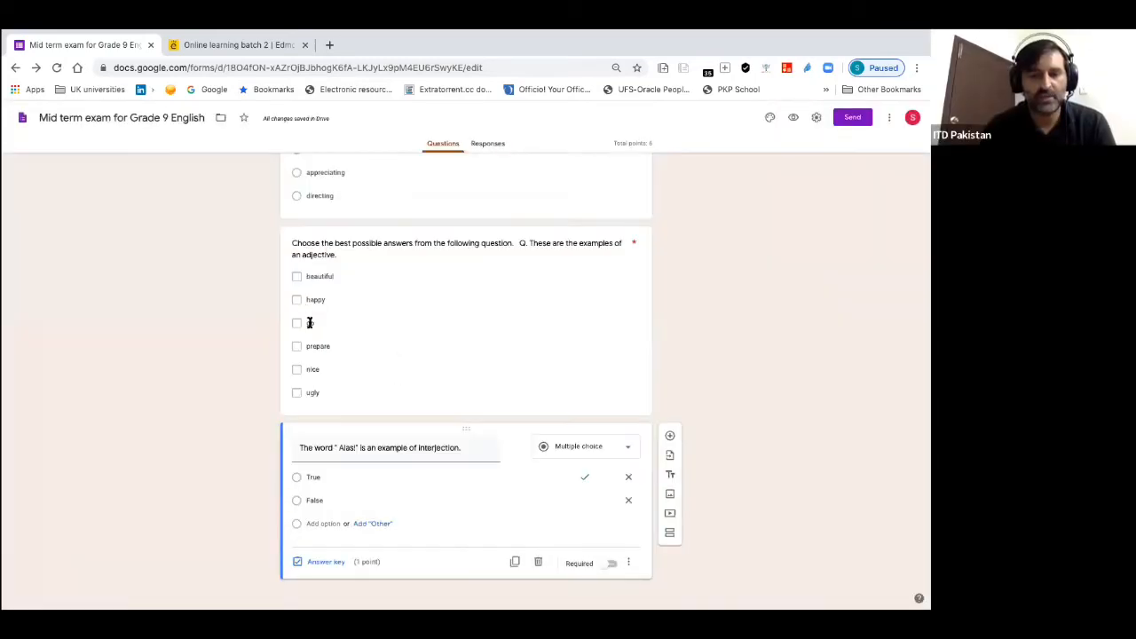
Add a multiple choice question reading 'Look at the image below and see if it describes a medieval English life.' with the options True and False
{"action": "scroll", "coordinate": [257, 382], "scroll_direction": "up", "scroll_amount": 5}
{"action": "scroll", "coordinate": [248, 381], "scroll_direction": "right", "scroll_amount": 3}
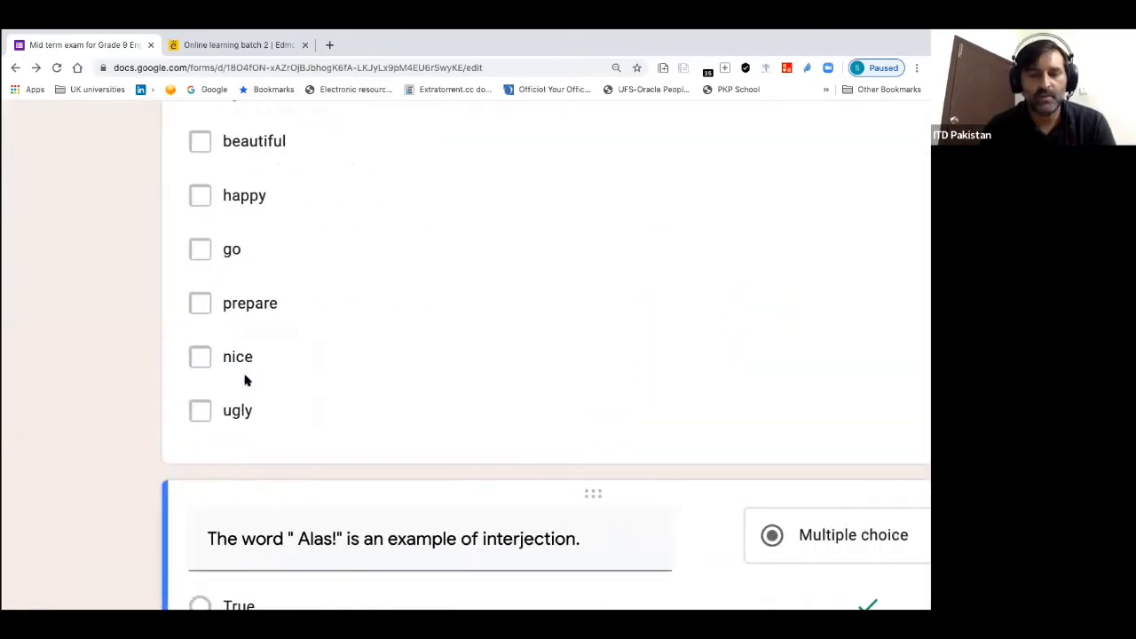
{"action": "scroll", "coordinate": [248, 381], "scroll_direction": "down", "scroll_amount": 3}
{"action": "scroll", "coordinate": [246, 381], "scroll_direction": "down", "scroll_amount": 2}
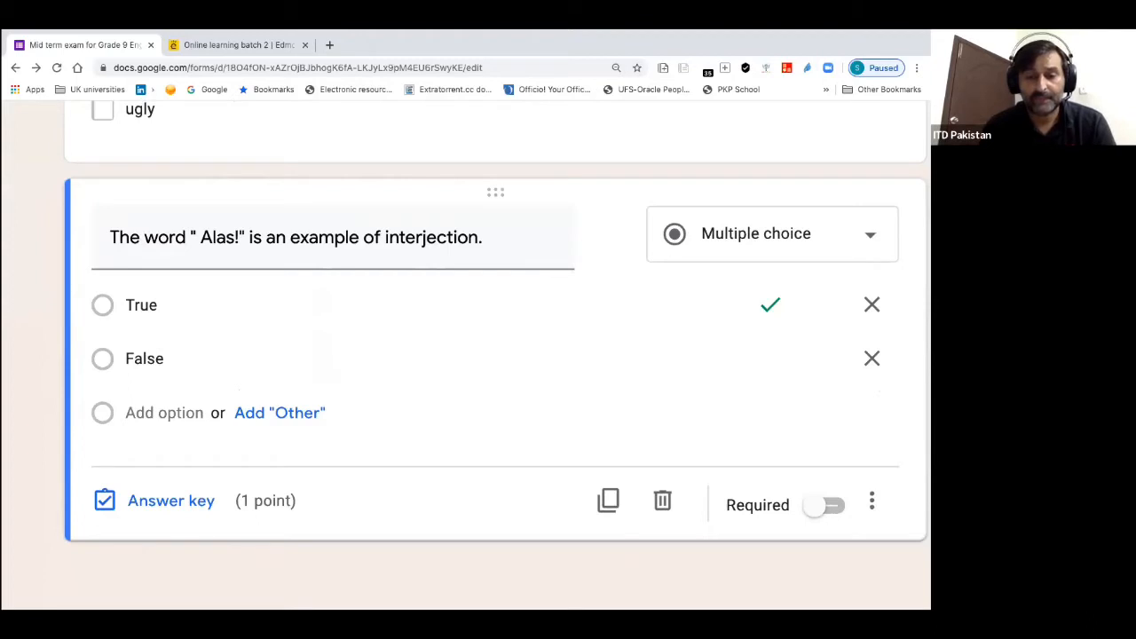
{"action": "scroll", "coordinate": [604, 441], "scroll_direction": "right", "scroll_amount": 5}
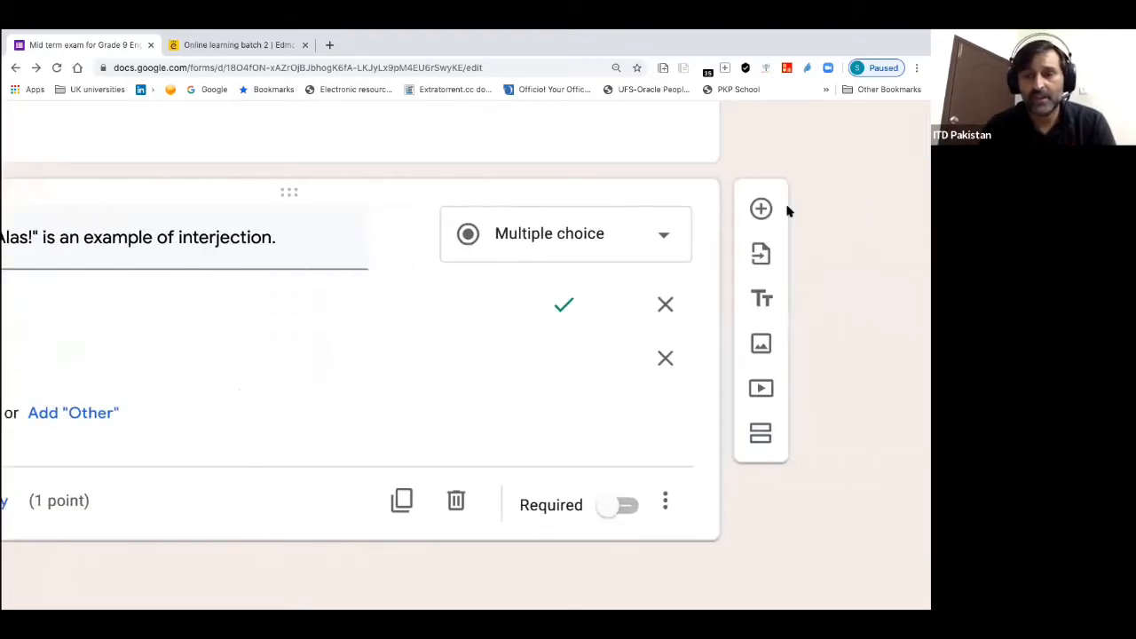
{"action": "scroll", "coordinate": [555, 379], "scroll_direction": "down", "scroll_amount": 4}
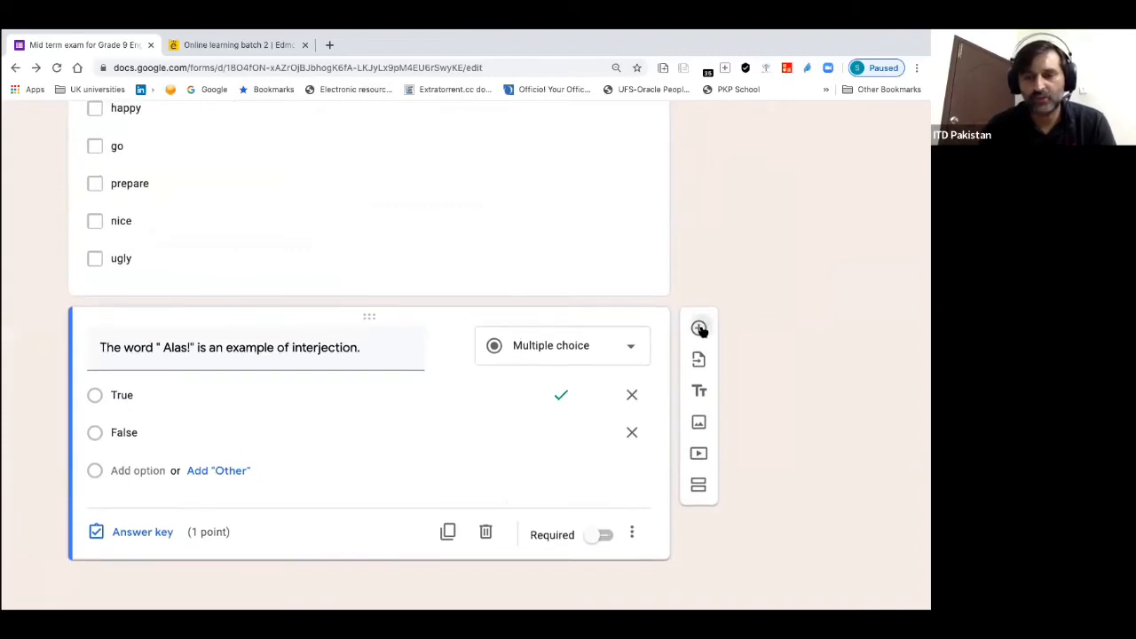
{"action": "left_click", "coordinate": [699, 328]}
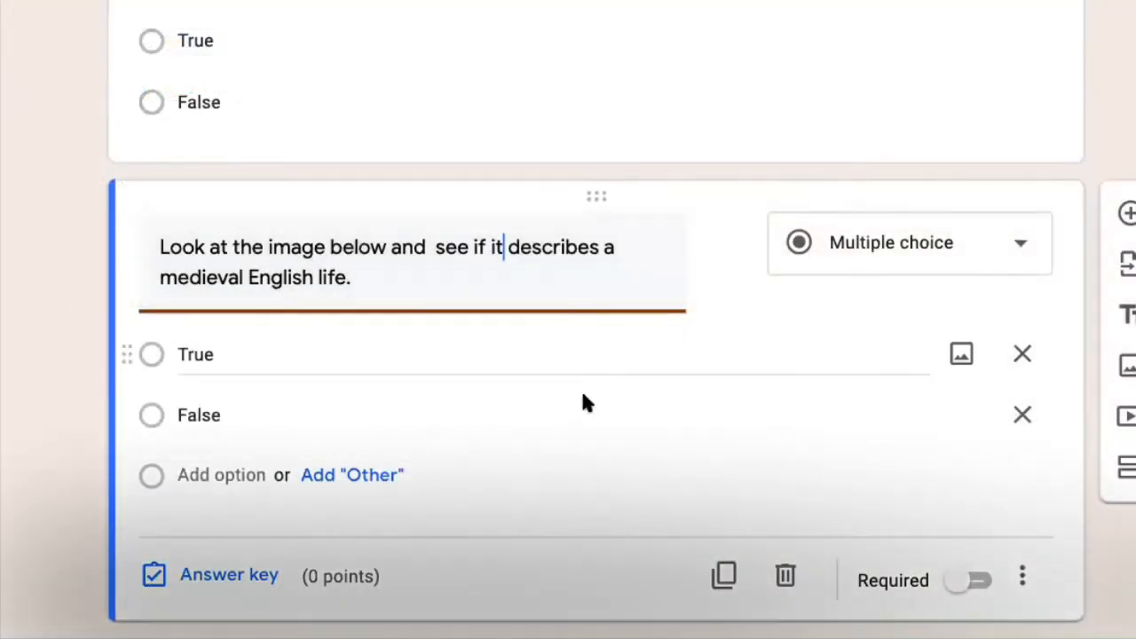
Set the medieval English life question's value to 1 point in its answer key and finish the key
{"action": "scroll", "coordinate": [580, 388], "scroll_direction": "down", "scroll_amount": 1}
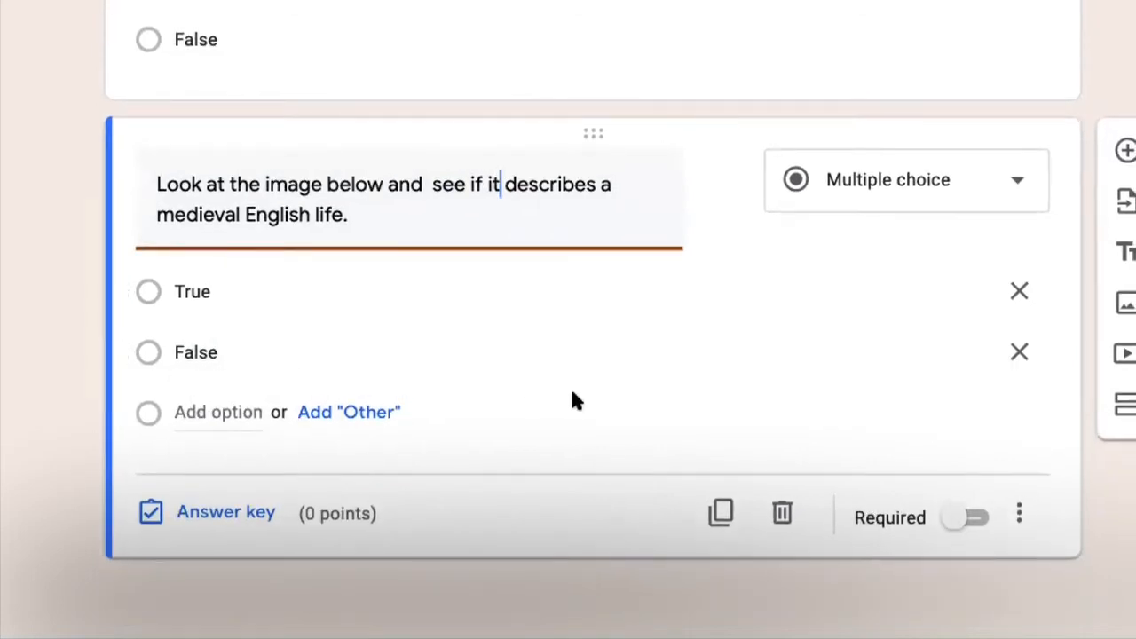
{"action": "left_click", "coordinate": [222, 515]}
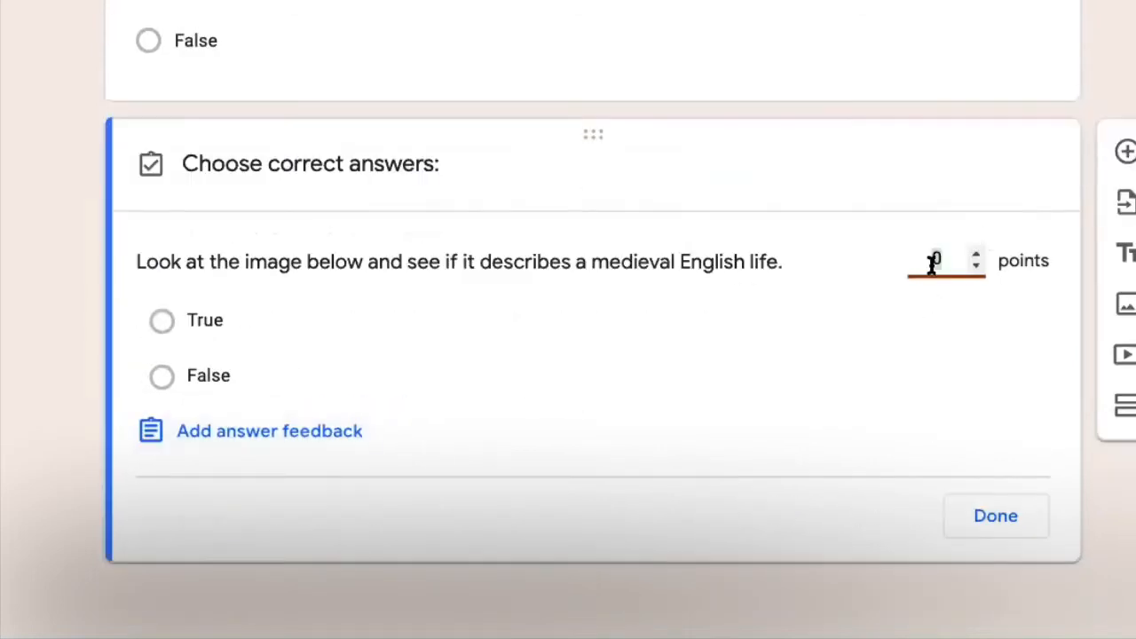
{"action": "type", "text": "1"}
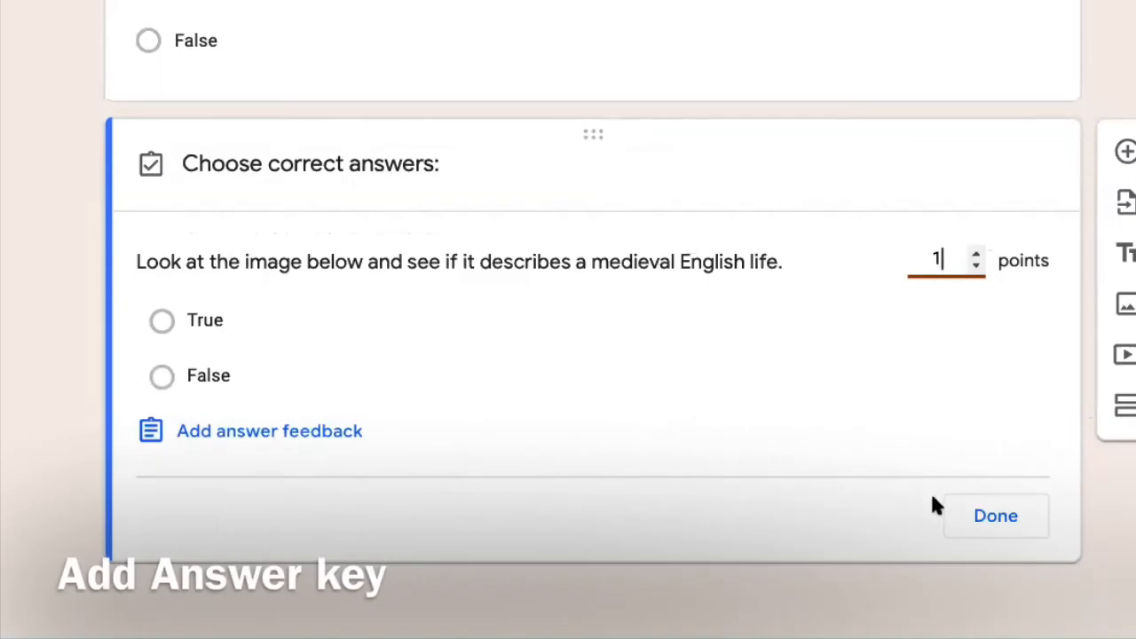
{"action": "left_click", "coordinate": [996, 515]}
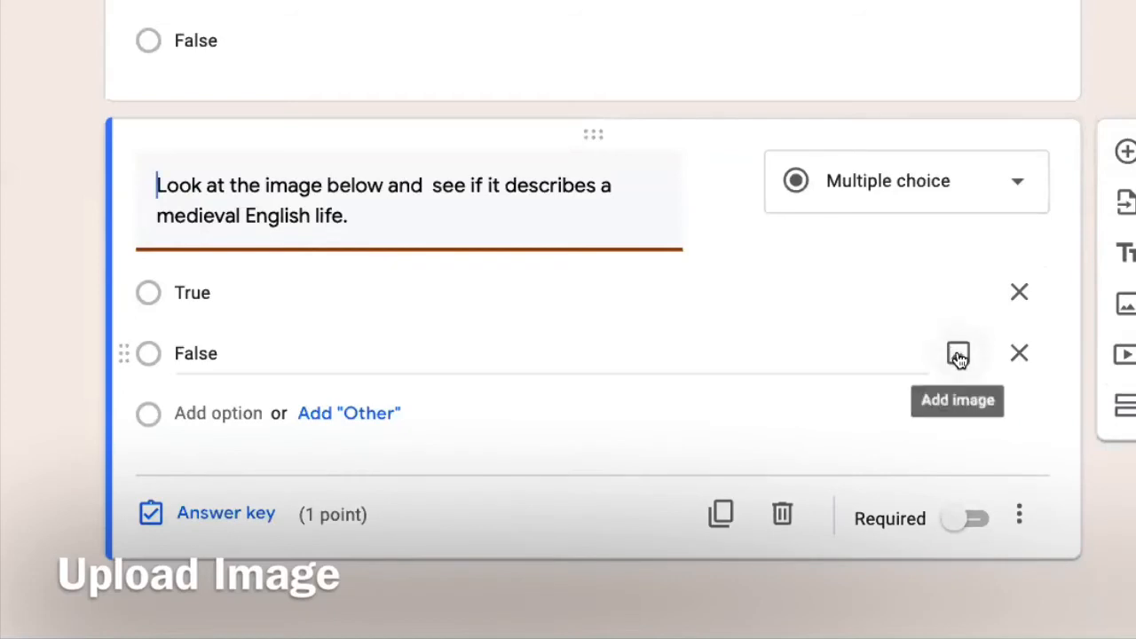
Upload the photo of a man standing beside a laptop into the medieval English life question
{"action": "left_click", "coordinate": [723, 183]}
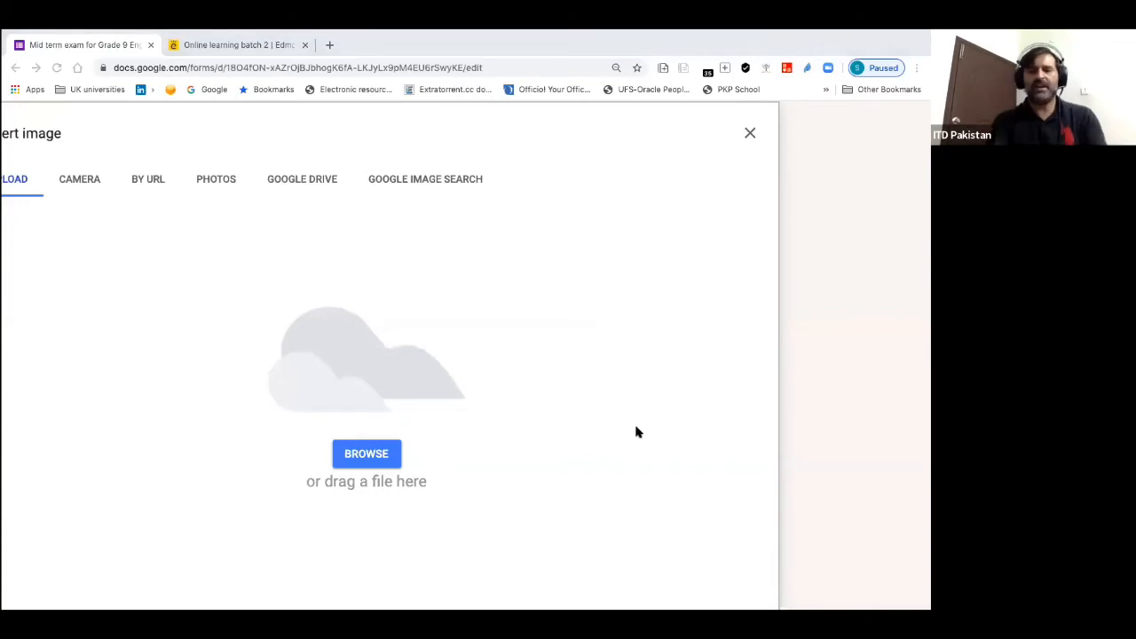
{"action": "left_click", "coordinate": [686, 495]}
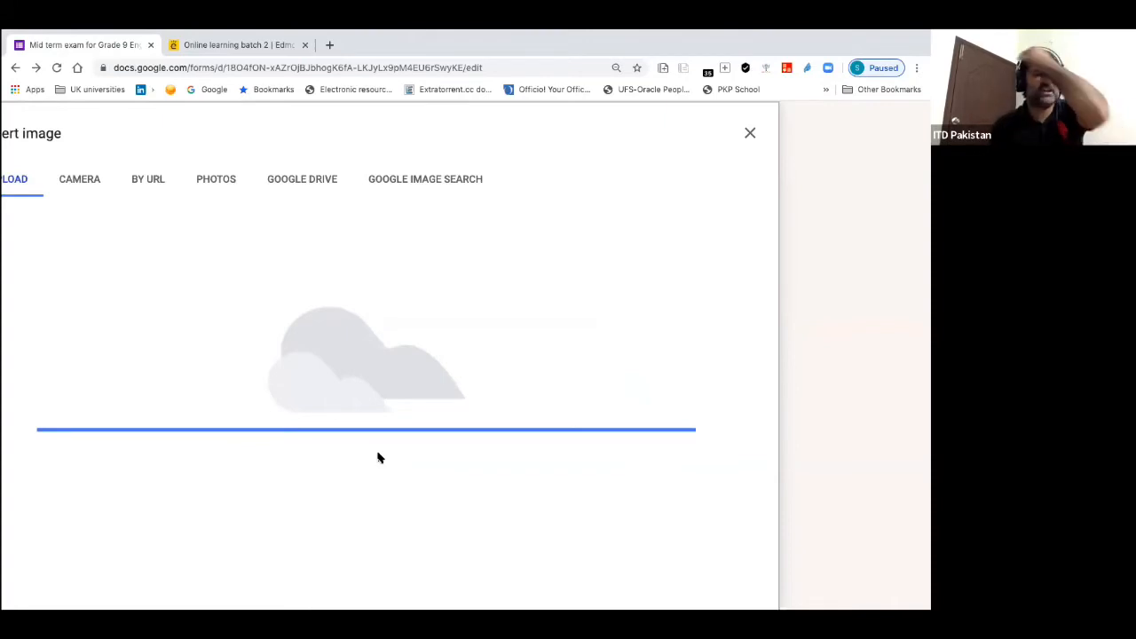
{"action": "scroll", "coordinate": [322, 392], "scroll_direction": "down", "scroll_amount": 1}
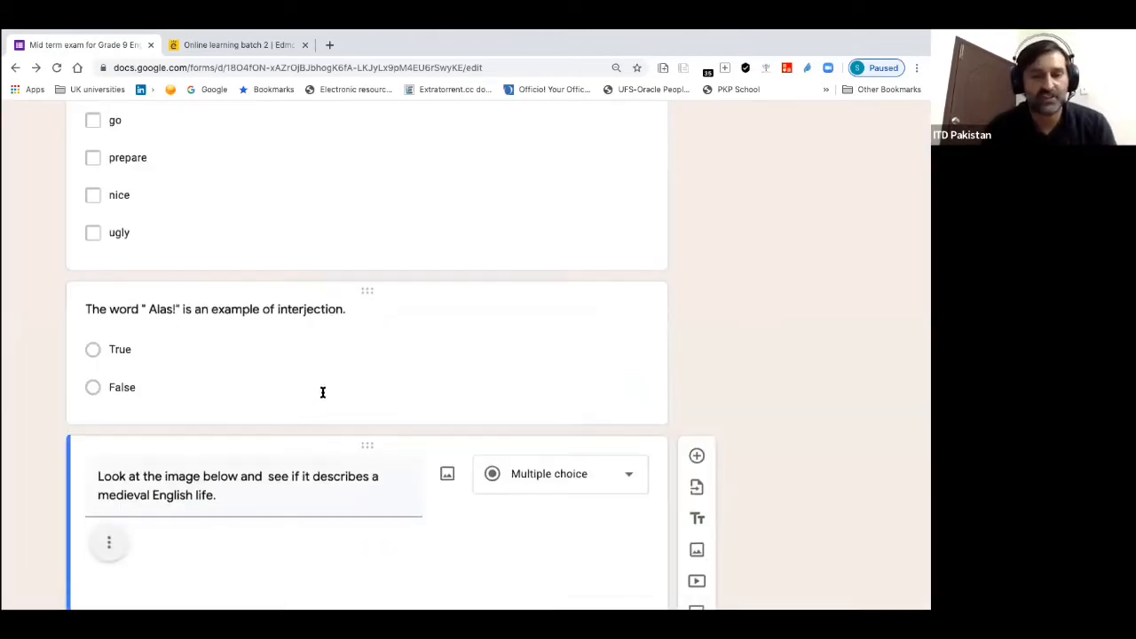
Review the inserted image with its True and False options and the other questions in Section A
{"action": "scroll", "coordinate": [322, 392], "scroll_direction": "down", "scroll_amount": 3}
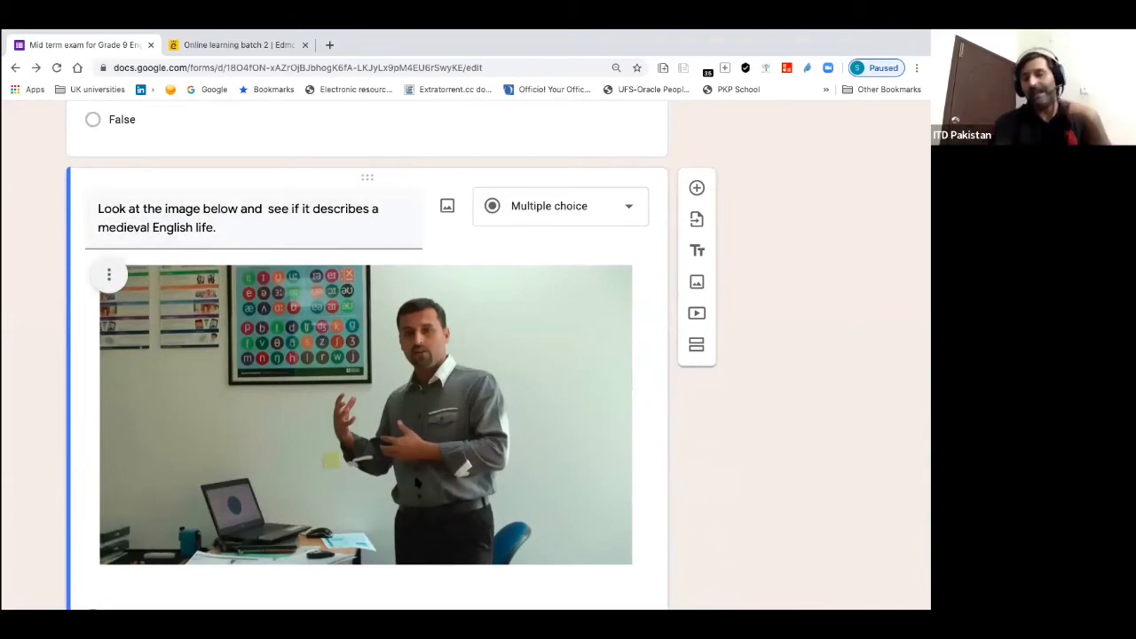
{"action": "scroll", "coordinate": [386, 483], "scroll_direction": "down", "scroll_amount": 3}
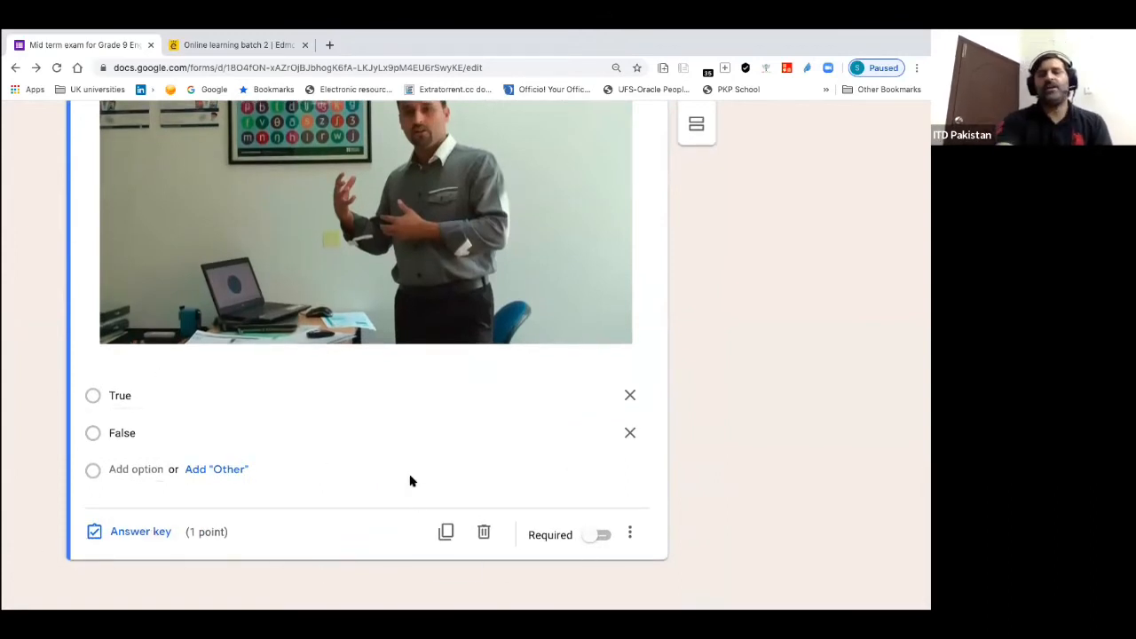
{"action": "scroll", "coordinate": [410, 481], "scroll_direction": "up", "scroll_amount": 2}
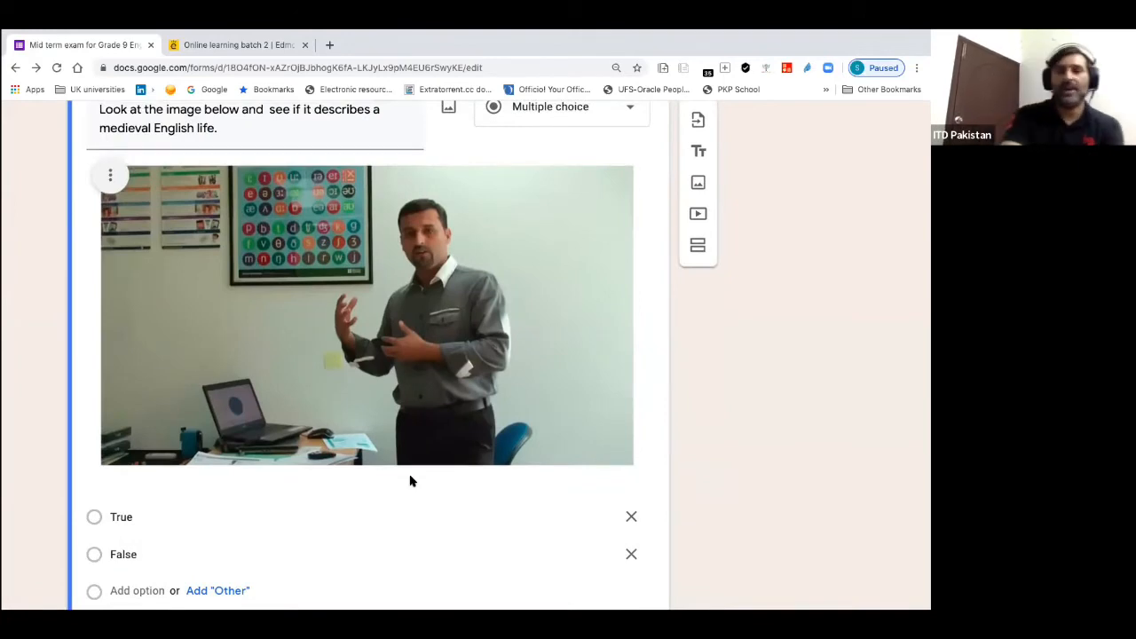
{"action": "scroll", "coordinate": [444, 543], "scroll_direction": "down", "scroll_amount": 2}
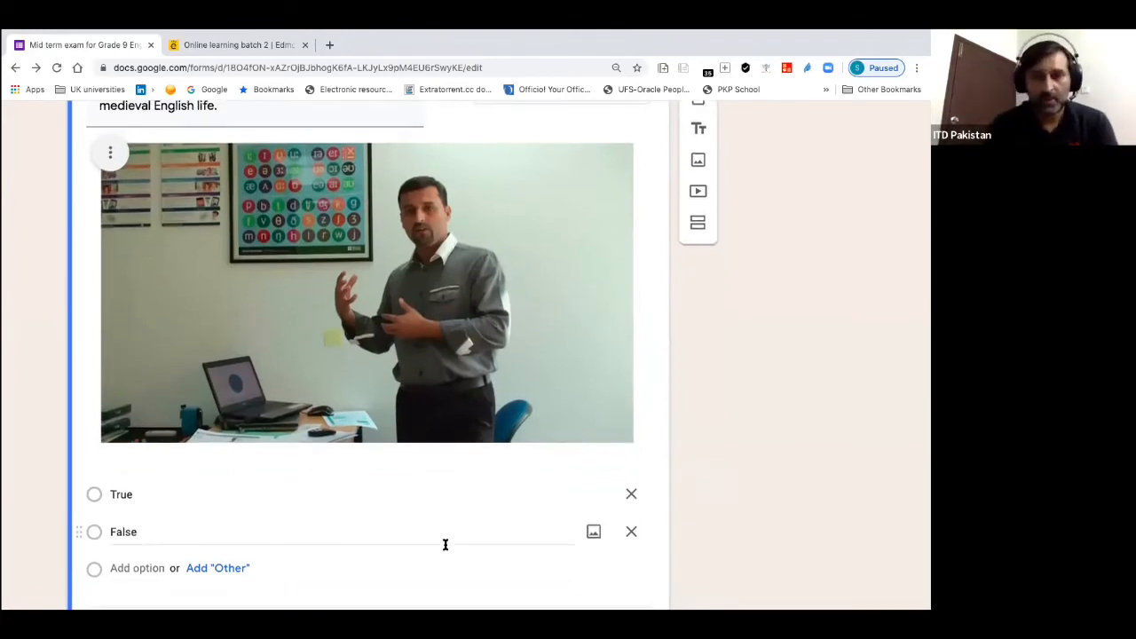
{"action": "scroll", "coordinate": [445, 546], "scroll_direction": "down", "scroll_amount": 6}
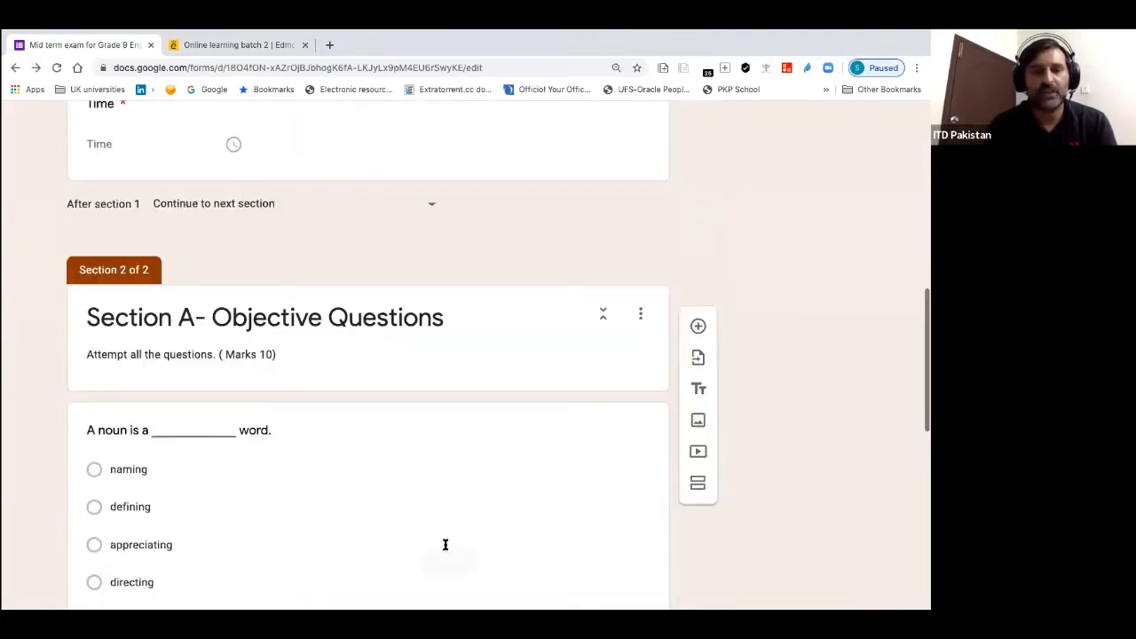
{"action": "scroll", "coordinate": [446, 539], "scroll_direction": "down", "scroll_amount": 12}
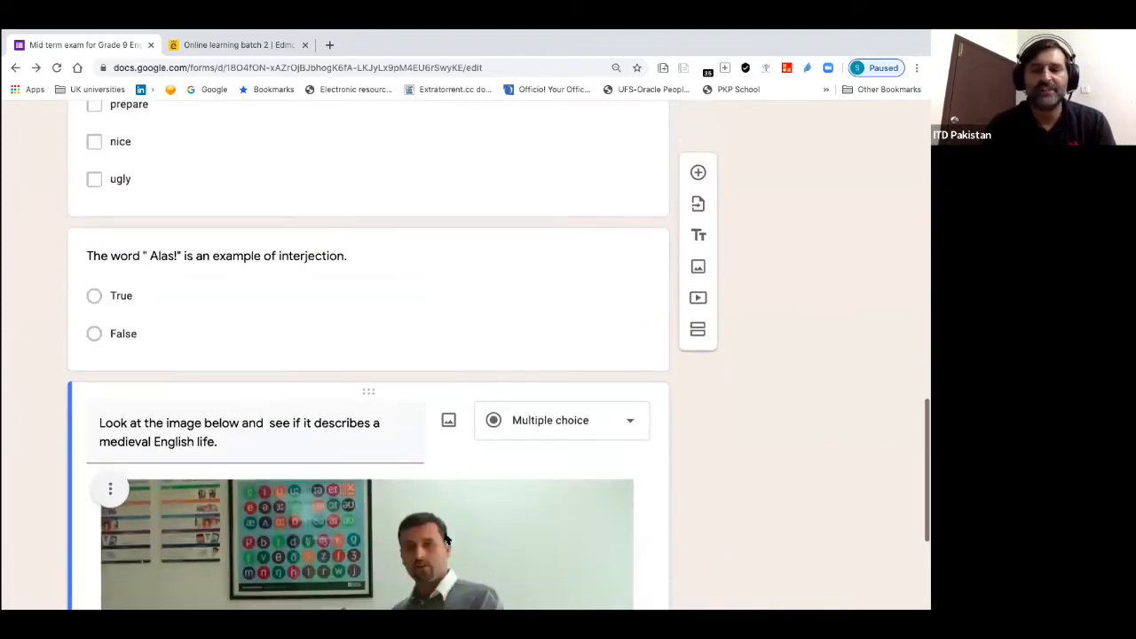
{"action": "scroll", "coordinate": [444, 537], "scroll_direction": "down", "scroll_amount": 5}
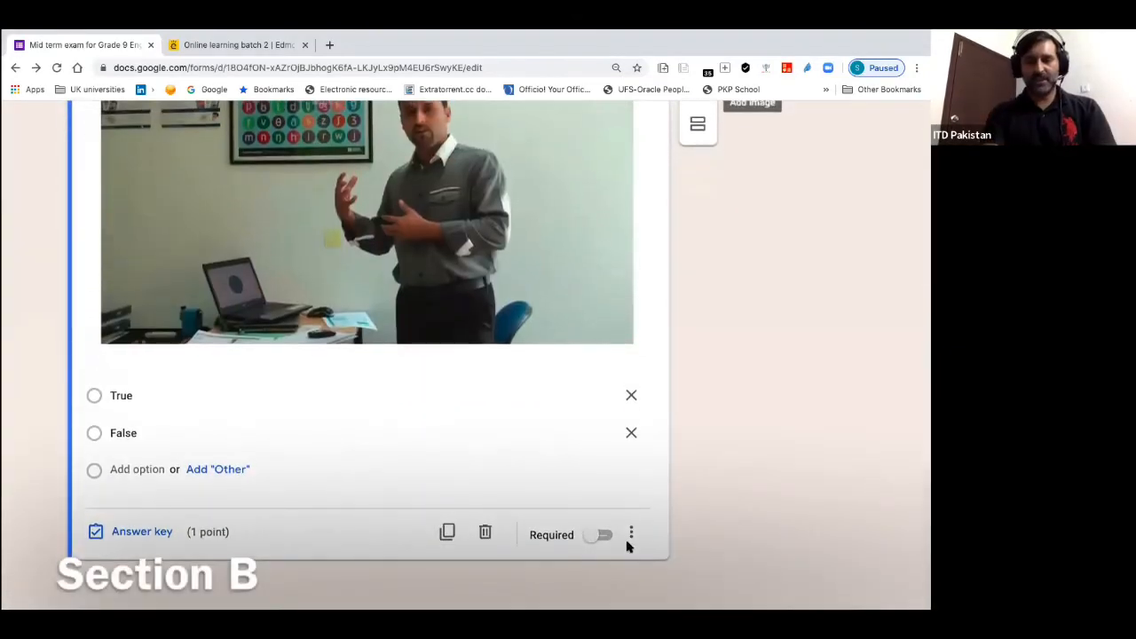
Add a new section after the medieval English life question and title it 'Section B - Reading Comprehension'
{"action": "scroll", "coordinate": [527, 409], "scroll_direction": "up", "scroll_amount": 3}
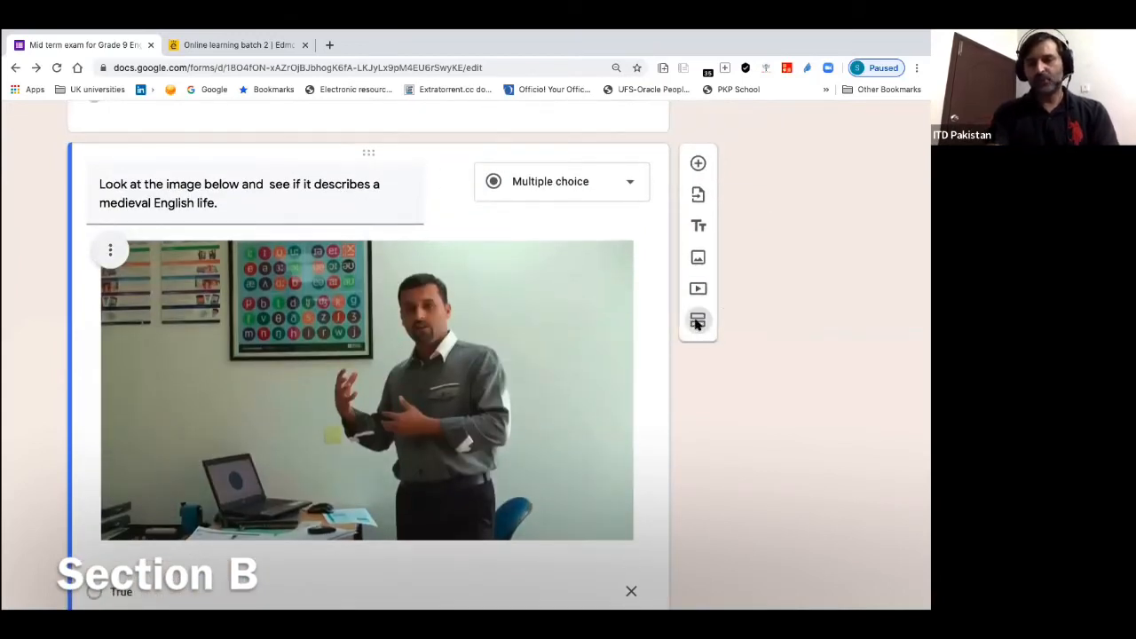
{"action": "left_click", "coordinate": [697, 323]}
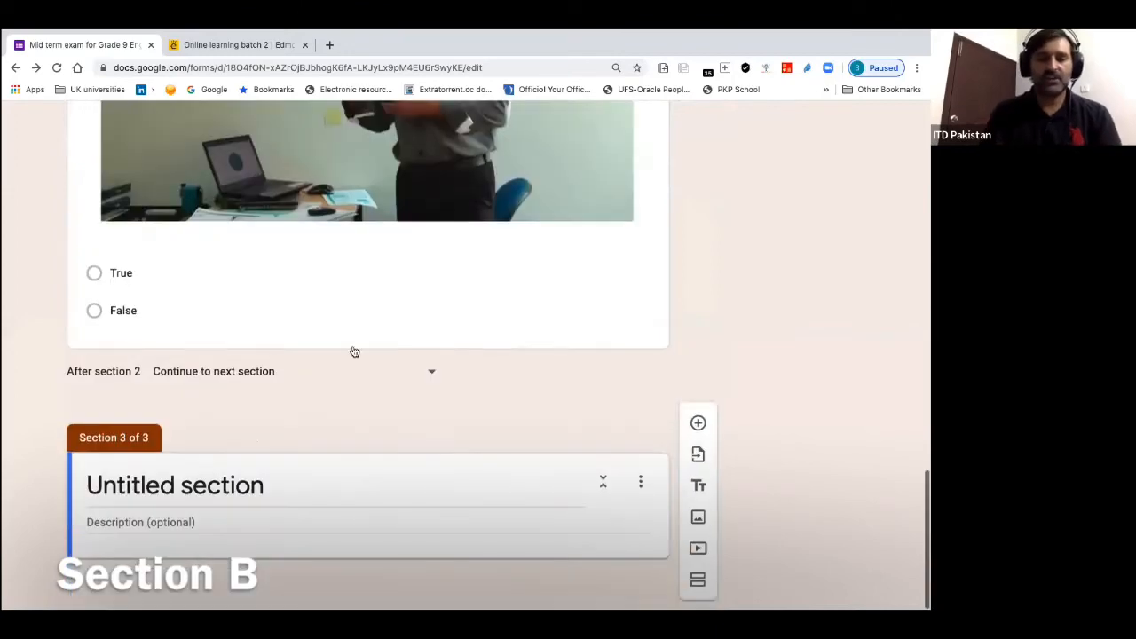
{"action": "left_click", "coordinate": [158, 485]}
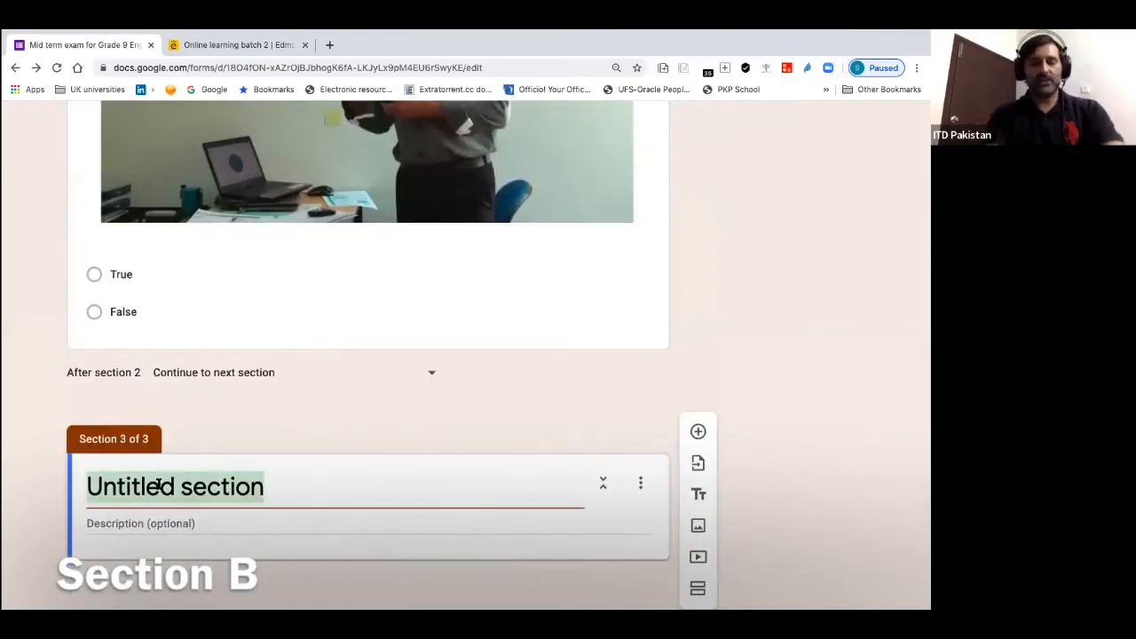
{"action": "type", "text": "R"}
{"action": "key", "text": "BackSpace"}
{"action": "type", "text": "S"}
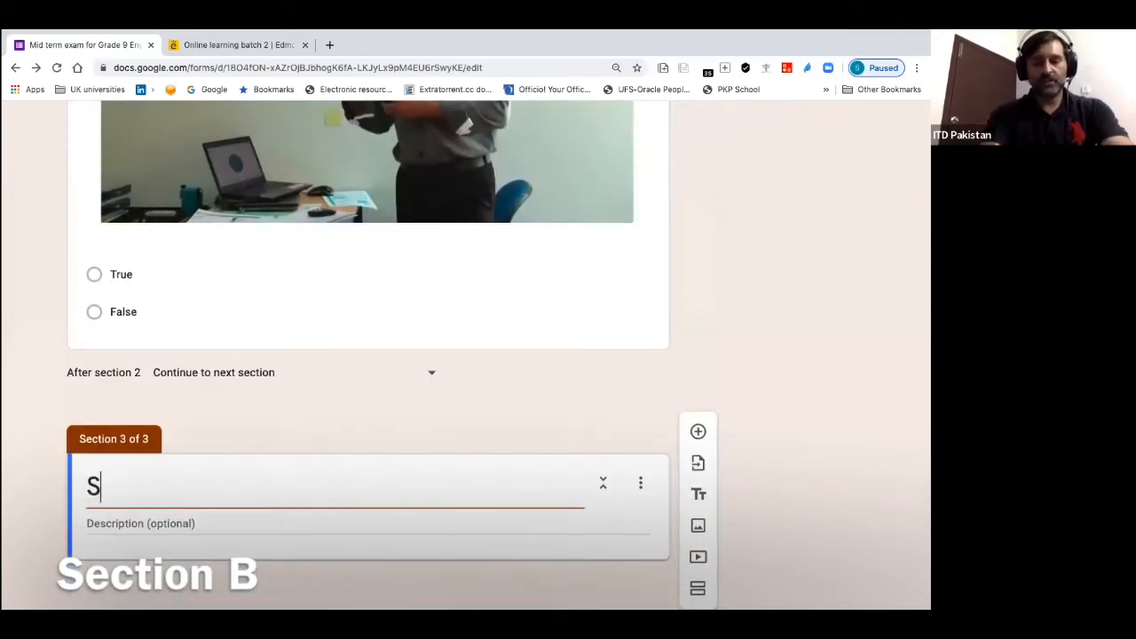
{"action": "type", "text": "ection B"}
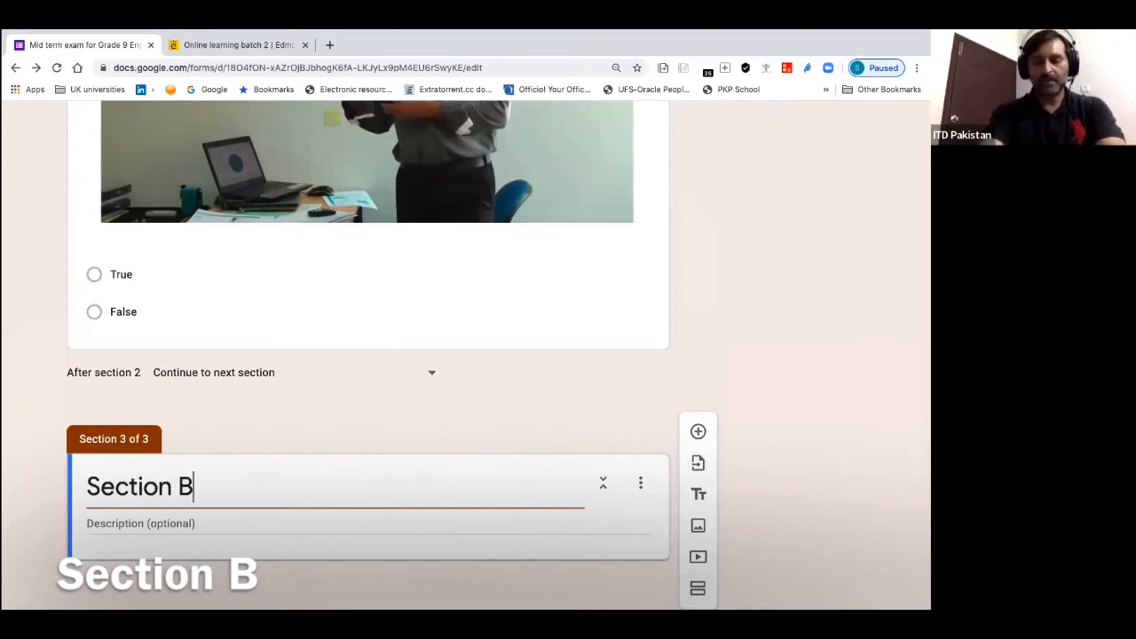
{"action": "type", "text": " - Read"}
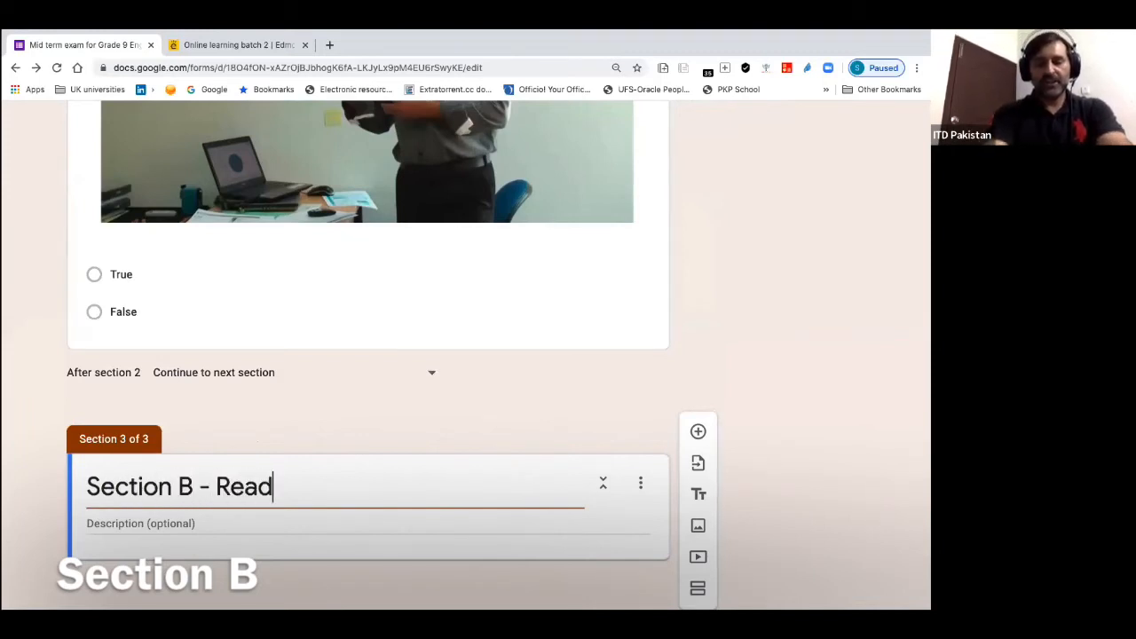
{"action": "type", "text": "ing COmp"}
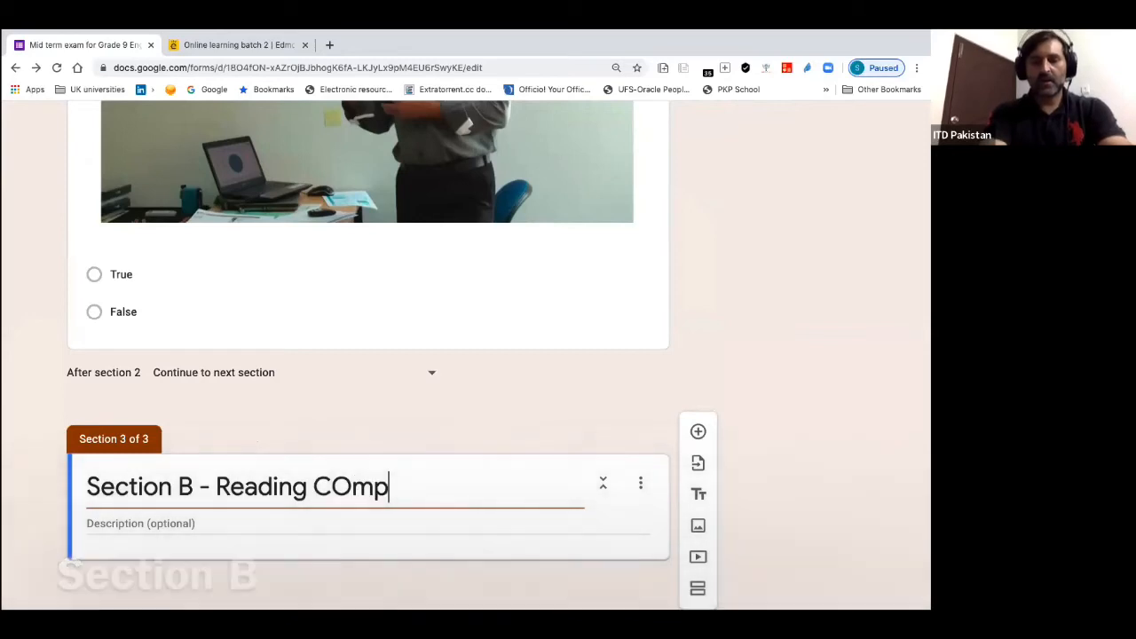
{"action": "key", "text": "BackSpace"}
{"action": "key", "text": "BackSpace"}
{"action": "key", "text": "BackSpace"}
{"action": "key", "text": "BackSpace"}
{"action": "type", "text": "C"}
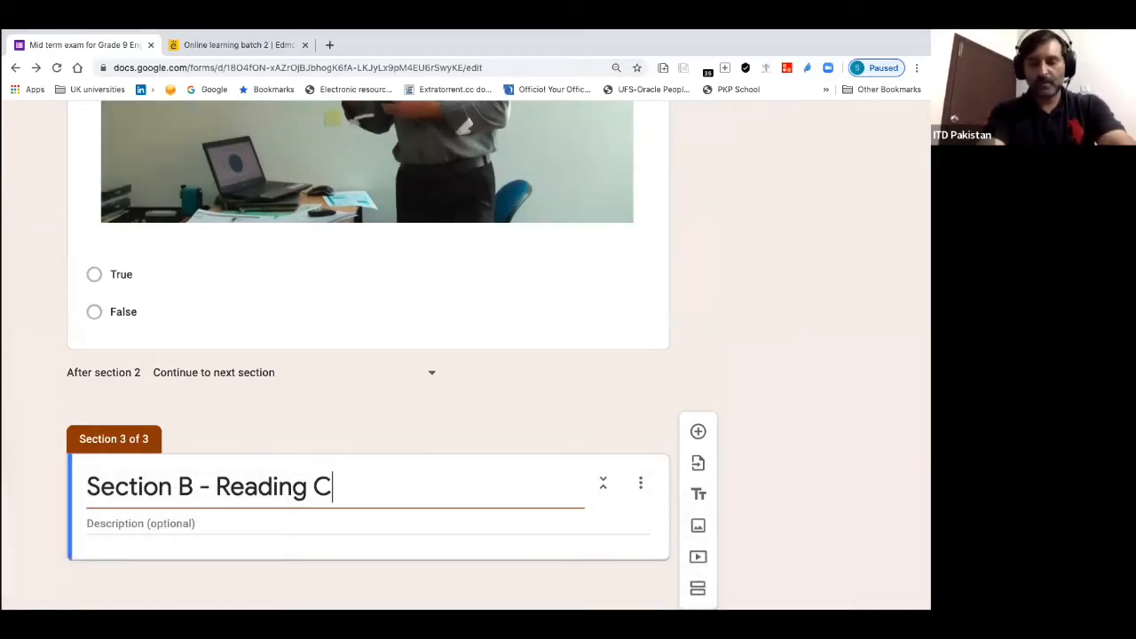
{"action": "type", "text": "omprehension"}
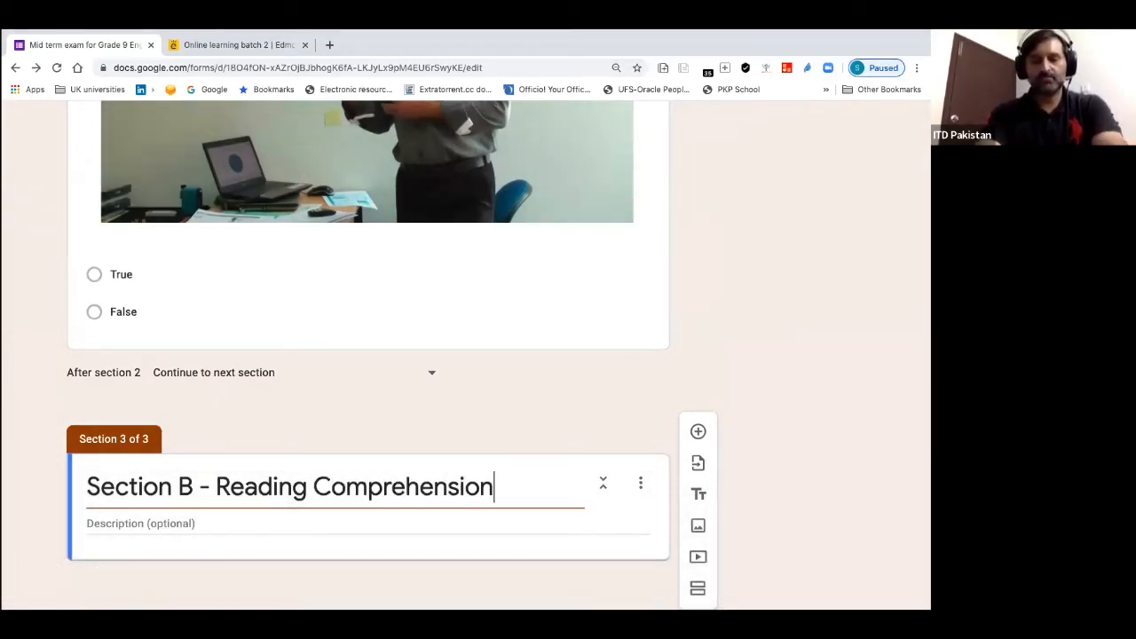
Describe Section B as 'Read the attached passage and answer the following questions. (Marks 5)' and enter random placeholder passage text on a new line below
{"action": "left_click", "coordinate": [105, 523]}
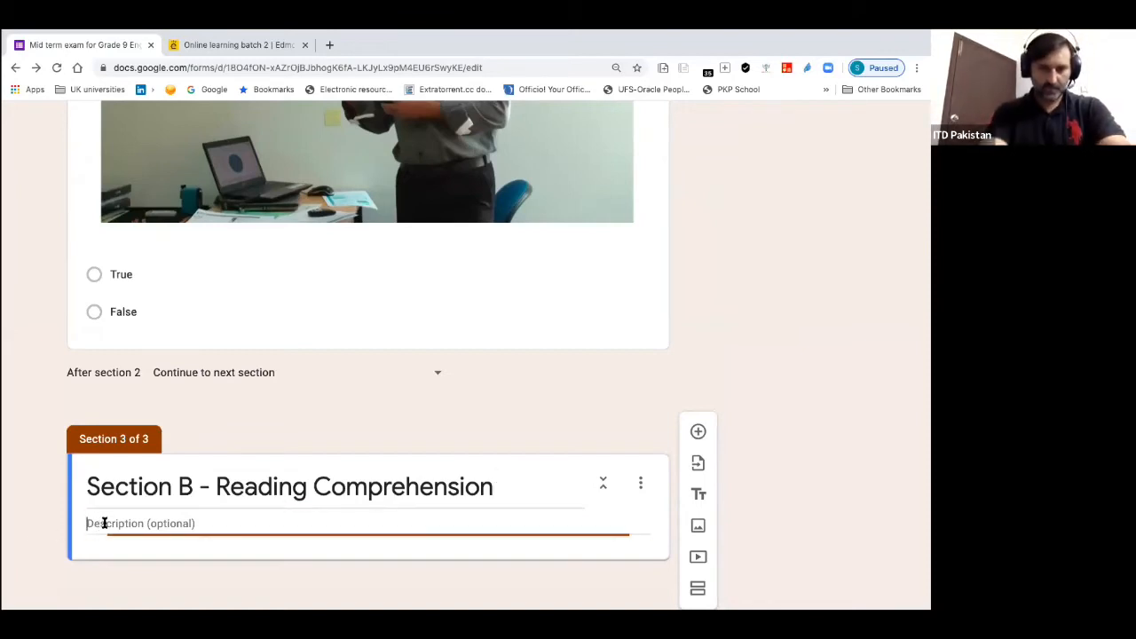
{"action": "type", "text": "Read"}
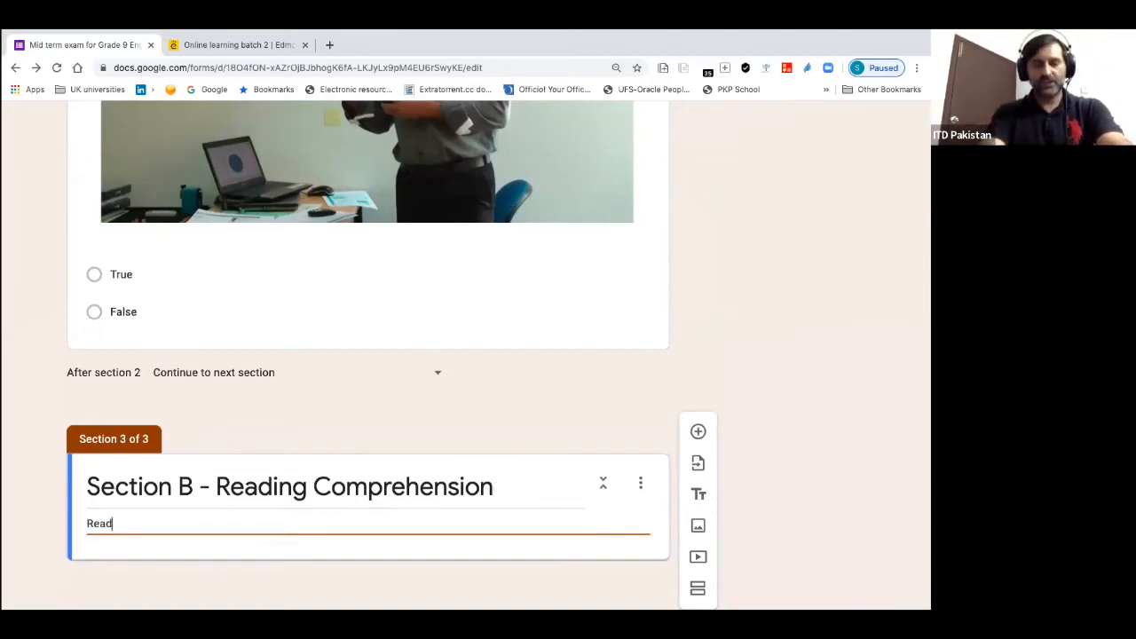
{"action": "type", "text": " the at"}
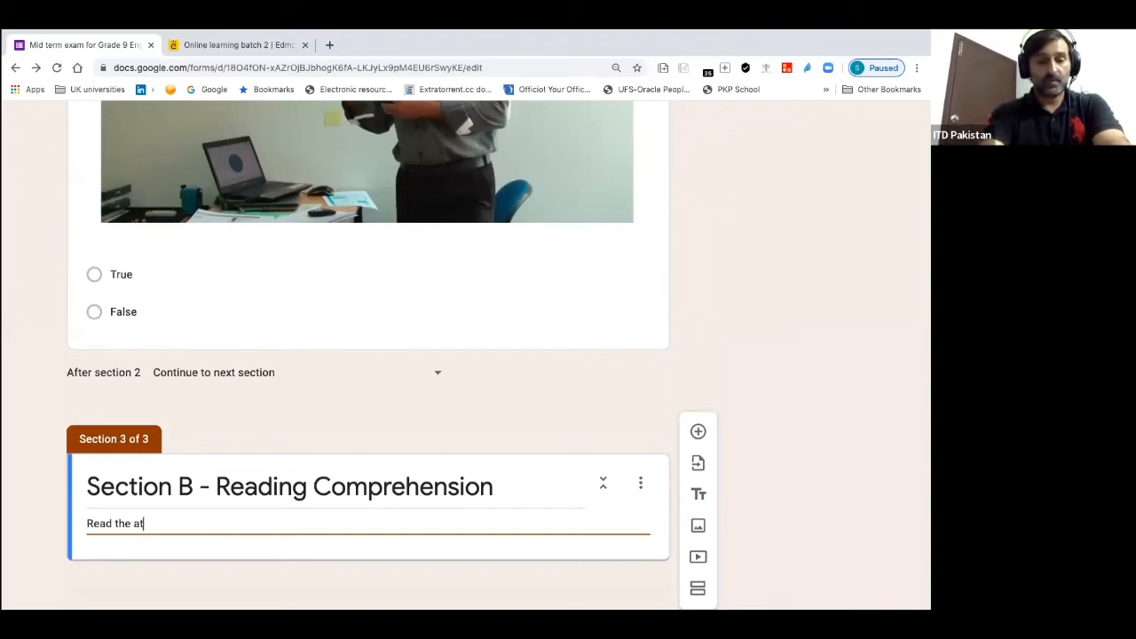
{"action": "type", "text": "atchhed"}
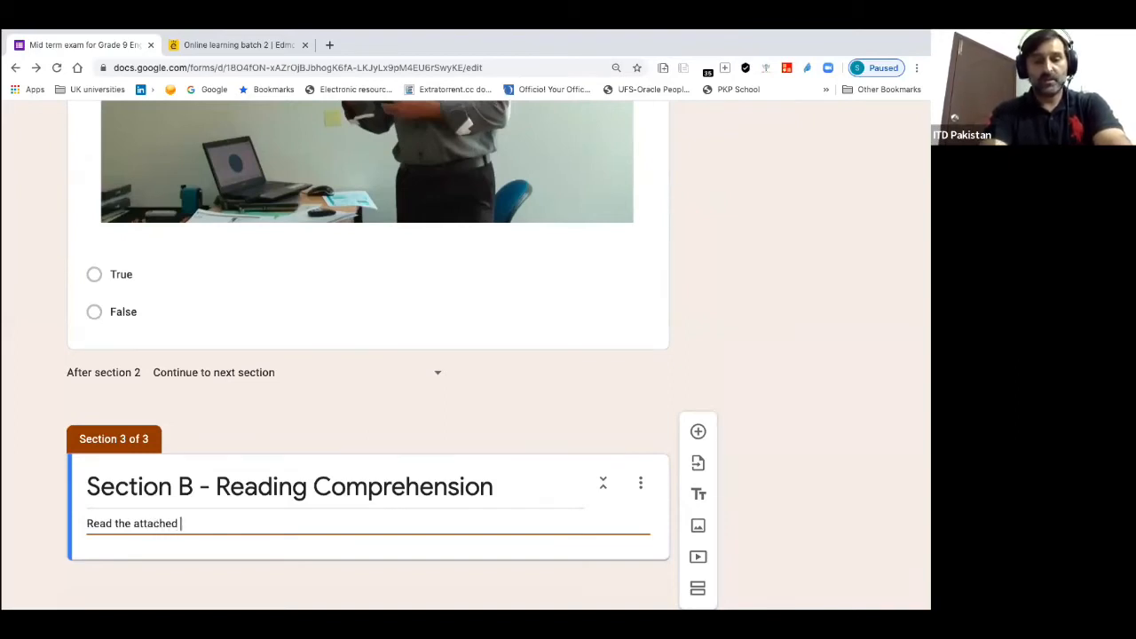
{"action": "type", "text": " passage and a"}
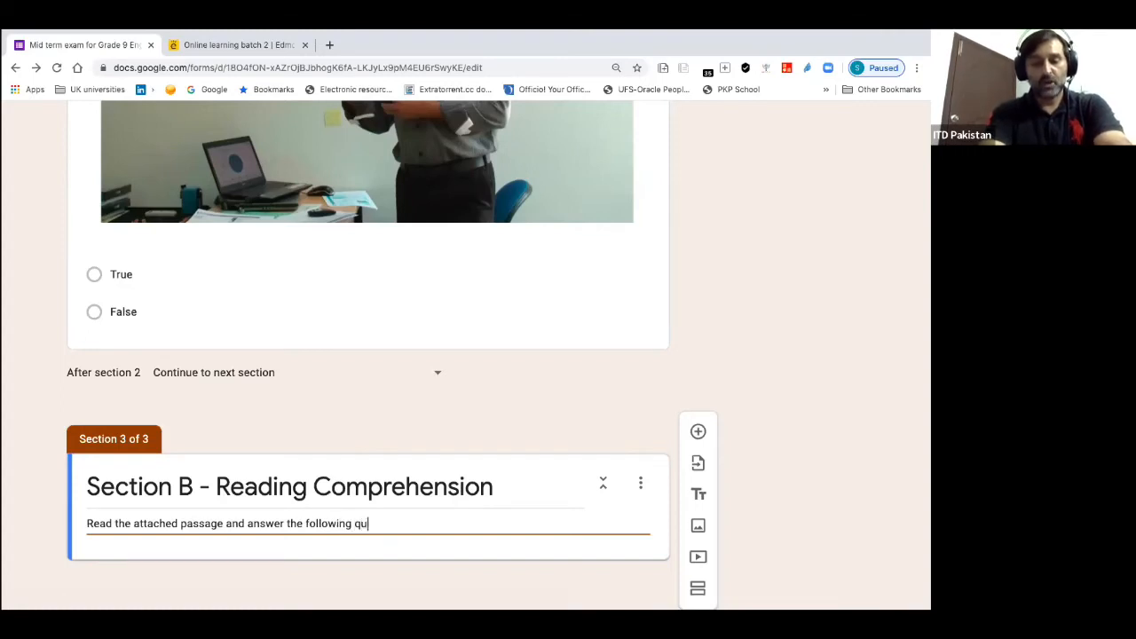
{"action": "type", "text": "ns. (Marks 5"}
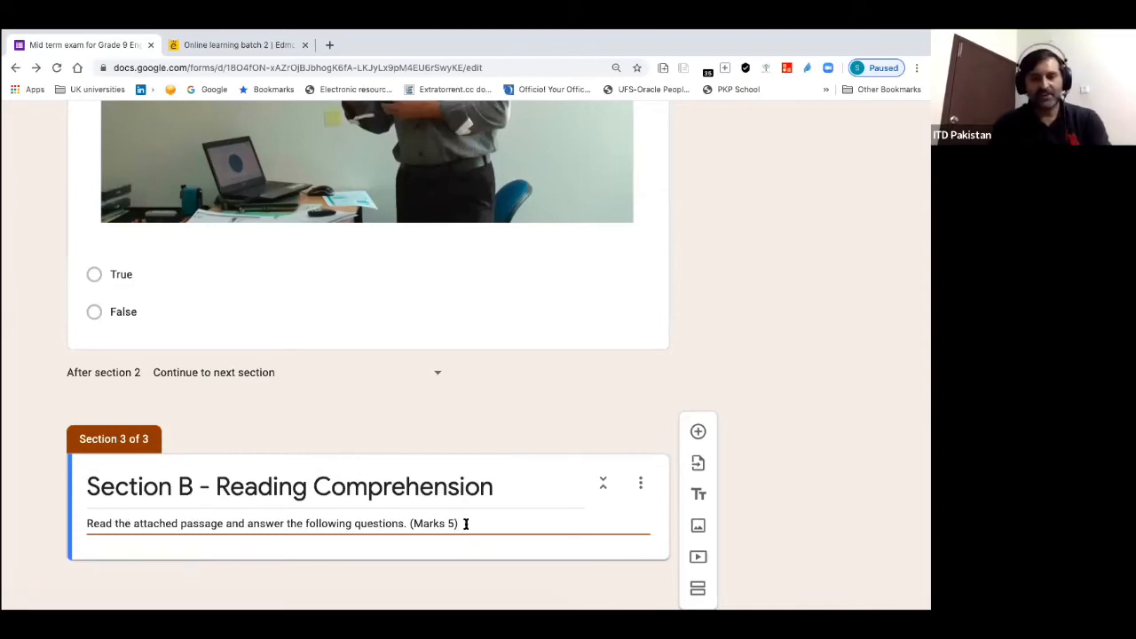
{"action": "key", "text": "Return"}
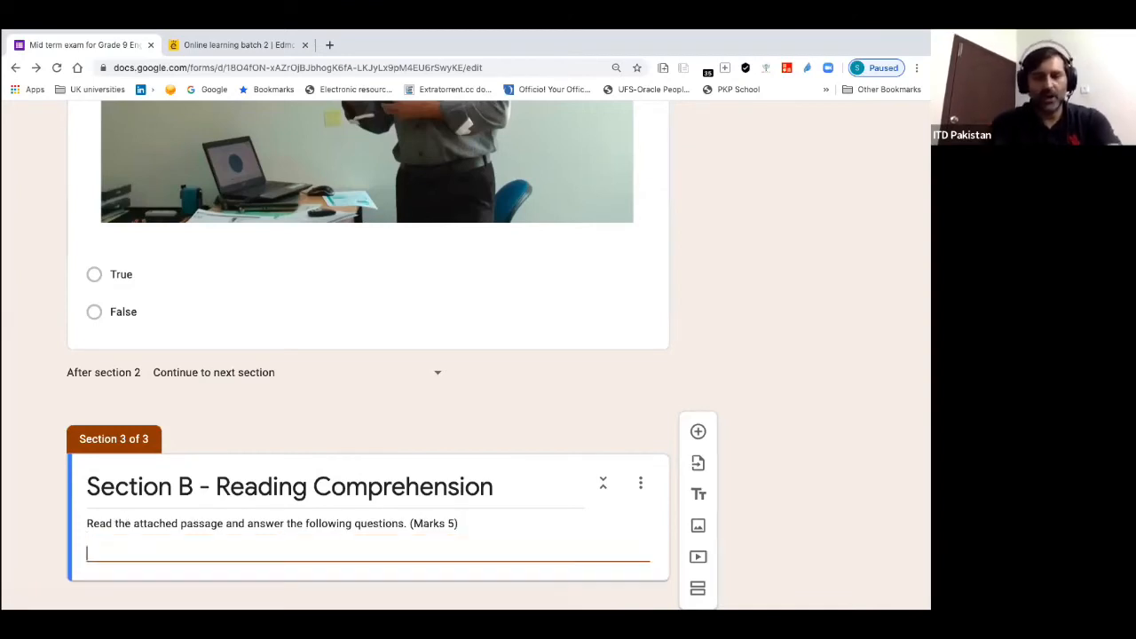
{"action": "type", "text": "ghasghagdhgsjdkgasj"}
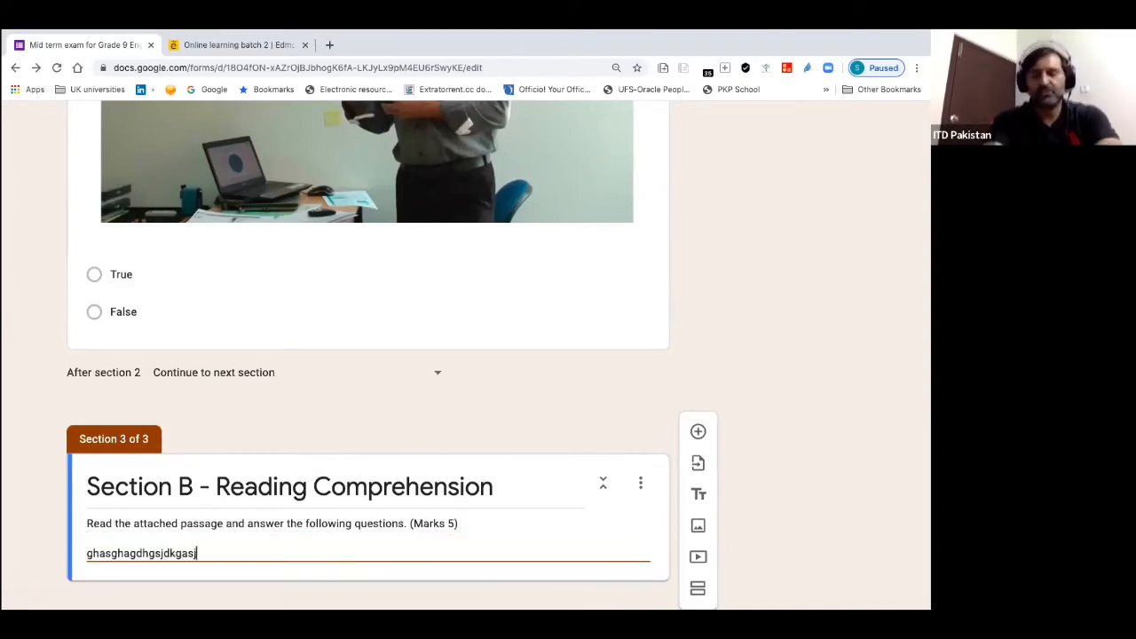
Add more filler letters below the reading instruction in the Section B description and erase the entire filler line
{"action": "type", "text": "kdasgkgsajkgkasgjkdsgajsdgjgadsakjg"}
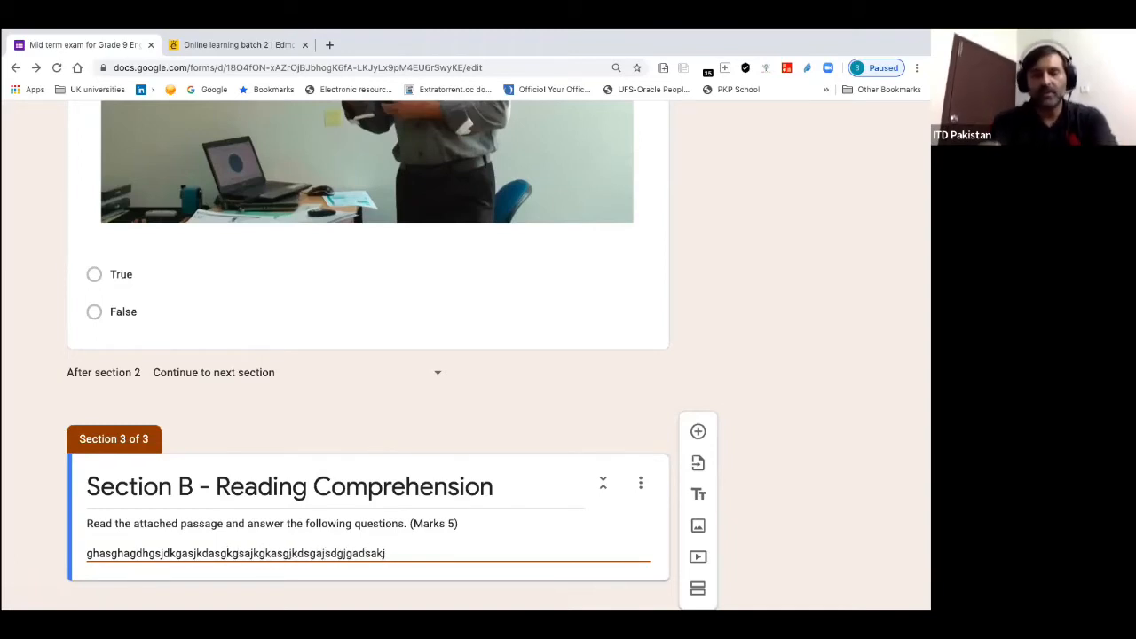
{"action": "key", "text": "BackSpace"}
{"action": "key", "text": "BackSpace"}
{"action": "key", "text": "BackSpace"}
{"action": "key", "text": "BackSpace"}
{"action": "key", "text": "BackSpace"}
{"action": "key", "text": "BackSpace"}
{"action": "key", "text": "BackSpace"}
{"action": "key", "text": "BackSpace"}
{"action": "key", "text": "BackSpace"}
{"action": "key", "text": "BackSpace"}
{"action": "key", "text": "BackSpace"}
{"action": "key", "text": "BackSpace"}
{"action": "key", "text": "BackSpace"}
{"action": "key", "text": "BackSpace"}
{"action": "key", "text": "BackSpace"}
{"action": "key", "text": "BackSpace"}
{"action": "key", "text": "BackSpace"}
{"action": "key", "text": "BackSpace"}
{"action": "key", "text": "BackSpace"}
{"action": "key", "text": "BackSpace"}
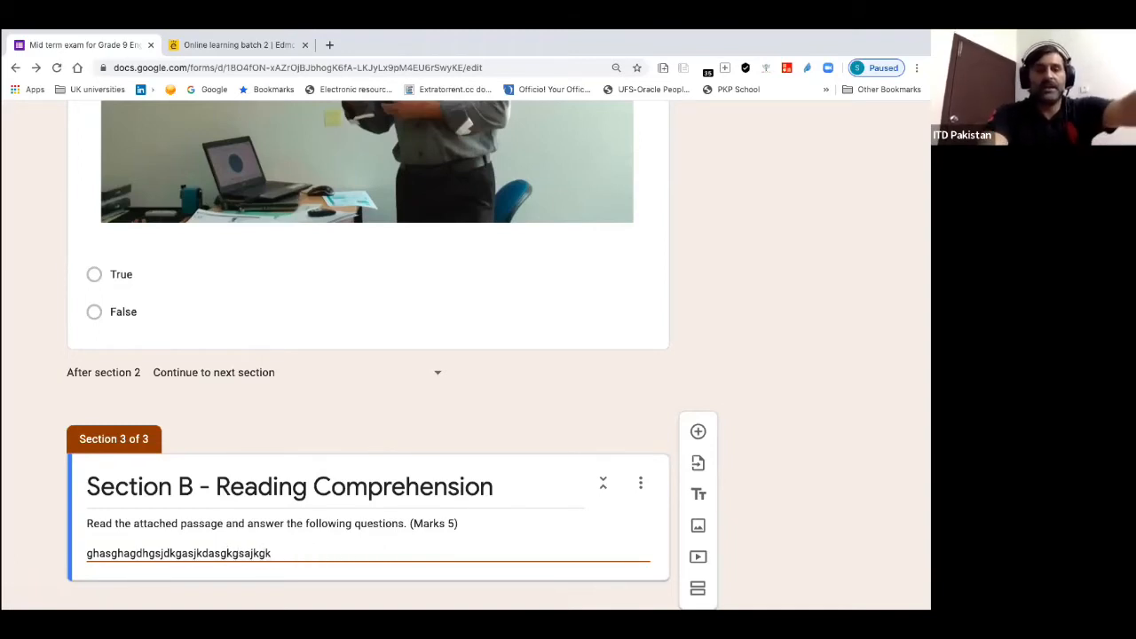
{"action": "key", "text": "BackSpace"}
{"action": "key", "text": "BackSpace"}
{"action": "key", "text": "BackSpace"}
{"action": "key", "text": "BackSpace"}
{"action": "key", "text": "BackSpace"}
{"action": "key", "text": "BackSpace"}
{"action": "key", "text": "BackSpace"}
{"action": "key", "text": "BackSpace"}
{"action": "key", "text": "BackSpace"}
{"action": "key", "text": "BackSpace"}
{"action": "key", "text": "BackSpace"}
{"action": "key", "text": "BackSpace"}
{"action": "key", "text": "BackSpace"}
{"action": "key", "text": "BackSpace"}
{"action": "key", "text": "BackSpace"}
{"action": "key", "text": "BackSpace"}
{"action": "key", "text": "BackSpace"}
{"action": "key", "text": "BackSpace"}
{"action": "key", "text": "BackSpace"}
{"action": "key", "text": "BackSpace"}
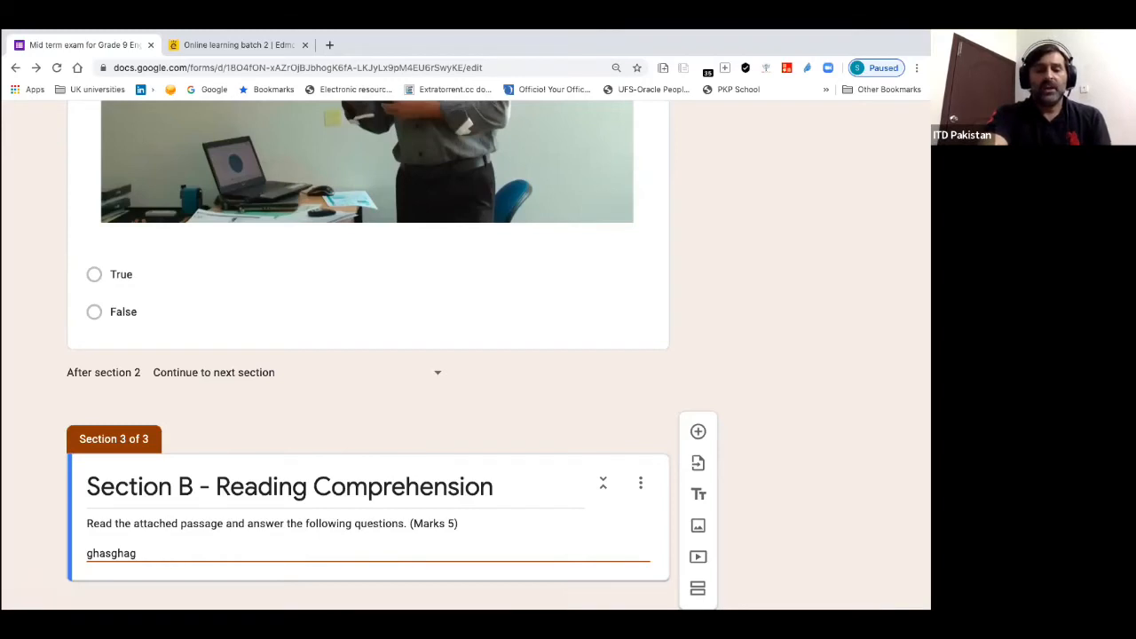
{"action": "key", "text": "BackSpace"}
{"action": "key", "text": "BackSpace"}
{"action": "key", "text": "BackSpace"}
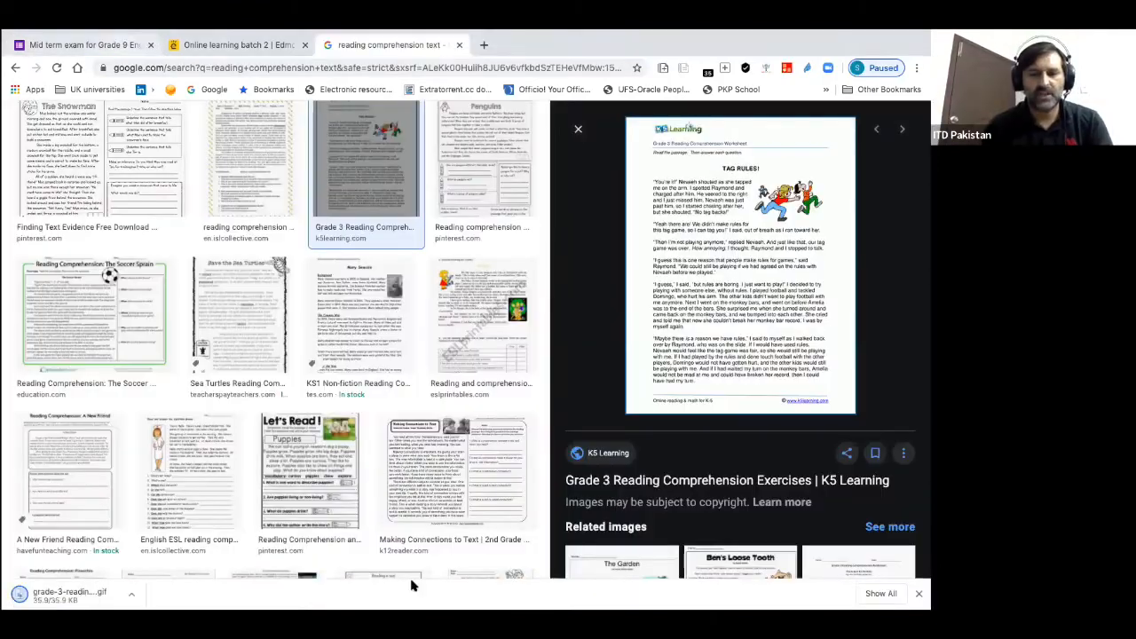
Insert the "The busy life of a retired man" page image under the exam form's Section B header and close the image search page
{"action": "key", "text": "ctrl+1"}
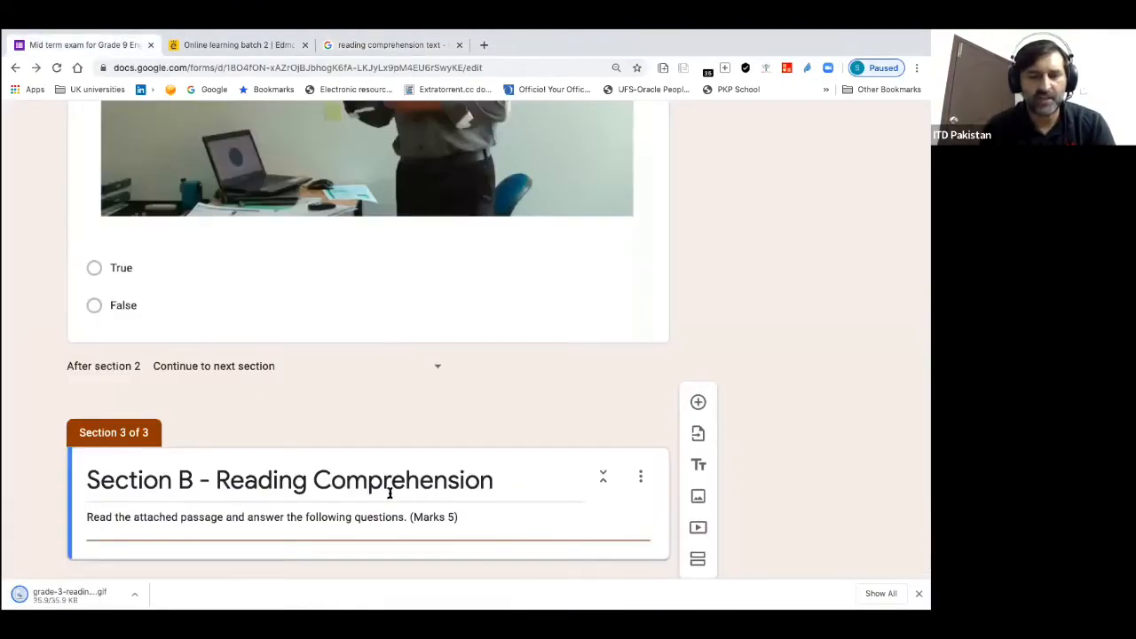
{"action": "scroll", "coordinate": [388, 490], "scroll_direction": "down", "scroll_amount": 1}
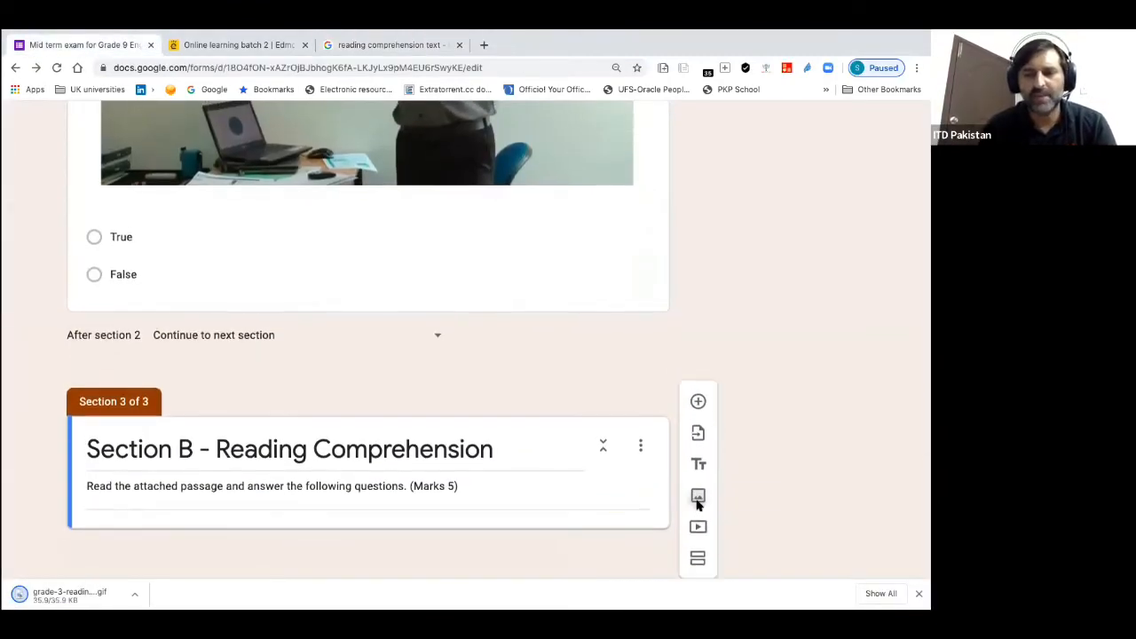
{"action": "left_click", "coordinate": [697, 499]}
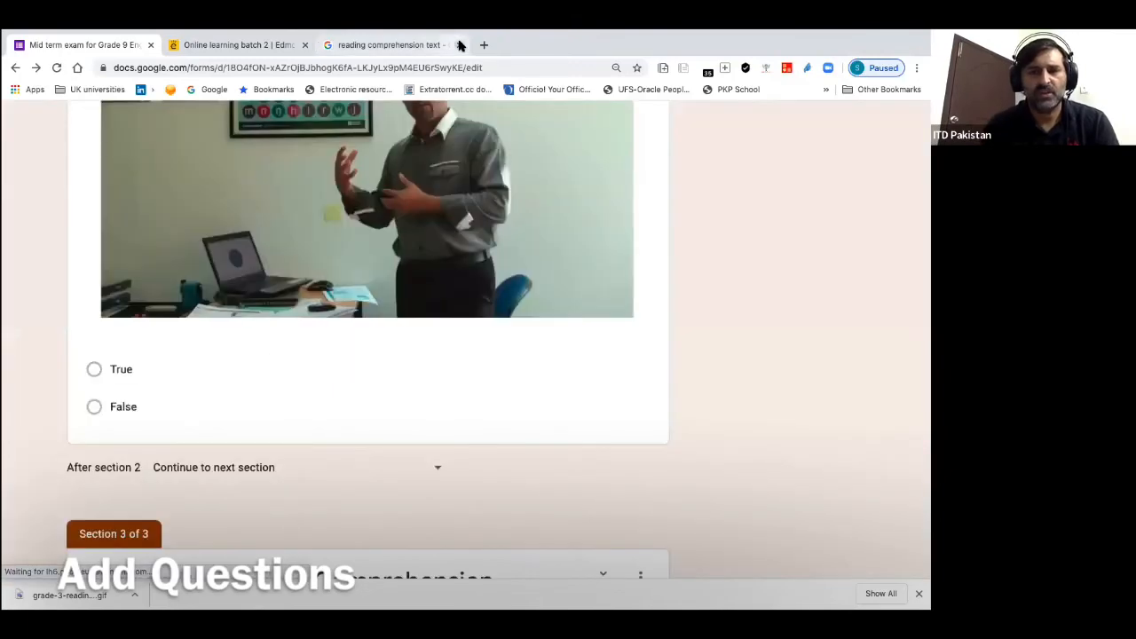
{"action": "left_click", "coordinate": [459, 45]}
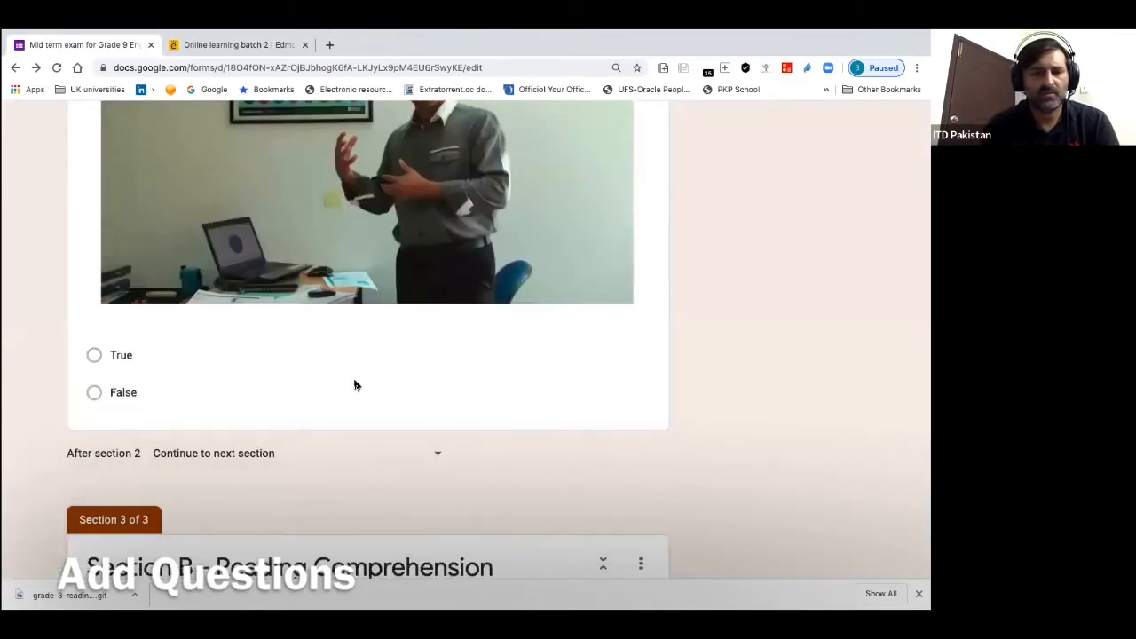
Shrink the inserted page image slightly and title it "Busy life of a retired man"
{"action": "left_click", "coordinate": [309, 396]}
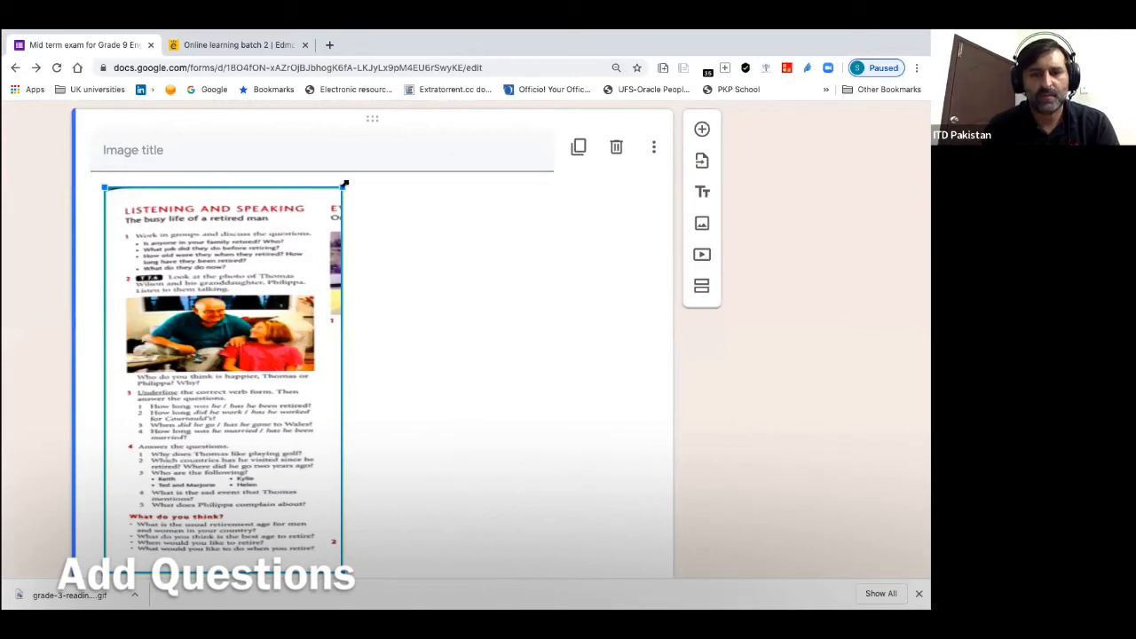
{"action": "left_click_drag", "start_coordinate": [343, 188], "coordinate": [339, 382]}
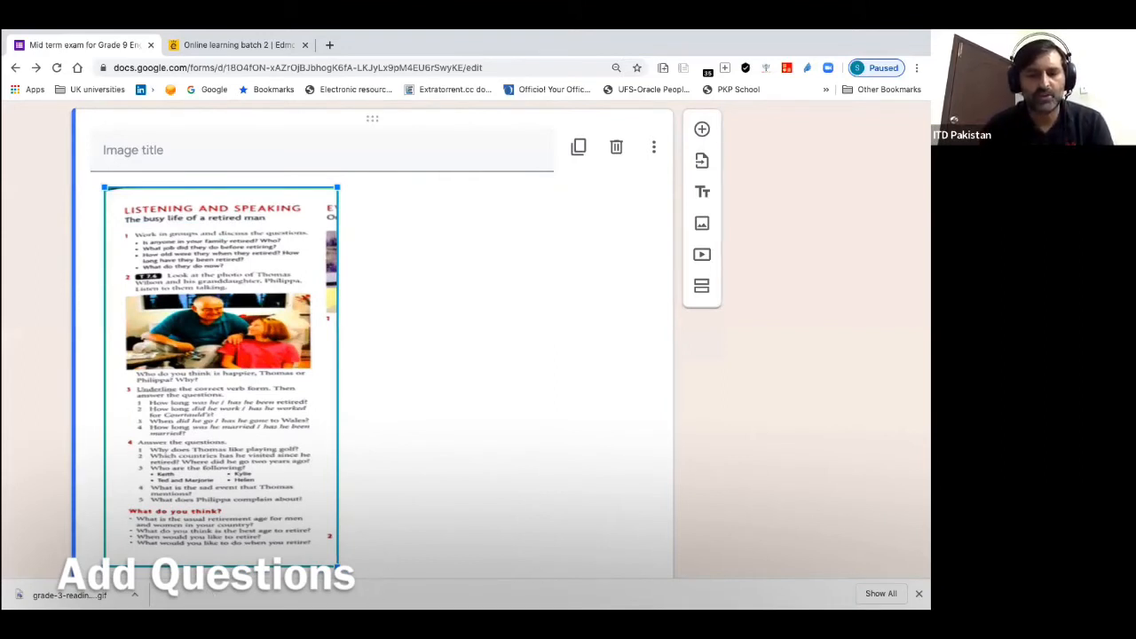
{"action": "left_click", "coordinate": [168, 149]}
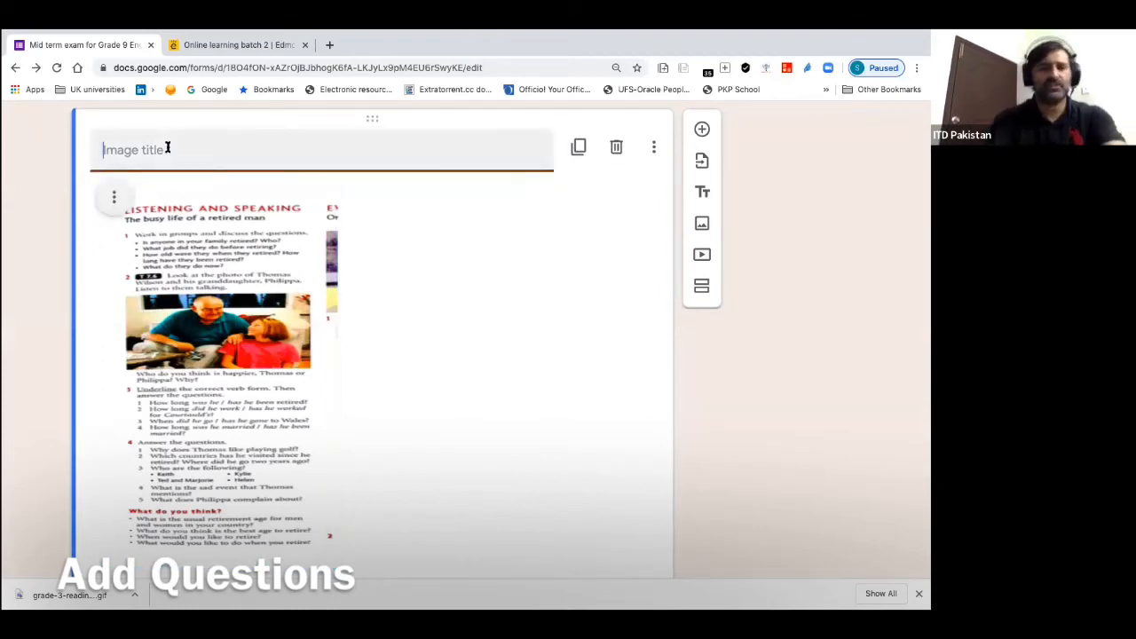
{"action": "type", "text": "Bus"}
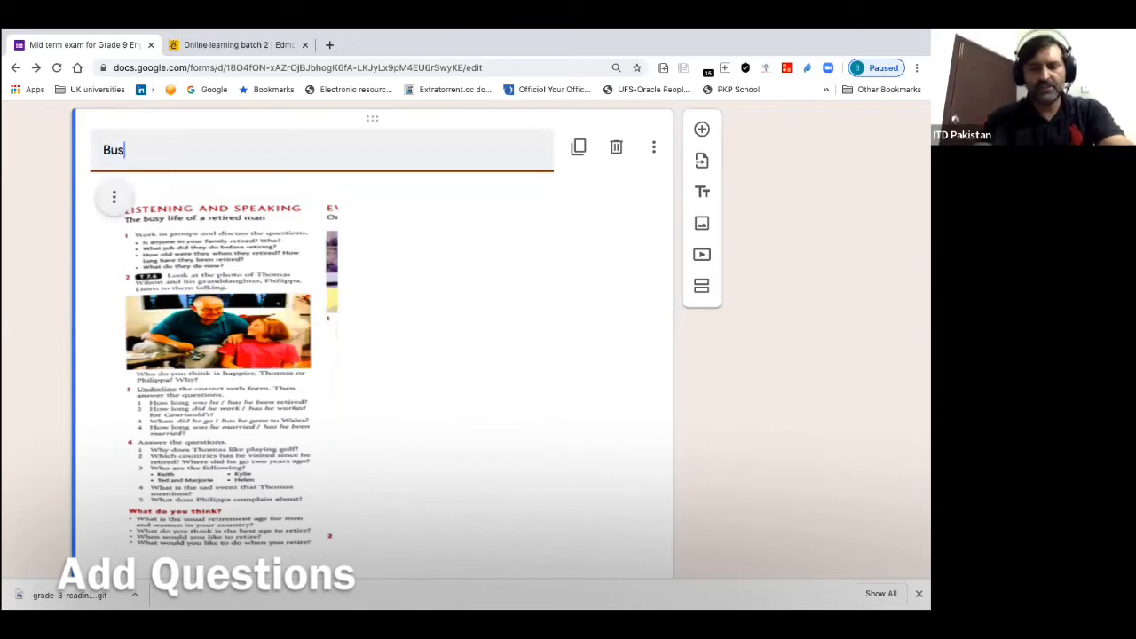
{"action": "type", "text": "y life of"}
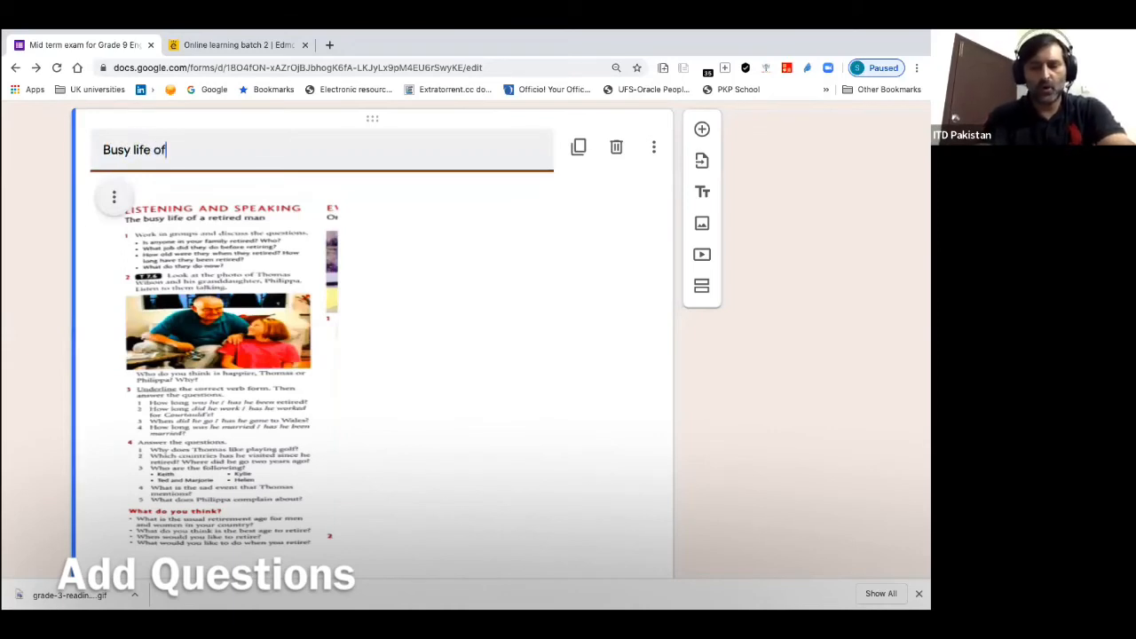
{"action": "type", "text": " a retir"}
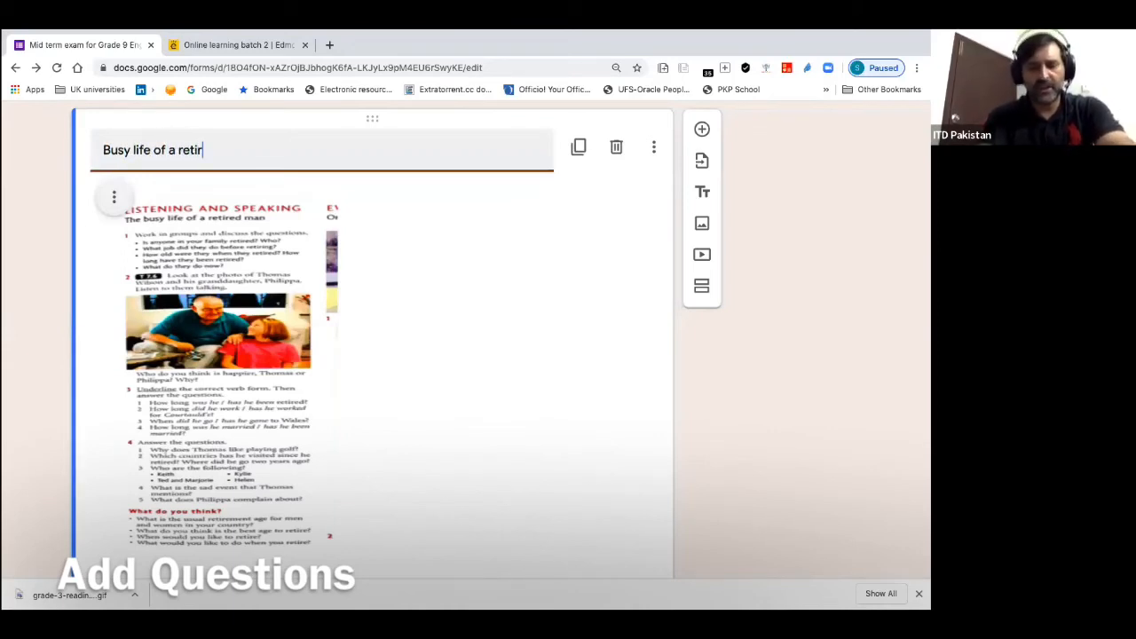
{"action": "type", "text": "ed man"}
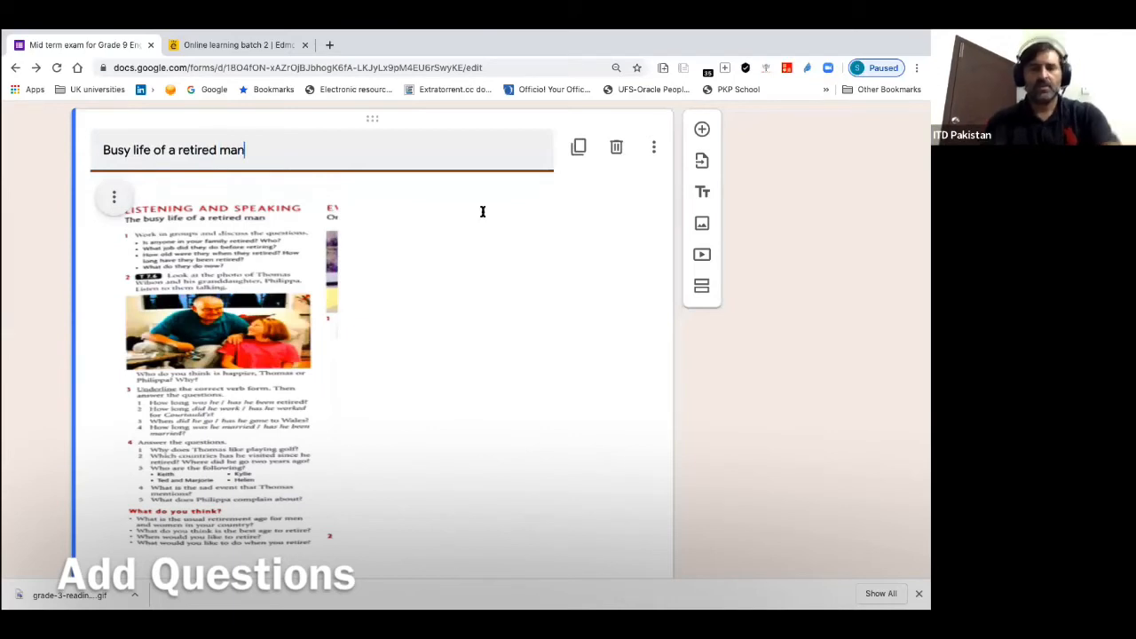
Add a multiple-choice question below the passage image reading "What does the man do in his free time?"
{"action": "scroll", "coordinate": [367, 482], "scroll_direction": "down", "scroll_amount": 1}
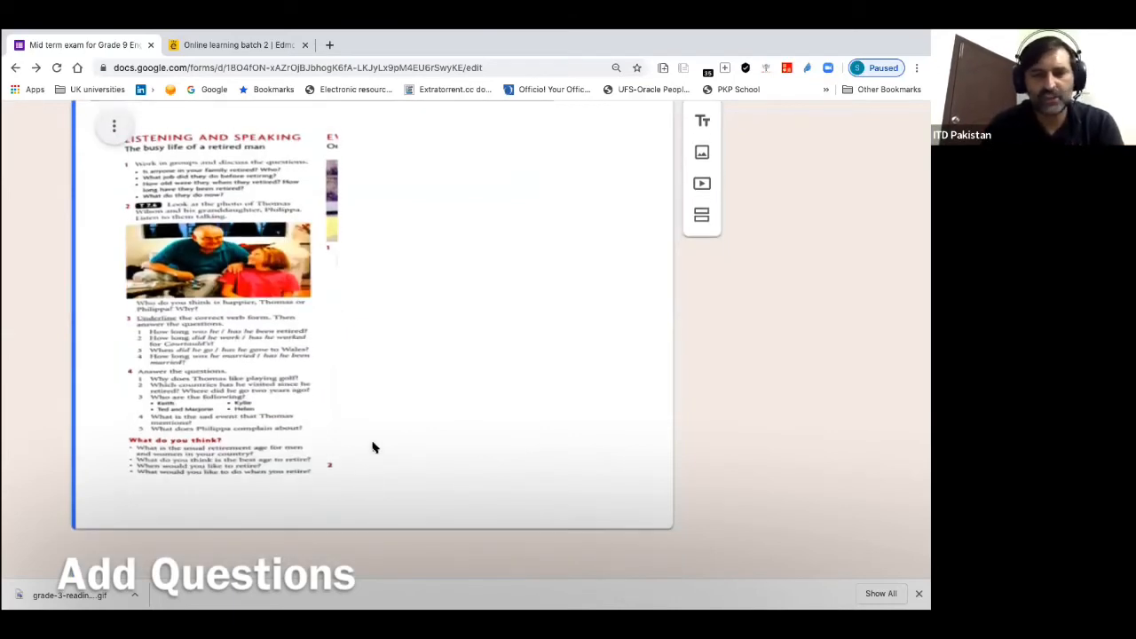
{"action": "scroll", "coordinate": [373, 447], "scroll_direction": "up", "scroll_amount": 2}
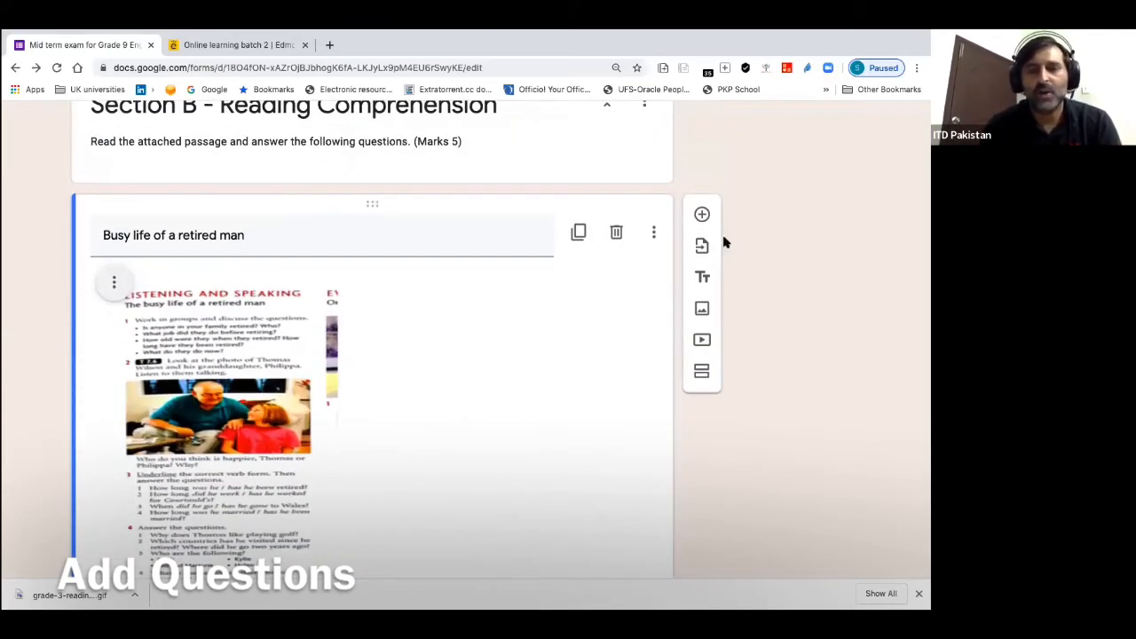
{"action": "left_click", "coordinate": [701, 216]}
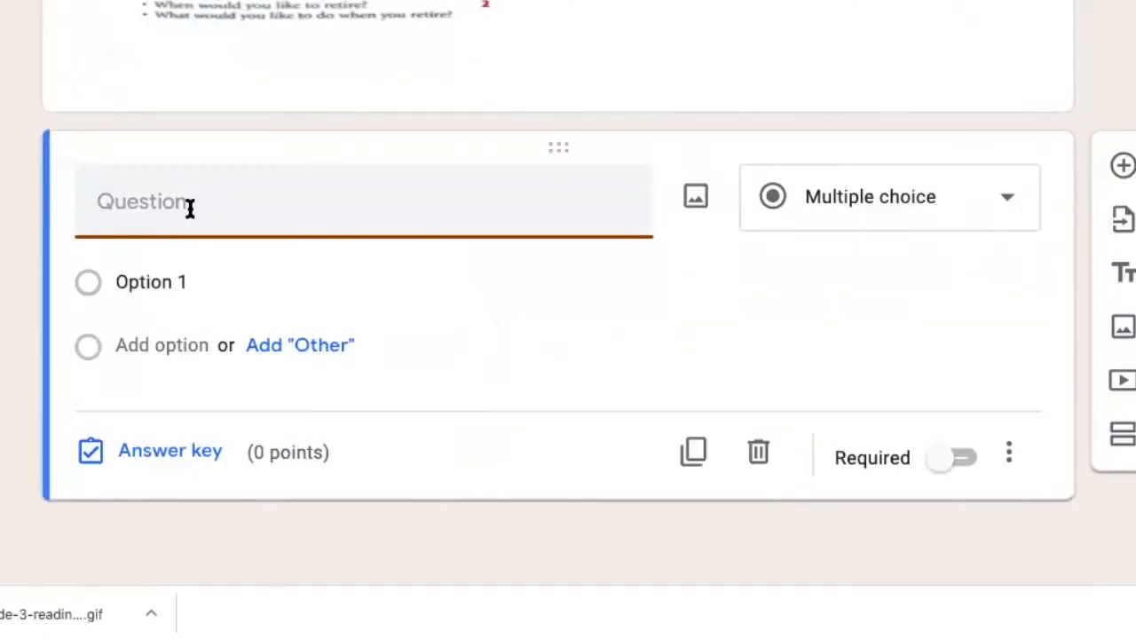
{"action": "type", "text": "What di"}
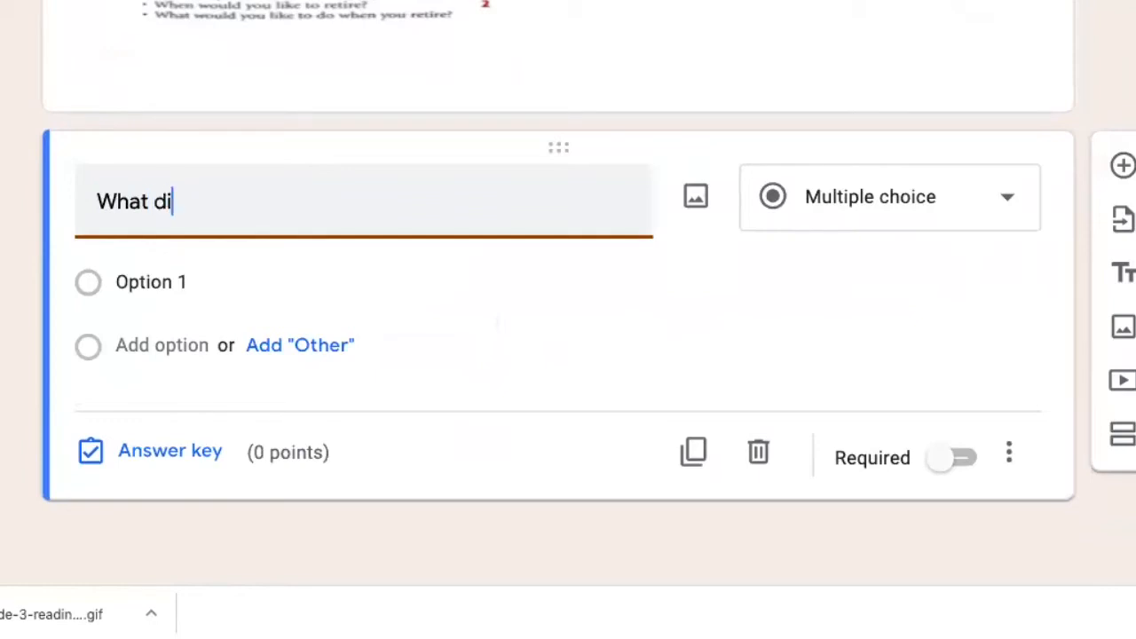
{"action": "key", "text": "BackSpace"}
{"action": "type", "text": "oes the "}
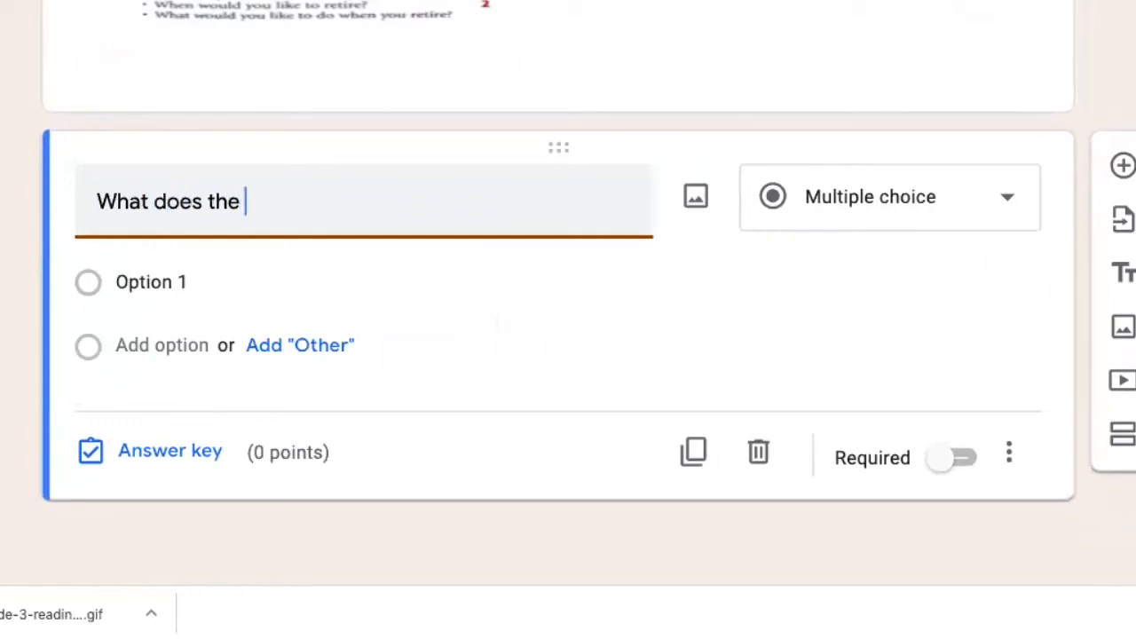
{"action": "type", "text": "man do in his "}
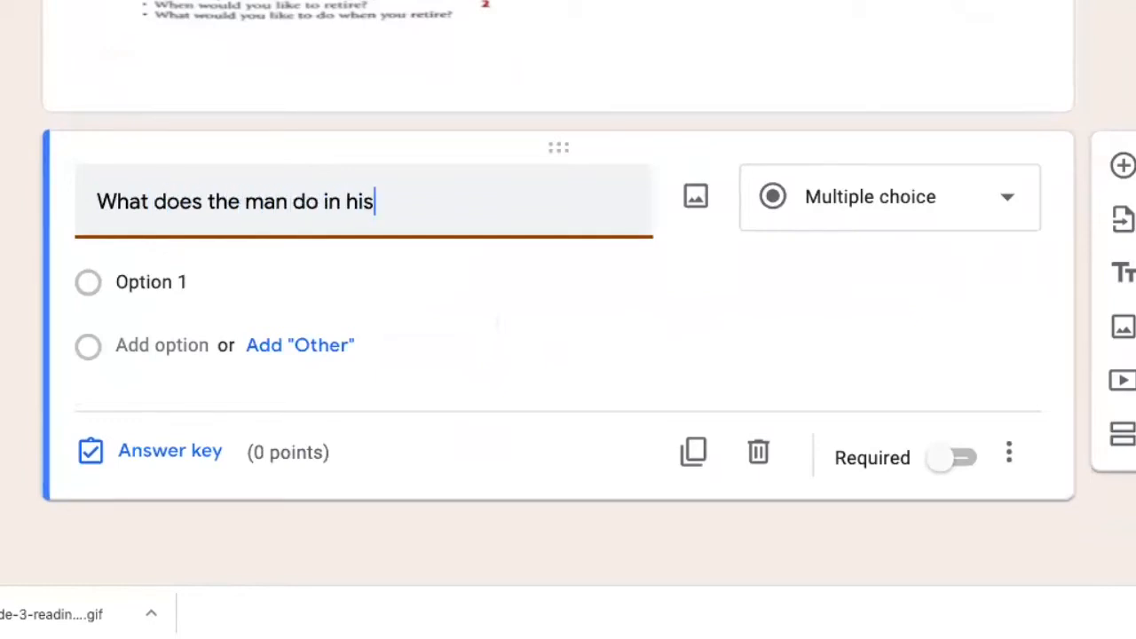
{"action": "type", "text": "free tim"}
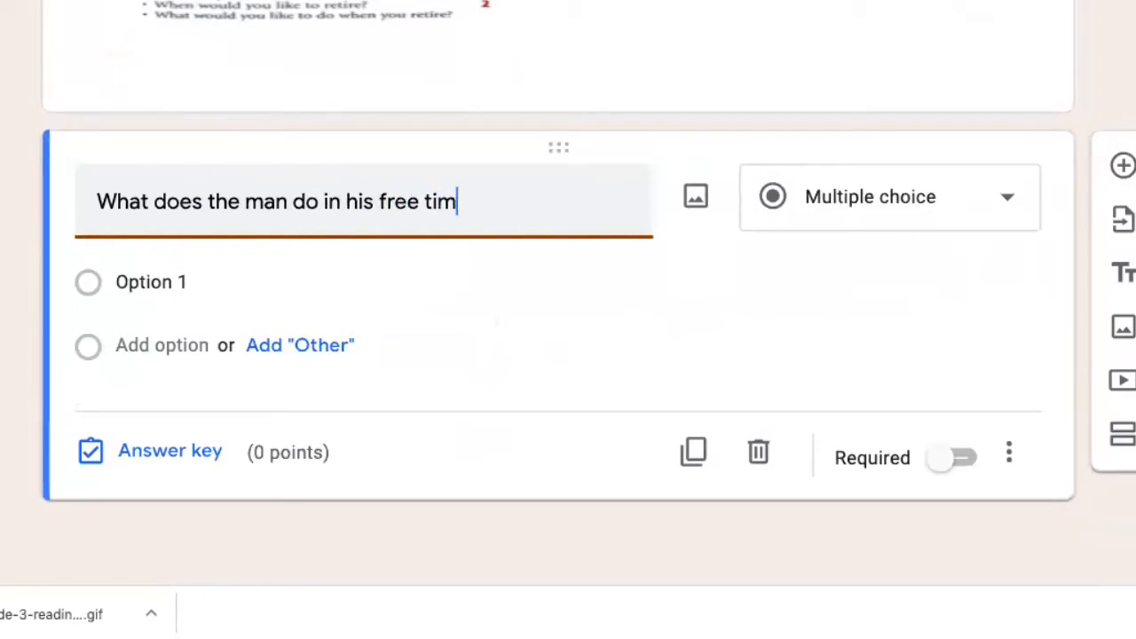
{"action": "type", "text": "e?"}
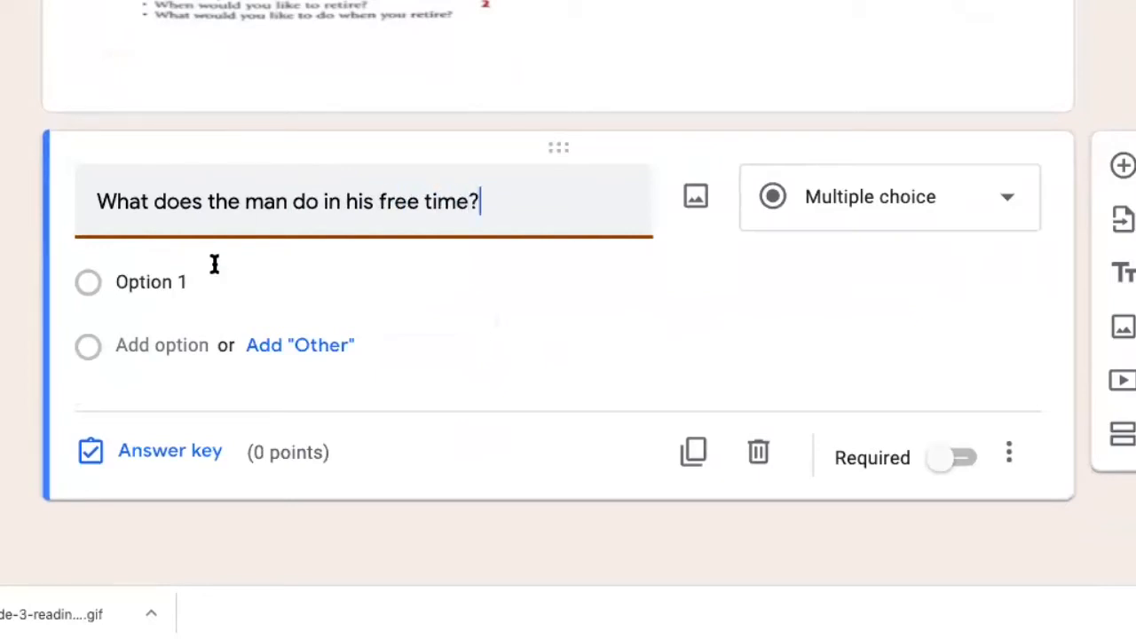
Enter "play a game" and "cook food" as the first two answer options of the free-time question
{"action": "left_click", "coordinate": [158, 284]}
{"action": "type", "text": "pla"}
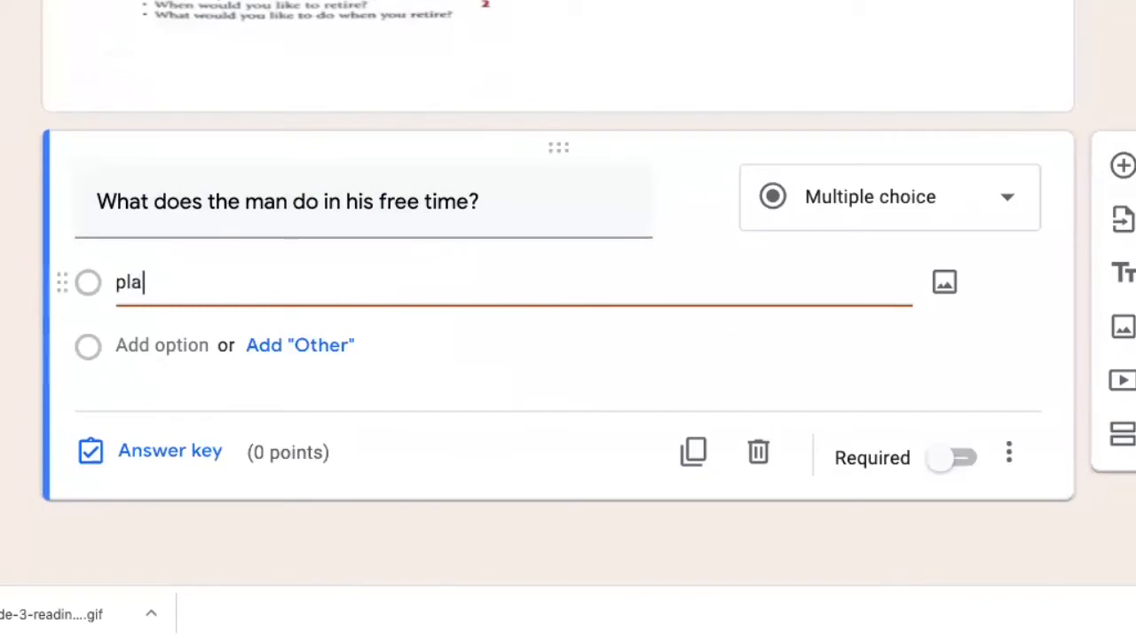
{"action": "type", "text": "y game"}
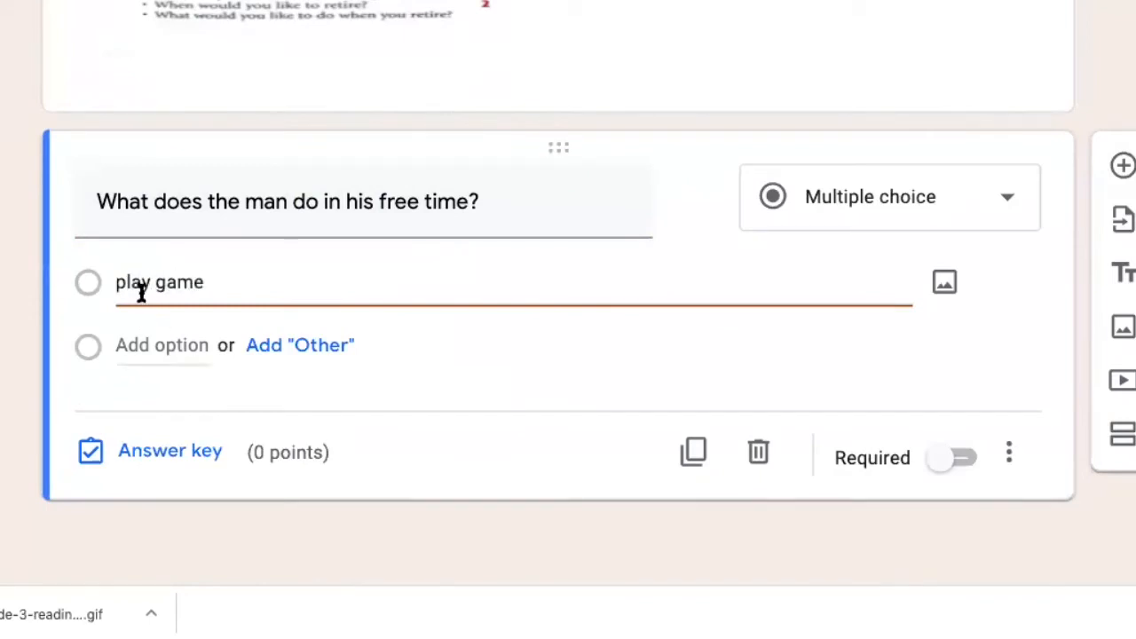
{"action": "left_click", "coordinate": [155, 282]}
{"action": "type", "text": "a"}
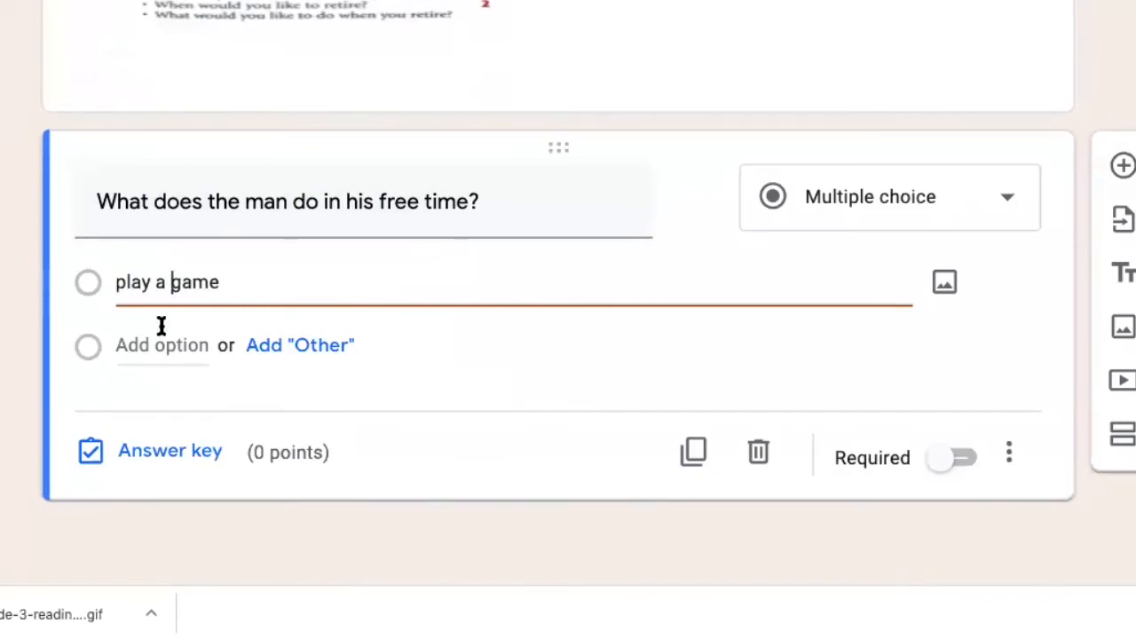
{"action": "left_click", "coordinate": [160, 342]}
{"action": "type", "text": "coo"}
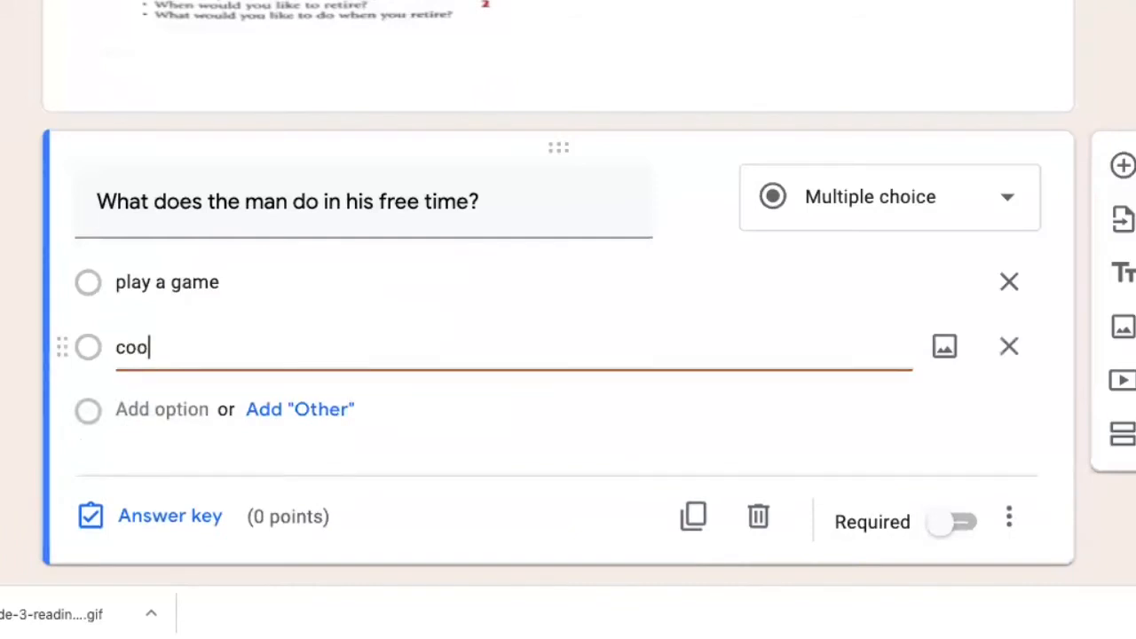
{"action": "type", "text": "k food"}
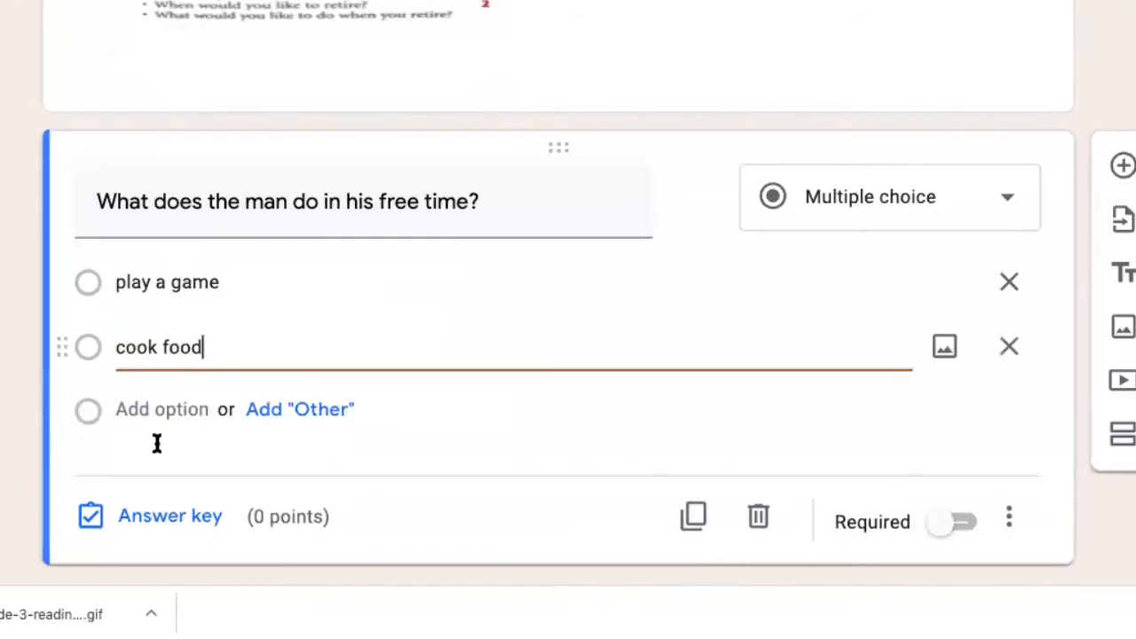
Add "watch TV" and "Spend time with his family" as the third and fourth answer options
{"action": "left_click", "coordinate": [162, 408]}
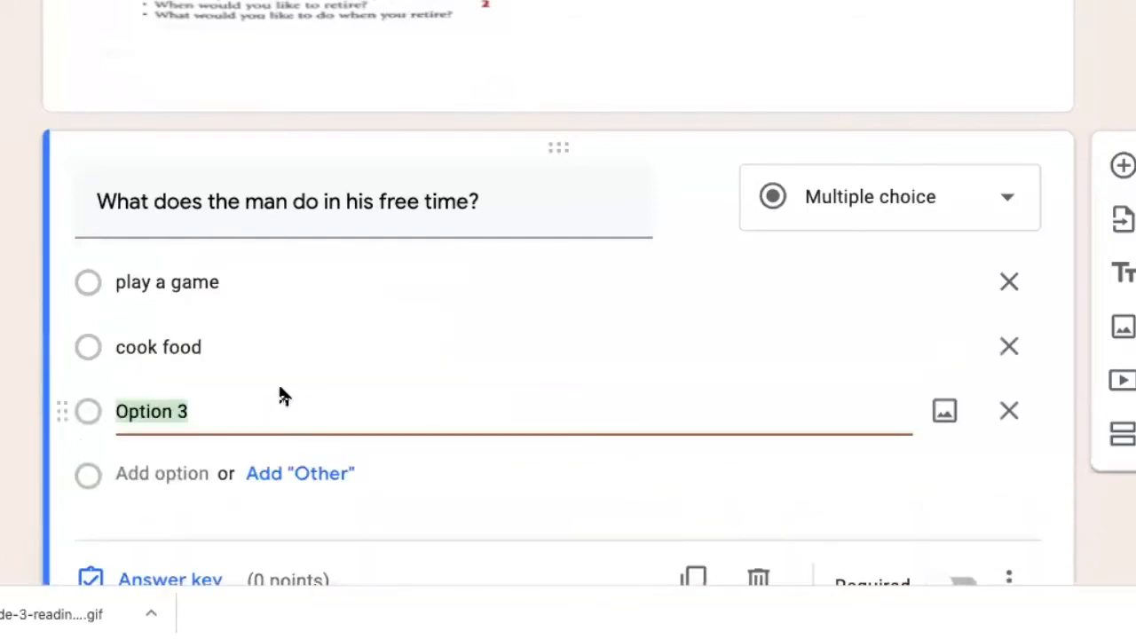
{"action": "type", "text": "wa"}
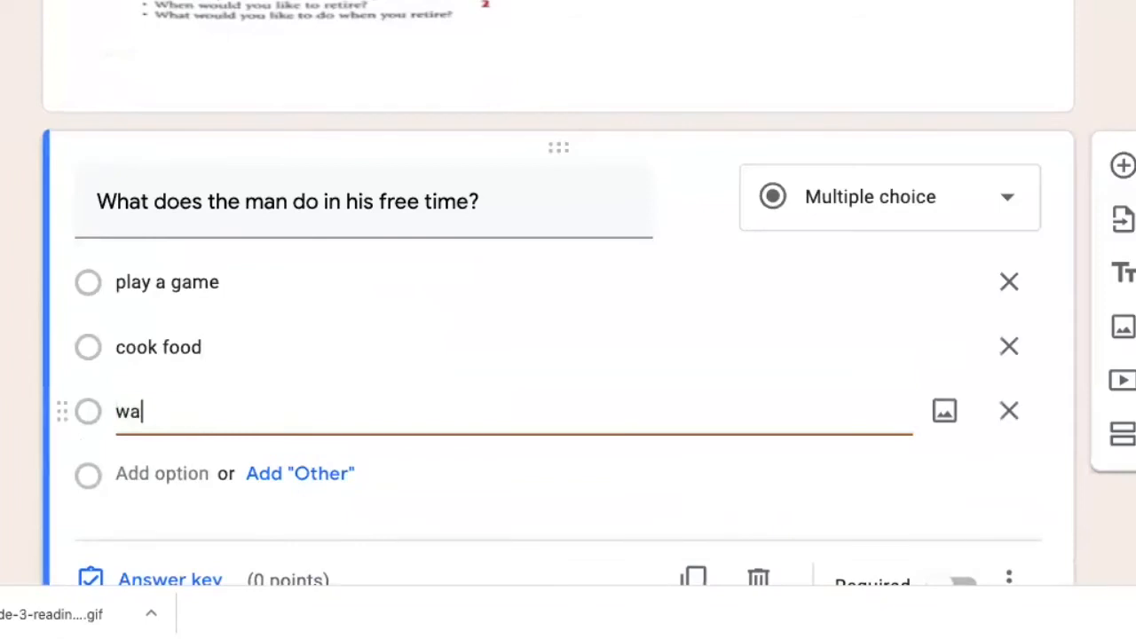
{"action": "type", "text": "tch TV"}
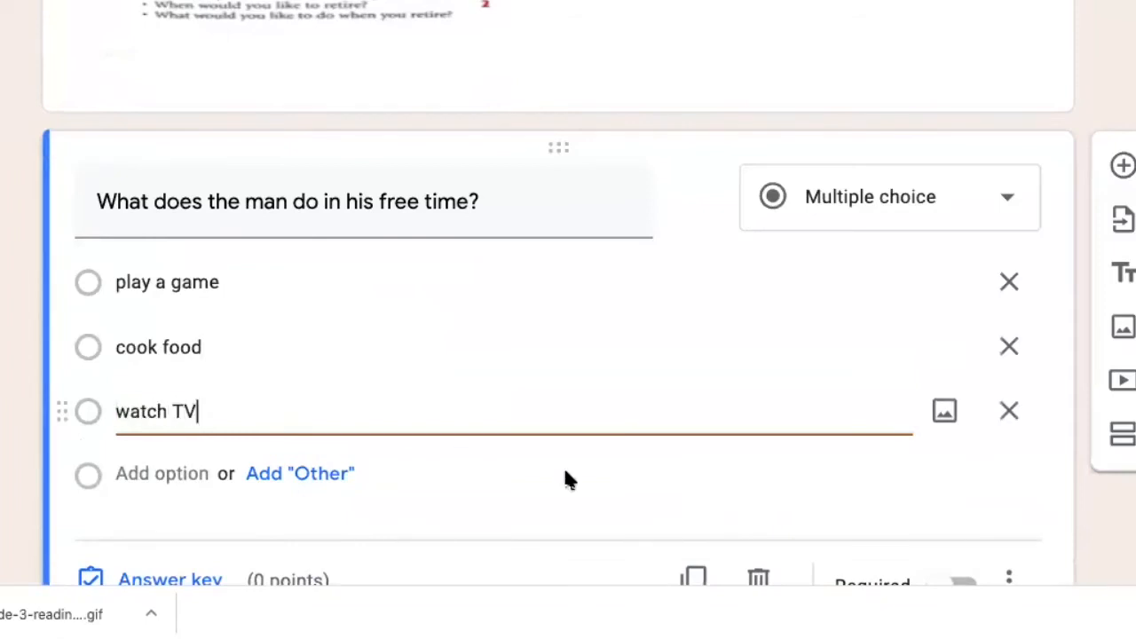
{"action": "left_click", "coordinate": [175, 474]}
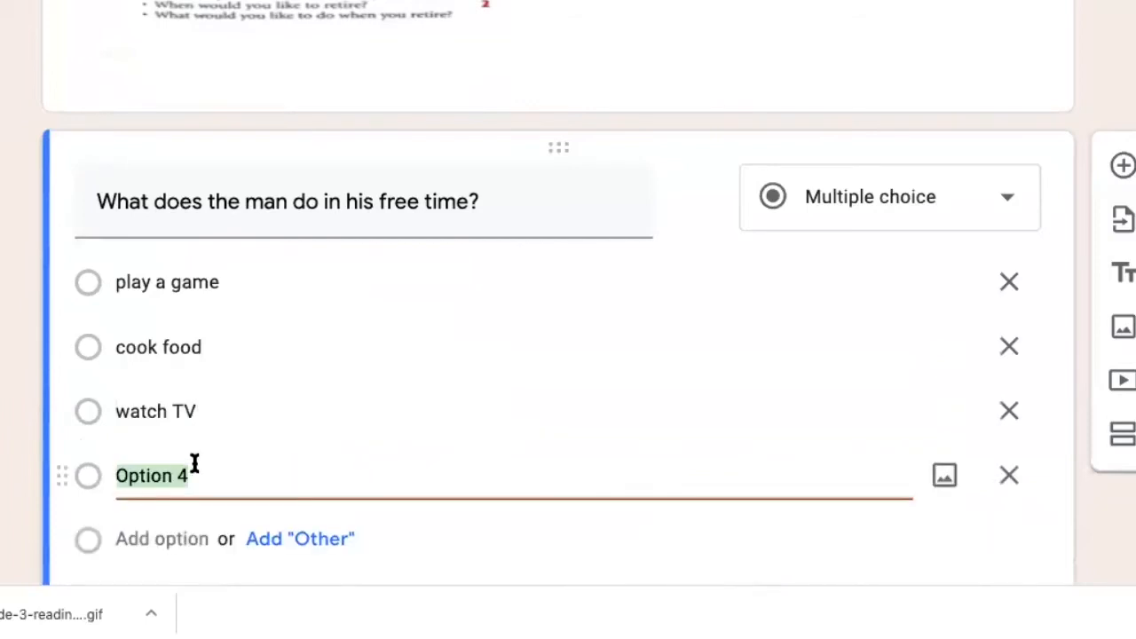
{"action": "type", "text": "Spend "}
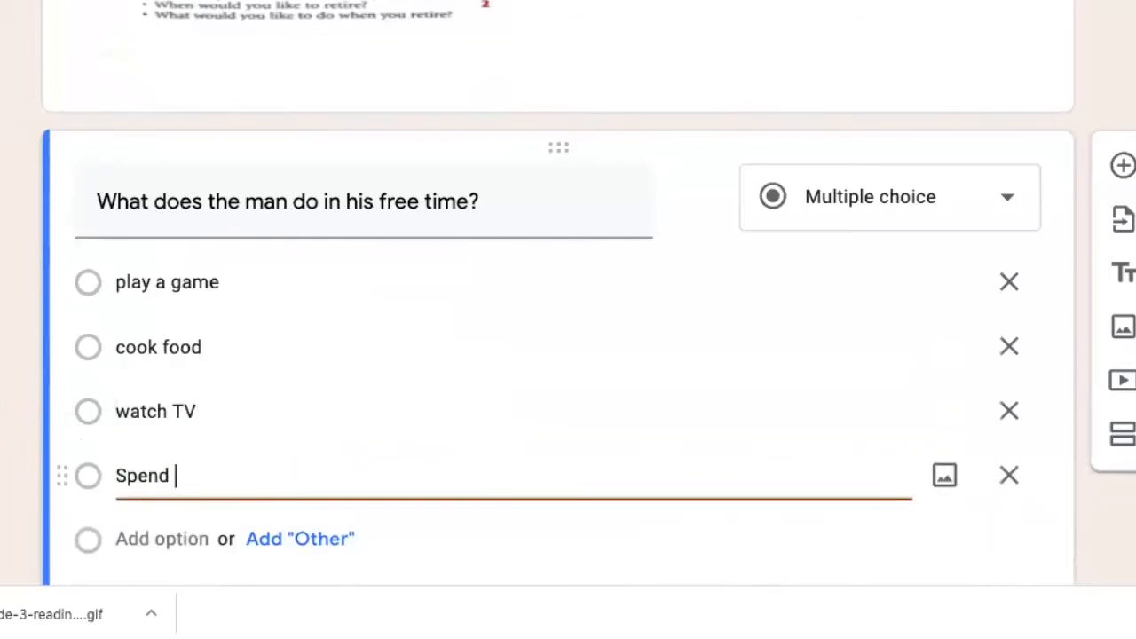
{"action": "type", "text": "time with his"}
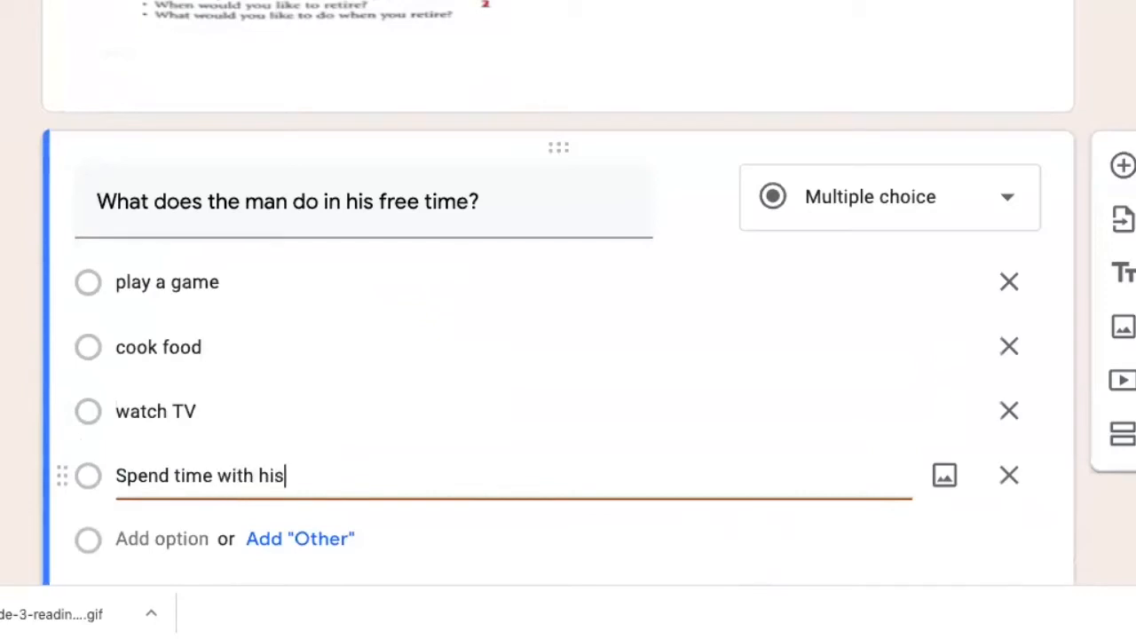
{"action": "type", "text": " family"}
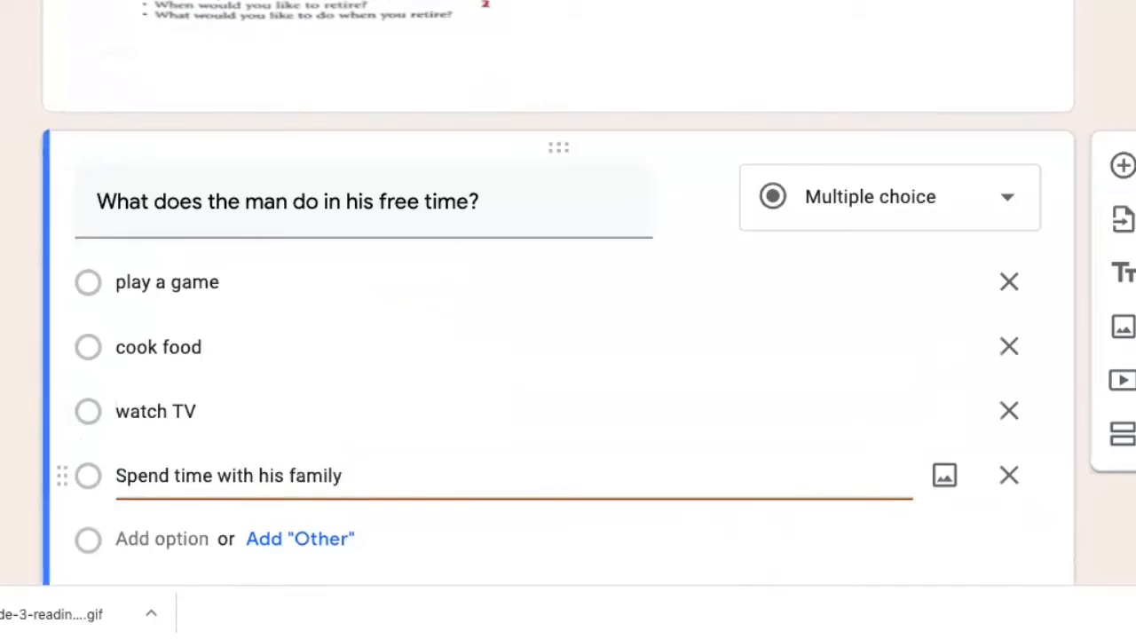
Mark "Spend time with his family." as the correct answer to the free-time question and make it worth 1 point
{"action": "type", "text": "."}
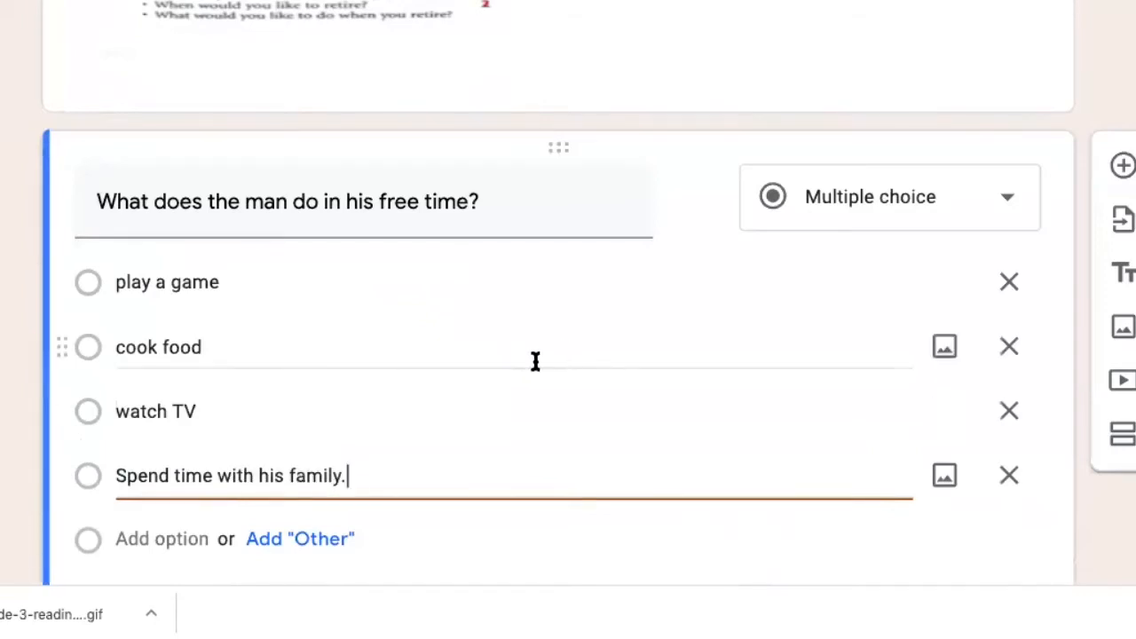
{"action": "scroll", "coordinate": [437, 415], "scroll_direction": "down", "scroll_amount": 2}
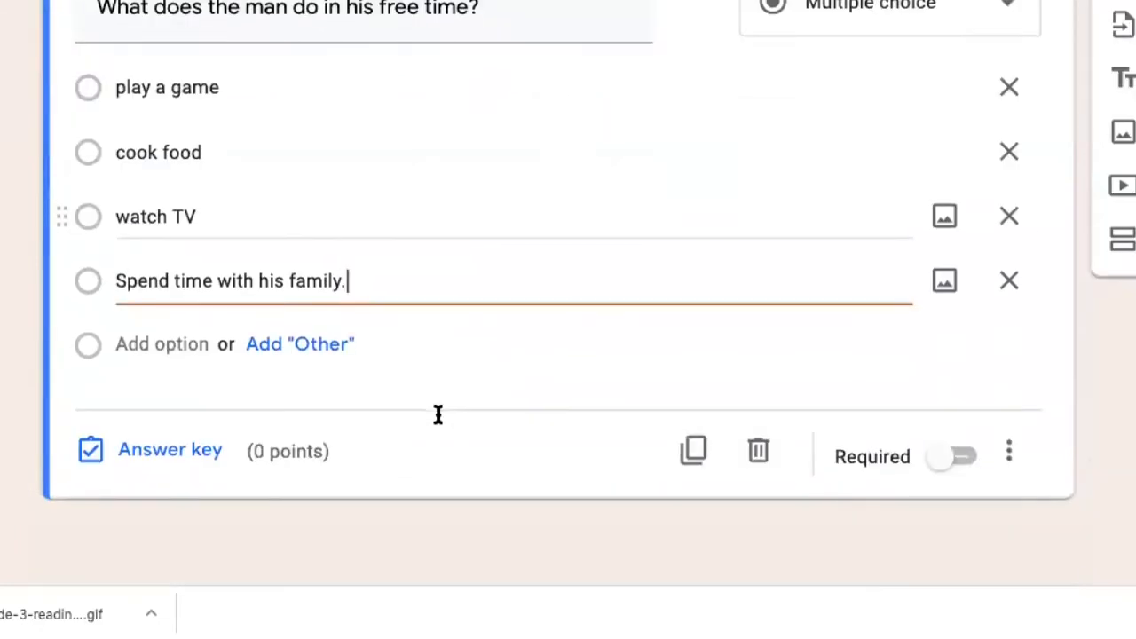
{"action": "left_click", "coordinate": [167, 451]}
{"action": "left_click", "coordinate": [101, 326]}
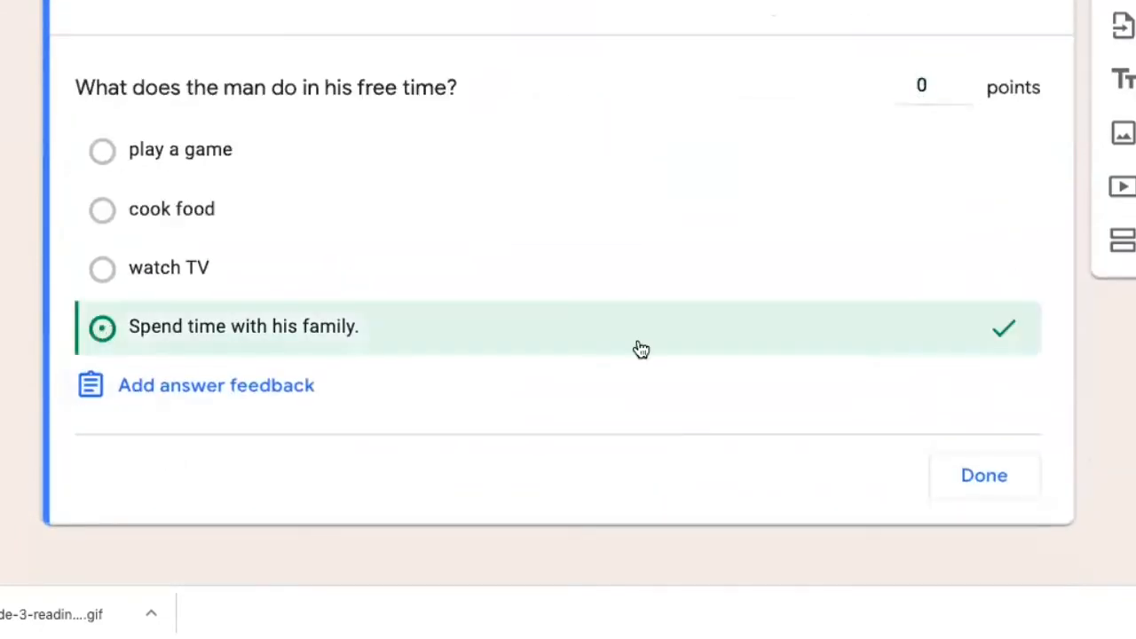
{"action": "left_click", "coordinate": [931, 90]}
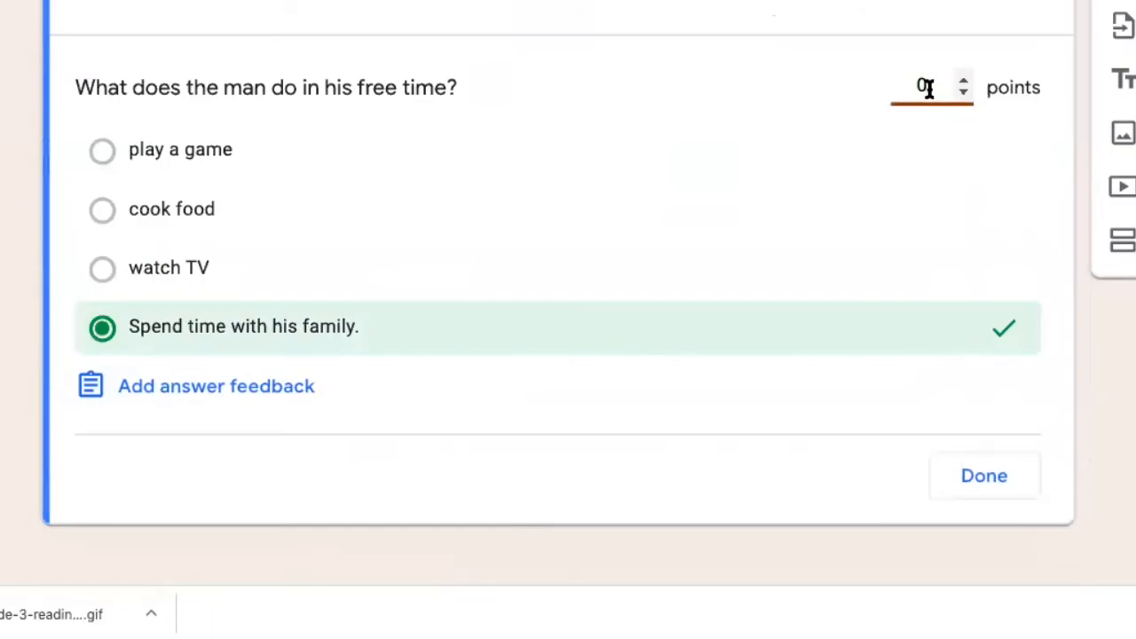
{"action": "key", "text": "BackSpace"}
{"action": "type", "text": "1"}
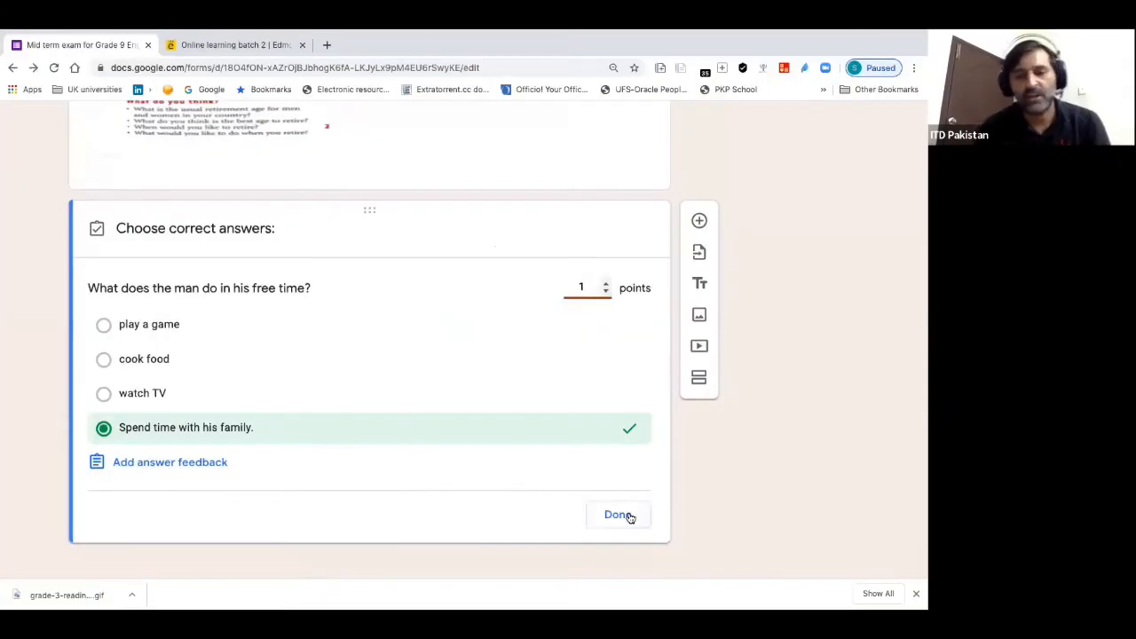
{"action": "left_click", "coordinate": [618, 515]}
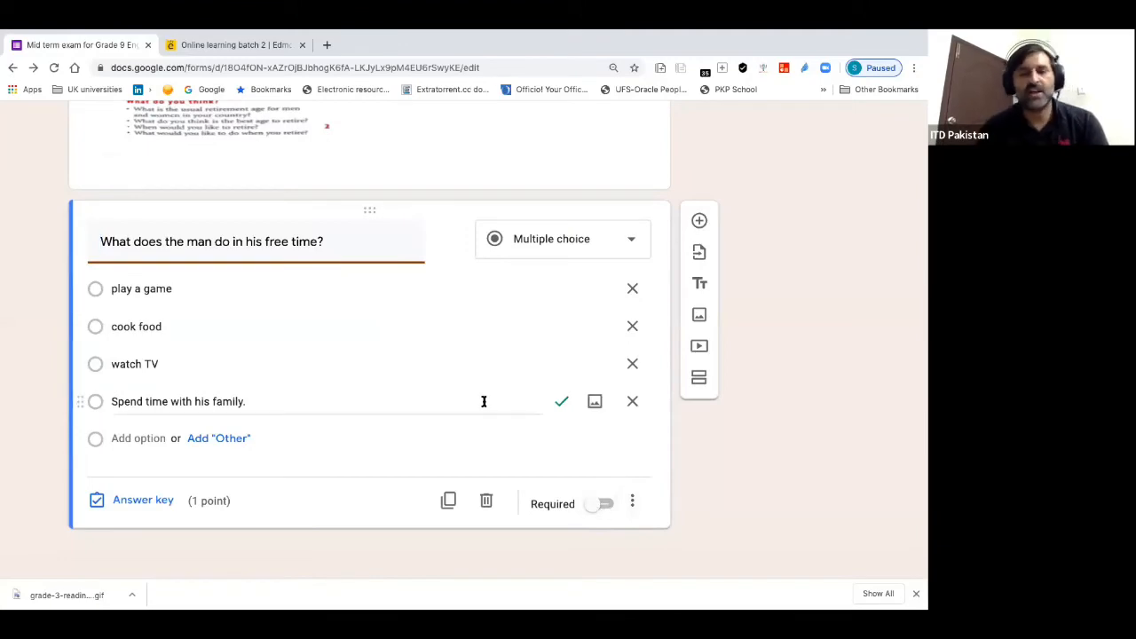
Duplicate the multiple-choice question about the man's free time together with its options and answer key
{"action": "scroll", "coordinate": [485, 404], "scroll_direction": "up", "scroll_amount": 2}
{"action": "scroll", "coordinate": [484, 405], "scroll_direction": "up", "scroll_amount": 2}
{"action": "scroll", "coordinate": [485, 405], "scroll_direction": "down", "scroll_amount": 3}
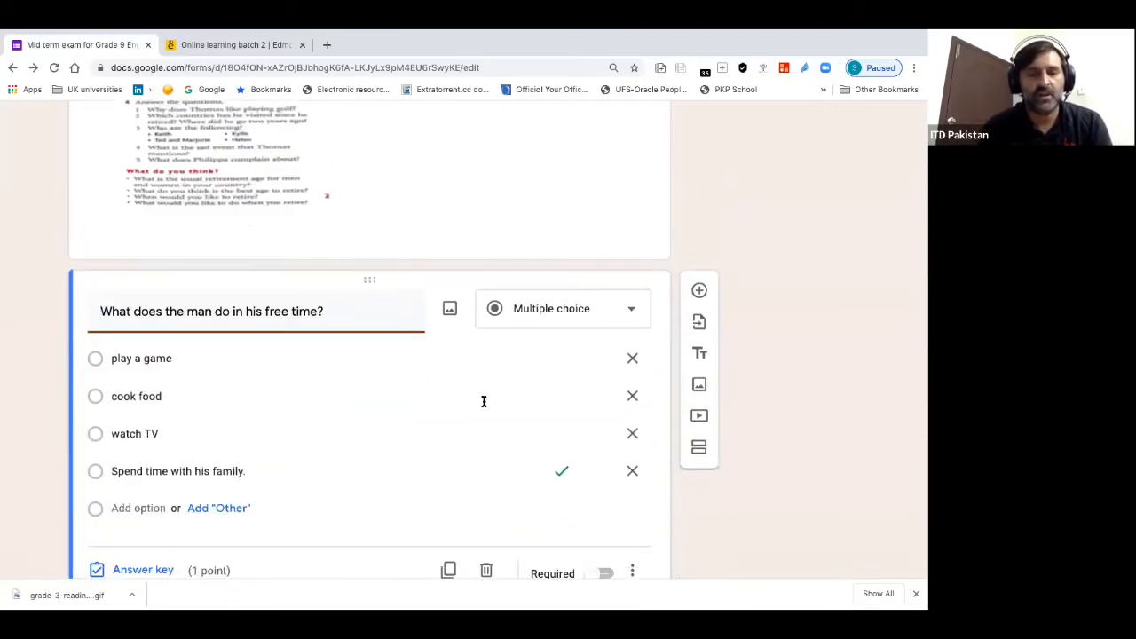
{"action": "scroll", "coordinate": [484, 405], "scroll_direction": "up", "scroll_amount": 2}
{"action": "scroll", "coordinate": [484, 405], "scroll_direction": "down", "scroll_amount": 2}
{"action": "scroll", "coordinate": [484, 405], "scroll_direction": "down", "scroll_amount": 1}
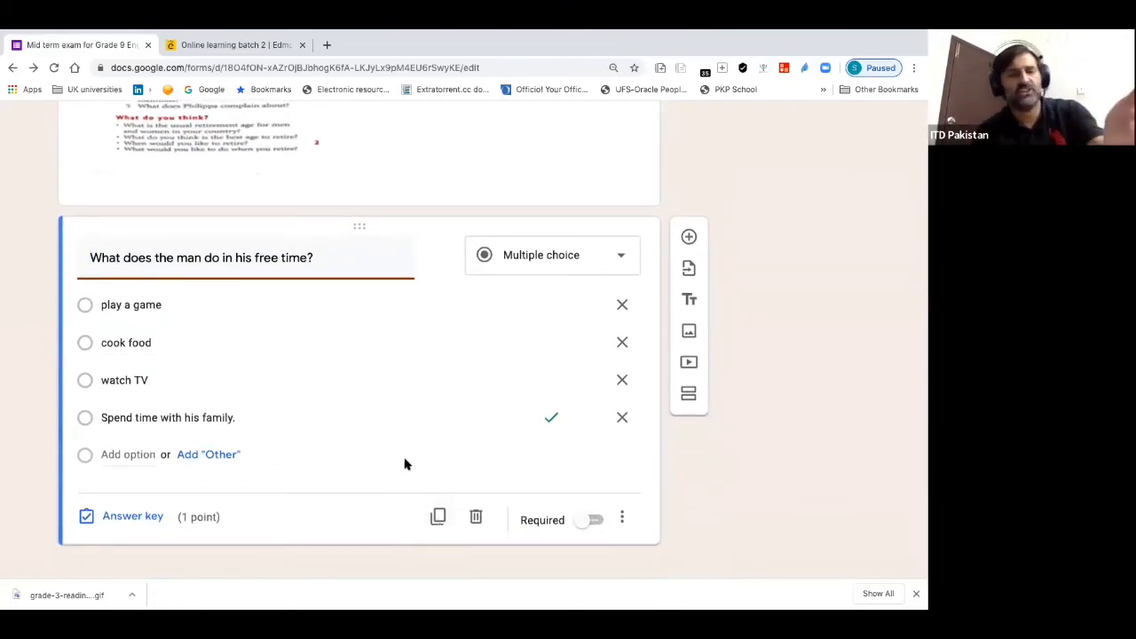
{"action": "left_click", "coordinate": [438, 522]}
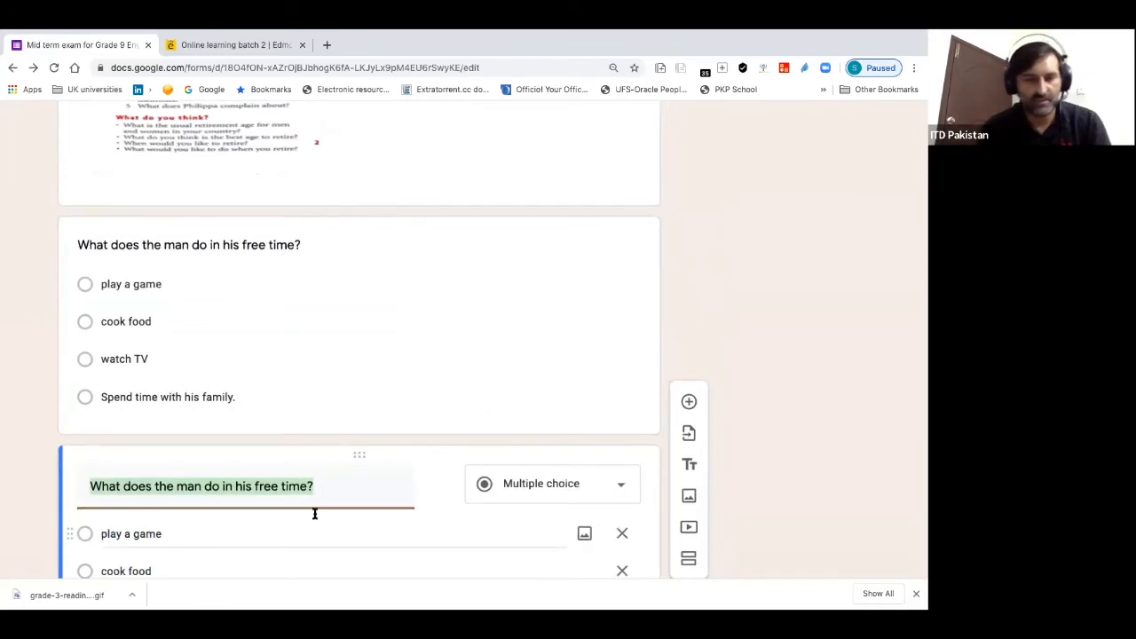
Reword the duplicated question to "What did the man do in his free time when he was in his job?"
{"action": "left_click", "coordinate": [155, 431]}
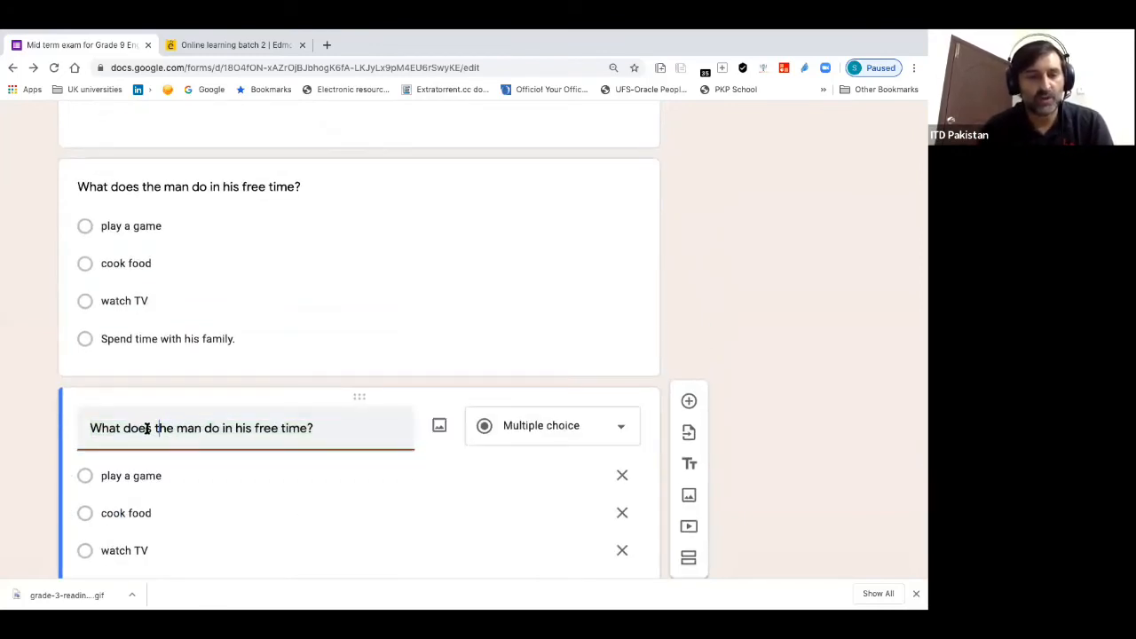
{"action": "left_click_drag", "start_coordinate": [149, 429], "coordinate": [133, 428]}
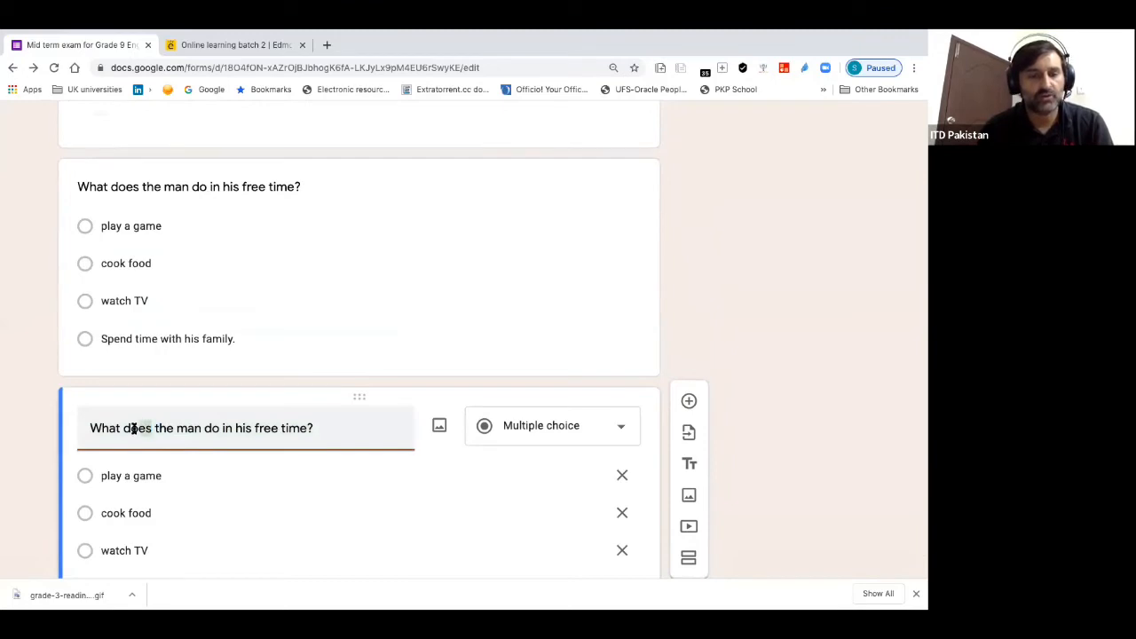
{"action": "type", "text": "id"}
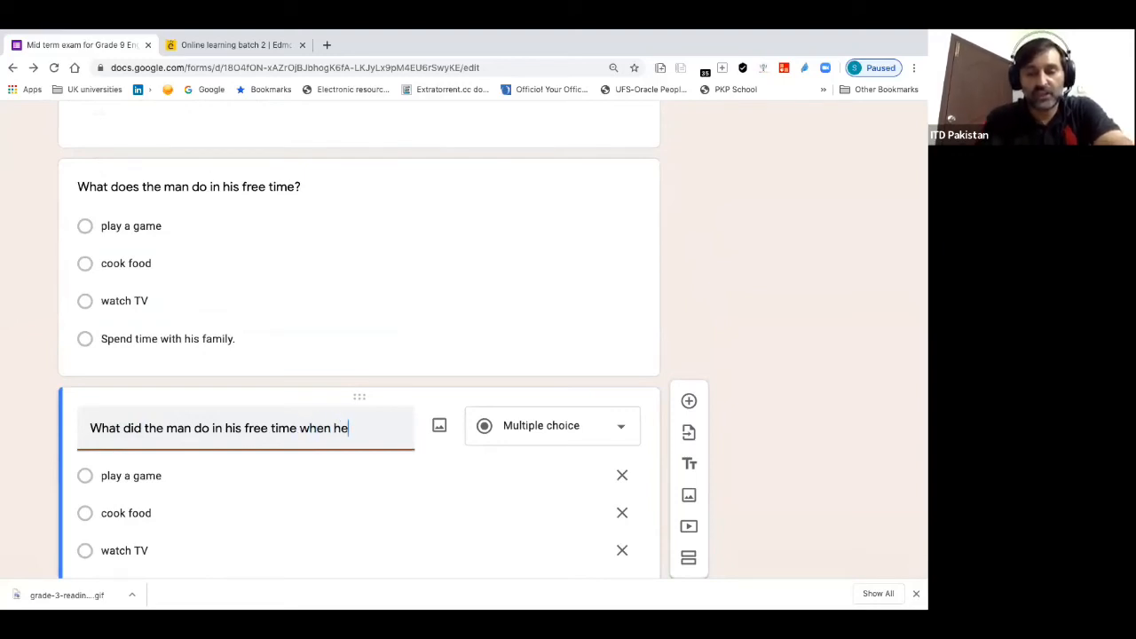
{"action": "type", "text": "s "}
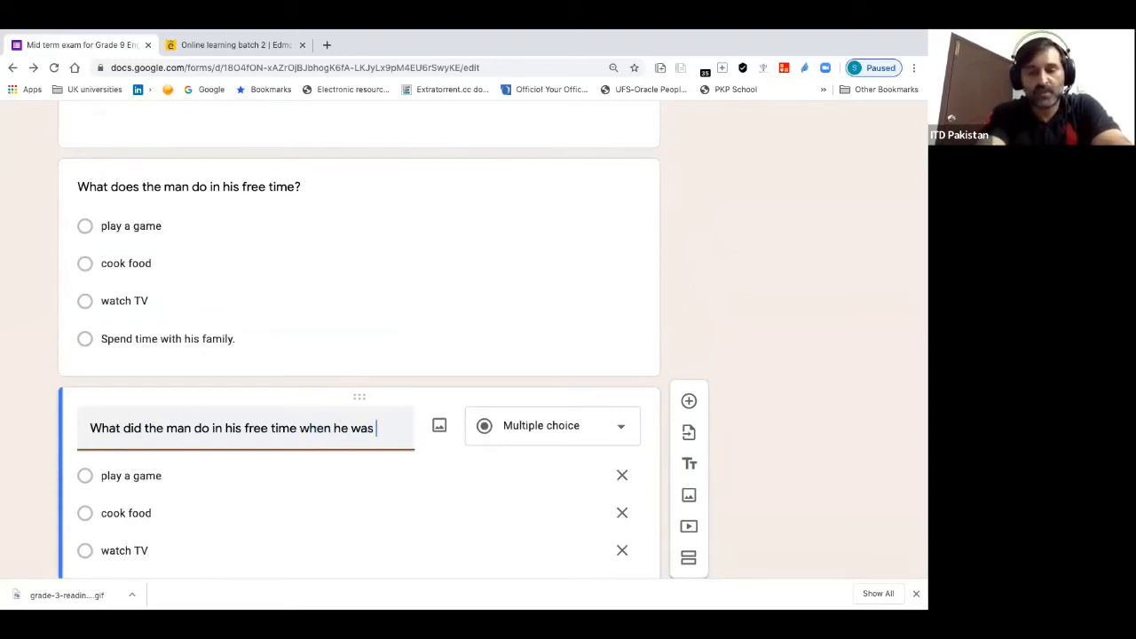
{"action": "type", "text": "in his j"}
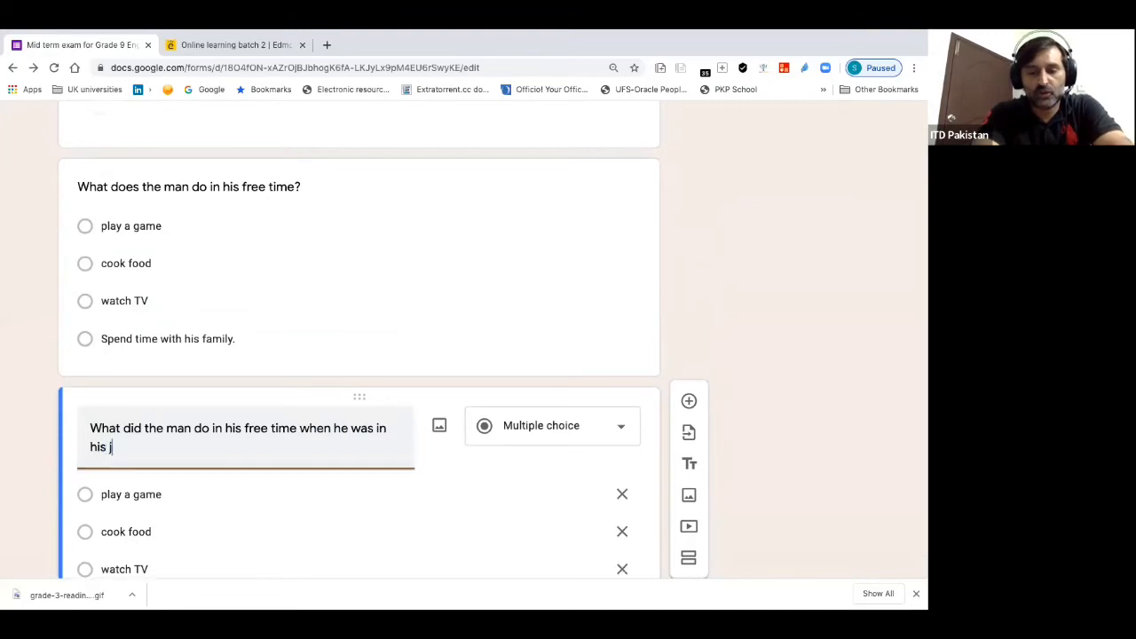
{"action": "type", "text": "ob?"}
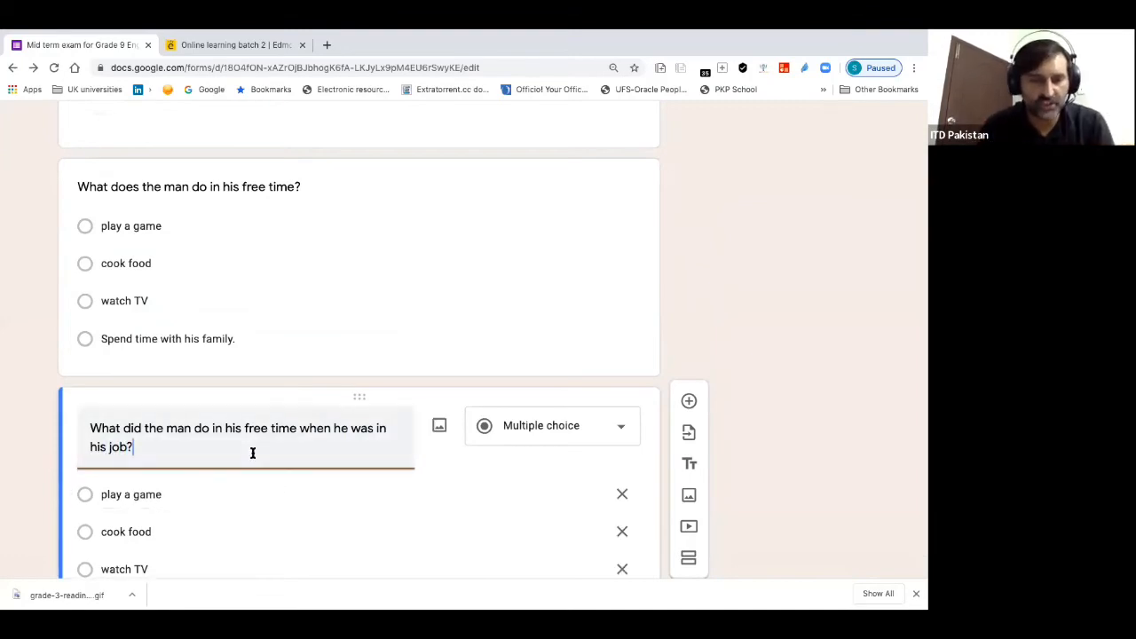
Change the correct answer of the question about his time in the job to "watch TV"
{"action": "scroll", "coordinate": [253, 451], "scroll_direction": "down", "scroll_amount": 1}
{"action": "scroll", "coordinate": [147, 461], "scroll_direction": "down", "scroll_amount": 1}
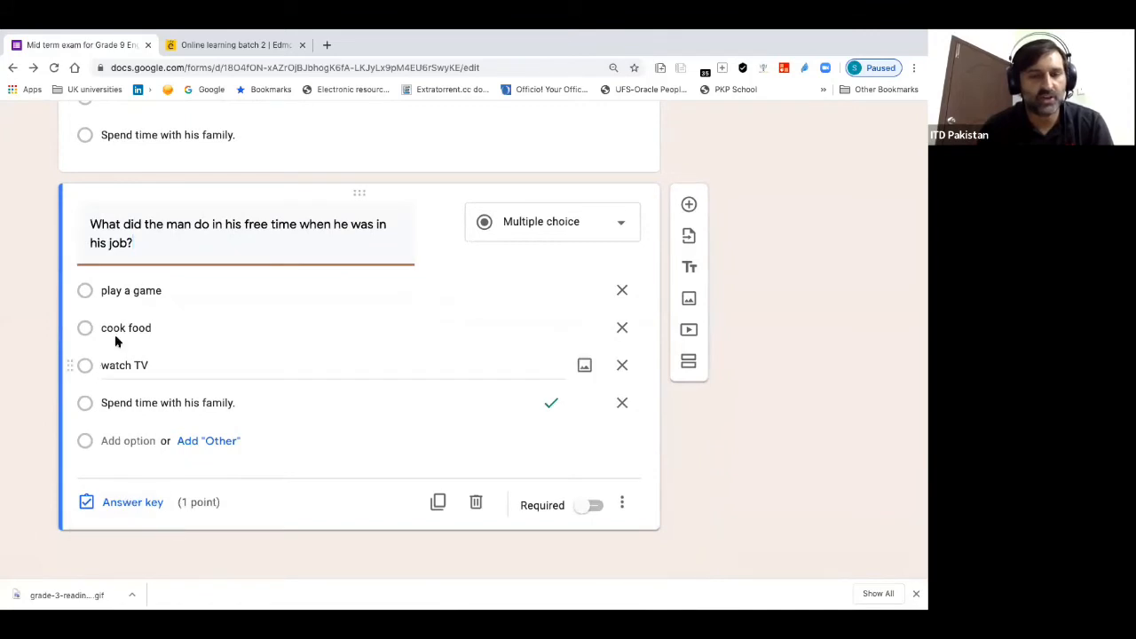
{"action": "left_click", "coordinate": [104, 328]}
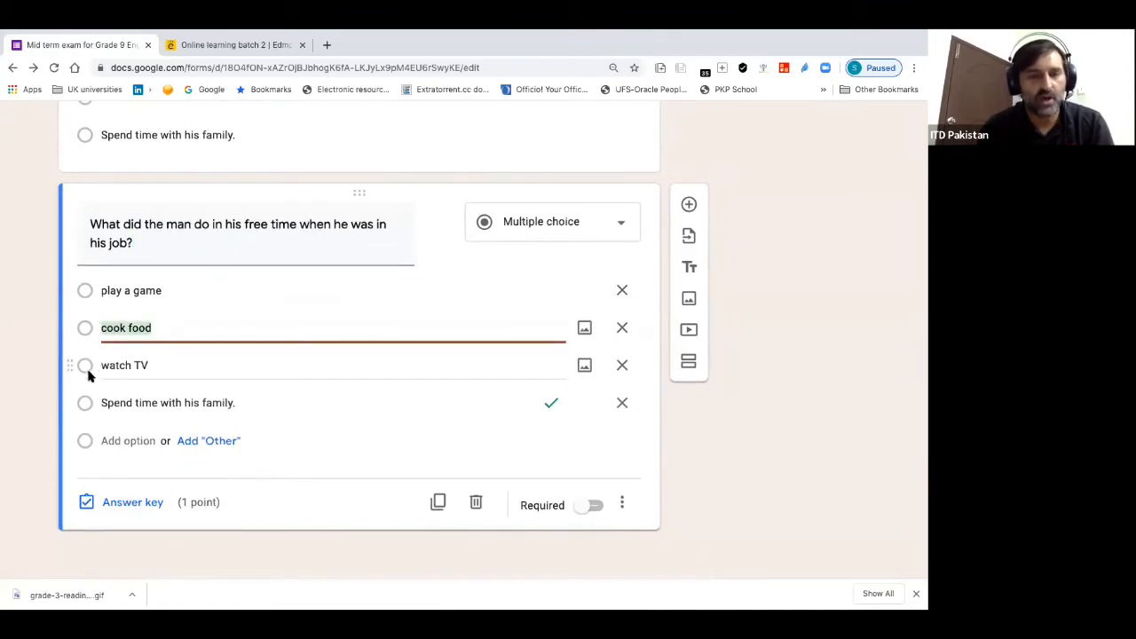
{"action": "left_click", "coordinate": [88, 369]}
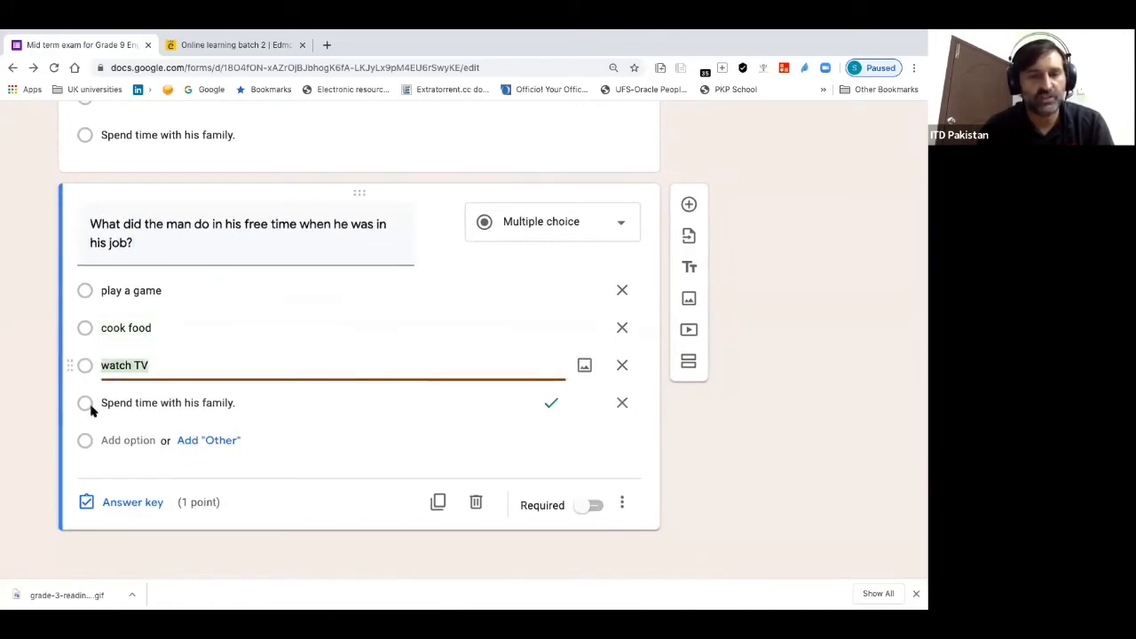
{"action": "left_click", "coordinate": [122, 511]}
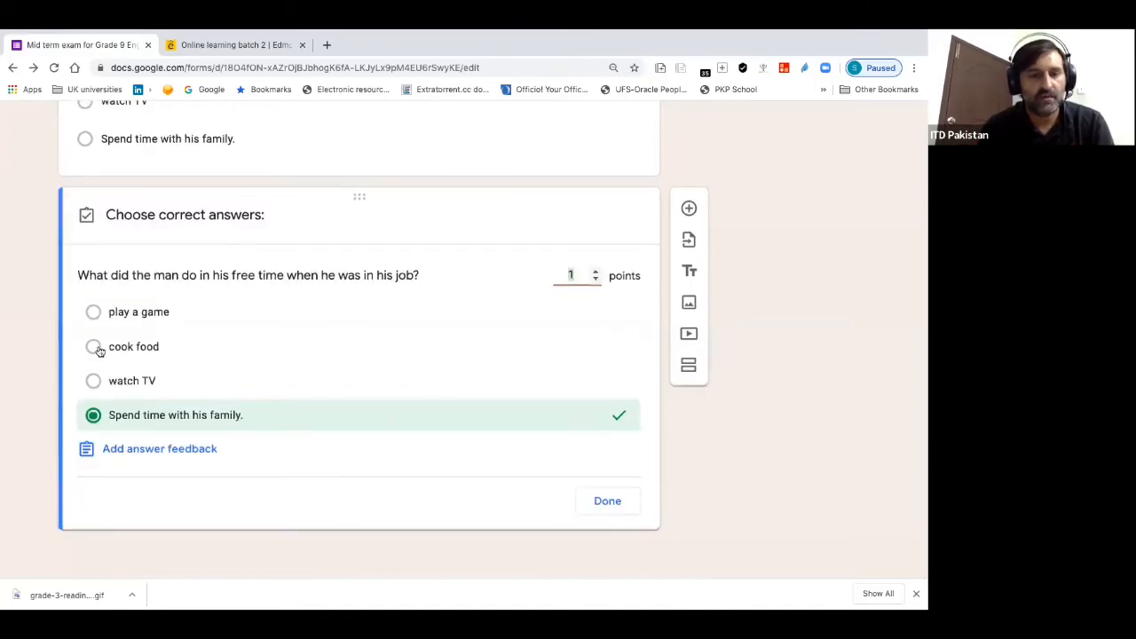
{"action": "left_click", "coordinate": [93, 382]}
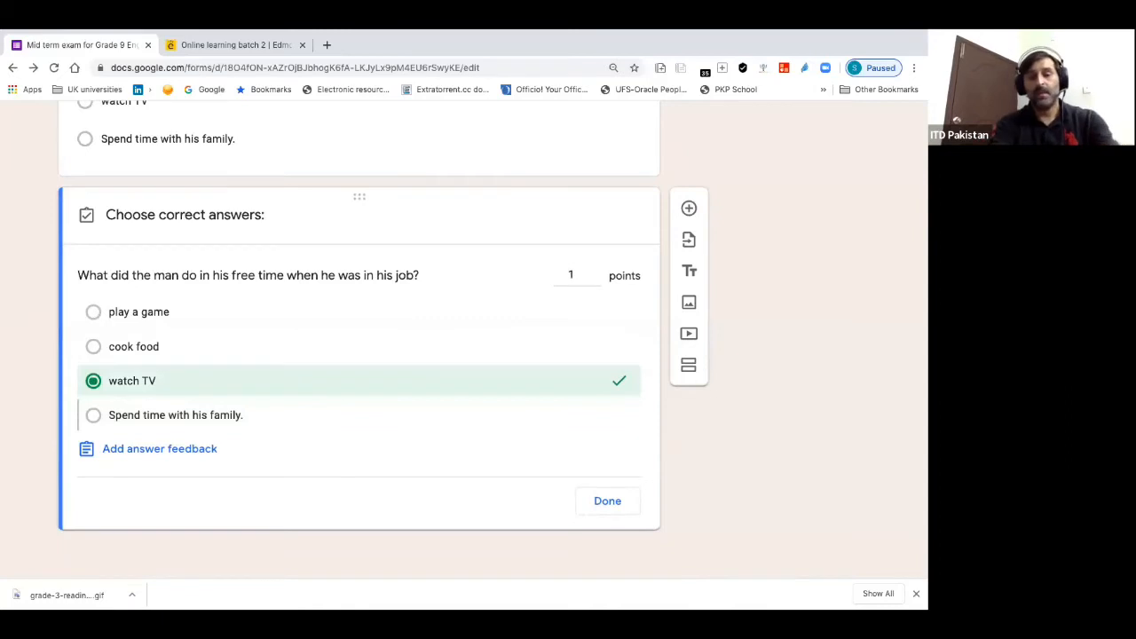
{"action": "left_click", "coordinate": [608, 502]}
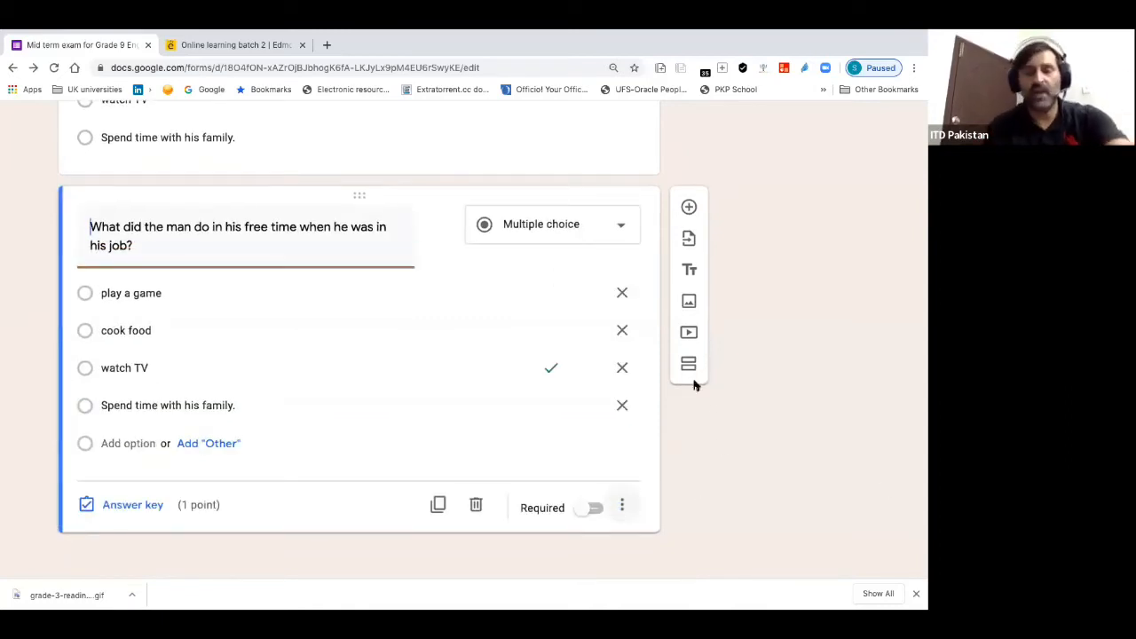
Add a paragraph-type question below it reading "What is the summary of the text?"
{"action": "left_click", "coordinate": [690, 209]}
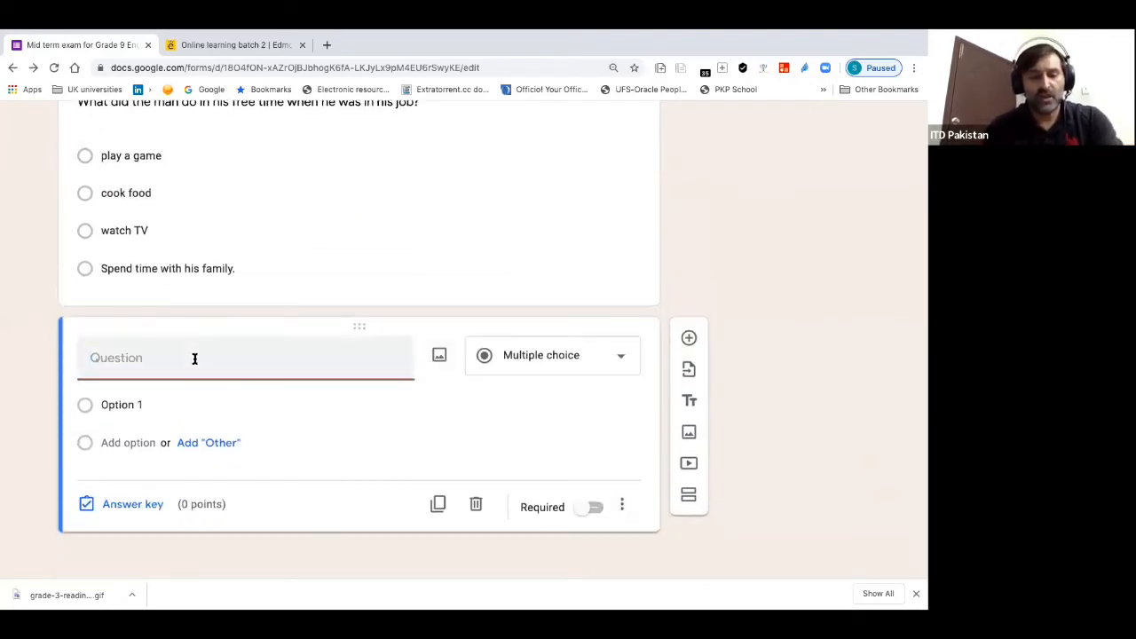
{"action": "type", "text": "What is the xsu"}
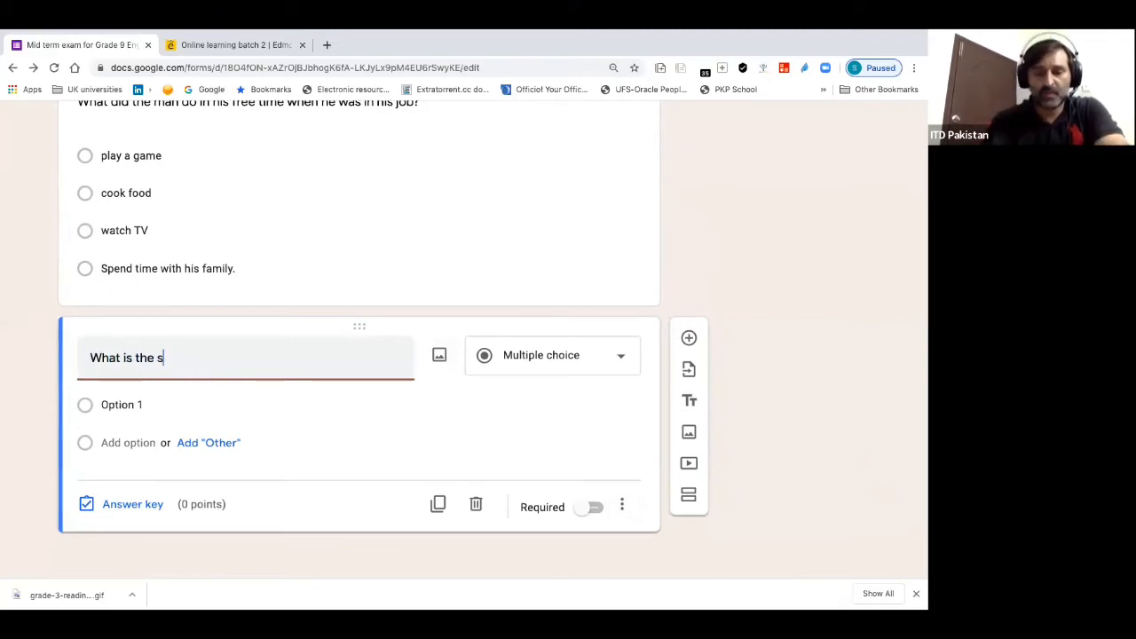
{"action": "type", "text": "ummary of the"}
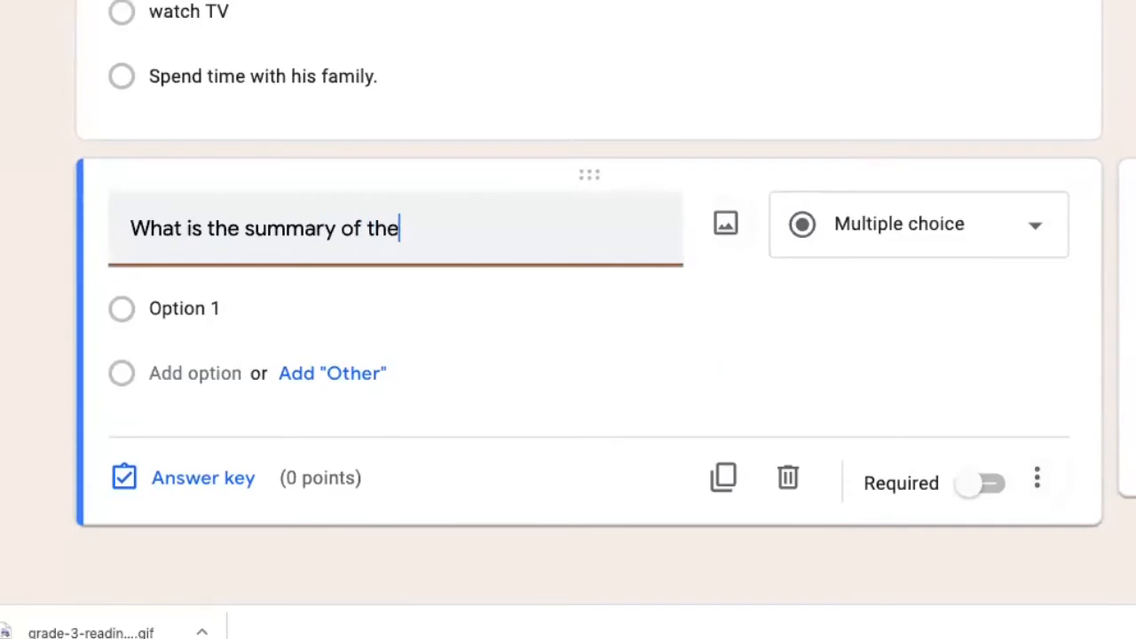
{"action": "type", "text": " text?"}
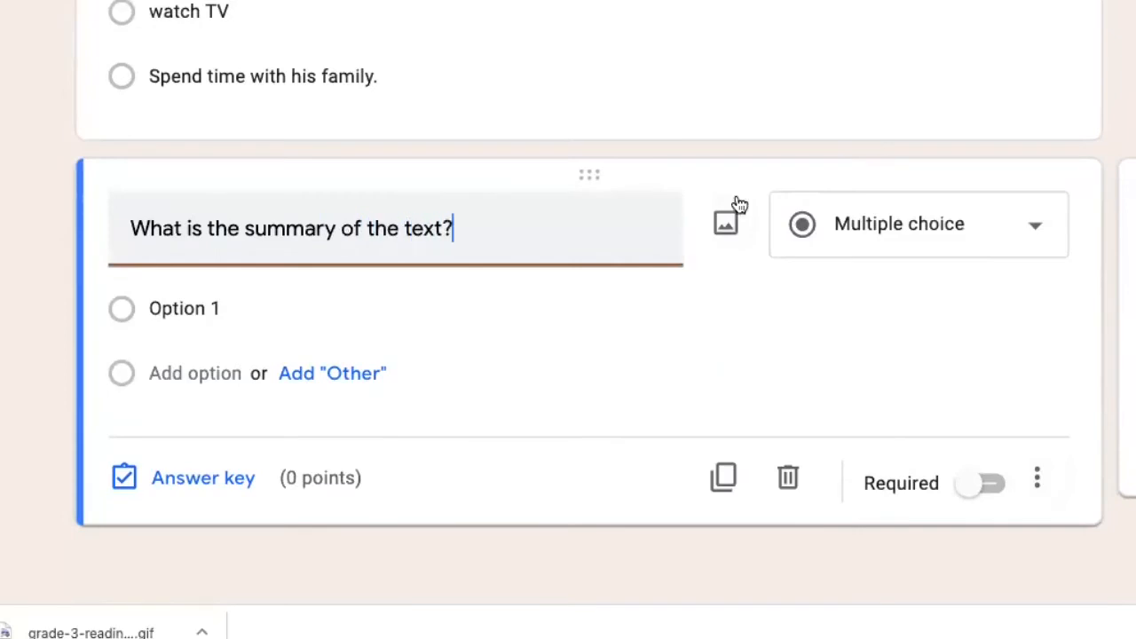
{"action": "left_click", "coordinate": [1040, 241]}
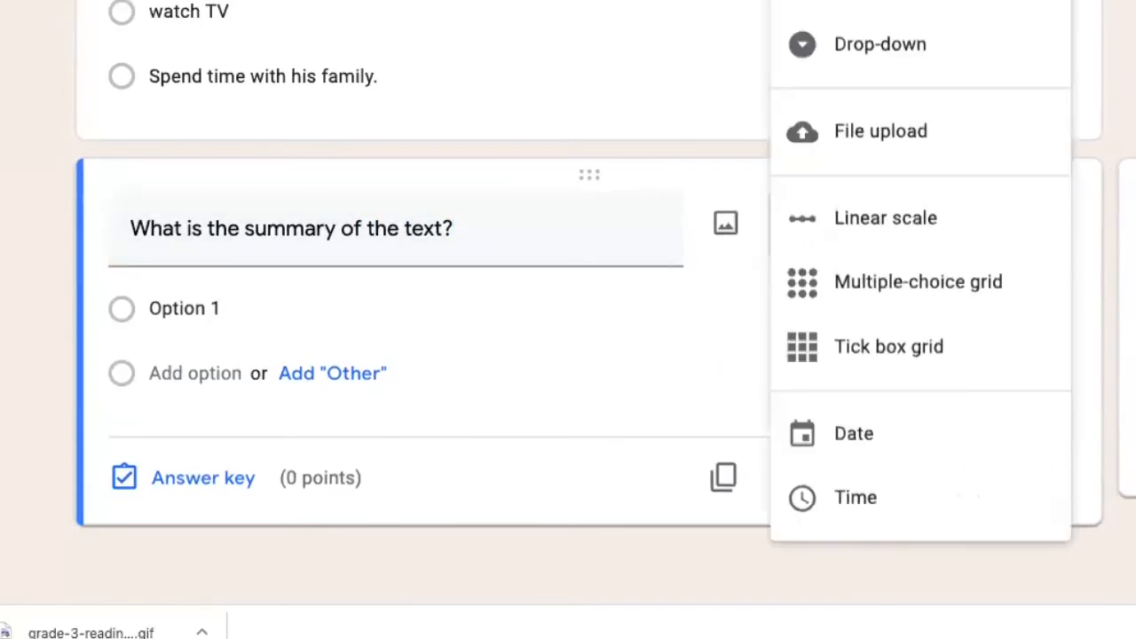
{"action": "scroll", "coordinate": [919, 151], "scroll_direction": "up", "scroll_amount": 3}
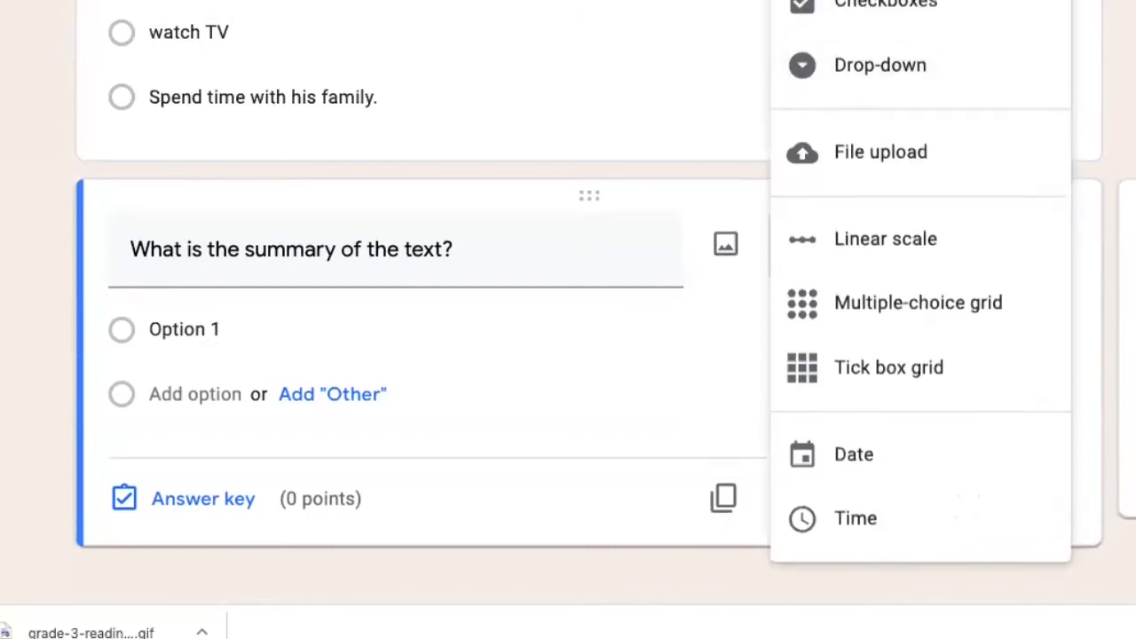
{"action": "left_click", "coordinate": [878, 18]}
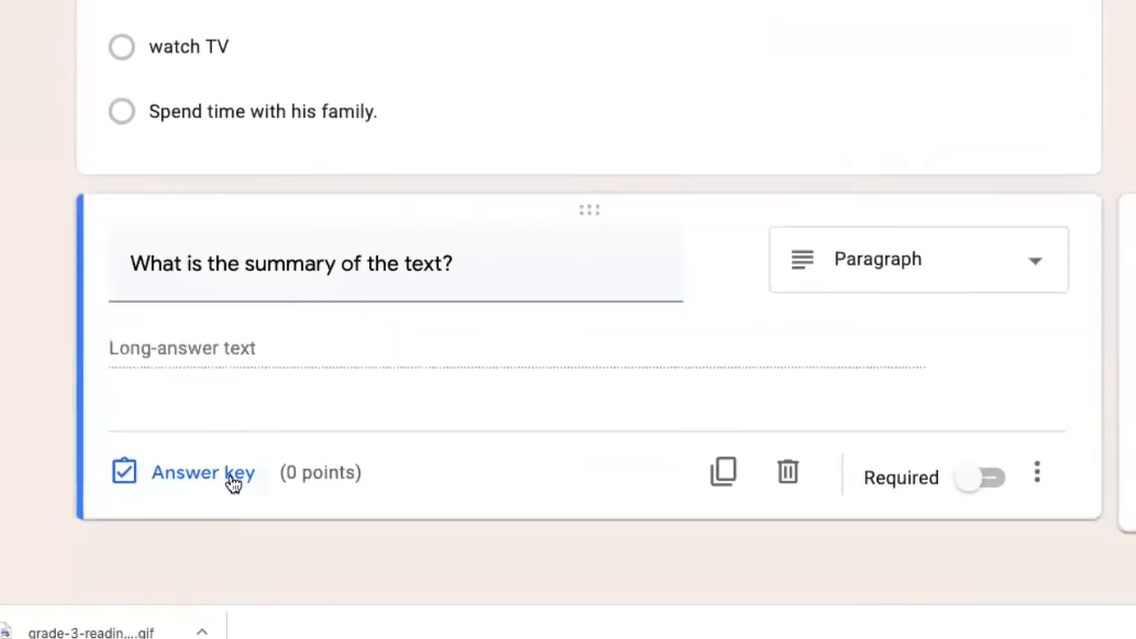
Make the summary question worth 2 points without adding answer feedback
{"action": "left_click", "coordinate": [231, 470]}
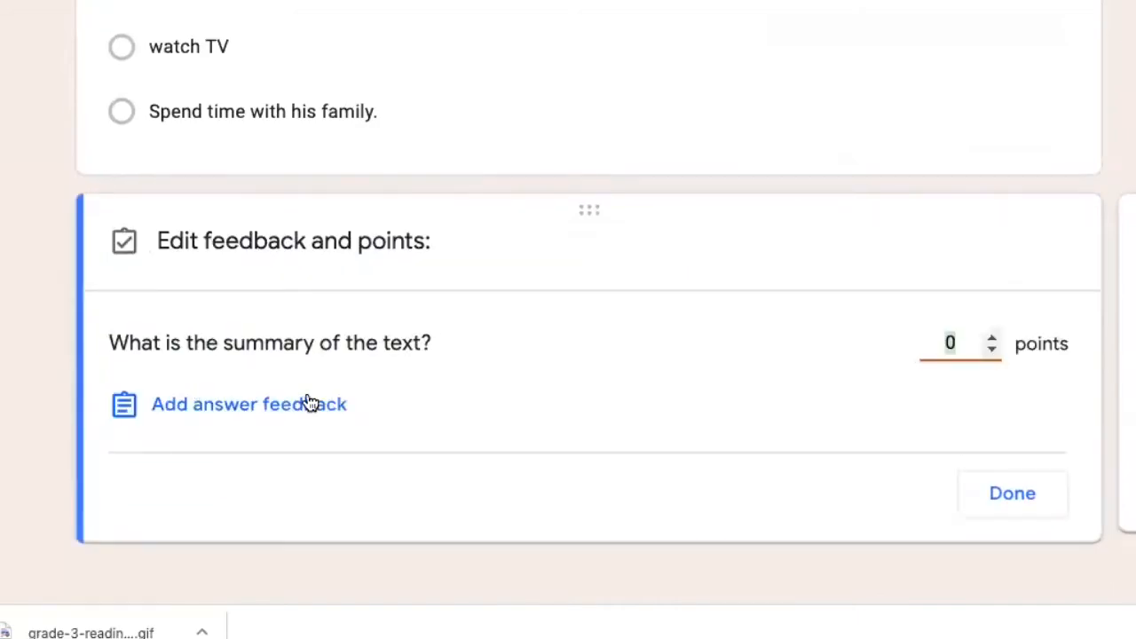
{"action": "left_click", "coordinate": [263, 407]}
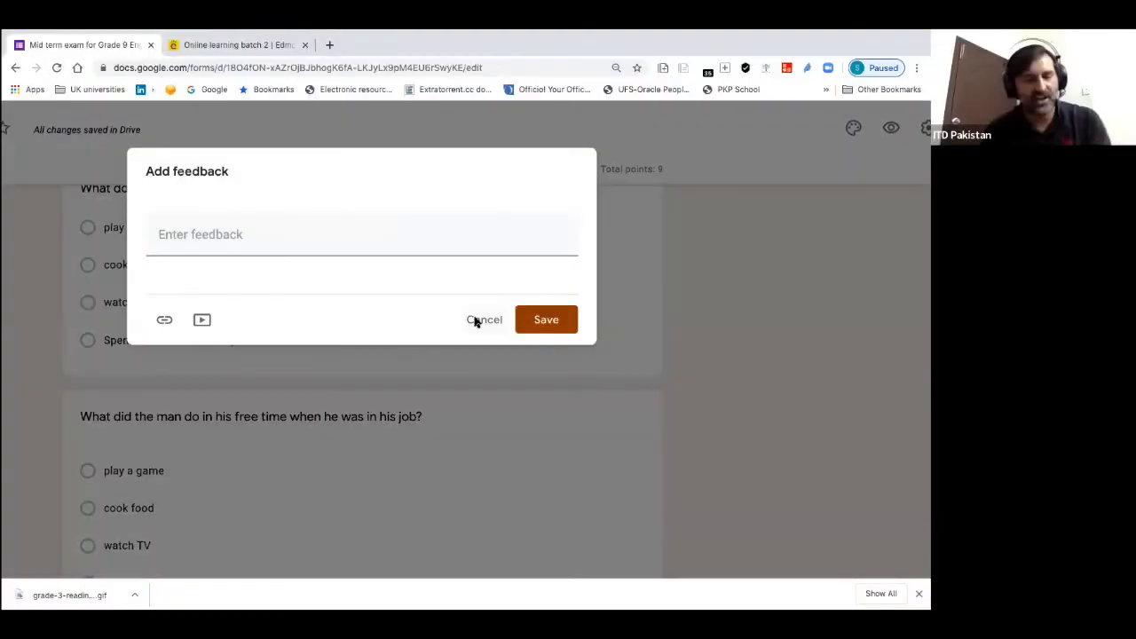
{"action": "left_click", "coordinate": [797, 163]}
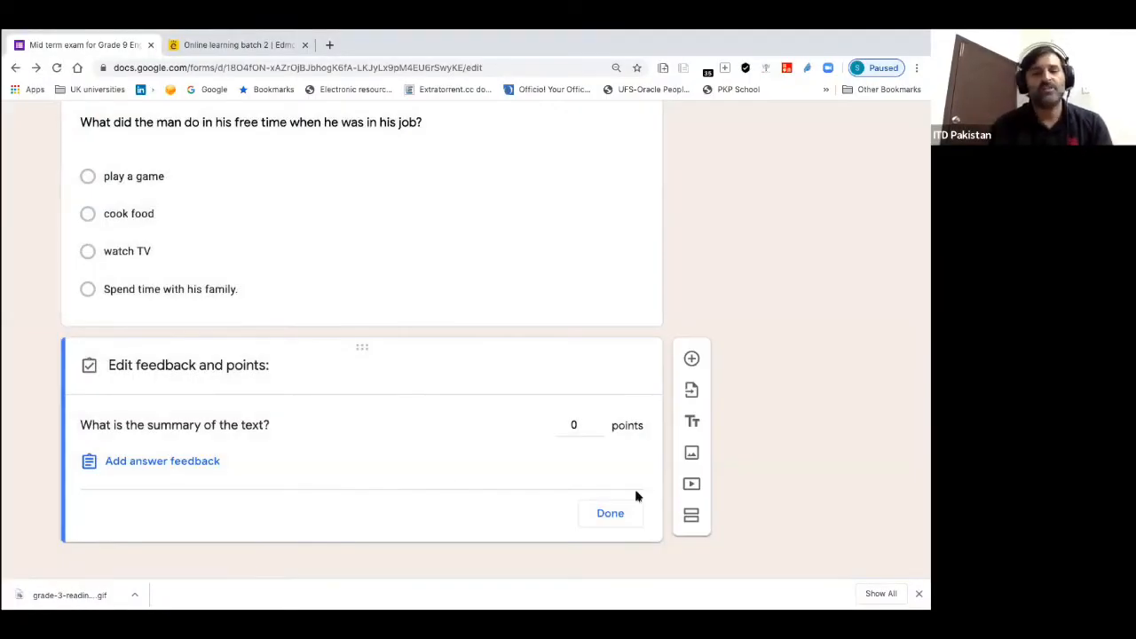
{"action": "left_click", "coordinate": [556, 427]}
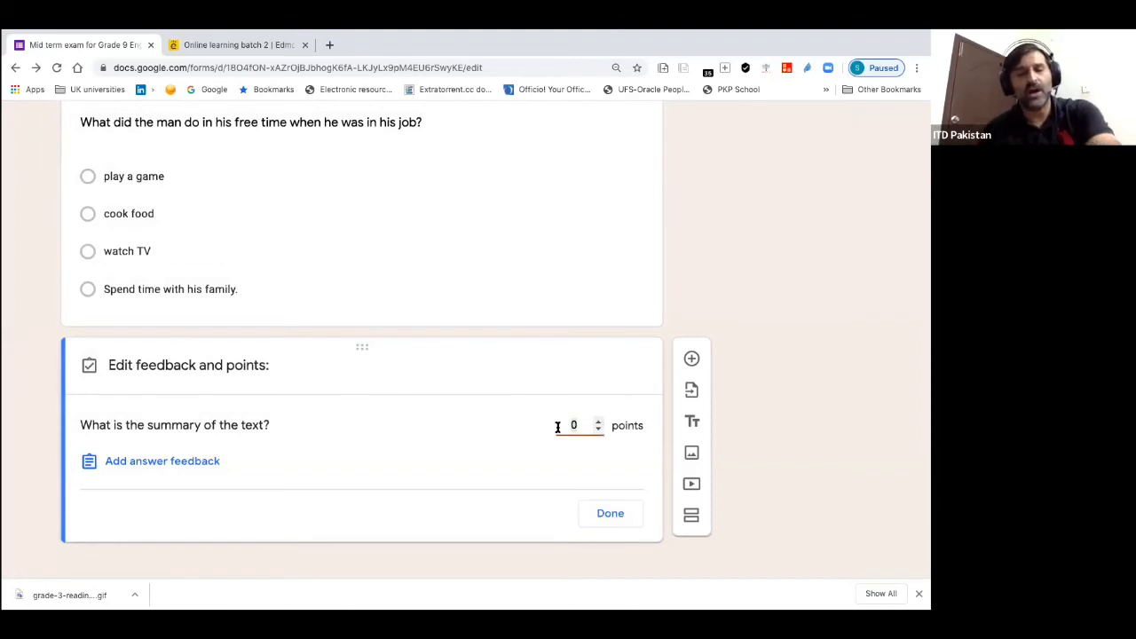
{"action": "type", "text": "2"}
{"action": "left_click", "coordinate": [608, 520]}
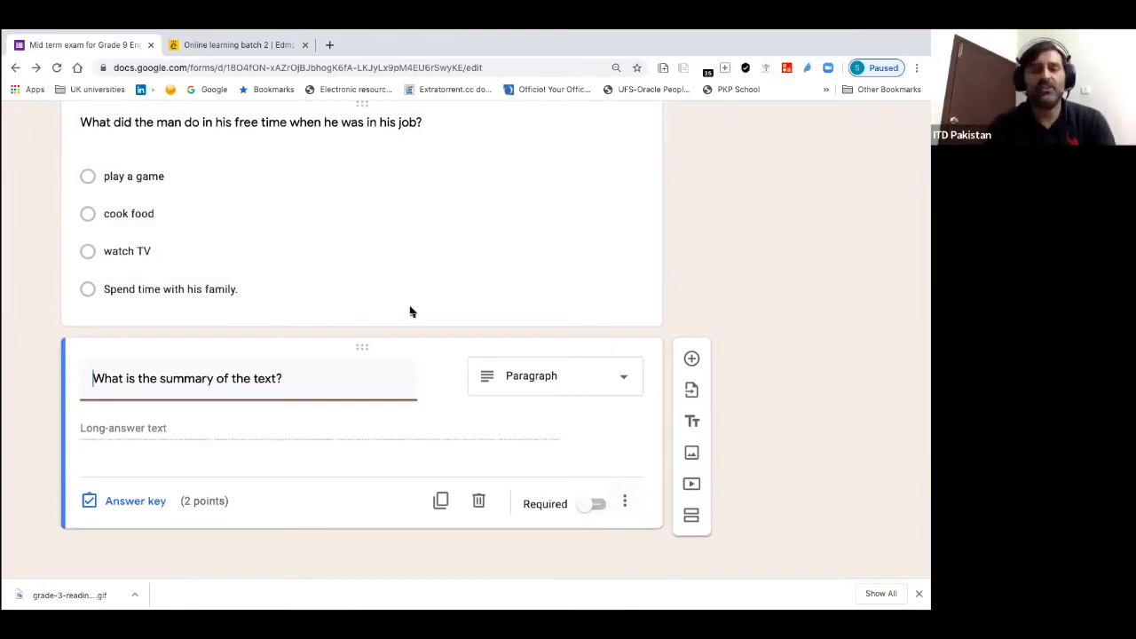
Return to the exam form's header and zoom the page out to show more of the form
{"action": "scroll", "coordinate": [410, 311], "scroll_direction": "up", "scroll_amount": 20}
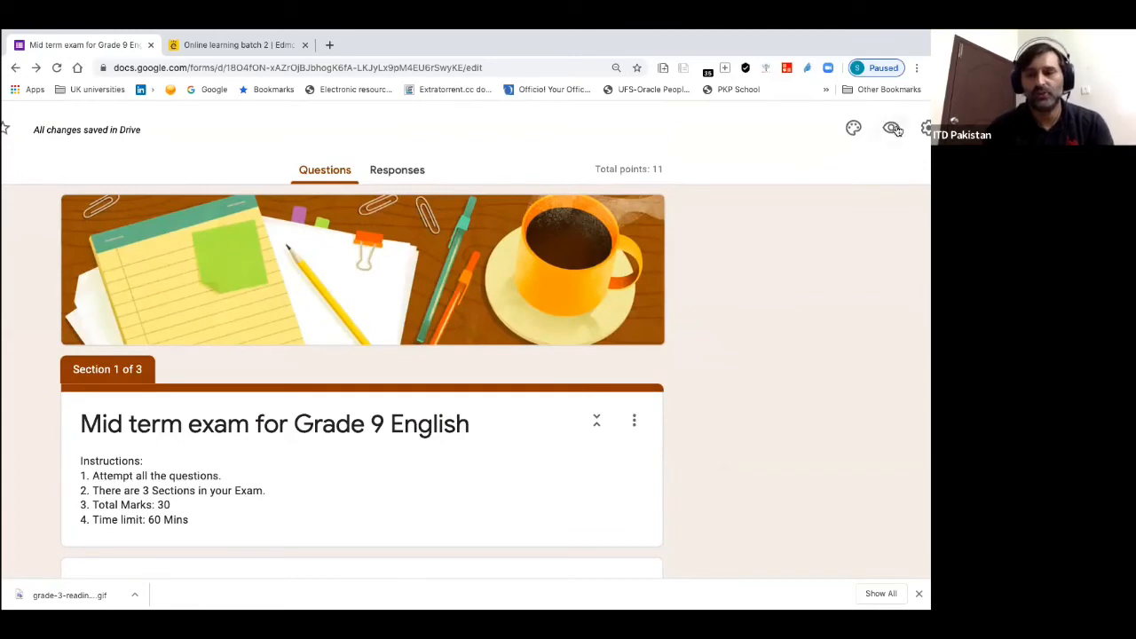
{"action": "key", "text": "ctrl+minus"}
{"action": "key", "text": "ctrl+minus"}
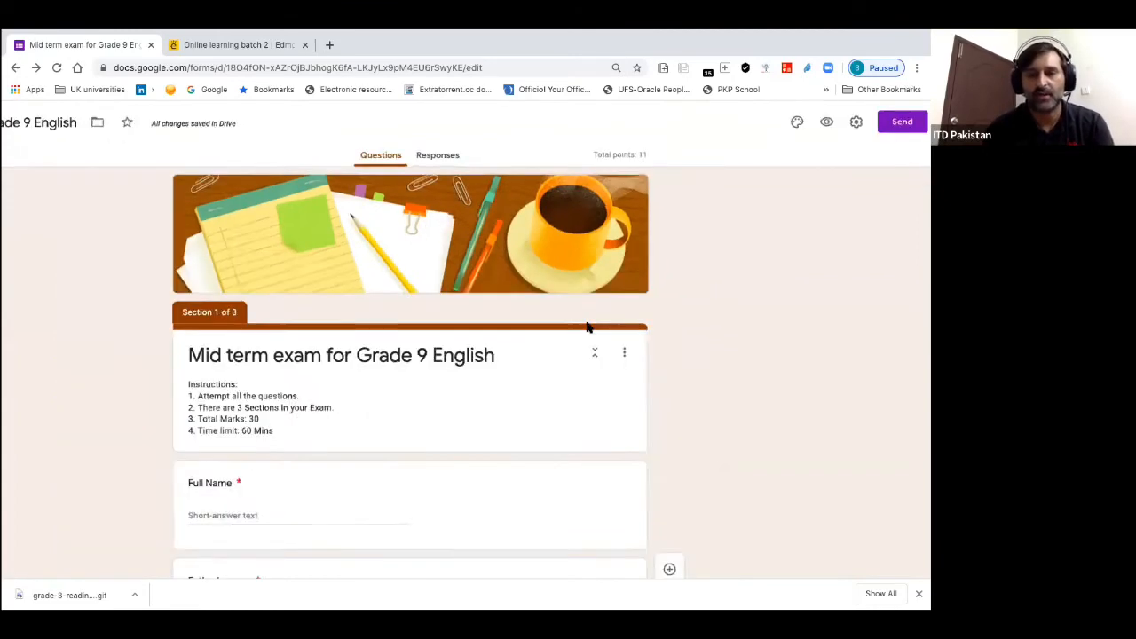
Open a preview of the exam form to see its title and instructions as a student would
{"action": "left_click", "coordinate": [795, 118]}
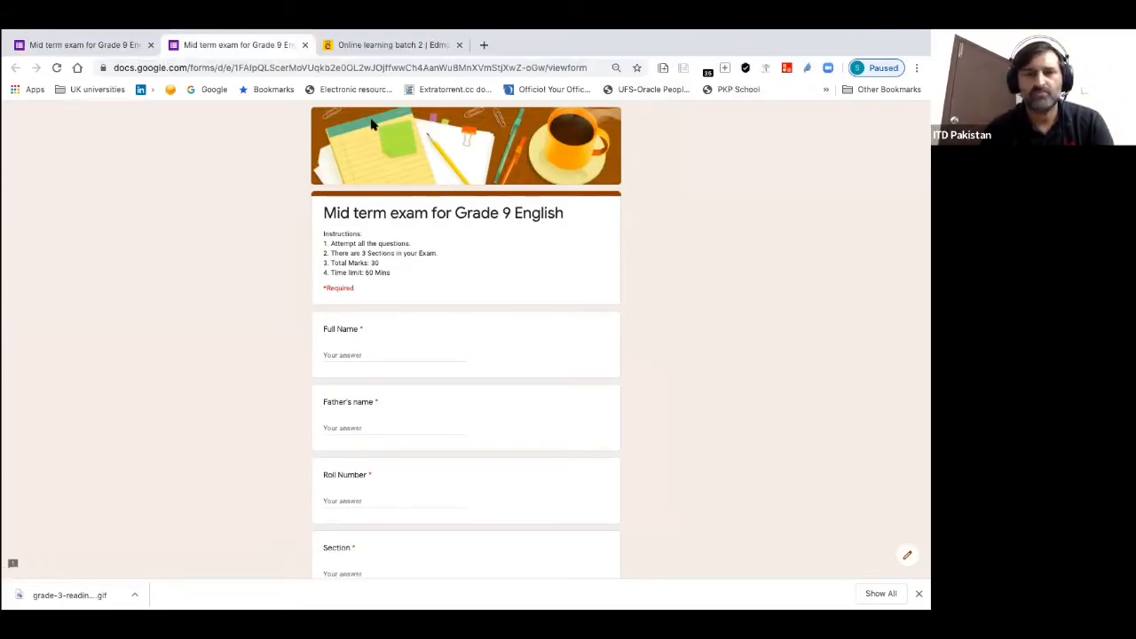
{"action": "scroll", "coordinate": [392, 366], "scroll_direction": "up", "scroll_amount": 5}
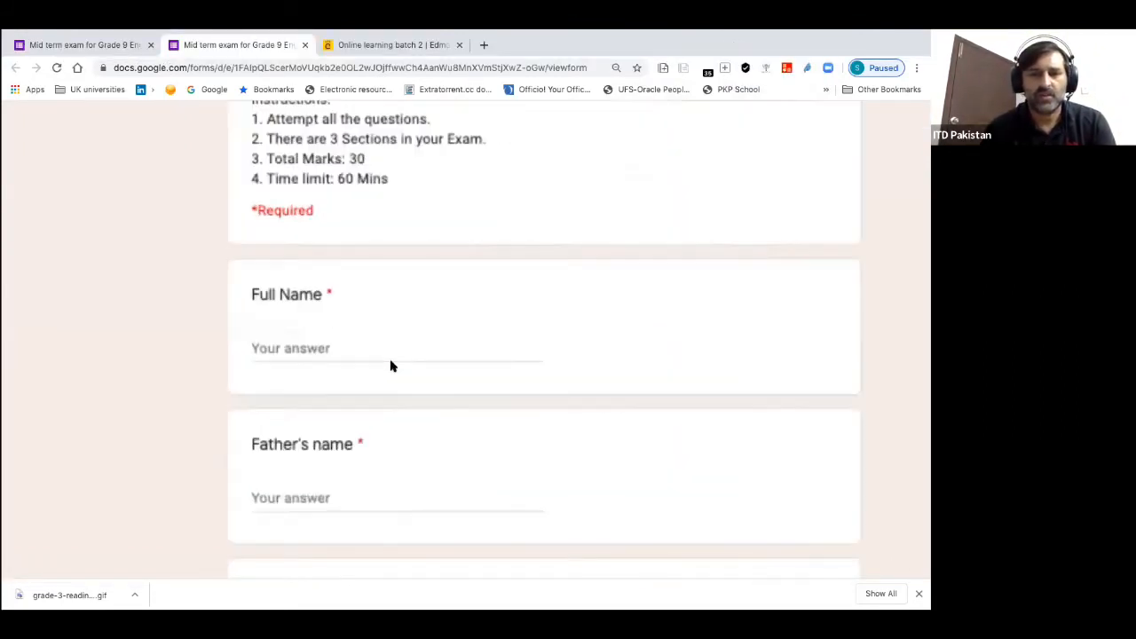
{"action": "scroll", "coordinate": [393, 366], "scroll_direction": "right", "scroll_amount": 2}
{"action": "scroll", "coordinate": [392, 366], "scroll_direction": "up", "scroll_amount": 2}
{"action": "scroll", "coordinate": [393, 366], "scroll_direction": "up", "scroll_amount": 2}
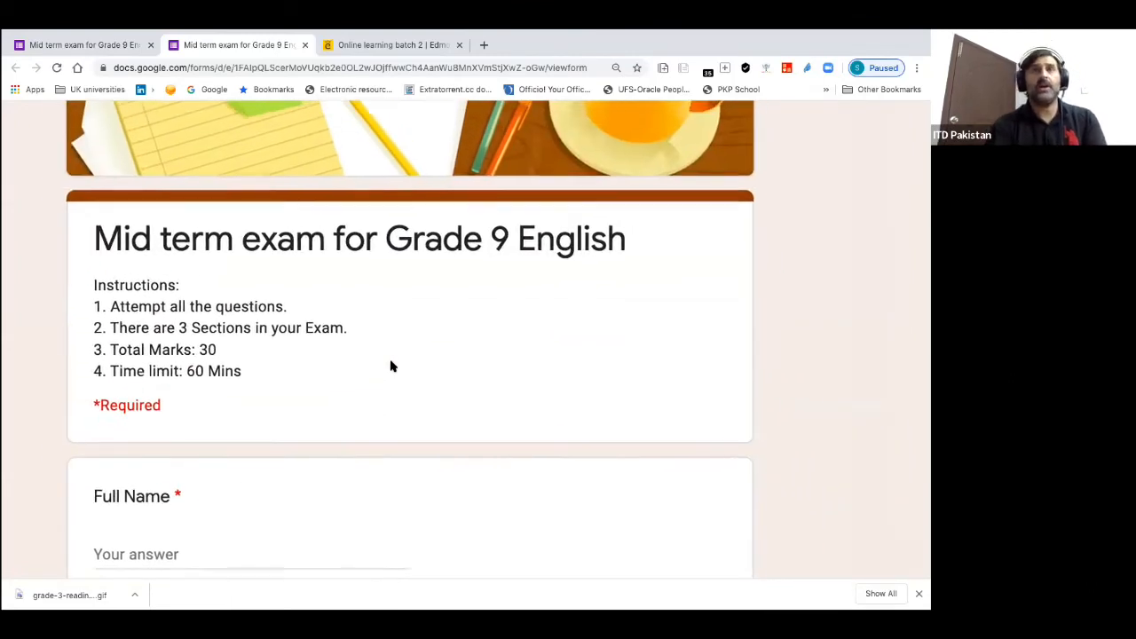
{"action": "scroll", "coordinate": [355, 381], "scroll_direction": "right", "scroll_amount": 1}
{"action": "scroll", "coordinate": [273, 404], "scroll_direction": "down", "scroll_amount": 3}
Fill in the student's full name and father's name in the form preview
{"action": "left_click", "coordinate": [173, 392]}
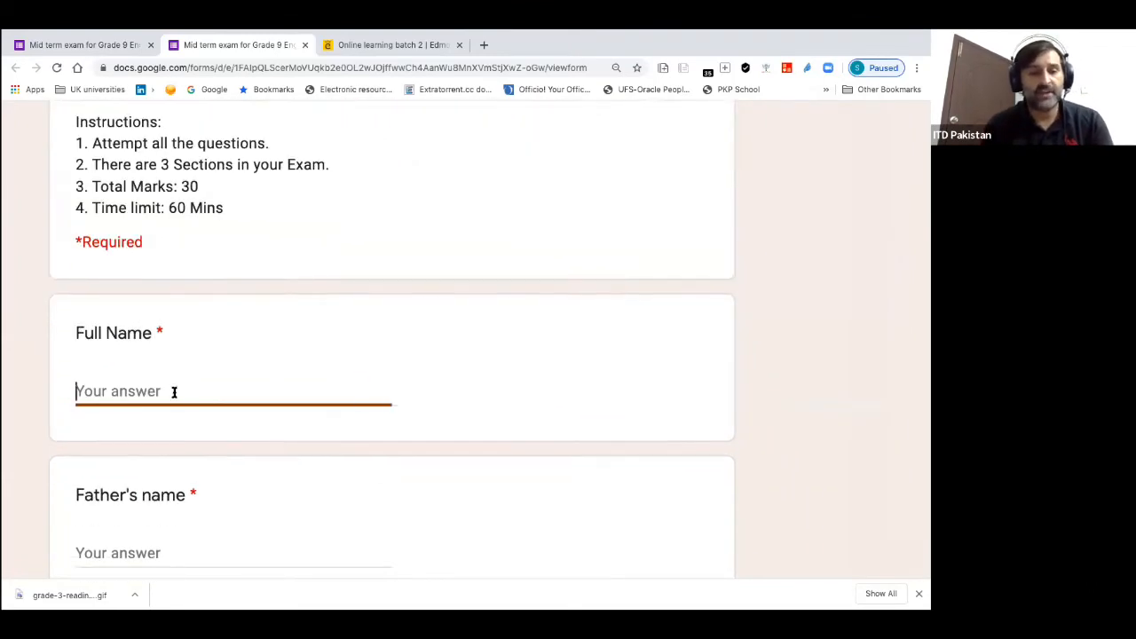
{"action": "type", "text": "Suhail"}
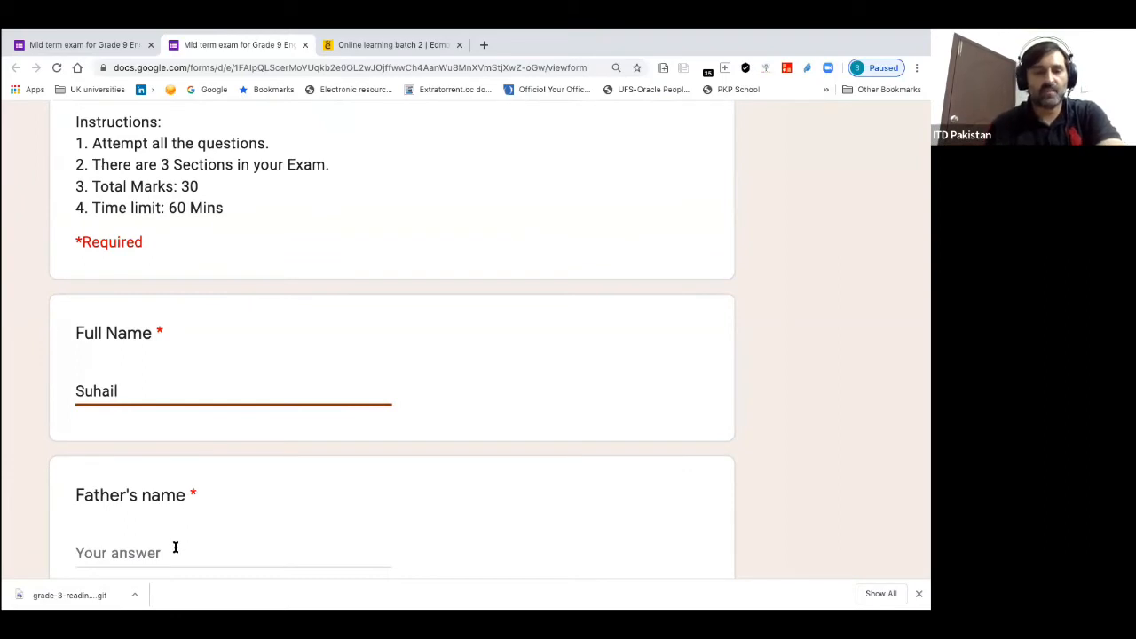
{"action": "left_click", "coordinate": [175, 547]}
{"action": "type", "text": "Khalil"}
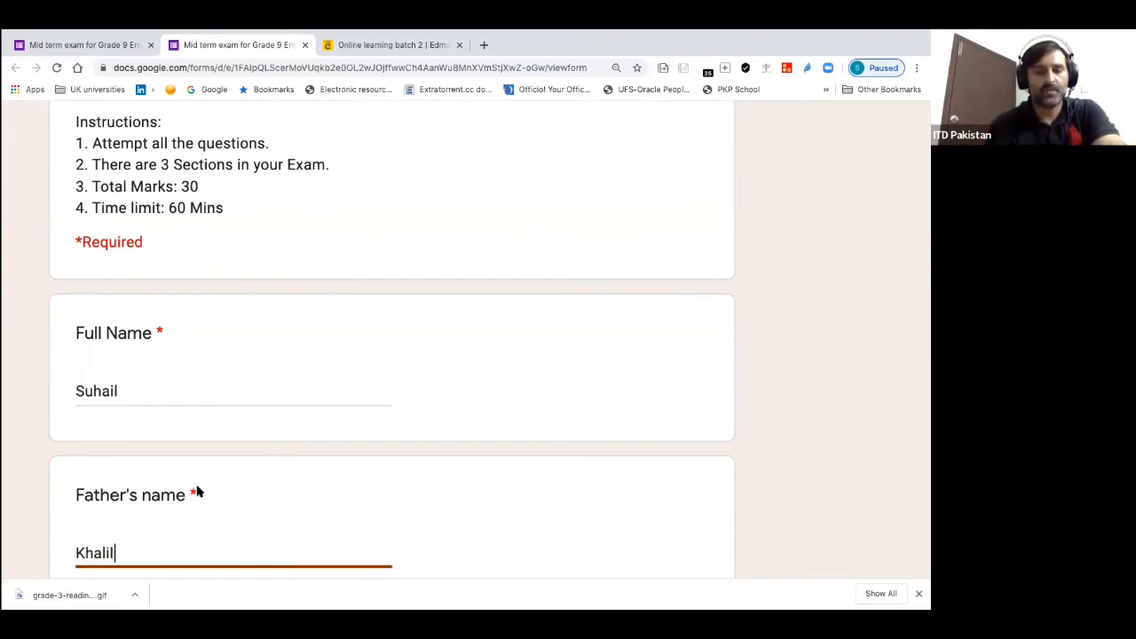
Fill in the student's roll number, section D3 and GR number in the preview
{"action": "scroll", "coordinate": [205, 474], "scroll_direction": "down", "scroll_amount": 3}
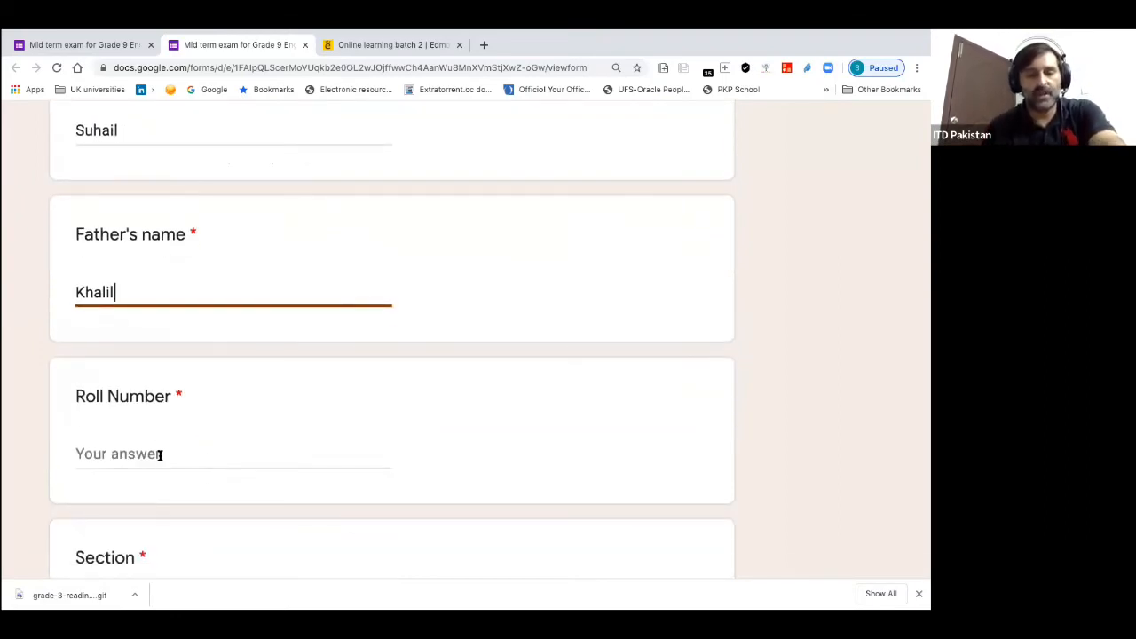
{"action": "left_click", "coordinate": [159, 455]}
{"action": "type", "text": "12312"}
{"action": "scroll", "coordinate": [163, 474], "scroll_direction": "down", "scroll_amount": 2}
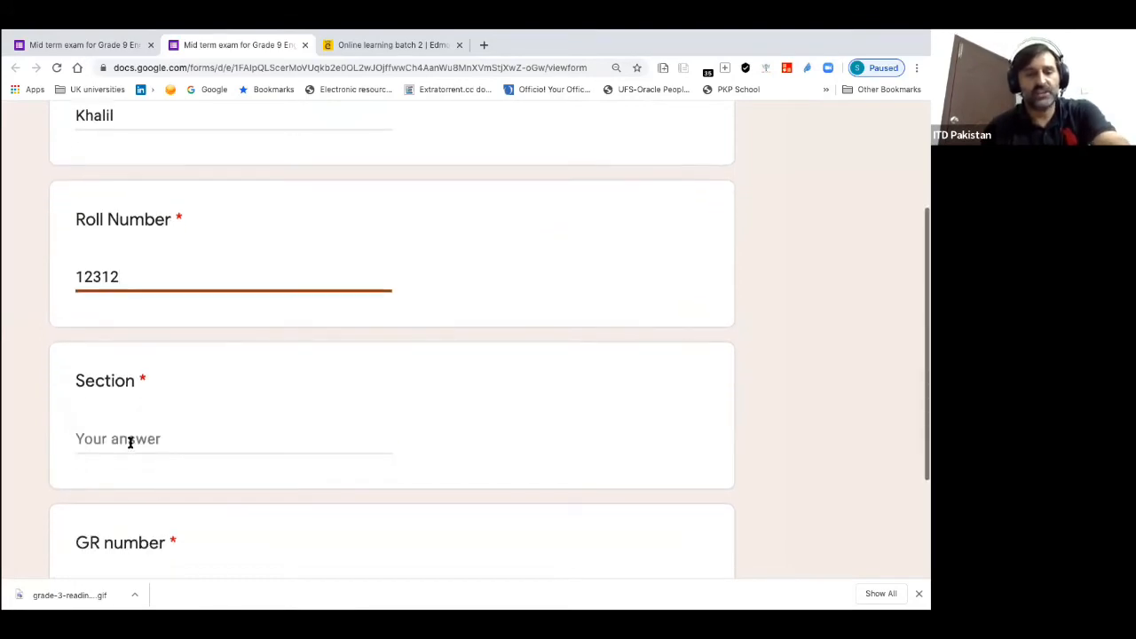
{"action": "left_click", "coordinate": [130, 441]}
{"action": "type", "text": "D3"}
{"action": "scroll", "coordinate": [178, 435], "scroll_direction": "down", "scroll_amount": 2}
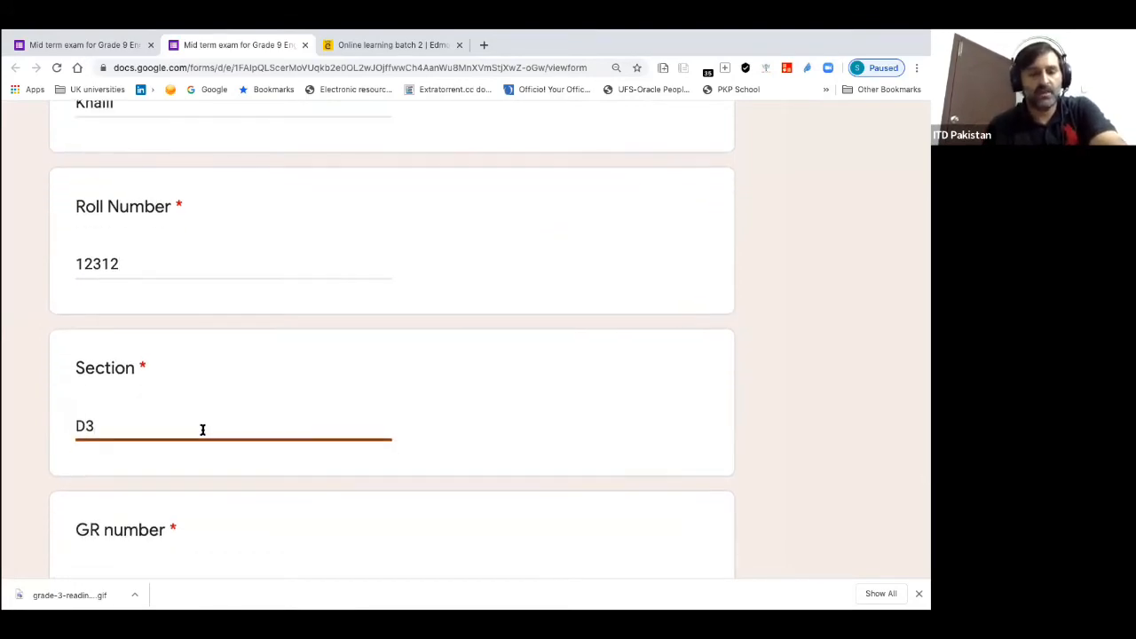
{"action": "left_click", "coordinate": [157, 459]}
{"action": "type", "text": "G674949"}
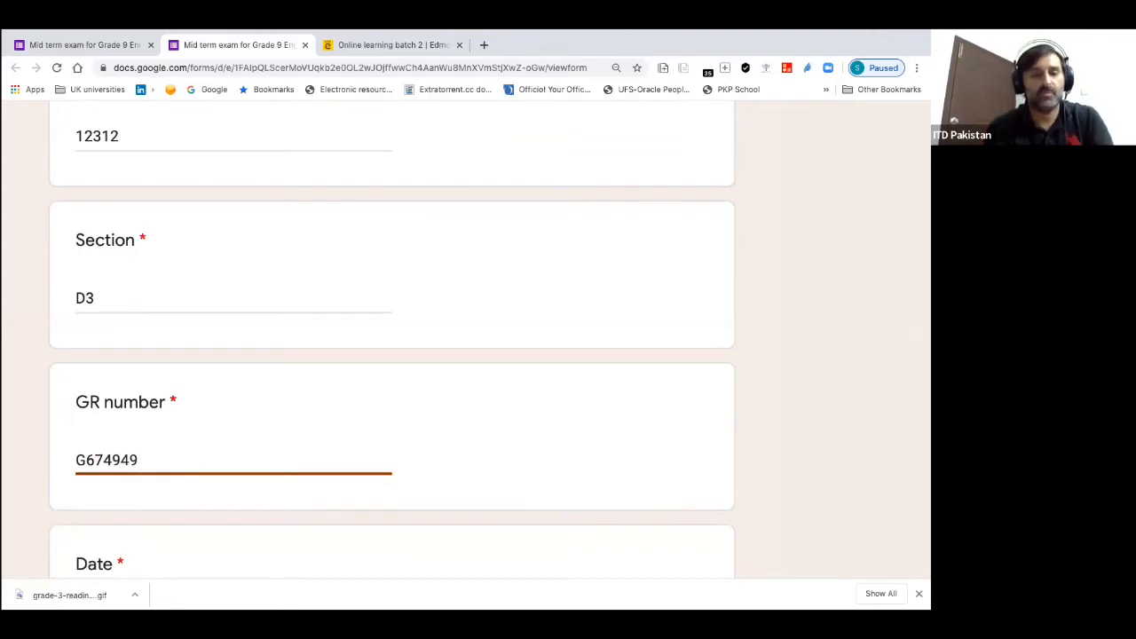
Set the exam date to 07/06/2020 and the time to 09:30, and continue to Section A
{"action": "scroll", "coordinate": [142, 451], "scroll_direction": "down", "scroll_amount": 2}
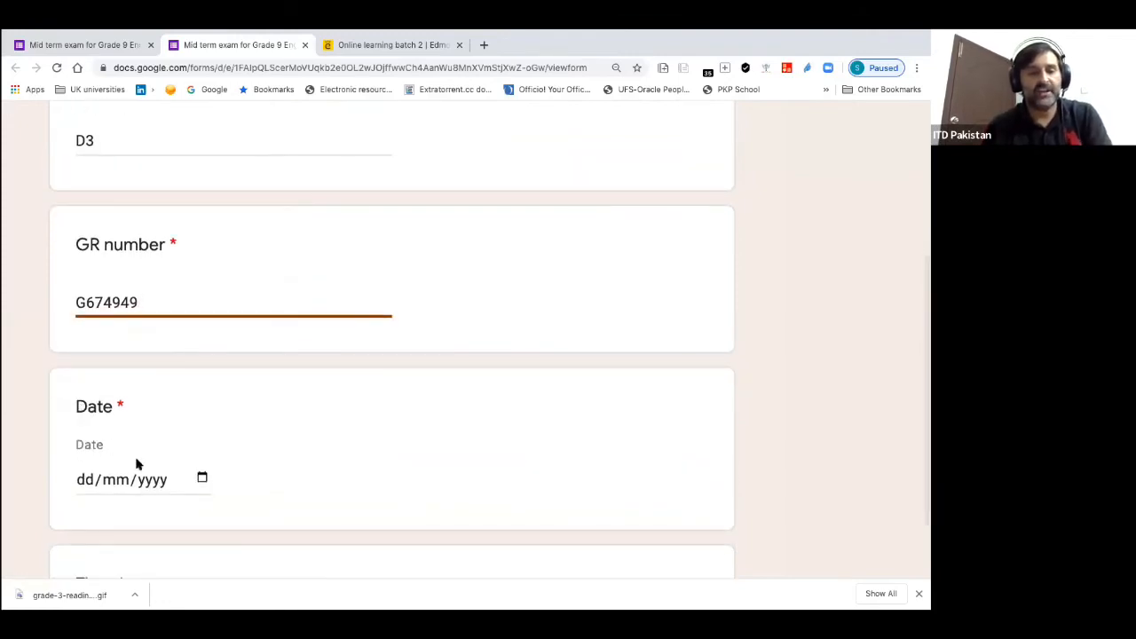
{"action": "left_click", "coordinate": [202, 477]}
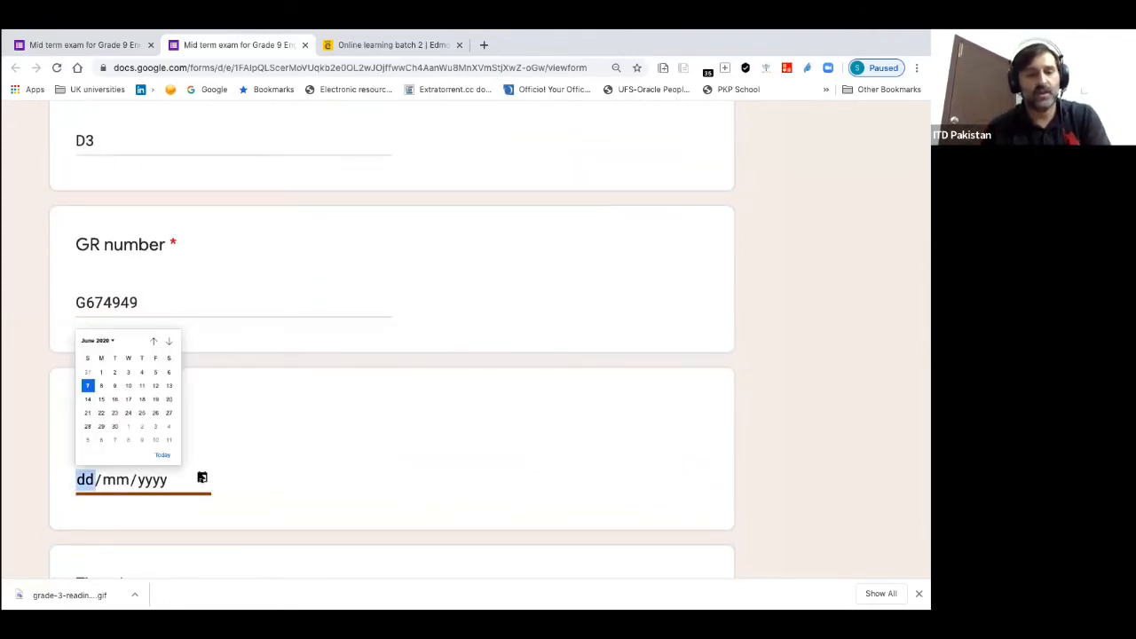
{"action": "left_click", "coordinate": [87, 385]}
{"action": "scroll", "coordinate": [181, 420], "scroll_direction": "down", "scroll_amount": 2}
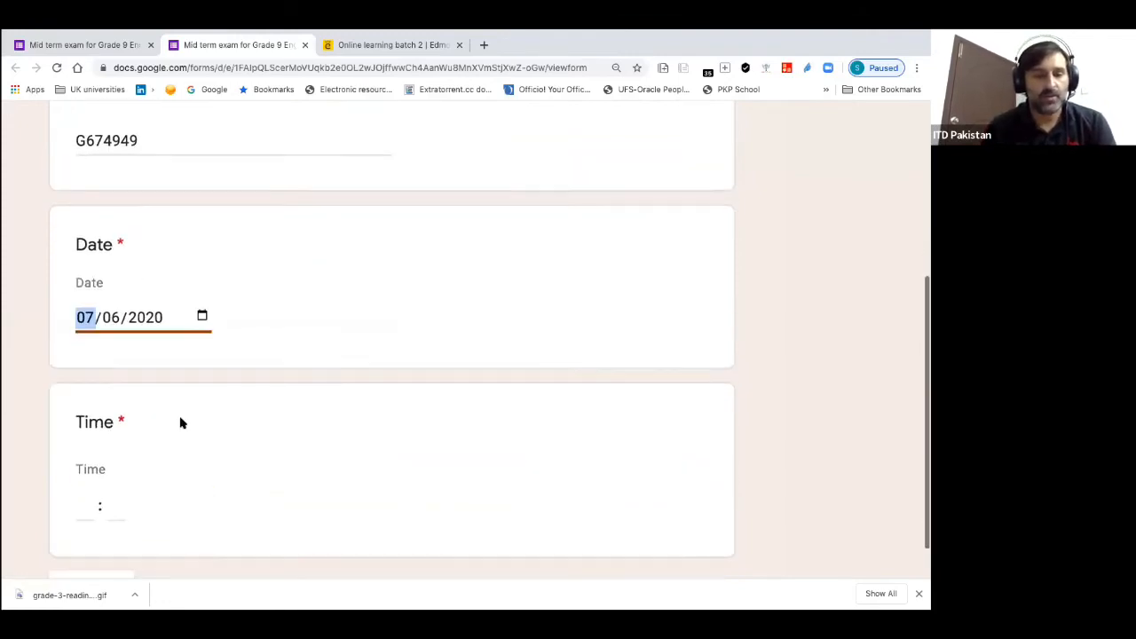
{"action": "left_click", "coordinate": [95, 503]}
{"action": "type", "text": "9 : "}
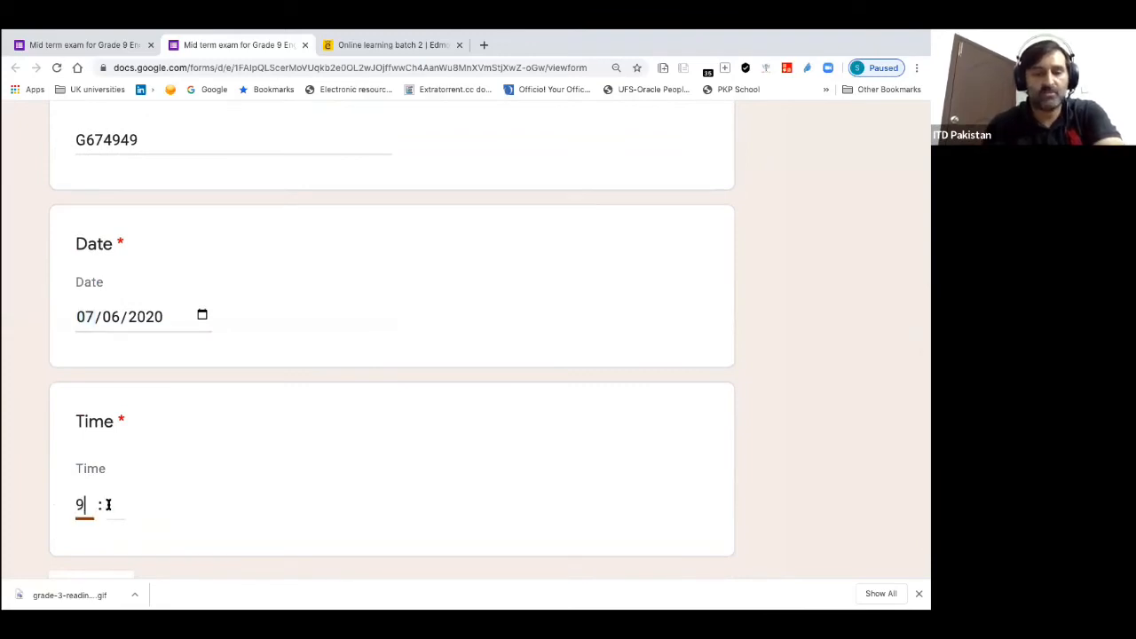
{"action": "type", "text": "30"}
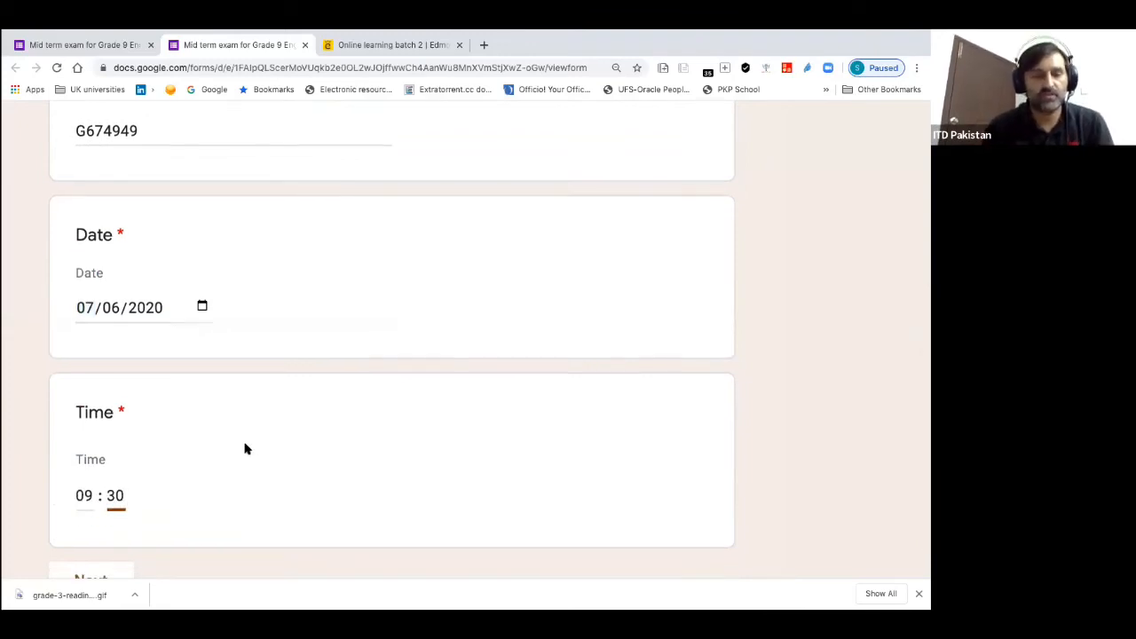
{"action": "scroll", "coordinate": [243, 447], "scroll_direction": "down", "scroll_amount": 2}
{"action": "left_click", "coordinate": [88, 414]}
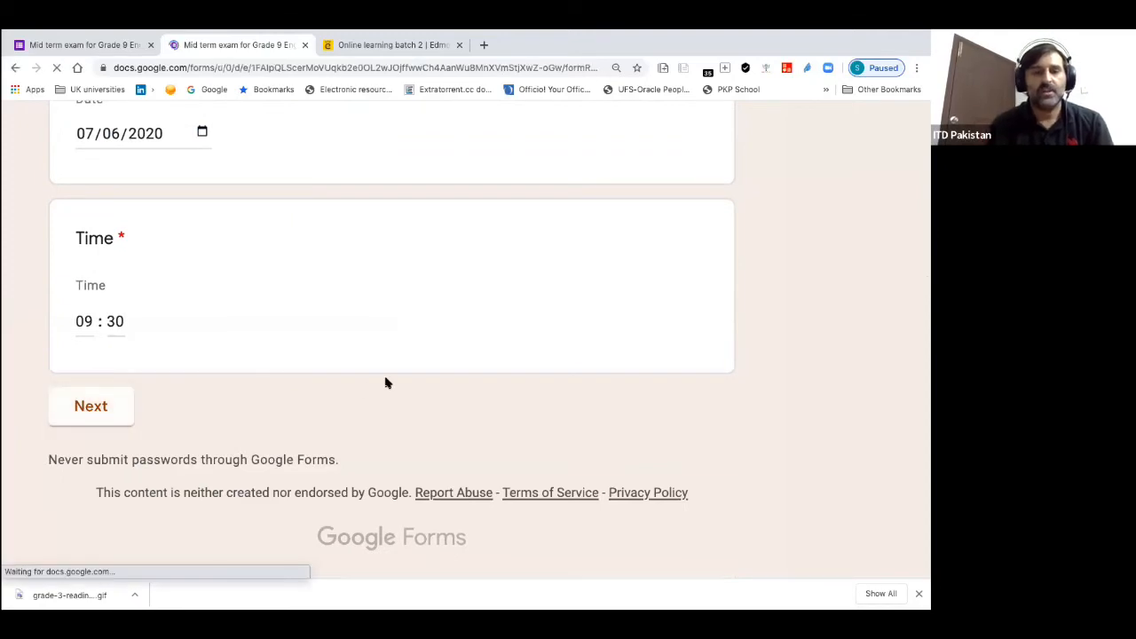
Answer the noun question with "defining" and choose "go", "happy" and "beautiful" as the adjective examples
{"action": "key", "text": "ctrl+plus"}
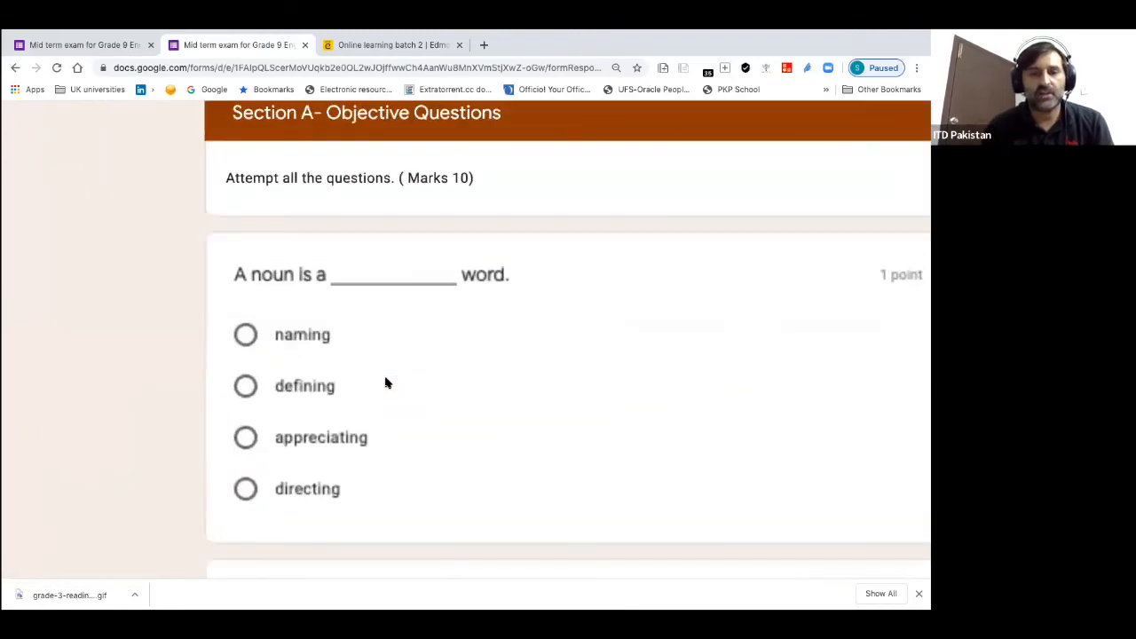
{"action": "left_click", "coordinate": [120, 450]}
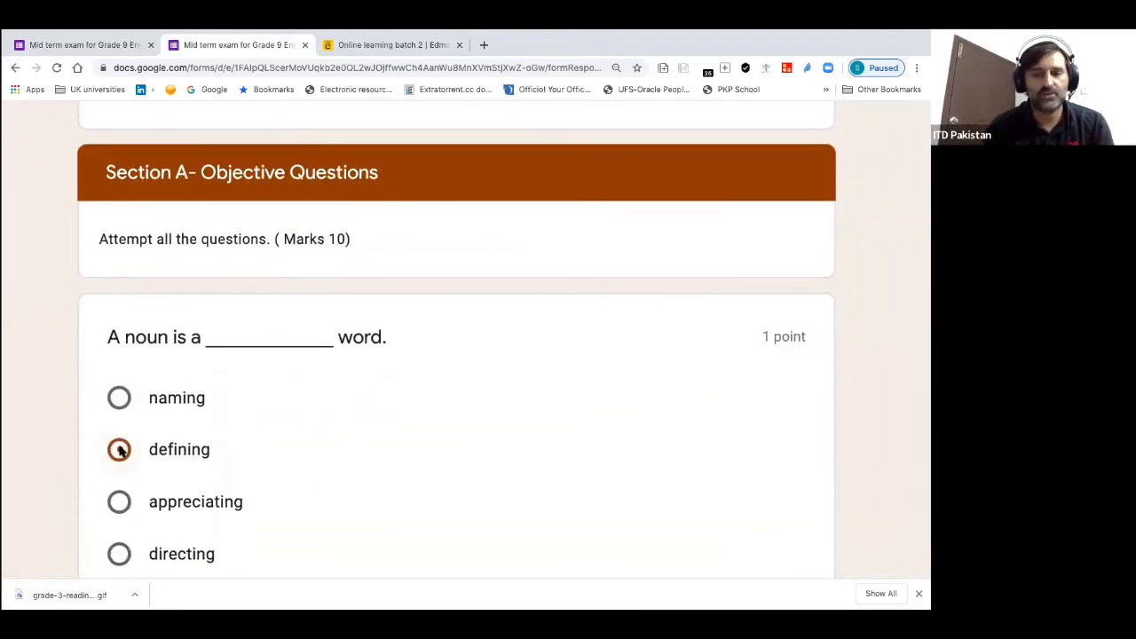
{"action": "scroll", "coordinate": [134, 334], "scroll_direction": "down", "scroll_amount": 5}
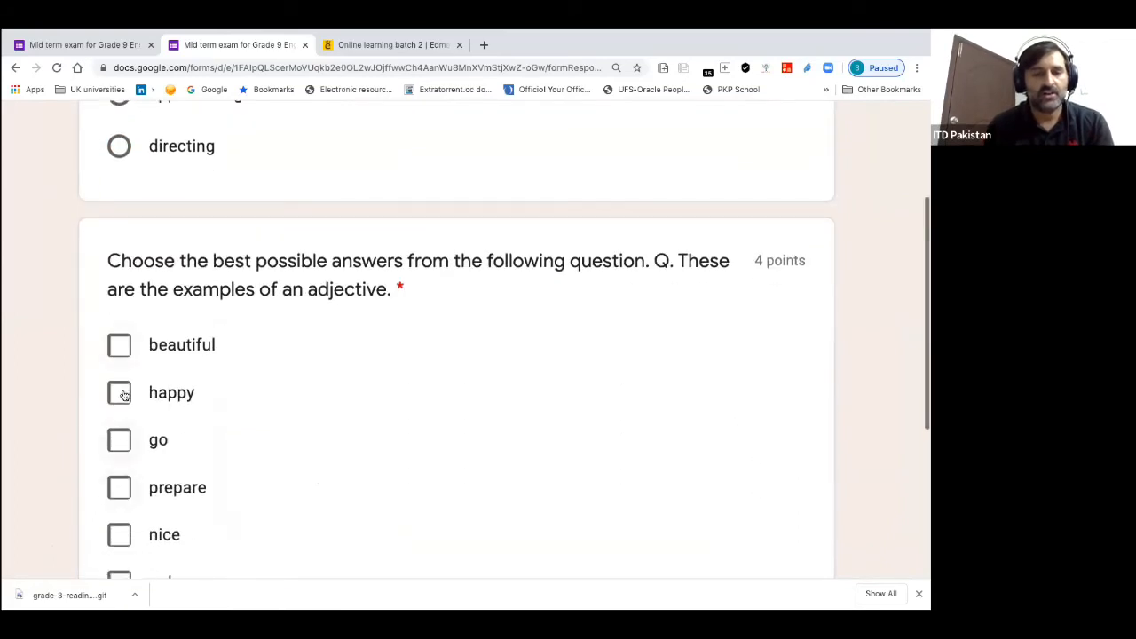
{"action": "left_click", "coordinate": [119, 441]}
{"action": "left_click", "coordinate": [119, 392]}
{"action": "left_click", "coordinate": [119, 345]}
Answer "True" to the interjection and medieval English life image questions, and continue to Section B
{"action": "scroll", "coordinate": [197, 444], "scroll_direction": "down", "scroll_amount": 4}
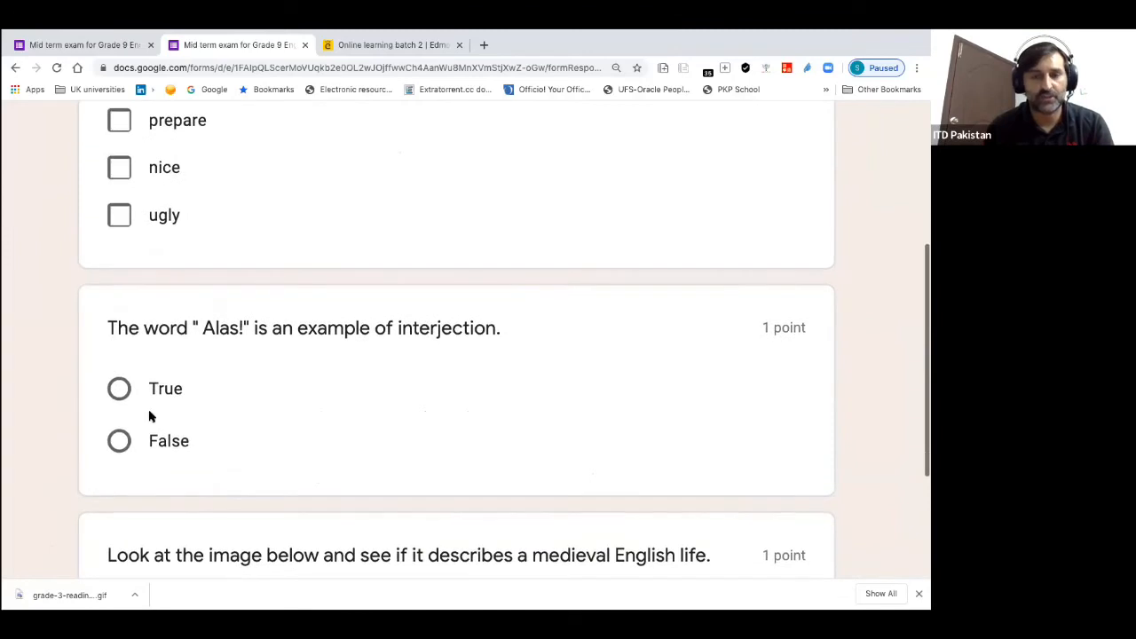
{"action": "left_click", "coordinate": [119, 388]}
{"action": "scroll", "coordinate": [436, 441], "scroll_direction": "down", "scroll_amount": 8}
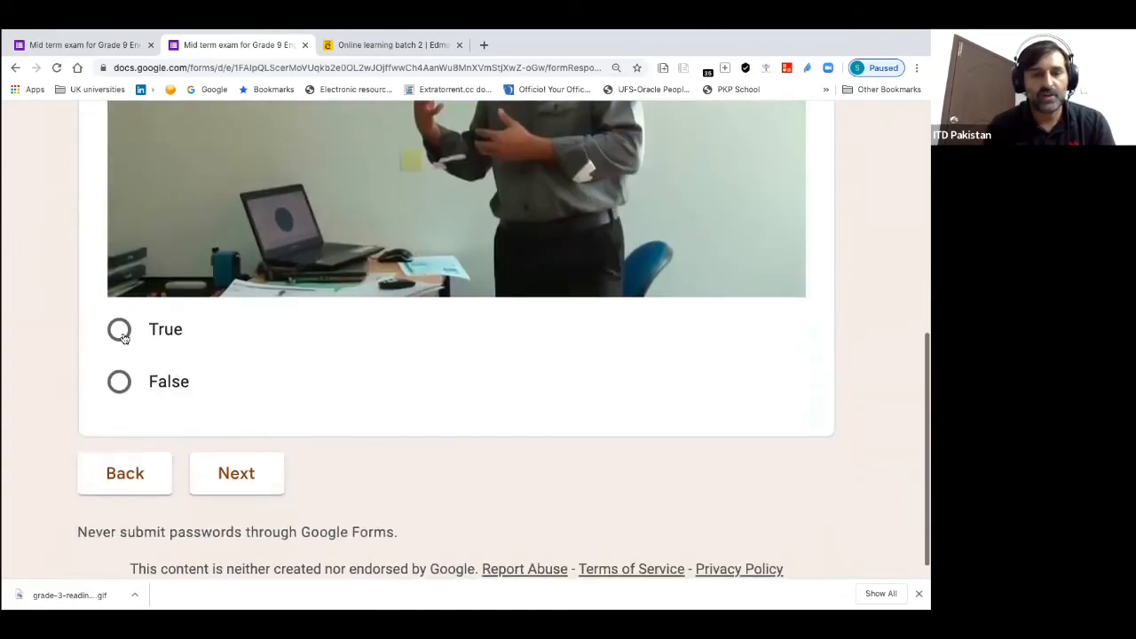
{"action": "left_click", "coordinate": [119, 330]}
{"action": "left_click", "coordinate": [239, 488]}
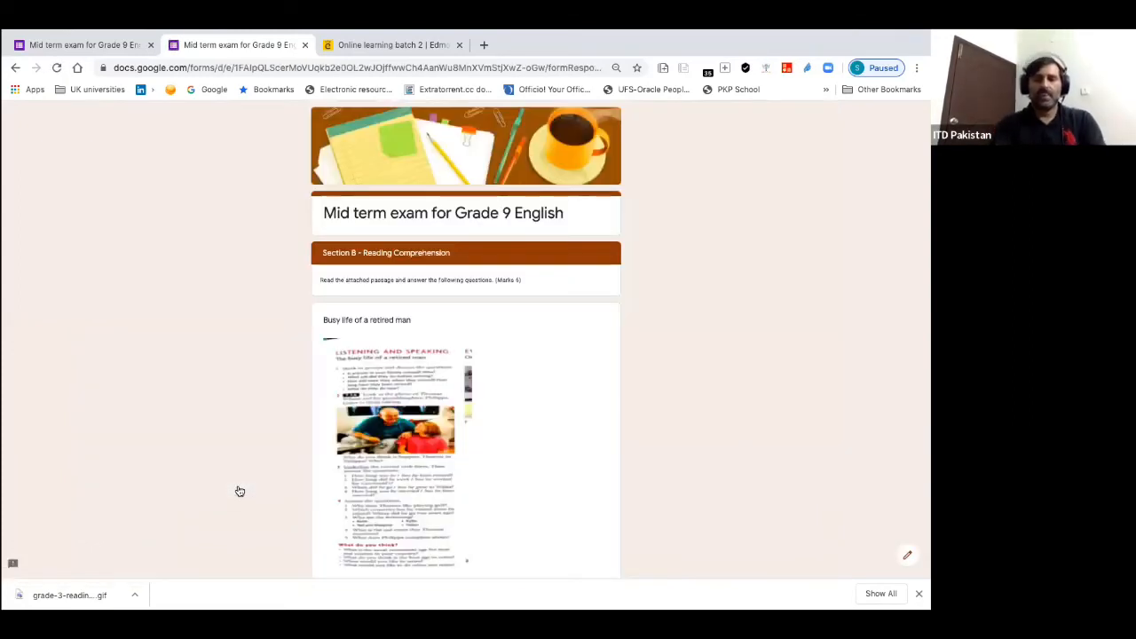
Answer "cook food" for the man's free time and "watch TV" for his free time when he was in his job
{"action": "scroll", "coordinate": [424, 391], "scroll_direction": "up", "scroll_amount": 5}
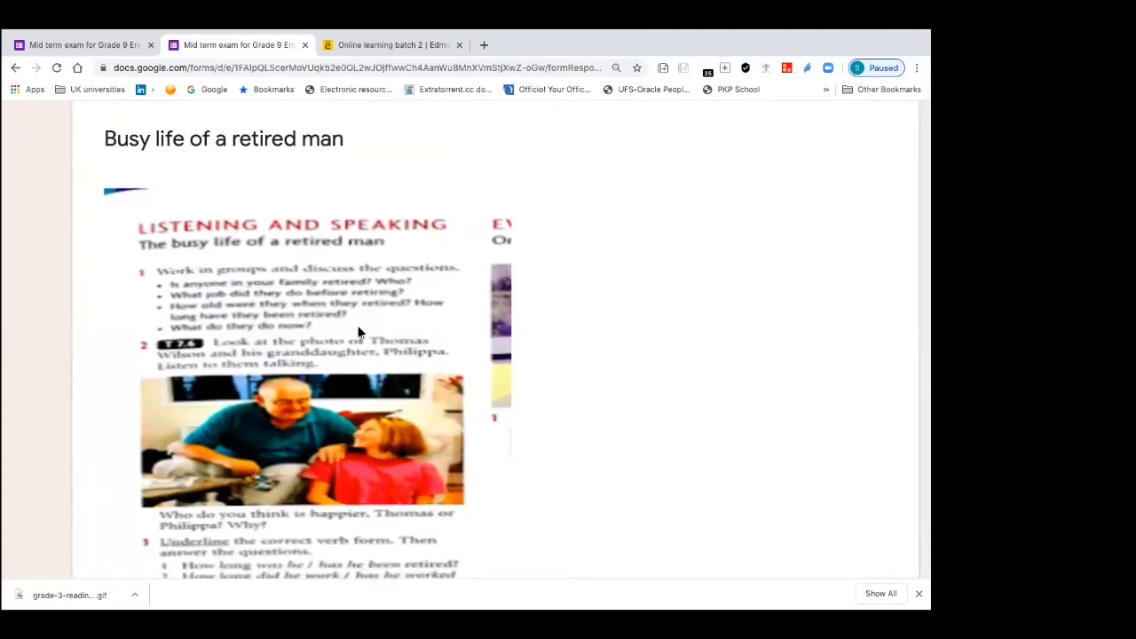
{"action": "scroll", "coordinate": [279, 382], "scroll_direction": "down", "scroll_amount": 7}
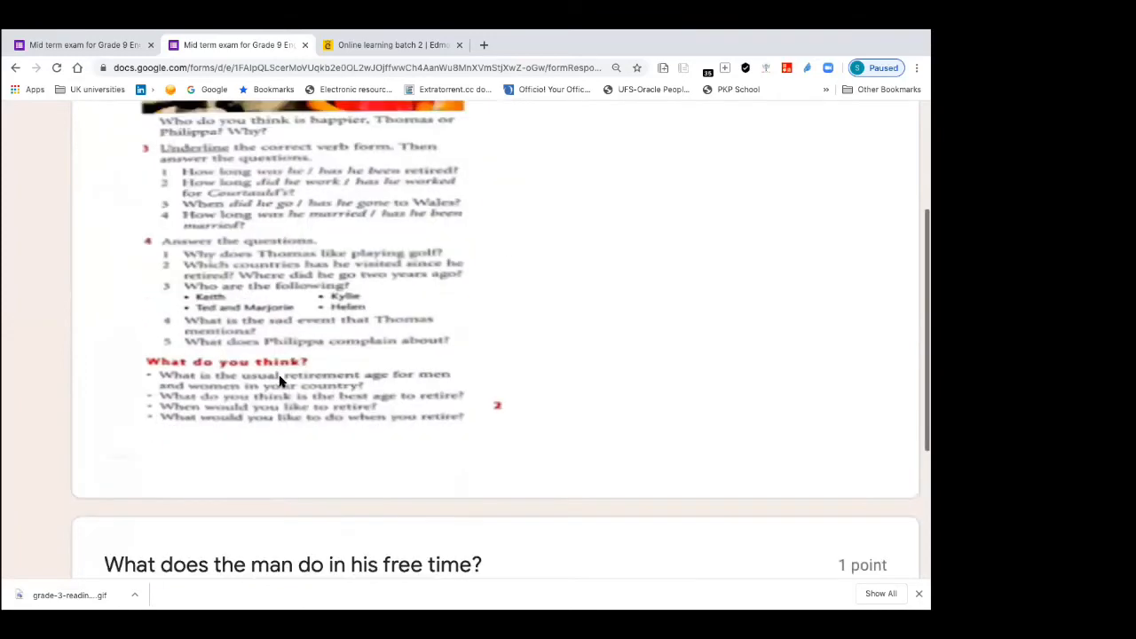
{"action": "scroll", "coordinate": [178, 337], "scroll_direction": "down", "scroll_amount": 2}
{"action": "left_click", "coordinate": [117, 310]}
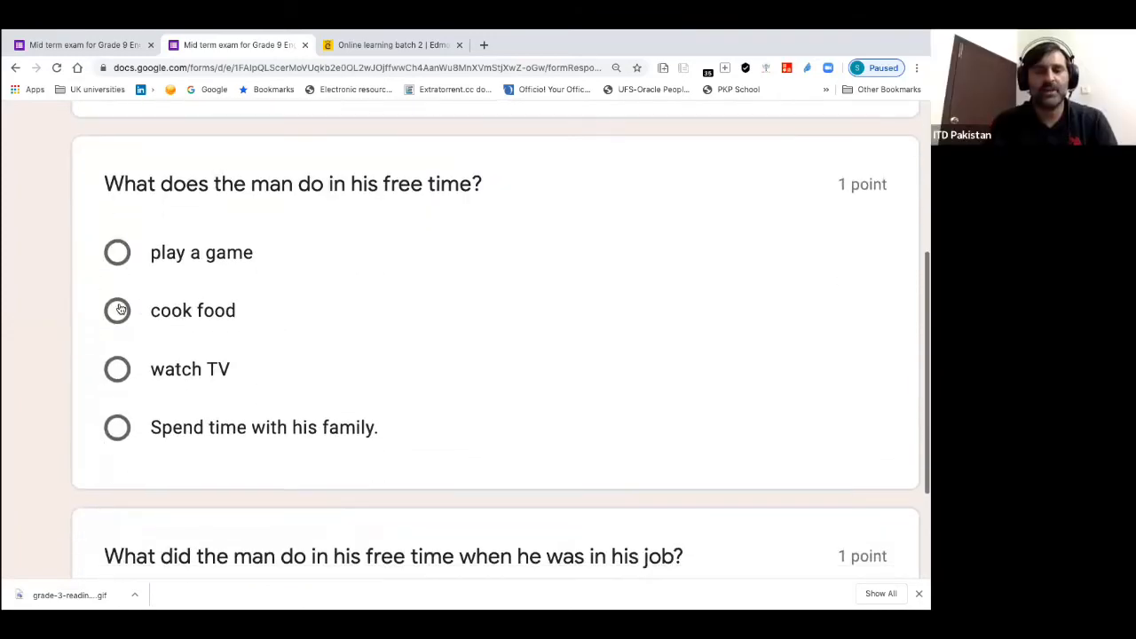
{"action": "scroll", "coordinate": [208, 465], "scroll_direction": "down", "scroll_amount": 2}
{"action": "scroll", "coordinate": [208, 465], "scroll_direction": "down", "scroll_amount": 1}
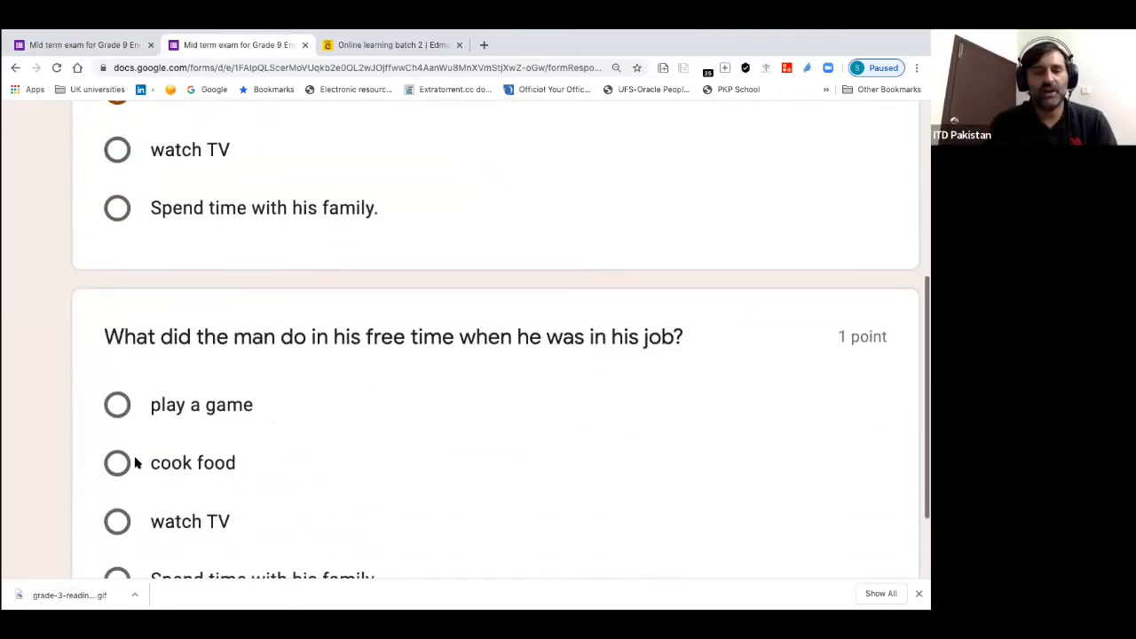
{"action": "left_click", "coordinate": [117, 520]}
Enter the filler text "hjadhdkjahkdsahkjdashd" as the answer to the text summary question
{"action": "scroll", "coordinate": [116, 461], "scroll_direction": "down", "scroll_amount": 4}
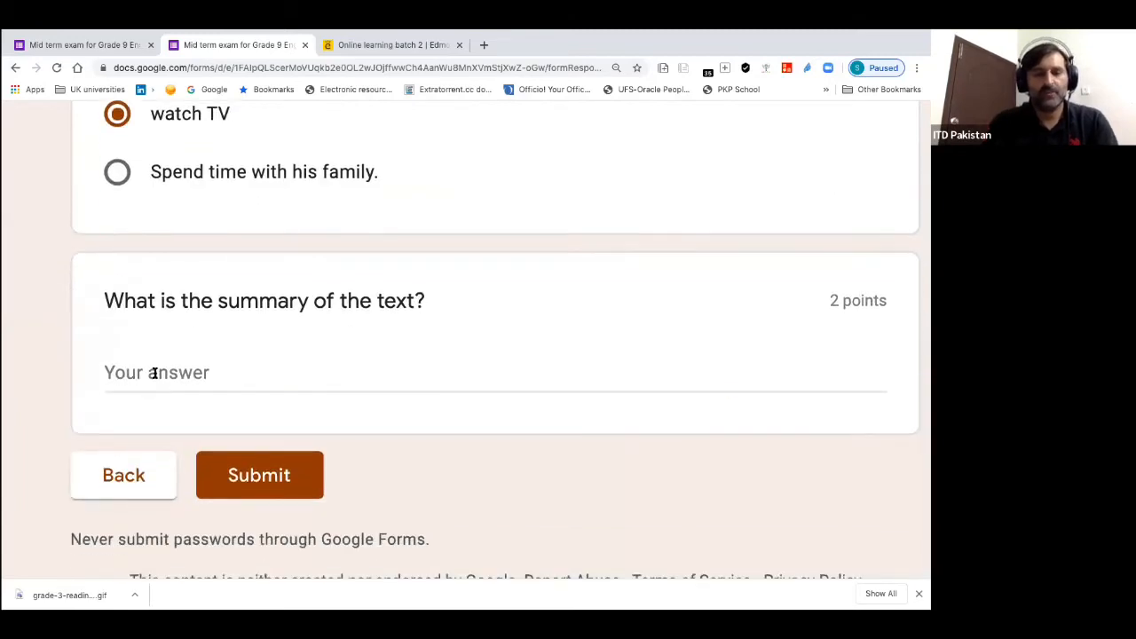
{"action": "left_click", "coordinate": [151, 373]}
{"action": "type", "text": "hjadhdkjahkdsahkjdashd"}
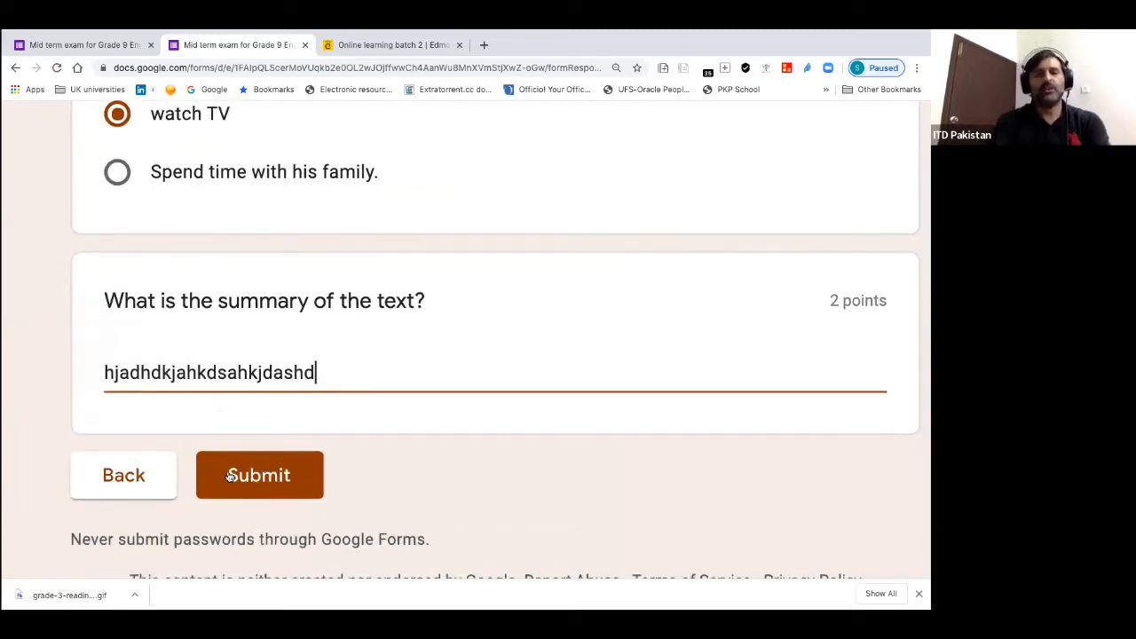
Close the form preview without submitting, discarding the trial answers
{"action": "scroll", "coordinate": [227, 471], "scroll_direction": "up", "scroll_amount": 20}
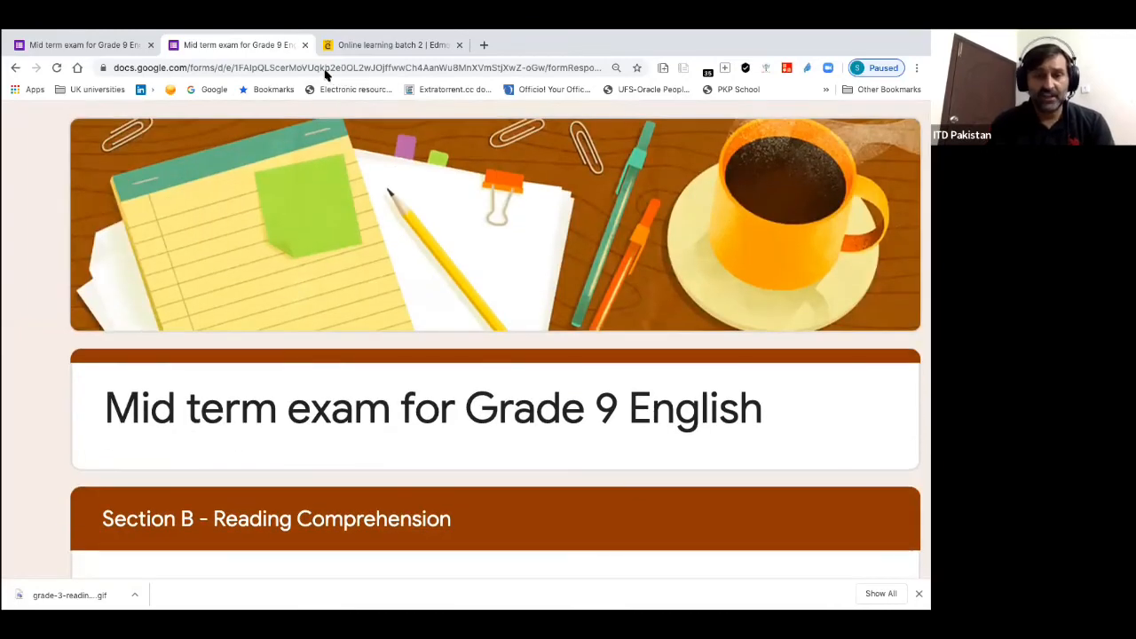
{"action": "left_click", "coordinate": [306, 45]}
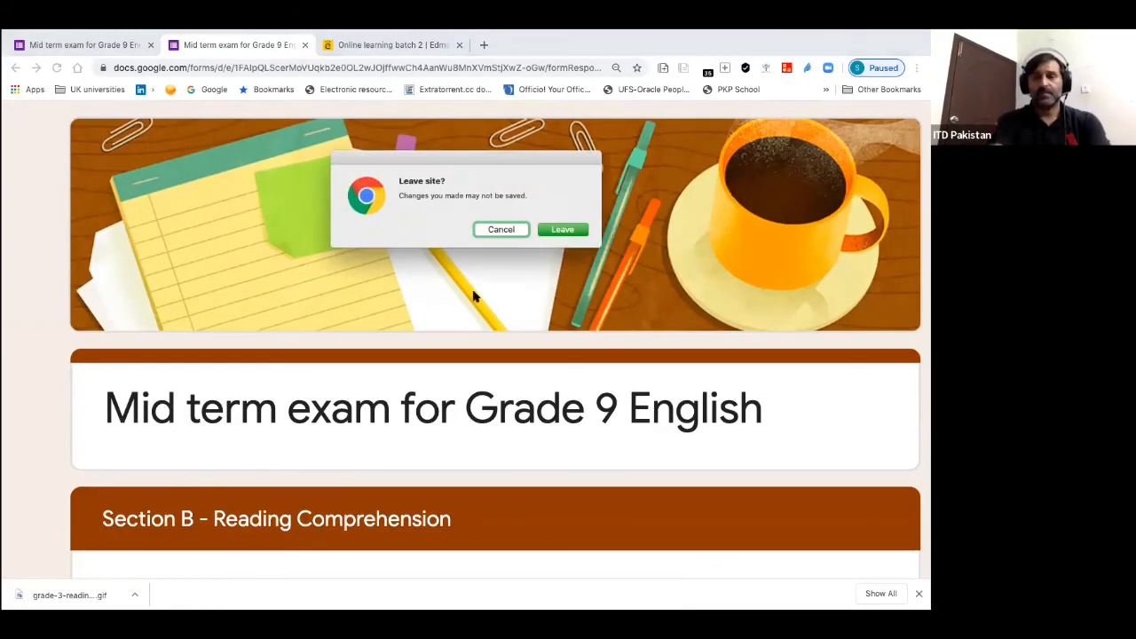
{"action": "left_click", "coordinate": [561, 231]}
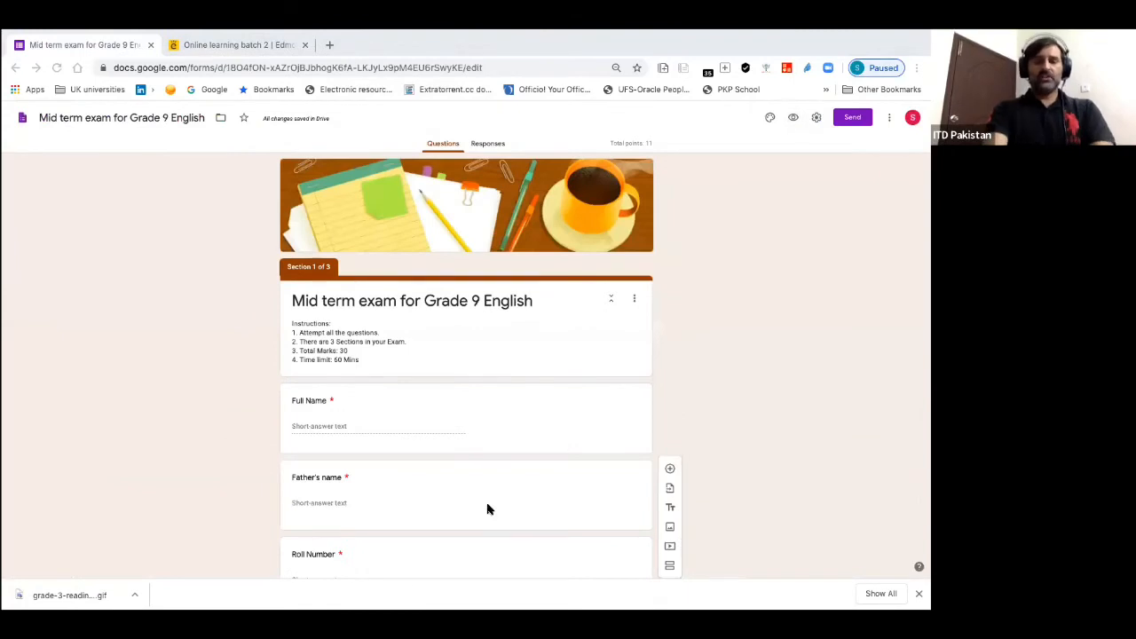
Look through the exam form's sections and questions in the editor and open its responses
{"action": "scroll", "coordinate": [487, 509], "scroll_direction": "down", "scroll_amount": 20}
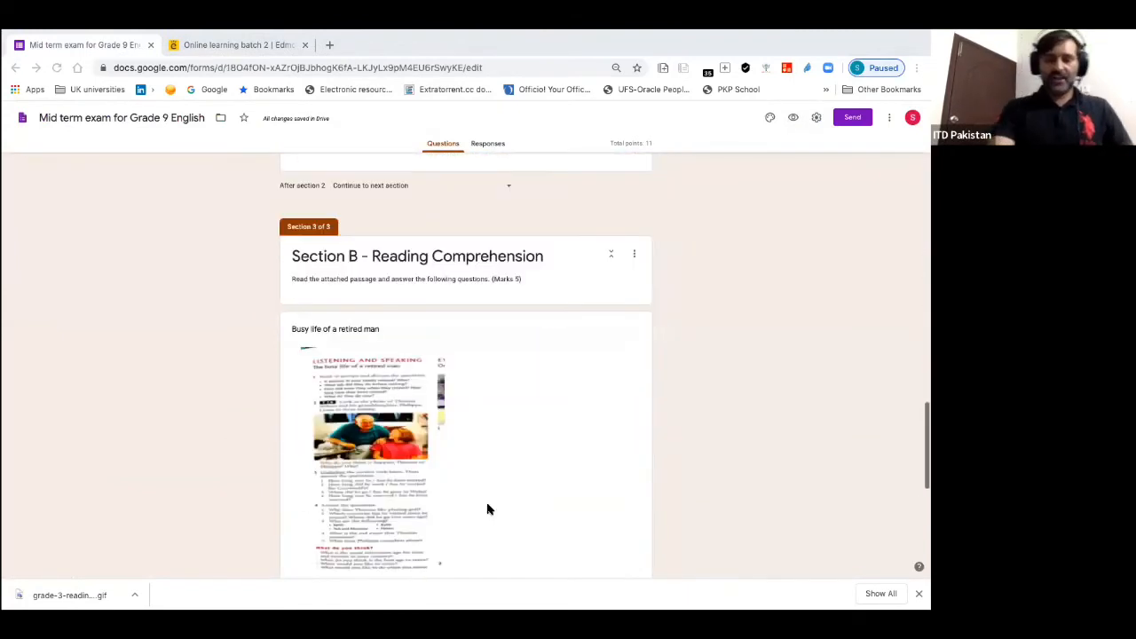
{"action": "scroll", "coordinate": [488, 508], "scroll_direction": "down", "scroll_amount": 10}
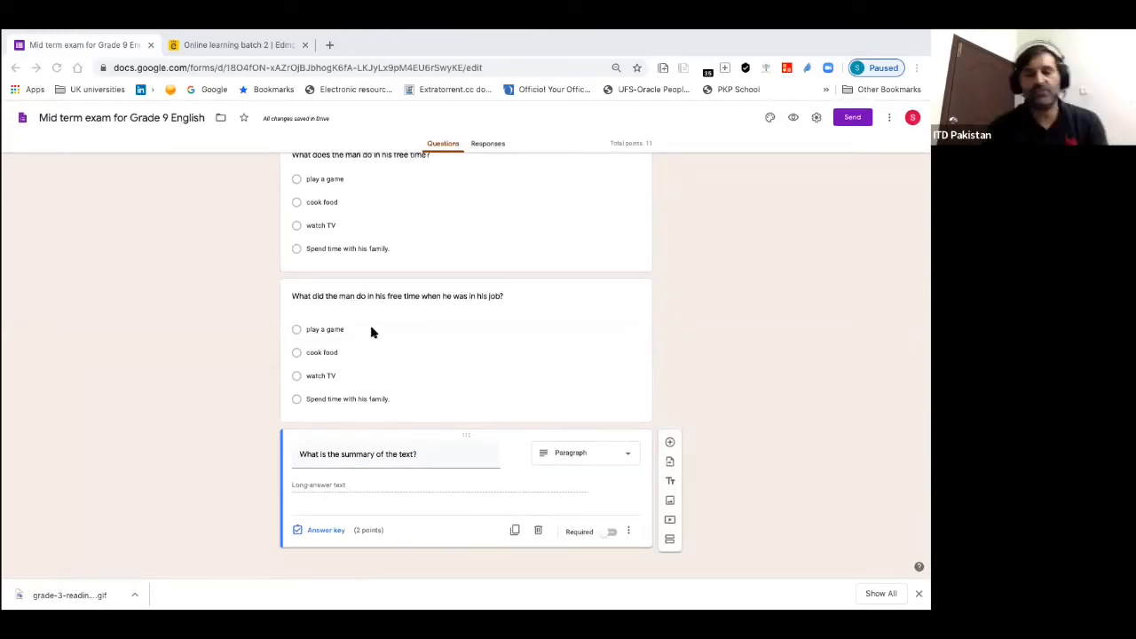
{"action": "scroll", "coordinate": [470, 145], "scroll_direction": "up", "scroll_amount": 15}
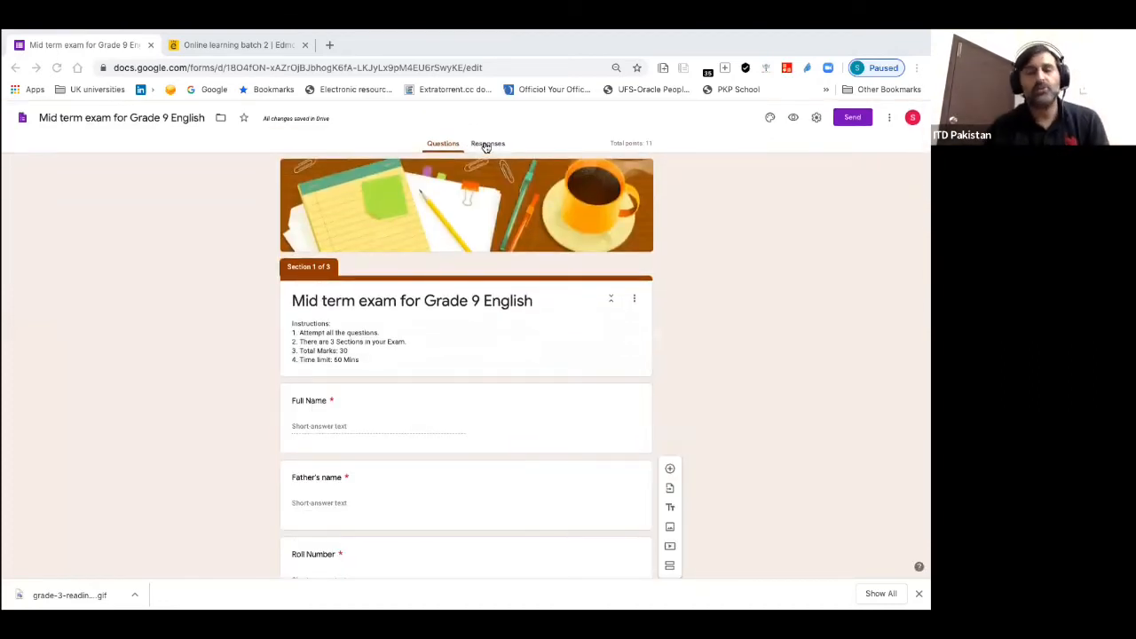
{"action": "left_click", "coordinate": [486, 146]}
{"action": "left_click", "coordinate": [486, 146]}
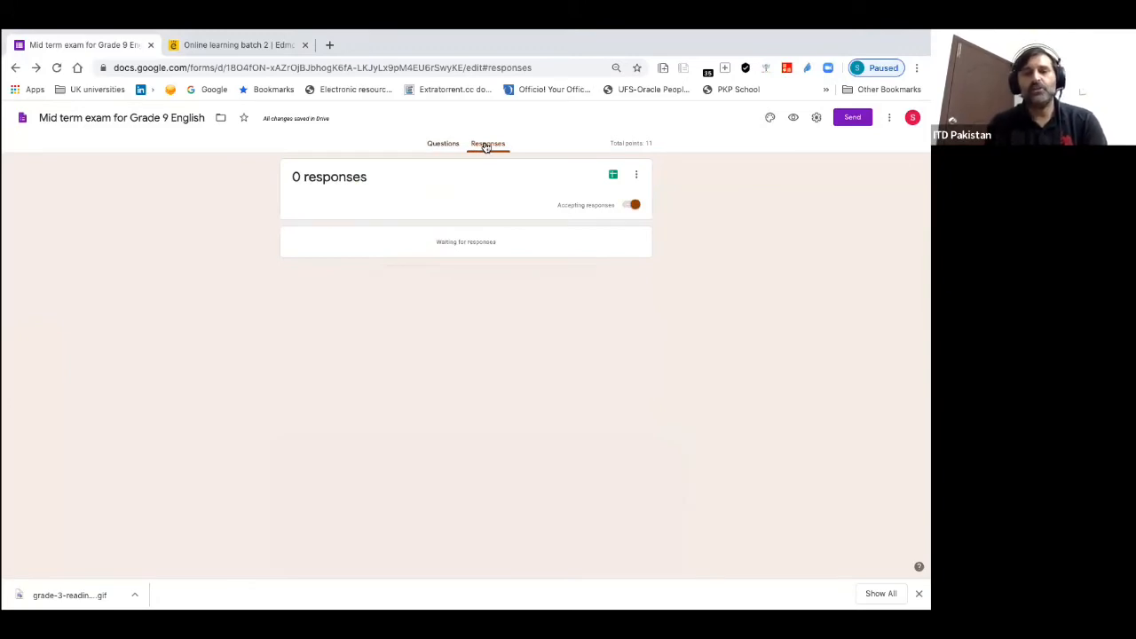
Try turning off accepting responses for the exam form, and switch it back on
{"action": "left_click", "coordinate": [631, 206]}
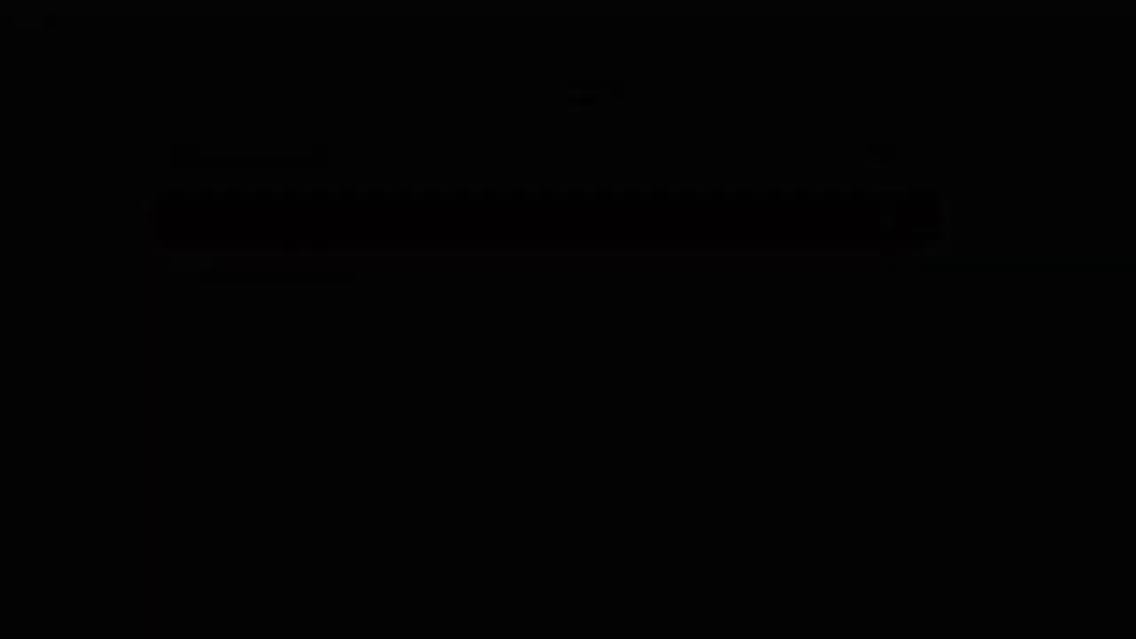
{"action": "left_click", "coordinate": [915, 224]}
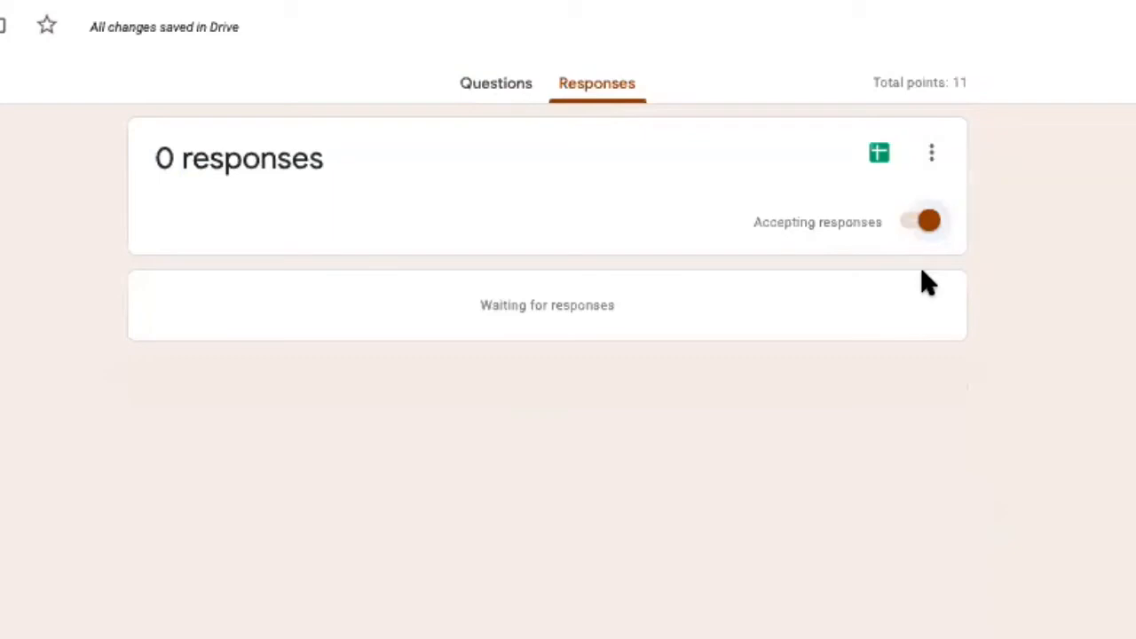
Return to the questions and replace the form's header image with the basketball player silhouette from the Work and School themes
{"action": "left_click", "coordinate": [505, 83]}
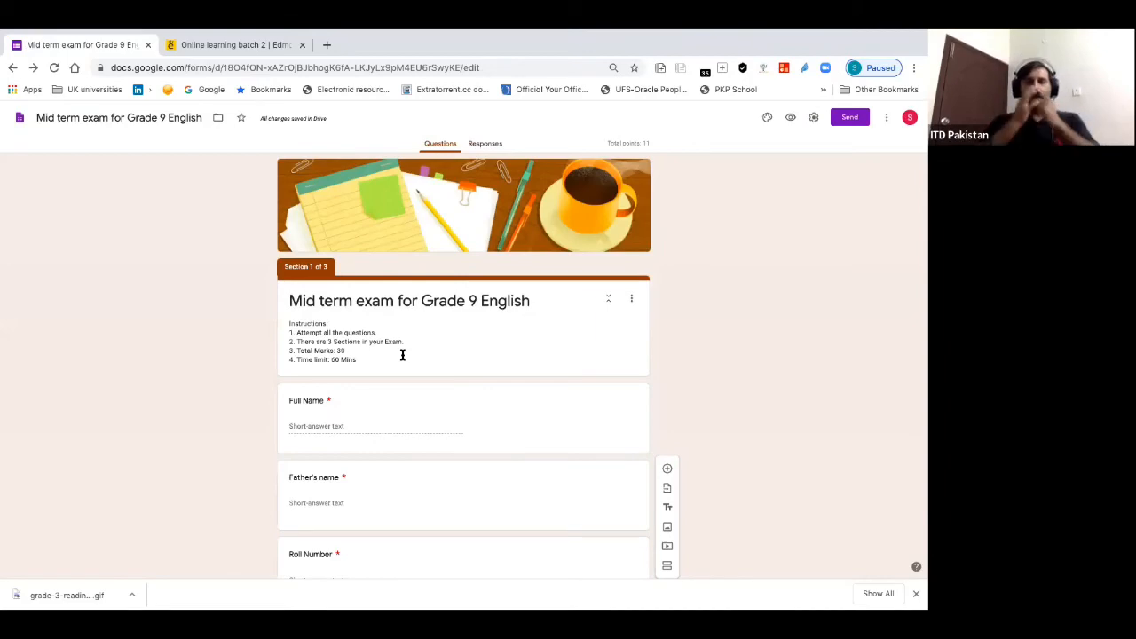
{"action": "scroll", "coordinate": [403, 355], "scroll_direction": "up", "scroll_amount": 5}
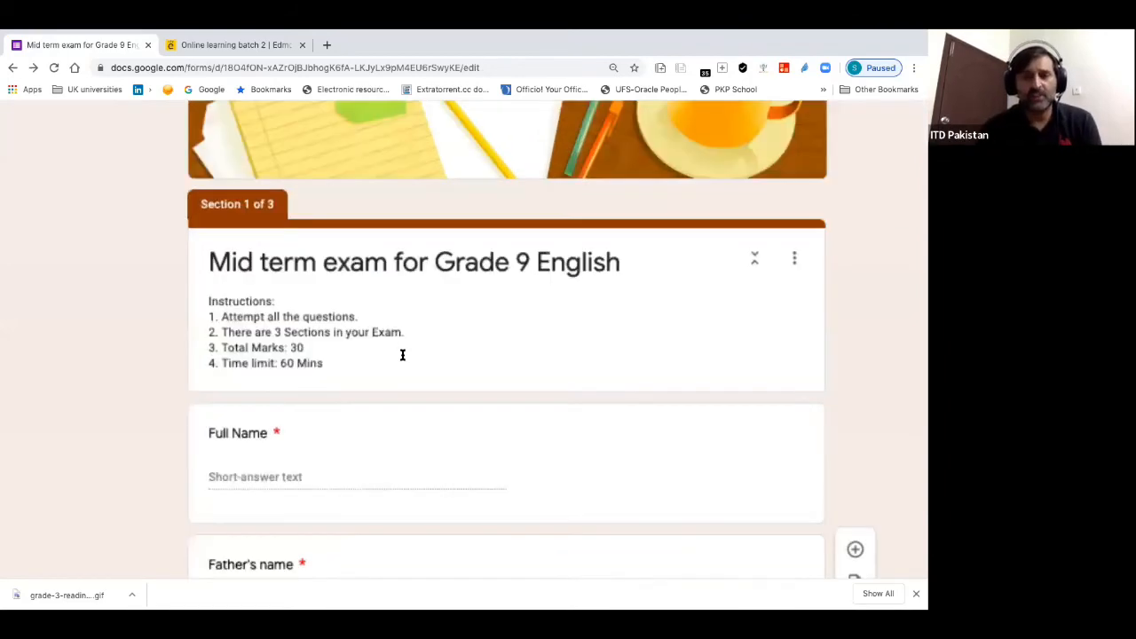
{"action": "scroll", "coordinate": [403, 355], "scroll_direction": "down", "scroll_amount": 5}
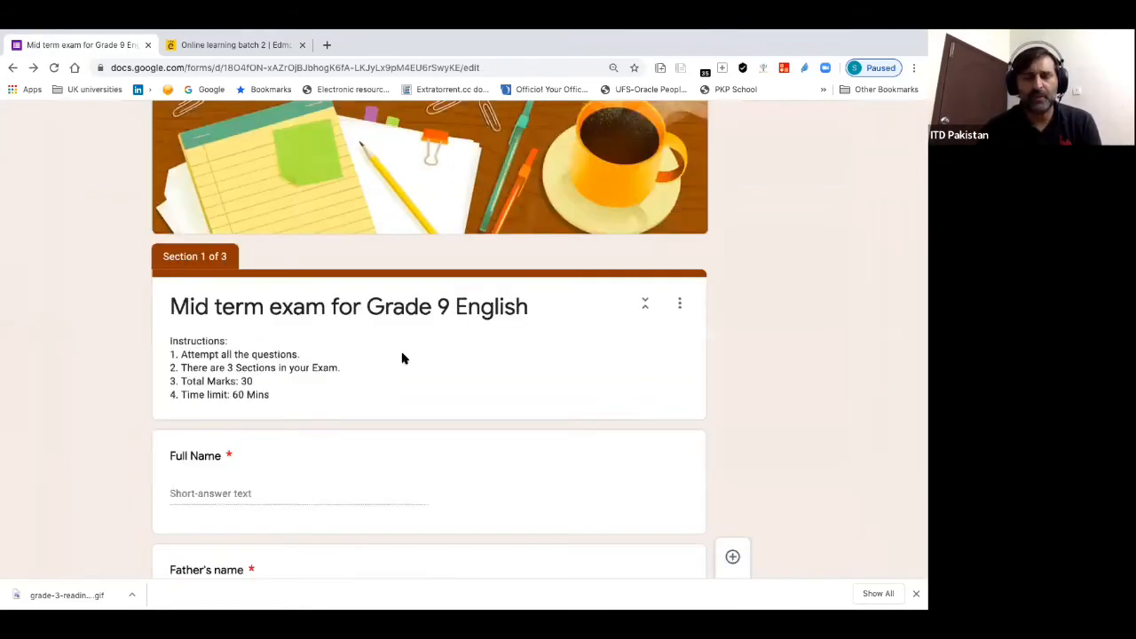
{"action": "scroll", "coordinate": [403, 359], "scroll_direction": "up", "scroll_amount": 1}
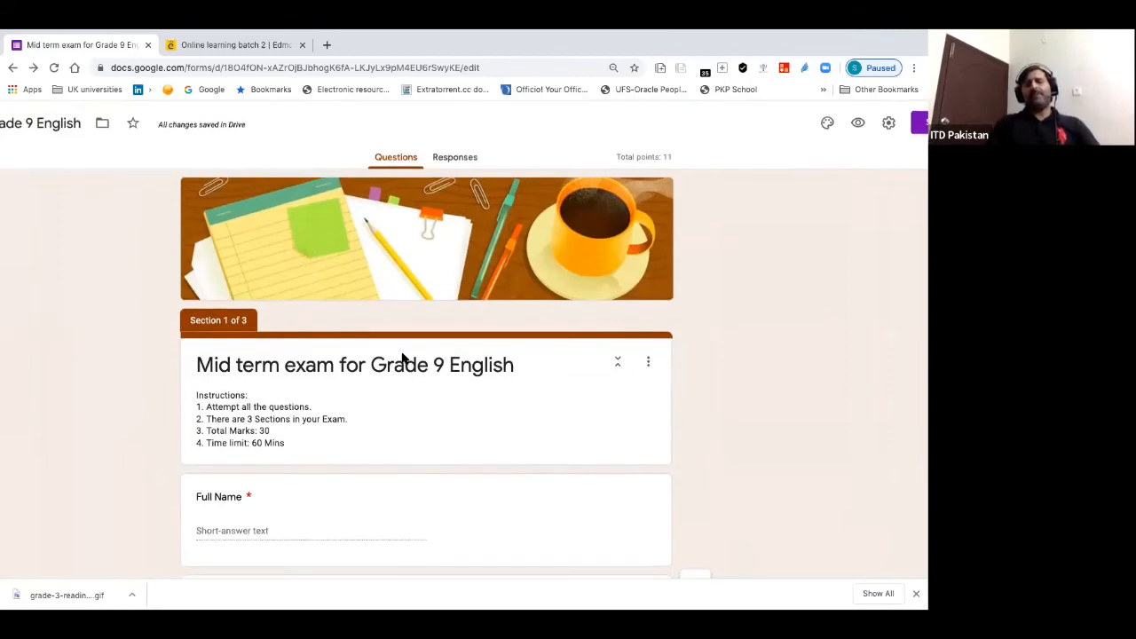
{"action": "left_click", "coordinate": [828, 125]}
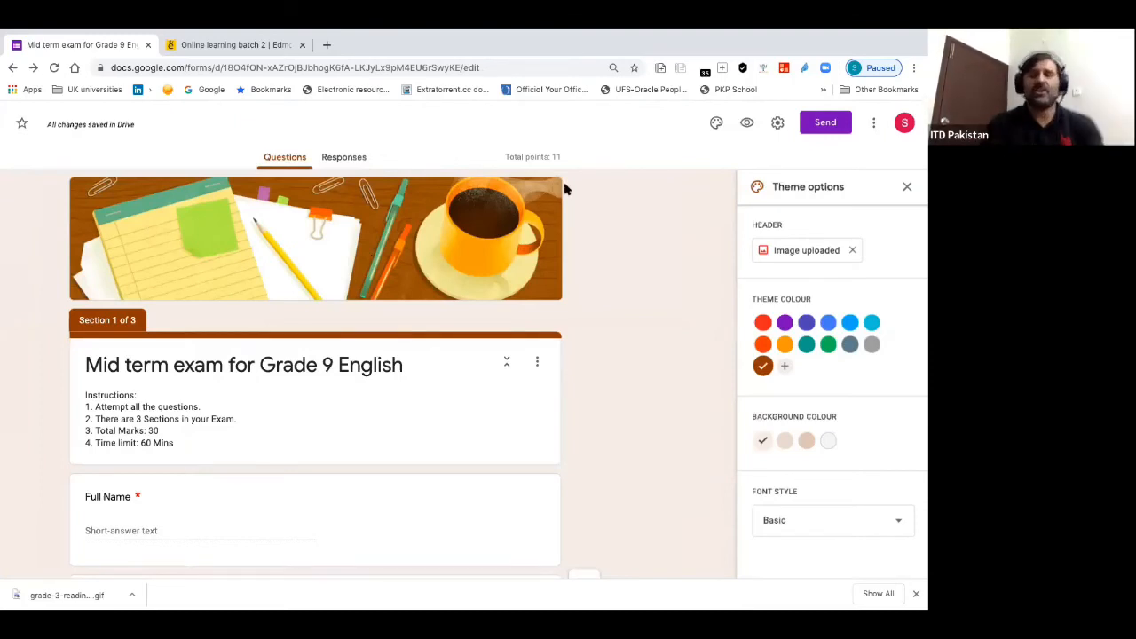
{"action": "left_click", "coordinate": [796, 252]}
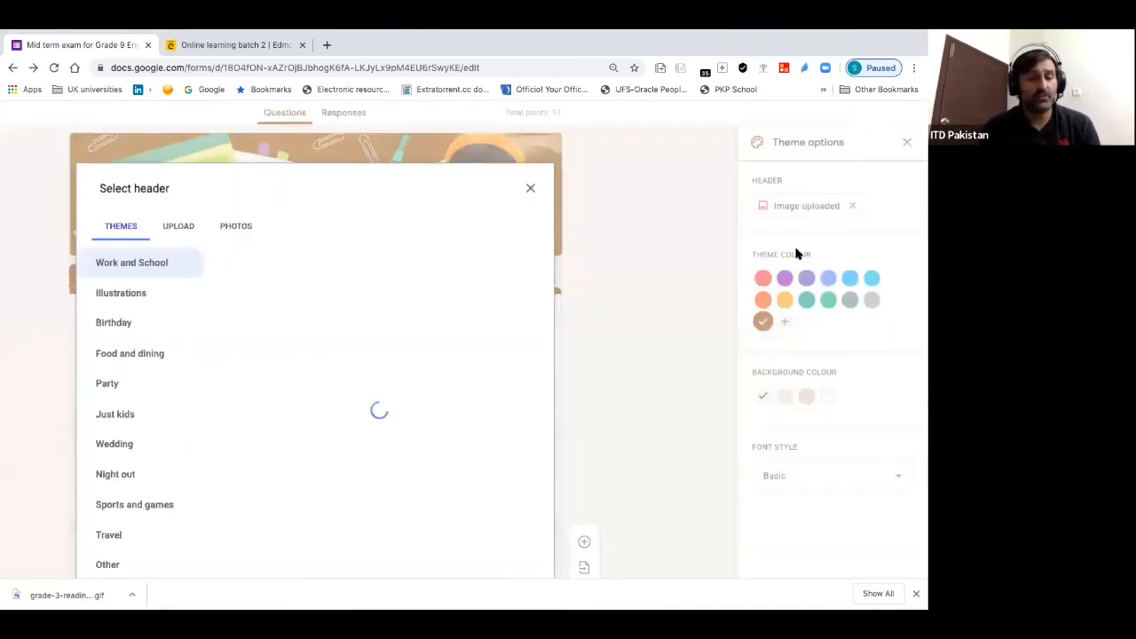
{"action": "left_click", "coordinate": [176, 228]}
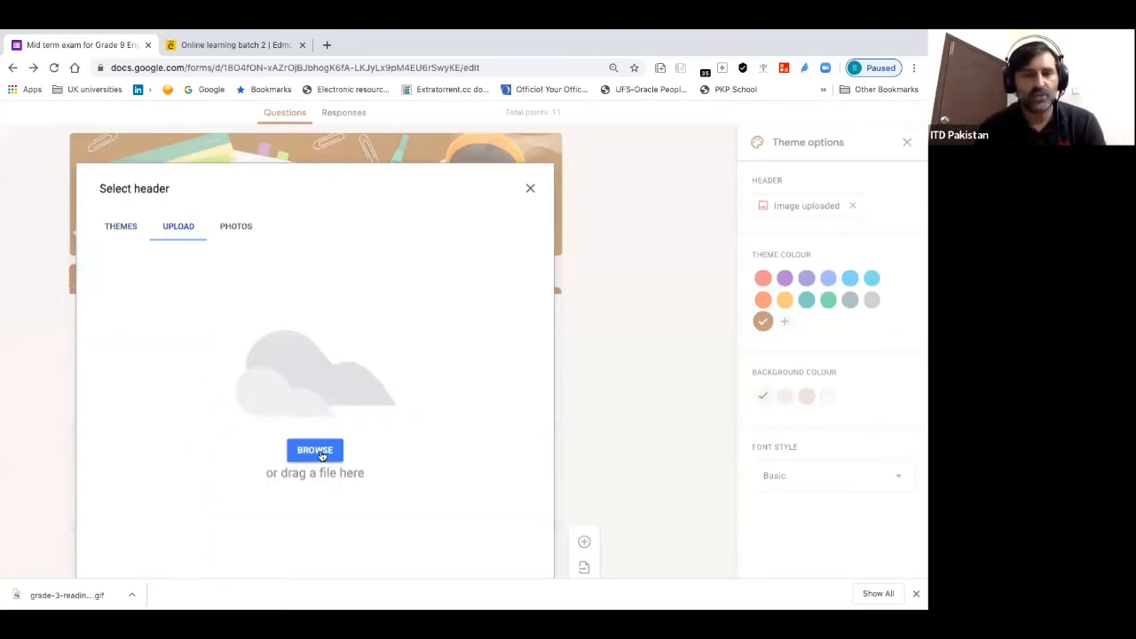
{"action": "left_click", "coordinate": [236, 225]}
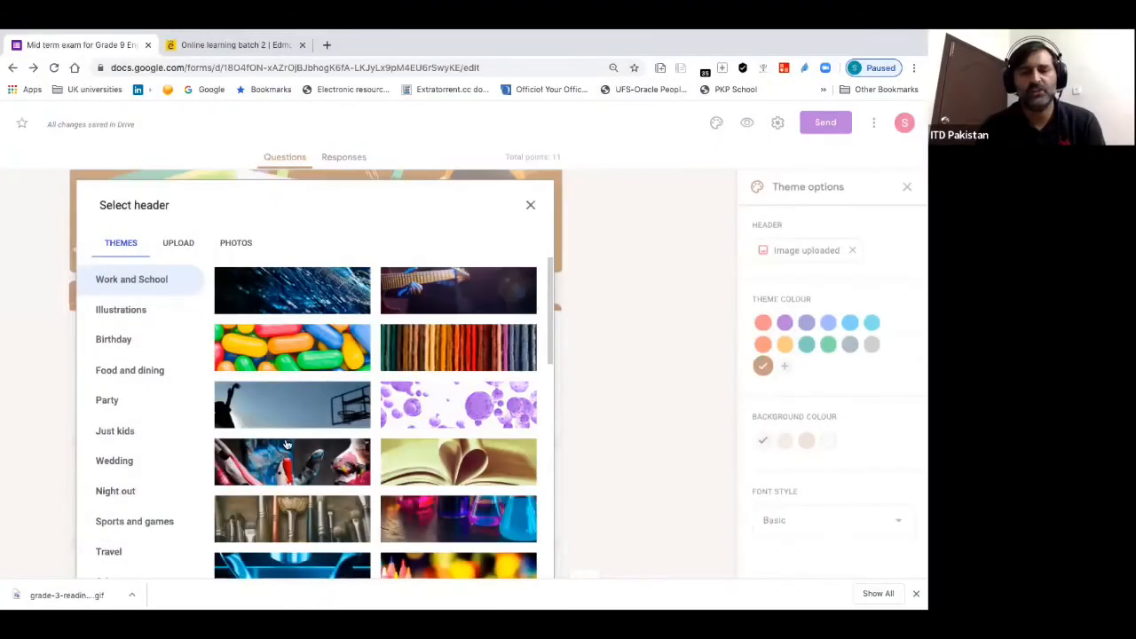
{"action": "left_click", "coordinate": [288, 413]}
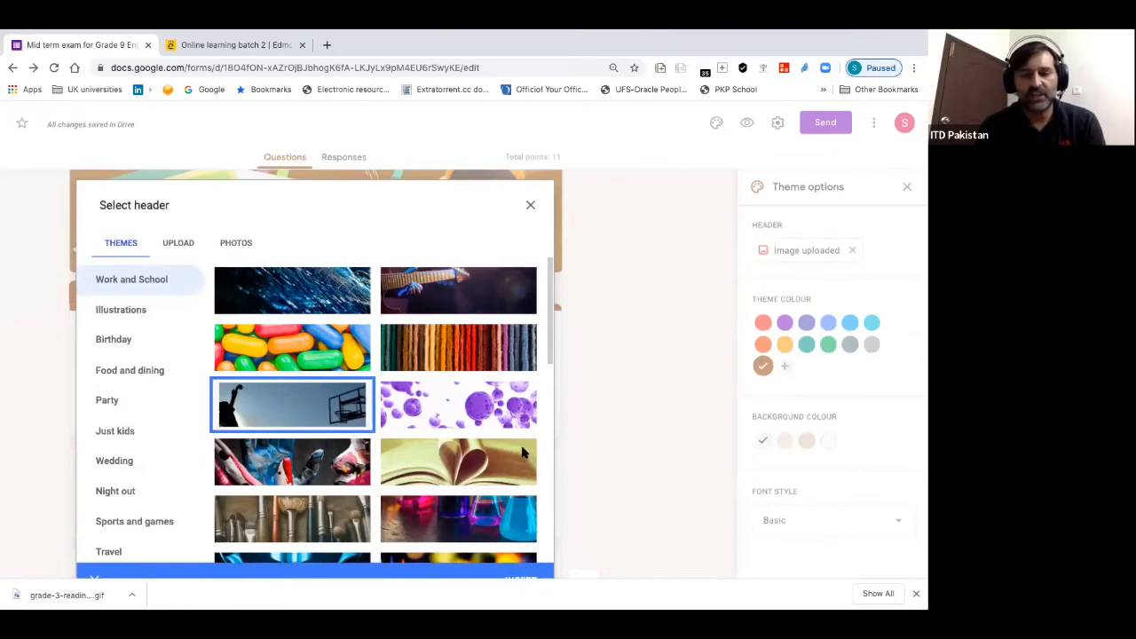
{"action": "scroll", "coordinate": [520, 577], "scroll_direction": "down", "scroll_amount": 2}
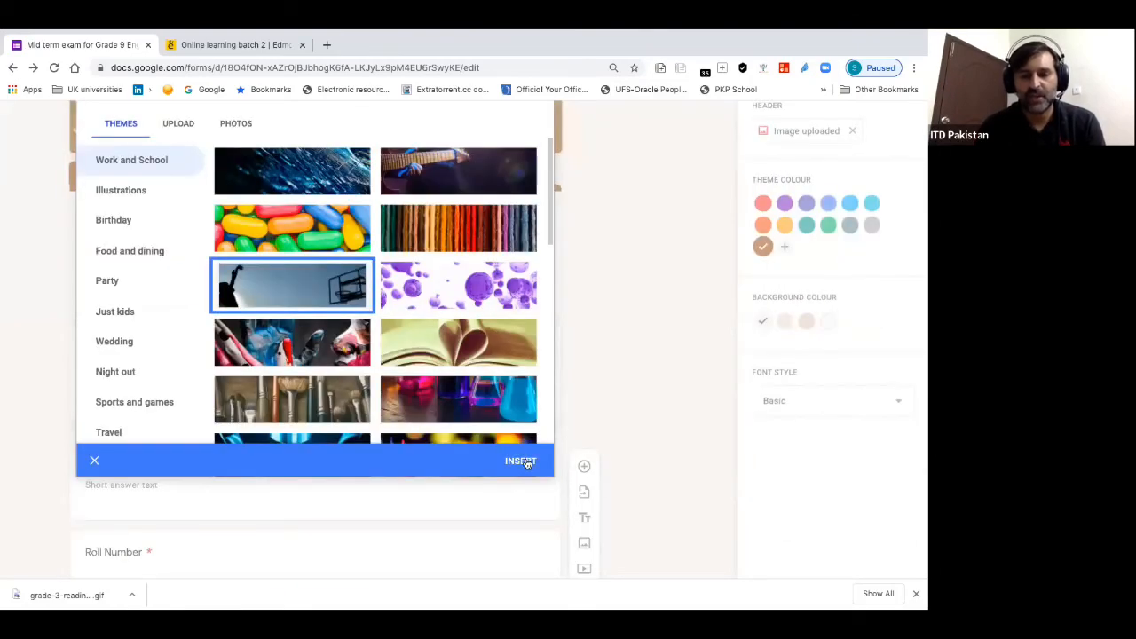
{"action": "left_click", "coordinate": [525, 462]}
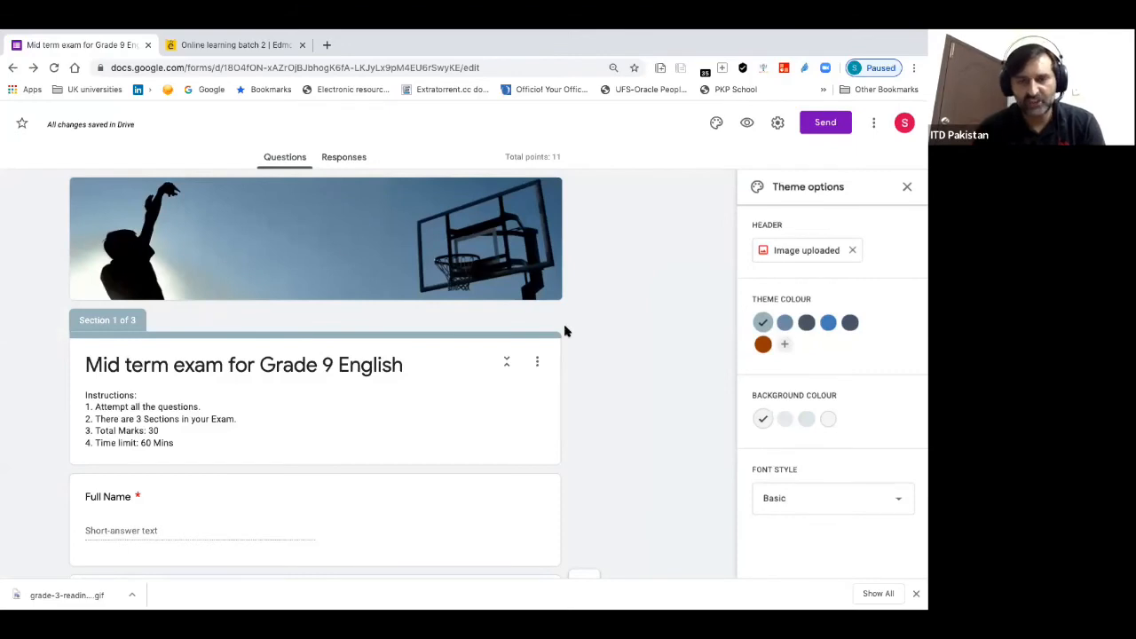
Try the preset dark blue-grey theme colours, and add a custom dark red as the form's theme colour
{"action": "left_click", "coordinate": [806, 323]}
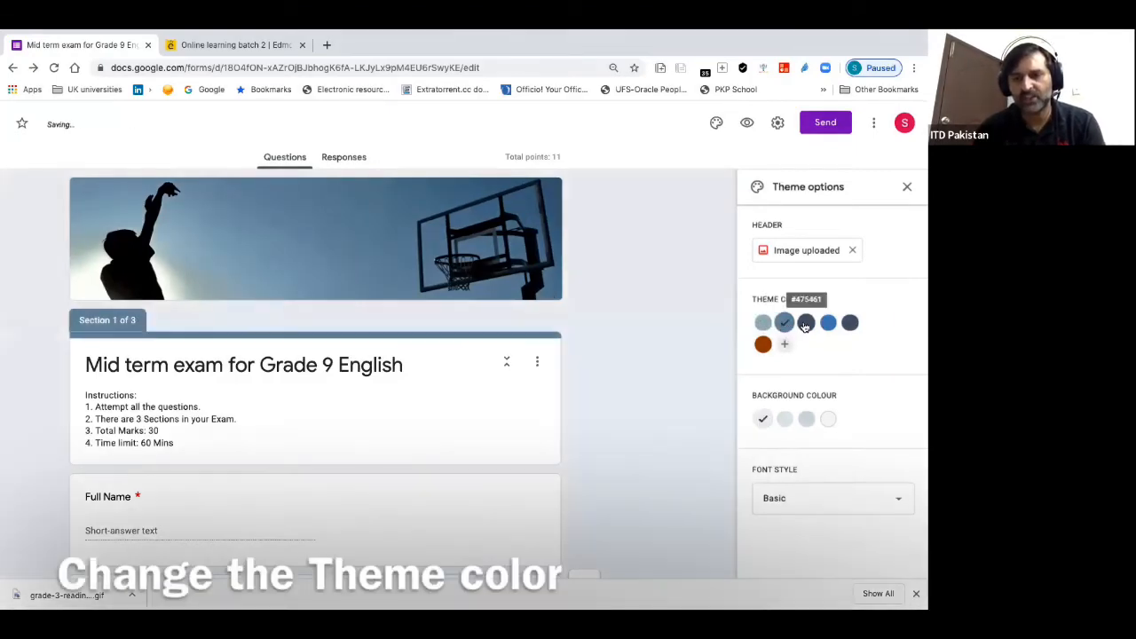
{"action": "left_click", "coordinate": [850, 323]}
{"action": "left_click", "coordinate": [784, 344]}
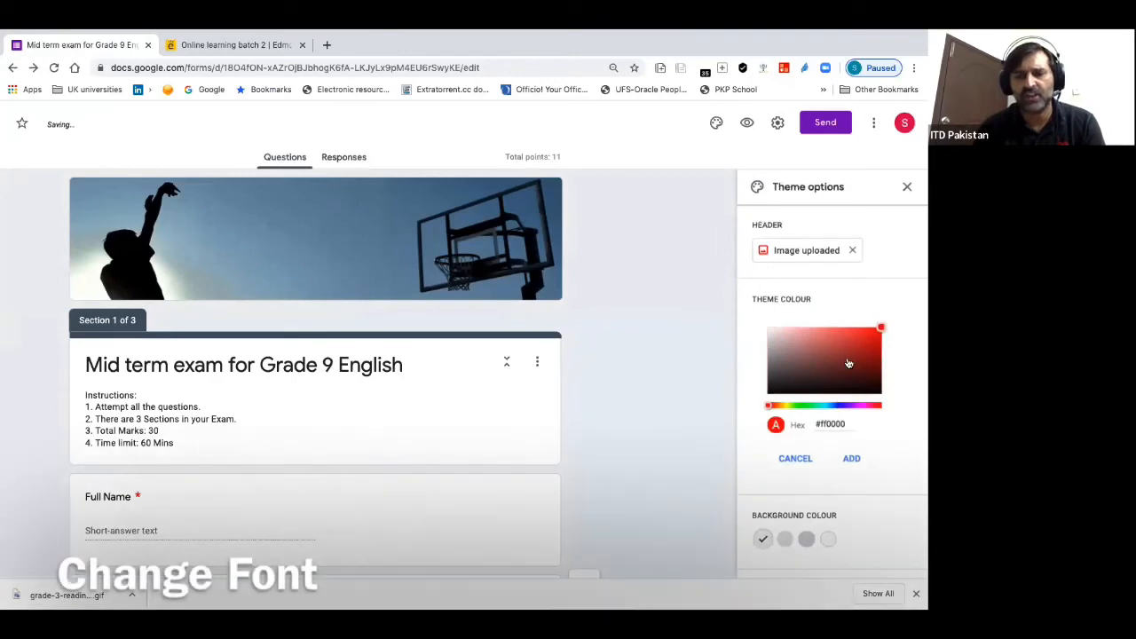
{"action": "left_click", "coordinate": [864, 356]}
{"action": "left_click", "coordinate": [851, 458]}
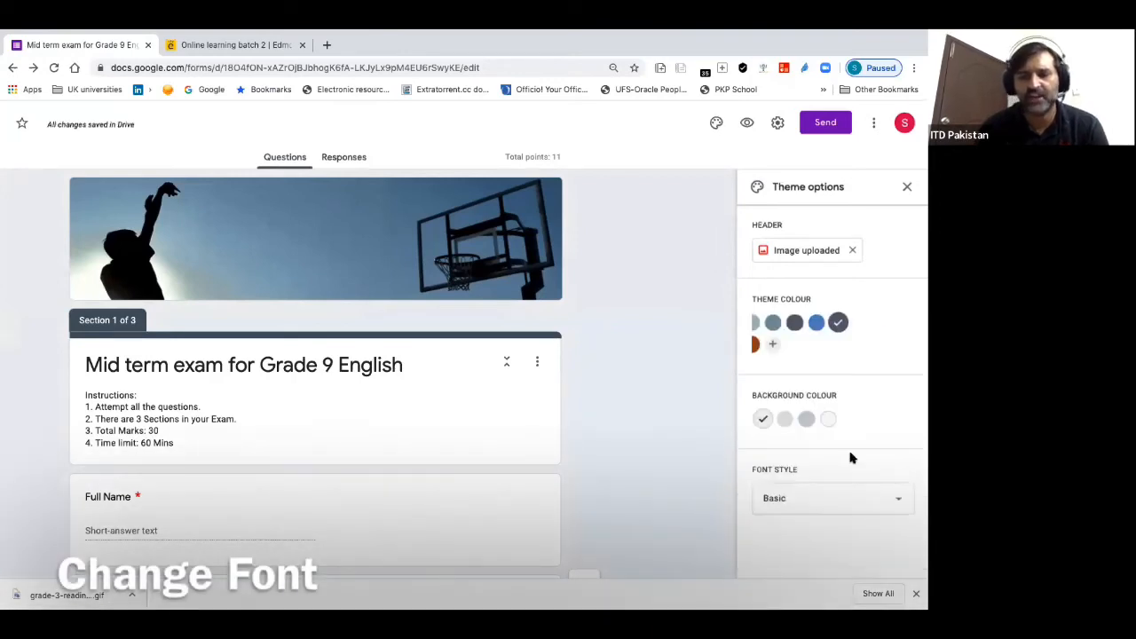
Try the medium pink and gray background colours, and settle on the Dark pink background
{"action": "left_click", "coordinate": [786, 423]}
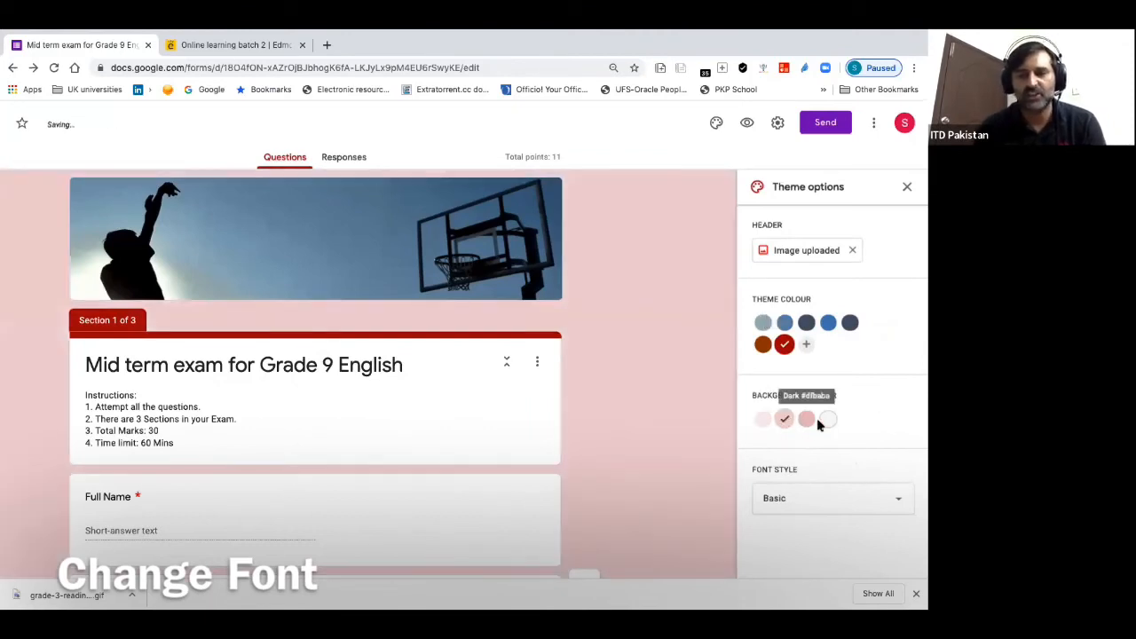
{"action": "left_click", "coordinate": [823, 423]}
{"action": "left_click", "coordinate": [806, 423]}
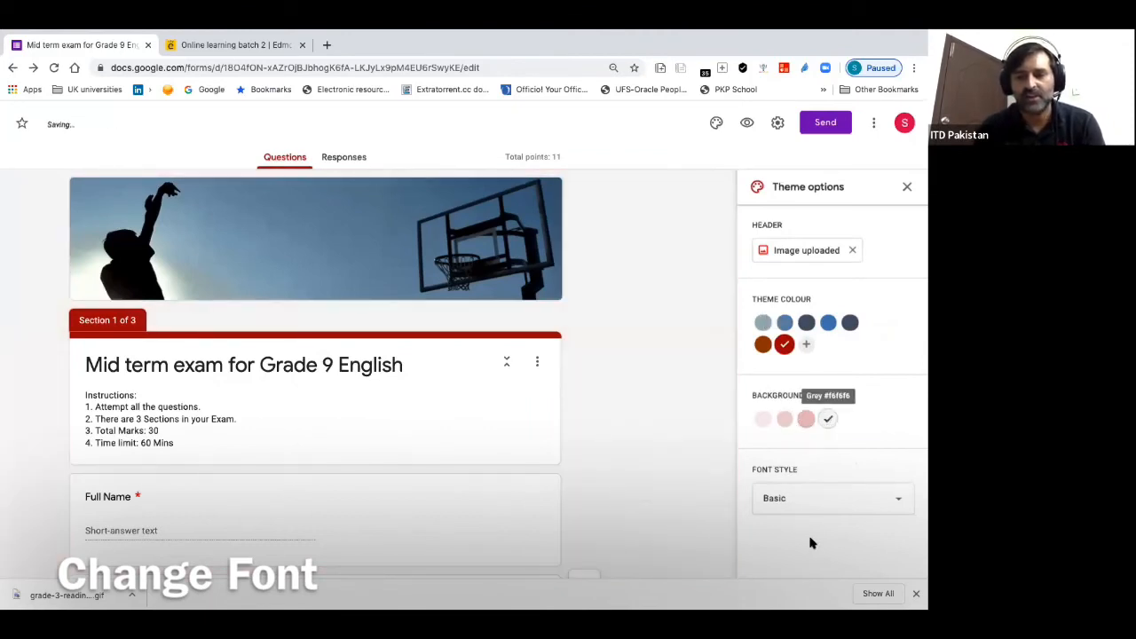
Set the form's font style to Formal, check how the form looks, and close the theme options
{"action": "left_click", "coordinate": [814, 498]}
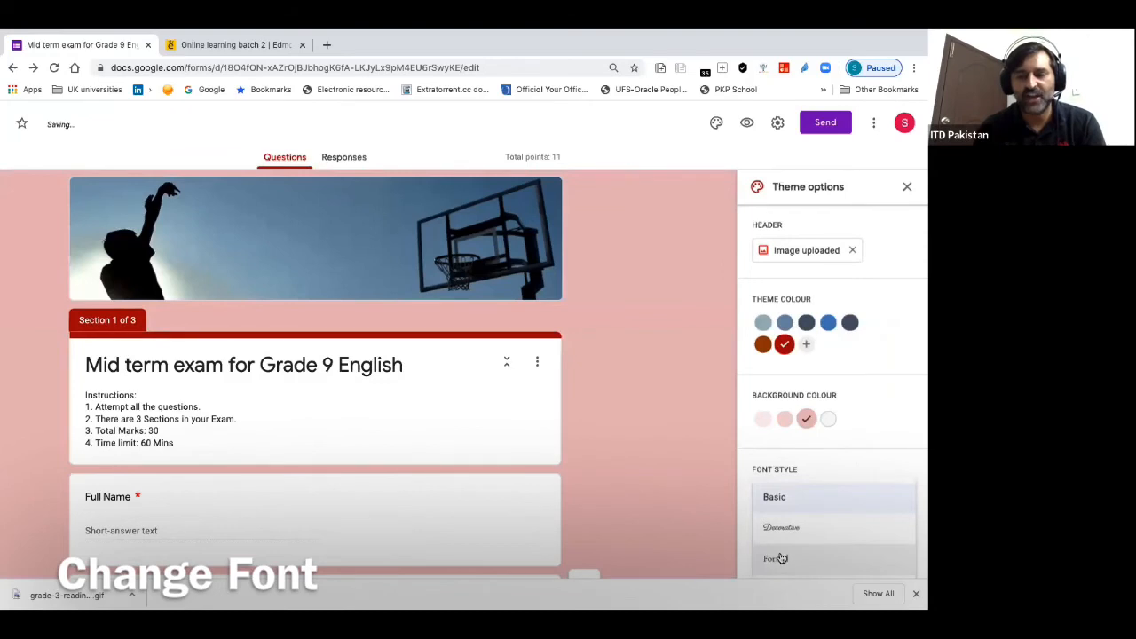
{"action": "left_click", "coordinate": [781, 562]}
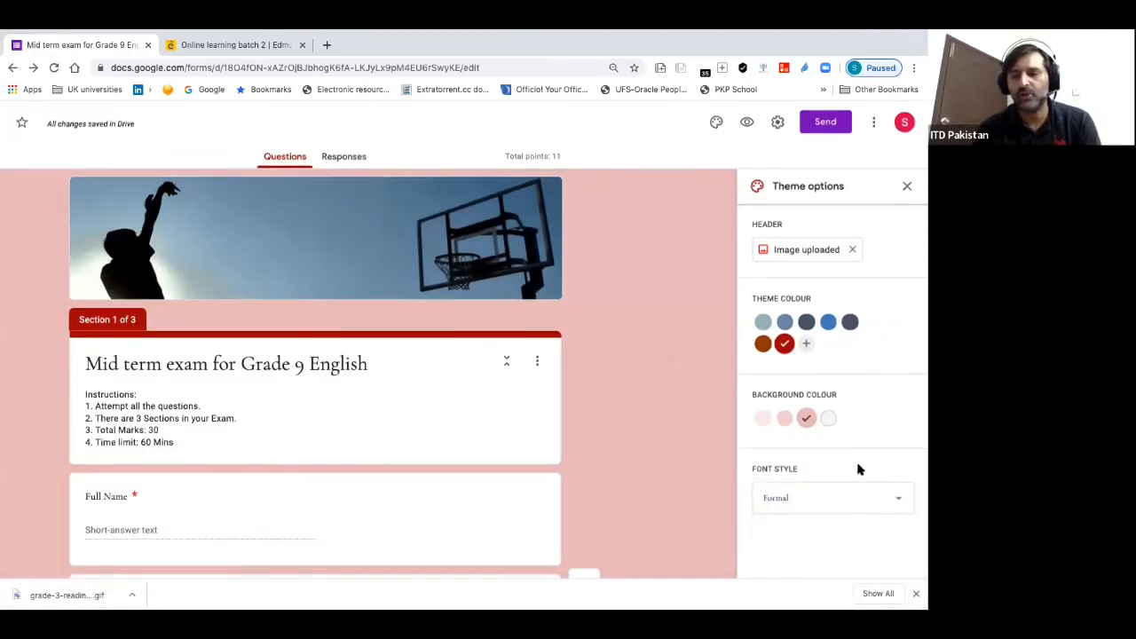
{"action": "scroll", "coordinate": [859, 469], "scroll_direction": "down", "scroll_amount": 3}
{"action": "scroll", "coordinate": [811, 343], "scroll_direction": "up", "scroll_amount": 2}
{"action": "scroll", "coordinate": [914, 181], "scroll_direction": "up", "scroll_amount": 1}
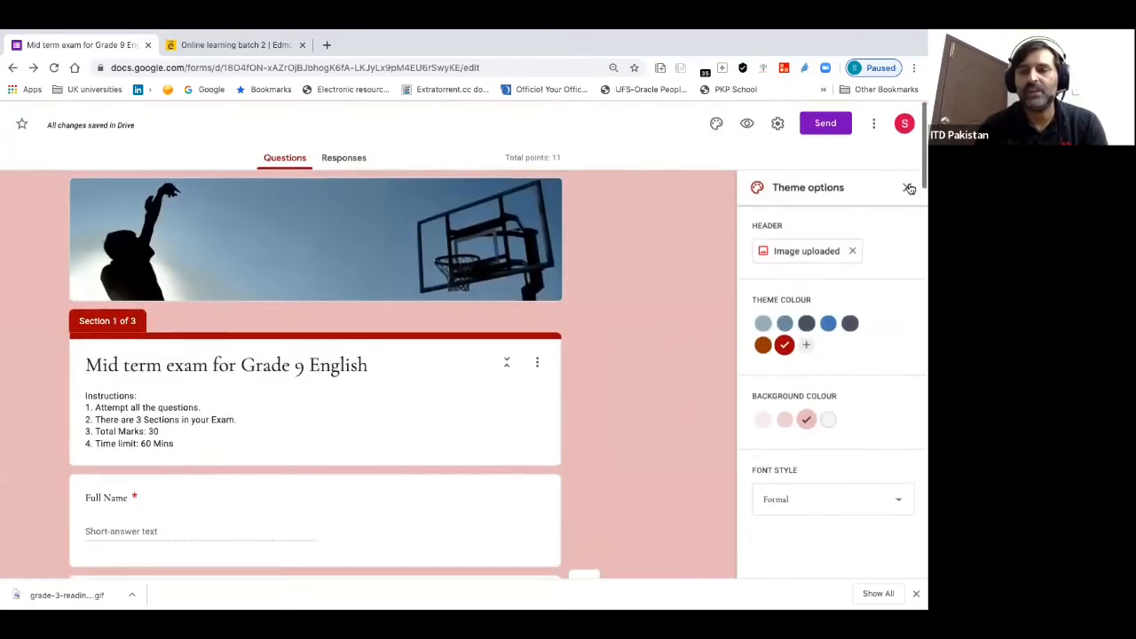
{"action": "left_click", "coordinate": [907, 186]}
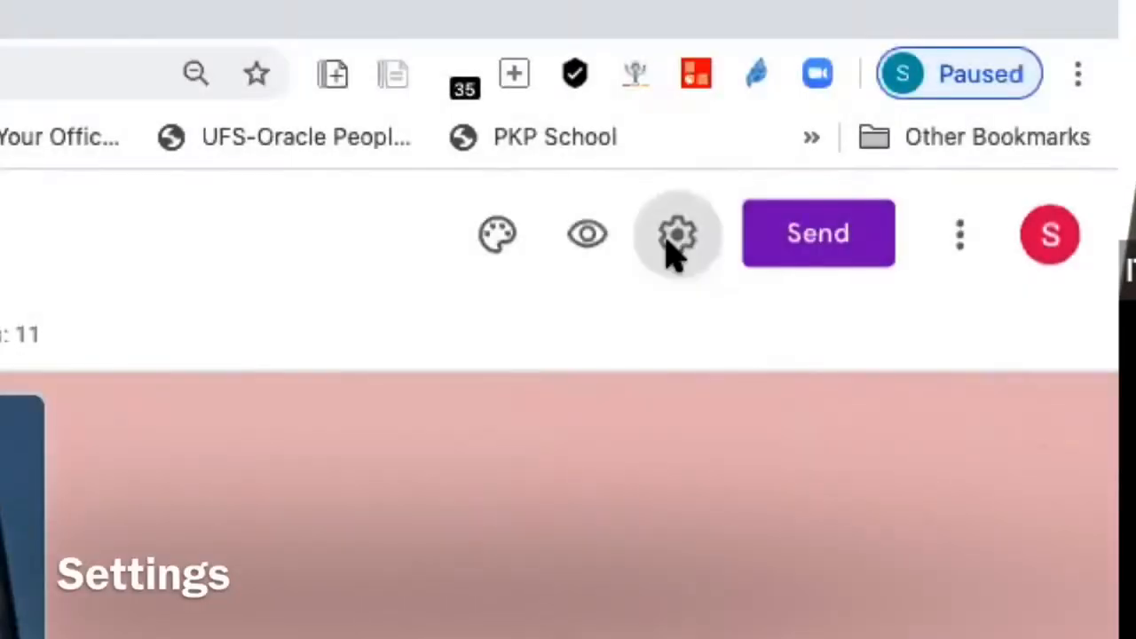
Open the form's settings
{"action": "left_click", "coordinate": [778, 125]}
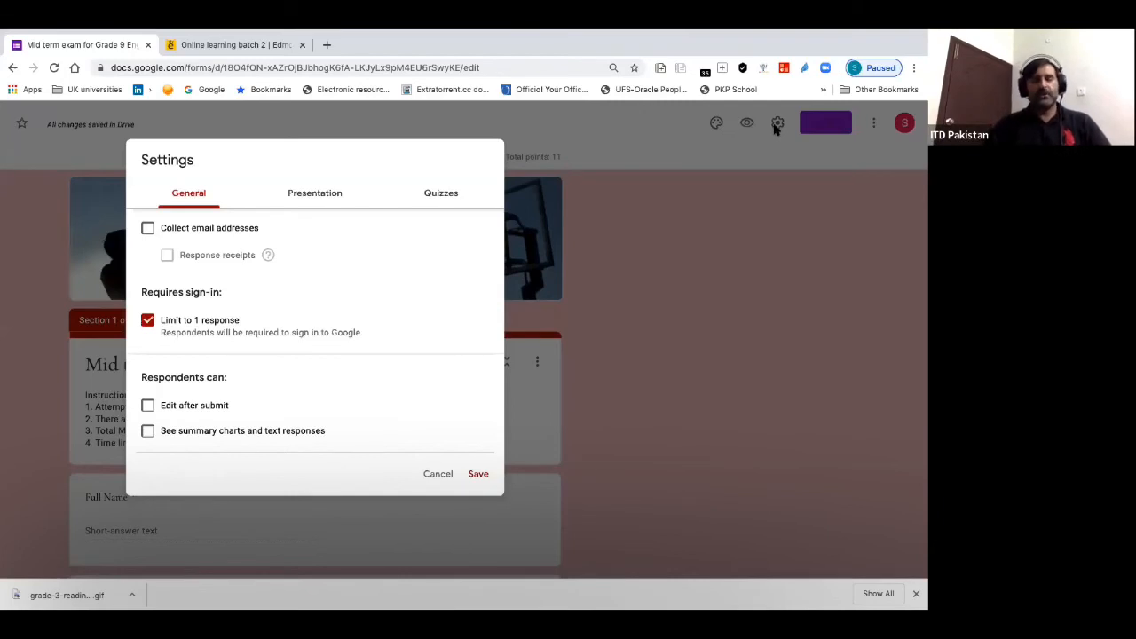
Try out the Limit to 1 response, Edit after submit and summary charts options, restoring each to its original state
{"action": "left_click", "coordinate": [149, 323]}
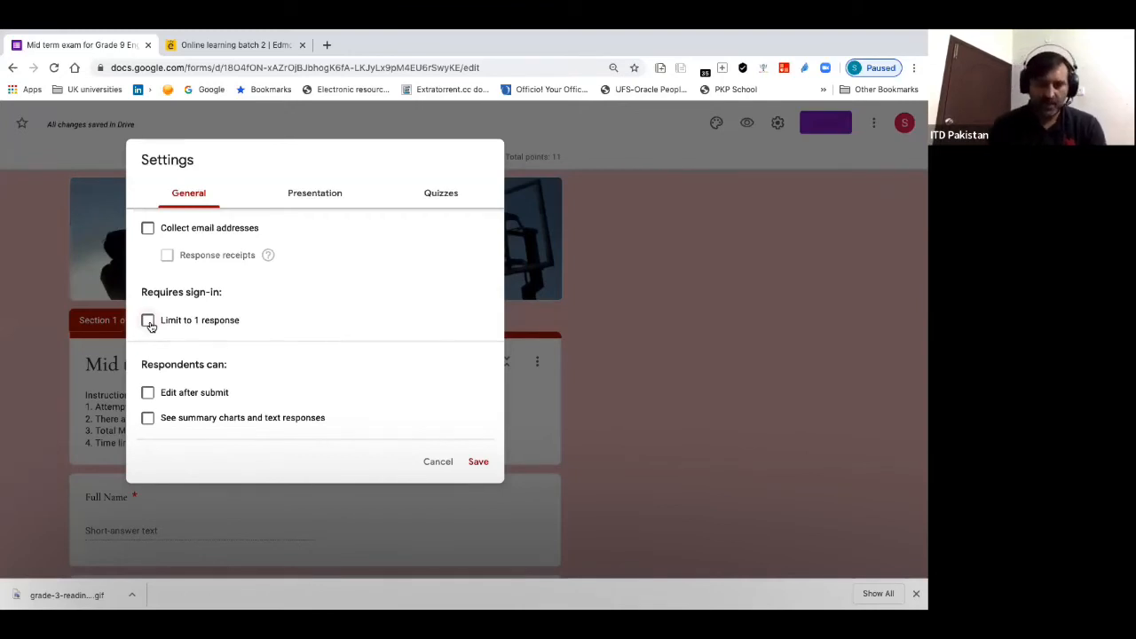
{"action": "left_click", "coordinate": [148, 394]}
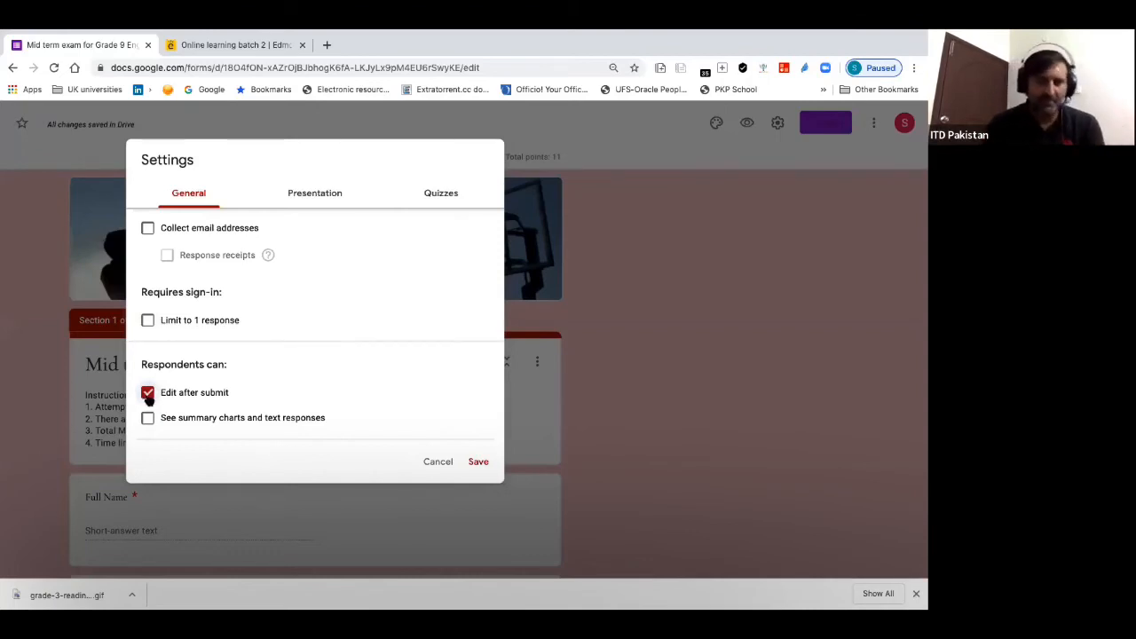
{"action": "left_click", "coordinate": [148, 321]}
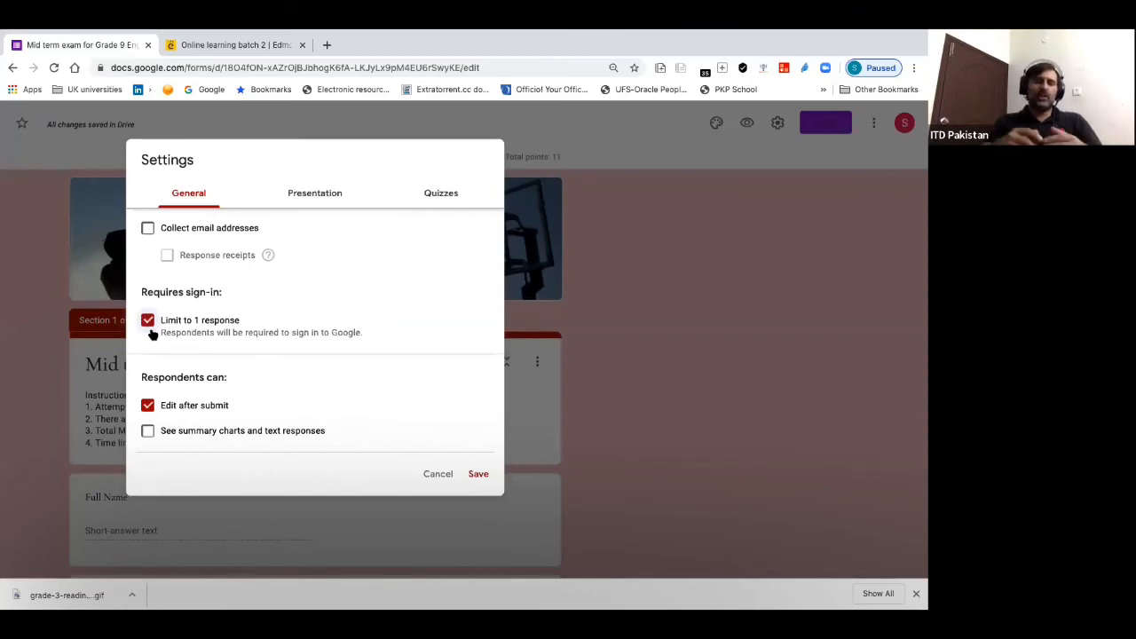
{"action": "left_click", "coordinate": [148, 433]}
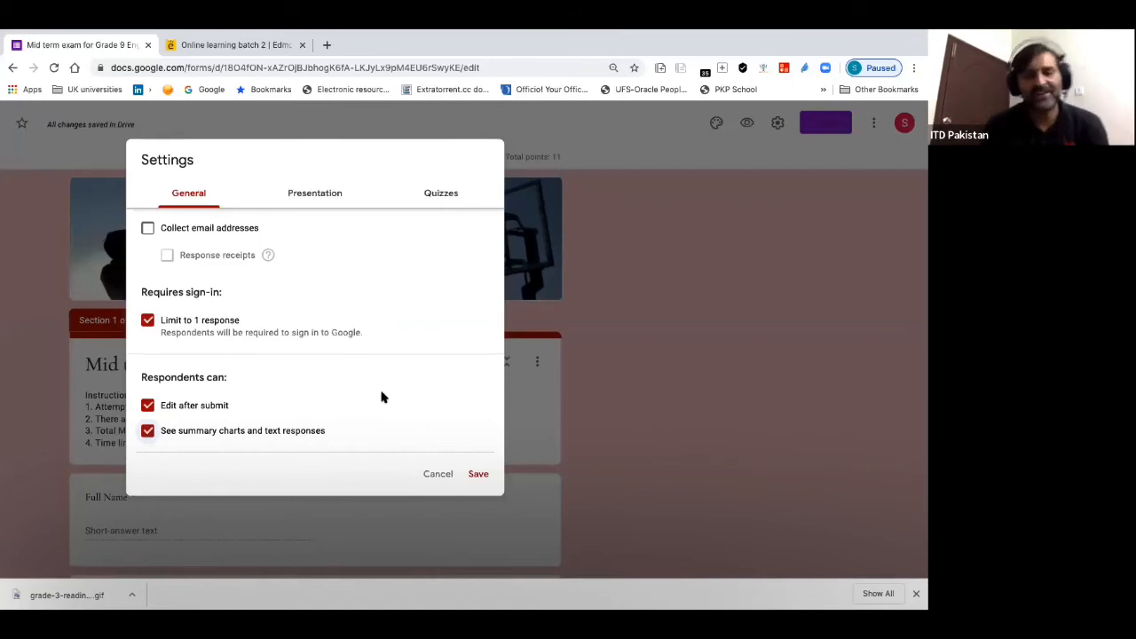
{"action": "left_click", "coordinate": [148, 433]}
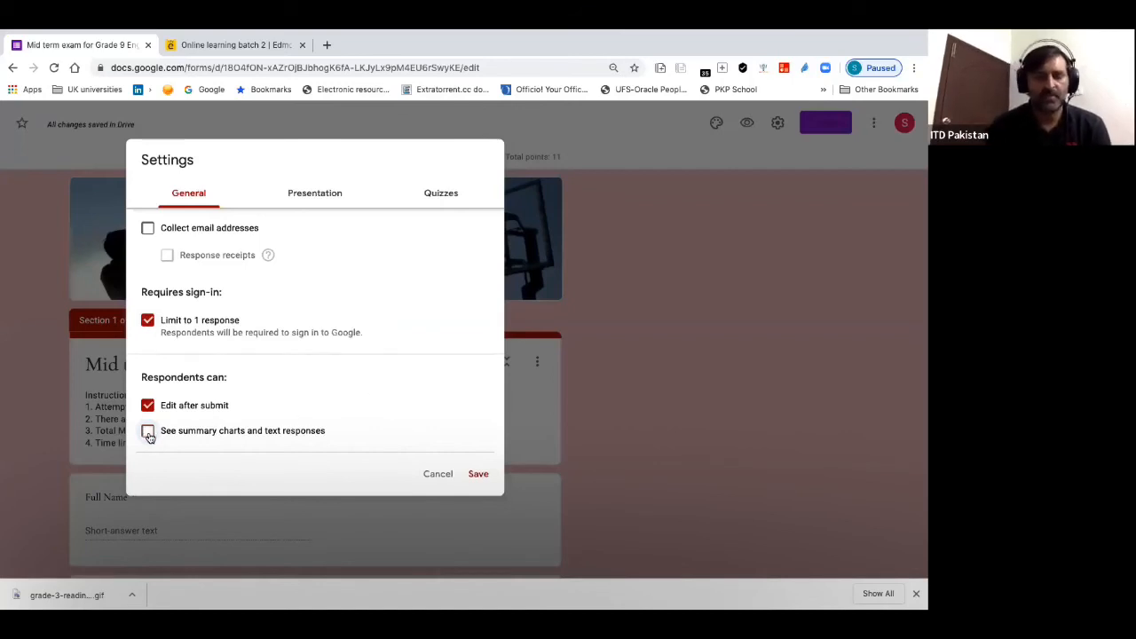
{"action": "left_click", "coordinate": [147, 405]}
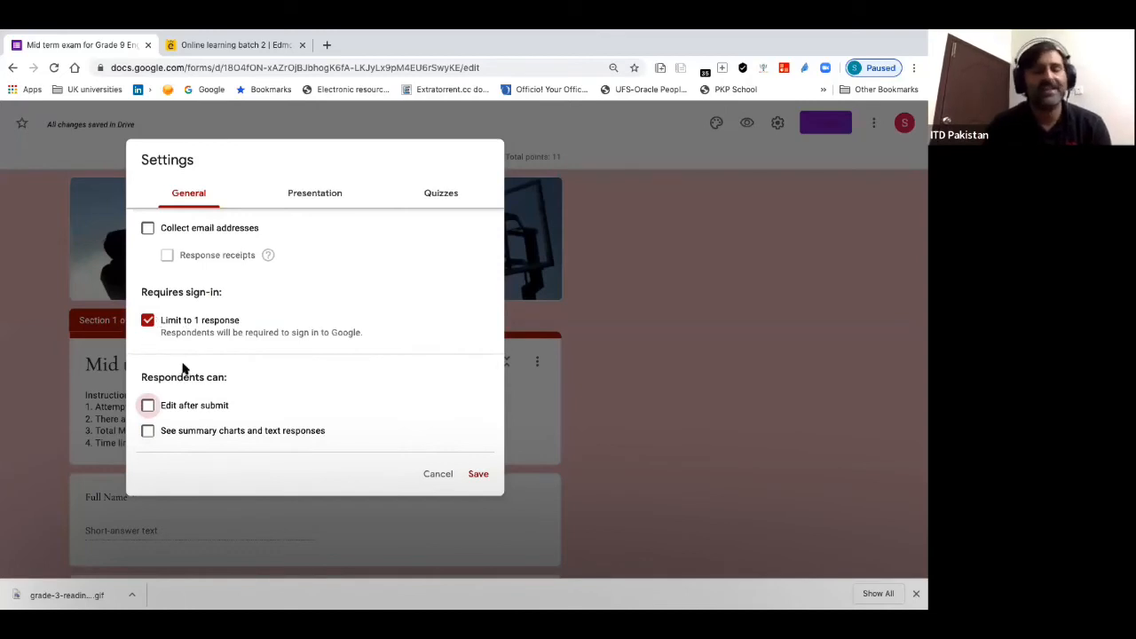
Show the progress bar in the presentation settings and start the confirmation message with "Thank you for submitting your Exam paper."
{"action": "left_click", "coordinate": [319, 196]}
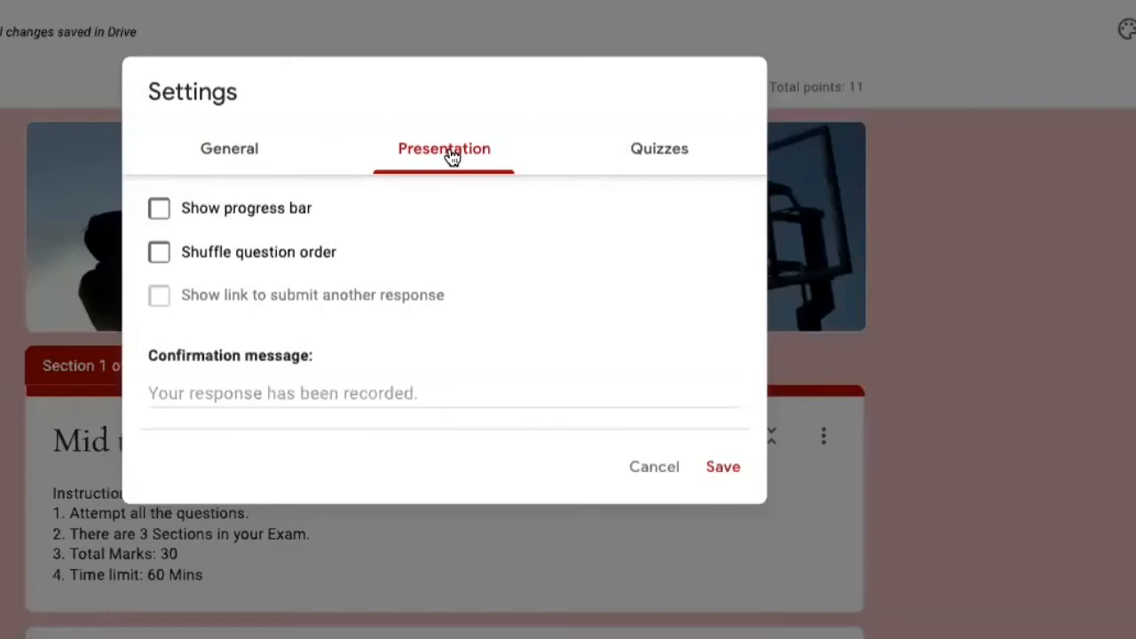
{"action": "left_click", "coordinate": [161, 211]}
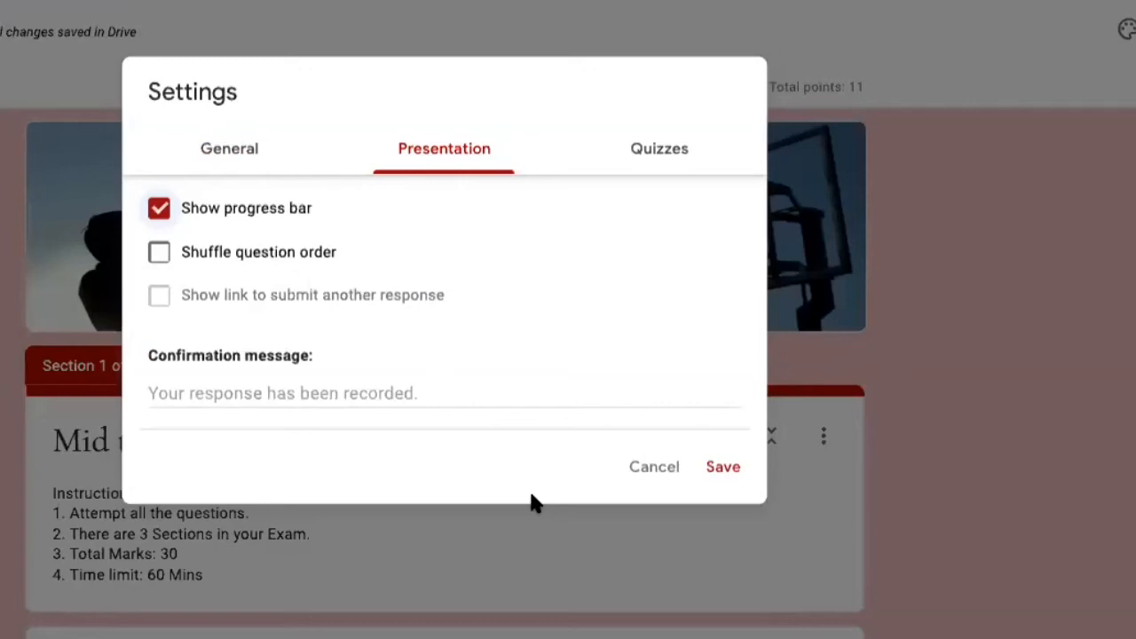
{"action": "left_click", "coordinate": [290, 393]}
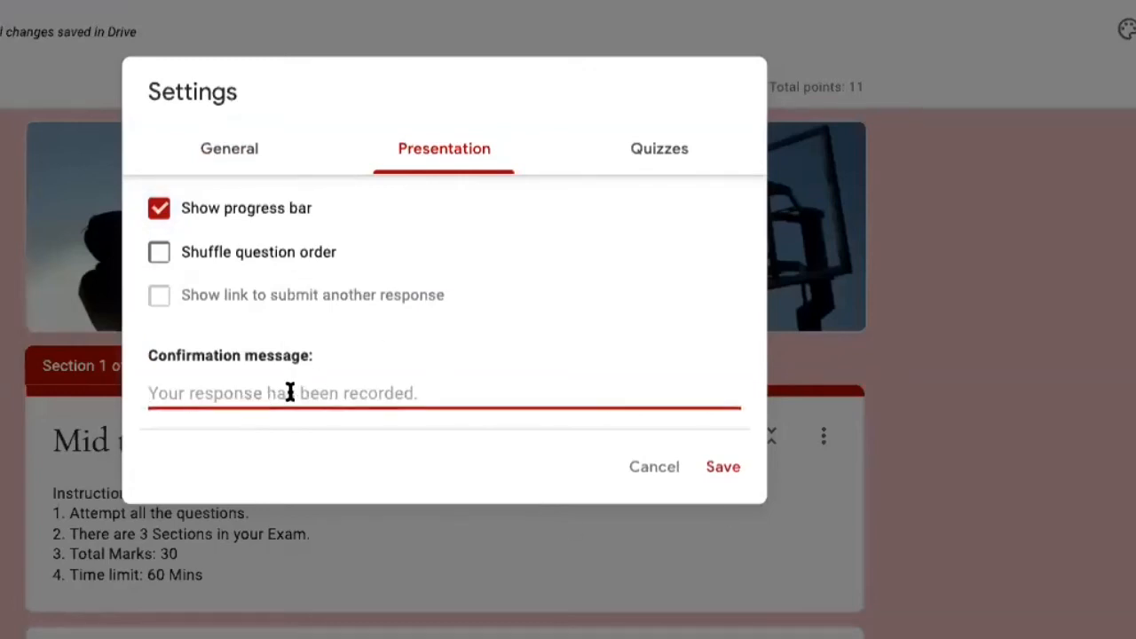
{"action": "type", "text": "T"}
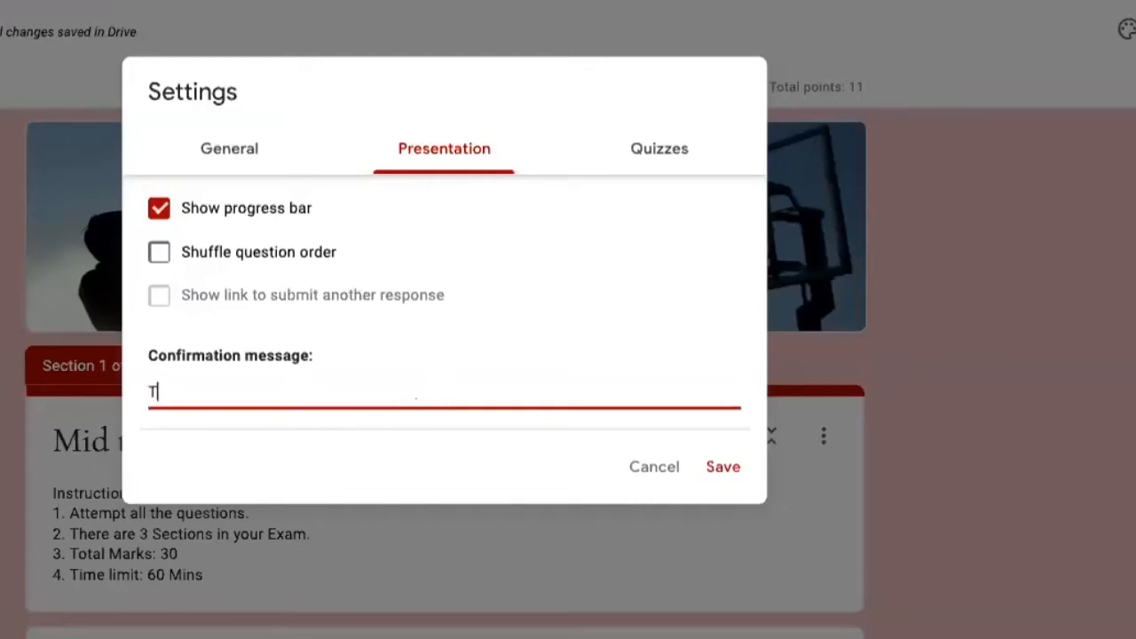
{"action": "type", "text": "hank you for submitti"}
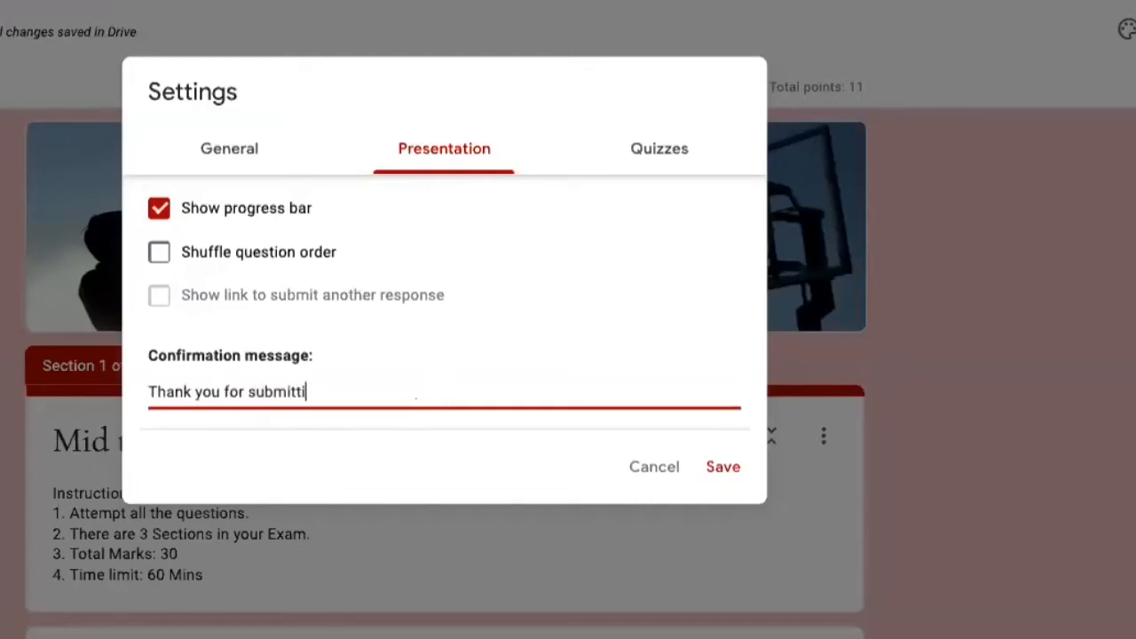
{"action": "type", "text": "ng your Ex"}
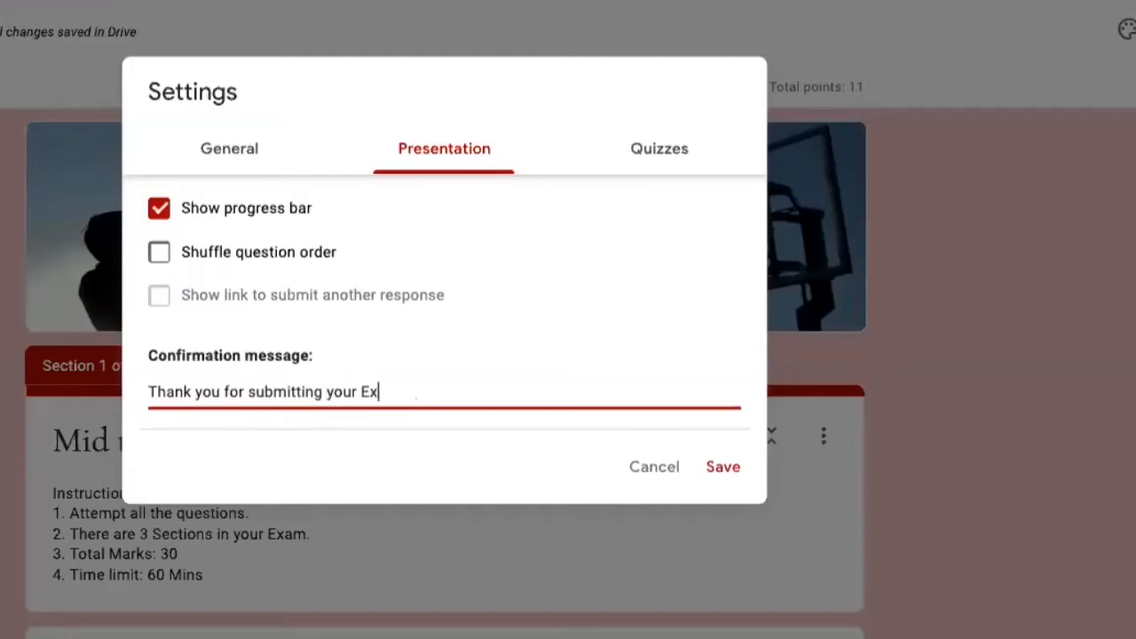
{"action": "type", "text": "am paper. "}
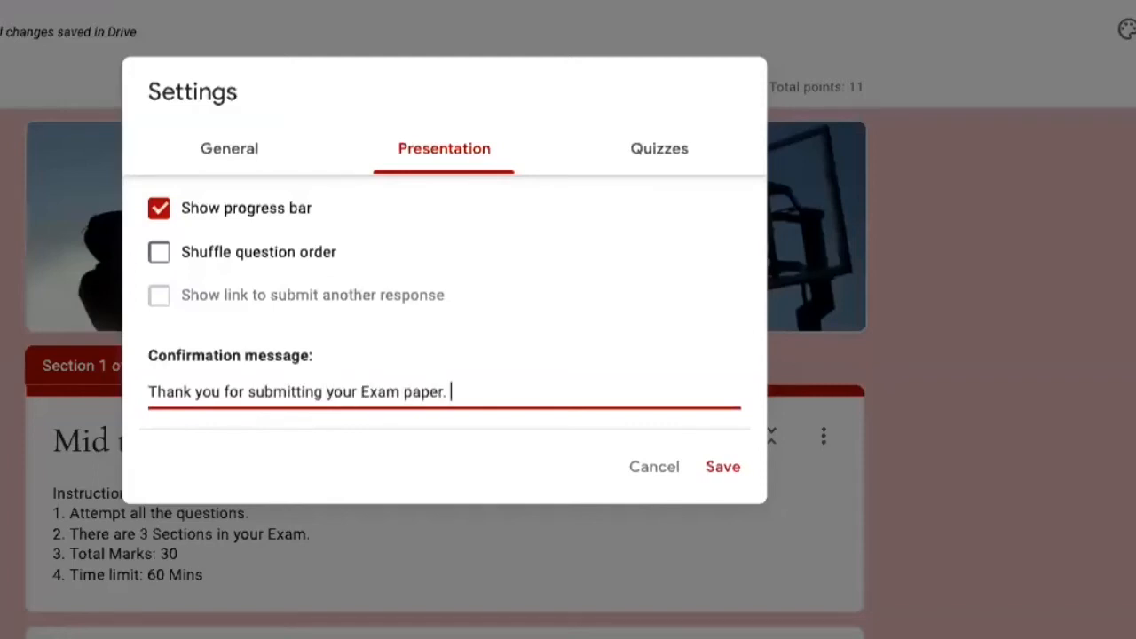
Add the sentence "You will get your resuts by Monday 8th of July, 2020." to the confirmation message
{"action": "type", "text": "Yuo will"}
{"action": "key", "text": "BackSpace"}
{"action": "key", "text": "BackSpace"}
{"action": "key", "text": "BackSpace"}
{"action": "key", "text": "BackSpace"}
{"action": "key", "text": "BackSpace"}
{"action": "key", "text": "BackSpace"}
{"action": "key", "text": "BackSpace"}
{"action": "type", "text": "ou will get "}
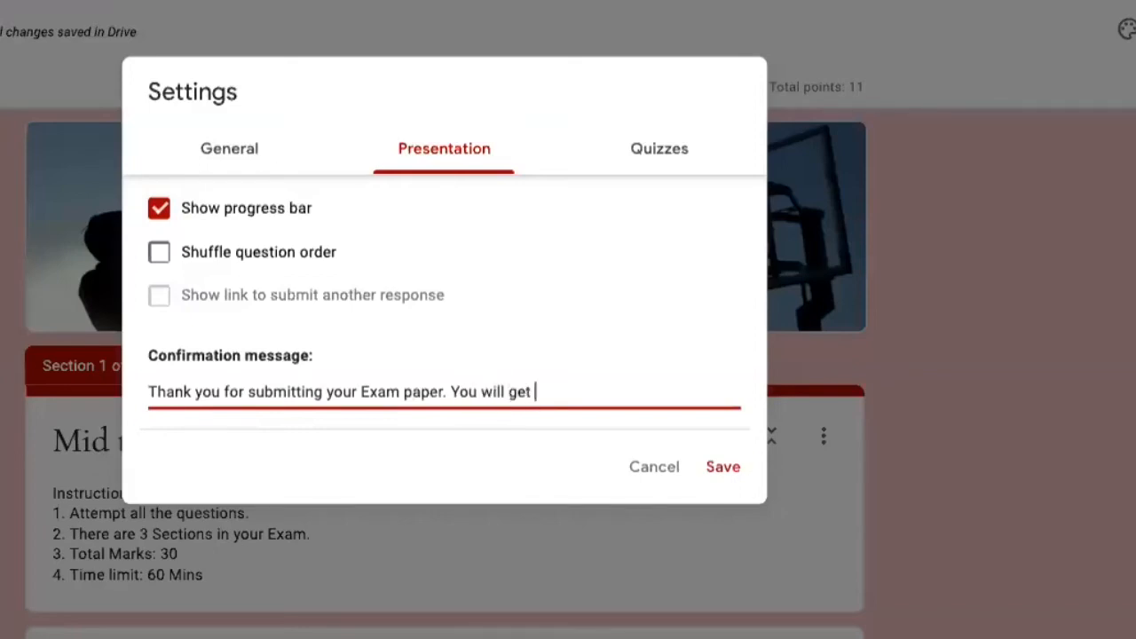
{"action": "type", "text": "your resuts"}
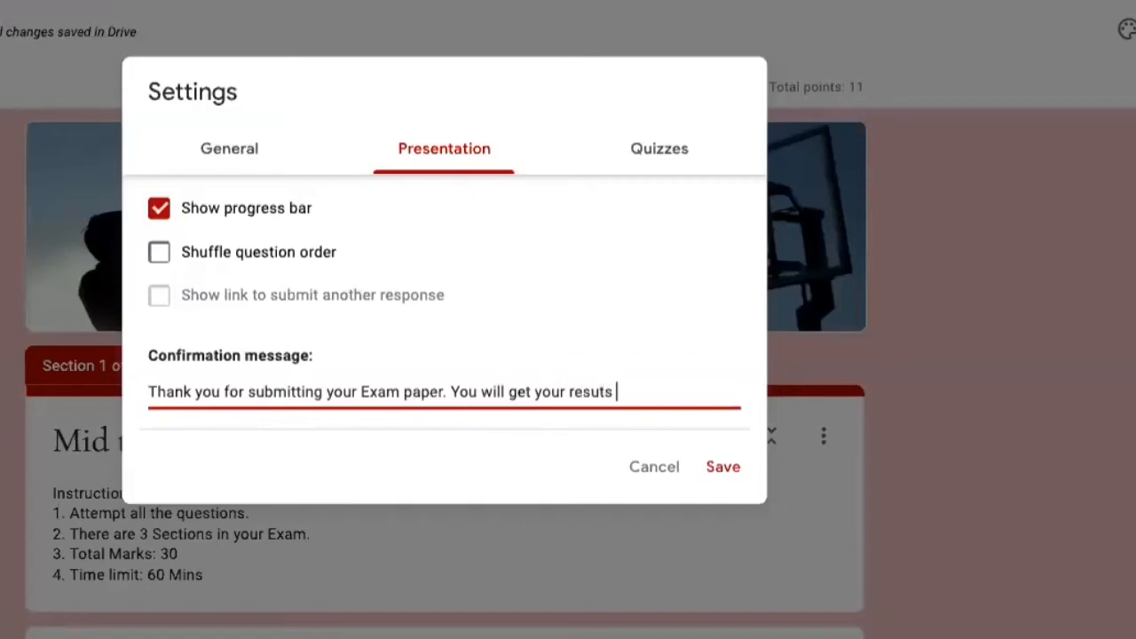
{"action": "type", "text": " by MOnday"}
{"action": "key", "text": "BackSpace"}
{"action": "key", "text": "BackSpace"}
{"action": "key", "text": "BackSpace"}
{"action": "key", "text": "BackSpace"}
{"action": "key", "text": "BackSpace"}
{"action": "type", "text": "onday"}
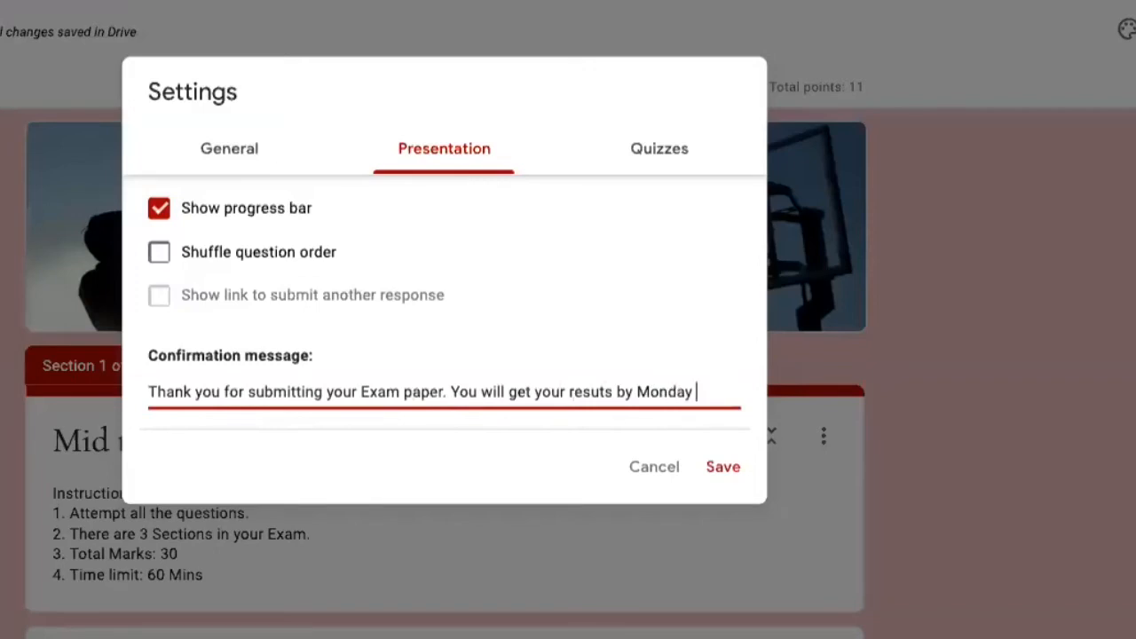
{"action": "type", "text": " 8th of July"}
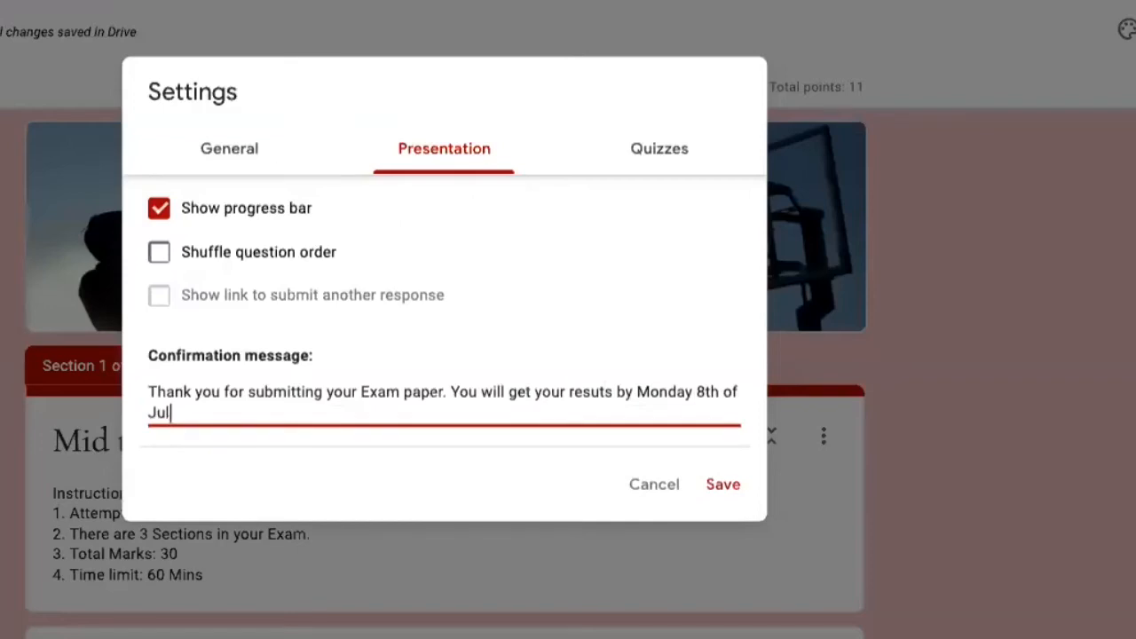
{"action": "type", "text": ", 2020."}
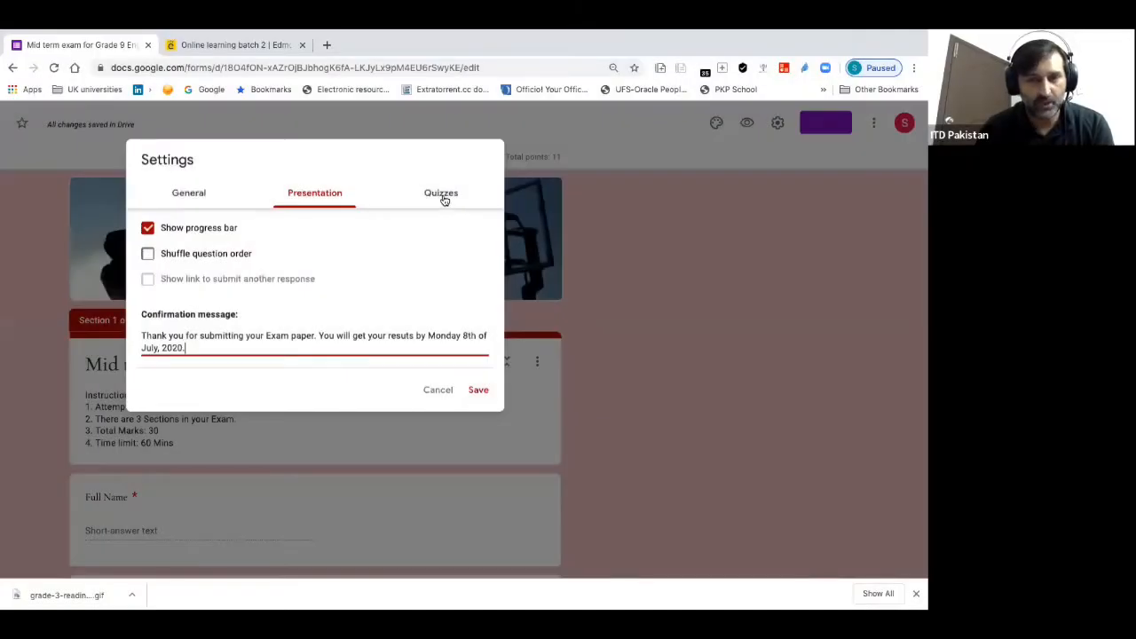
Set the quiz's Release mark option to "Later, after manual review" and save the form's settings
{"action": "left_click", "coordinate": [444, 198]}
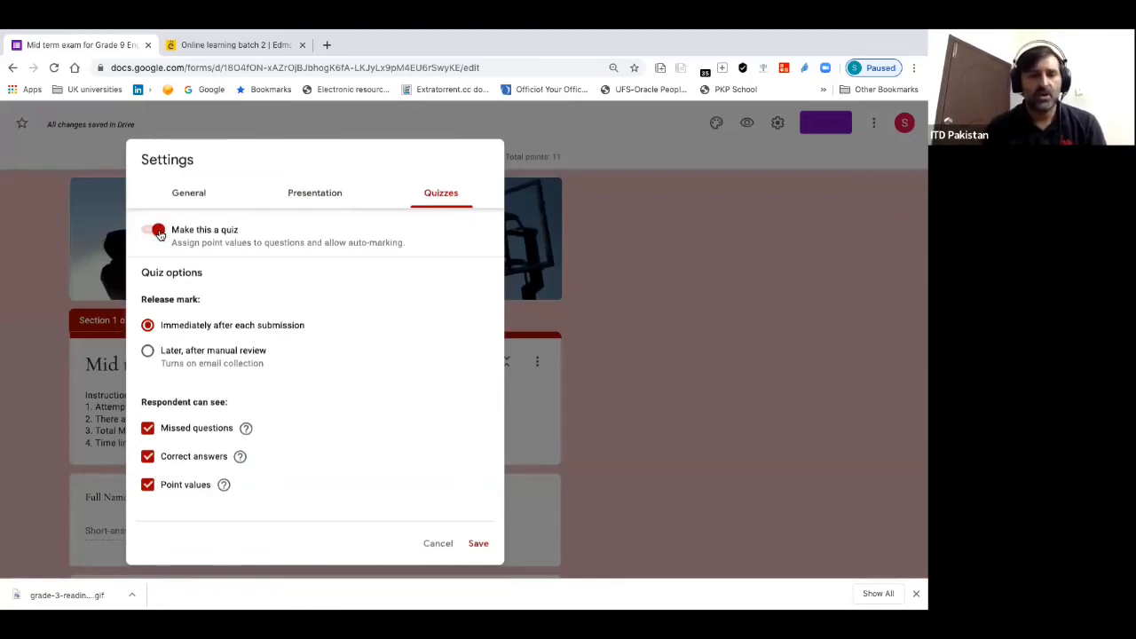
{"action": "left_click", "coordinate": [148, 352]}
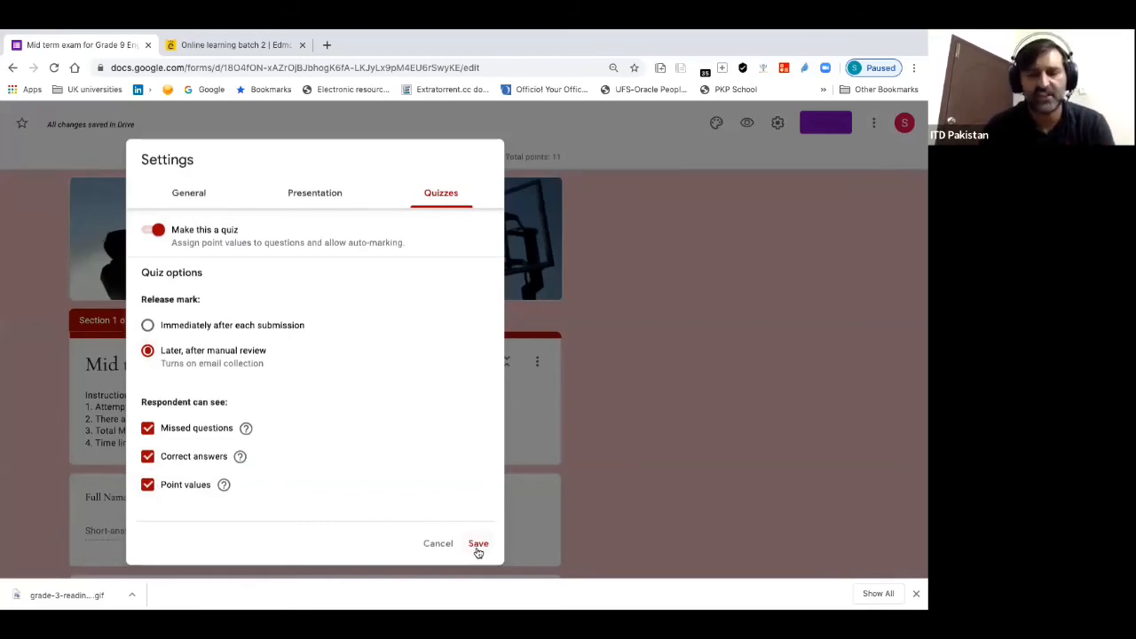
{"action": "left_click", "coordinate": [478, 546]}
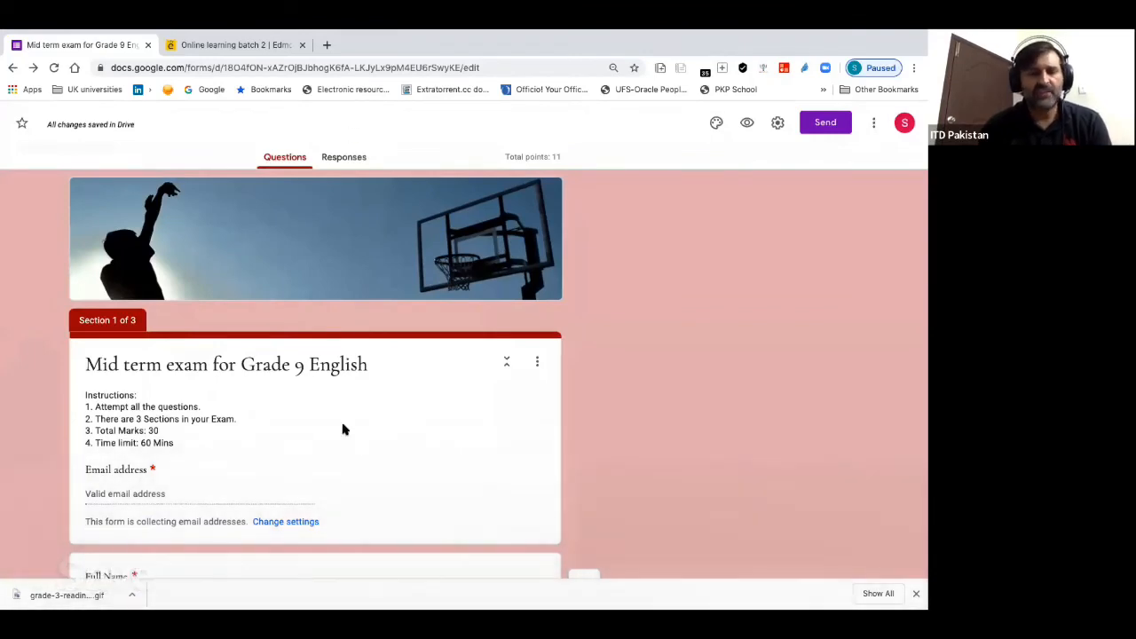
{"action": "scroll", "coordinate": [343, 430], "scroll_direction": "down", "scroll_amount": 15}
{"action": "scroll", "coordinate": [342, 430], "scroll_direction": "down", "scroll_amount": 3}
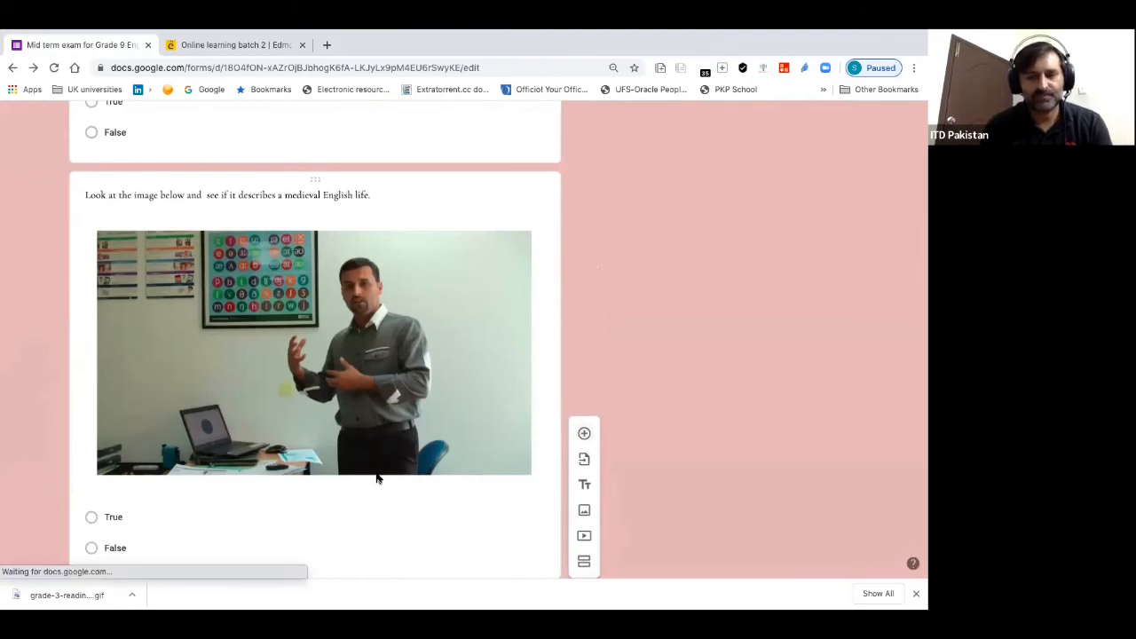
{"action": "scroll", "coordinate": [377, 479], "scroll_direction": "down", "scroll_amount": 5}
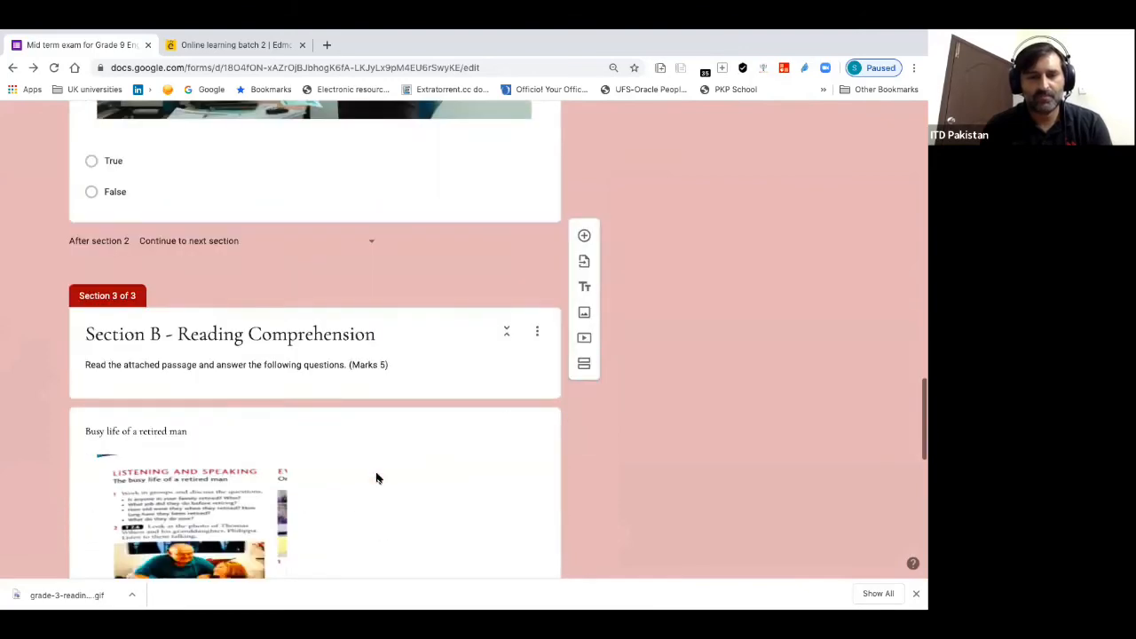
{"action": "scroll", "coordinate": [376, 478], "scroll_direction": "down", "scroll_amount": 10}
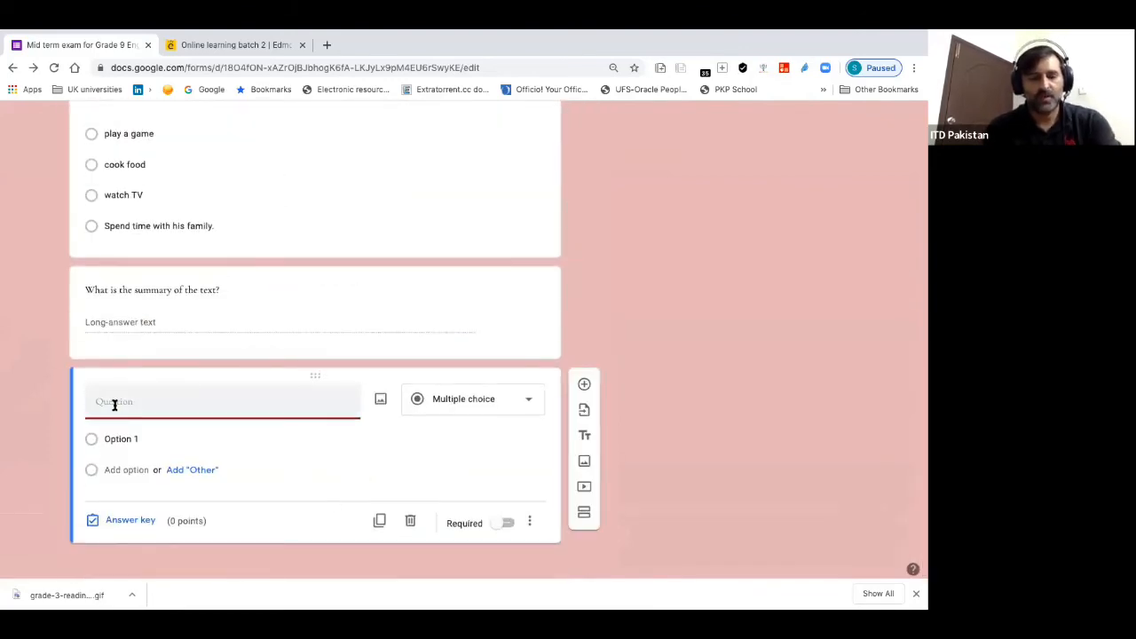
{"action": "type", "text": "Watch the "}
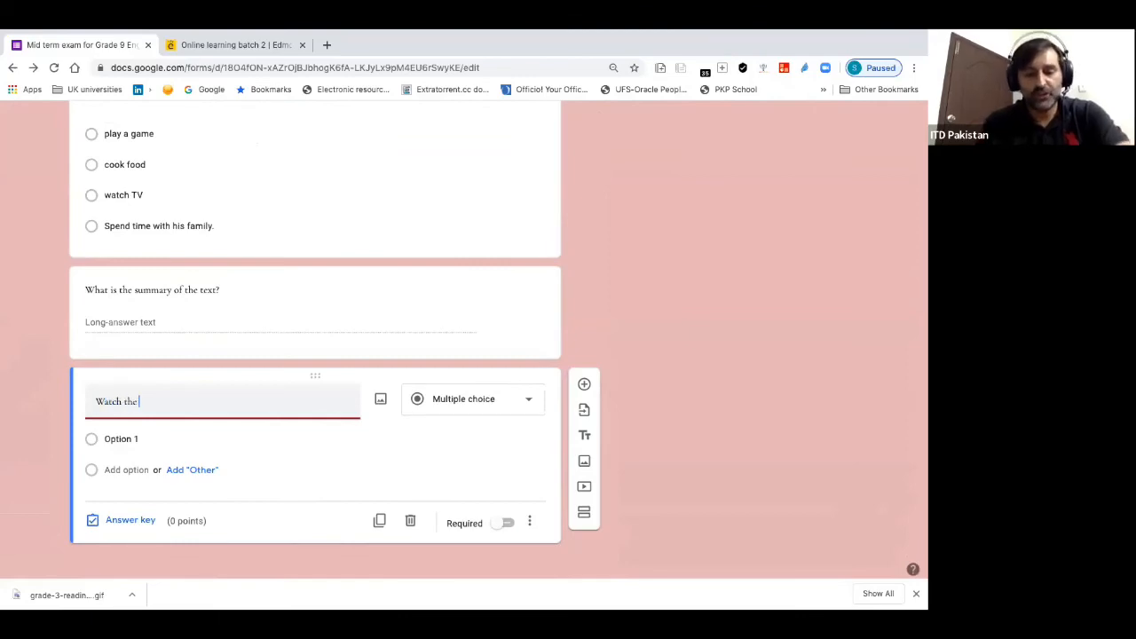
{"action": "type", "text": "video and"}
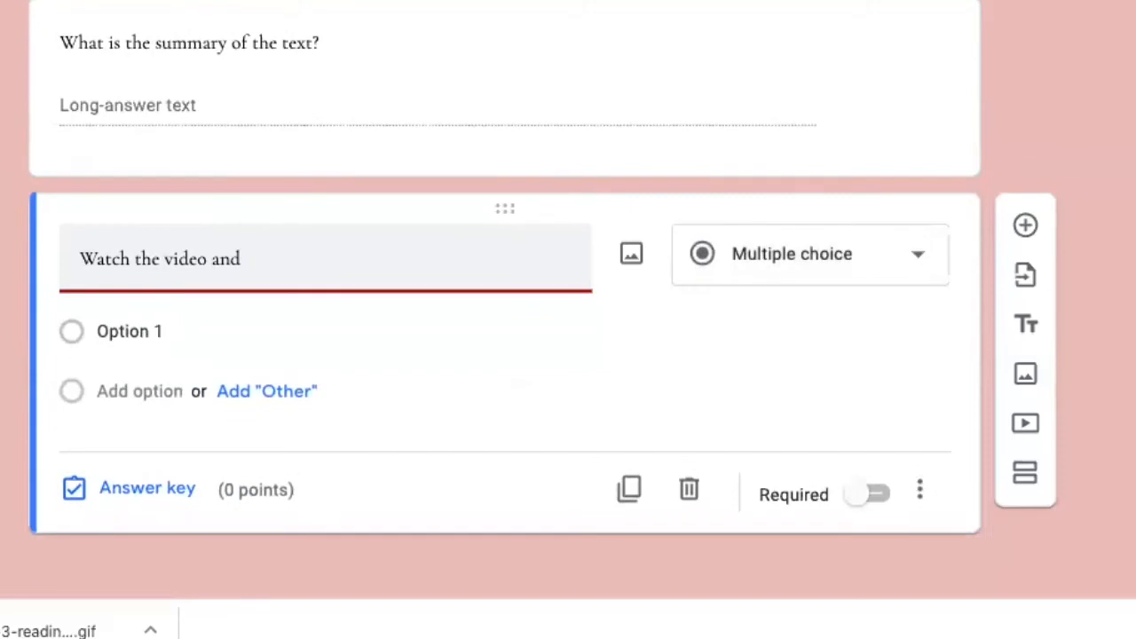
{"action": "key", "text": "BackSpace"}
{"action": "key", "text": "BackSpace"}
{"action": "key", "text": "BackSpace"}
{"action": "key", "text": "BackSpace"}
{"action": "key", "text": "BackSpace"}
{"action": "key", "text": "BackSpace"}
{"action": "key", "text": "BackSpace"}
{"action": "key", "text": "BackSpace"}
{"action": "key", "text": "BackSpace"}
{"action": "key", "text": "BackSpace"}
{"action": "key", "text": "BackSpace"}
{"action": "key", "text": "BackSpace"}
{"action": "key", "text": "BackSpace"}
{"action": "key", "text": "BackSpace"}
{"action": "key", "text": "BackSpace"}
{"action": "key", "text": "BackSpace"}
{"action": "key", "text": "BackSpace"}
{"action": "key", "text": "BackSpace"}
{"action": "key", "text": "BackSpace"}
{"action": "key", "text": "BackSpace"}
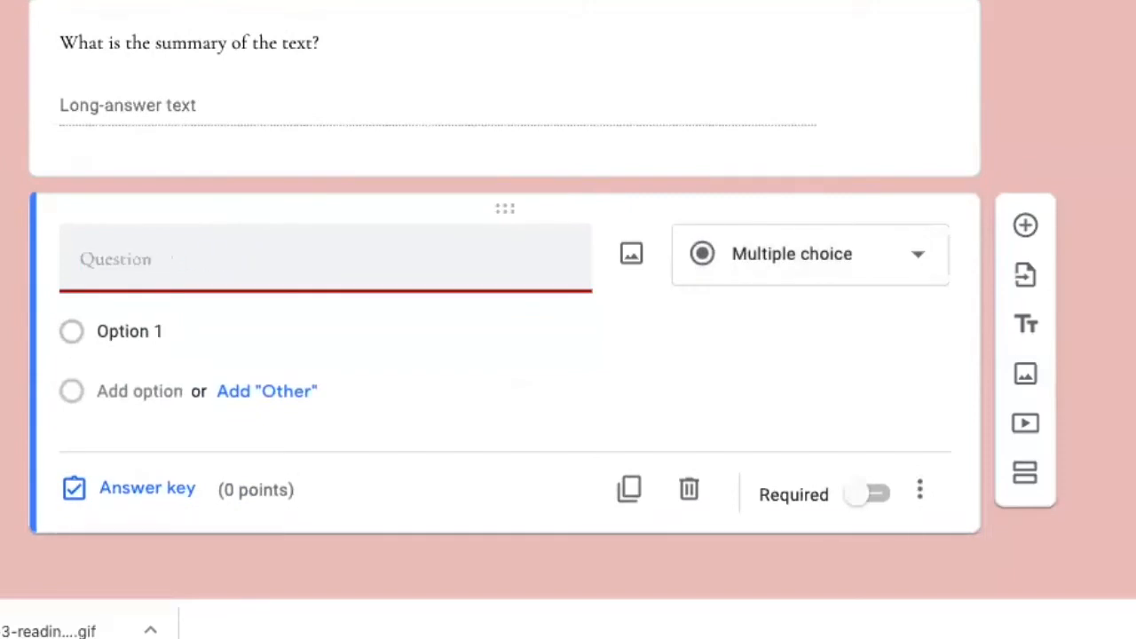
{"action": "left_click", "coordinate": [689, 490]}
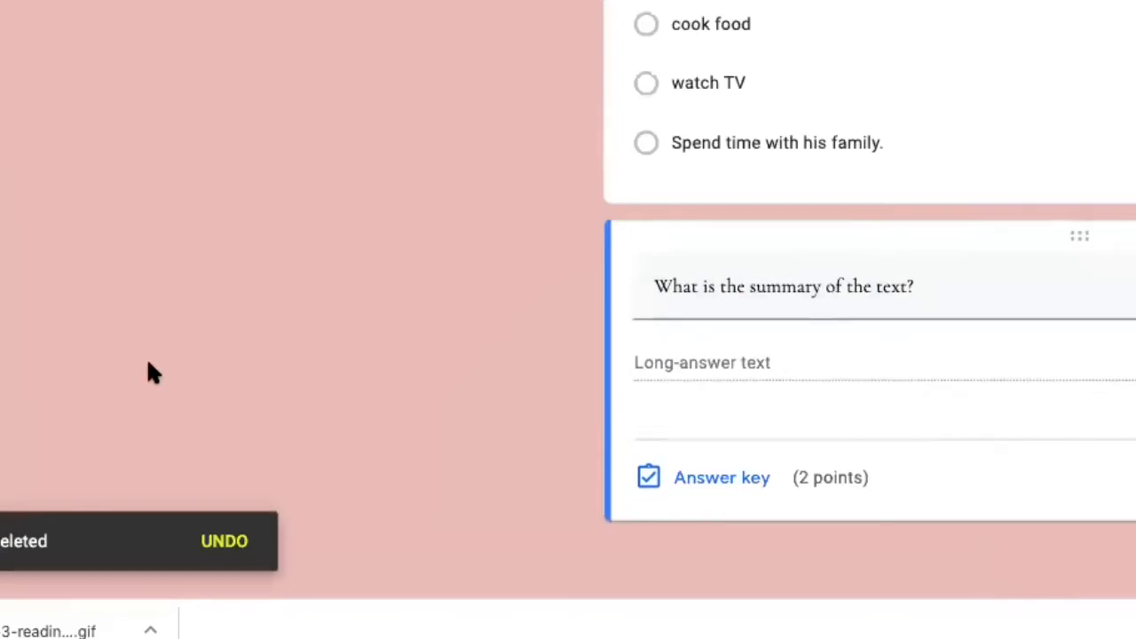
Open the video selection dialog to add a video below the question about the summary of the text
{"action": "scroll", "coordinate": [148, 364], "scroll_direction": "right", "scroll_amount": 6}
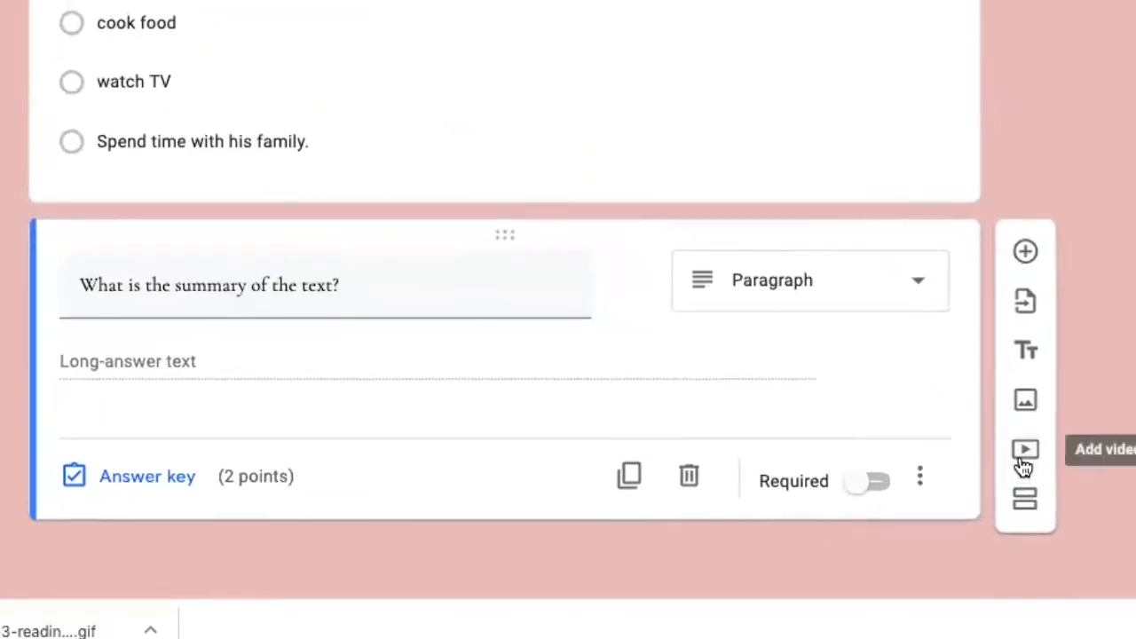
{"action": "left_click", "coordinate": [1023, 454]}
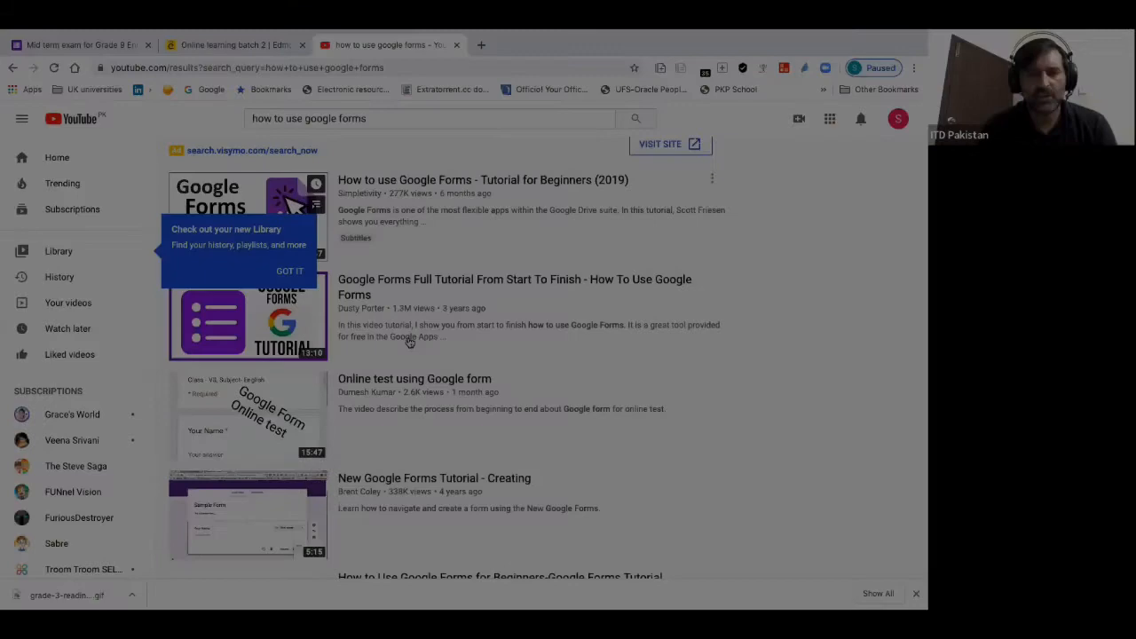
On YouTube, open the video "New Google Forms Tutorial - Creating", copy its share link and return to the form
{"action": "scroll", "coordinate": [400, 332], "scroll_direction": "down", "scroll_amount": 2}
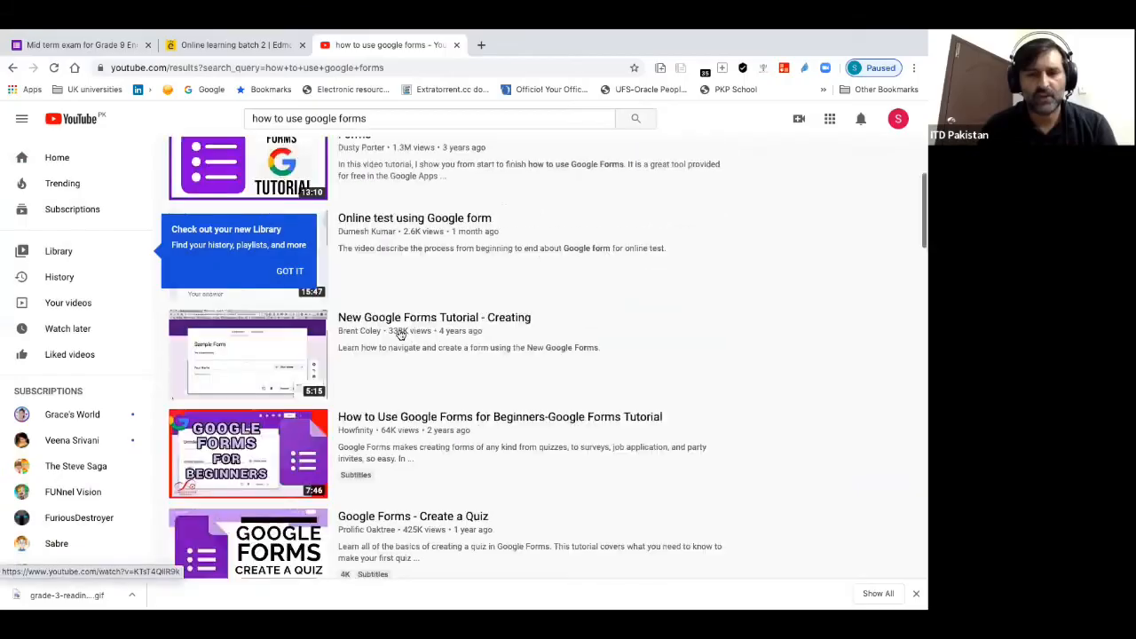
{"action": "left_click", "coordinate": [439, 436]}
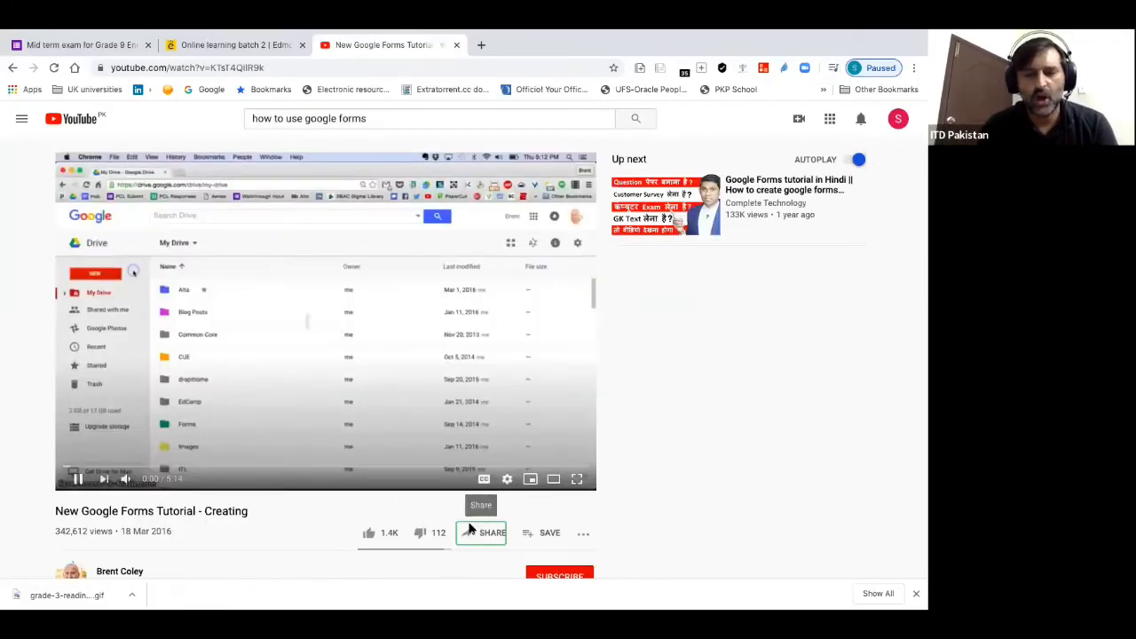
{"action": "left_click", "coordinate": [486, 534]}
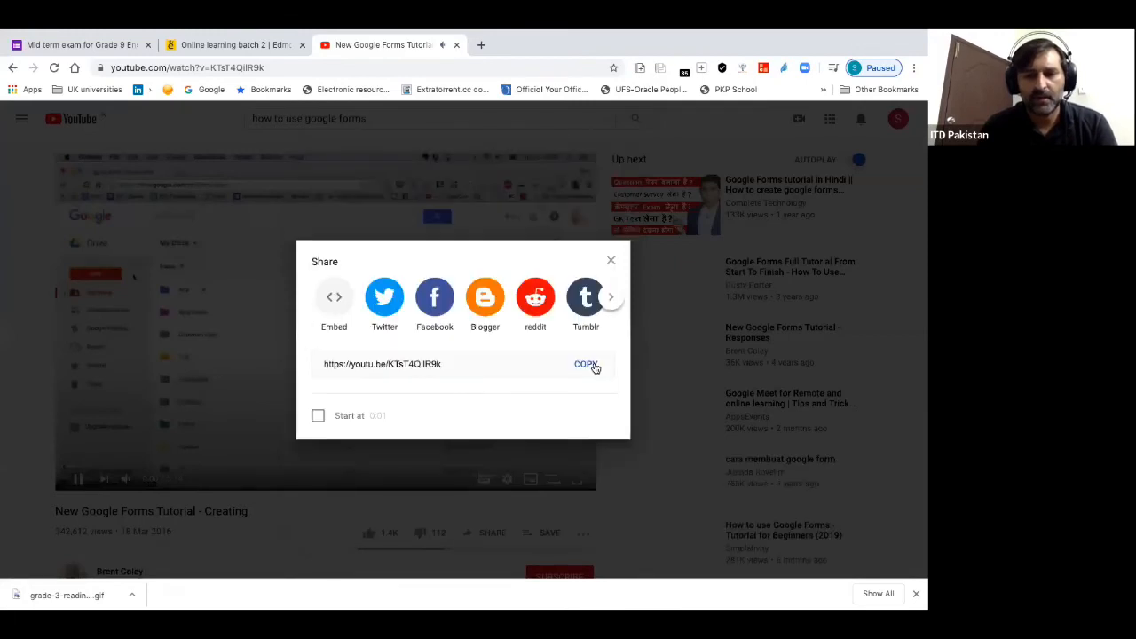
{"action": "left_click", "coordinate": [589, 364]}
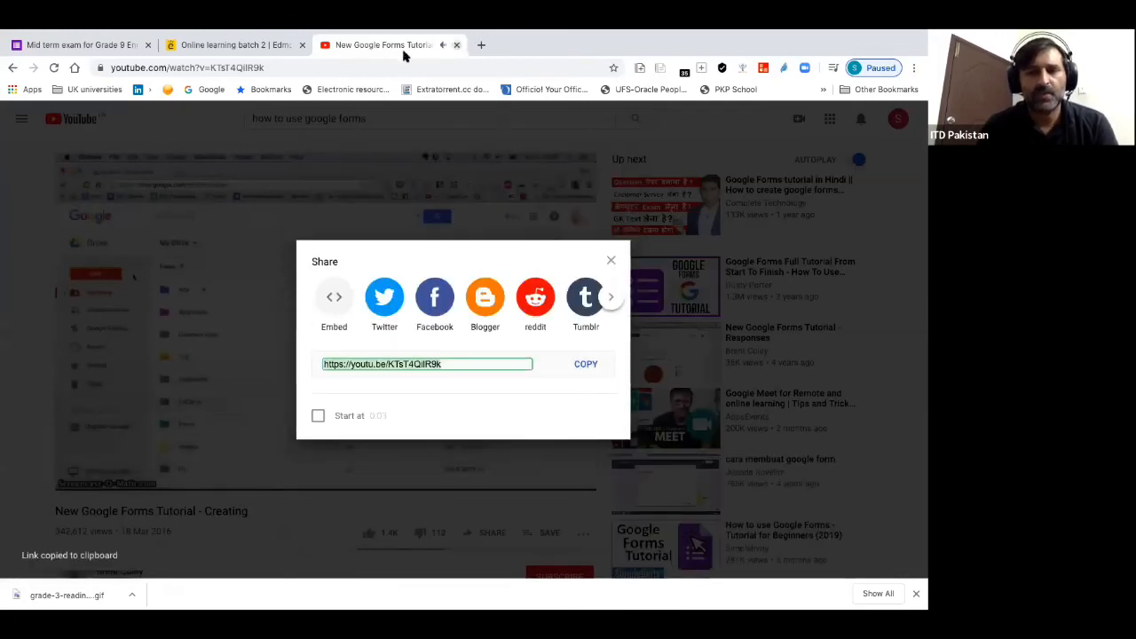
{"action": "left_click", "coordinate": [120, 44]}
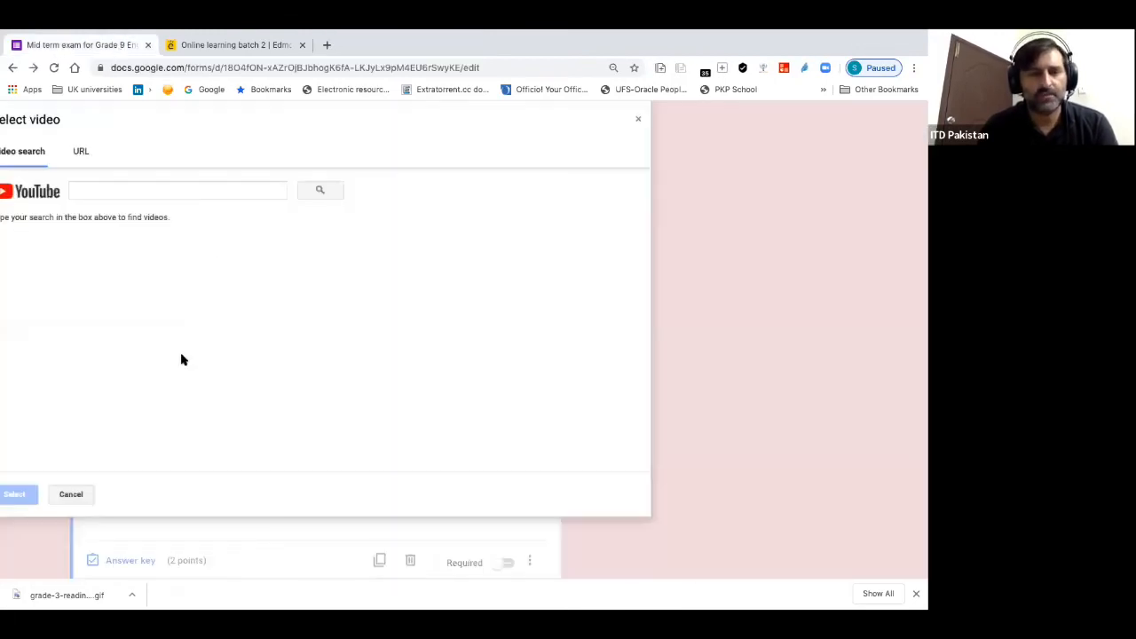
Search YouTube for "how to use google forms" in the video dialog and insert the video "New Google Forms Tutorial - Creating"
{"action": "left_click", "coordinate": [138, 187]}
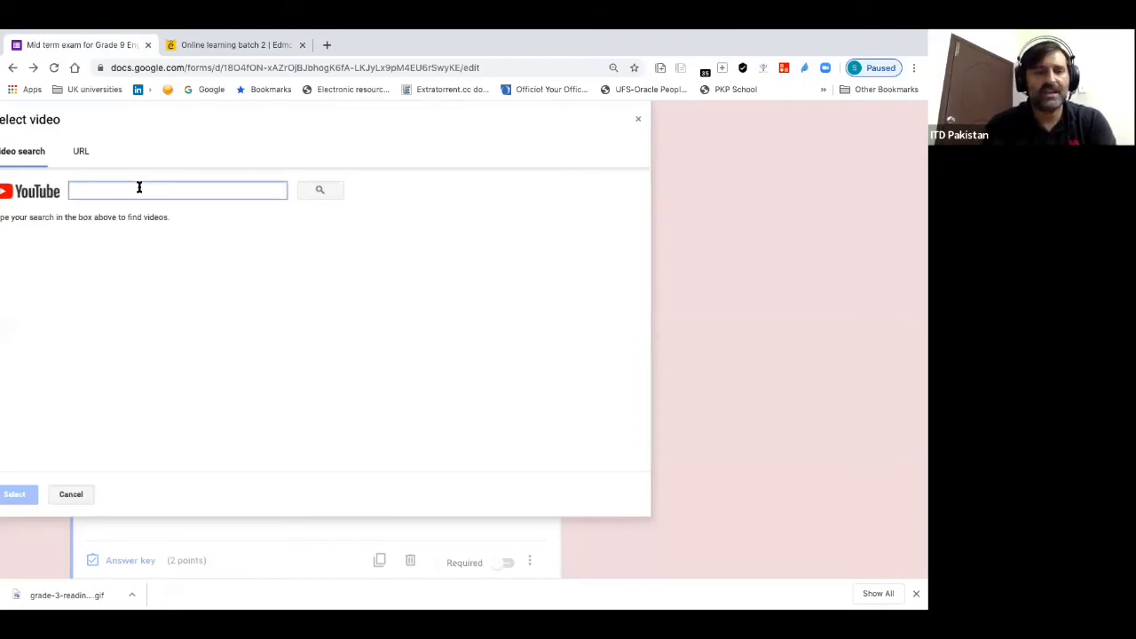
{"action": "left_click", "coordinate": [80, 151]}
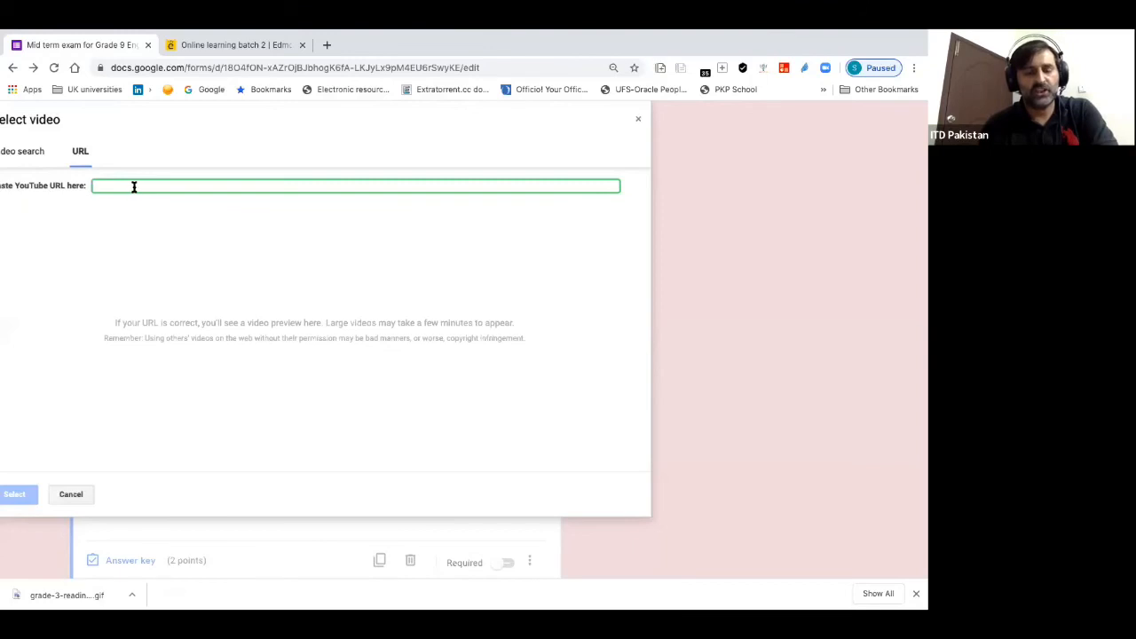
{"action": "left_click", "coordinate": [40, 154]}
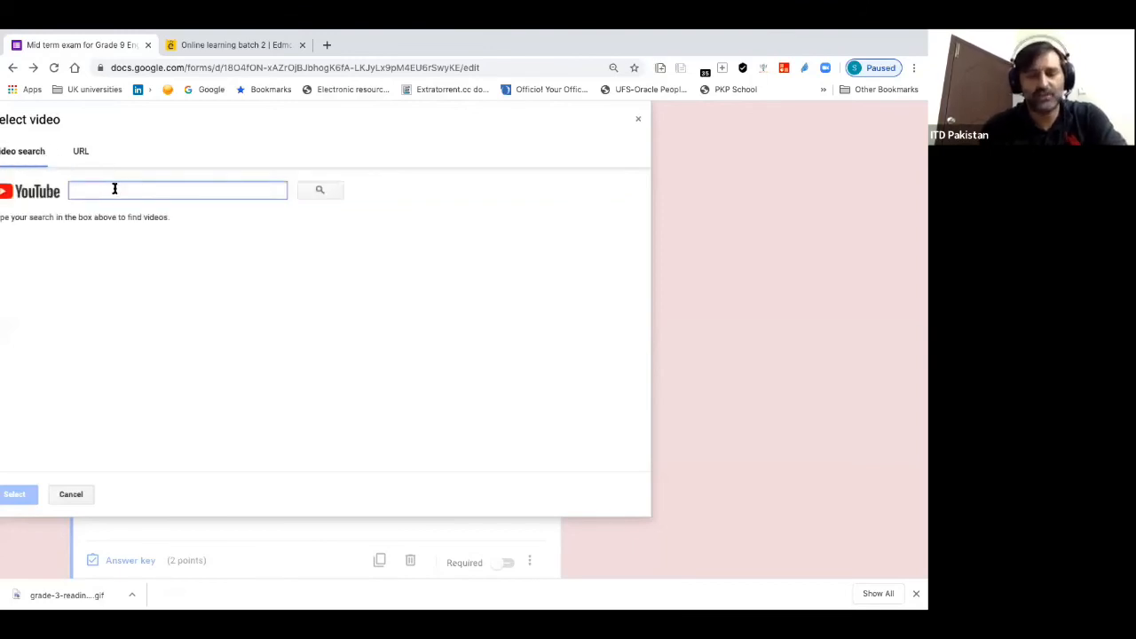
{"action": "left_click", "coordinate": [114, 188]}
{"action": "type", "text": "how to use google forms"}
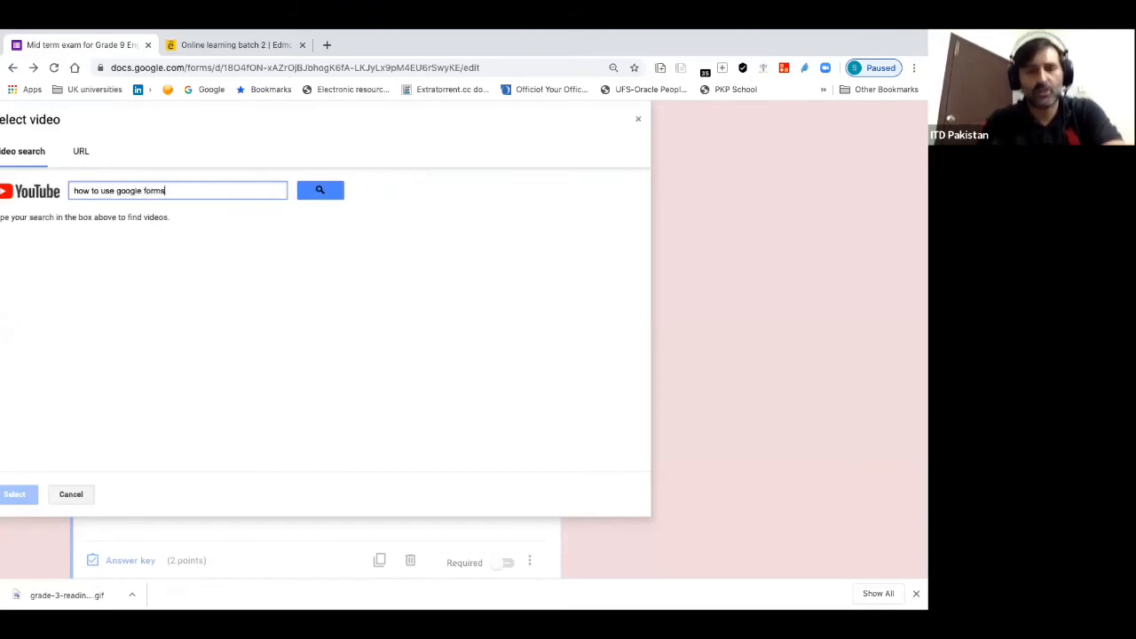
{"action": "key", "text": "Return"}
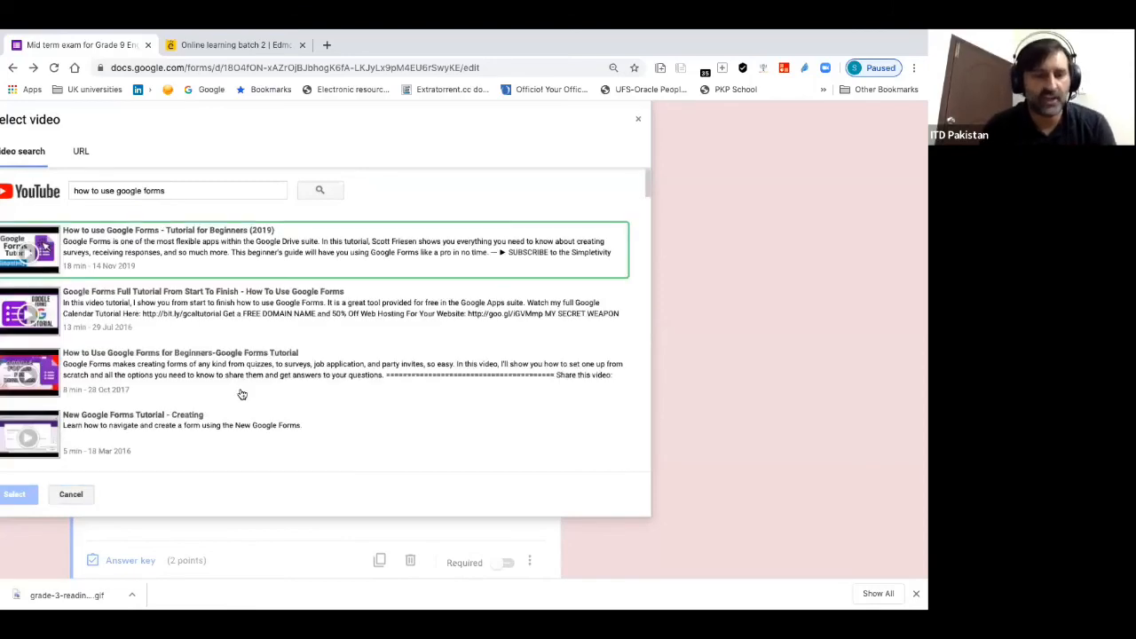
{"action": "scroll", "coordinate": [139, 367], "scroll_direction": "down", "scroll_amount": 1}
{"action": "left_click", "coordinate": [138, 359]}
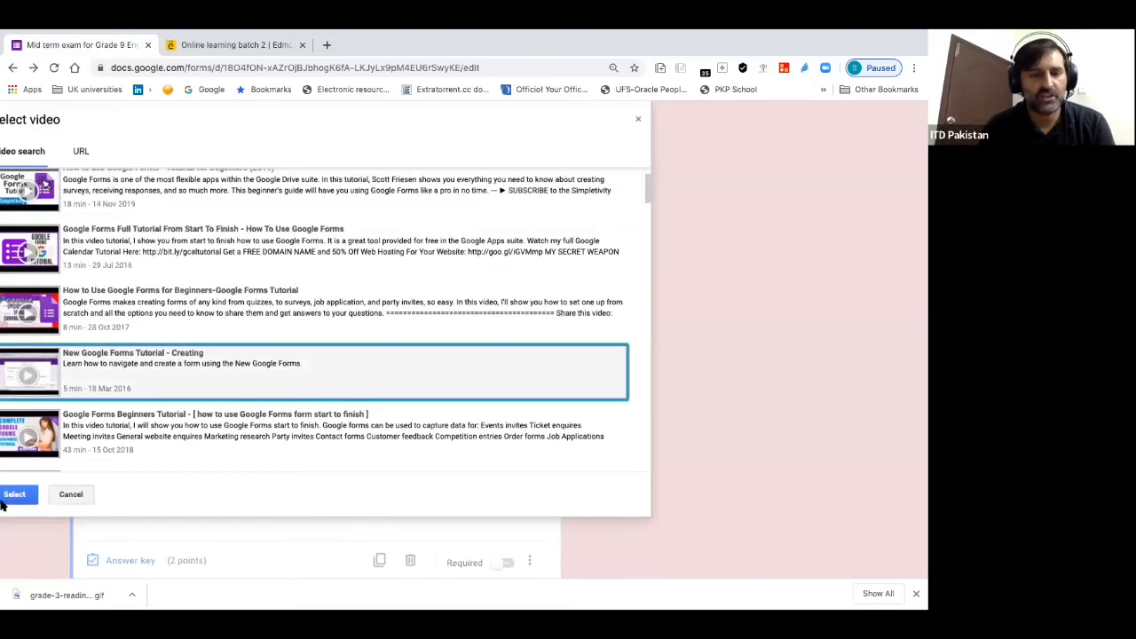
{"action": "left_click", "coordinate": [7, 499]}
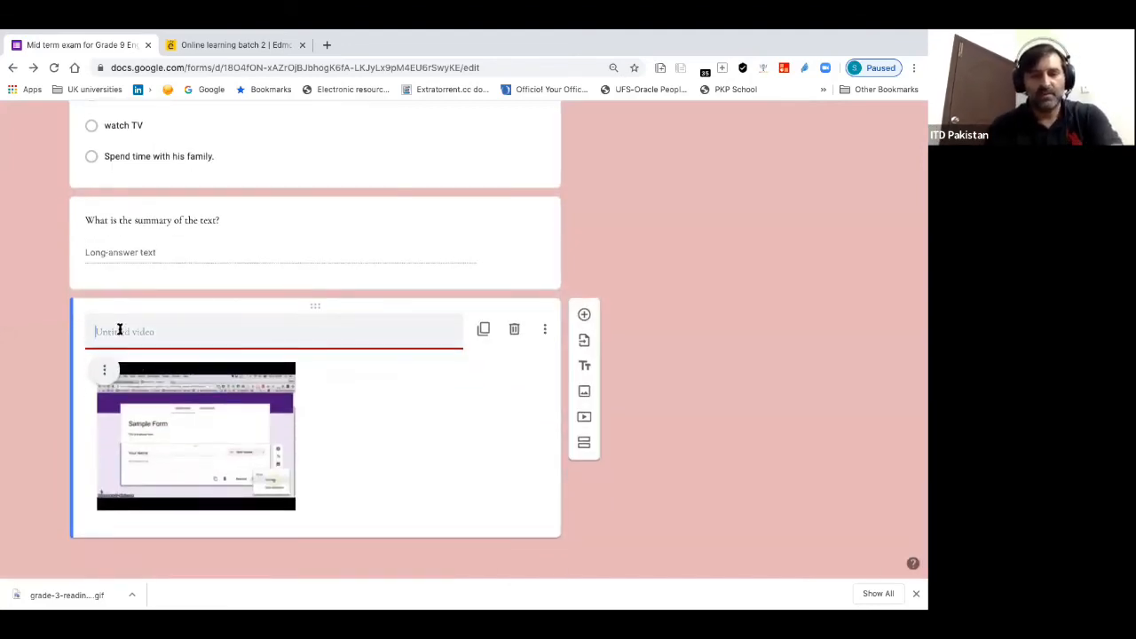
Title the inserted video "Google Forms"
{"action": "type", "text": "Google"}
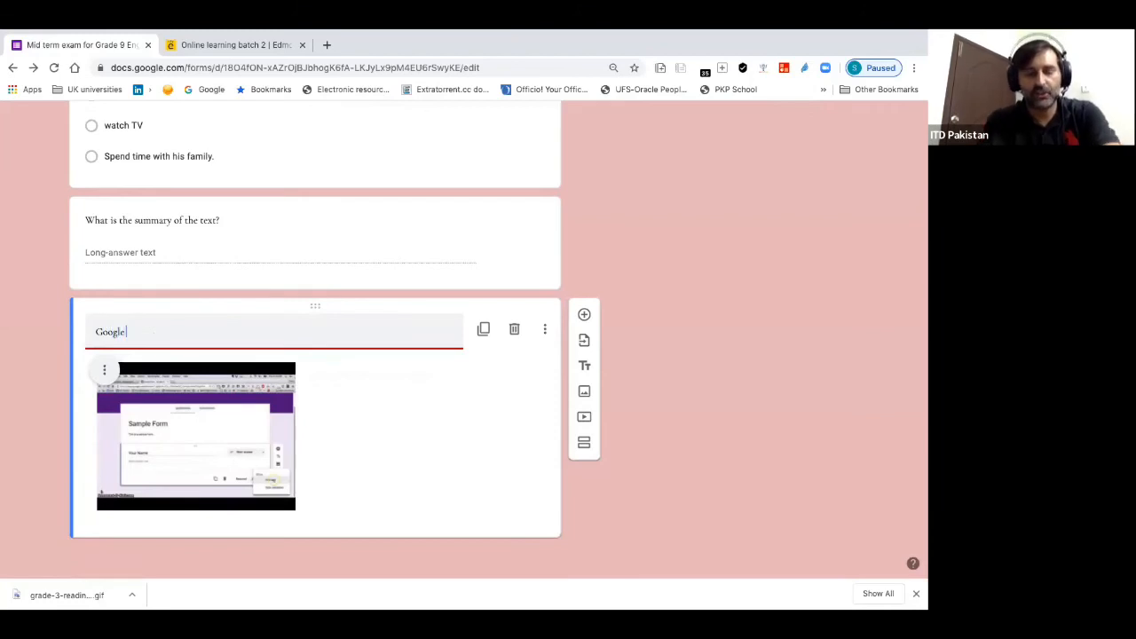
{"action": "type", "text": " Forms"}
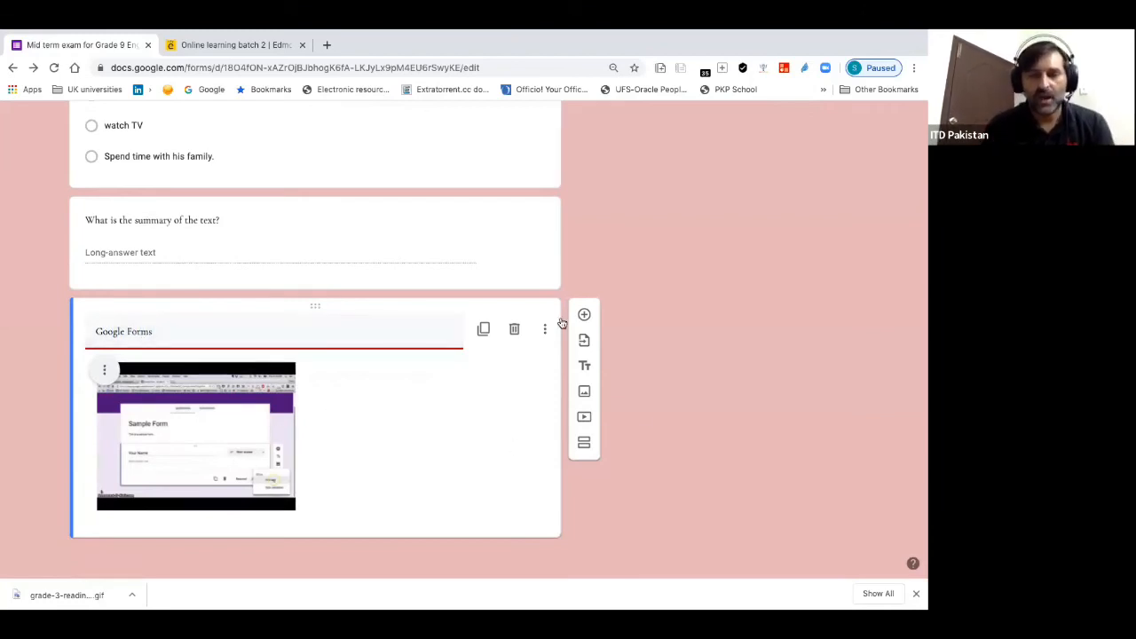
{"action": "left_click", "coordinate": [515, 462]}
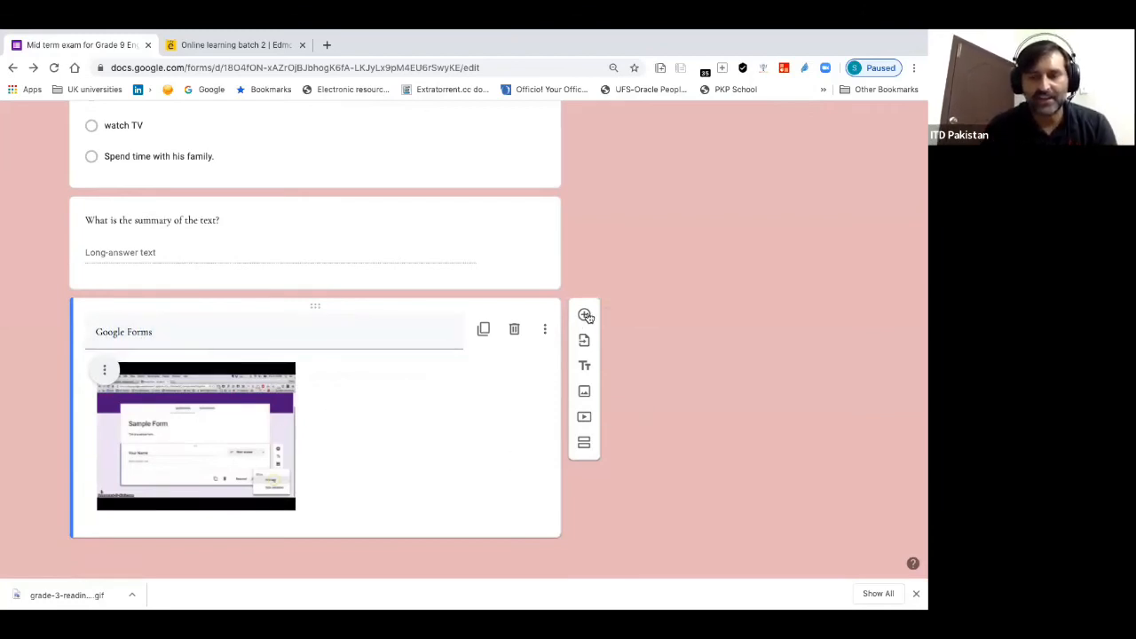
Add a short-answer question below the video reading "Watch the above video and answer the questions. Q.1 How to use Gmail account to use Google Forms?"
{"action": "left_click", "coordinate": [586, 316]}
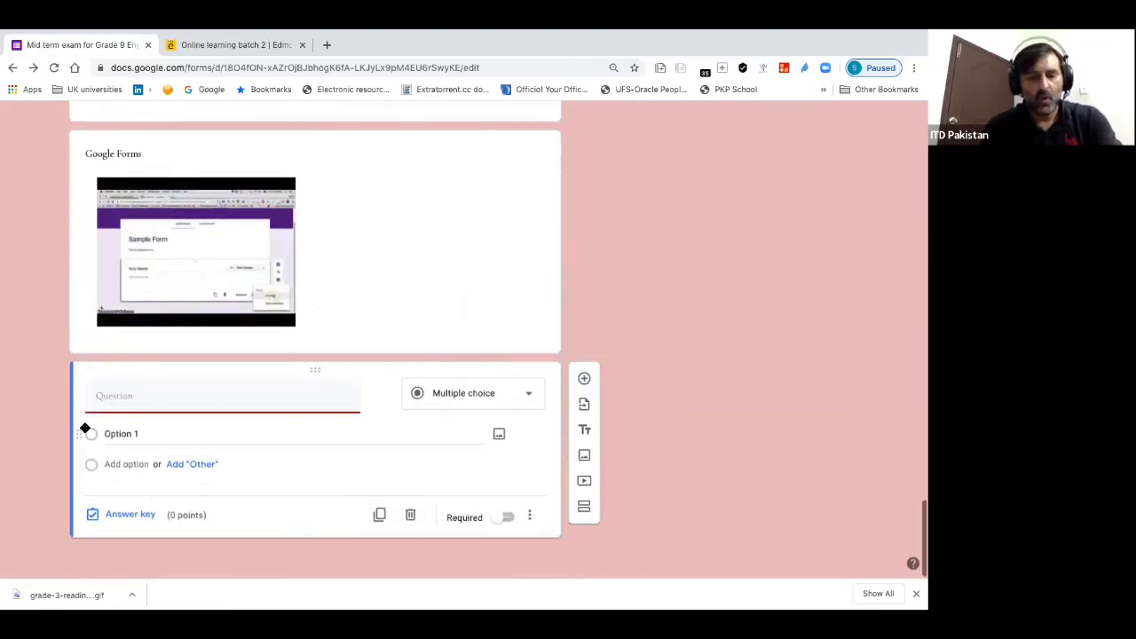
{"action": "type", "text": "Watch the "}
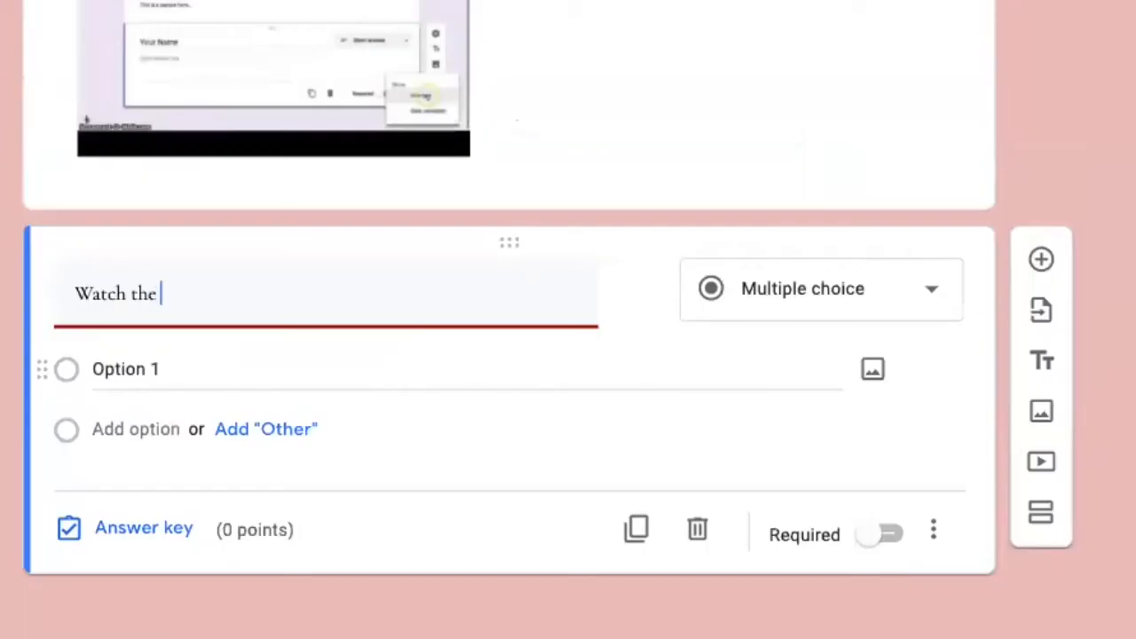
{"action": "type", "text": "above video and ans"}
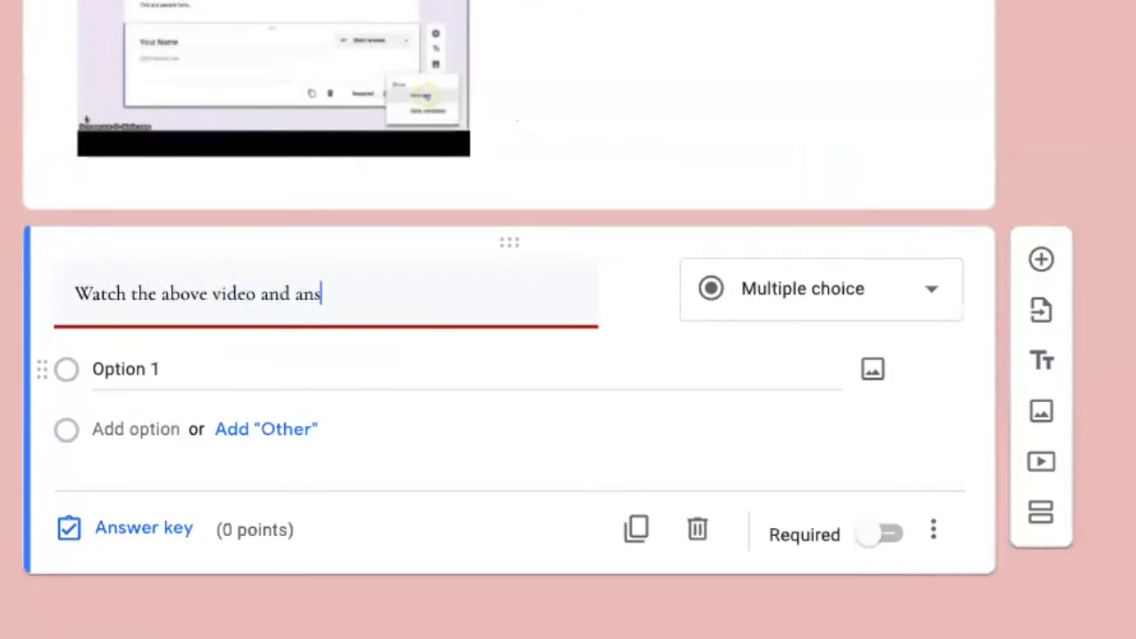
{"action": "type", "text": "wer the "}
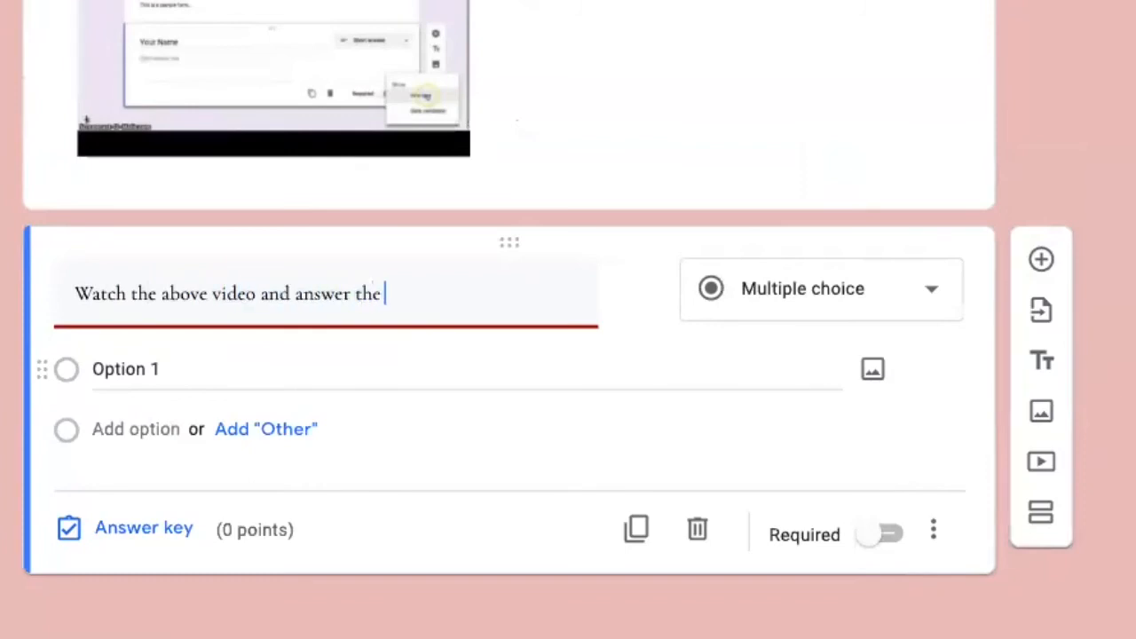
{"action": "type", "text": "questions"}
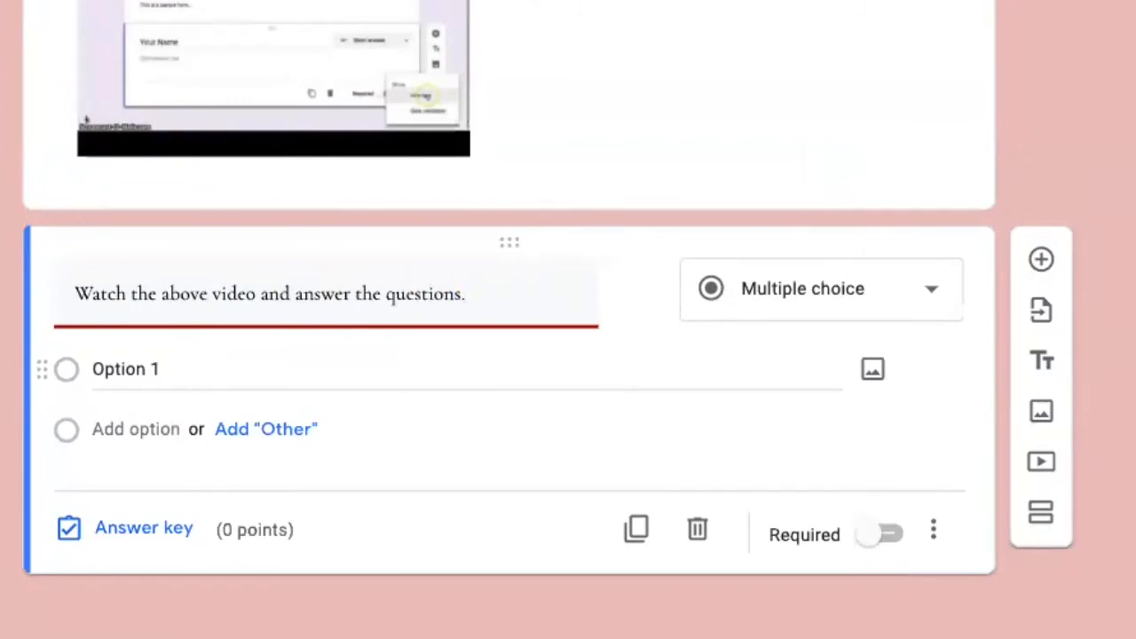
{"action": "type", "text": ". Q>"}
{"action": "type", "text": "."}
{"action": "type", "text": "1 How to "}
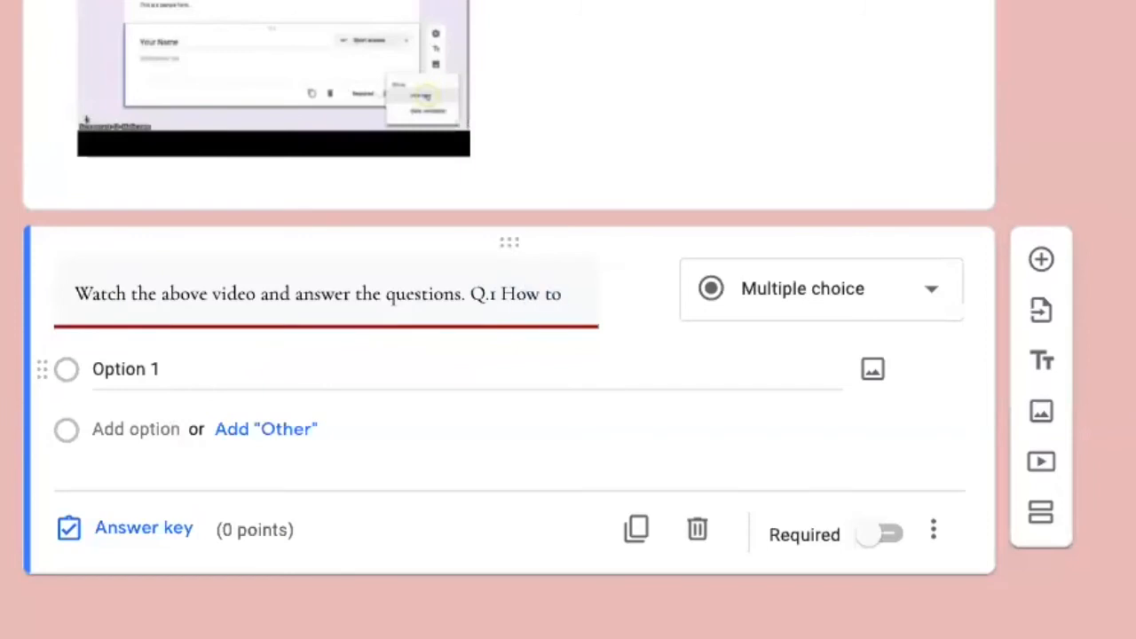
{"action": "type", "text": "use G"}
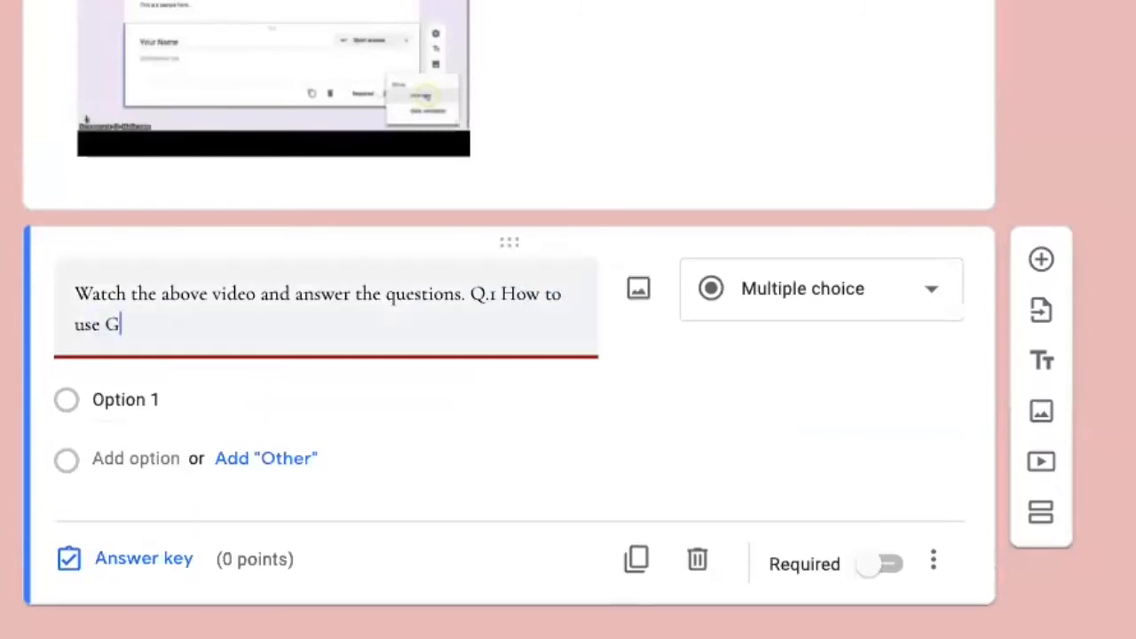
{"action": "type", "text": "mail ac"}
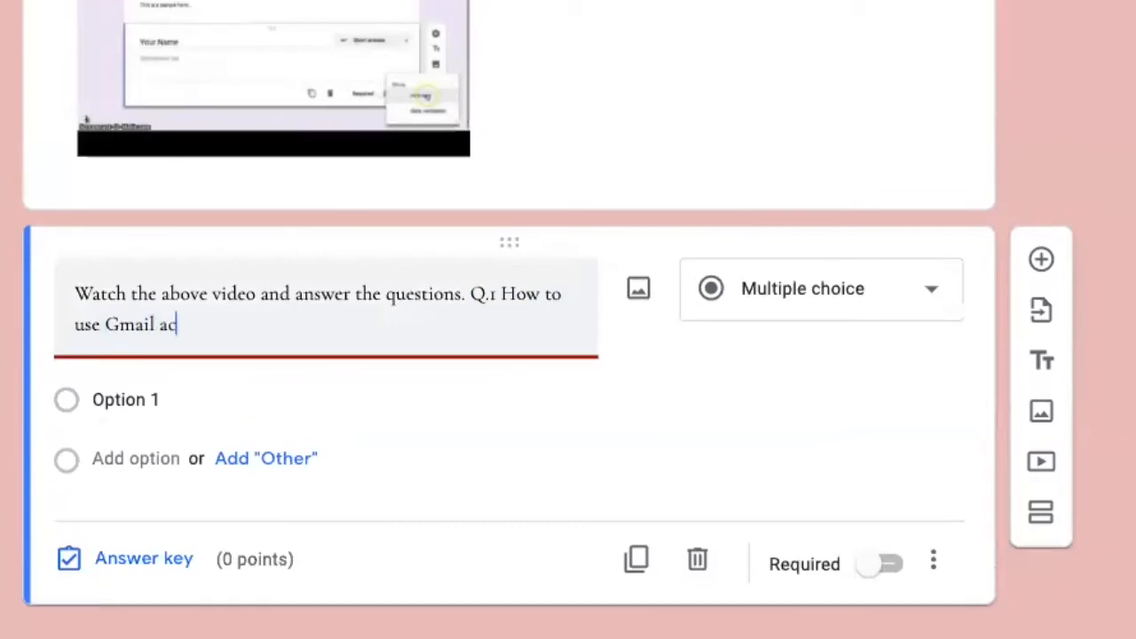
{"action": "type", "text": "count to add"}
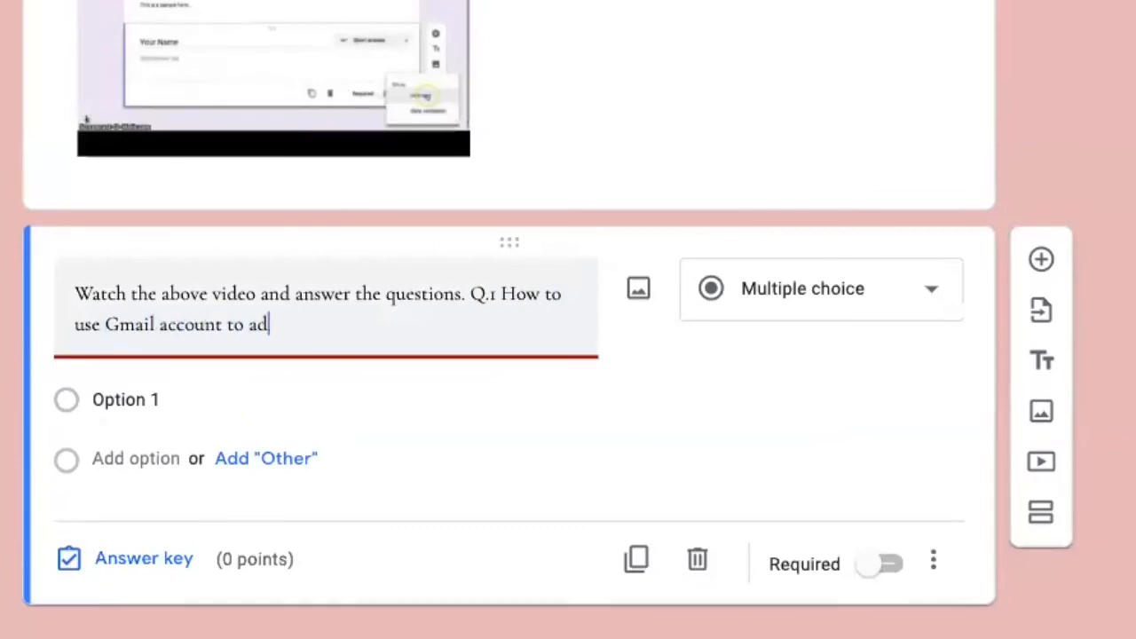
{"action": "key", "text": "BackSpace"}
{"action": "key", "text": "BackSpace"}
{"action": "type", "text": "use "}
{"action": "type", "text": "Google "}
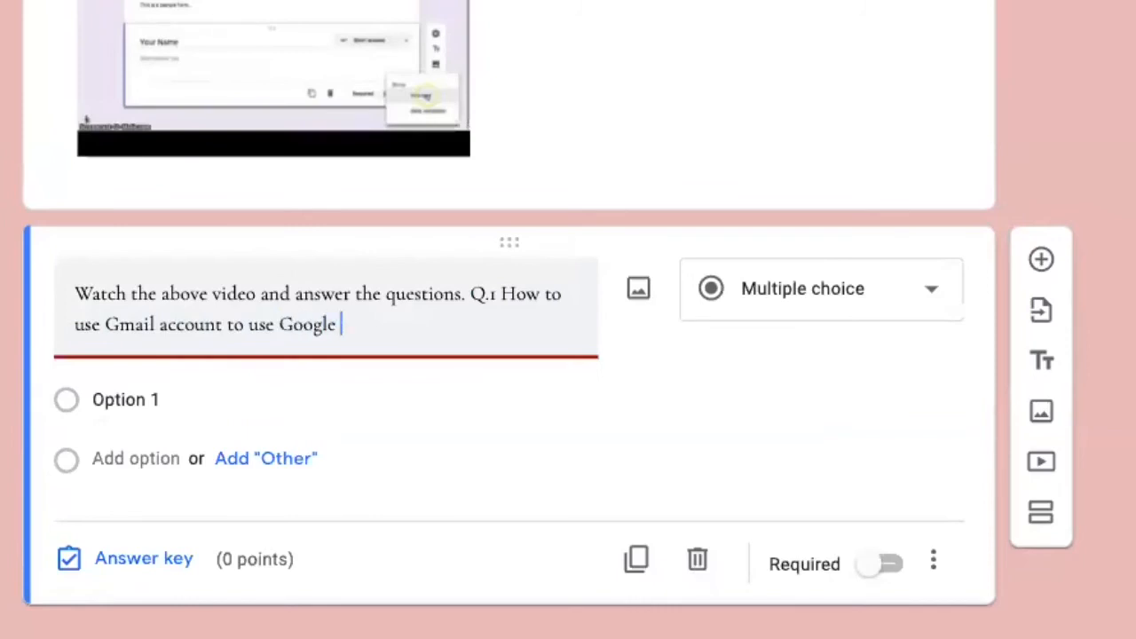
{"action": "type", "text": "Forms?"}
{"action": "left_click", "coordinate": [859, 306]}
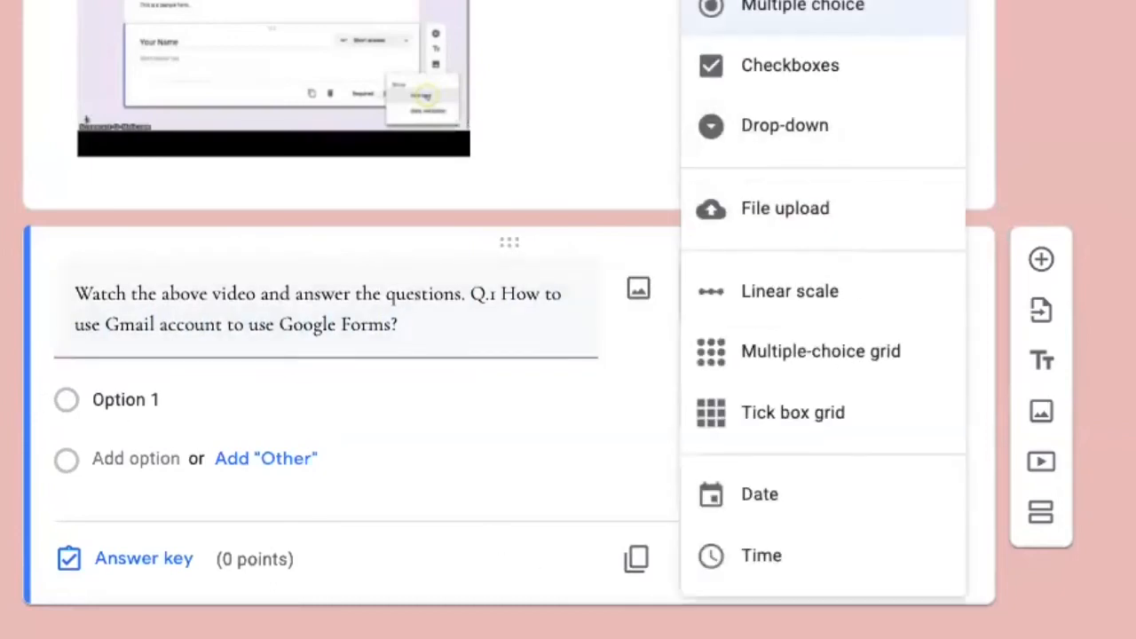
{"action": "left_click", "coordinate": [795, 1]}
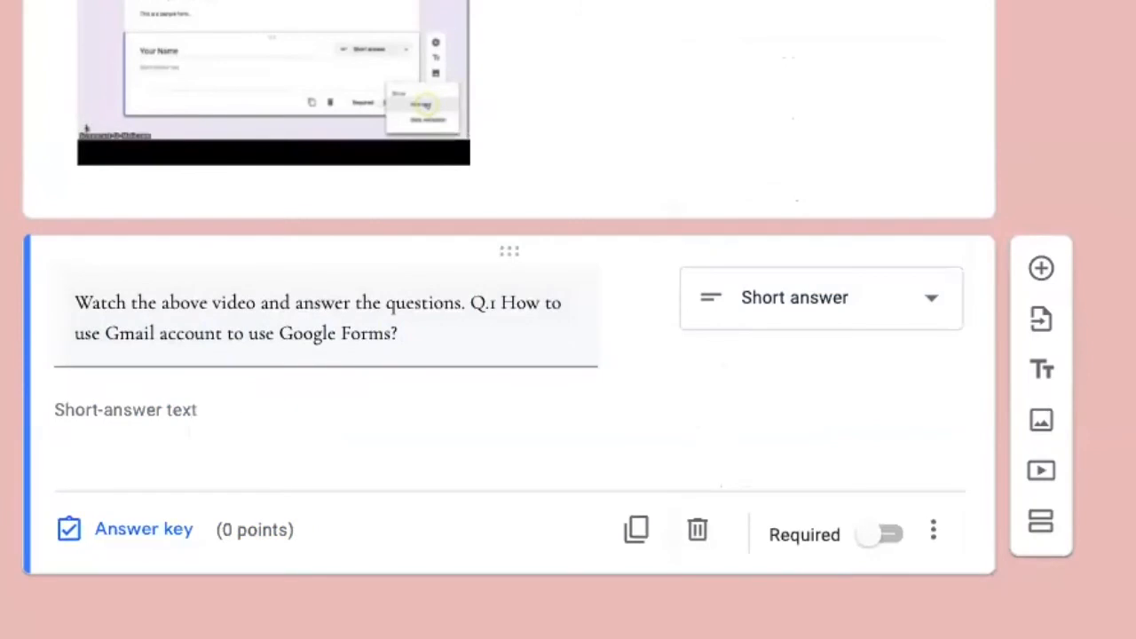
Move the Google Forms video below the short-answer question about using a Gmail account
{"action": "left_click_drag", "start_coordinate": [433, 2], "coordinate": [355, 169]}
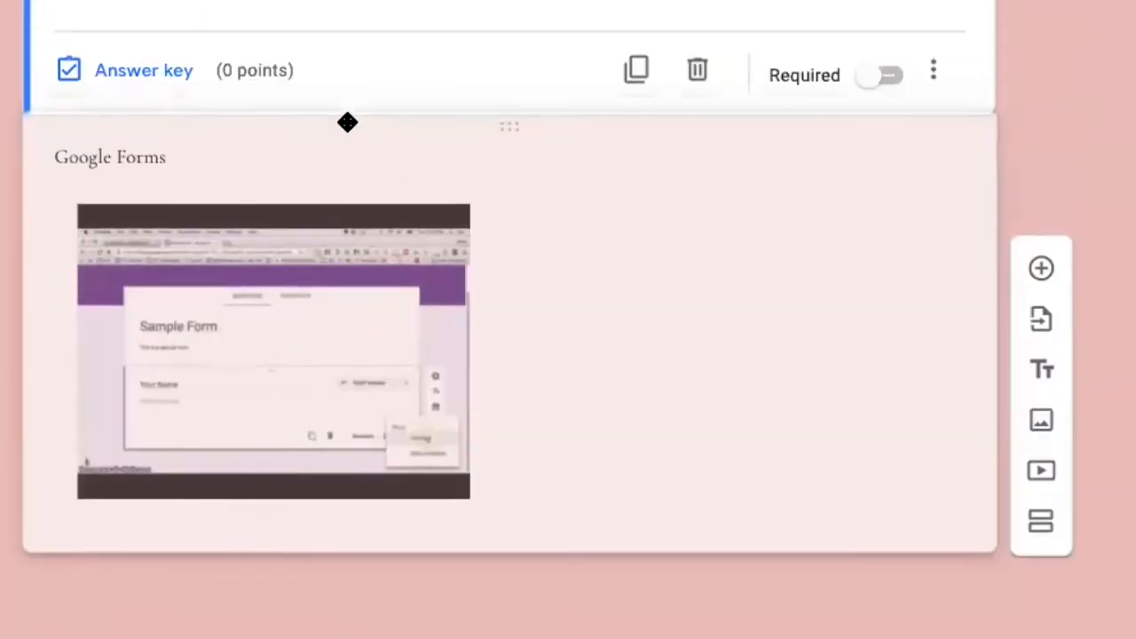
{"action": "left_click_drag", "start_coordinate": [347, 123], "coordinate": [349, 127]}
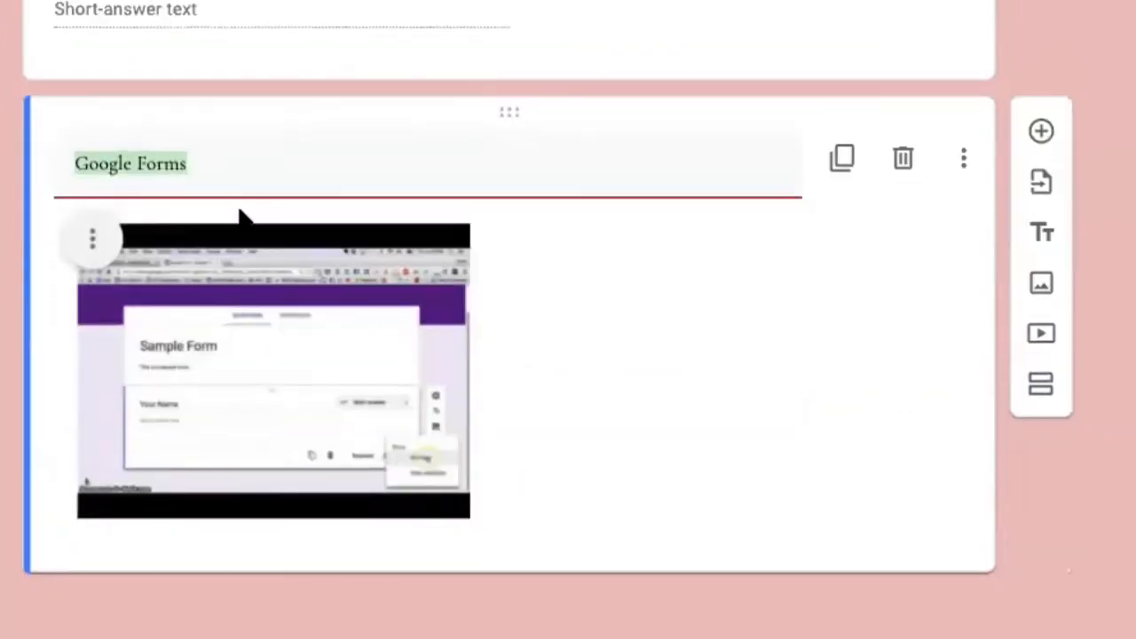
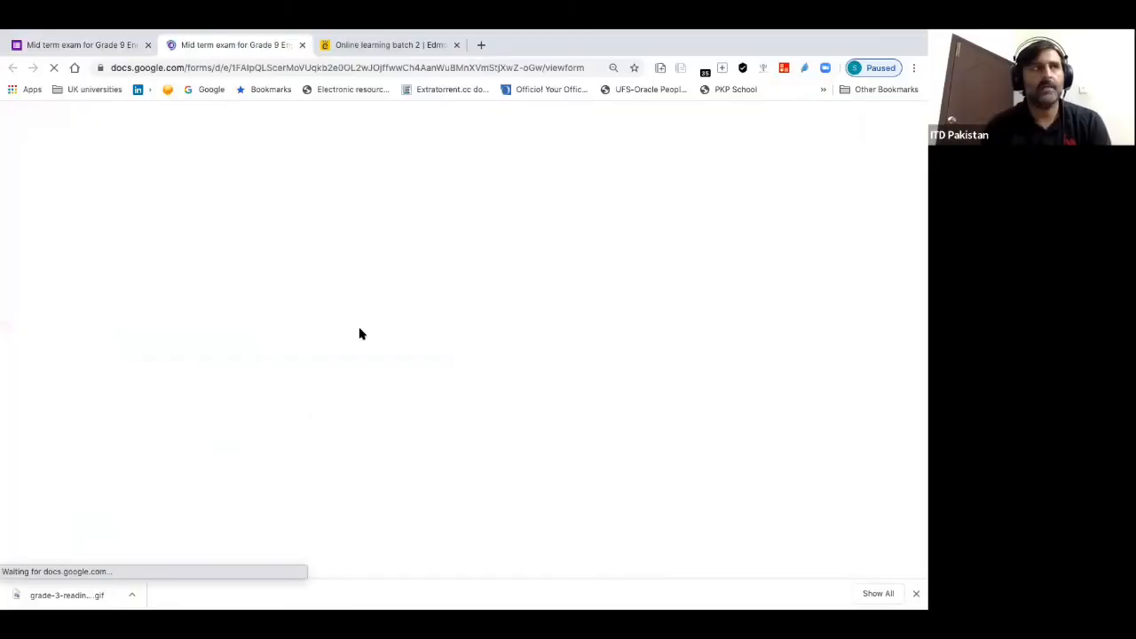
Preview the form, enter and clear a trial text in the Email address field, and close the preview without saving
{"action": "scroll", "coordinate": [368, 439], "scroll_direction": "down", "scroll_amount": 1}
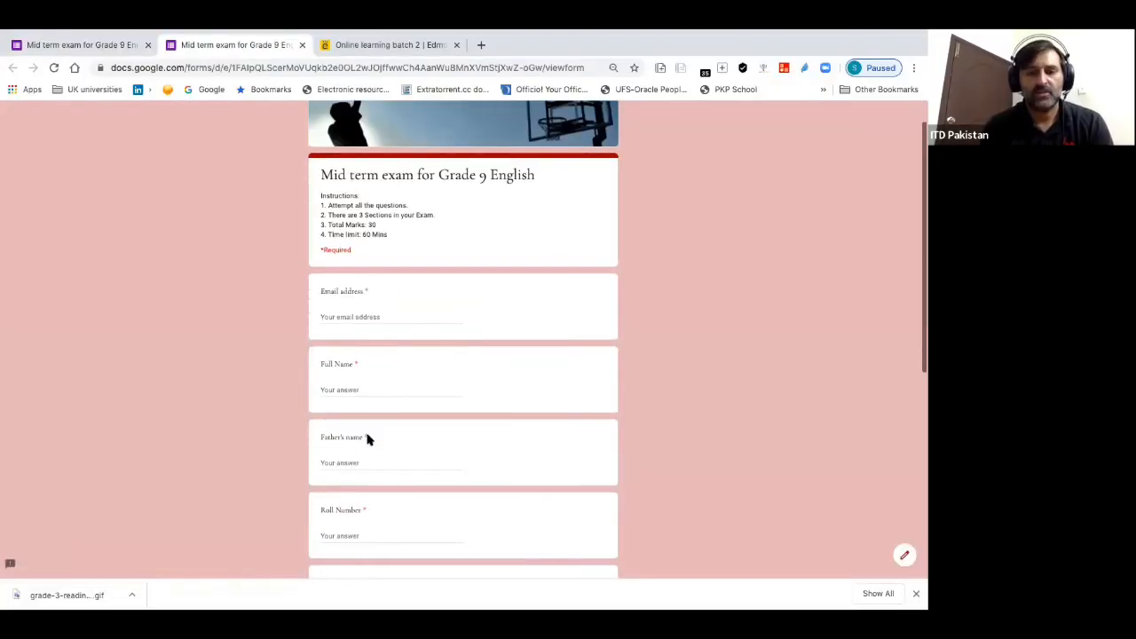
{"action": "left_click", "coordinate": [354, 319]}
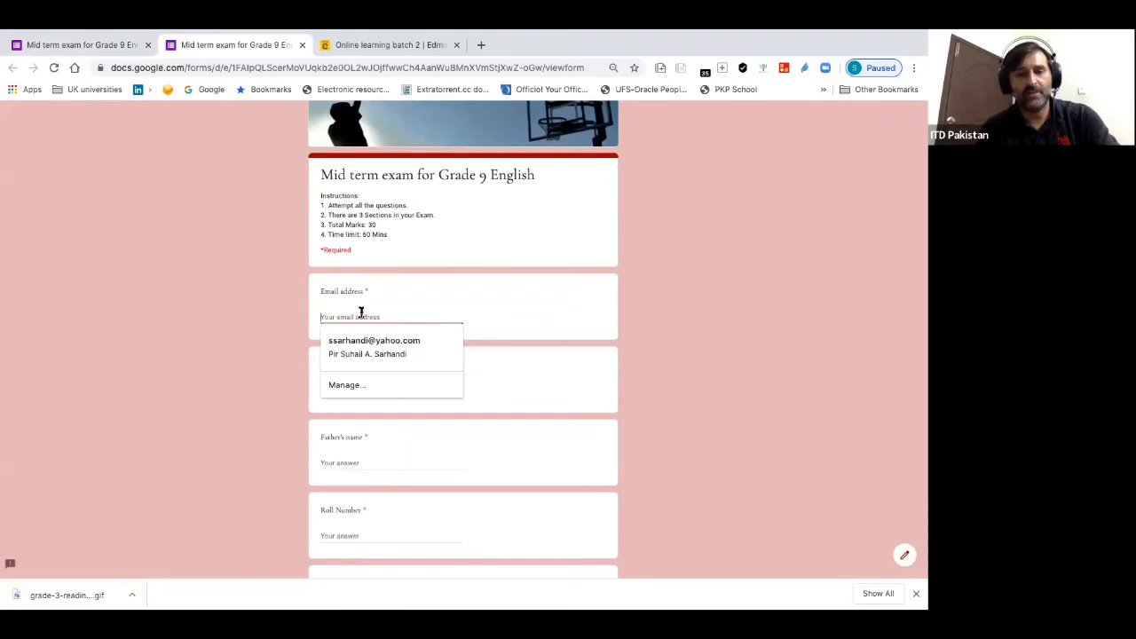
{"action": "type", "text": "ssadaa"}
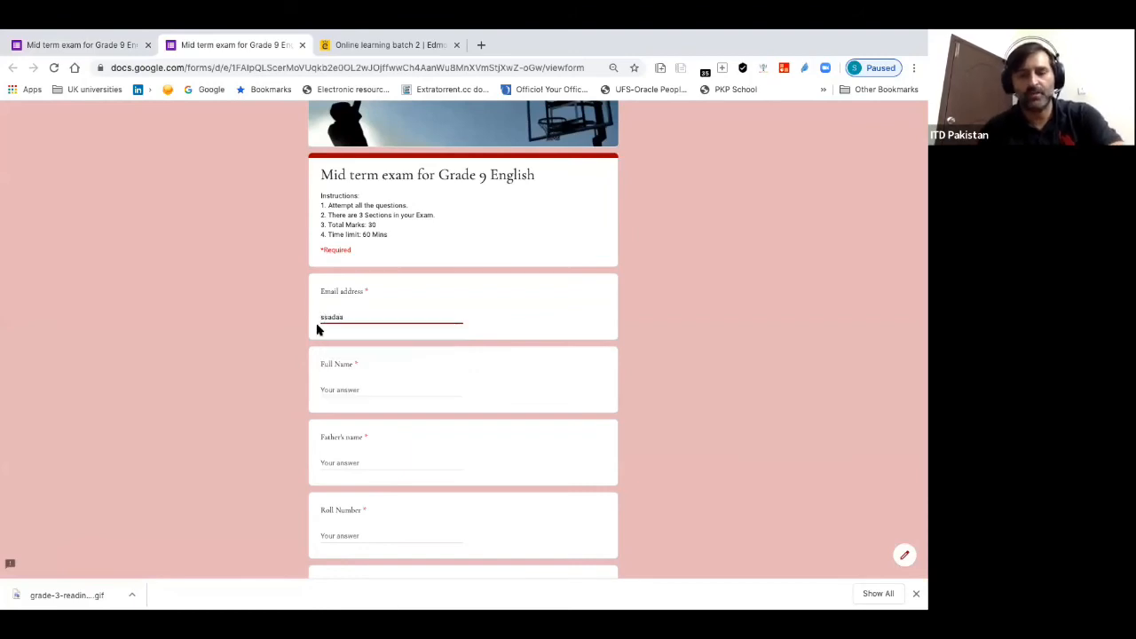
{"action": "key", "text": "BackSpace"}
{"action": "key", "text": "BackSpace"}
{"action": "key", "text": "BackSpace"}
{"action": "key", "text": "BackSpace"}
{"action": "key", "text": "BackSpace"}
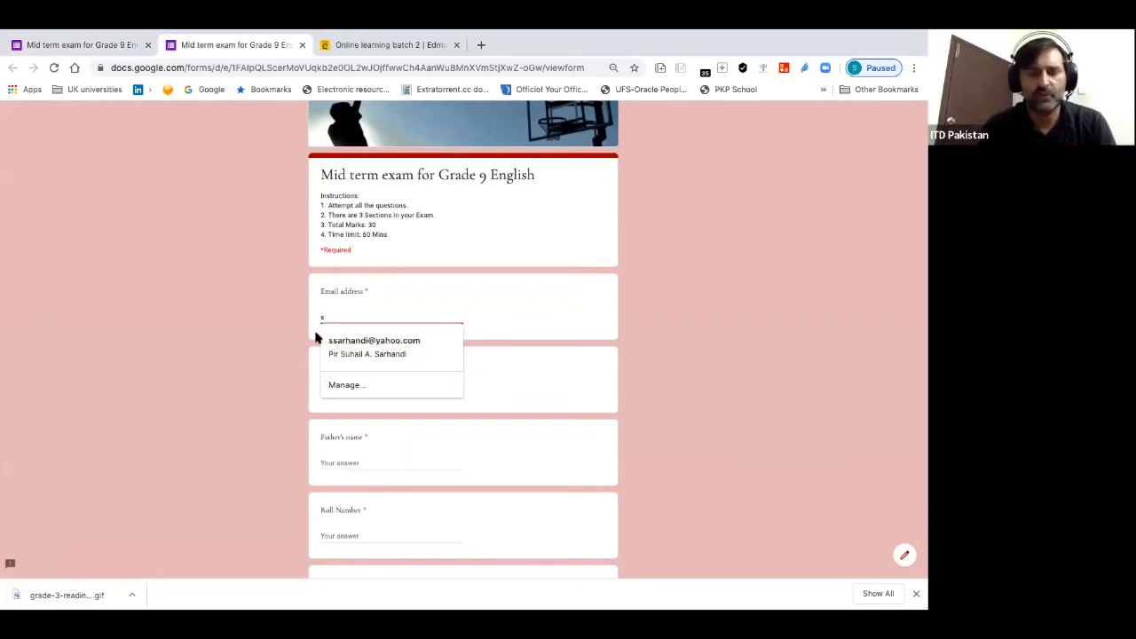
{"action": "key", "text": "BackSpace"}
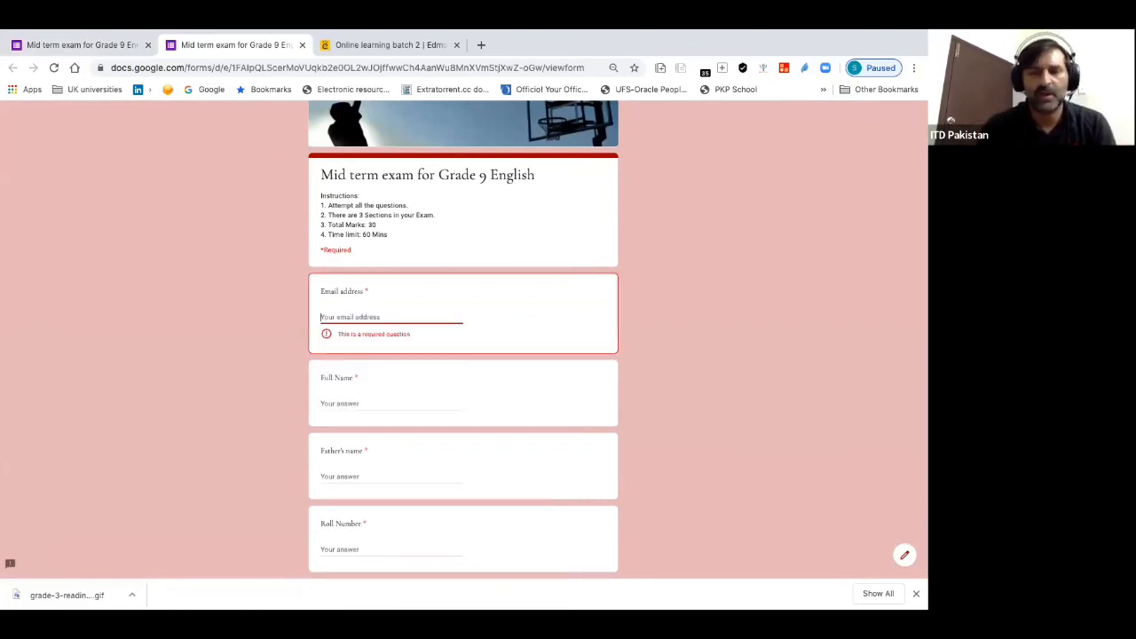
{"action": "left_click", "coordinate": [302, 44]}
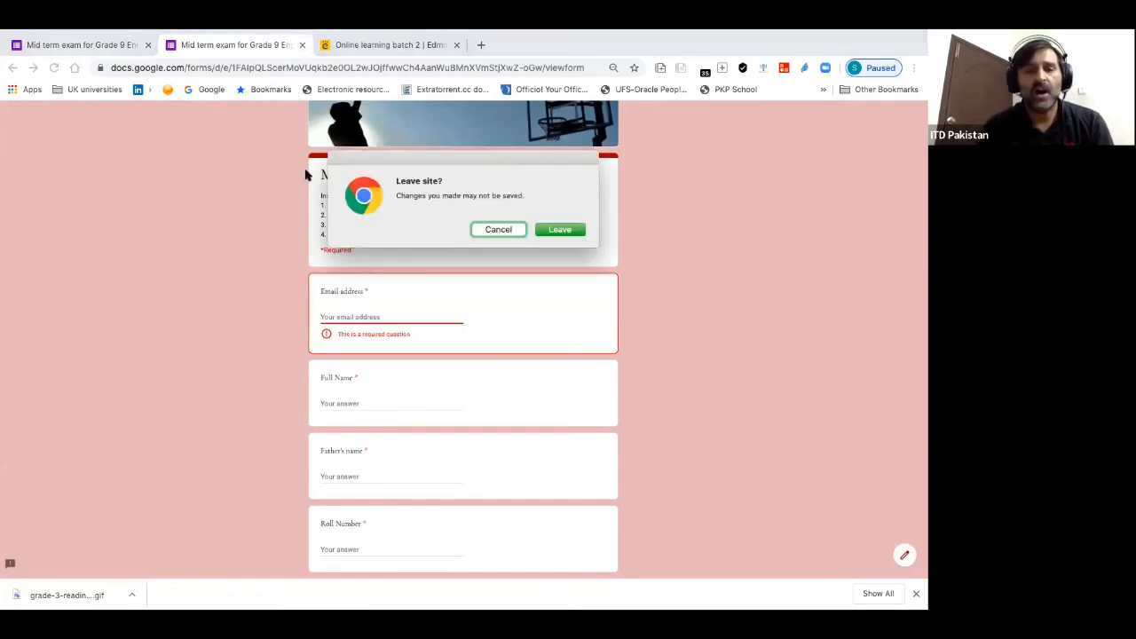
{"action": "left_click", "coordinate": [561, 229]}
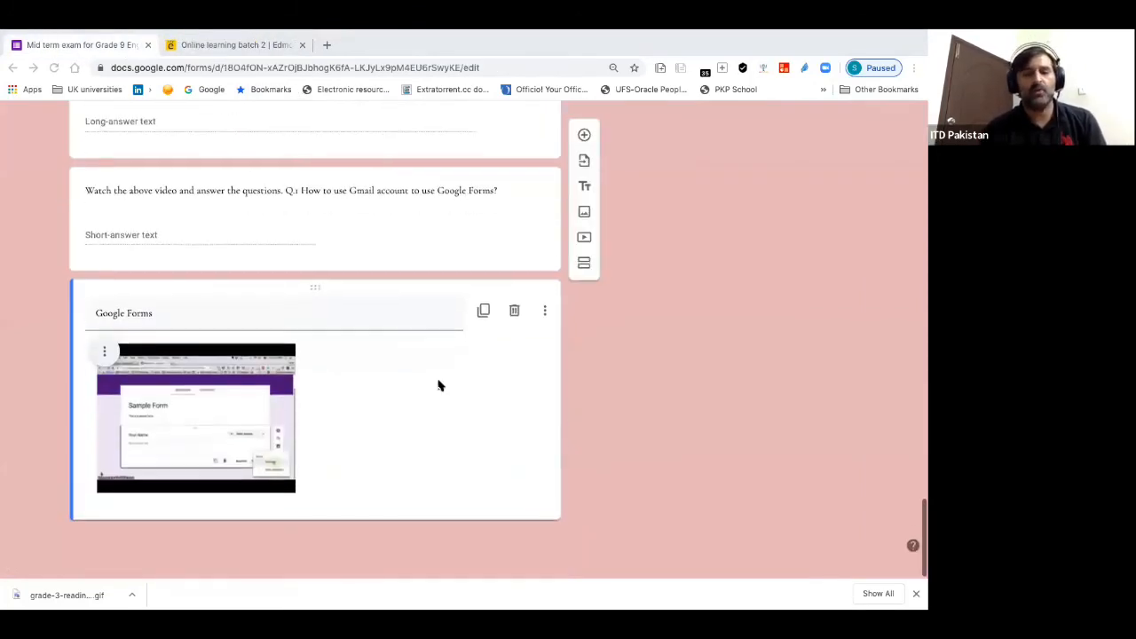
Generate a shortened link for sharing the Mid term exam form and copy it
{"action": "scroll", "coordinate": [636, 218], "scroll_direction": "up", "scroll_amount": 10}
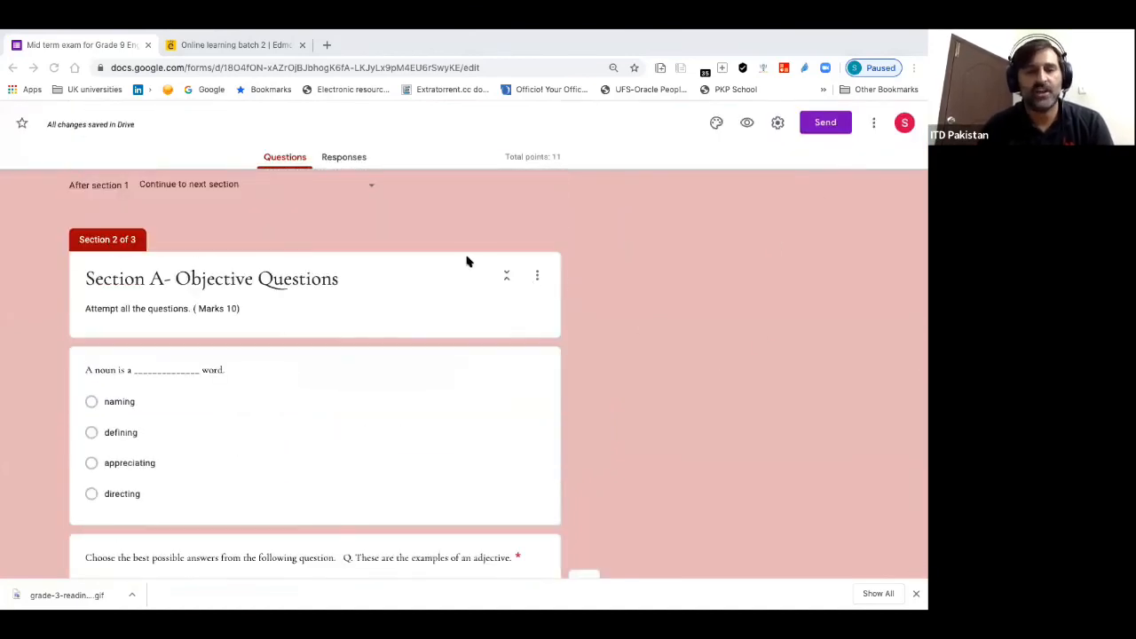
{"action": "scroll", "coordinate": [468, 261], "scroll_direction": "up", "scroll_amount": 5}
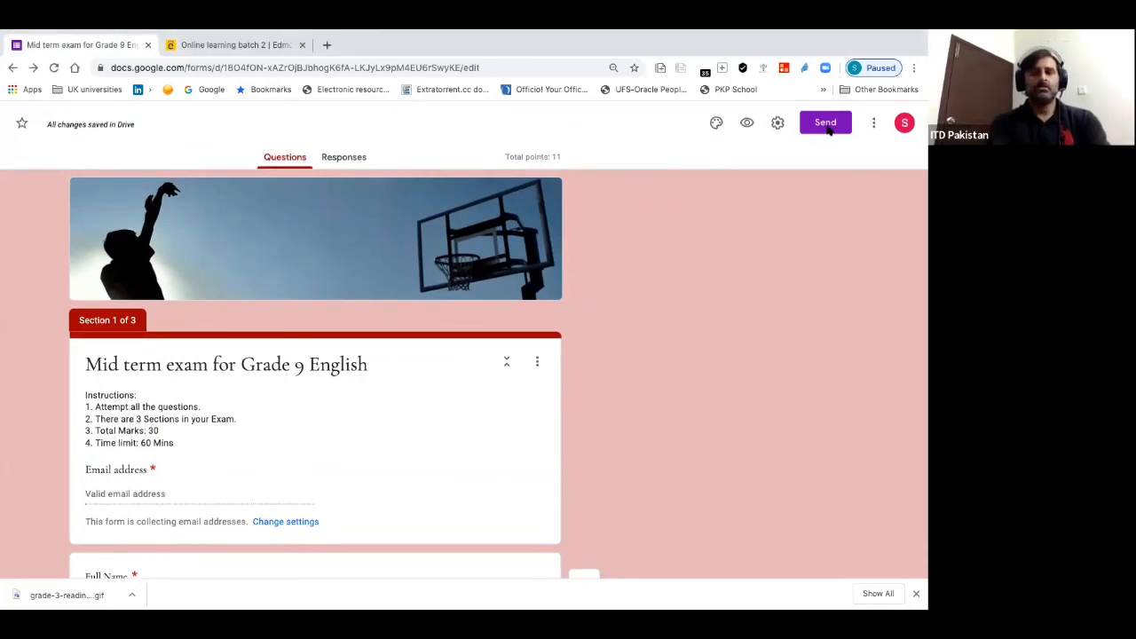
{"action": "left_click", "coordinate": [826, 124]}
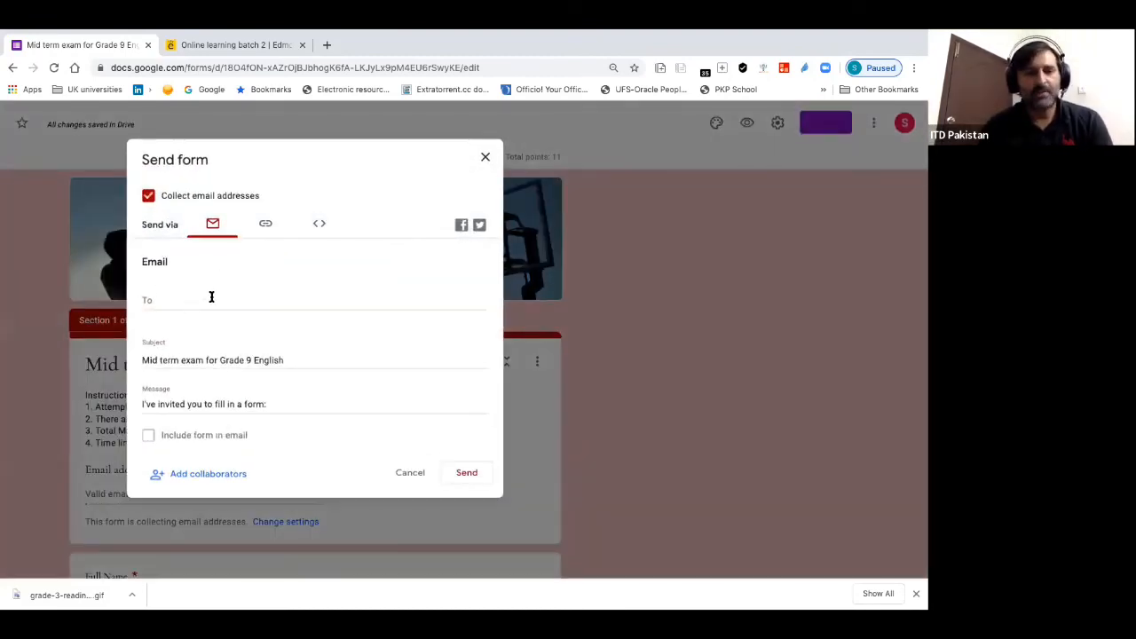
{"action": "left_click", "coordinate": [267, 225]}
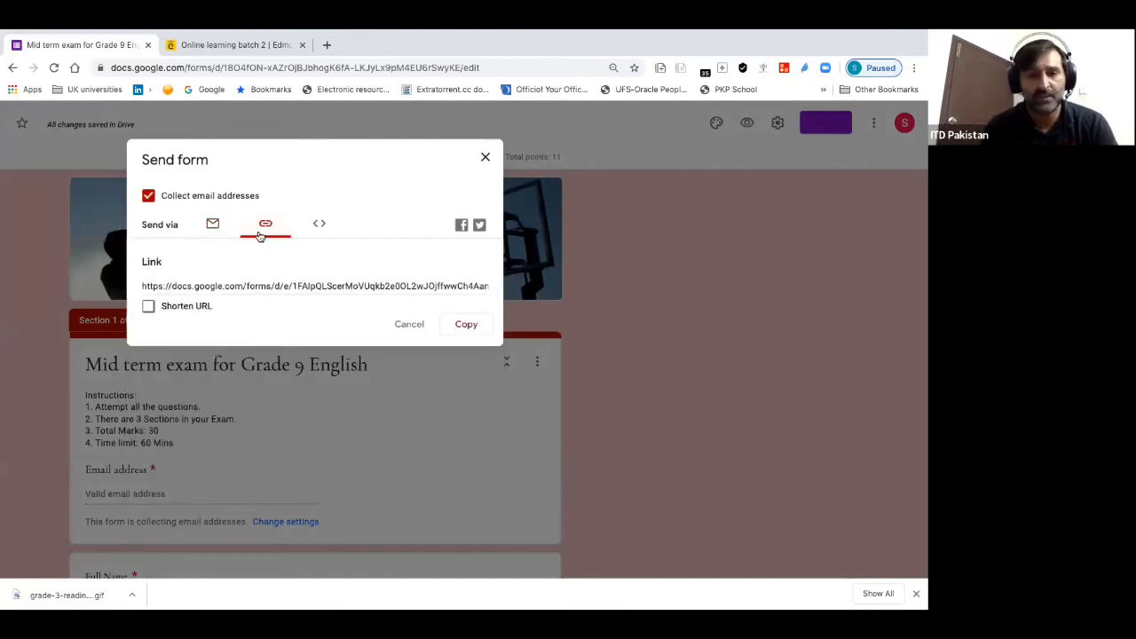
{"action": "left_click", "coordinate": [149, 307]}
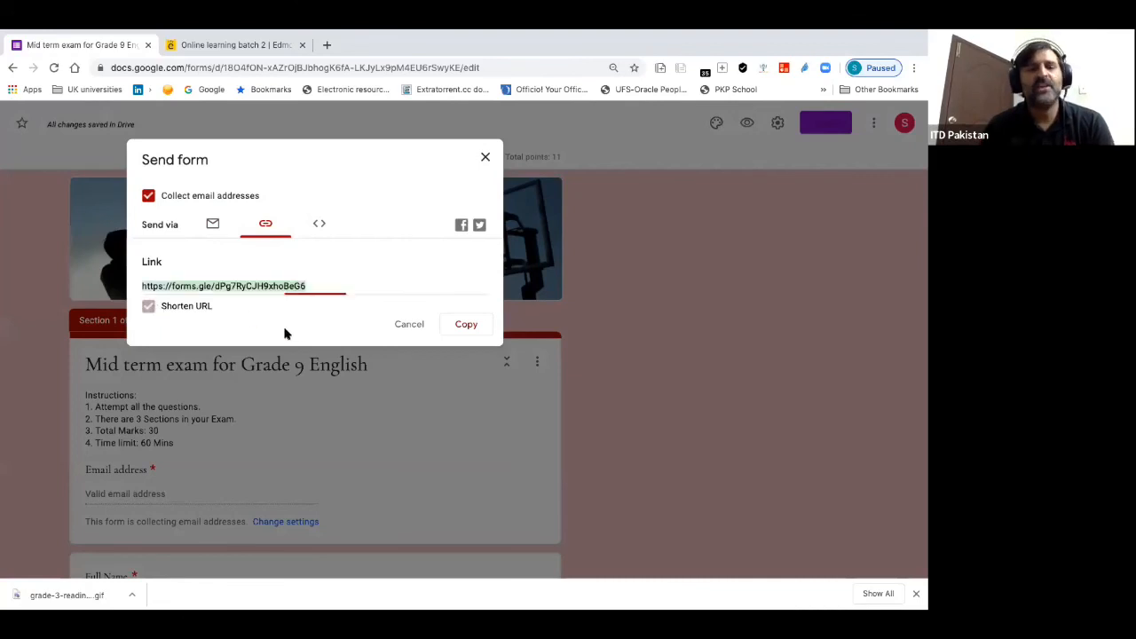
{"action": "left_click", "coordinate": [464, 325]}
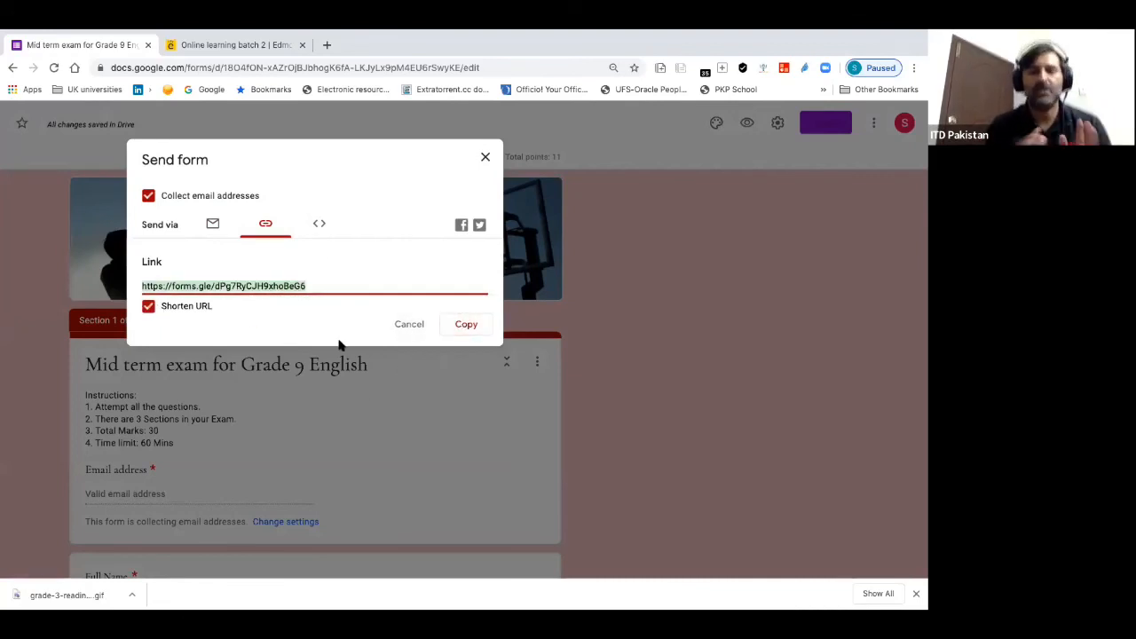
Switch to Edmodo and create an assignment titled "Mid Term Exam" in the Online learning class
{"action": "left_click", "coordinate": [221, 46]}
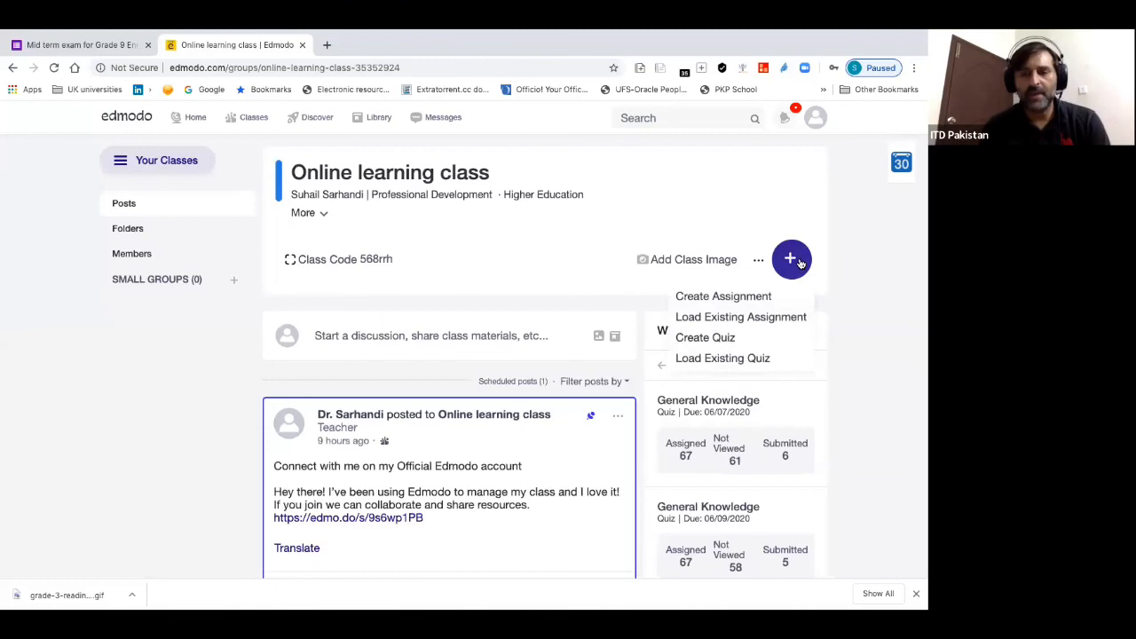
{"action": "left_click", "coordinate": [724, 297]}
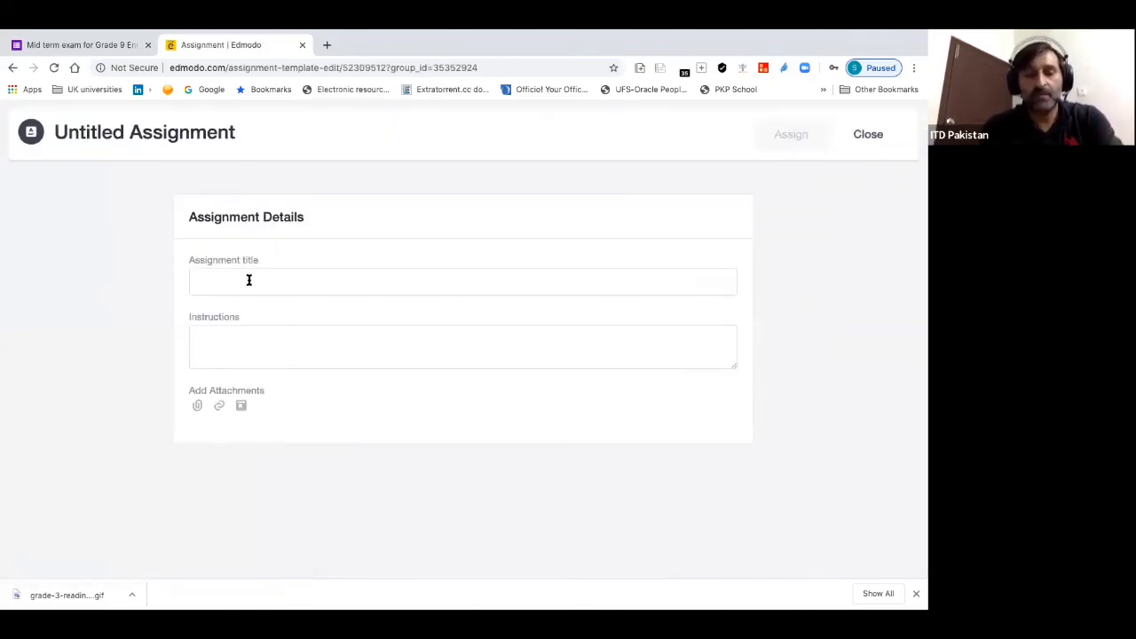
{"action": "left_click", "coordinate": [249, 279]}
{"action": "type", "text": "Mid"}
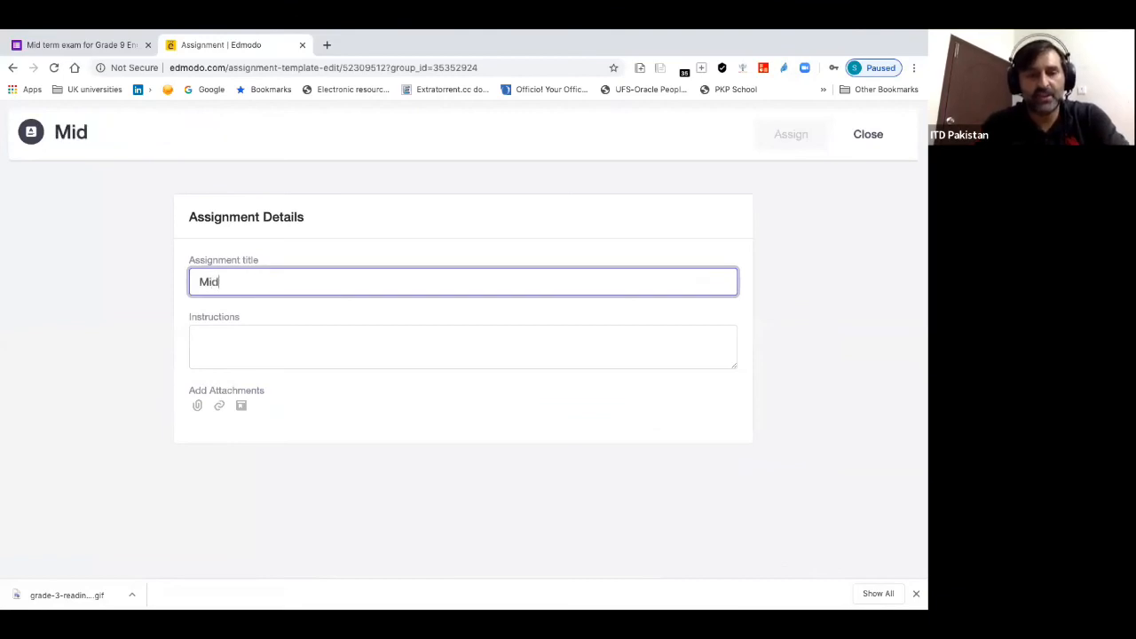
{"action": "type", "text": " Term Exam"}
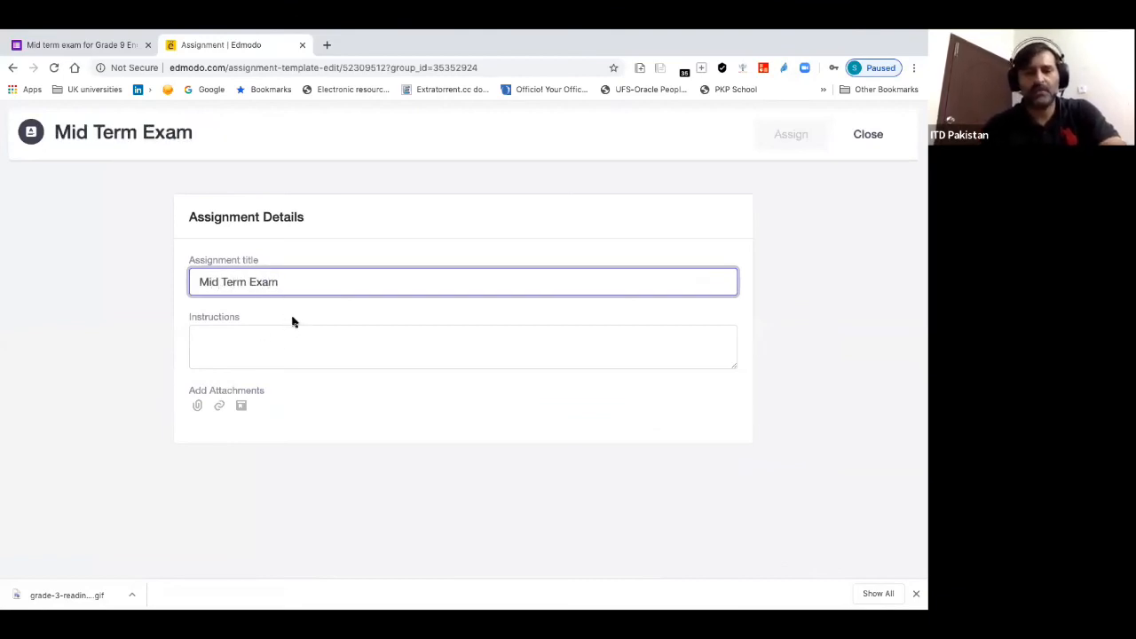
Enter the assignment instructions "Please visit the attached link and do your exam."
{"action": "left_click", "coordinate": [274, 341]}
{"action": "type", "text": "Pleas"}
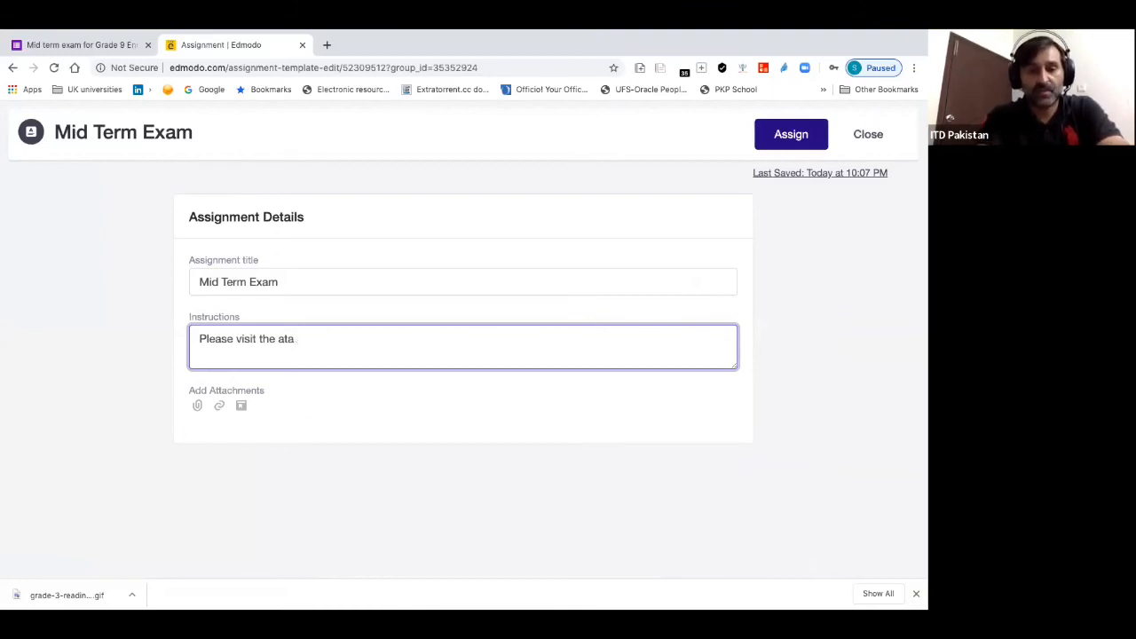
{"action": "type", "text": "e visit the attached link and do y"}
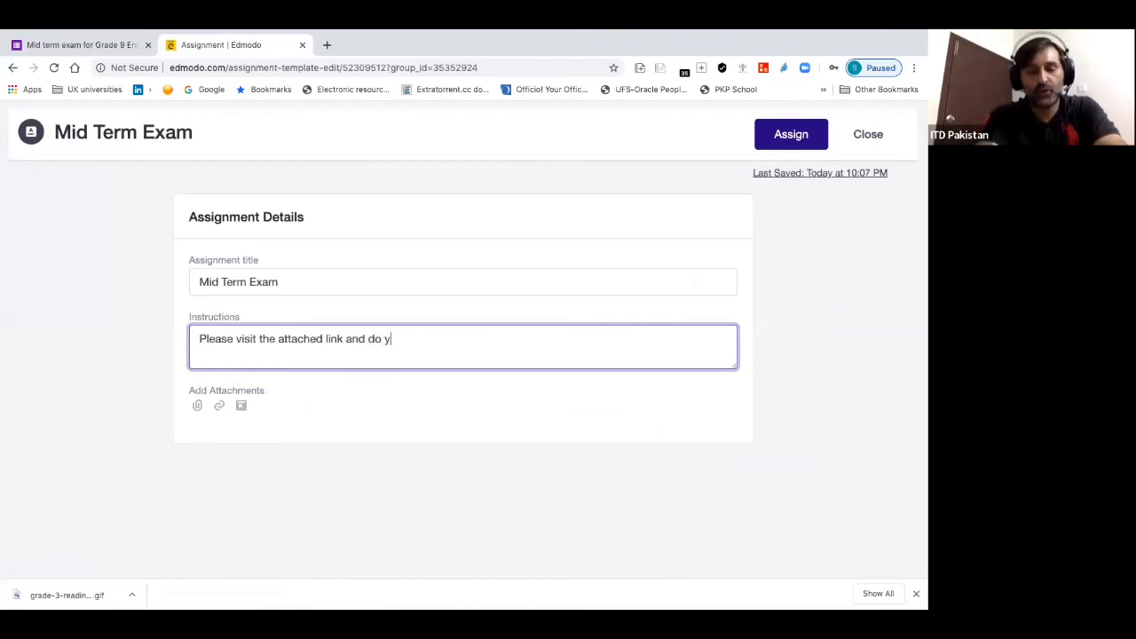
{"action": "type", "text": "our exam."}
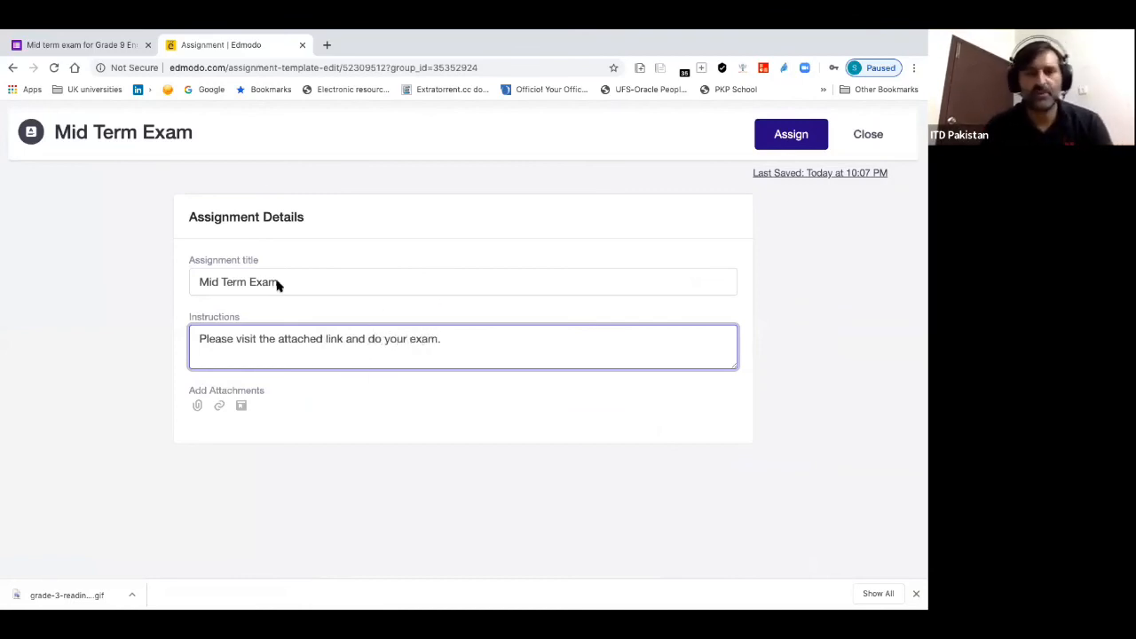
Copy the form's shortened link again and attach it to the Edmodo assignment with its original title, "Mid term exam for Grade 9 English"
{"action": "left_click", "coordinate": [119, 44]}
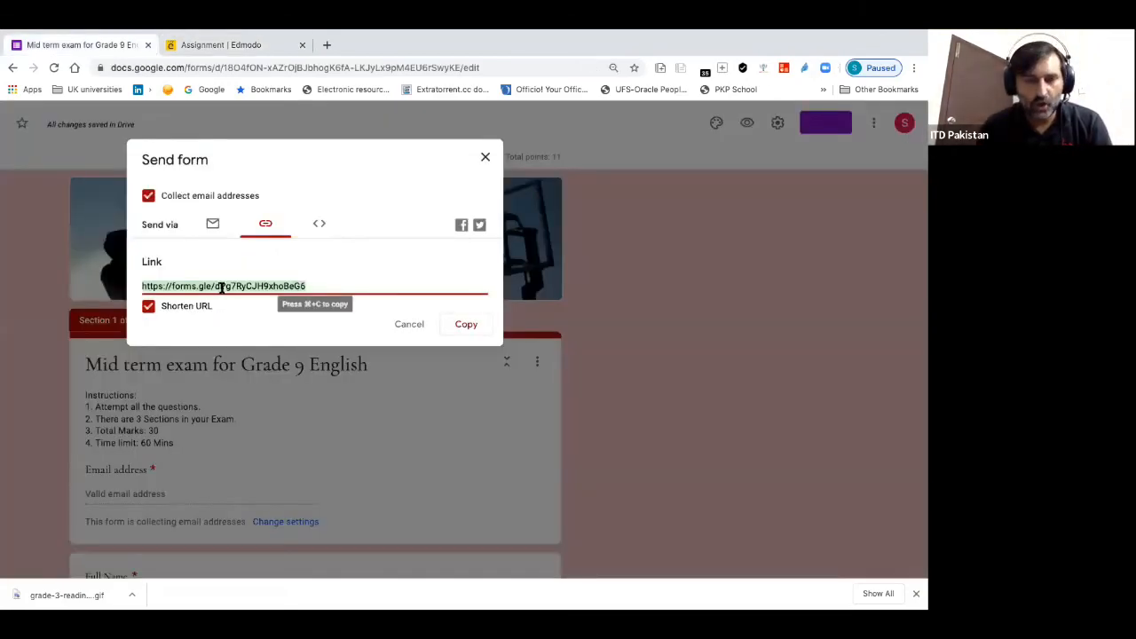
{"action": "left_click", "coordinate": [457, 326]}
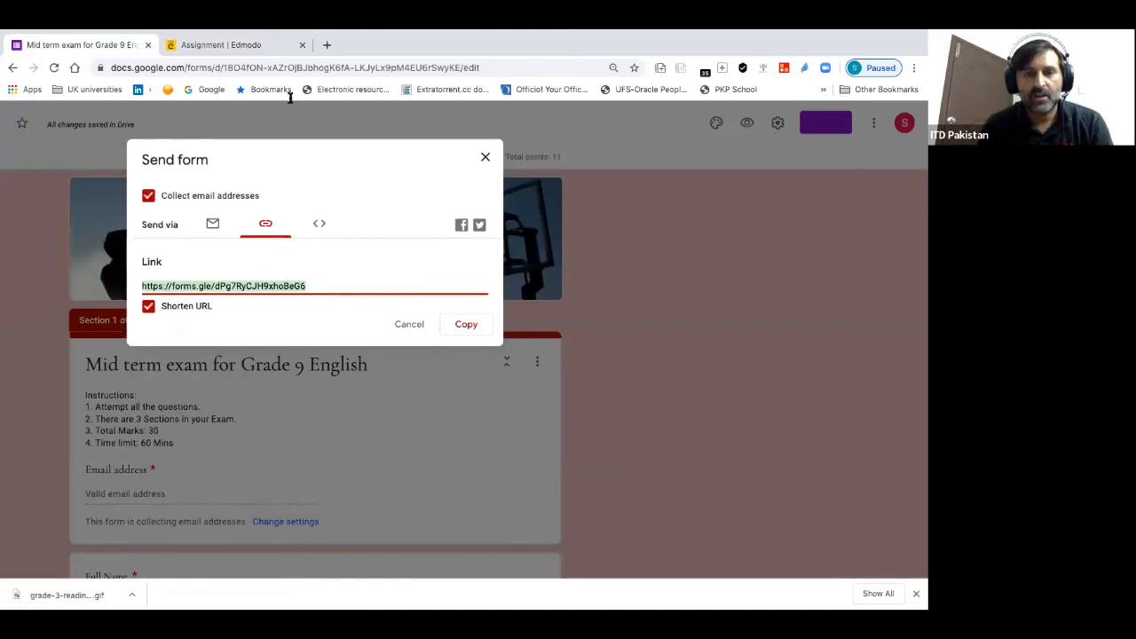
{"action": "left_click", "coordinate": [258, 46]}
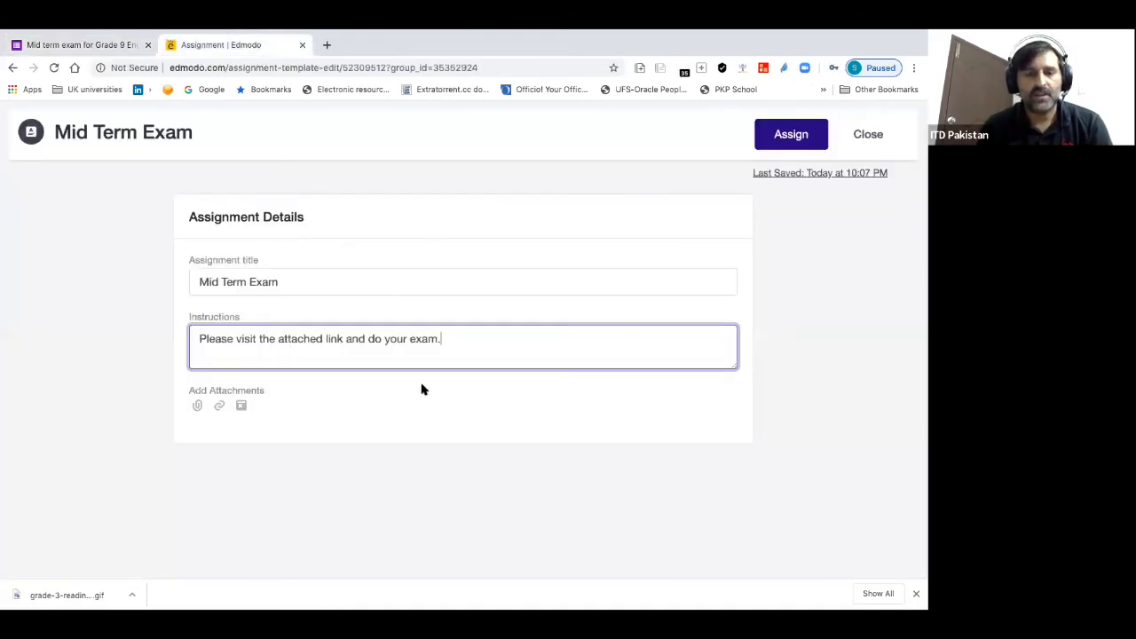
{"action": "left_click", "coordinate": [218, 406]}
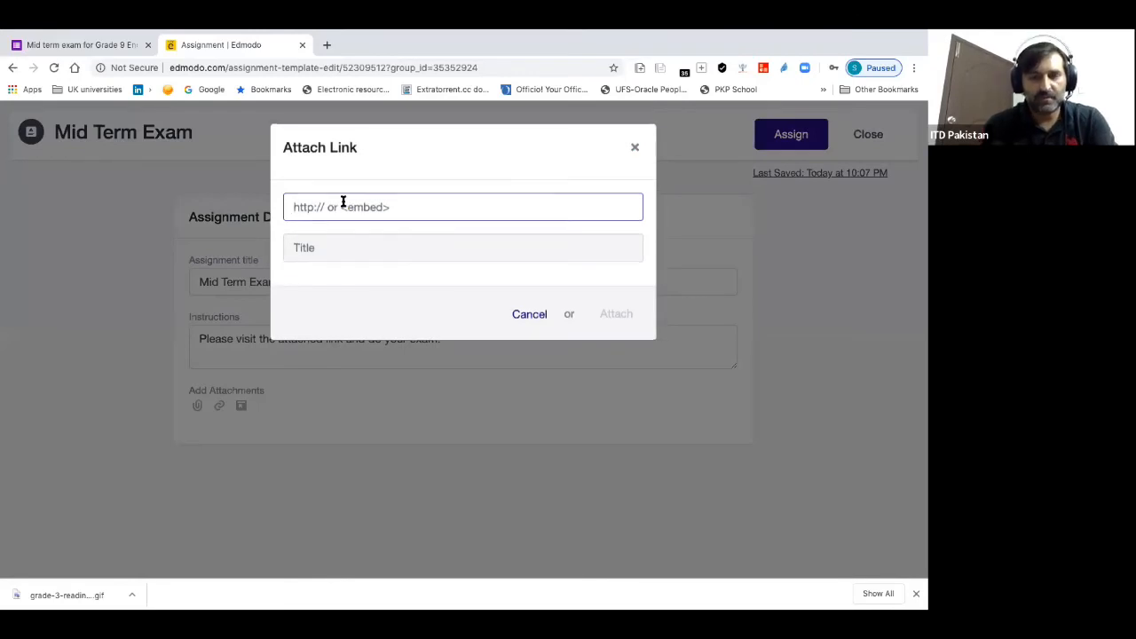
{"action": "key", "text": "ctrl+v"}
{"action": "left_click", "coordinate": [304, 245]}
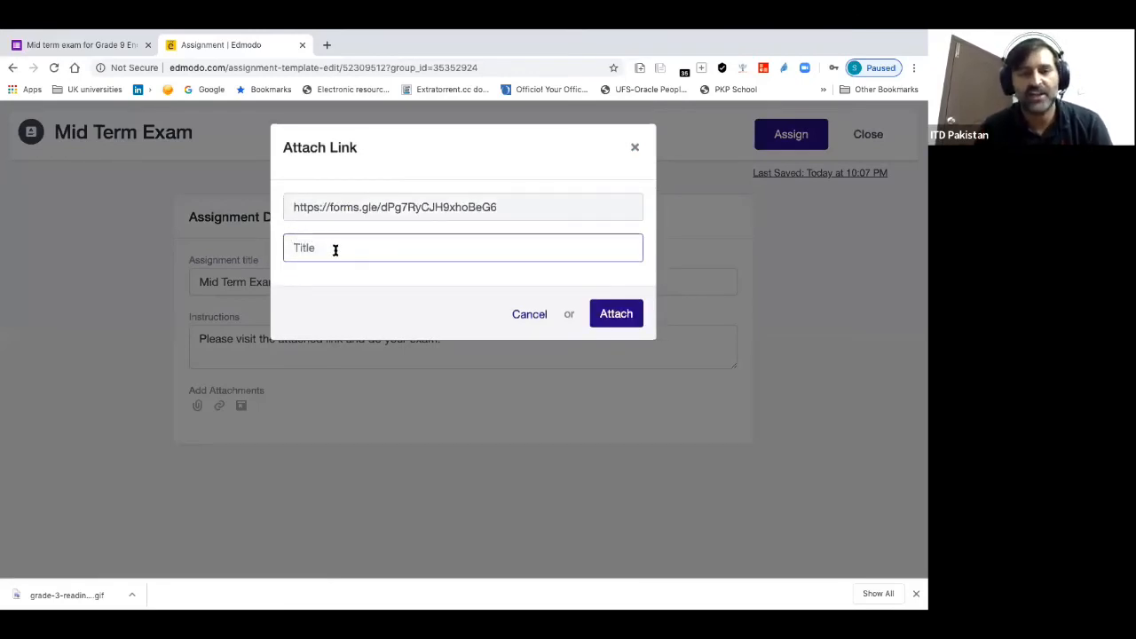
{"action": "type", "text": "Goo"}
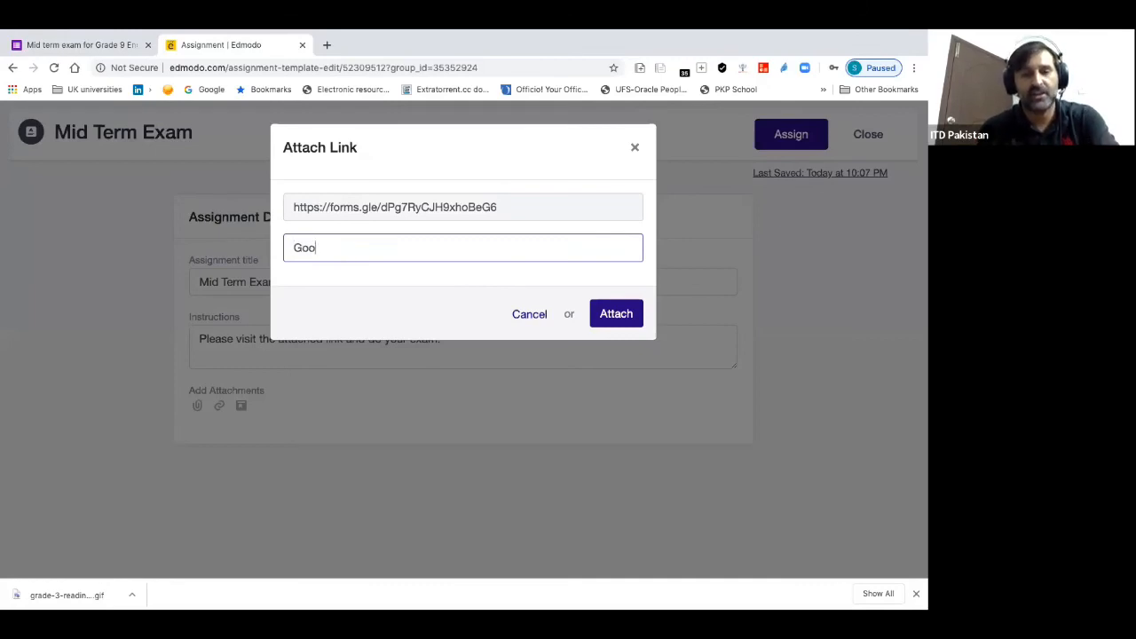
{"action": "type", "text": "Grade"}
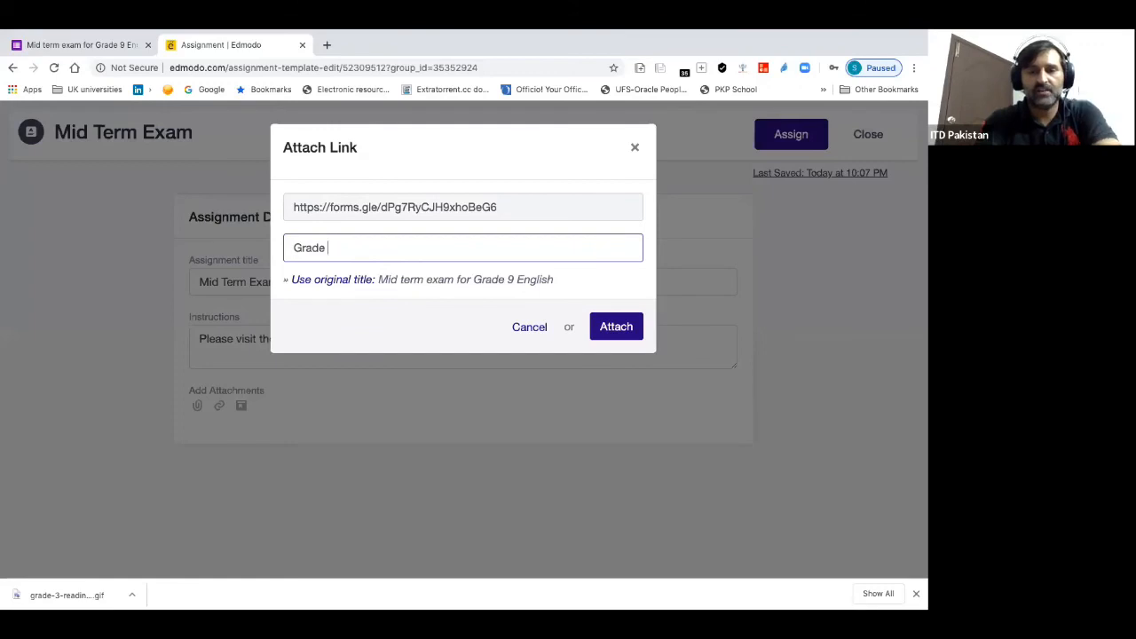
{"action": "left_click", "coordinate": [336, 282]}
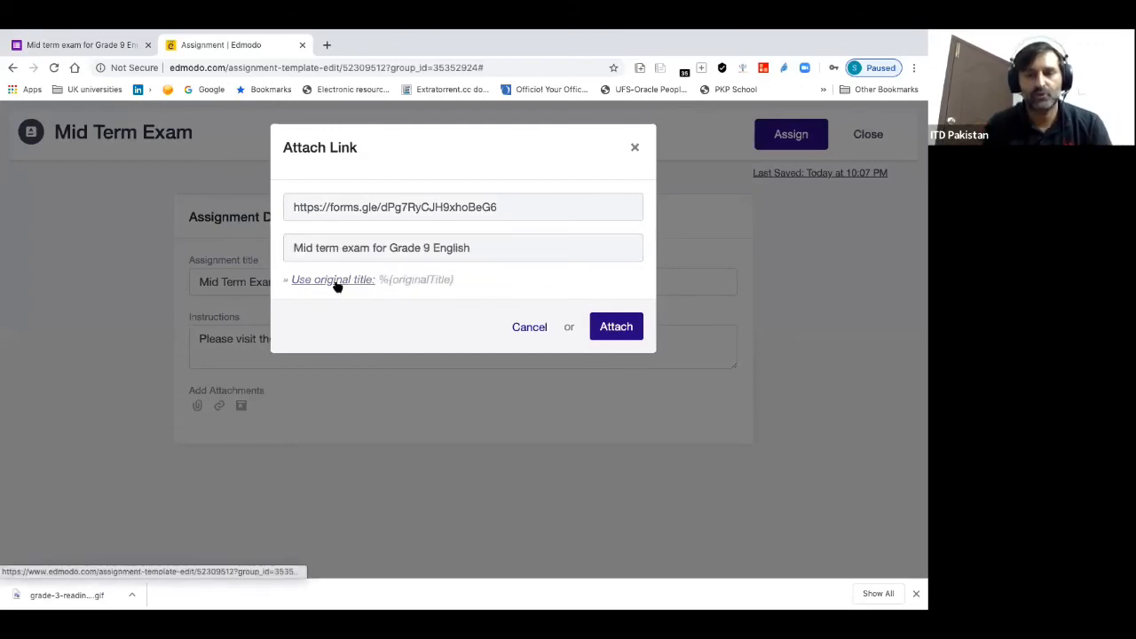
{"action": "left_click", "coordinate": [619, 314]}
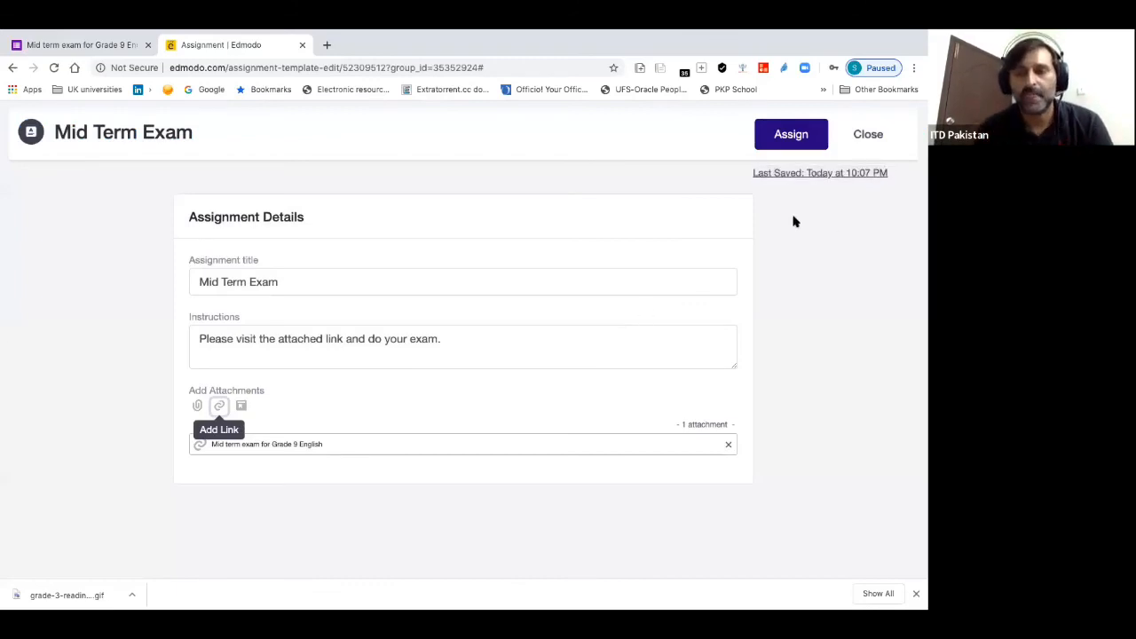
Set the assignment's due date to 06/07/2020 with the hour at 9 PM, and lock it after the due date
{"action": "left_click", "coordinate": [781, 135]}
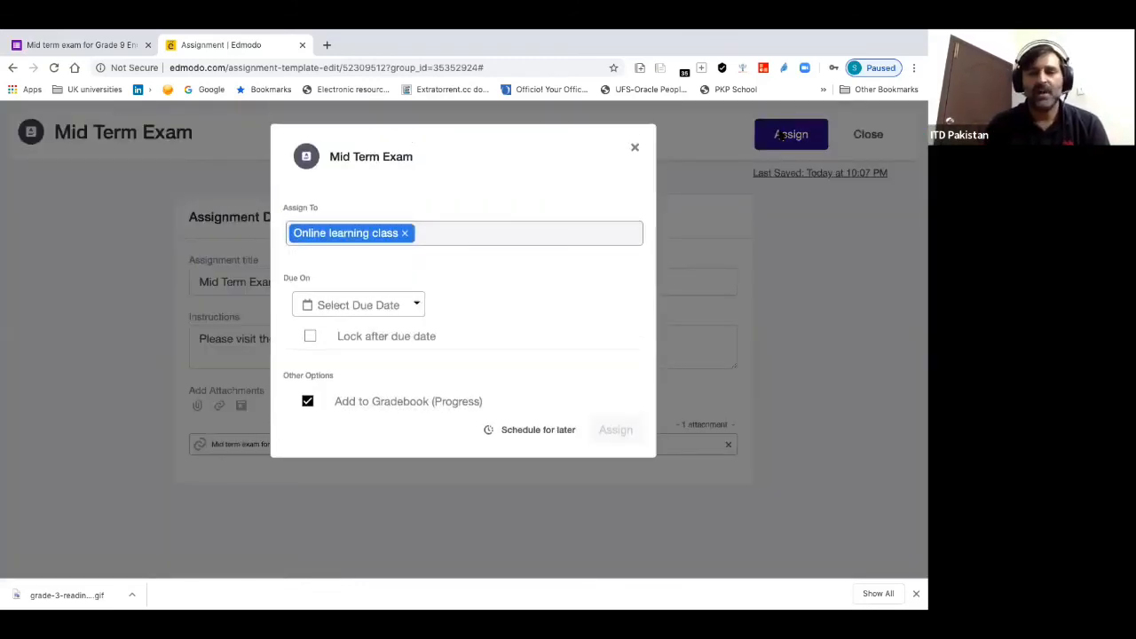
{"action": "left_click", "coordinate": [397, 310]}
{"action": "left_click", "coordinate": [310, 426]}
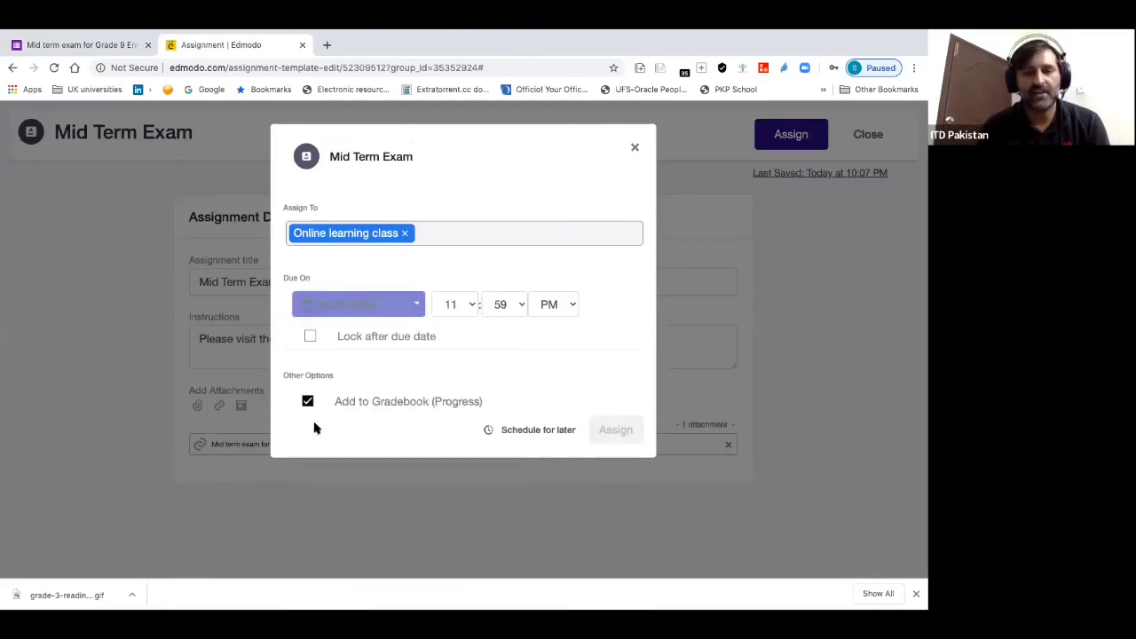
{"action": "left_click", "coordinate": [471, 308]}
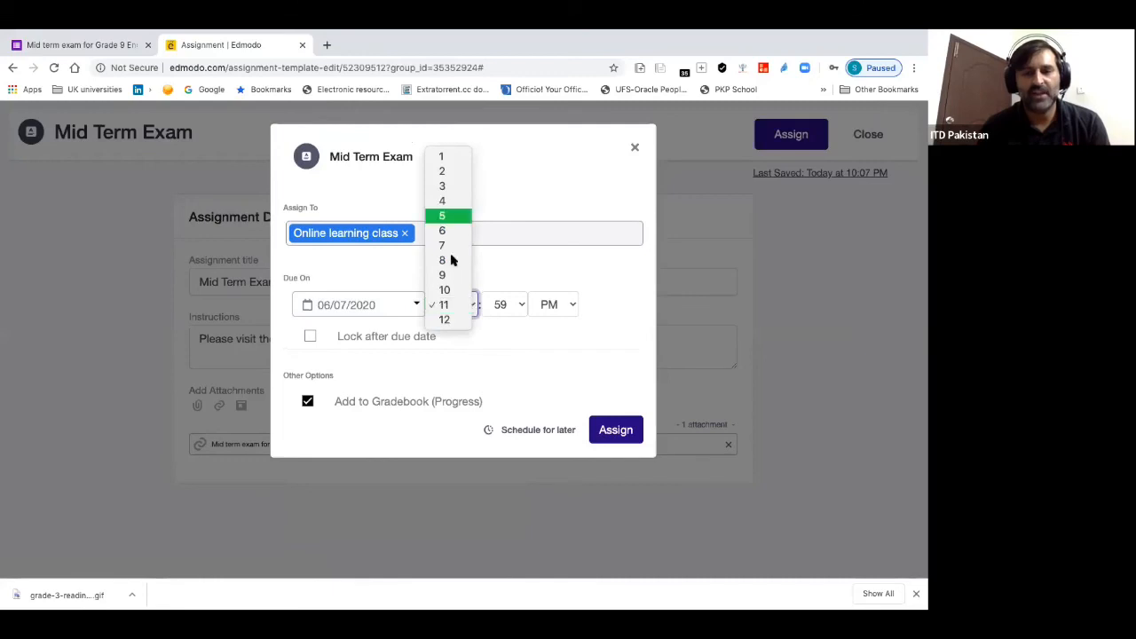
{"action": "left_click", "coordinate": [446, 277]}
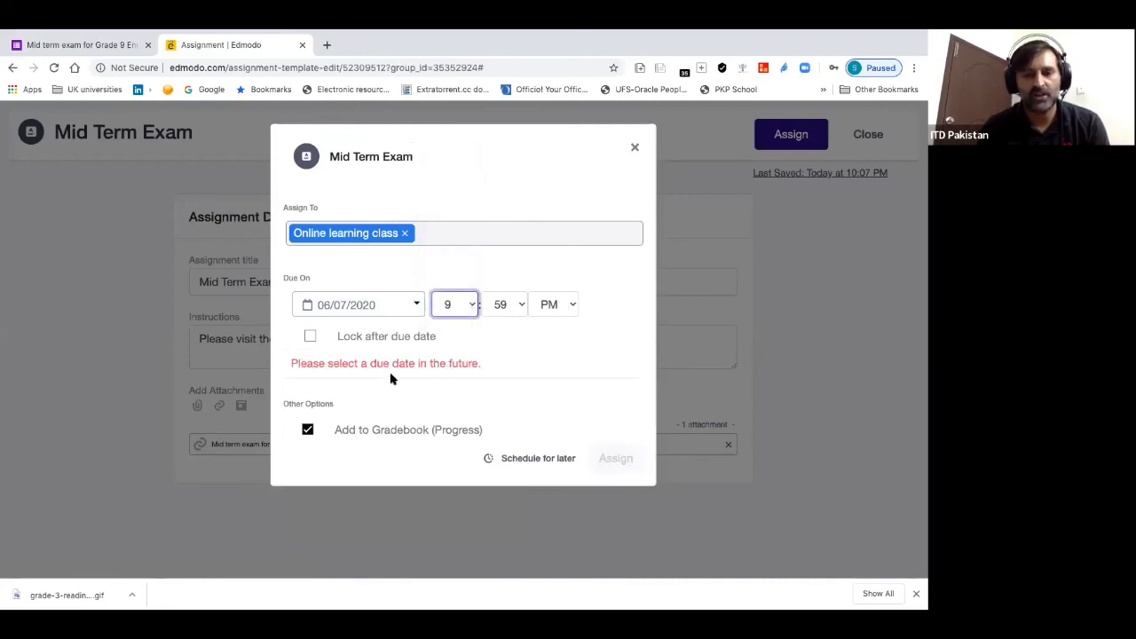
{"action": "left_click", "coordinate": [309, 336]}
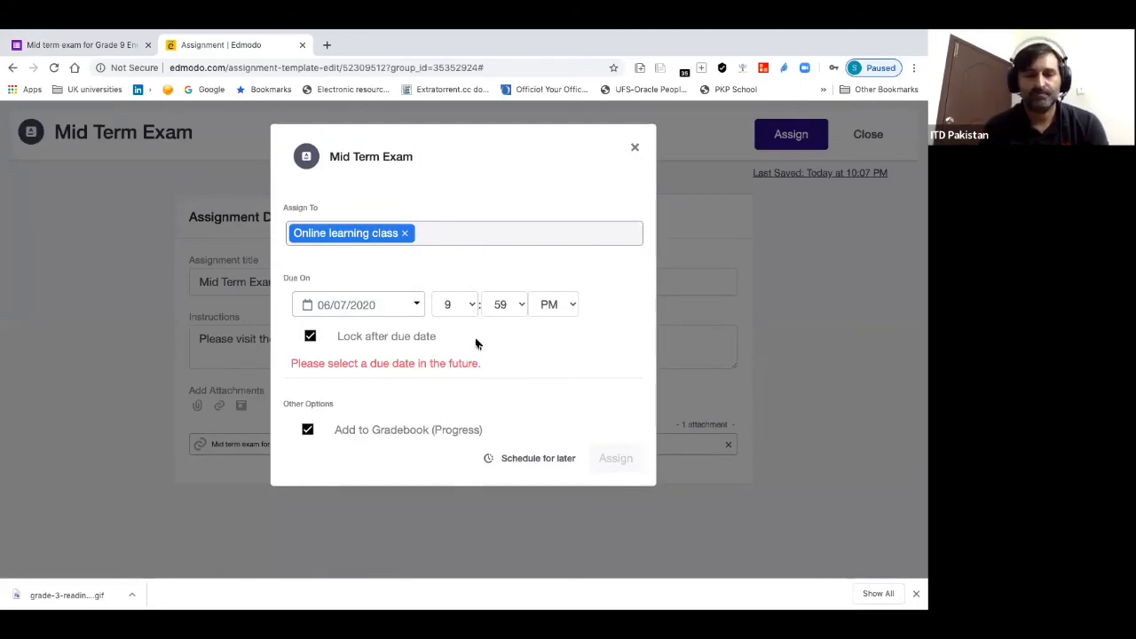
Change the due date to 06/08/2020 and assign Mid Term Exam to the Online learning class
{"action": "left_click", "coordinate": [419, 305]}
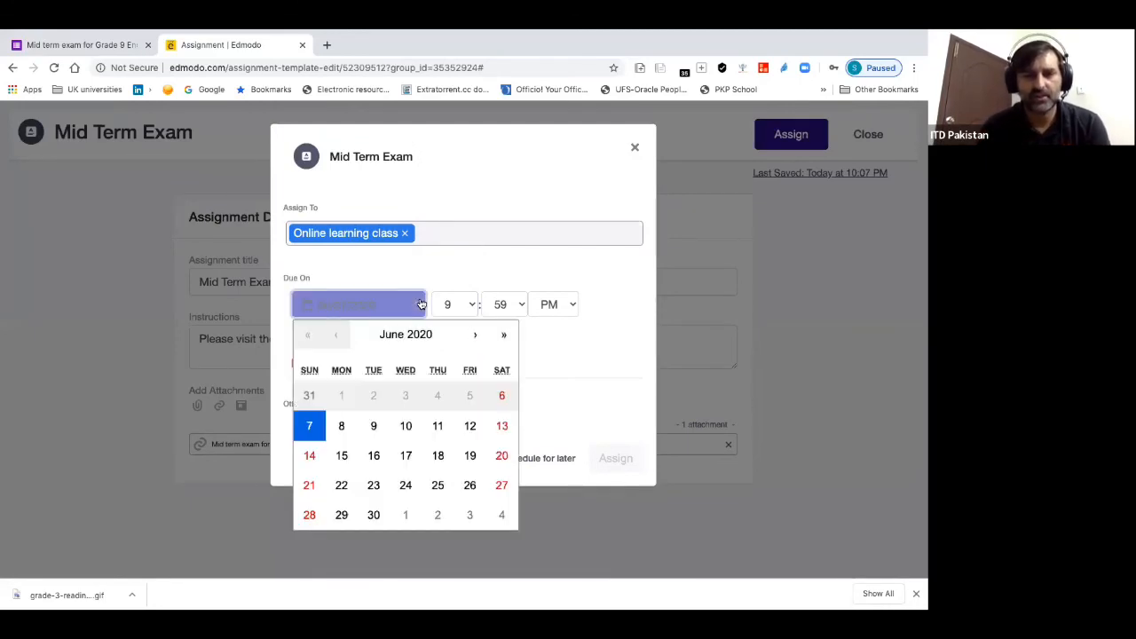
{"action": "left_click", "coordinate": [342, 426]}
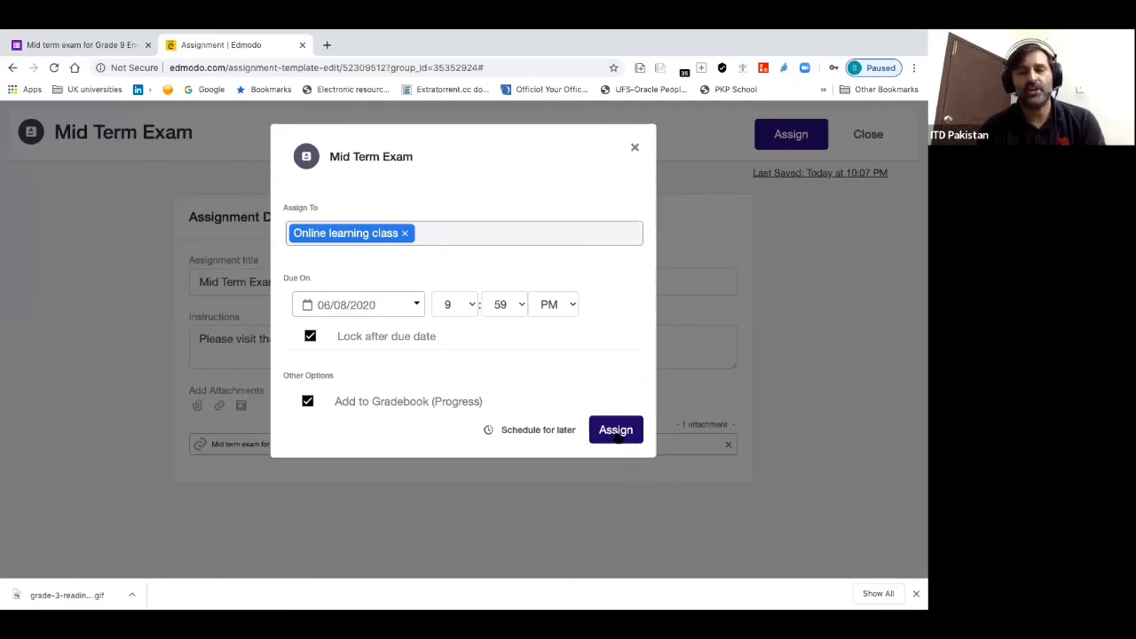
{"action": "left_click", "coordinate": [617, 432]}
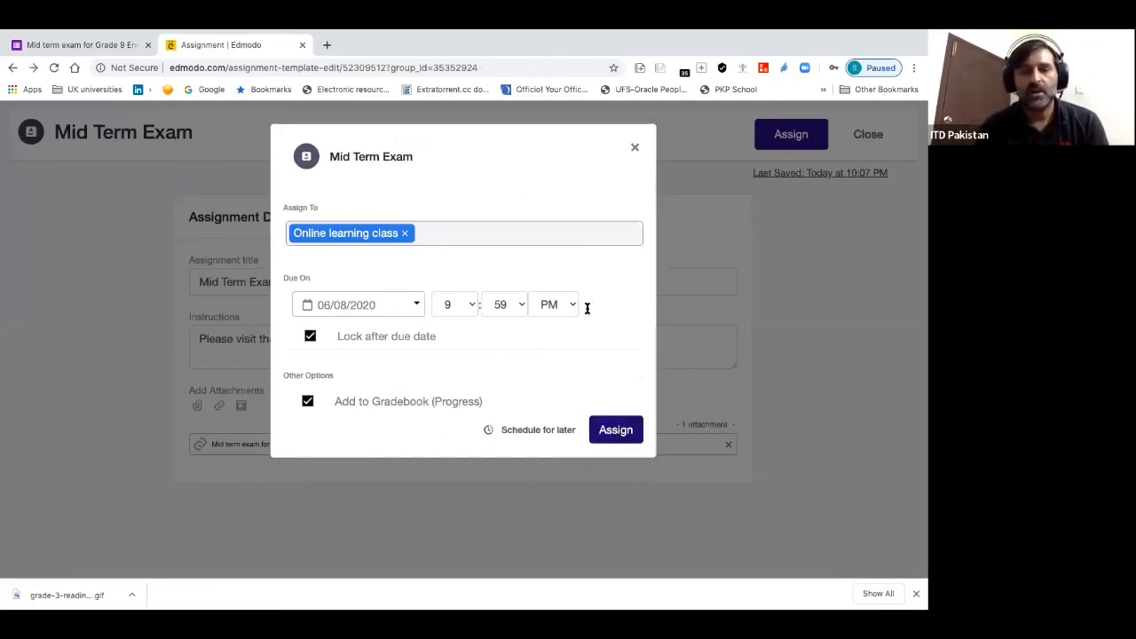
{"action": "left_click", "coordinate": [617, 430]}
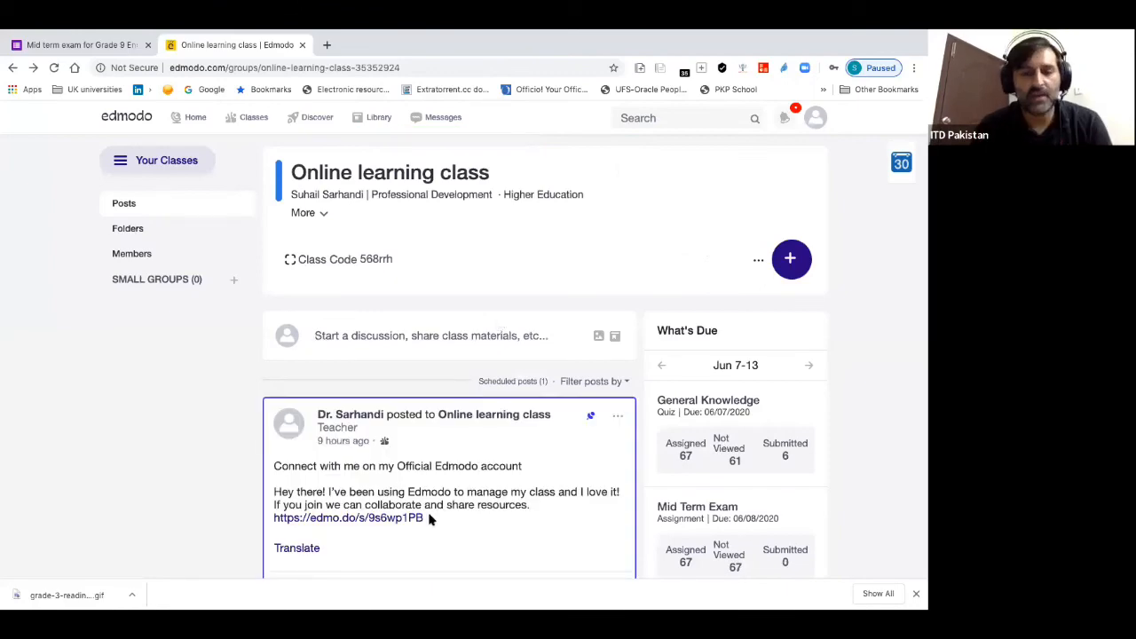
Pin the newest Mid Term Exam assignment post in the Online learning class feed
{"action": "scroll", "coordinate": [432, 517], "scroll_direction": "down", "scroll_amount": 10}
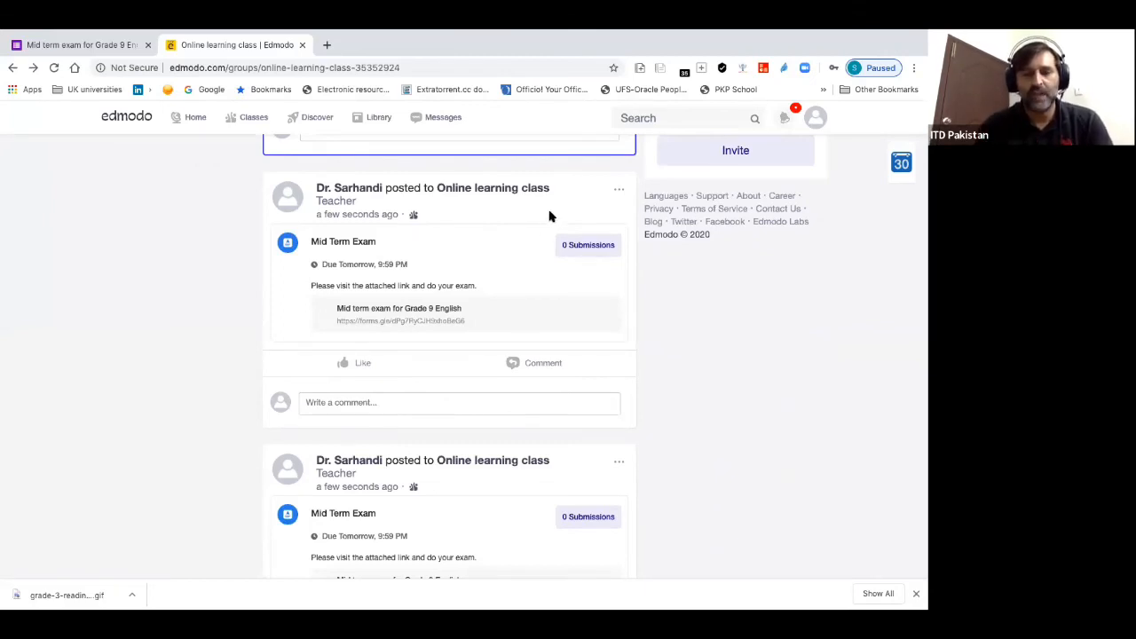
{"action": "left_click", "coordinate": [621, 194]}
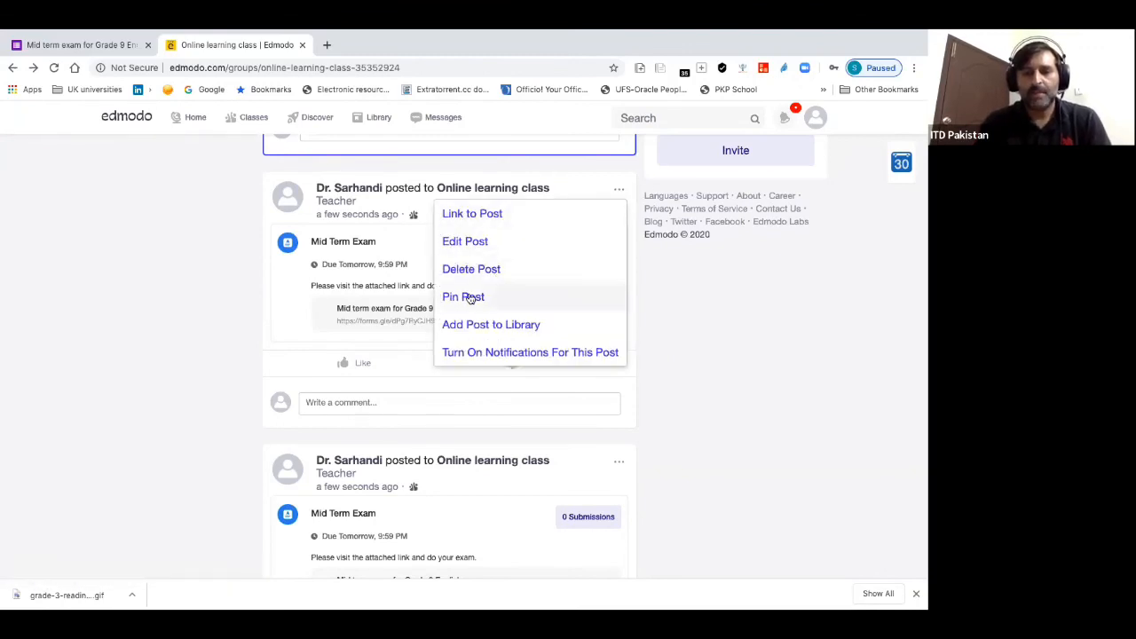
{"action": "left_click", "coordinate": [471, 298]}
{"action": "scroll", "coordinate": [382, 319], "scroll_direction": "up", "scroll_amount": 3}
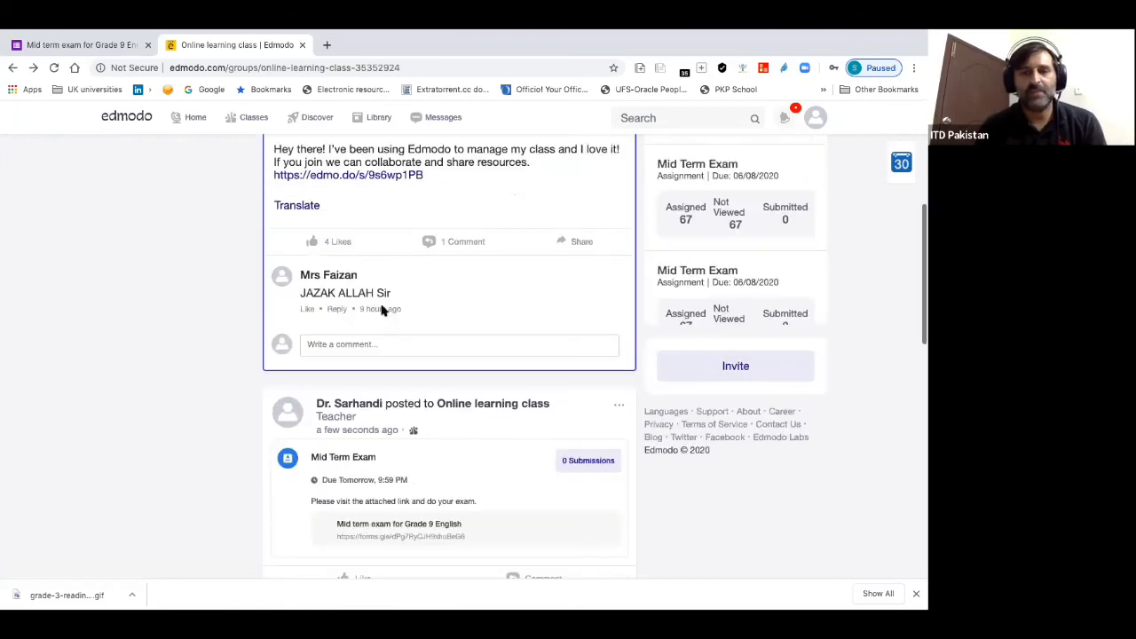
{"action": "scroll", "coordinate": [394, 405], "scroll_direction": "down", "scroll_amount": 2}
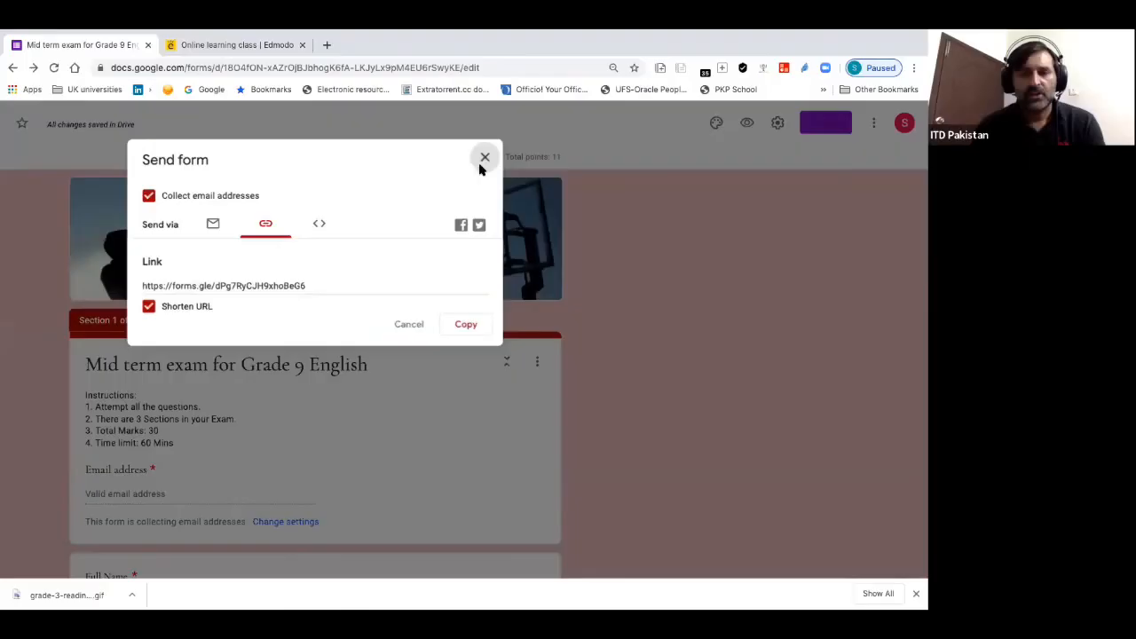
Close the send dialog and examine the form's response summary, including insights, frequently missed questions, scores and the charts for each question
{"action": "left_click", "coordinate": [482, 158]}
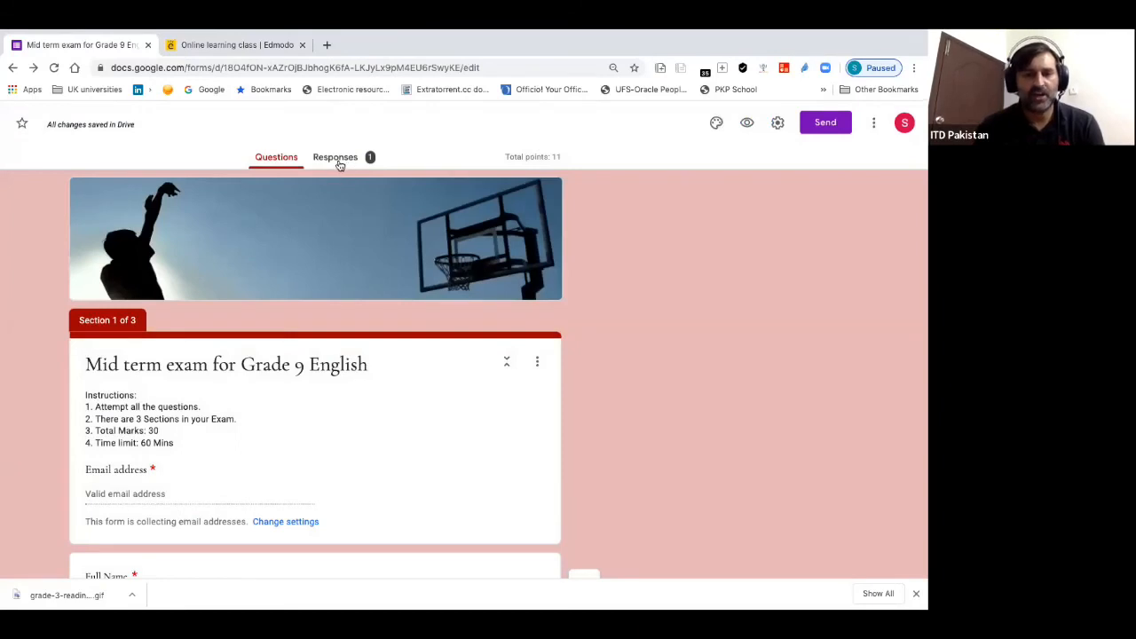
{"action": "left_click", "coordinate": [341, 163]}
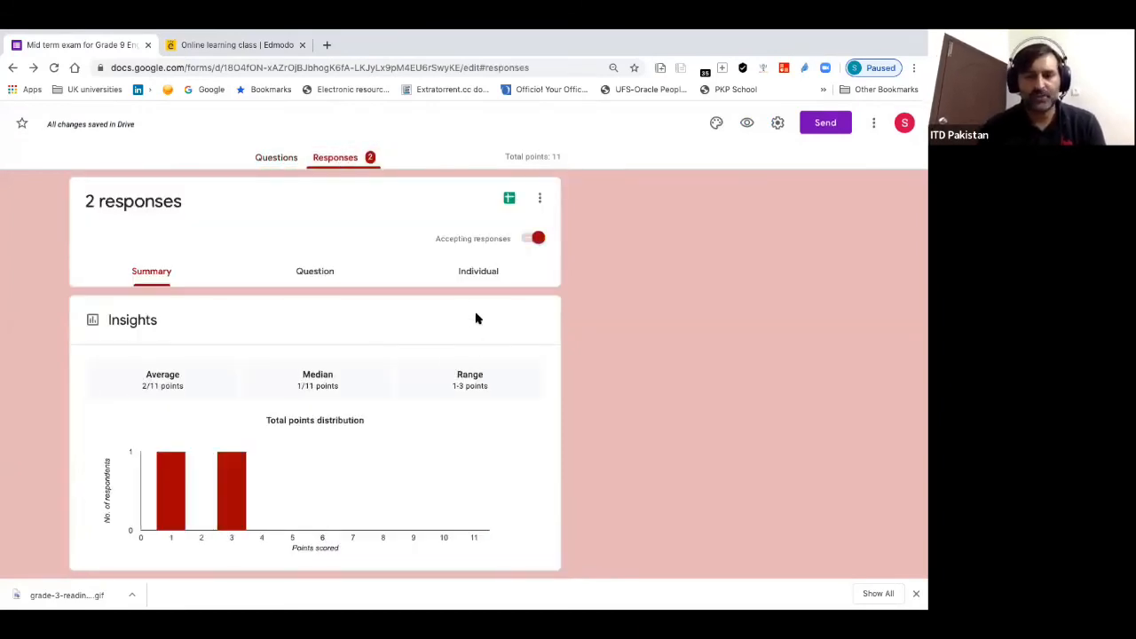
{"action": "scroll", "coordinate": [390, 462], "scroll_direction": "down", "scroll_amount": 1}
{"action": "scroll", "coordinate": [390, 462], "scroll_direction": "down", "scroll_amount": 5}
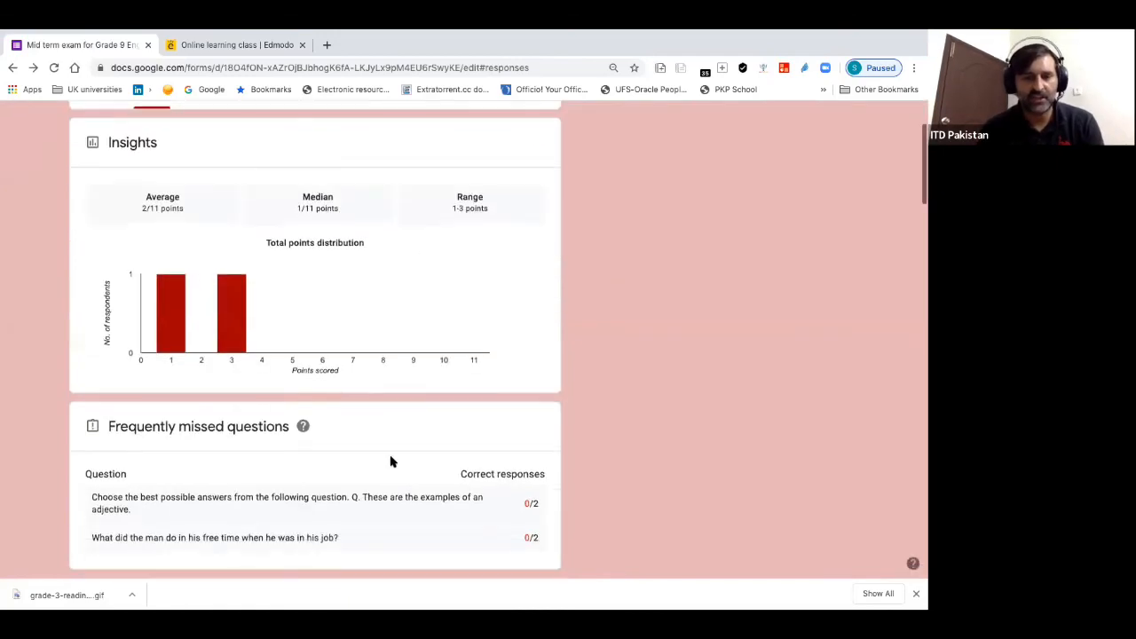
{"action": "scroll", "coordinate": [391, 461], "scroll_direction": "down", "scroll_amount": 2}
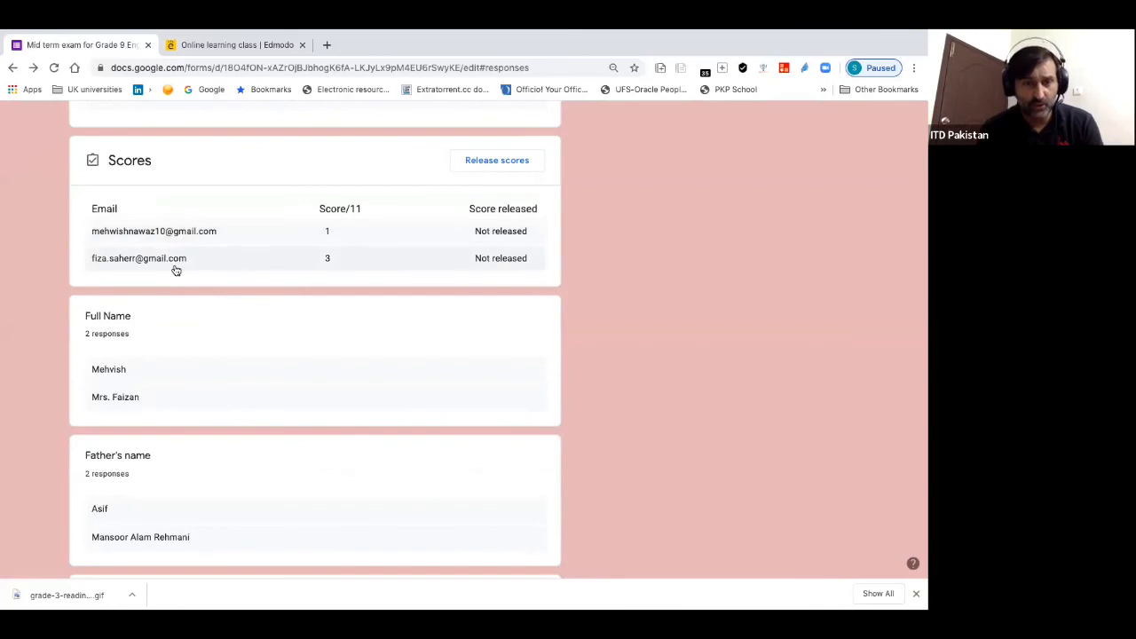
{"action": "scroll", "coordinate": [204, 426], "scroll_direction": "down", "scroll_amount": 1}
{"action": "scroll", "coordinate": [206, 432], "scroll_direction": "down", "scroll_amount": 8}
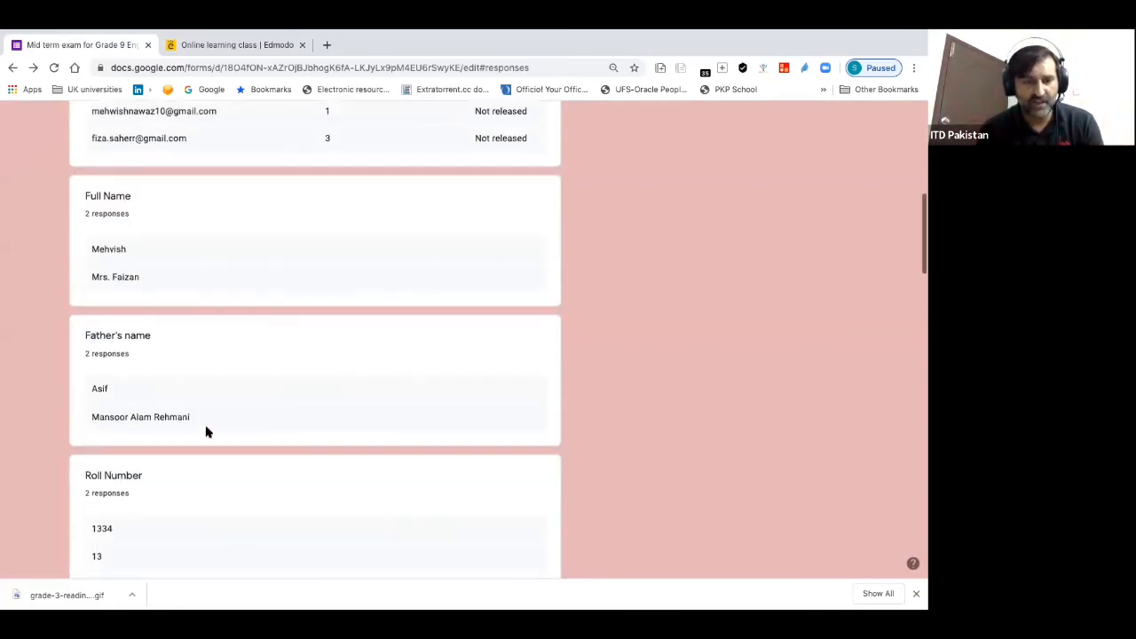
{"action": "scroll", "coordinate": [206, 432], "scroll_direction": "down", "scroll_amount": 7}
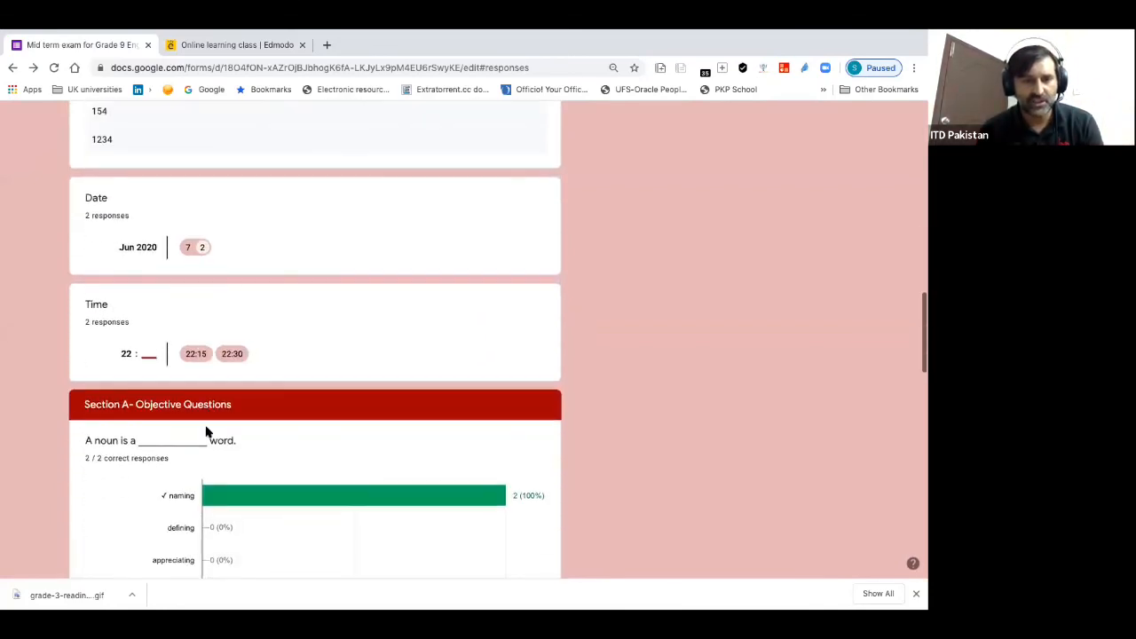
{"action": "scroll", "coordinate": [205, 432], "scroll_direction": "up", "scroll_amount": 1}
{"action": "scroll", "coordinate": [206, 433], "scroll_direction": "down", "scroll_amount": 5}
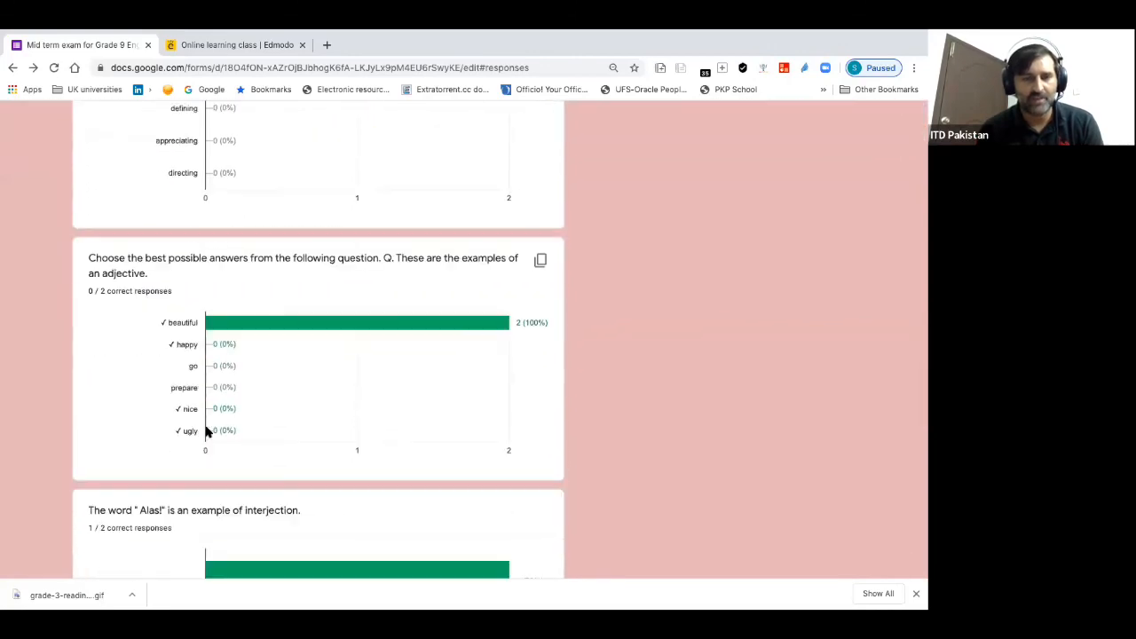
{"action": "scroll", "coordinate": [206, 432], "scroll_direction": "up", "scroll_amount": 20}
{"action": "scroll", "coordinate": [292, 337], "scroll_direction": "up", "scroll_amount": 15}
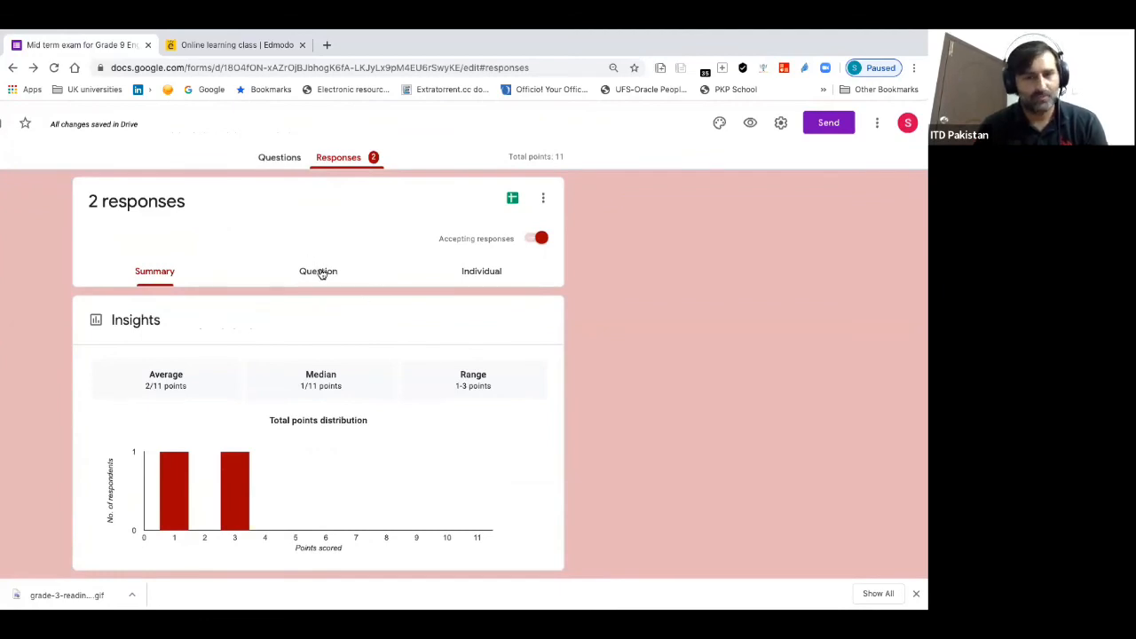
View the exam responses grouped by question, starting with the Full Name question
{"action": "left_click", "coordinate": [322, 271]}
{"action": "scroll", "coordinate": [309, 352], "scroll_direction": "down", "scroll_amount": 3}
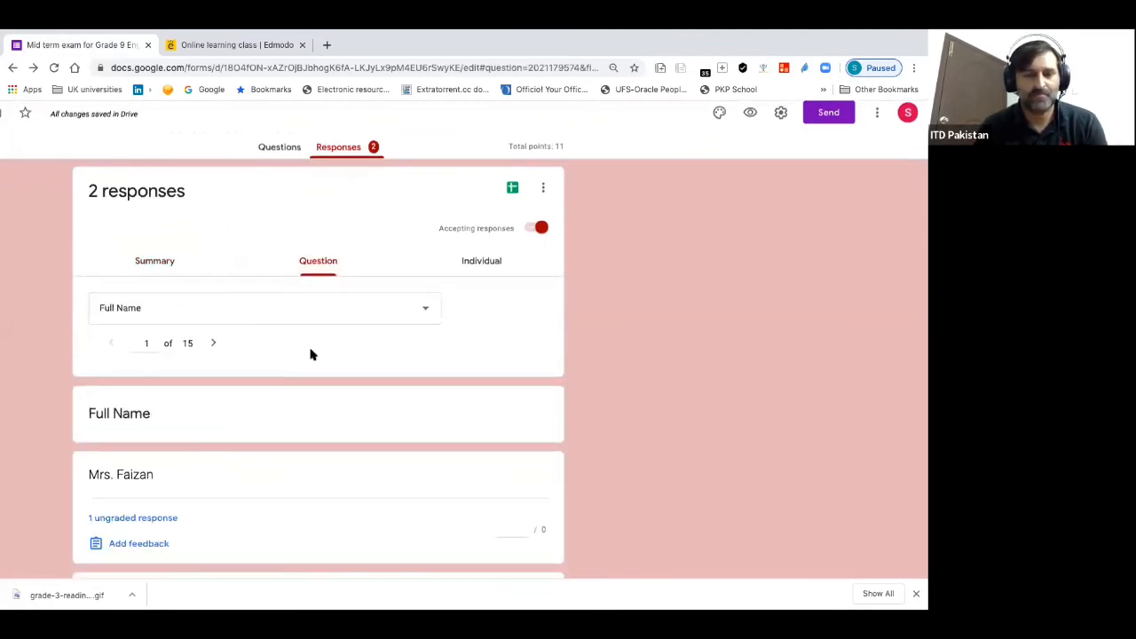
{"action": "scroll", "coordinate": [213, 246], "scroll_direction": "up", "scroll_amount": 4}
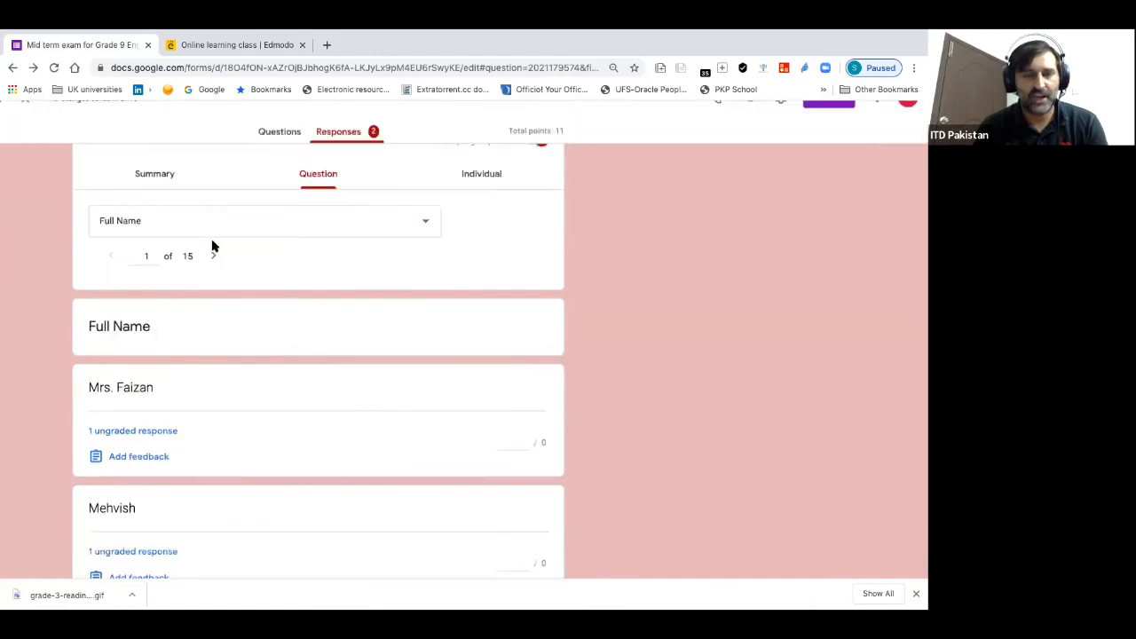
Examine the first student's individual response question by question, checking marks, correct answers and the dialog for adding individual feedback
{"action": "left_click", "coordinate": [480, 263]}
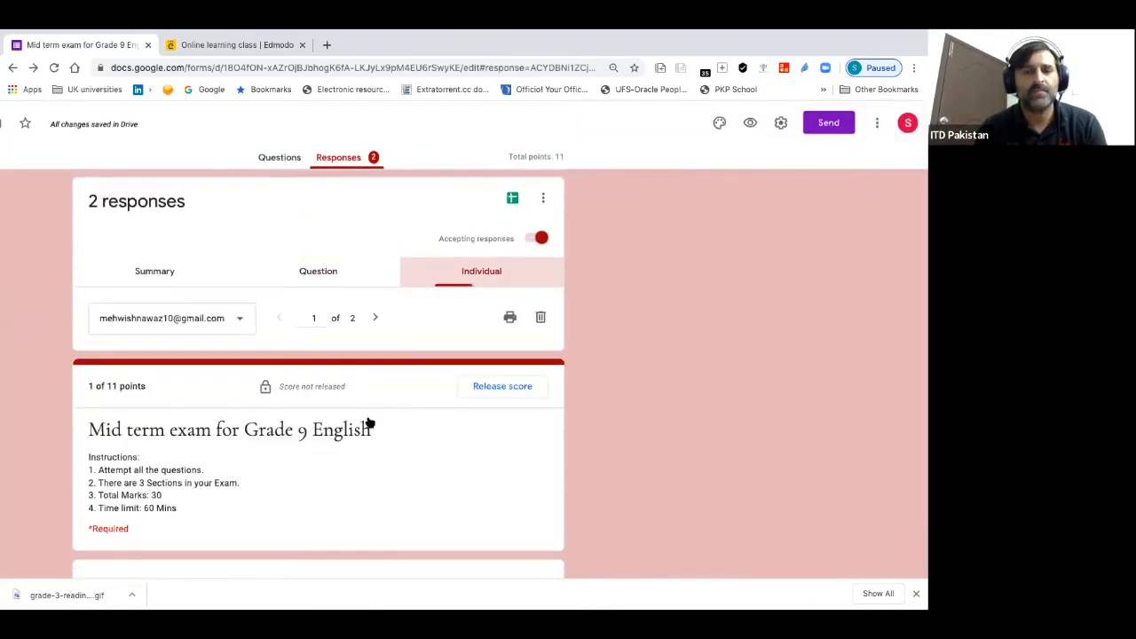
{"action": "scroll", "coordinate": [375, 473], "scroll_direction": "down", "scroll_amount": 6}
{"action": "scroll", "coordinate": [374, 473], "scroll_direction": "down", "scroll_amount": 5}
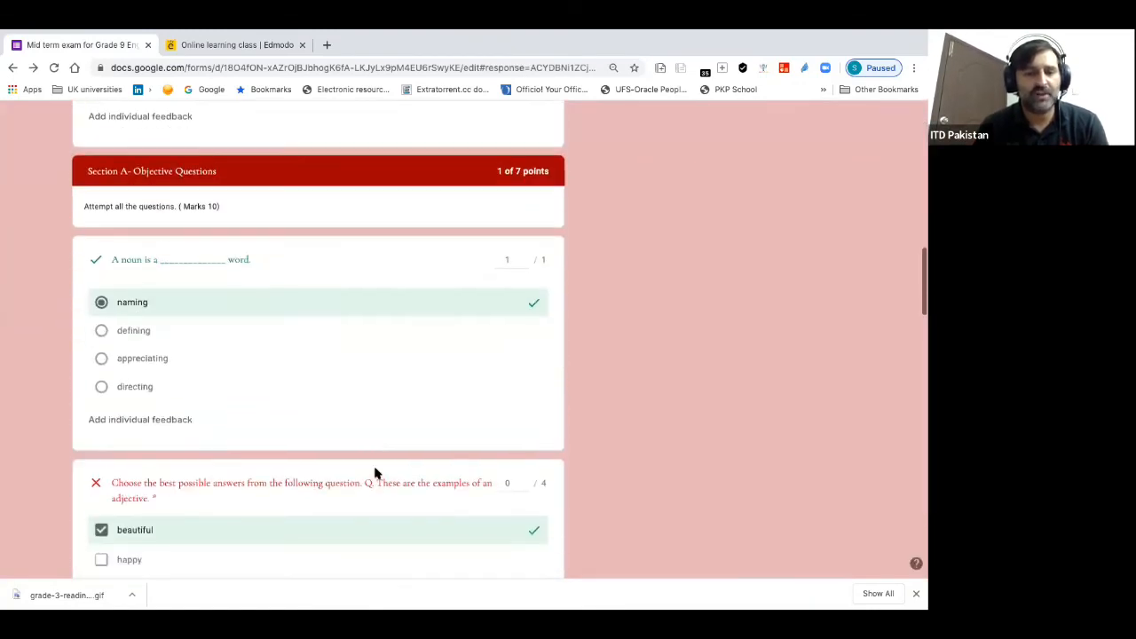
{"action": "scroll", "coordinate": [324, 466], "scroll_direction": "down", "scroll_amount": 1}
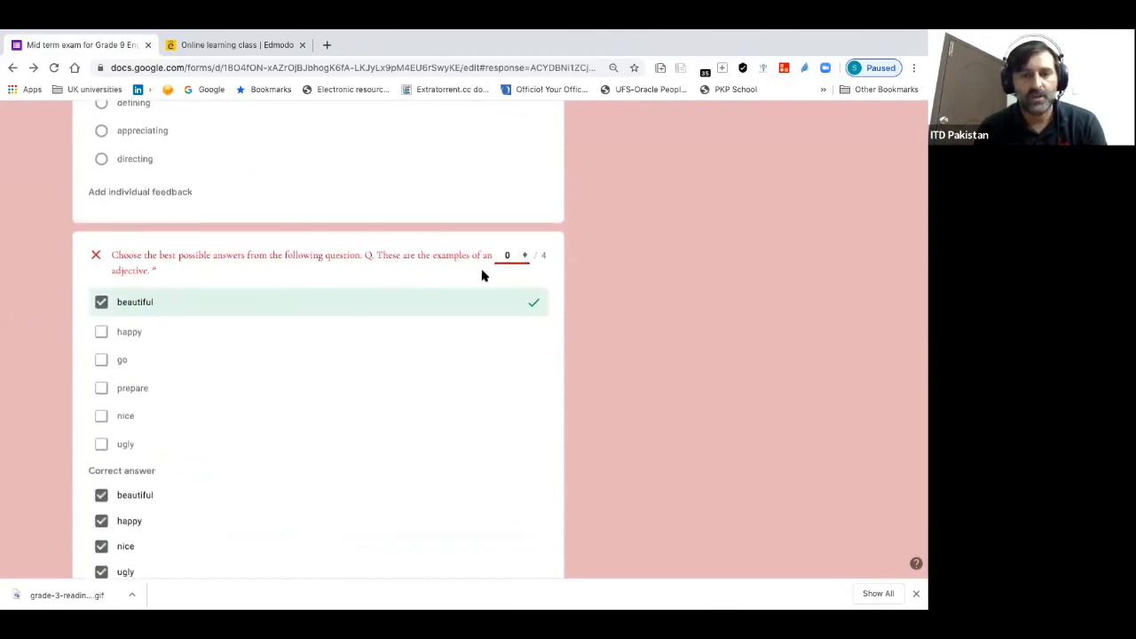
{"action": "scroll", "coordinate": [397, 408], "scroll_direction": "down", "scroll_amount": 4}
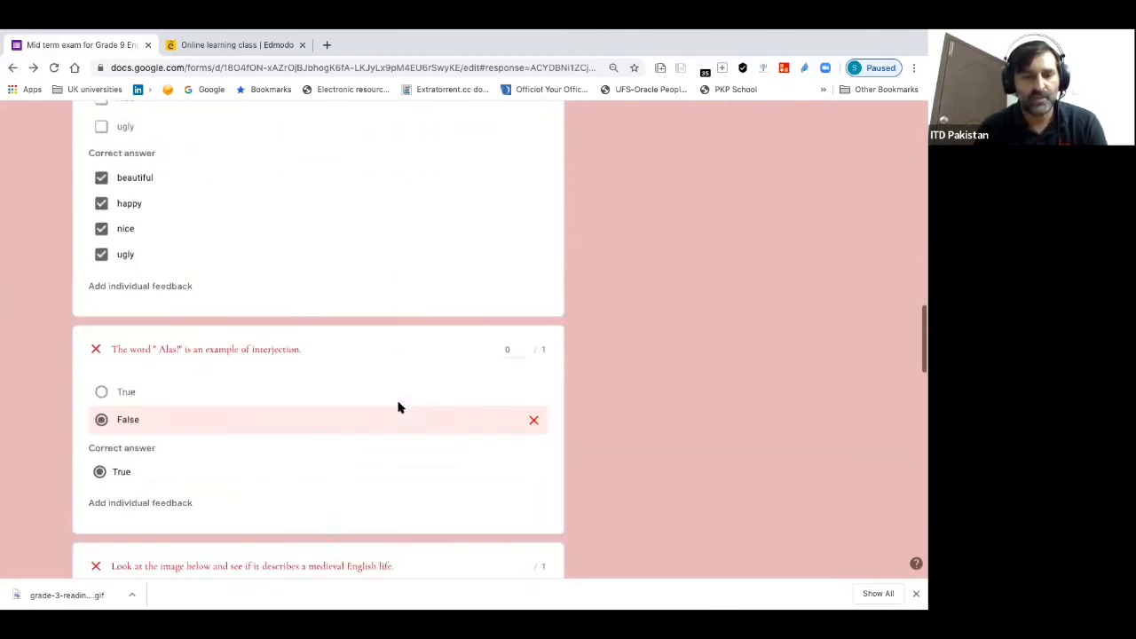
{"action": "scroll", "coordinate": [398, 408], "scroll_direction": "down", "scroll_amount": 2}
{"action": "scroll", "coordinate": [398, 408], "scroll_direction": "down", "scroll_amount": 4}
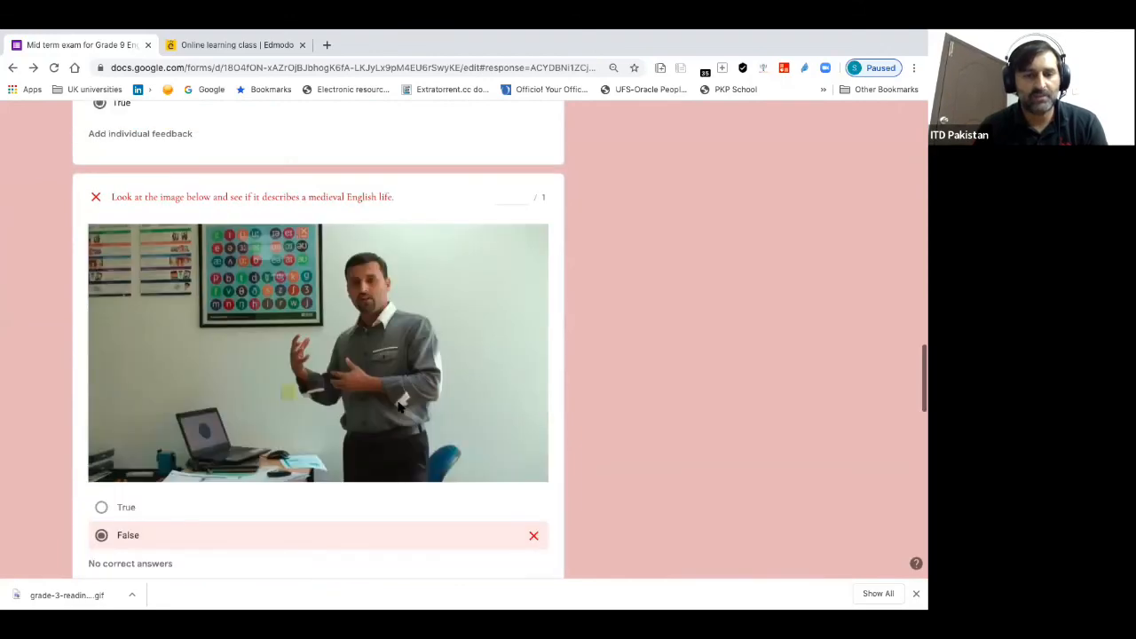
{"action": "scroll", "coordinate": [398, 407], "scroll_direction": "down", "scroll_amount": 9}
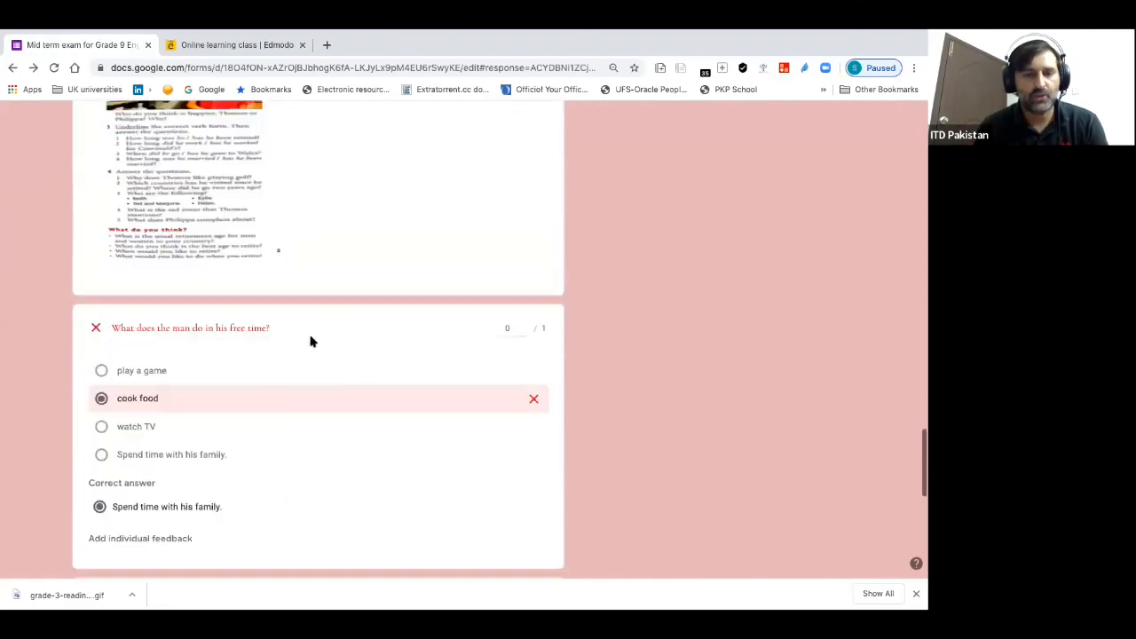
{"action": "scroll", "coordinate": [340, 337], "scroll_direction": "down", "scroll_amount": 5}
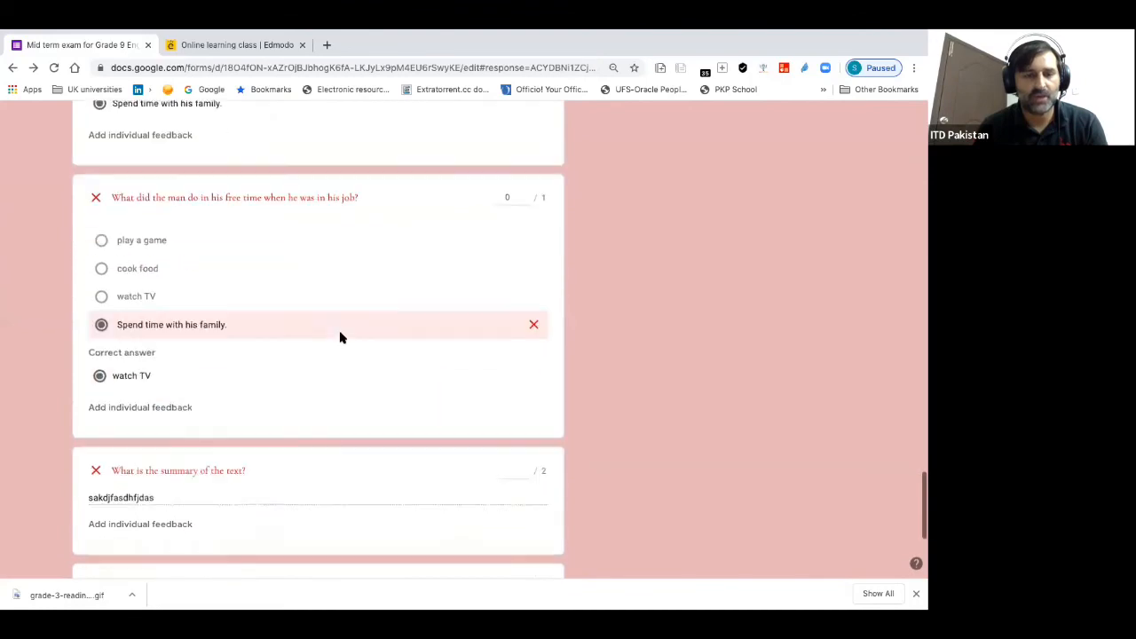
{"action": "scroll", "coordinate": [340, 337], "scroll_direction": "down", "scroll_amount": 1}
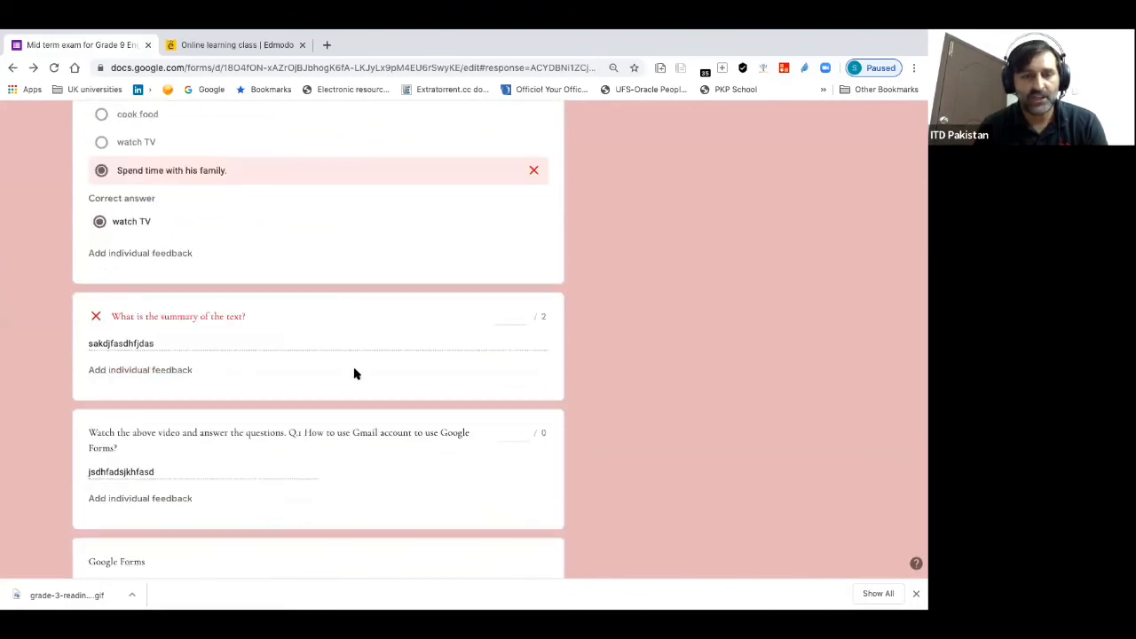
{"action": "left_click", "coordinate": [185, 380]}
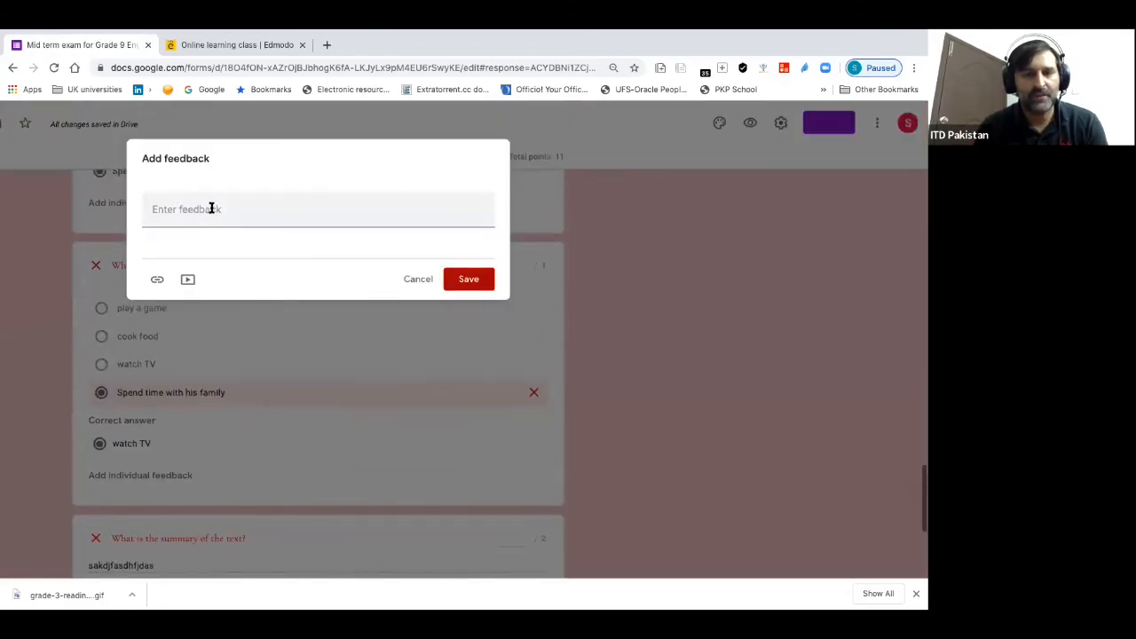
{"action": "left_click", "coordinate": [418, 279]}
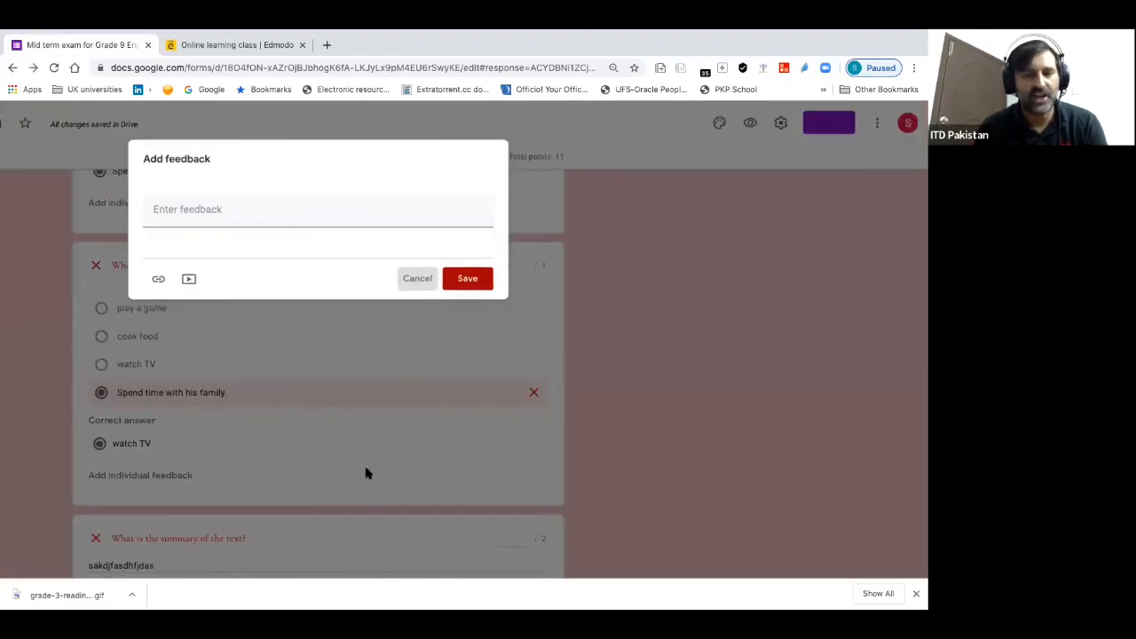
Award 2 points for the video question about using a Gmail account in the first individual response and save the edits
{"action": "scroll", "coordinate": [369, 427], "scroll_direction": "down", "scroll_amount": 2}
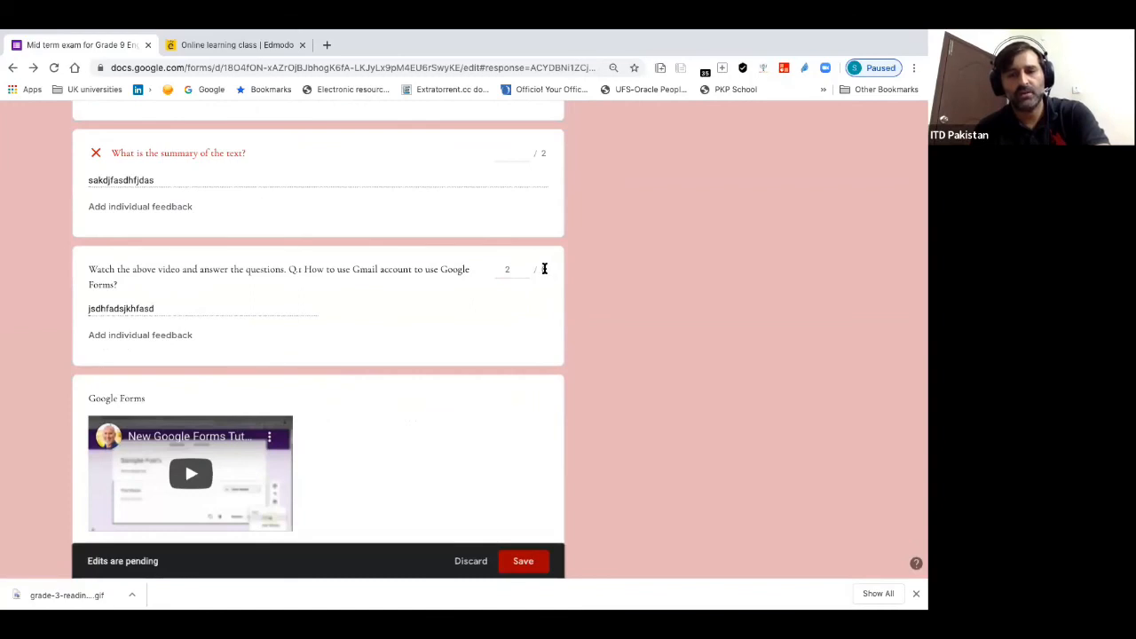
{"action": "scroll", "coordinate": [381, 335], "scroll_direction": "down", "scroll_amount": 1}
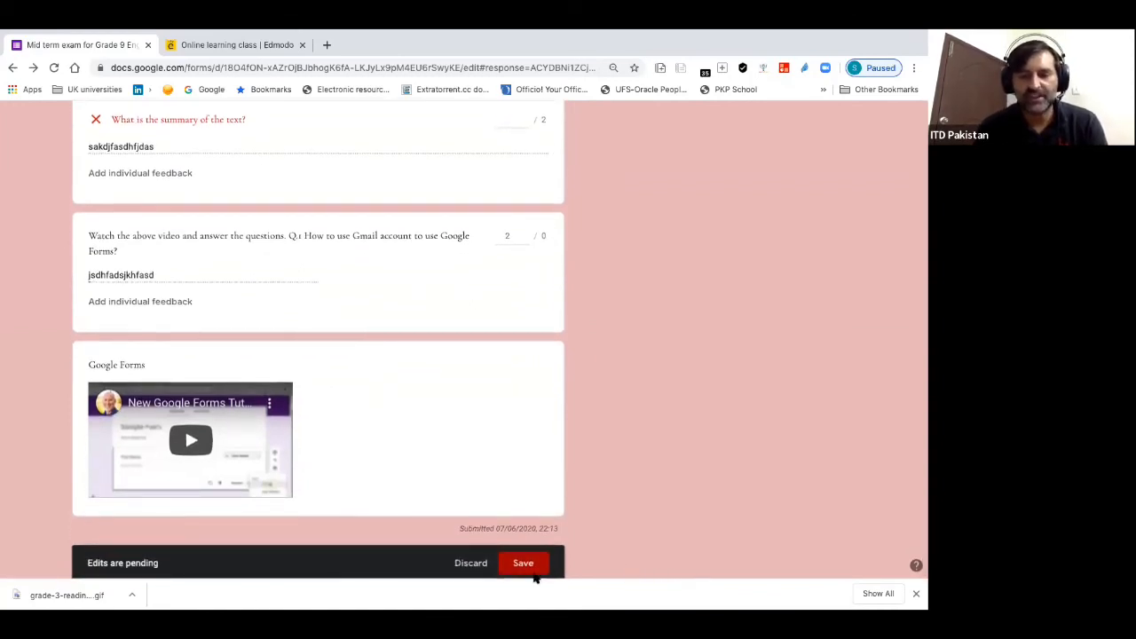
{"action": "scroll", "coordinate": [589, 339], "scroll_direction": "up", "scroll_amount": 20}
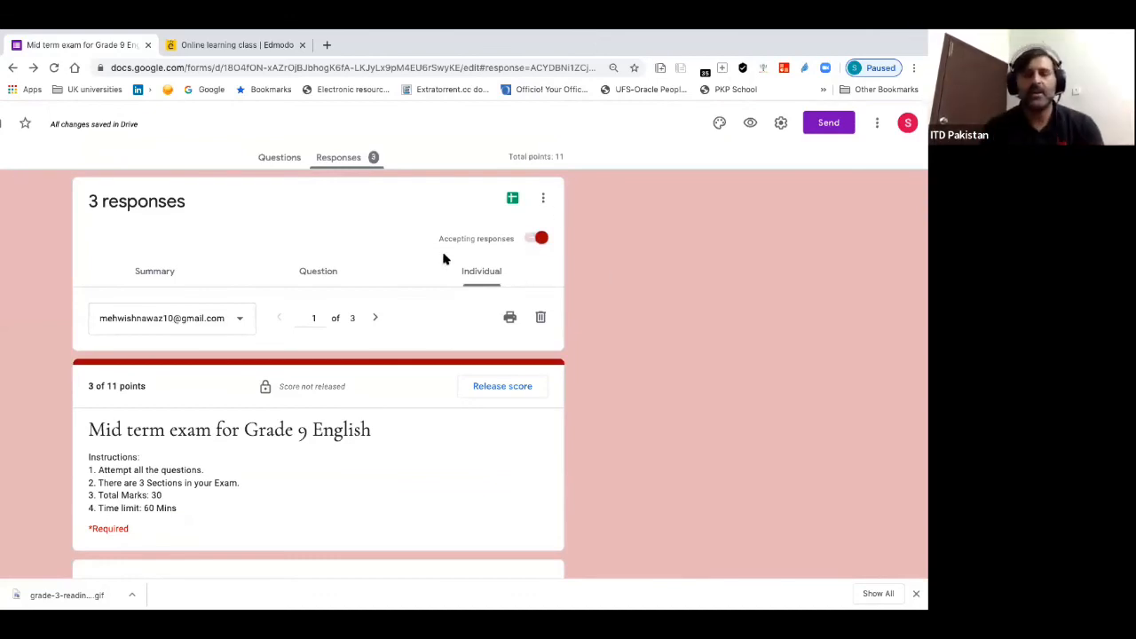
Create a new spreadsheet for the form responses and select the cells from Score to GR number in rows 1 to 3
{"action": "left_click", "coordinate": [513, 202]}
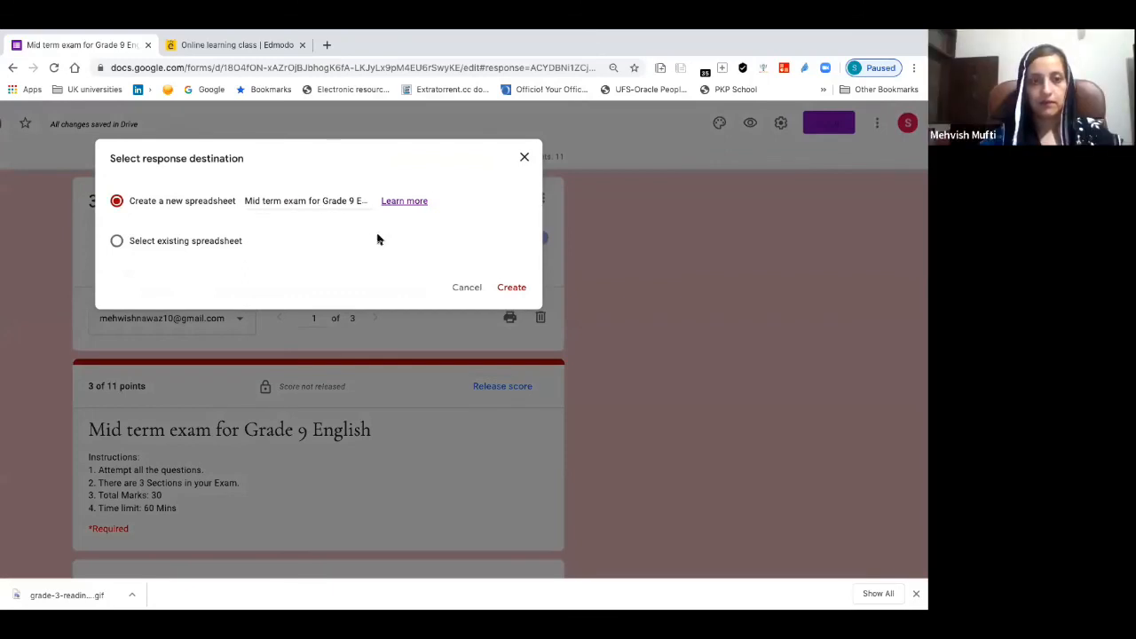
{"action": "left_click", "coordinate": [500, 284]}
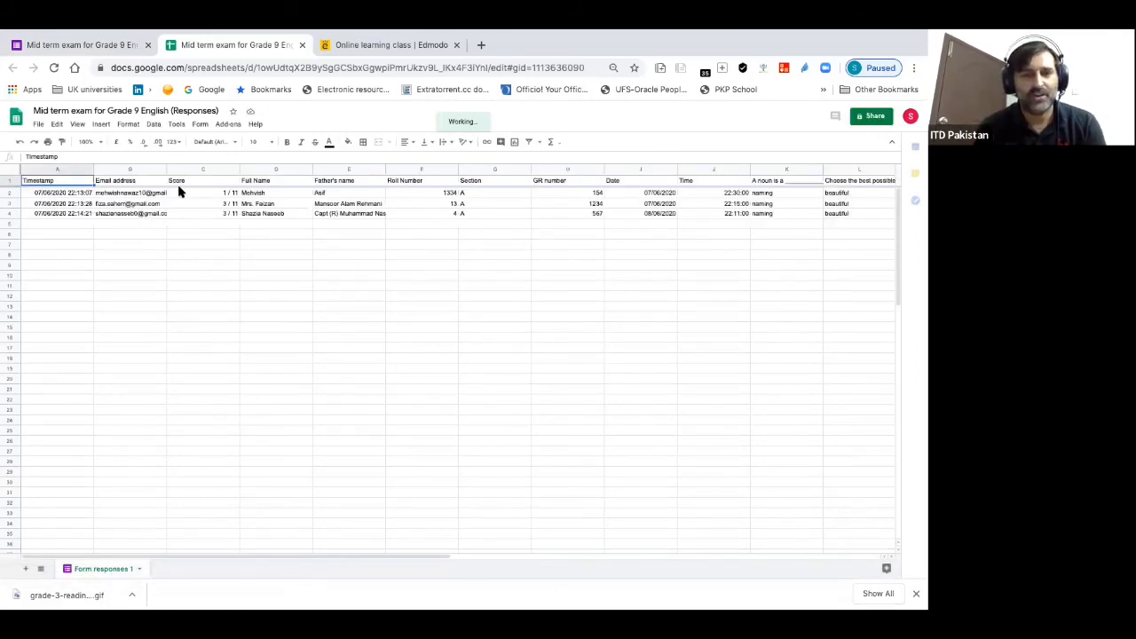
{"action": "left_click_drag", "start_coordinate": [435, 213], "coordinate": [587, 206]}
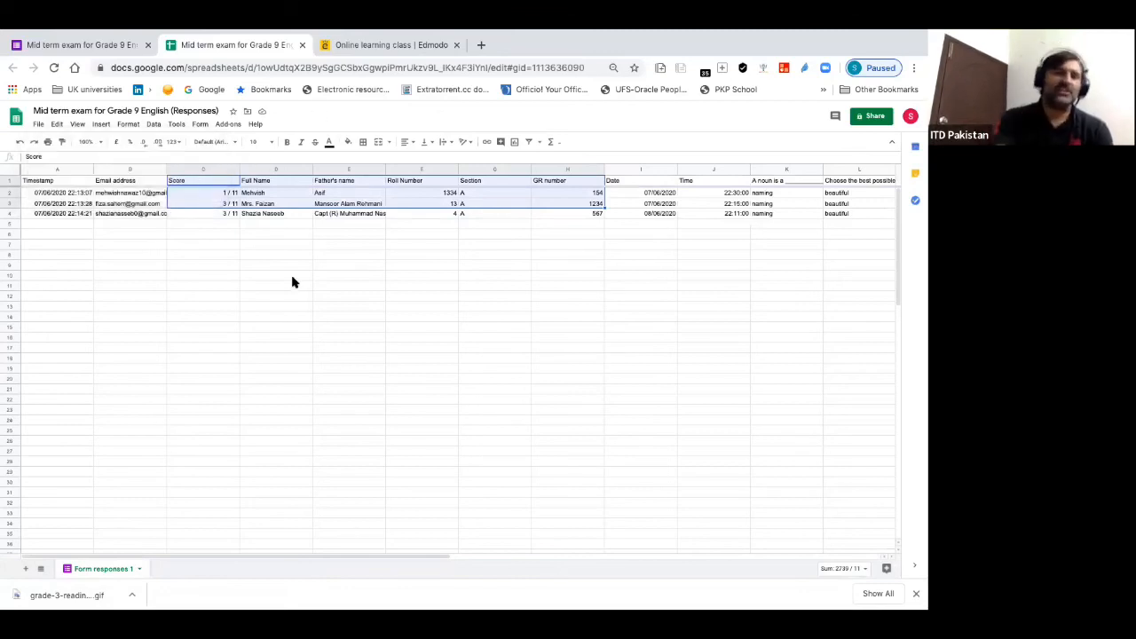
Switch to the Edmodo class feed and draft the comment "Submitted" on the pinned Mid Term Exam post
{"action": "left_click", "coordinate": [397, 46]}
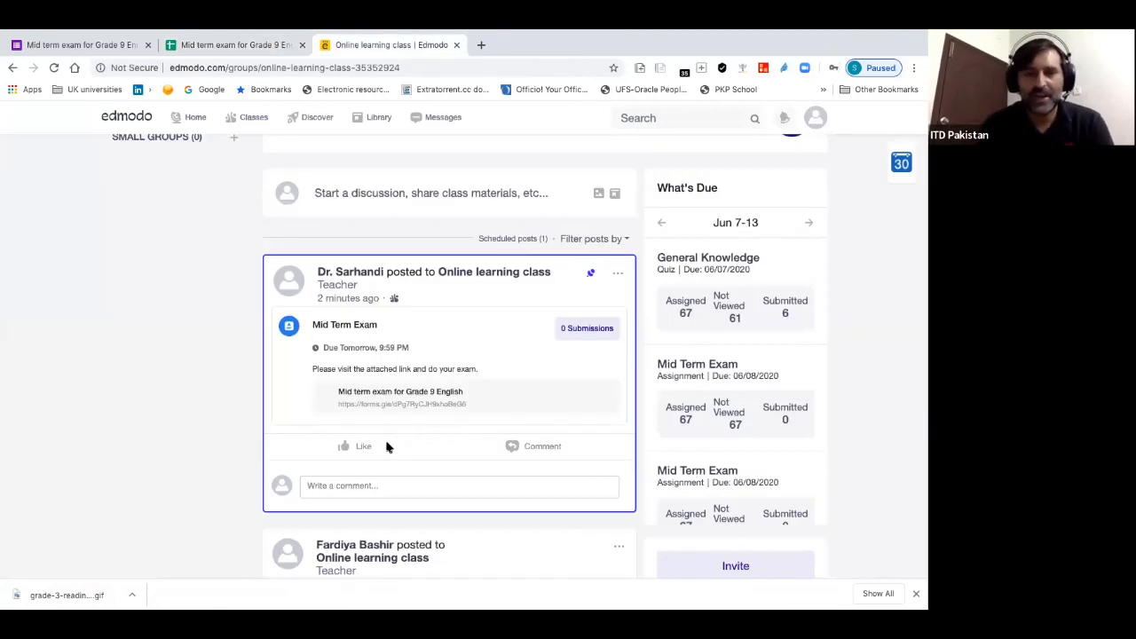
{"action": "scroll", "coordinate": [395, 404], "scroll_direction": "down", "scroll_amount": 1}
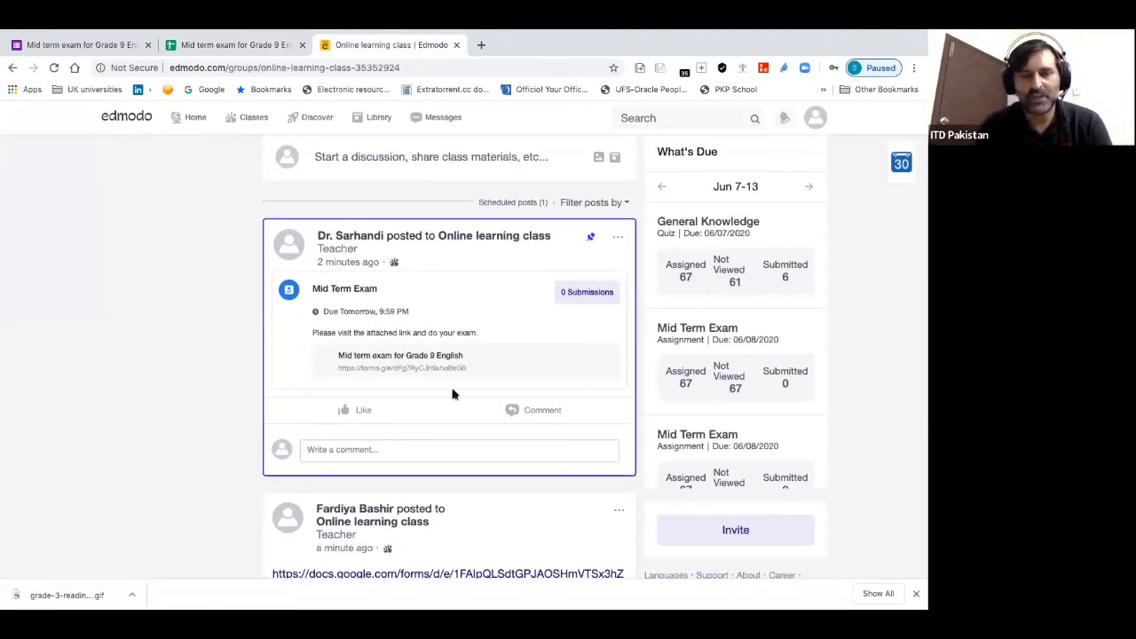
{"action": "left_click", "coordinate": [346, 449]}
{"action": "type", "text": "S"}
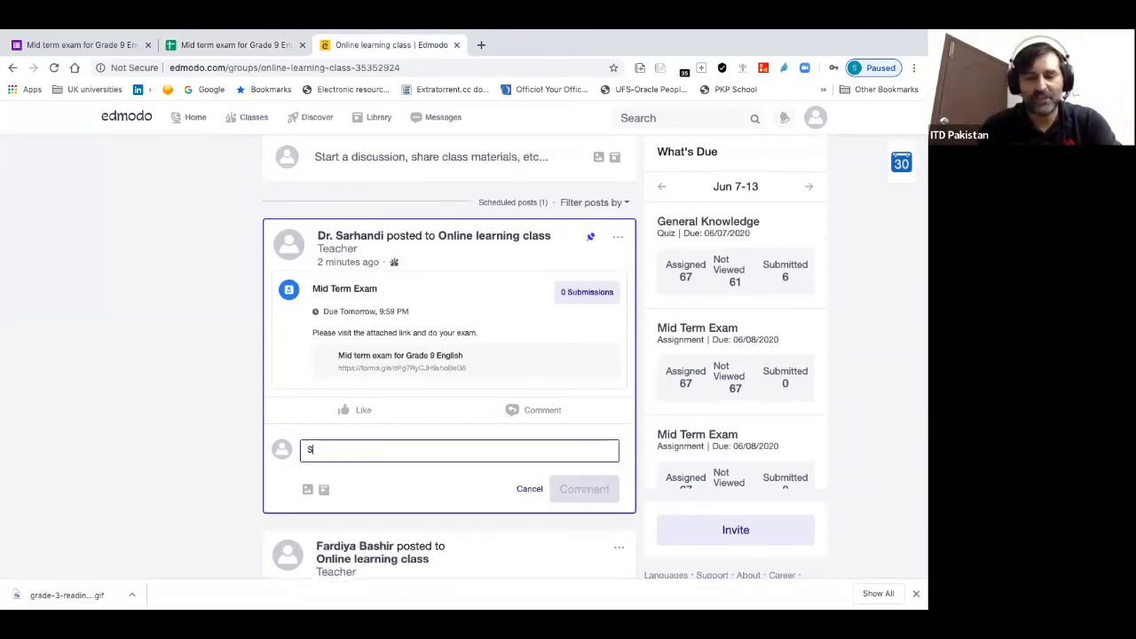
{"action": "type", "text": "ubmitted"}
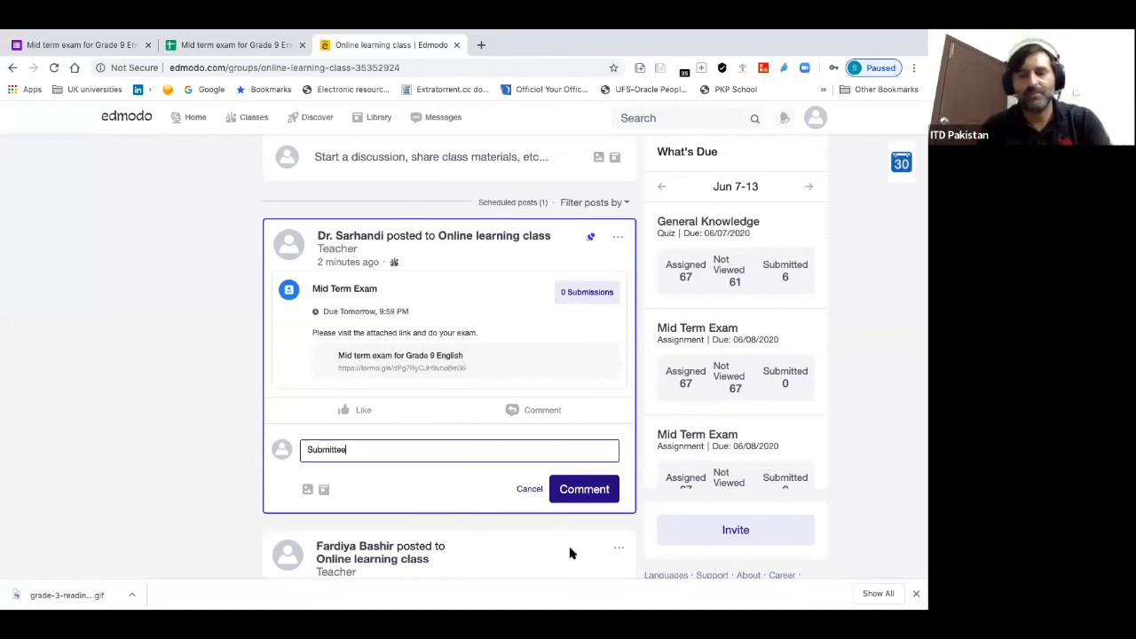
Return to the online learning class feed and open the student's turned-in submission for the pinned Mid Term Exam assignment
{"action": "left_click", "coordinate": [201, 365]}
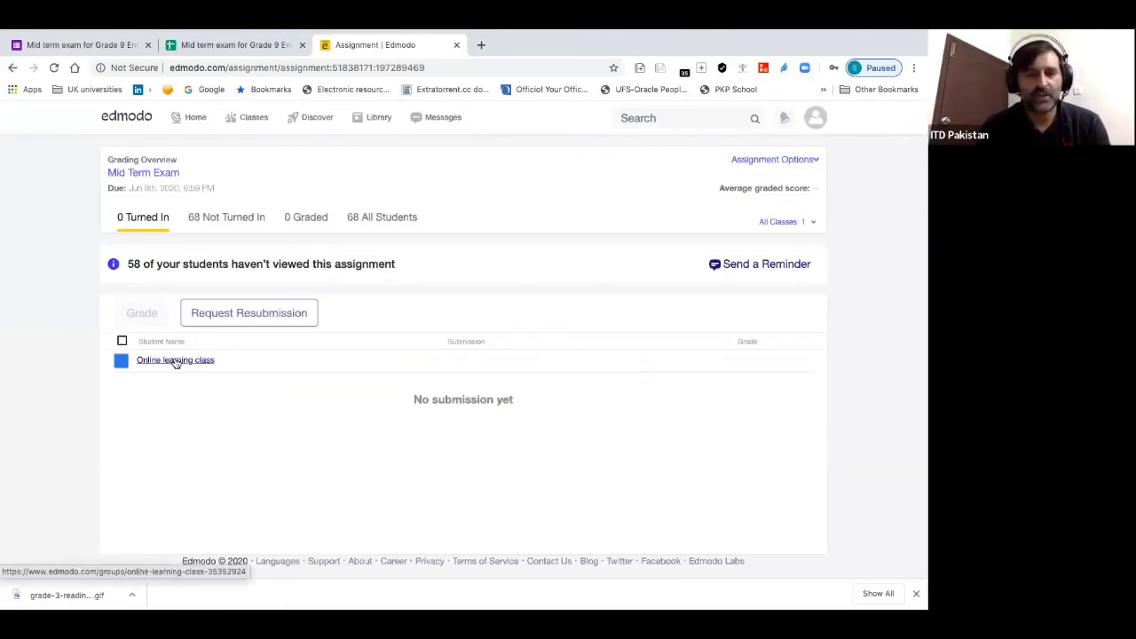
{"action": "left_click", "coordinate": [173, 362]}
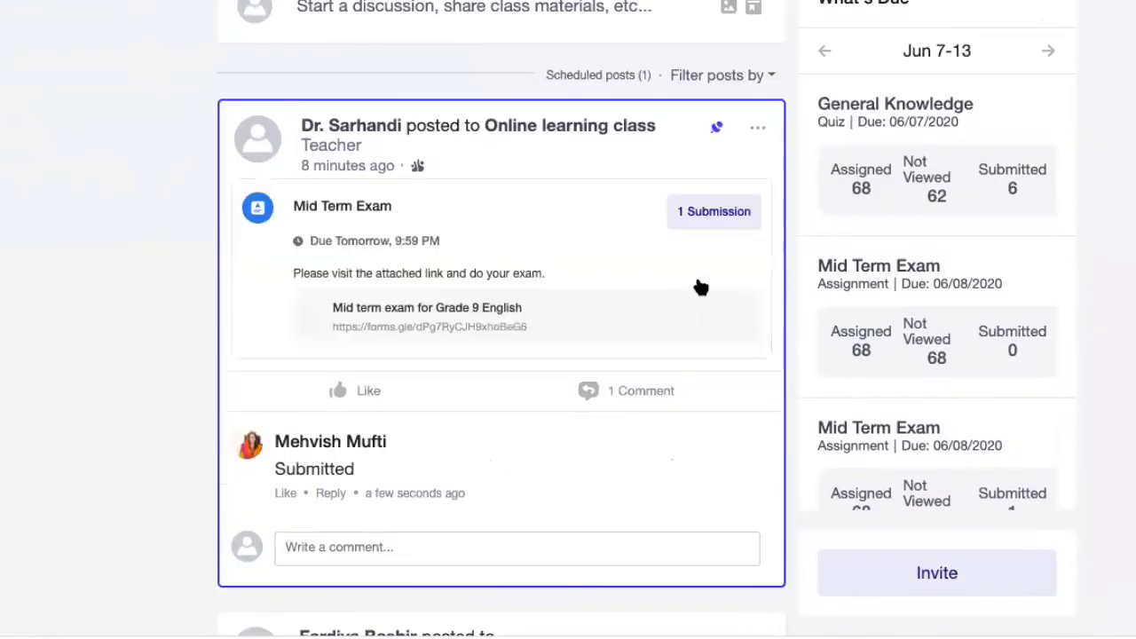
{"action": "left_click", "coordinate": [716, 219]}
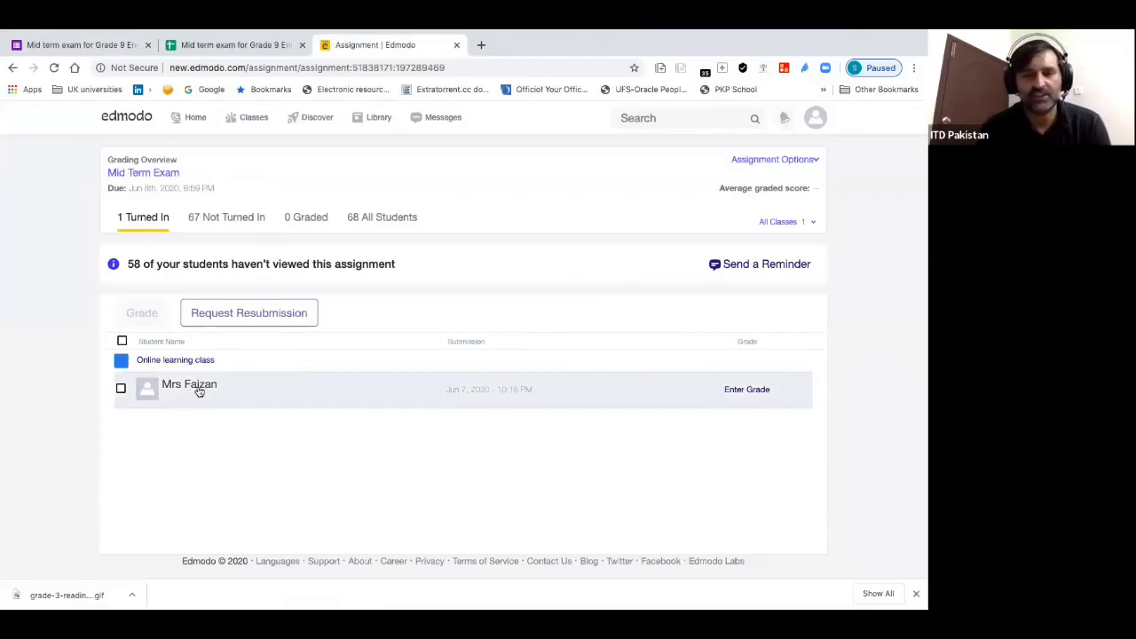
{"action": "left_click", "coordinate": [199, 392]}
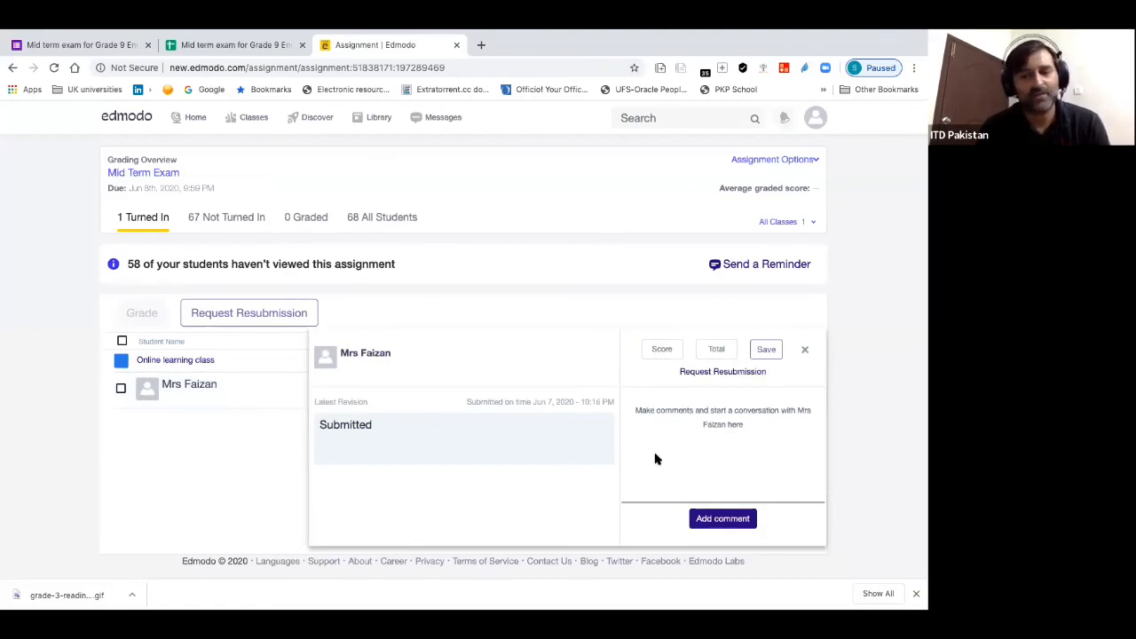
Grade the student's Mid Term Exam submission 68 out of 100, save the grade and close the submission
{"action": "left_click", "coordinate": [661, 351]}
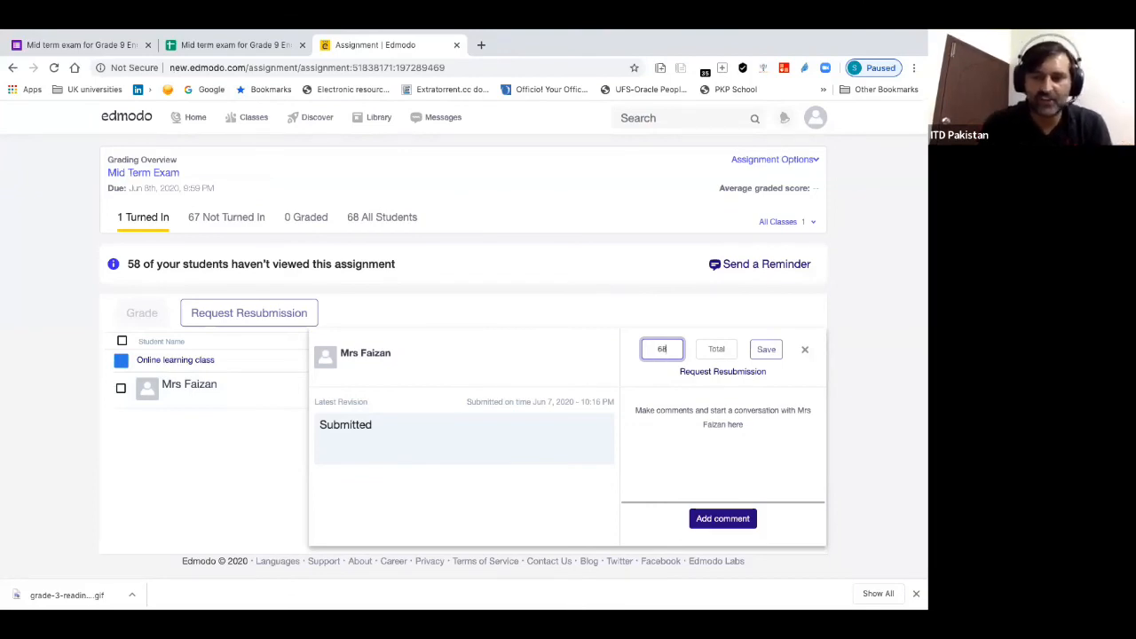
{"action": "left_click", "coordinate": [721, 348]}
{"action": "type", "text": "100"}
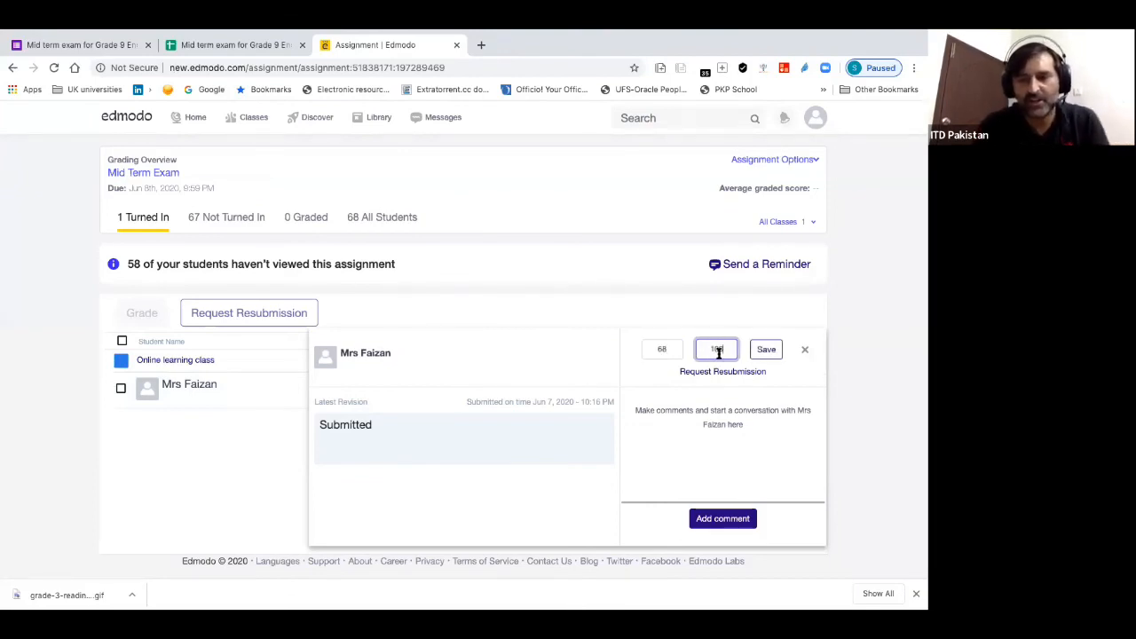
{"action": "left_click", "coordinate": [762, 350]}
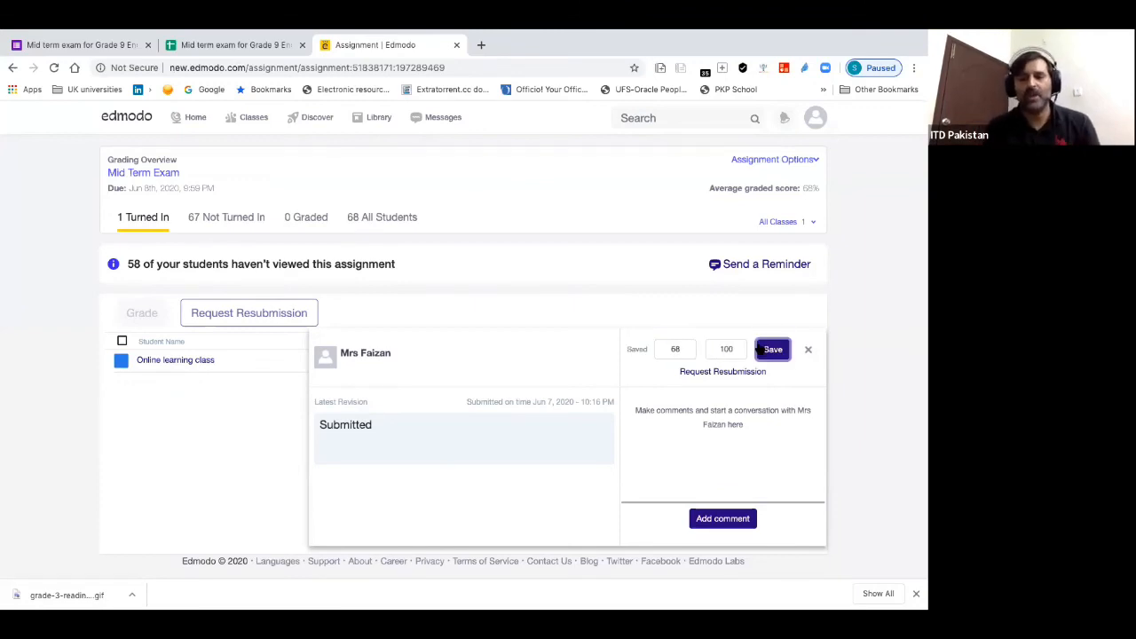
{"action": "left_click", "coordinate": [807, 350]}
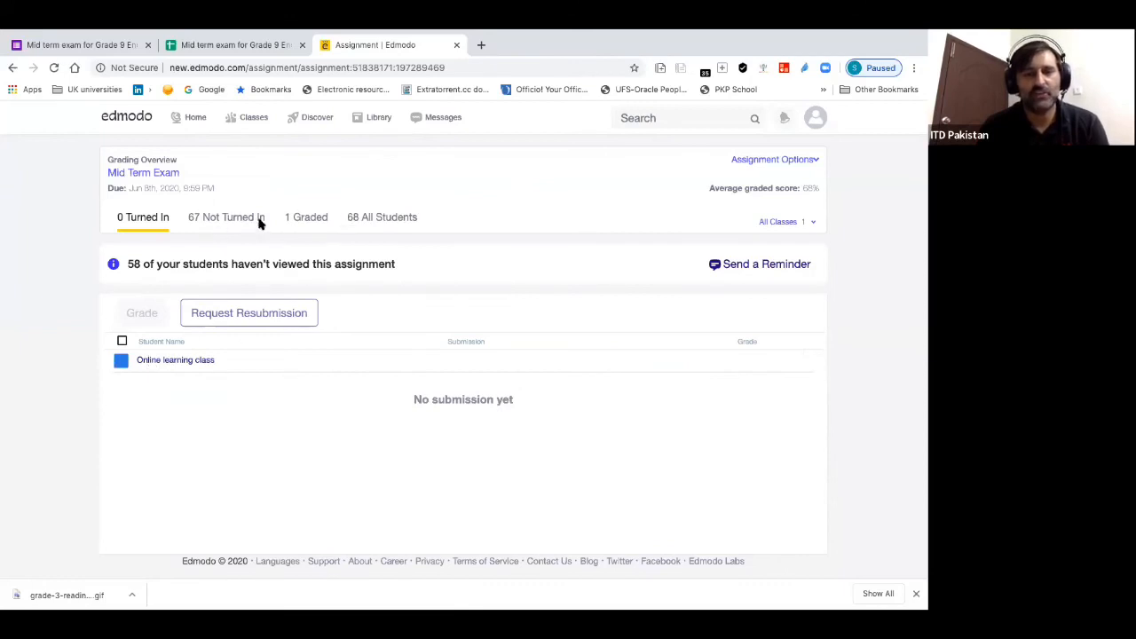
Review the student's submission and saved grade among the graded Mid Term Exam work, and close it
{"action": "left_click", "coordinate": [306, 218]}
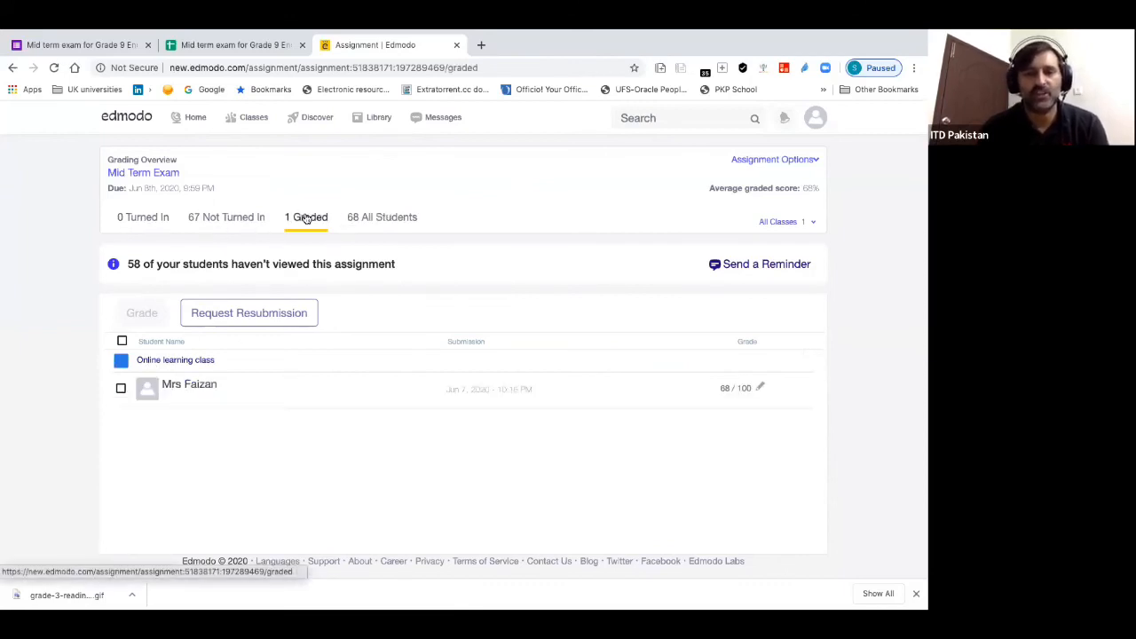
{"action": "left_click", "coordinate": [195, 388]}
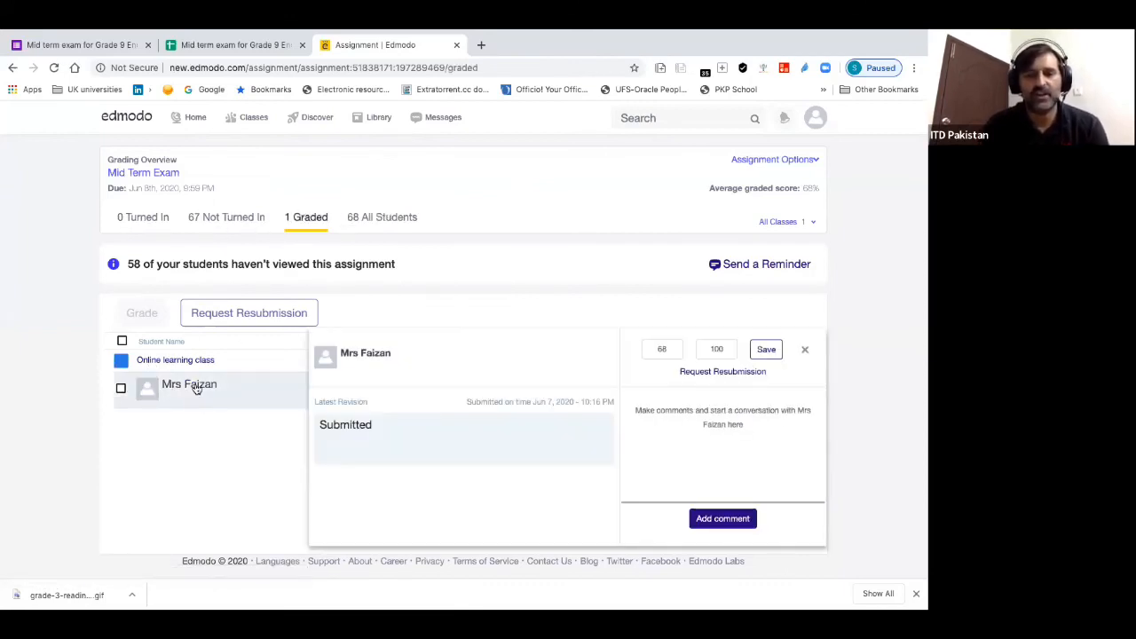
{"action": "left_click", "coordinate": [803, 350]}
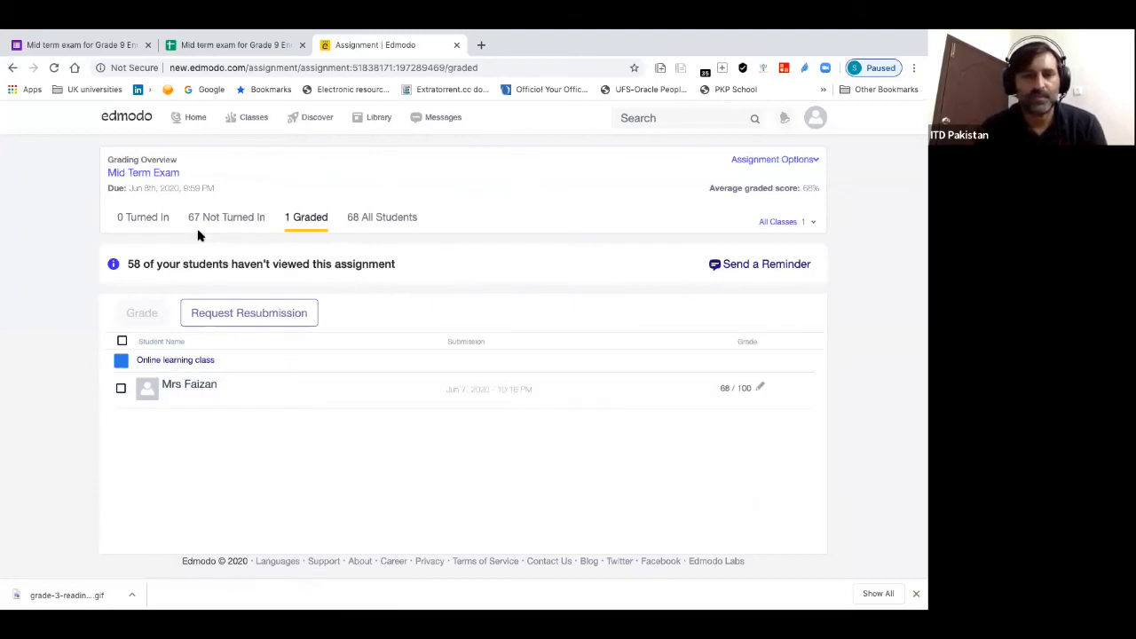